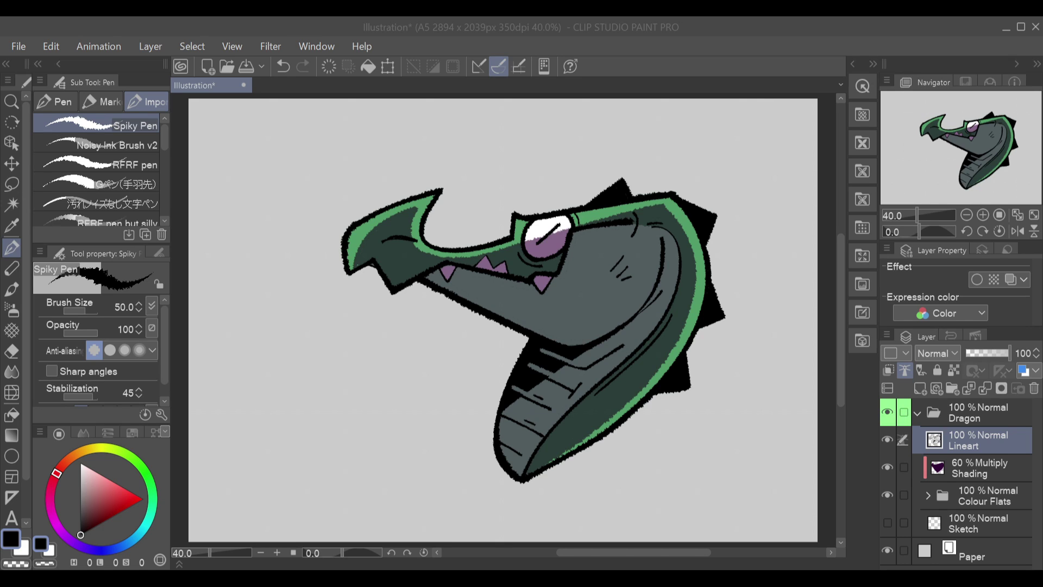
# - Add a layer mask to the Shading layer in the Dragon folder
pyautogui.click(691, 88)
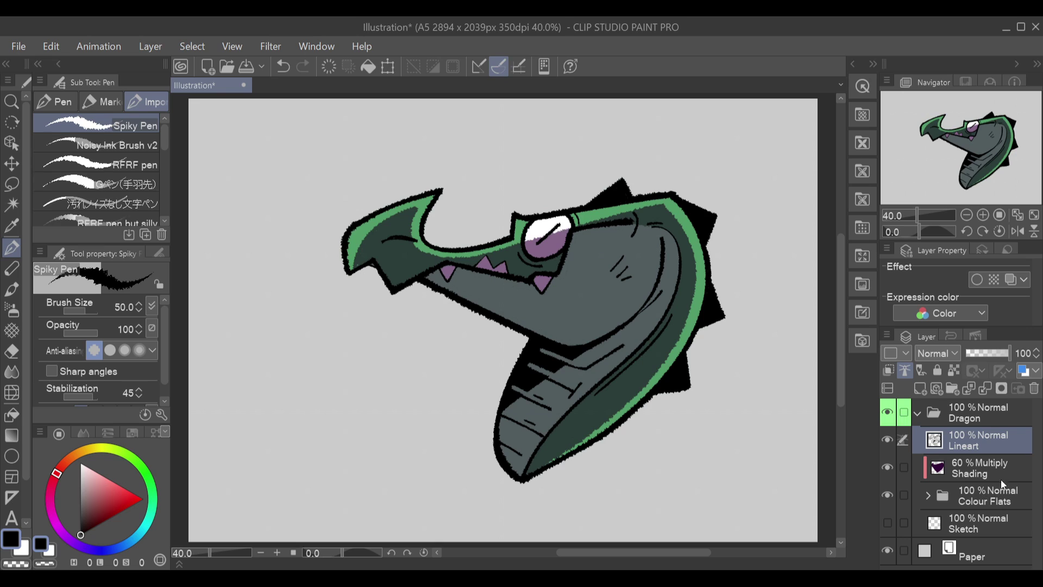
pyautogui.click(934, 474)
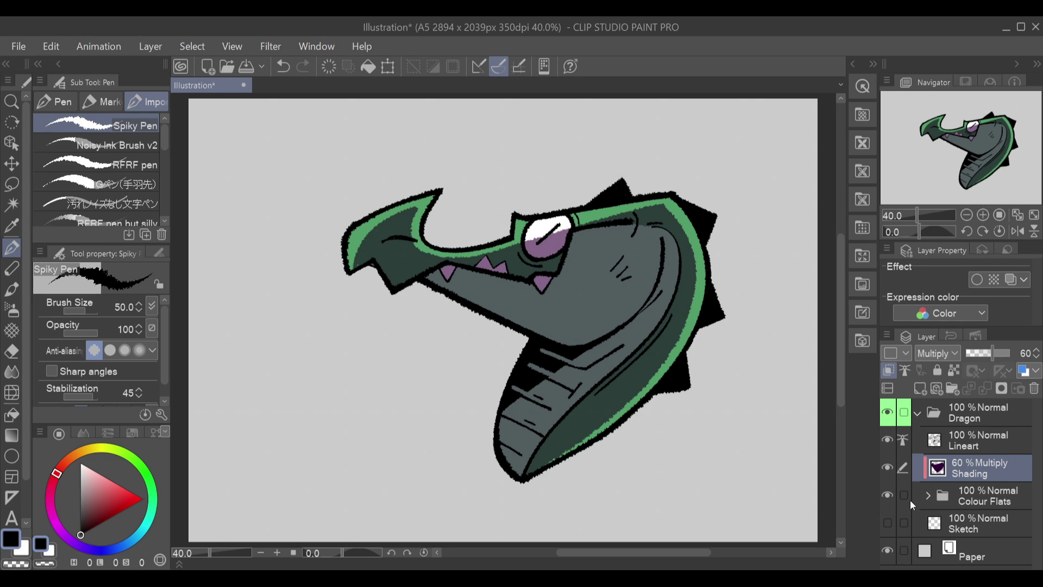
pyautogui.click(1003, 389)
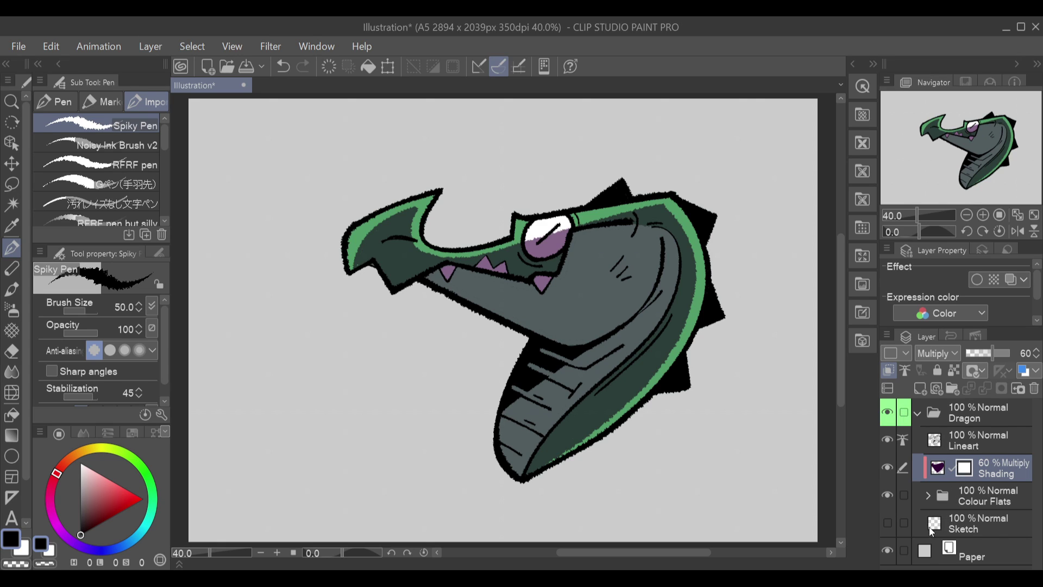
# - Expand the Colour Flats folder and create a selection of the eye from the contents of Layer 4
pyautogui.click(926, 499)
pyautogui.scroll(-2, 978, 517)
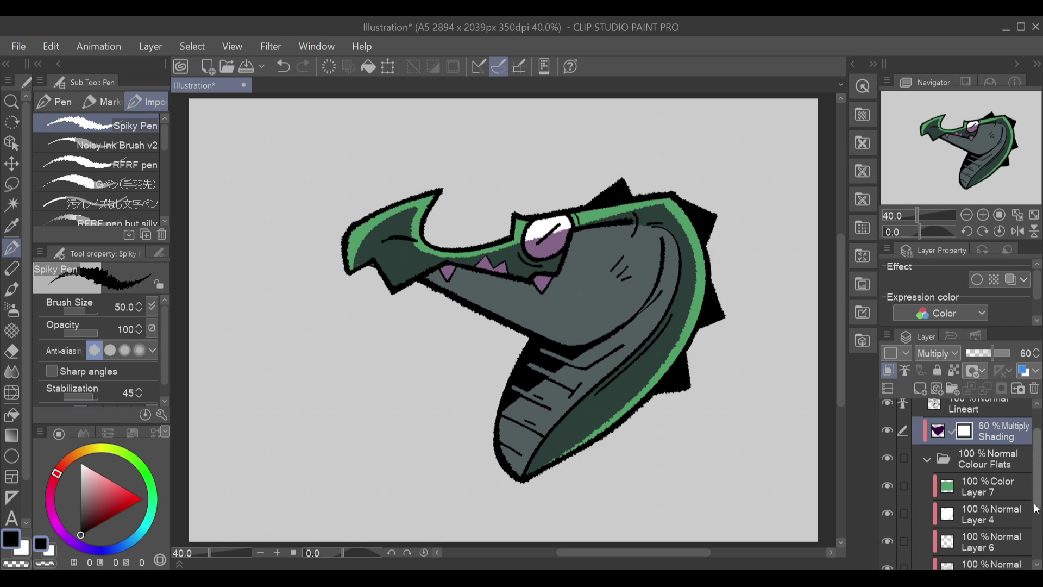
pyautogui.click(888, 491)
pyautogui.click(888, 492)
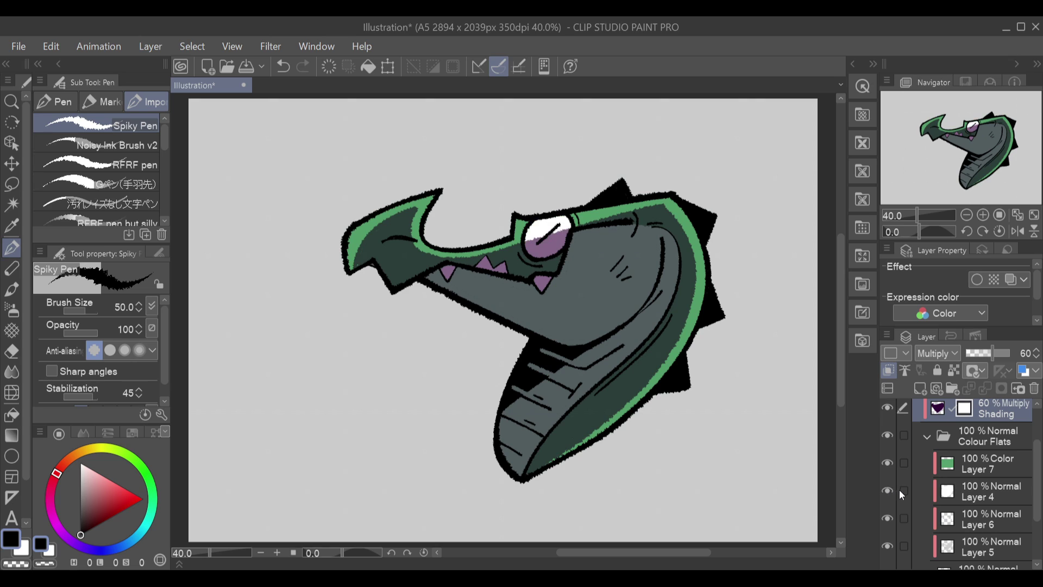
pyautogui.keyDown('ctrl'); pyautogui.click(954, 497); pyautogui.keyUp('ctrl')
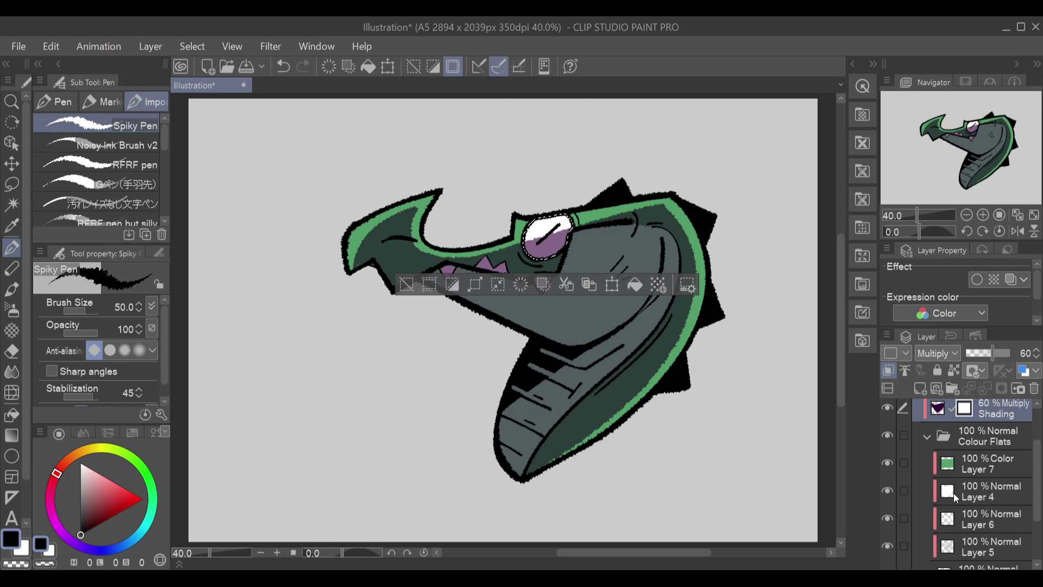
# - Try masking out the shading inside the eye selection with the Hard eraser, and undo the attempts
pyautogui.press('e')
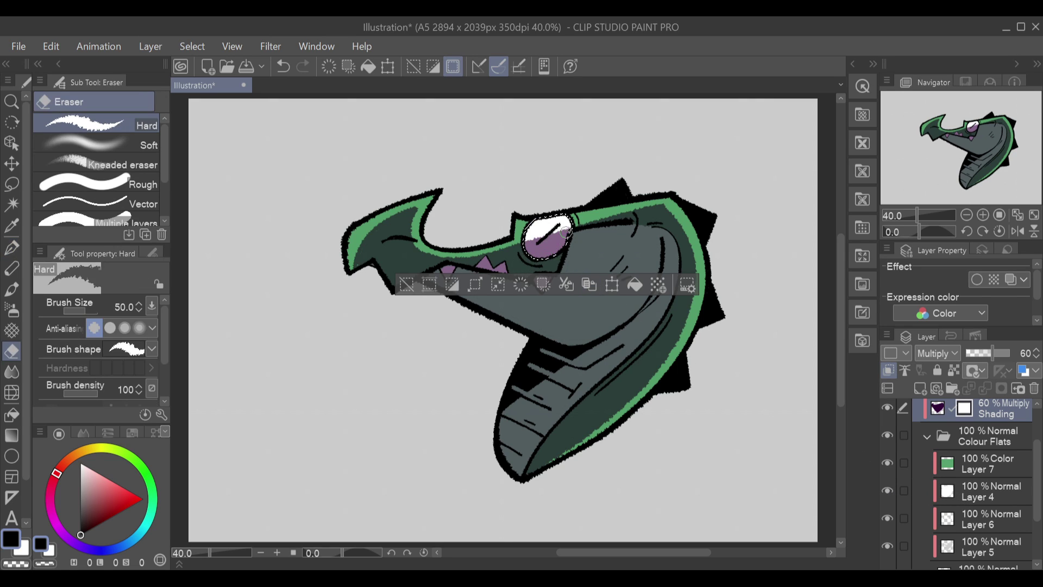
pyautogui.moveTo(526, 231)
pyautogui.mouseDown()
pyautogui.moveTo(549, 224)
pyautogui.moveTo(528, 232)
pyautogui.moveTo(541, 241)
pyautogui.moveTo(544, 215)
pyautogui.moveTo(532, 247)
pyautogui.mouseUp()
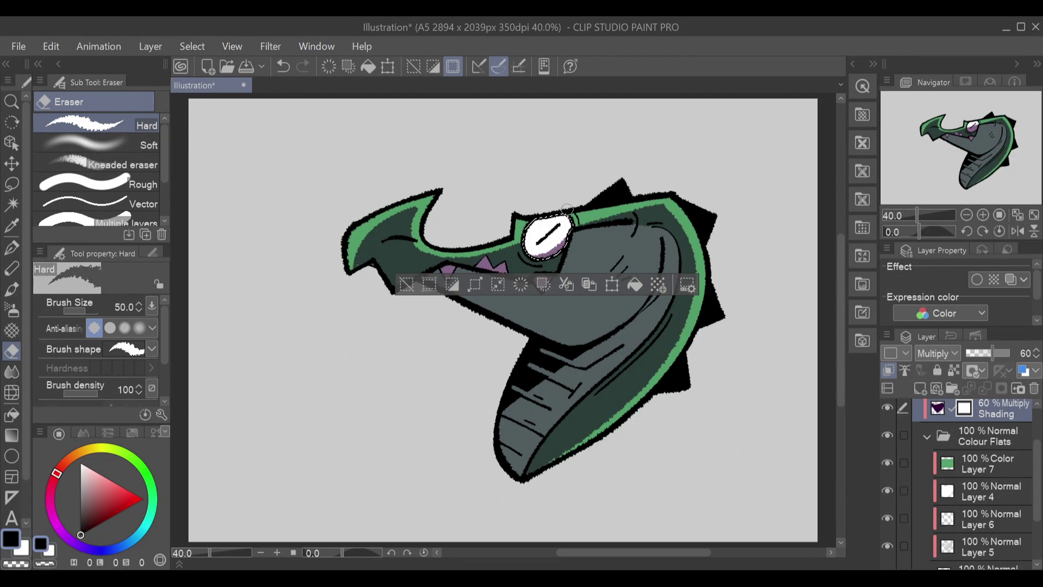
pyautogui.hotkey('ctrl', 'z')
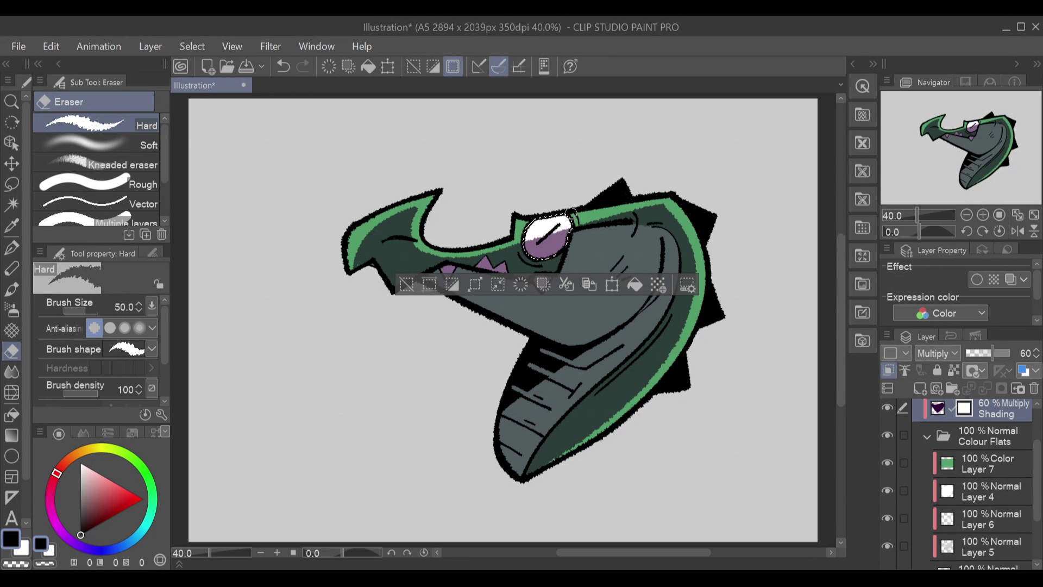
pyautogui.moveTo(526, 245)
pyautogui.mouseDown()
pyautogui.moveTo(573, 219)
pyautogui.moveTo(520, 252)
pyautogui.moveTo(562, 213)
pyautogui.moveTo(540, 246)
pyautogui.moveTo(537, 230)
pyautogui.moveTo(567, 223)
pyautogui.moveTo(520, 261)
pyautogui.moveTo(563, 221)
pyautogui.moveTo(567, 232)
pyautogui.moveTo(514, 257)
pyautogui.mouseUp()
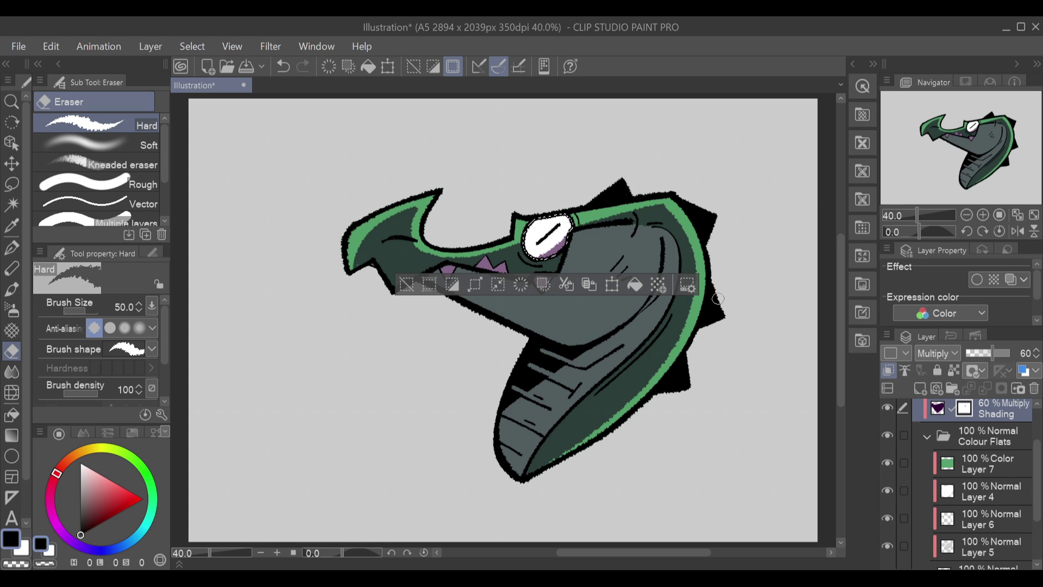
pyautogui.hotkey('ctrl', 'd')
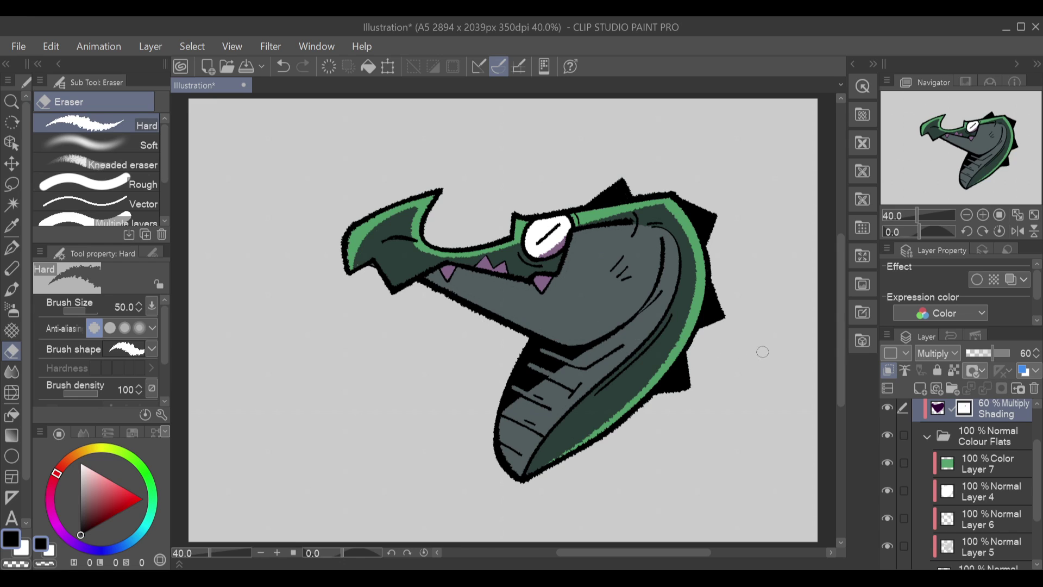
pyautogui.hotkey('ctrl', 'z')
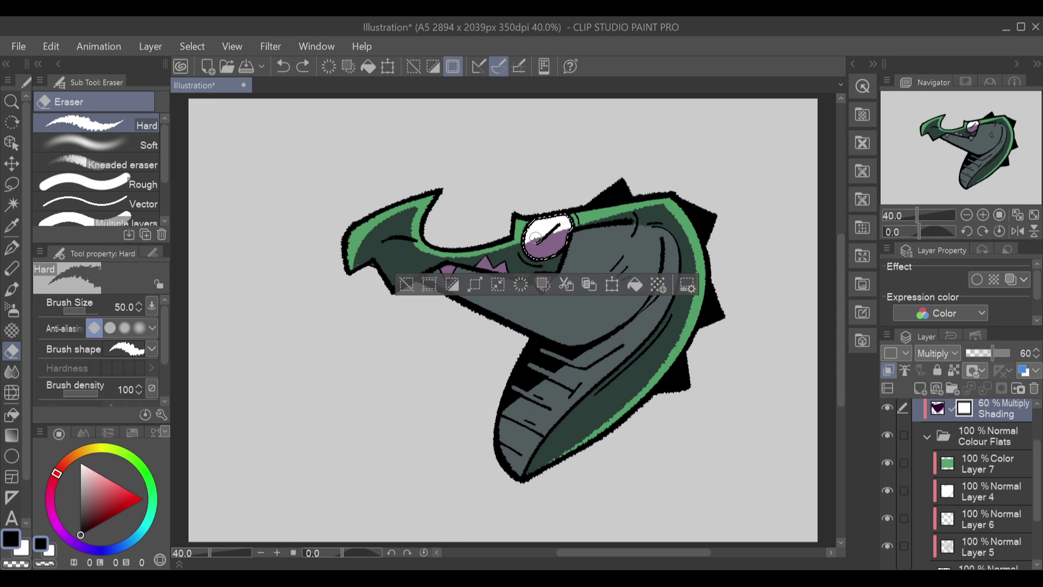
# - Try erasing the eye shading diagonally on the mask and clearing the selection, and undo both
pyautogui.moveTo(513, 248)
pyautogui.mouseDown()
pyautogui.moveTo(548, 212)
pyautogui.moveTo(574, 208)
pyautogui.mouseUp()
pyautogui.click(420, 284)
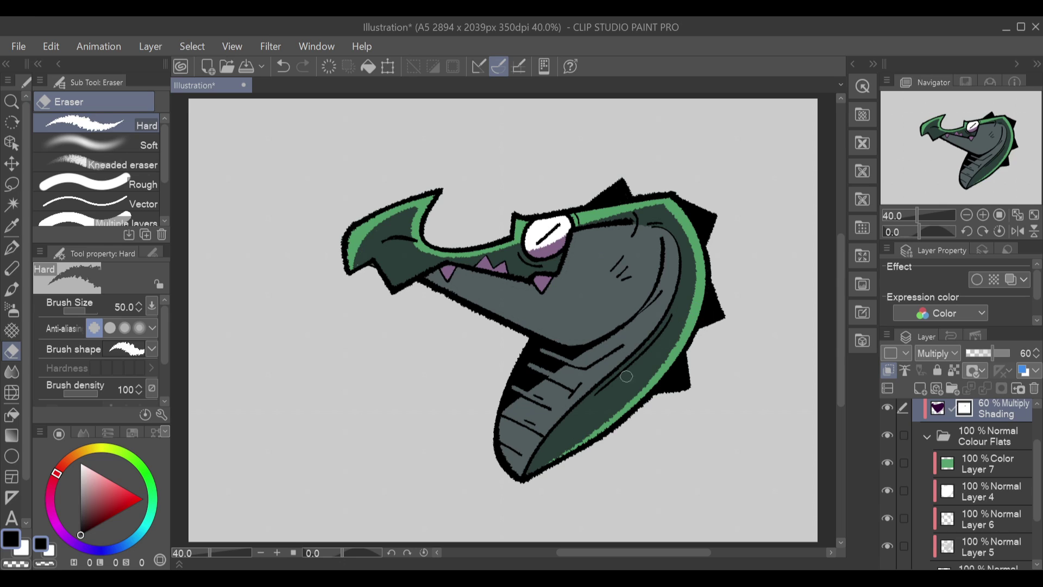
pyautogui.hotkey('ctrl', 'z')
pyautogui.hotkey('ctrl', 'z')
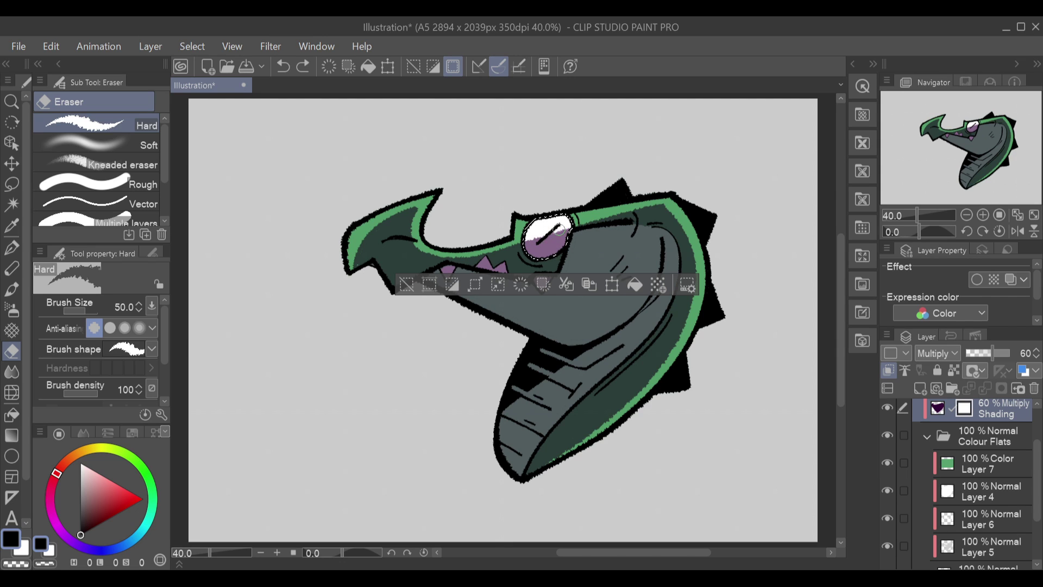
# - Compare the masked and unmasked eye shading by repeatedly undoing and redoing the erased strokes
pyautogui.hotkey('ctrl', 'y')
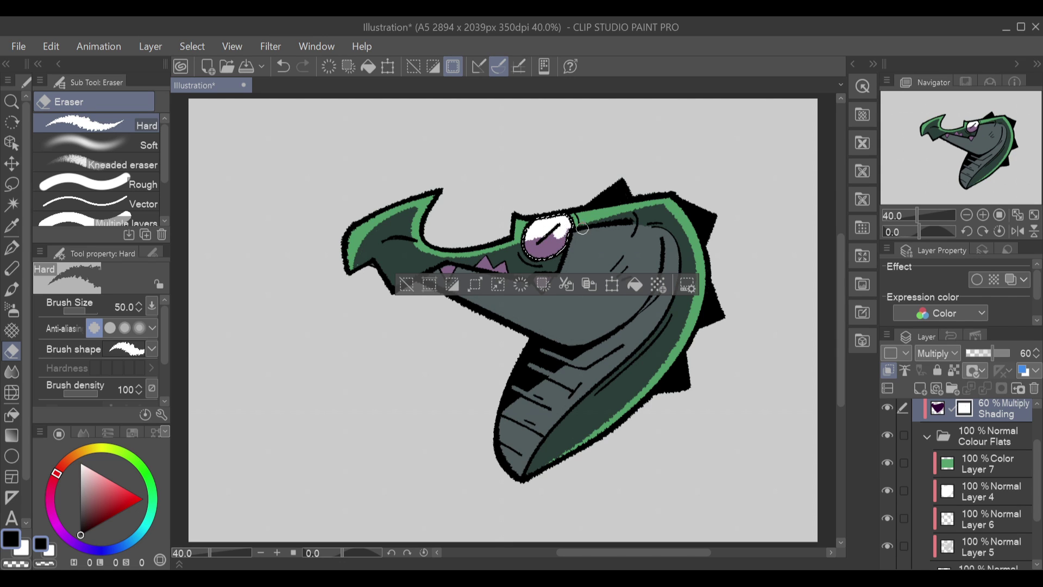
pyautogui.hotkey('ctrl', 'z')
pyautogui.hotkey('ctrl', 'y')
pyautogui.hotkey('ctrl', 'z')
pyautogui.moveTo(531, 228); pyautogui.dragTo(561, 238)
pyautogui.hotkey('ctrl', 'z')
pyautogui.hotkey('ctrl', 'y')
# - Try masking out the upper part of the eye shading with the Hard eraser, keeping the eye selection active
pyautogui.moveTo(512, 243)
pyautogui.mouseDown()
pyautogui.moveTo(528, 251)
pyautogui.moveTo(527, 237)
pyautogui.moveTo(568, 226)
pyautogui.mouseUp()
pyautogui.click(429, 284)
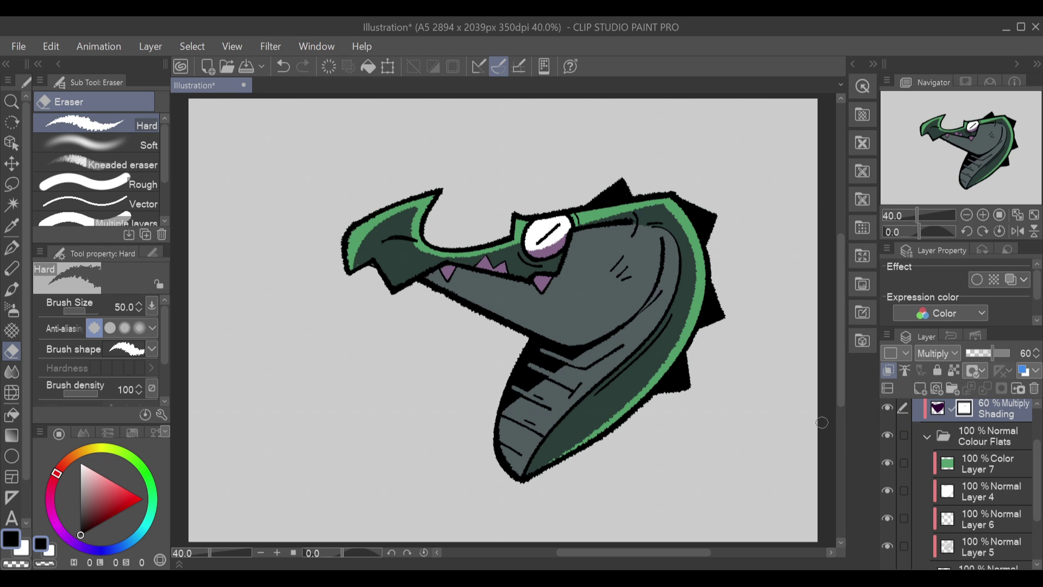
pyautogui.hotkey('ctrl', 'z')
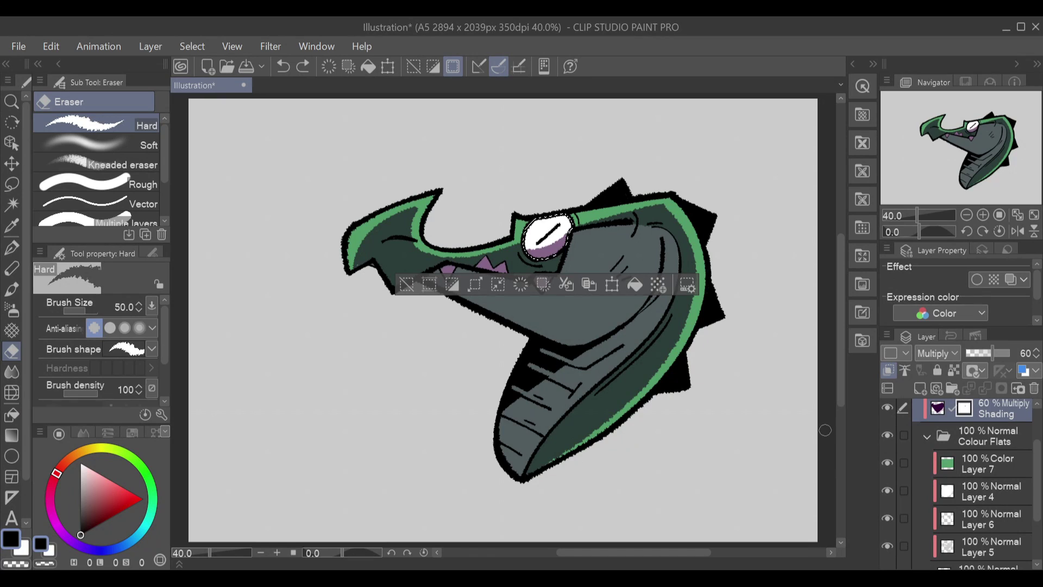
# - Sample the dark purple shading colour with the Shading layer temporarily at Normal and 100% opacity, and restore its previous blending settings
pyautogui.click(938, 411)
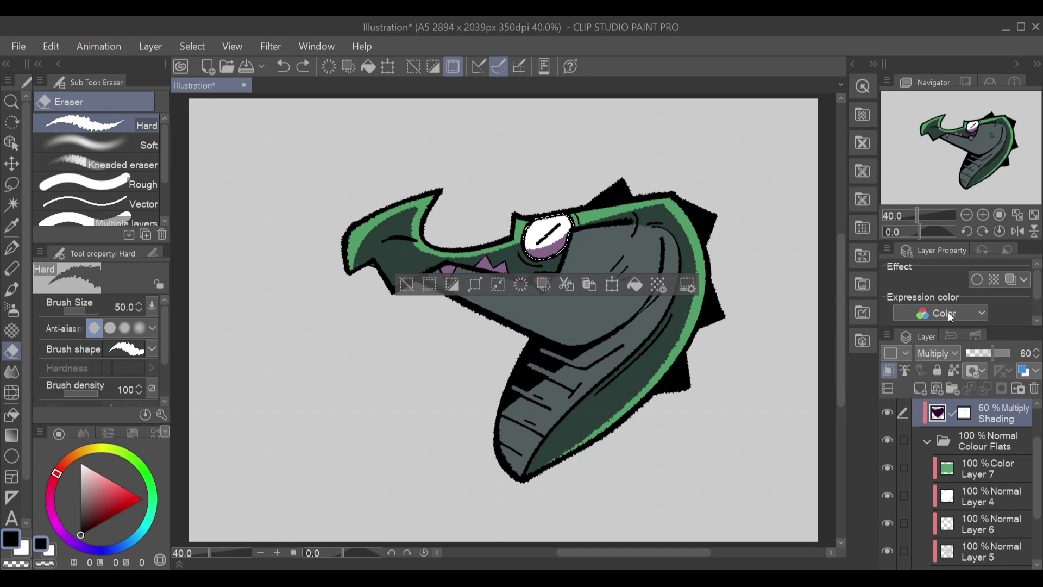
pyautogui.hotkey('shift', 'alt', 'n')
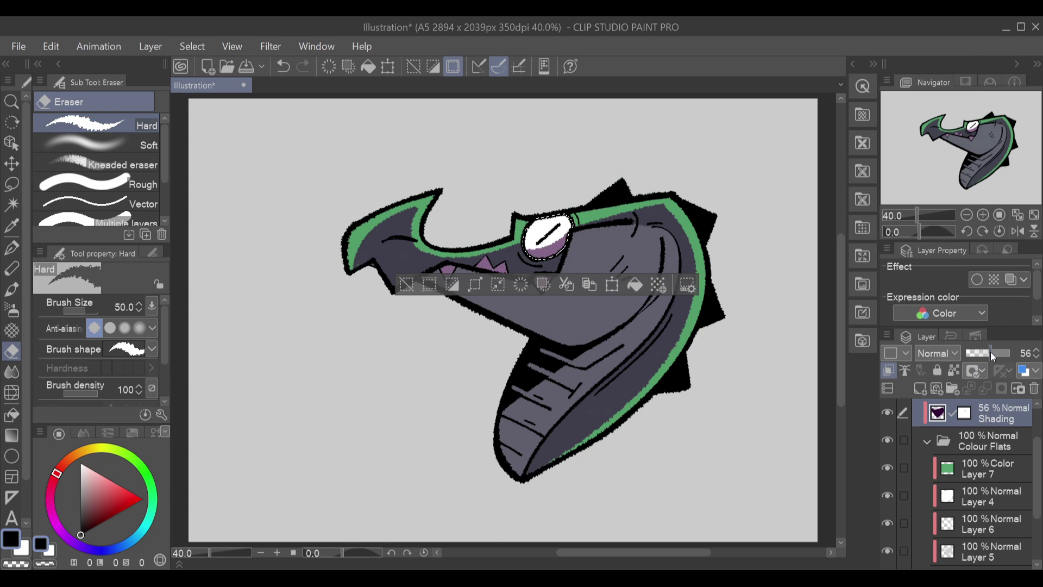
pyautogui.moveTo(990, 353); pyautogui.dragTo(1012, 353)
pyautogui.keyDown('alt'); pyautogui.click(575, 317); pyautogui.keyUp('alt')
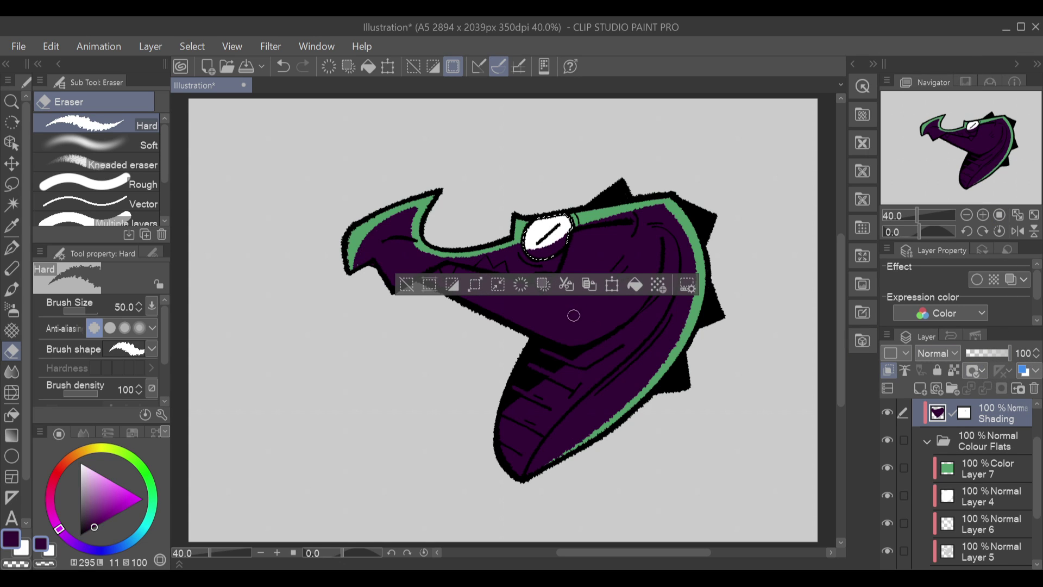
pyautogui.hotkey('ctrl', 'z')
pyautogui.hotkey('ctrl', 'z')
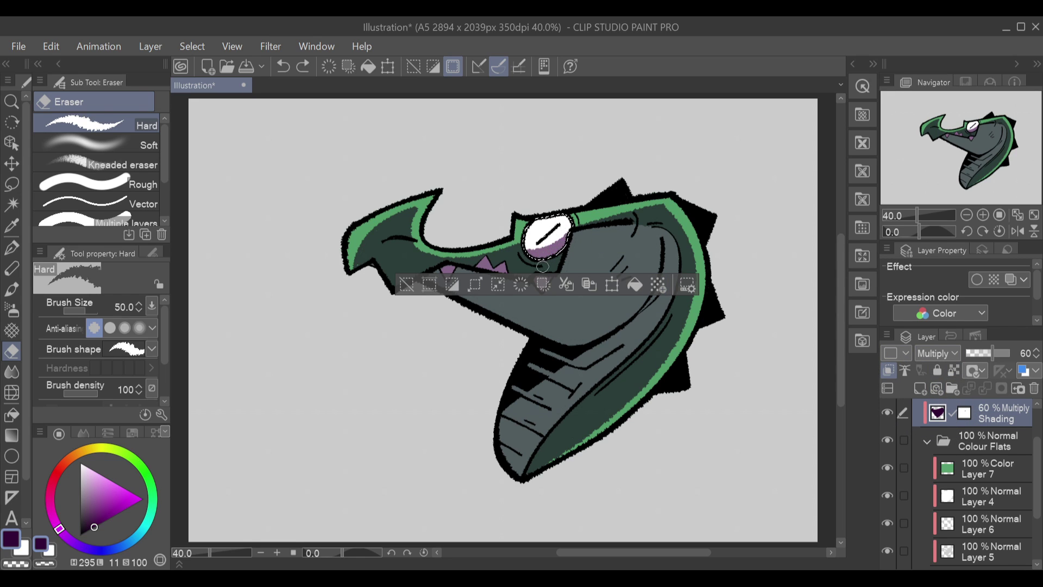
# - Paint the sampled dark purple over the whole selected eye on the Shading layer with the Spiky Pen
pyautogui.press('p')
pyautogui.moveTo(569, 225); pyautogui.dragTo(570, 238)
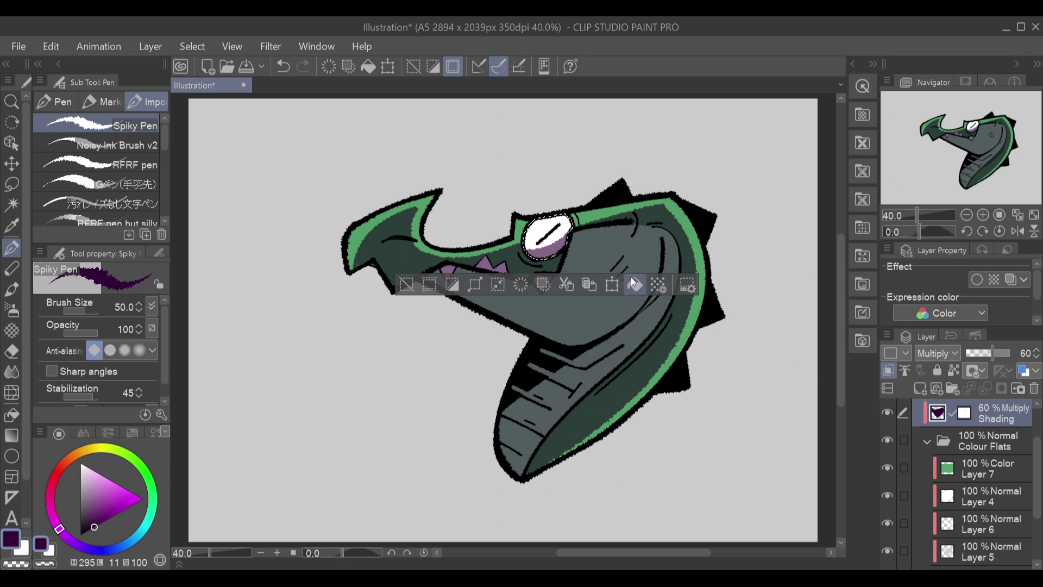
pyautogui.hotkey('ctrl', 'z')
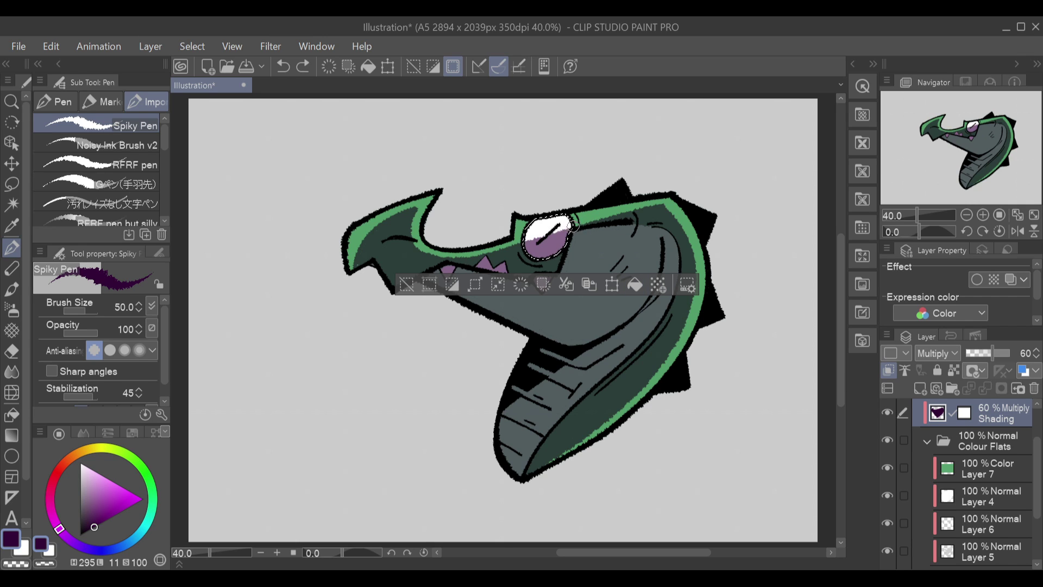
pyautogui.moveTo(535, 231)
pyautogui.mouseDown()
pyautogui.moveTo(565, 220)
pyautogui.moveTo(576, 201)
pyautogui.moveTo(564, 216)
pyautogui.mouseUp()
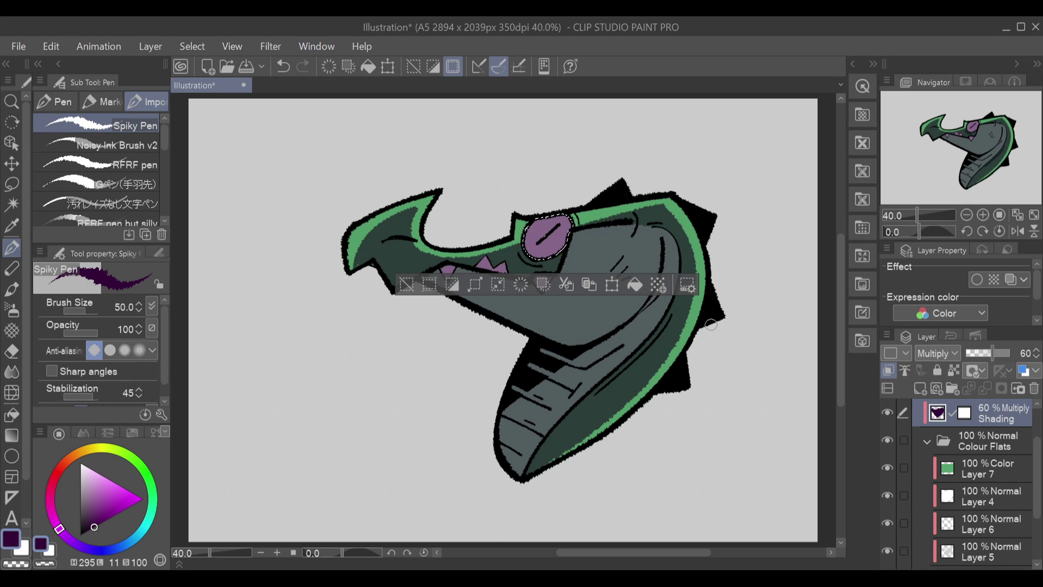
# - Mask out the shading on the left part of the eye with the Hard eraser on the Shading layer's mask, and deselect
pyautogui.press('e')
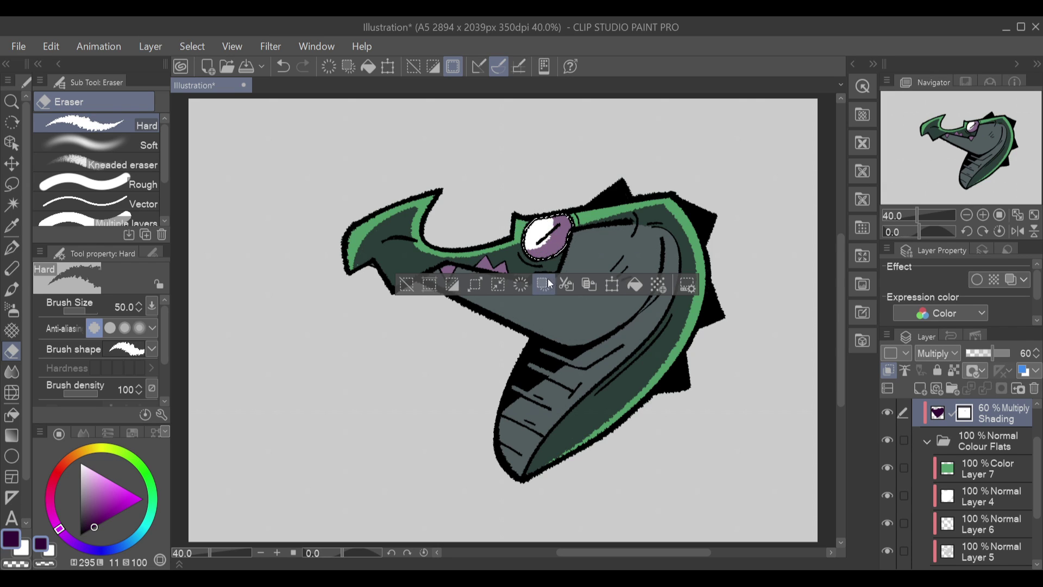
pyautogui.hotkey('ctrl', 'z')
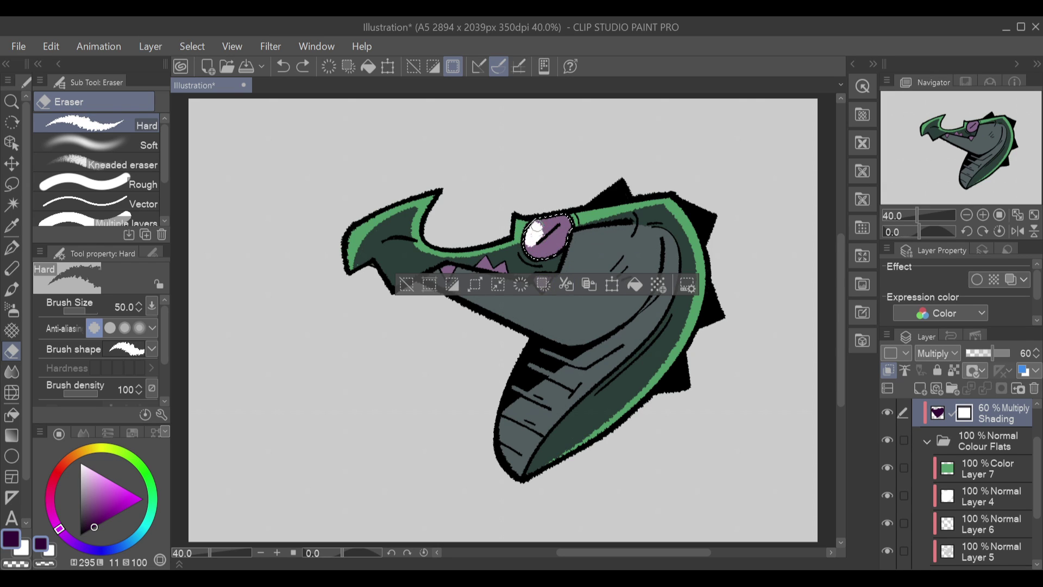
pyautogui.moveTo(526, 248)
pyautogui.mouseDown()
pyautogui.moveTo(531, 219)
pyautogui.moveTo(546, 220)
pyautogui.mouseUp()
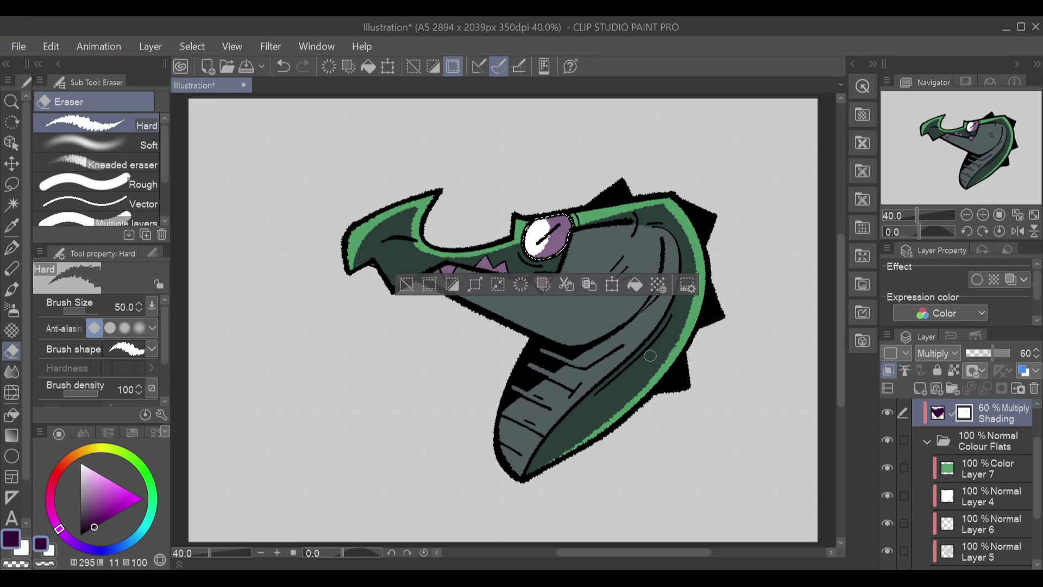
pyautogui.click(407, 284)
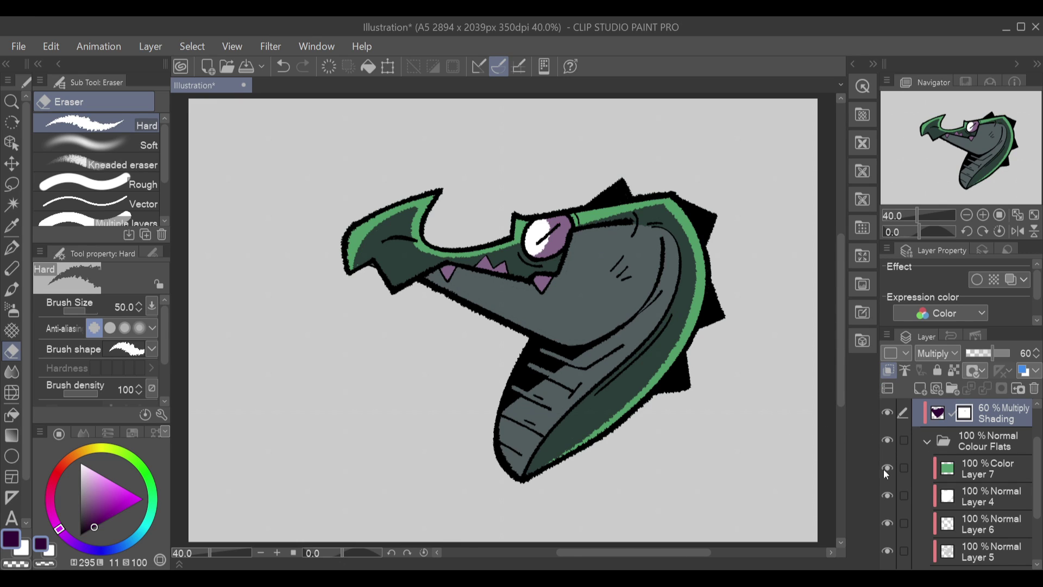
# - Switch back to the Spiky Pen and make Layer 6 in the Colour Flats folder the active layer
pyautogui.click(941, 416)
pyautogui.press('p')
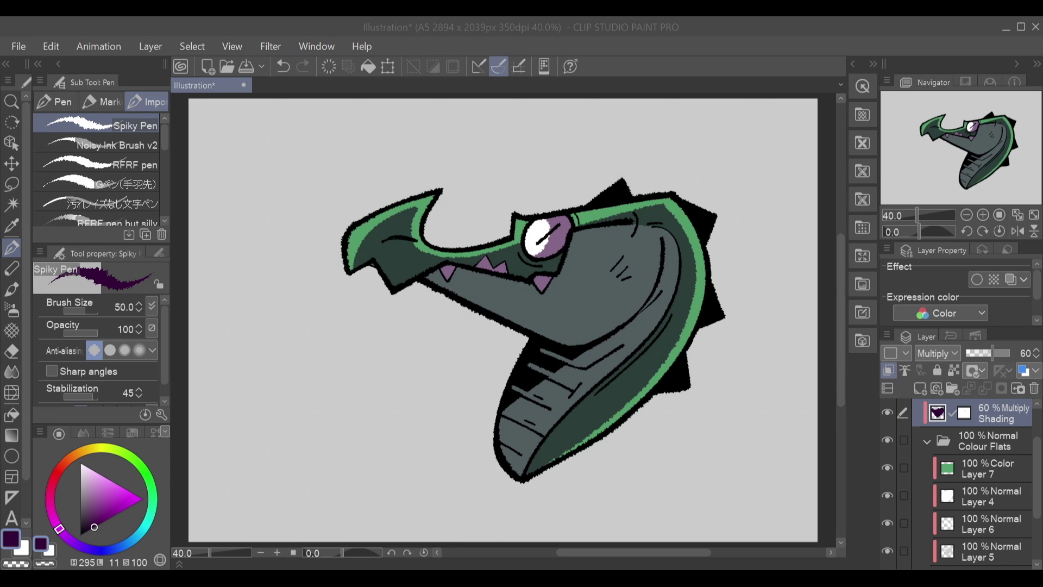
pyautogui.click(983, 465)
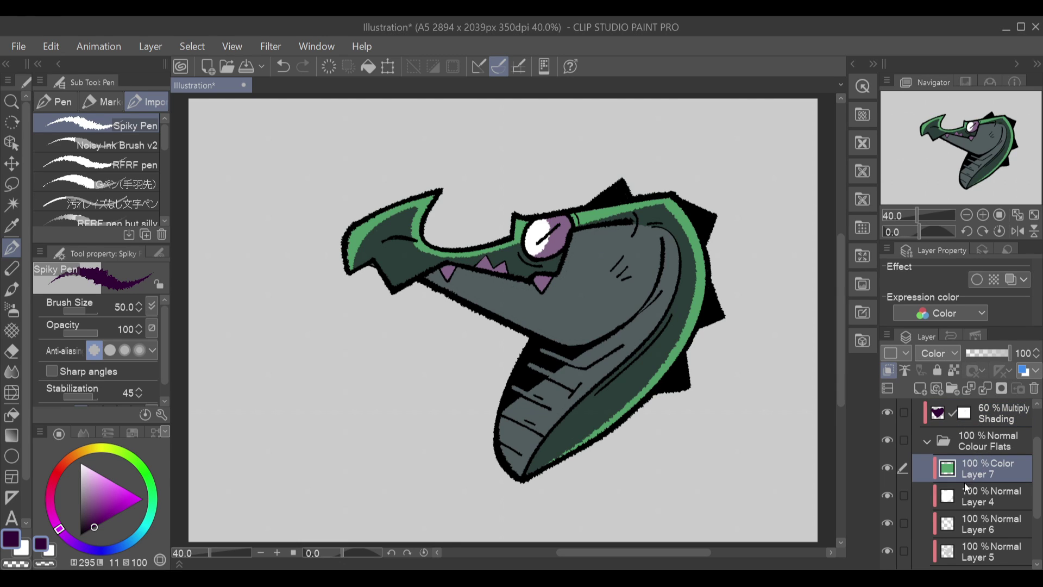
pyautogui.click(995, 501)
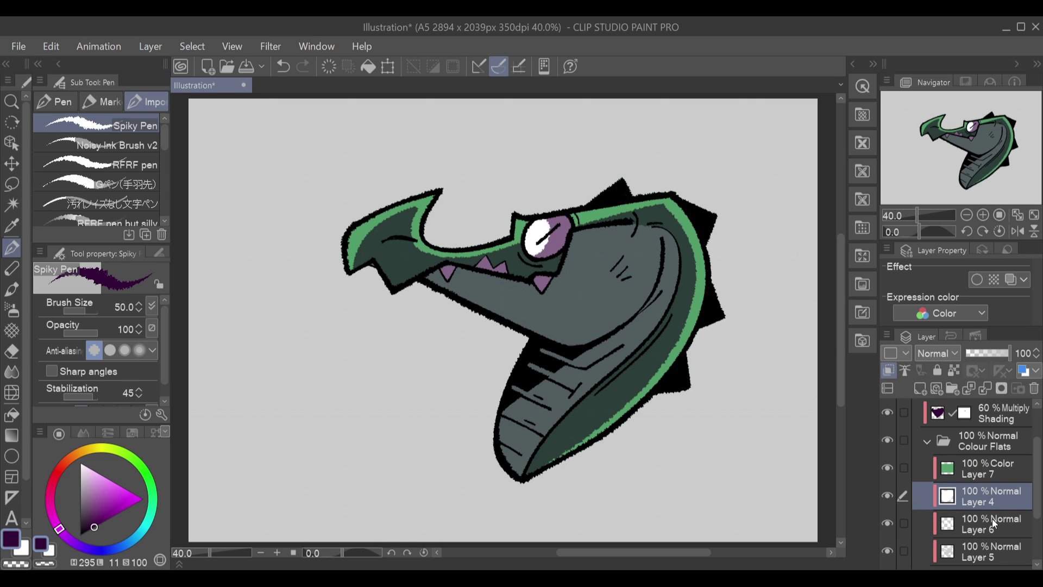
pyautogui.click(914, 525)
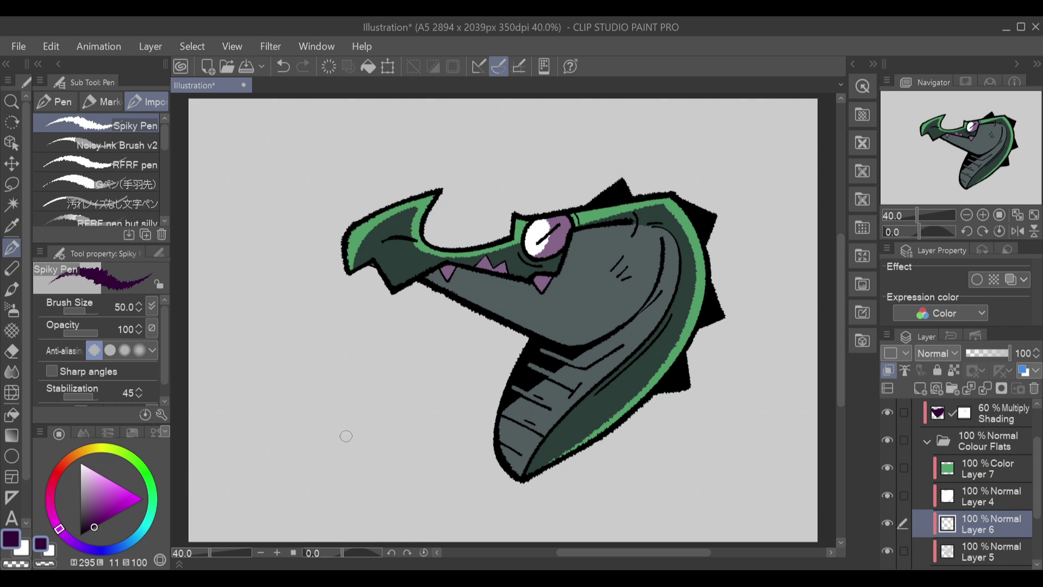
# - Sample the dragon's green and change the drawing colour to a dark grey with hue 139, luminosity 28 and saturation 0
pyautogui.keyDown('alt'); pyautogui.click(429, 212); pyautogui.keyUp('alt')
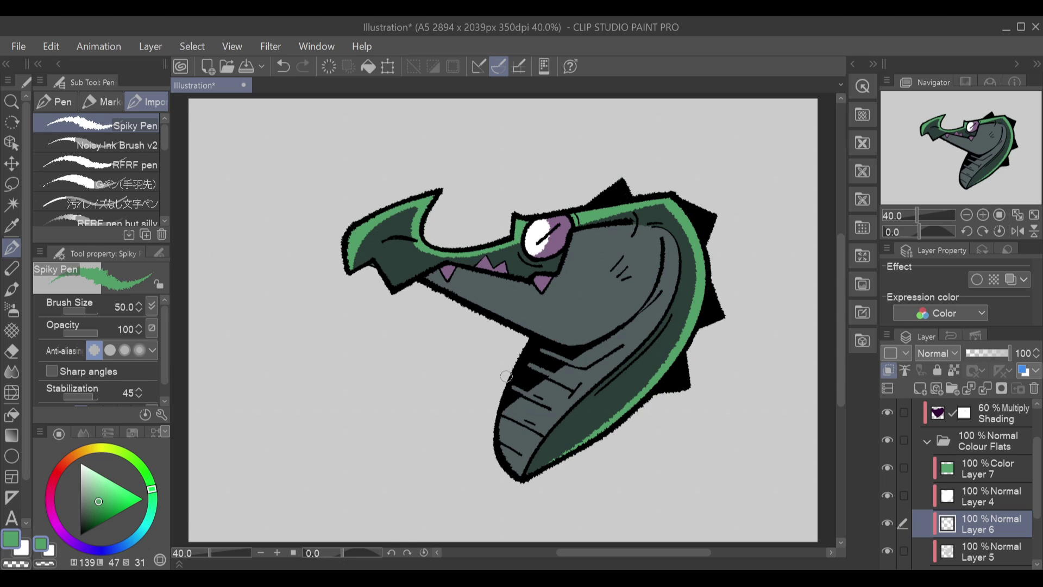
pyautogui.moveTo(99, 496)
pyautogui.mouseDown()
pyautogui.moveTo(83, 499)
pyautogui.moveTo(81, 515)
pyautogui.mouseUp()
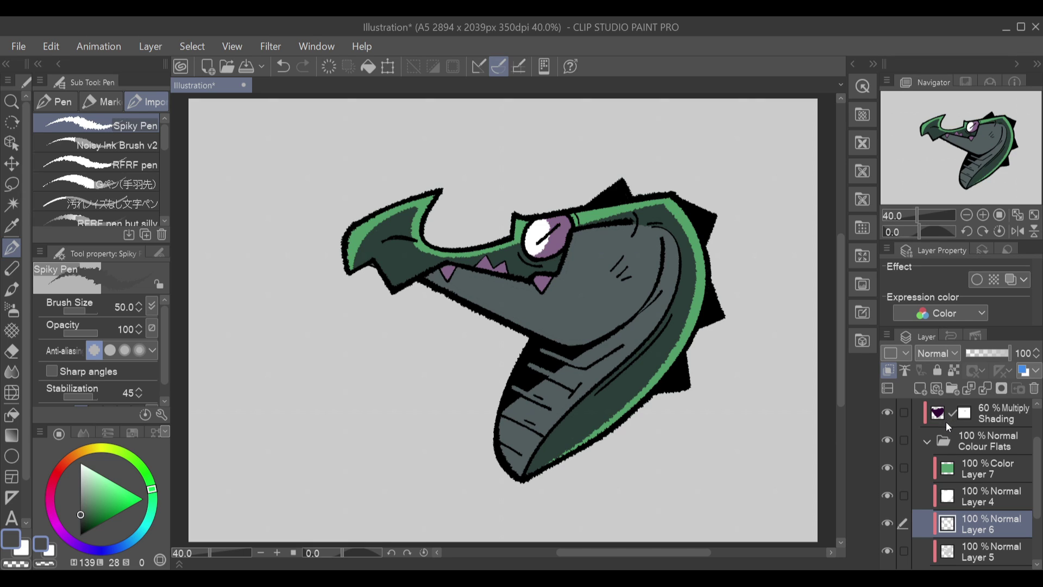
pyautogui.moveTo(1034, 463); pyautogui.dragTo(1026, 489)
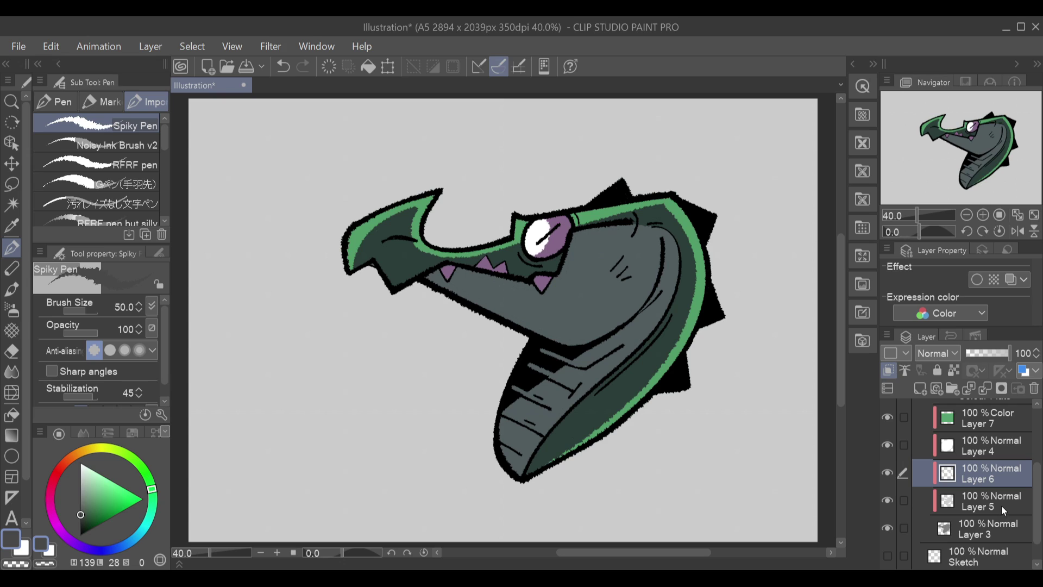
# - Add a new clipped layer directly above Layer 6 in the Colour Flats folder and undo the trial stroke on the neck
pyautogui.click(888, 472)
pyautogui.click(888, 474)
pyautogui.click(937, 389)
pyautogui.moveTo(690, 301)
pyautogui.mouseDown()
pyautogui.moveTo(697, 314)
pyautogui.moveTo(682, 318)
pyautogui.moveTo(689, 303)
pyautogui.moveTo(681, 309)
pyautogui.mouseUp()
pyautogui.hotkey('ctrl', 'z')
pyautogui.hotkey('ctrl', 'z')
pyautogui.hotkey('ctrl', 'z')
pyautogui.hotkey('ctrl', 'z')
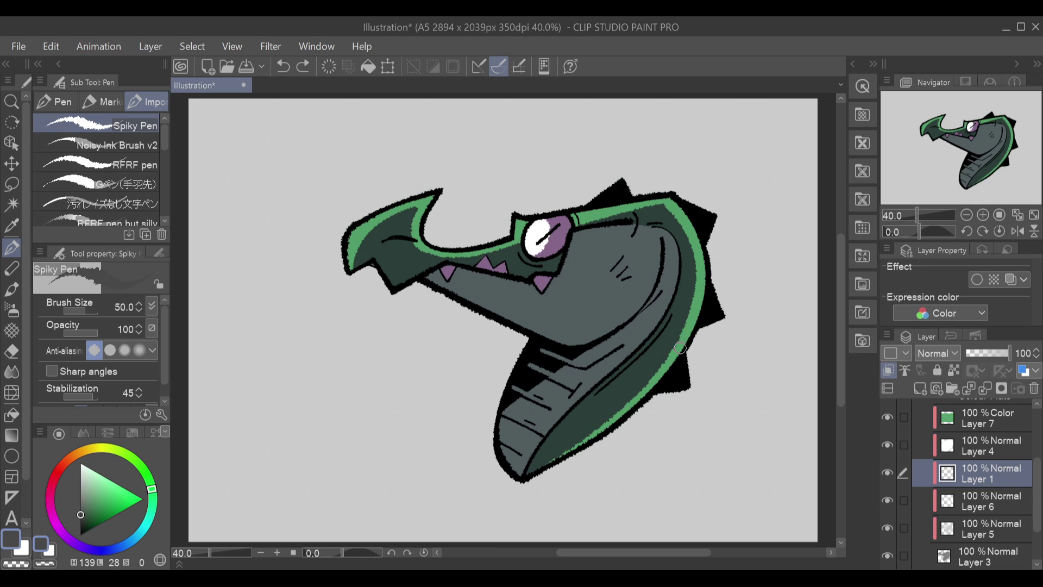
# - Enlarge the Spiky Pen's brush size to 200 and undo the test stroke on the dragon's neck
pyautogui.press(']')
pyautogui.press(']')
pyautogui.press(']')
pyautogui.press(']')
pyautogui.moveTo(689, 321); pyautogui.dragTo(694, 308)
pyautogui.press(']')
pyautogui.press(']')
pyautogui.press(']')
pyautogui.press(']')
pyautogui.hotkey('ctrl', 'z')
# - Try dark scale-texture strokes along the back of the dragon's neck, undo them and clear the layer
pyautogui.moveTo(685, 326)
pyautogui.mouseDown()
pyautogui.moveTo(689, 292)
pyautogui.moveTo(704, 290)
pyautogui.moveTo(691, 278)
pyautogui.moveTo(677, 299)
pyautogui.moveTo(702, 281)
pyautogui.moveTo(690, 268)
pyautogui.moveTo(720, 283)
pyautogui.mouseUp()
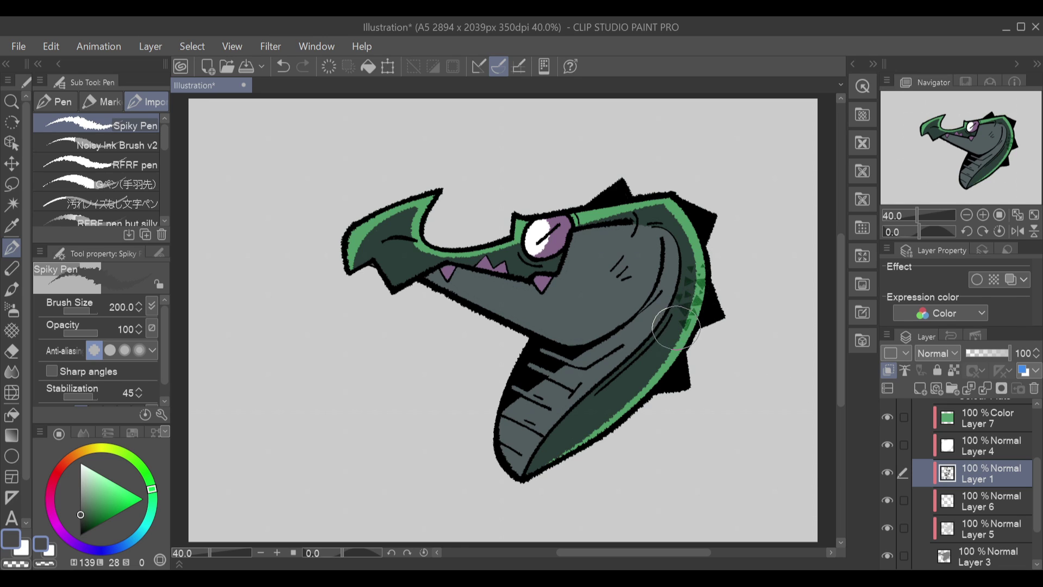
pyautogui.hotkey('ctrl', 'z')
pyautogui.moveTo(677, 337)
pyautogui.mouseDown()
pyautogui.moveTo(685, 331)
pyautogui.moveTo(672, 348)
pyautogui.mouseUp()
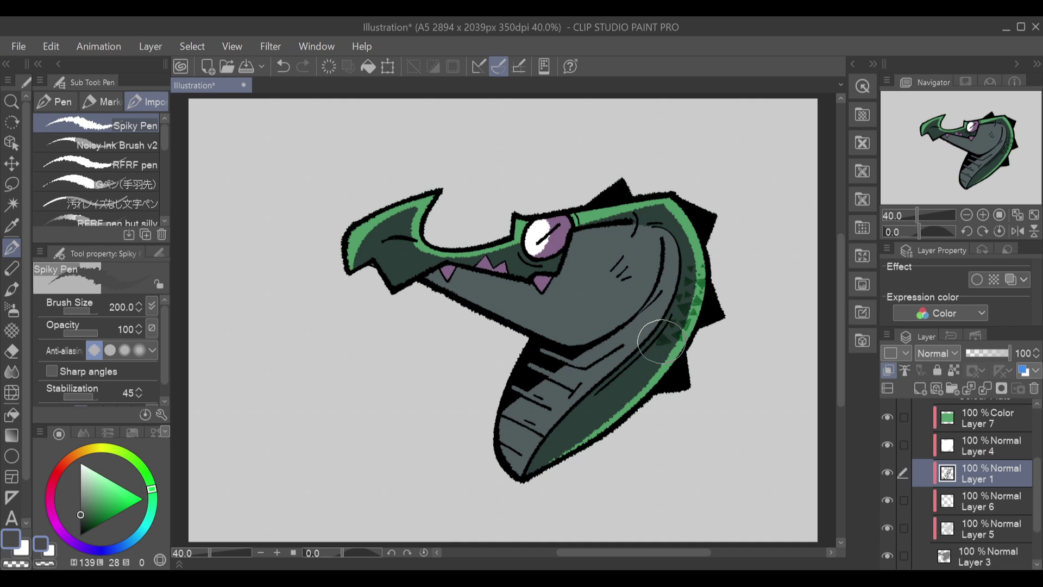
pyautogui.hotkey('ctrl', 'z')
pyautogui.click(328, 66)
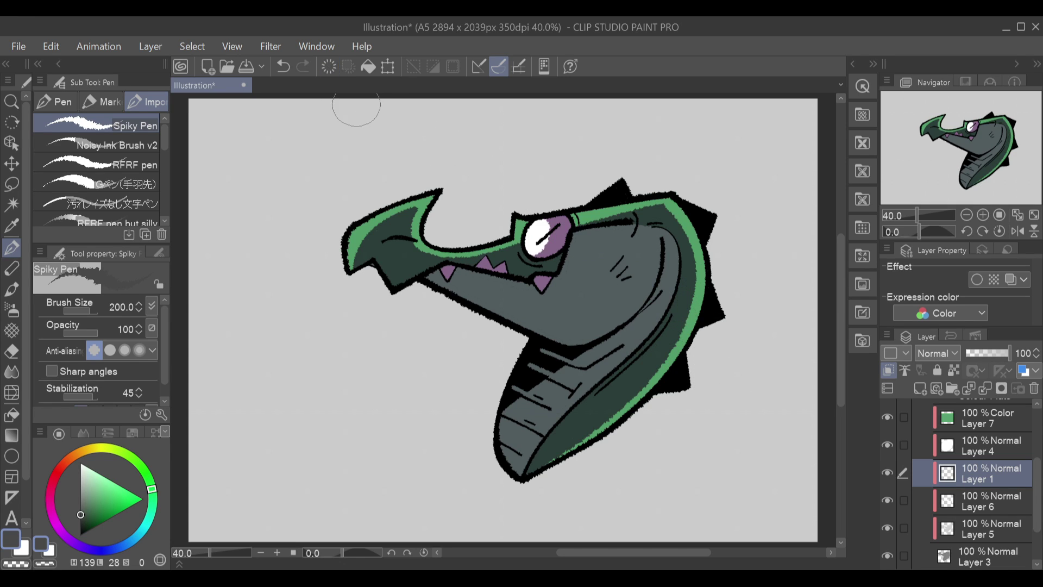
# - Try a group of dark spots on the dragon's cheek with short dabs of the Spiky Pen, and undo them all
pyautogui.click(607, 248)
pyautogui.click(604, 270)
pyautogui.click(589, 265)
pyautogui.click(608, 285)
pyautogui.click(622, 294)
pyautogui.click(623, 249)
pyautogui.moveTo(620, 259); pyautogui.dragTo(619, 278)
pyautogui.click(640, 263)
pyautogui.hotkey('ctrl', 'z')
pyautogui.hotkey('ctrl', 'z')
pyautogui.hotkey('ctrl', 'z')
pyautogui.hotkey('ctrl', 'z')
pyautogui.hotkey('ctrl', 'z')
pyautogui.hotkey('ctrl', 'z')
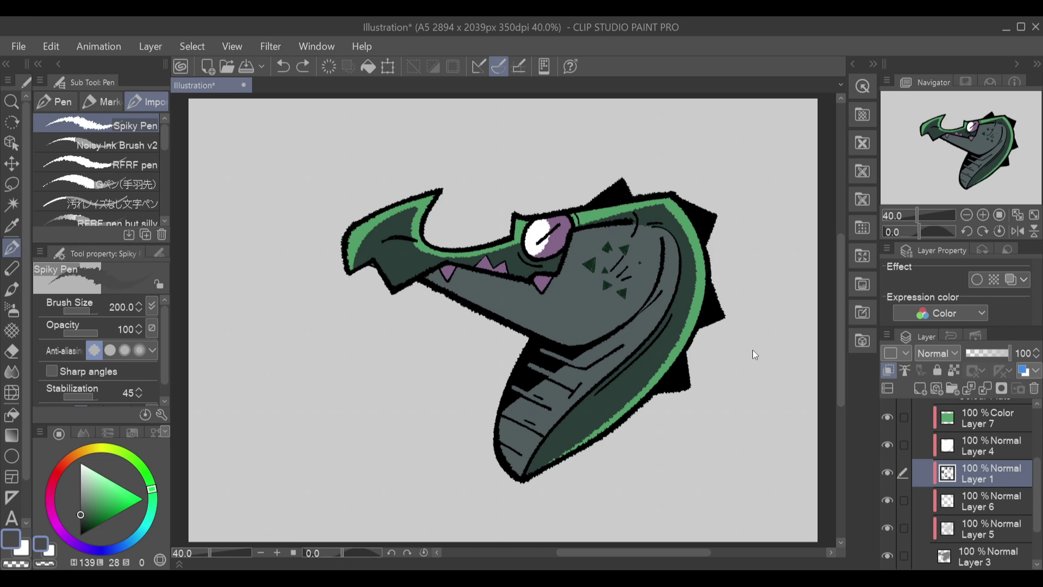
pyautogui.hotkey('ctrl', 'z')
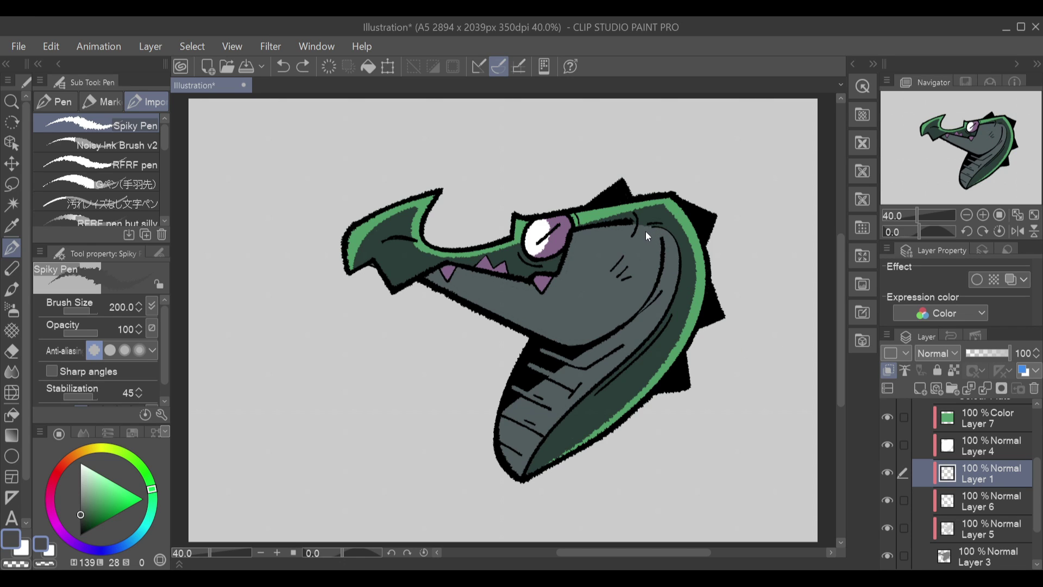
# - Paint dark scale texture along the top and back of the dragon's head with the Spiky Pen on Layer 1
pyautogui.moveTo(632, 218)
pyautogui.mouseDown()
pyautogui.moveTo(610, 209)
pyautogui.moveTo(635, 214)
pyautogui.moveTo(621, 218)
pyautogui.moveTo(647, 222)
pyautogui.mouseUp()
pyautogui.moveTo(661, 208)
pyautogui.mouseDown()
pyautogui.moveTo(666, 218)
pyautogui.moveTo(685, 206)
pyautogui.moveTo(667, 228)
pyautogui.mouseUp()
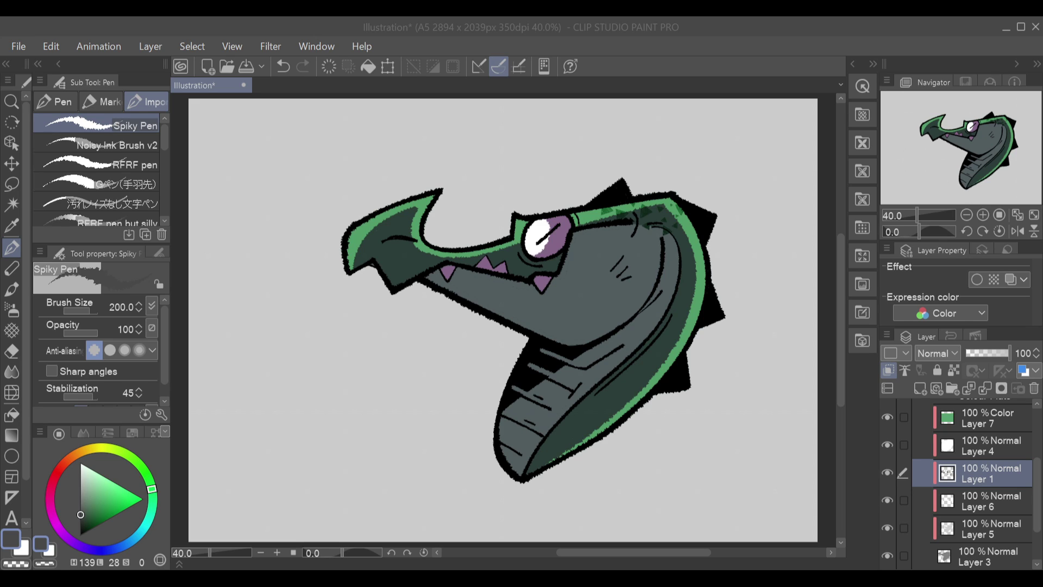
pyautogui.hotkey('alt', 'Tab')
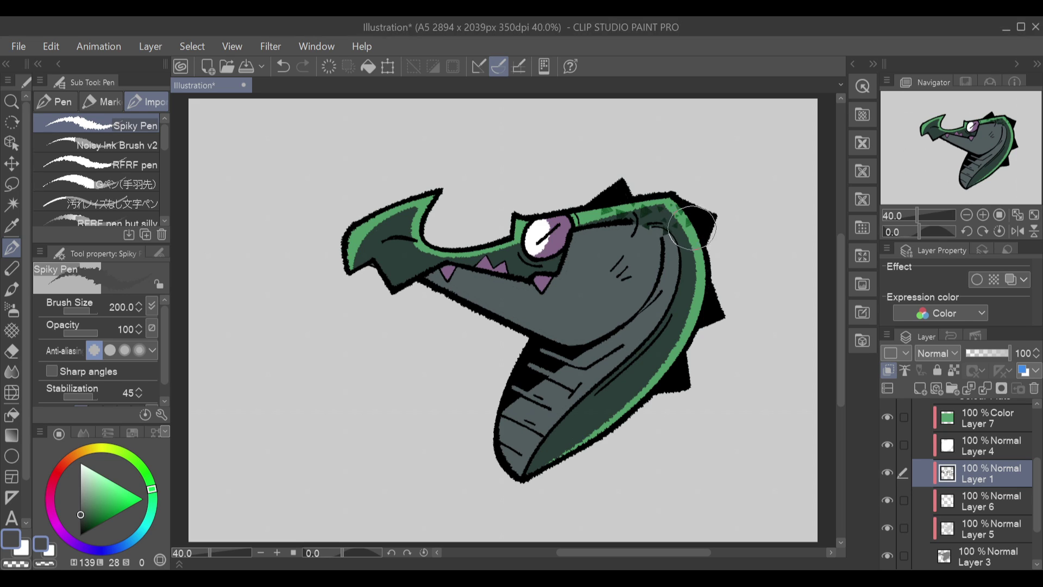
pyautogui.hotkey('ctrl', 'z')
pyautogui.hotkey('ctrl', 'y')
# - Sample the dragon's bright green and shift its hue to 313 for a purple drawing colour
pyautogui.moveTo(111, 455); pyautogui.dragTo(77, 454)
pyautogui.click(118, 489)
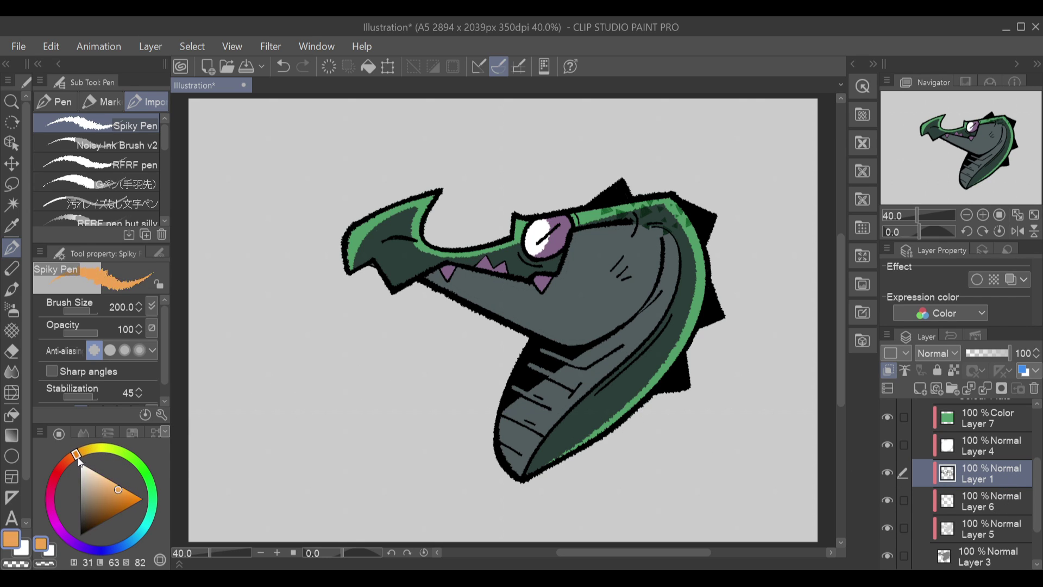
pyautogui.keyDown('alt'); pyautogui.click(413, 220); pyautogui.keyUp('alt')
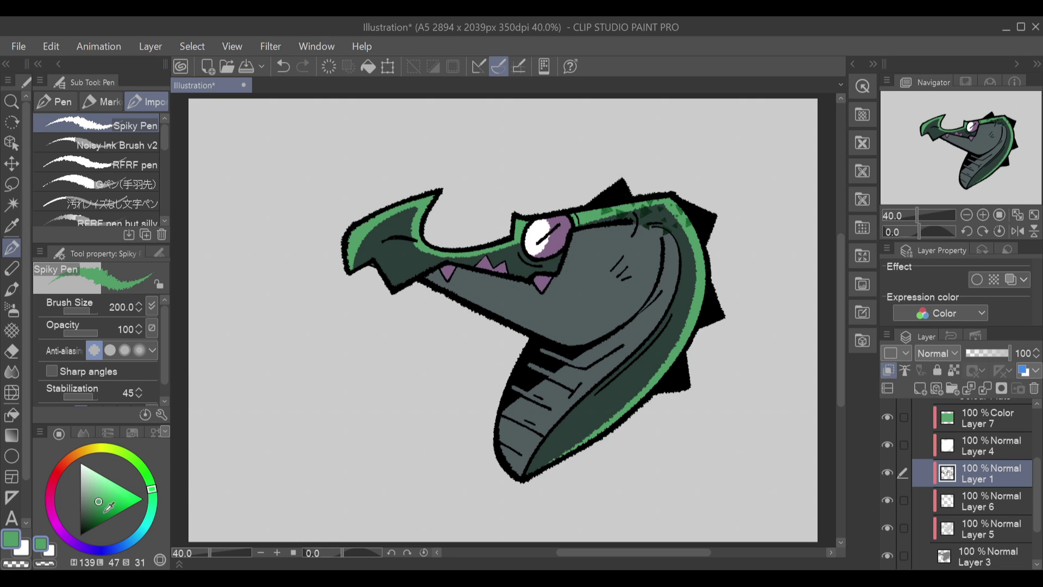
pyautogui.click(50, 514)
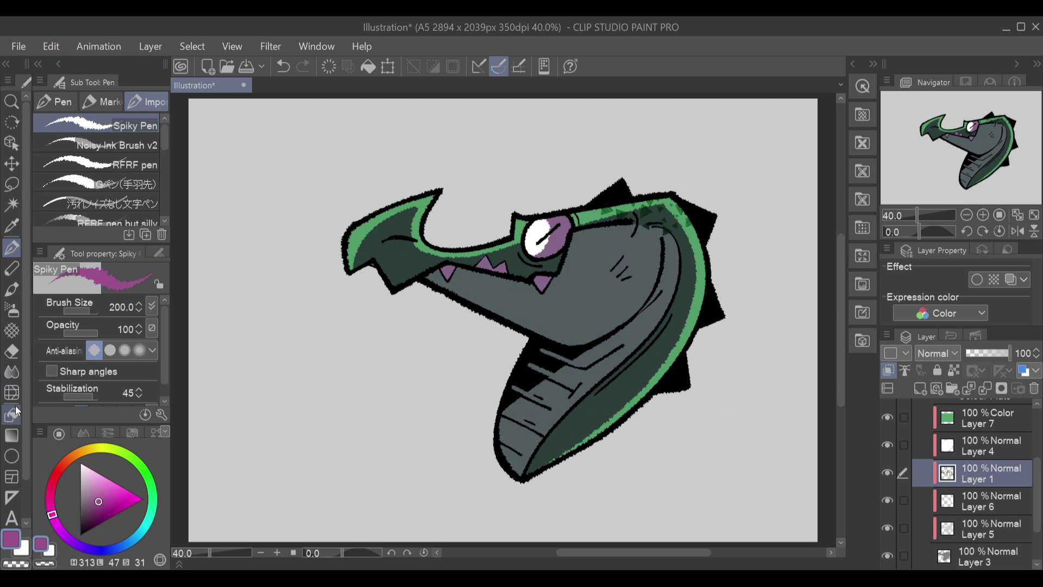
# - Switch to the Foreground to transparent gradient and add a new layer above Layer 7
pyautogui.click(11, 375)
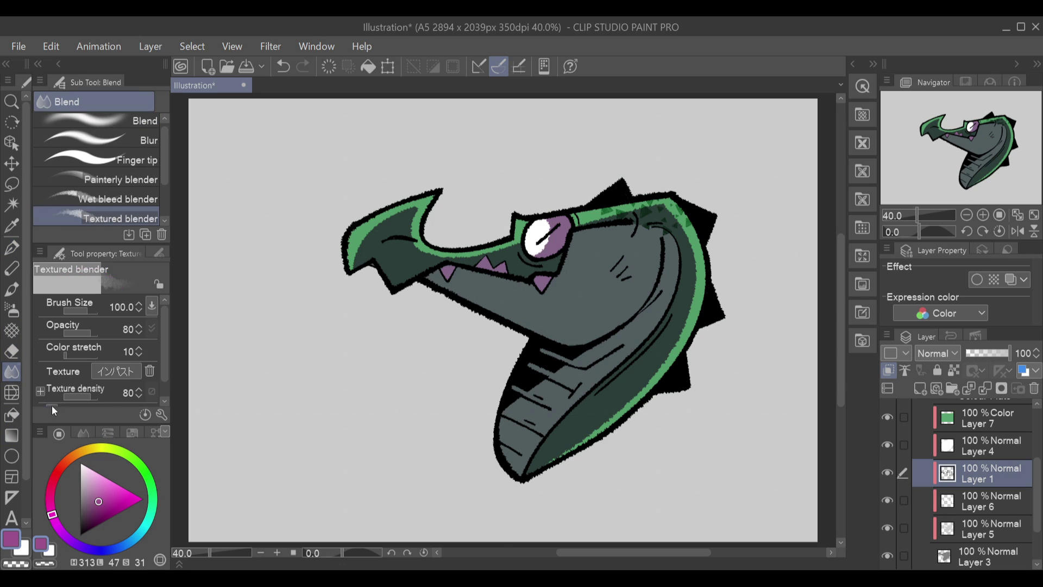
pyautogui.click(13, 435)
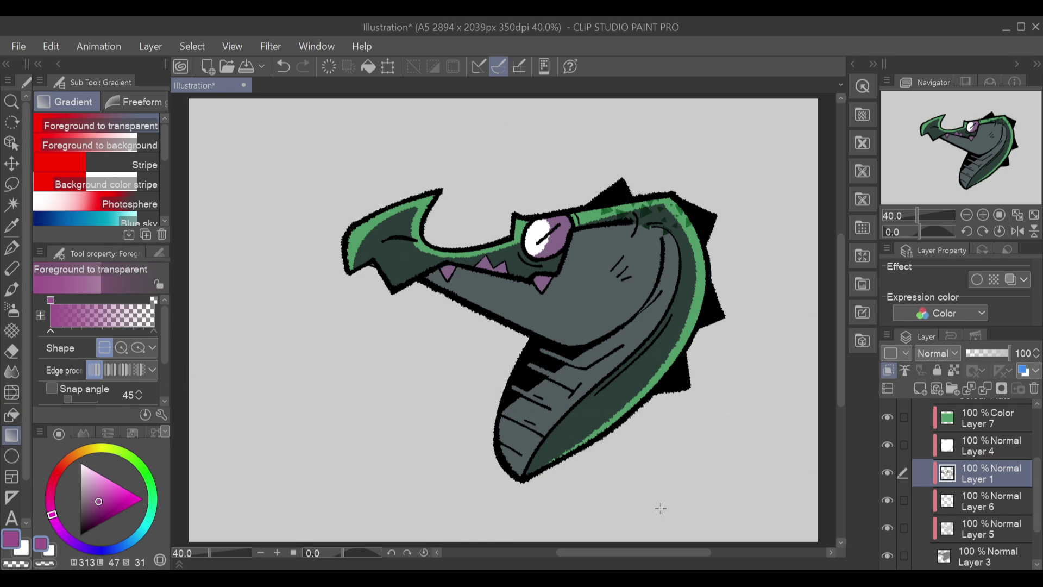
pyautogui.click(1009, 426)
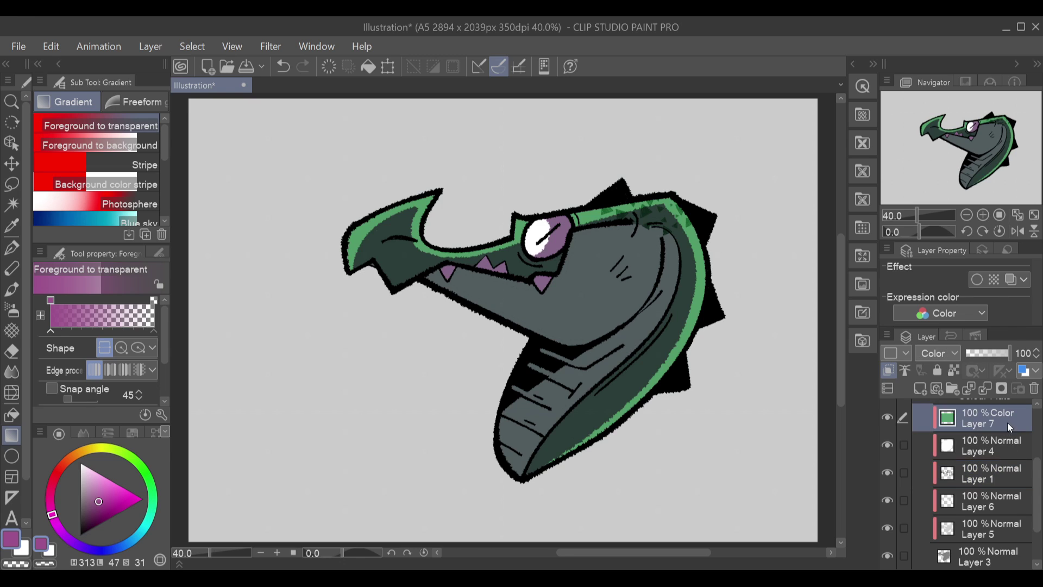
pyautogui.click(923, 389)
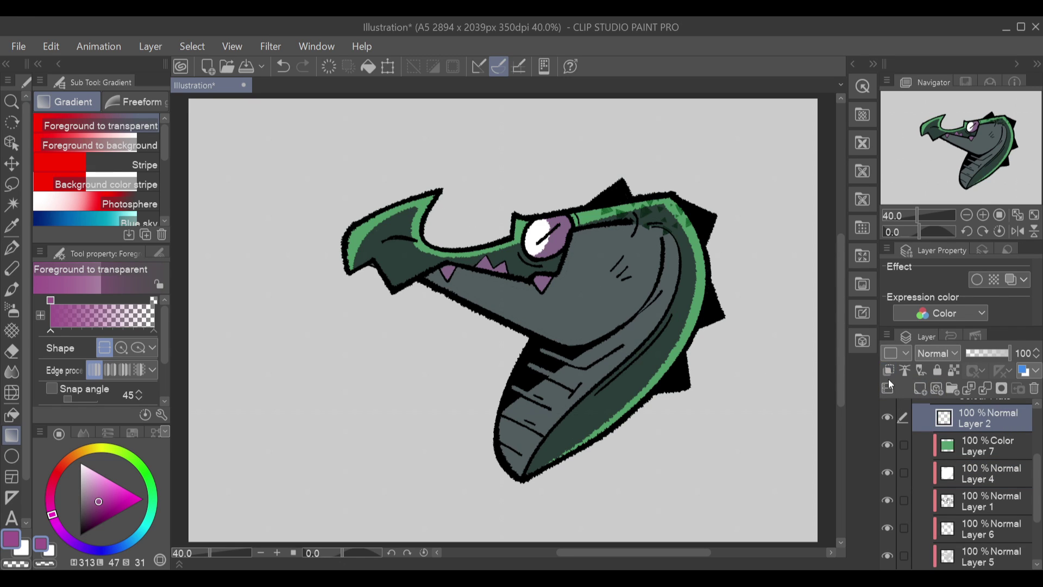
# - Draw a purple gradient from the back of the neck towards the throat on clipped Layer 2, and set its blend mode to Color
pyautogui.moveTo(360, 174); pyautogui.dragTo(650, 466)
pyautogui.hotkey('ctrl', 'z')
pyautogui.moveTo(683, 329); pyautogui.dragTo(496, 442)
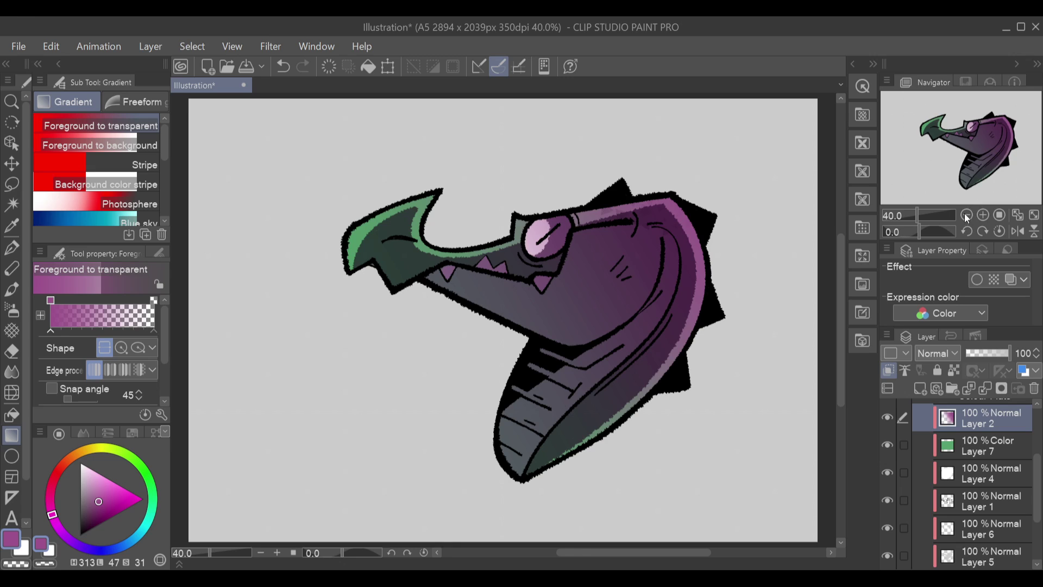
pyautogui.click(955, 354)
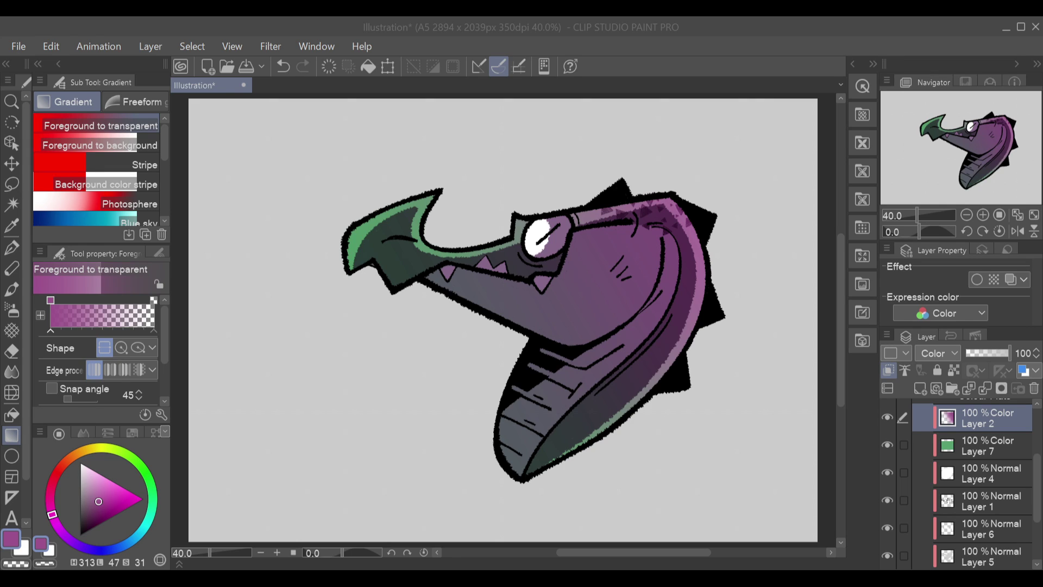
# - Collapse and reopen the Dragon folder, and make its Shading layer the active layer
pyautogui.scroll(3, 1021, 462)
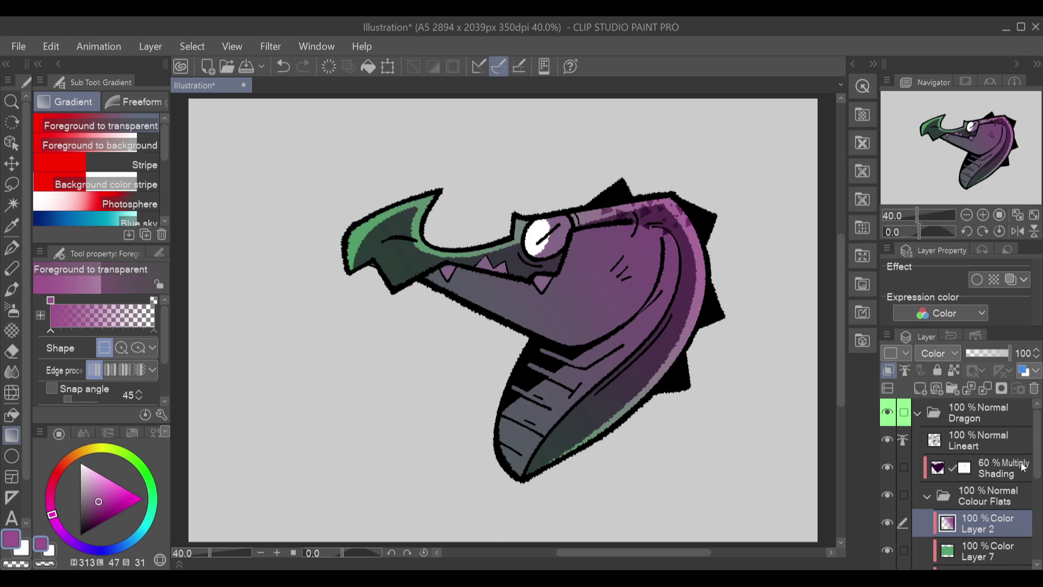
pyautogui.click(918, 413)
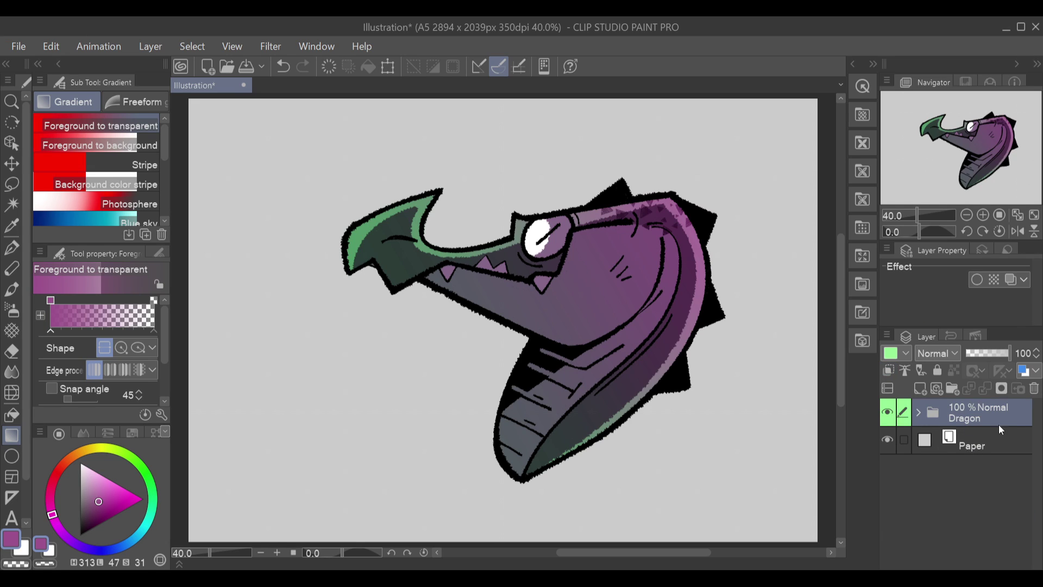
pyautogui.click(919, 413)
pyautogui.click(974, 465)
# - Try other opacities on the Shading layer and set it back to 60%
pyautogui.moveTo(993, 357); pyautogui.dragTo(997, 357)
pyautogui.click(1036, 357)
pyautogui.click(1036, 357)
pyautogui.click(1035, 357)
pyautogui.click(1036, 357)
pyautogui.click(1035, 359)
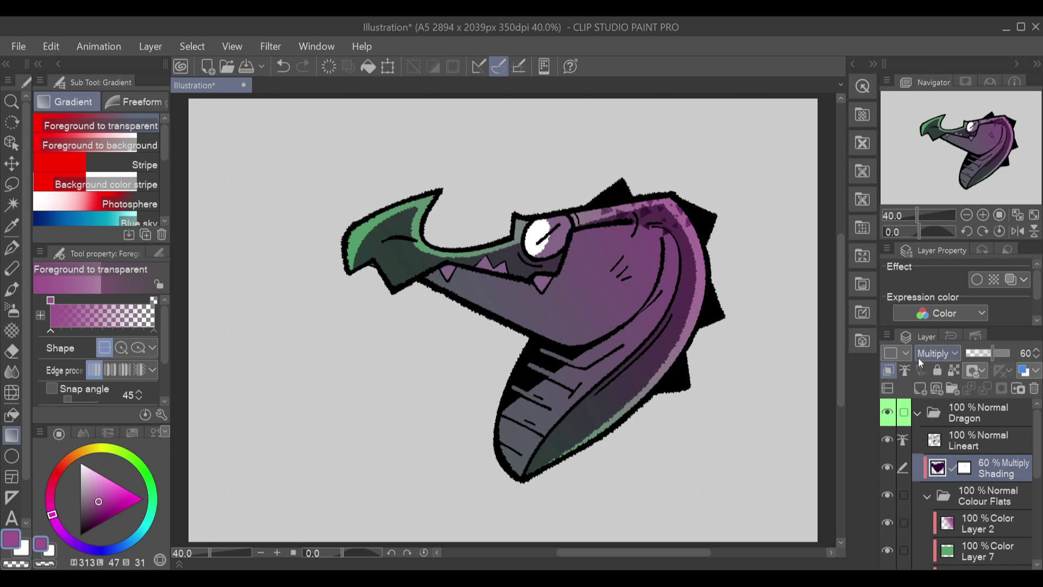
# - Try to erase the shading on the dragon's snout with the Hard eraser on the Shading layer, and undo the strokes
pyautogui.press('e')
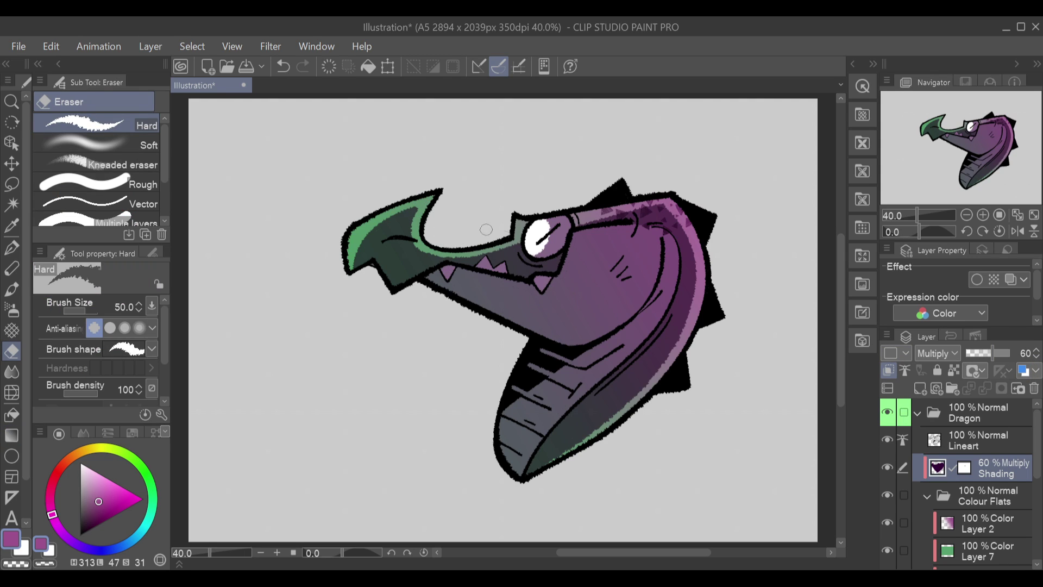
pyautogui.moveTo(416, 209); pyautogui.dragTo(357, 249)
pyautogui.hotkey('ctrl', 'z')
pyautogui.hotkey('ctrl', 'z')
pyautogui.hotkey('ctrl', 'y')
pyautogui.moveTo(351, 292); pyautogui.dragTo(416, 207)
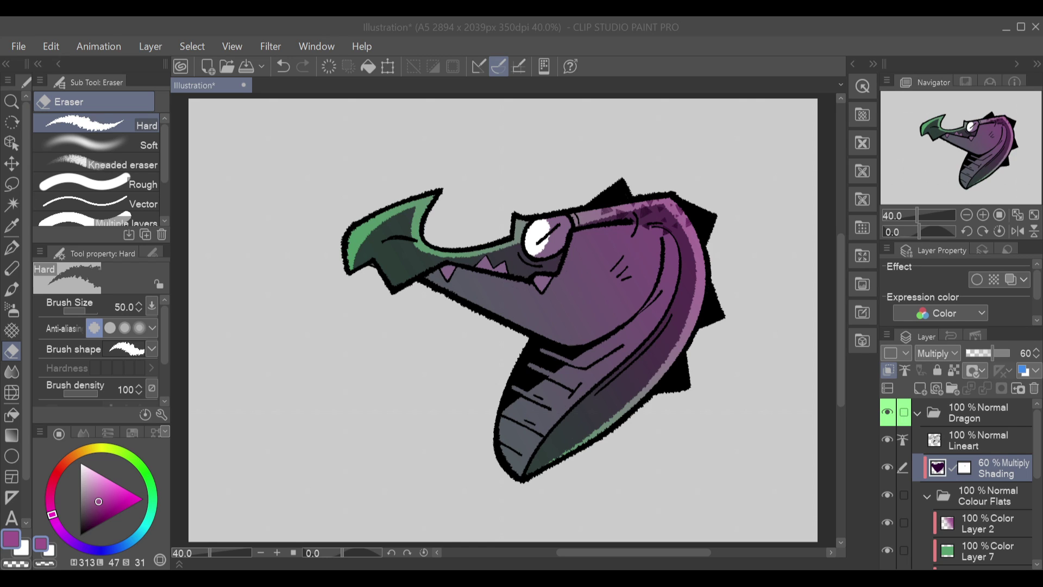
# - Add a clipped Add (Glow) layer above the Shading layer and choose white as the drawing colour
pyautogui.click(920, 388)
pyautogui.click(905, 370)
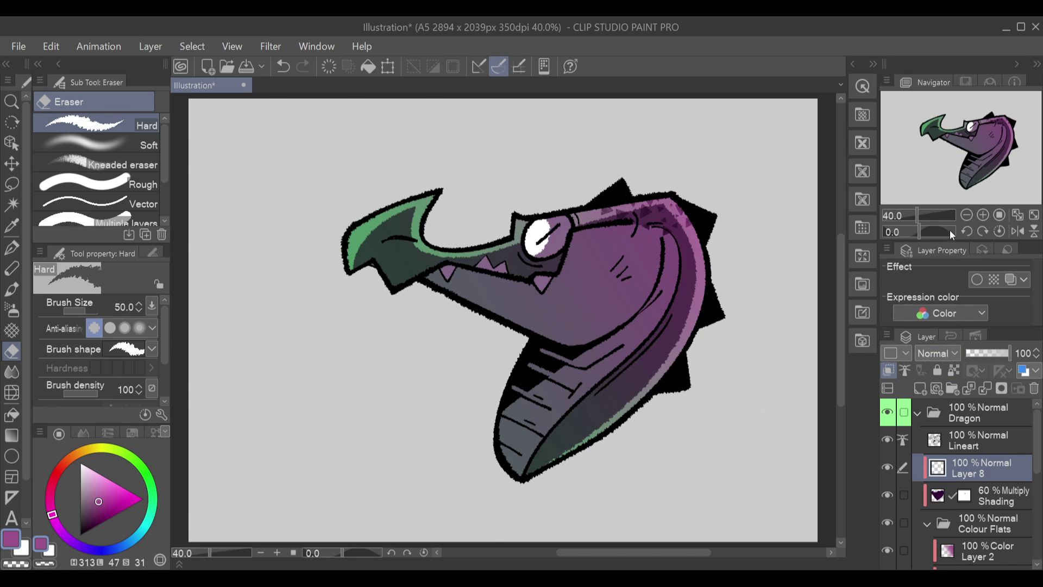
pyautogui.click(81, 464)
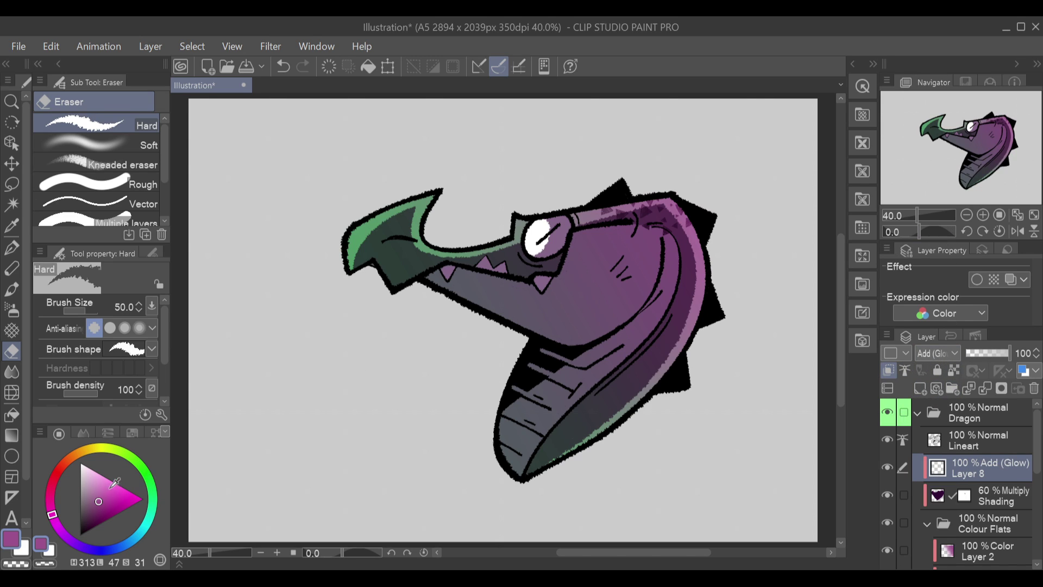
# - Try white highlights along the snout, head and neck with the Soft airbrush on Layer 8, and undo them all
pyautogui.click(13, 268)
pyautogui.click(14, 290)
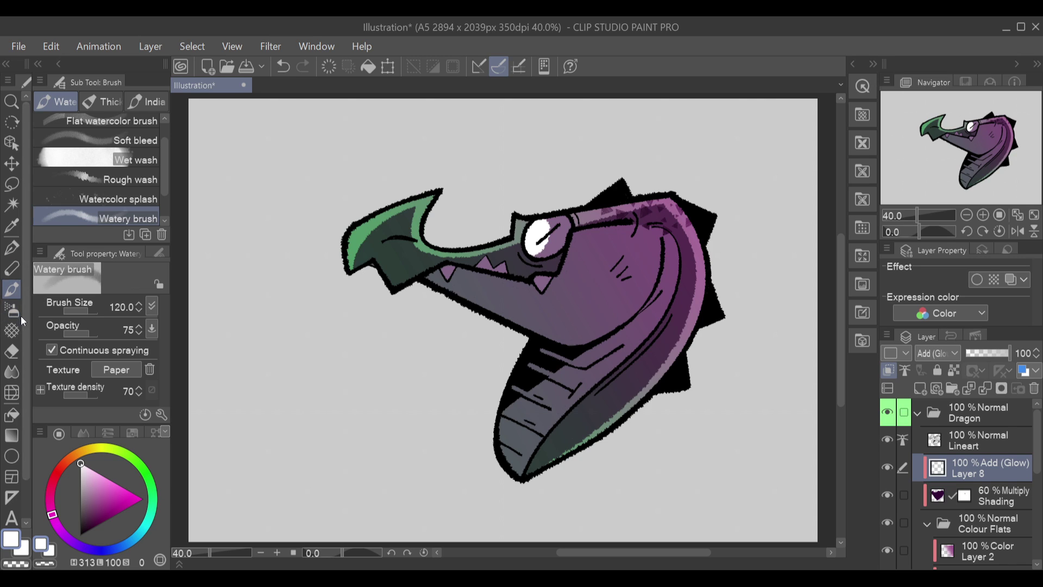
pyautogui.click(18, 312)
pyautogui.moveTo(358, 211)
pyautogui.mouseDown()
pyautogui.moveTo(437, 189)
pyautogui.moveTo(378, 205)
pyautogui.moveTo(331, 275)
pyautogui.mouseUp()
pyautogui.moveTo(451, 182)
pyautogui.mouseDown()
pyautogui.moveTo(433, 240)
pyautogui.moveTo(457, 243)
pyautogui.moveTo(525, 208)
pyautogui.moveTo(691, 187)
pyautogui.moveTo(721, 274)
pyautogui.mouseUp()
pyautogui.hotkey('ctrl', 'z')
pyautogui.moveTo(668, 189)
pyautogui.mouseDown()
pyautogui.moveTo(706, 272)
pyautogui.moveTo(675, 375)
pyautogui.moveTo(659, 416)
pyautogui.mouseUp()
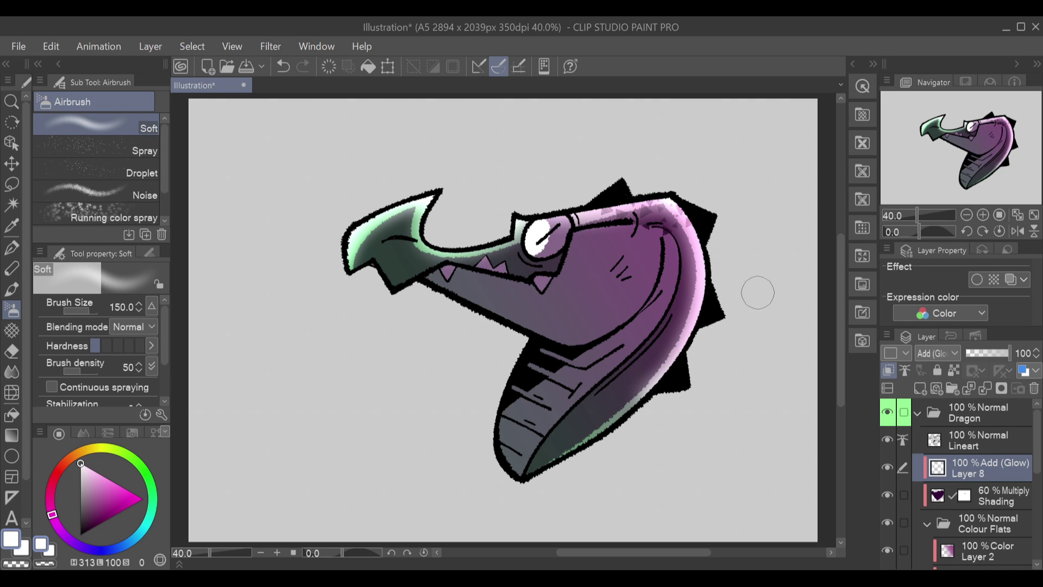
pyautogui.hotkey('ctrl', 'z')
pyautogui.hotkey('ctrl', 'z')
pyautogui.hotkey('ctrl', 'z')
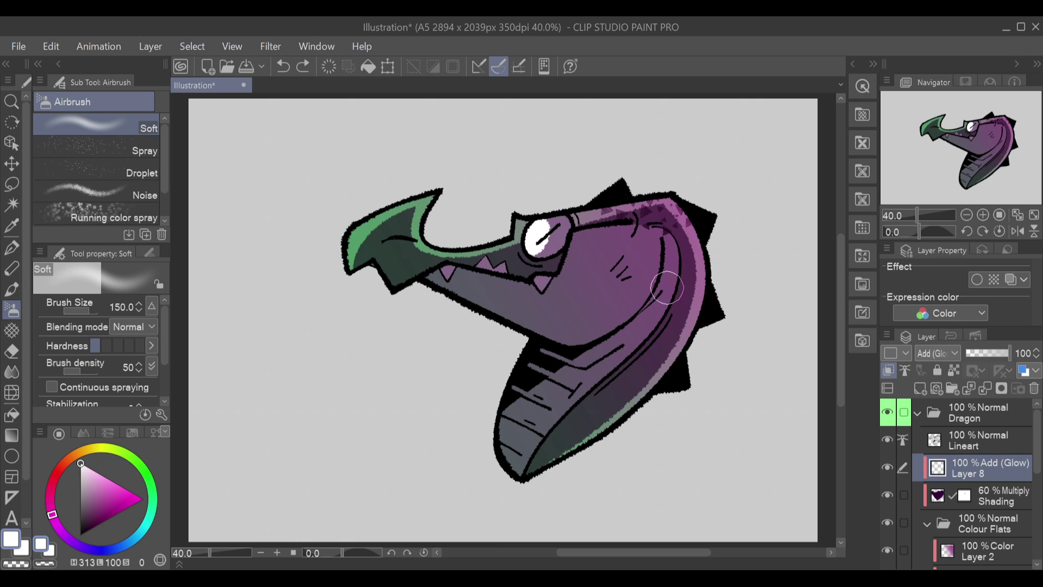
pyautogui.moveTo(429, 196); pyautogui.dragTo(353, 255)
pyautogui.hotkey('ctrl', 'z')
# - Choose a pale yellow with hue 49, luminosity 80 and saturation 100, and switch to the Foreground to transparent gradient
pyautogui.click(105, 477)
pyautogui.click(92, 448)
pyautogui.moveTo(93, 449); pyautogui.dragTo(91, 449)
pyautogui.click(16, 440)
# - Draw a pale yellow gradient from above the head down through the jaw on Layer 8, redrawing it with different angles and lengths
pyautogui.moveTo(362, 158); pyautogui.dragTo(679, 385)
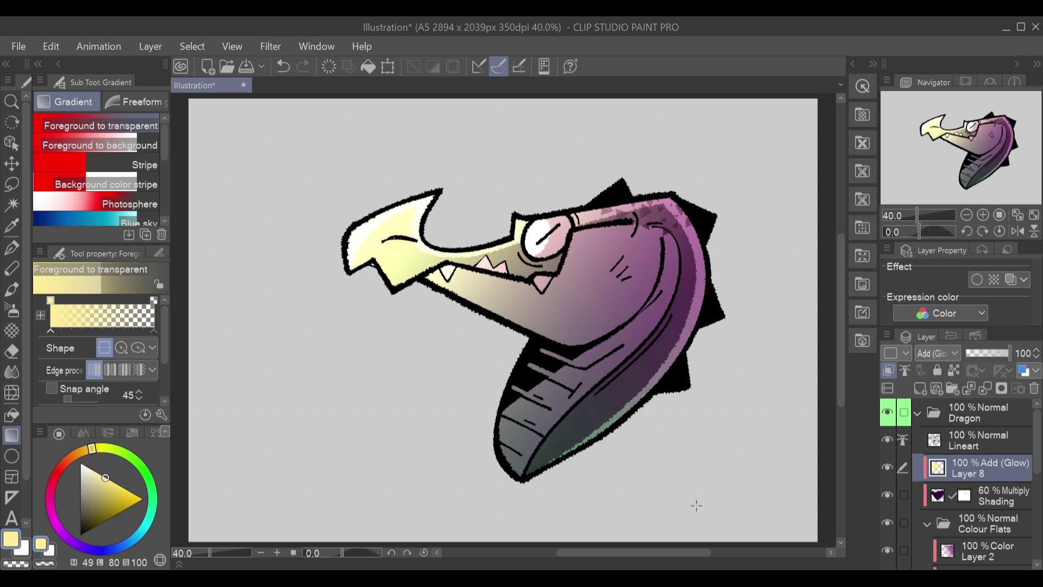
pyautogui.hotkey('ctrl', 'z')
pyautogui.moveTo(496, 184); pyautogui.dragTo(571, 291)
pyautogui.hotkey('ctrl', 'z')
pyautogui.moveTo(535, 197); pyautogui.dragTo(569, 349)
pyautogui.hotkey('ctrl', 'z')
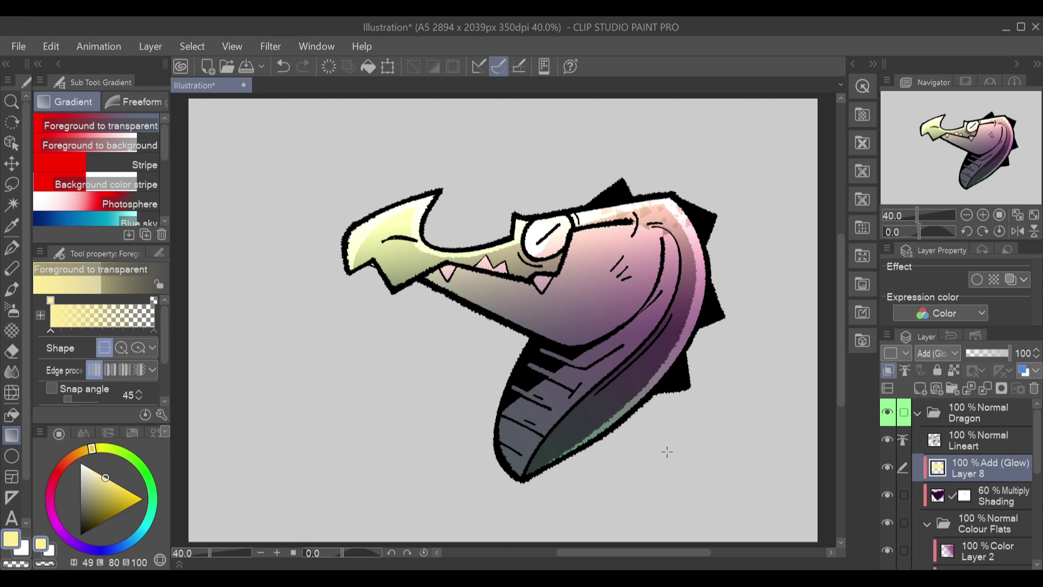
# - Set Layer 8's opacity to 36% and move it above the Dragon folder, clipped to that folder
pyautogui.moveTo(983, 354)
pyautogui.mouseDown()
pyautogui.moveTo(975, 355)
pyautogui.moveTo(984, 356)
pyautogui.mouseUp()
pyautogui.moveTo(967, 464); pyautogui.dragTo(969, 432)
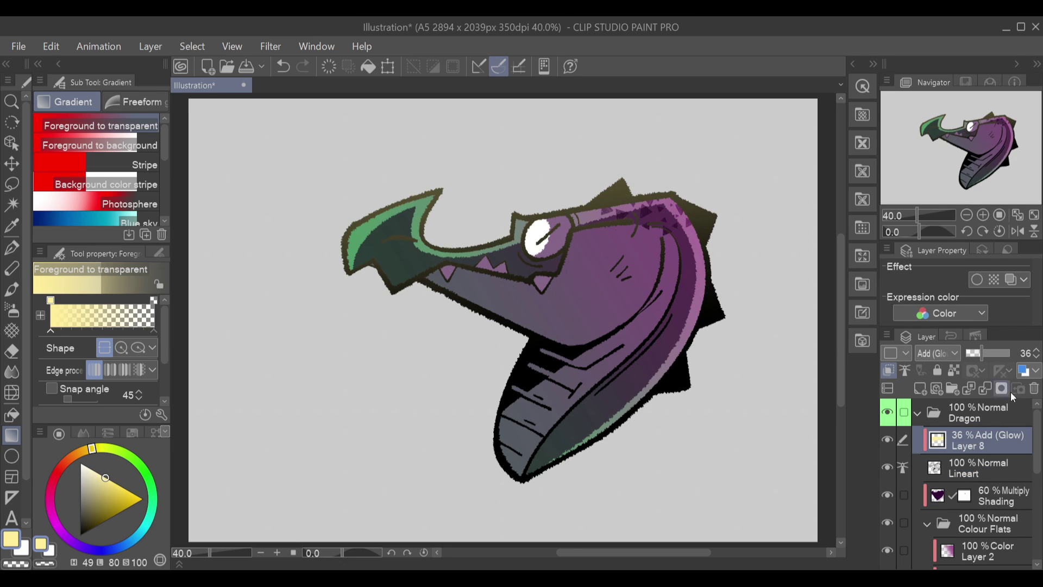
pyautogui.click(889, 370)
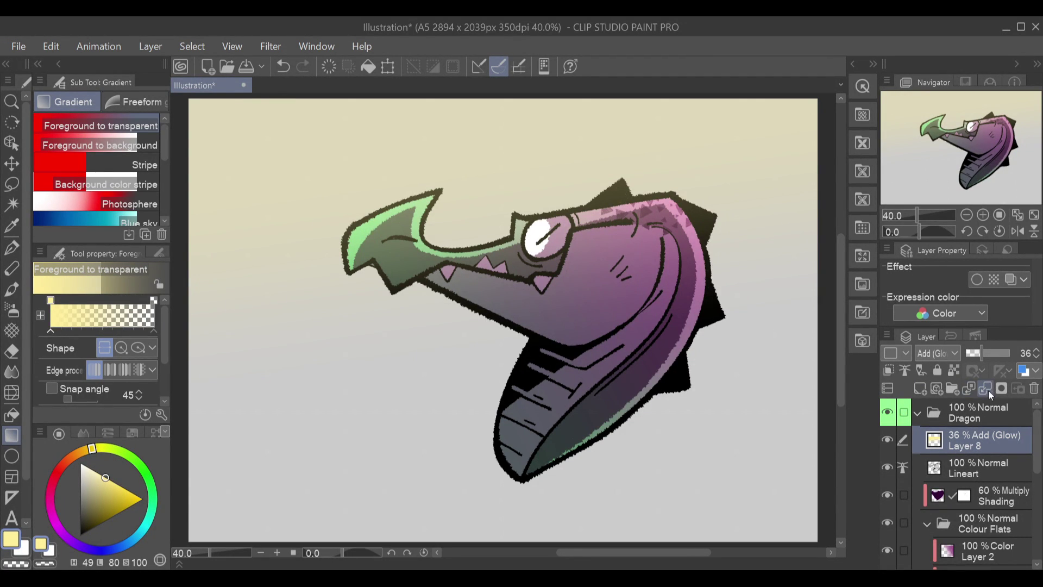
pyautogui.moveTo(960, 444); pyautogui.dragTo(964, 401)
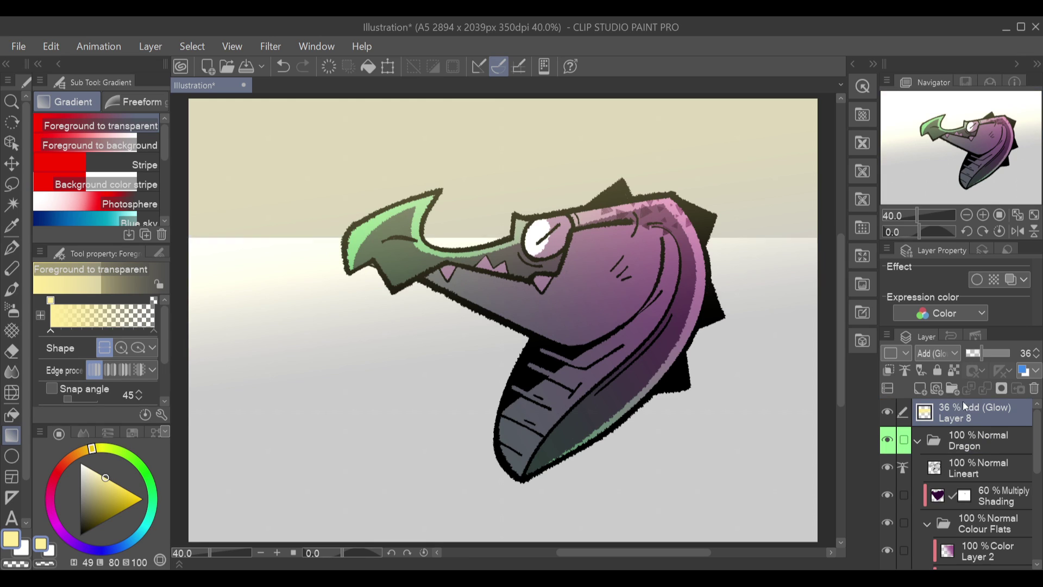
pyautogui.click(889, 371)
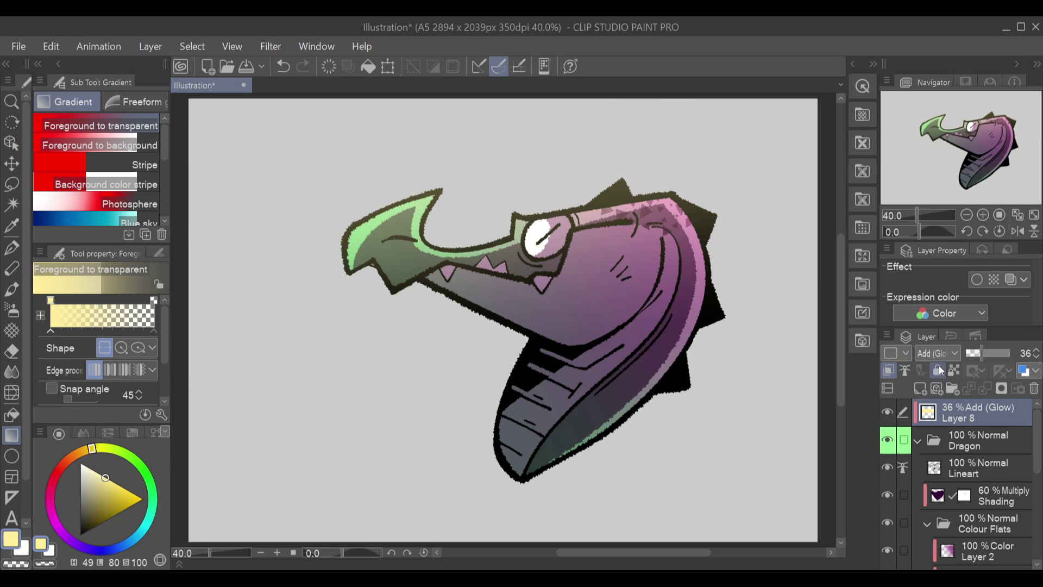
# - Collapse the Dragon folder and toggle the visibility of the folder, the Paper layer and Layer 8 to compare their effect
pyautogui.click(917, 442)
pyautogui.click(888, 440)
pyautogui.click(888, 439)
pyautogui.click(889, 466)
pyautogui.click(891, 465)
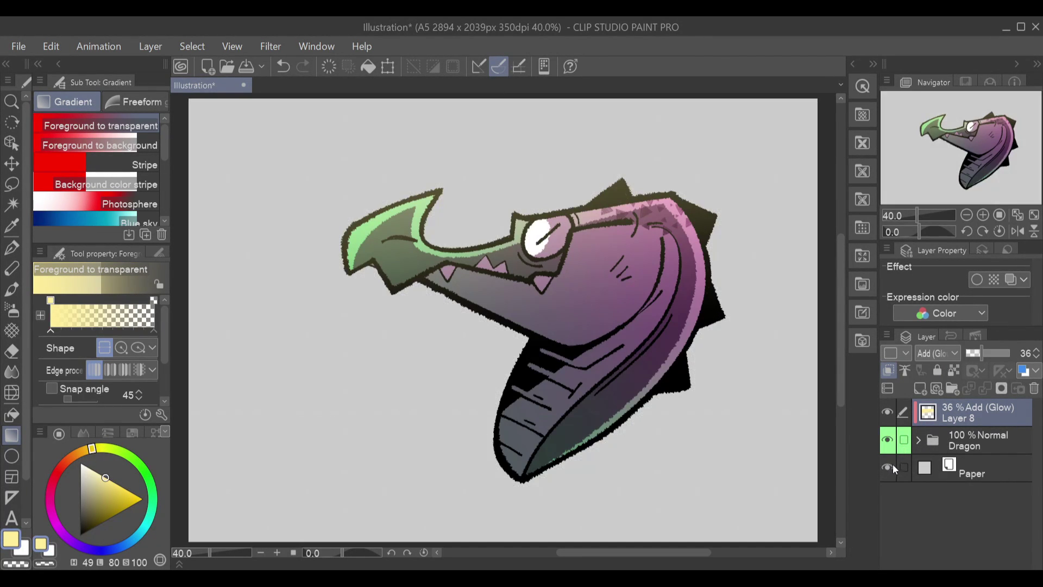
pyautogui.click(888, 415)
pyautogui.click(888, 415)
# - Raise the opacity of the Add (Glow) Layer 8 to 65%
pyautogui.moveTo(981, 351); pyautogui.dragTo(998, 355)
pyautogui.click(1037, 356)
pyautogui.click(1037, 356)
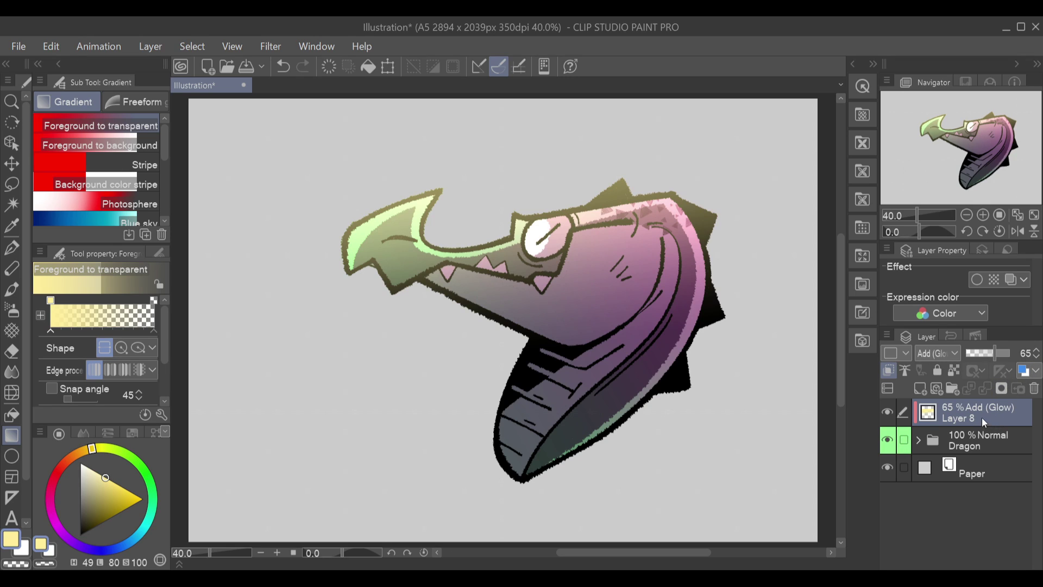
# - Expand the Dragon folder, move the Shading and Lineart layers into the Colour Flats folder, and collapse Colour Flats
pyautogui.click(918, 440)
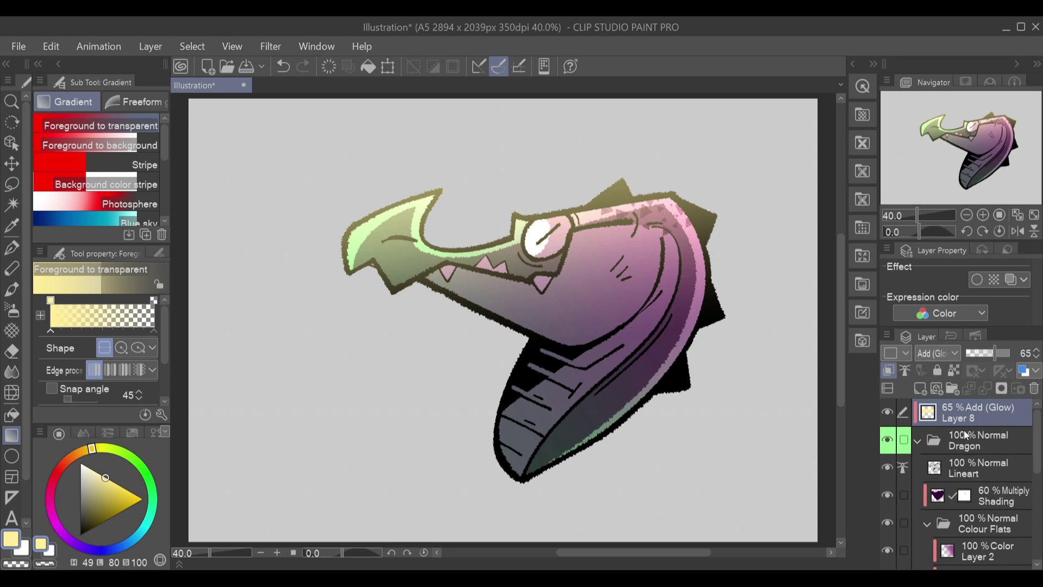
pyautogui.click(964, 468)
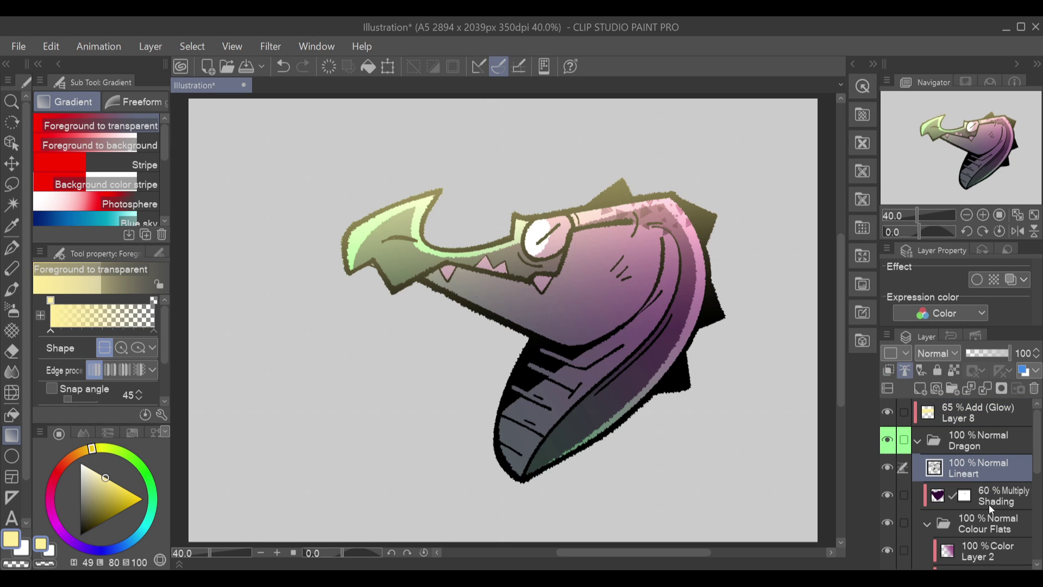
pyautogui.scroll(-2, 984, 495)
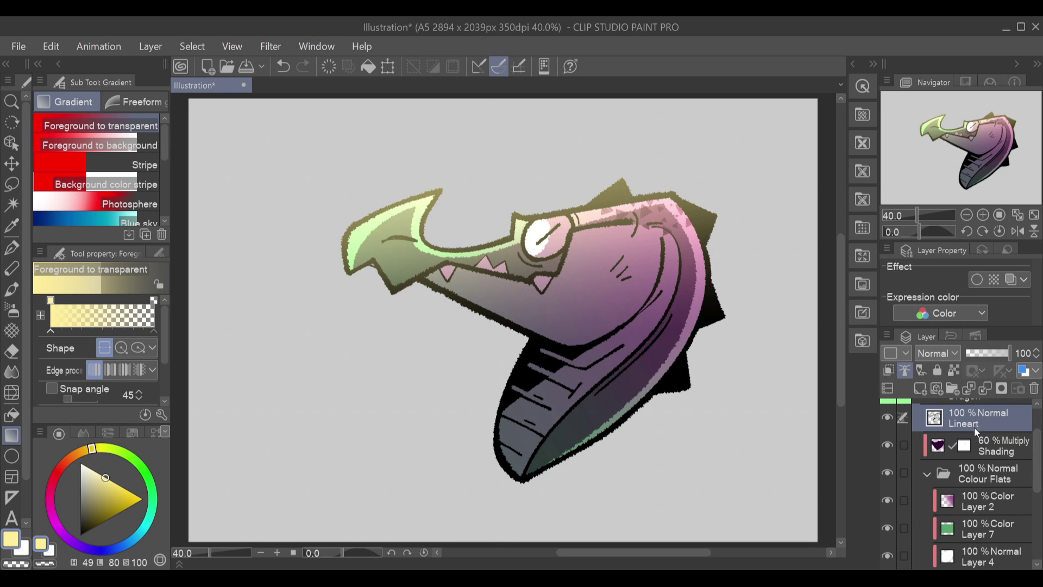
pyautogui.moveTo(994, 444); pyautogui.dragTo(994, 481)
pyautogui.moveTo(986, 416); pyautogui.dragTo(989, 456)
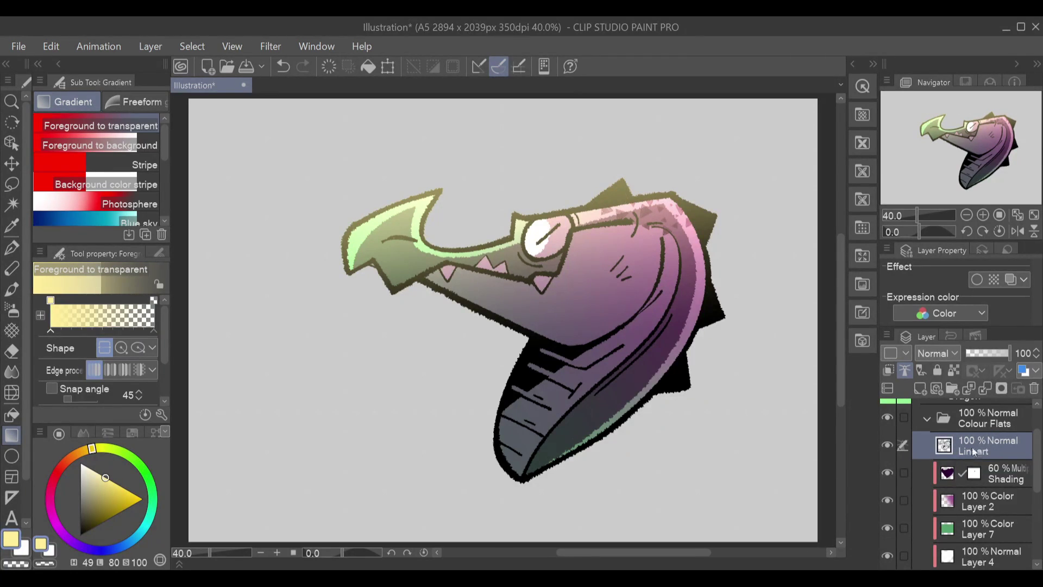
pyautogui.click(928, 419)
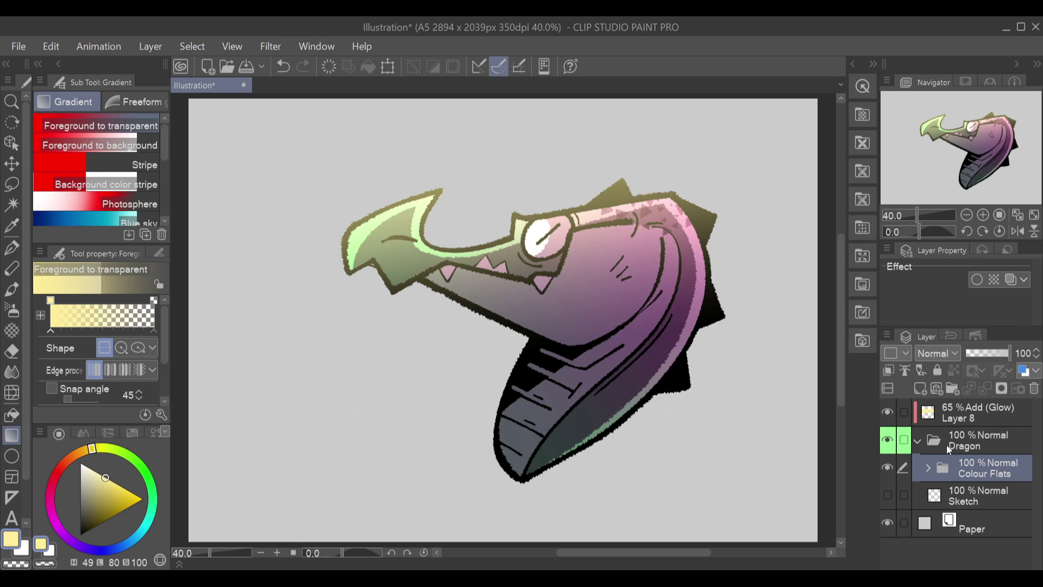
# - Select Layer 8, shift the drawing colour to a light orange, and clear the layer's yellow gradient
pyautogui.click(934, 415)
pyautogui.click(84, 449)
pyautogui.moveTo(84, 449); pyautogui.dragTo(71, 458)
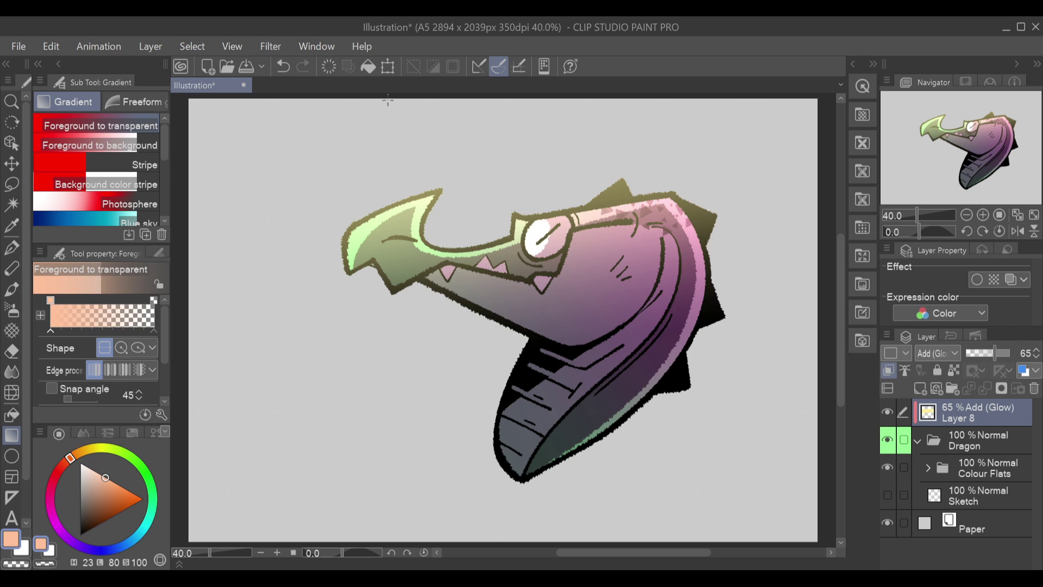
pyautogui.click(329, 67)
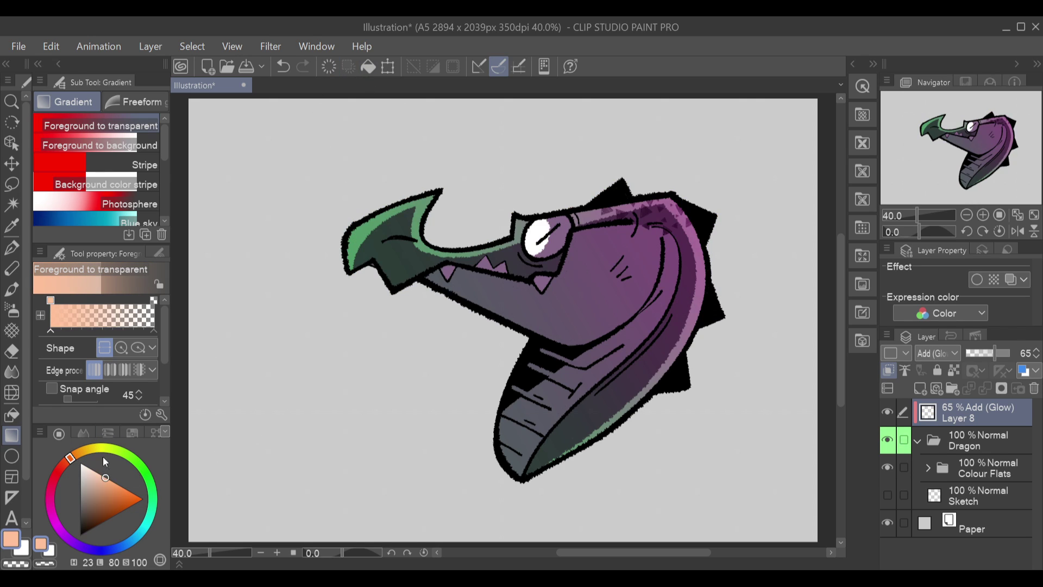
# - Draw a red gradient on Layer 8 from above the head to the throat, and try the Color blend mode before undoing it
pyautogui.moveTo(73, 458); pyautogui.dragTo(72, 467)
pyautogui.moveTo(125, 489); pyautogui.dragTo(129, 491)
pyautogui.moveTo(385, 129); pyautogui.dragTo(521, 343)
pyautogui.hotkey('ctrl', 'z')
pyautogui.moveTo(480, 138); pyautogui.dragTo(558, 351)
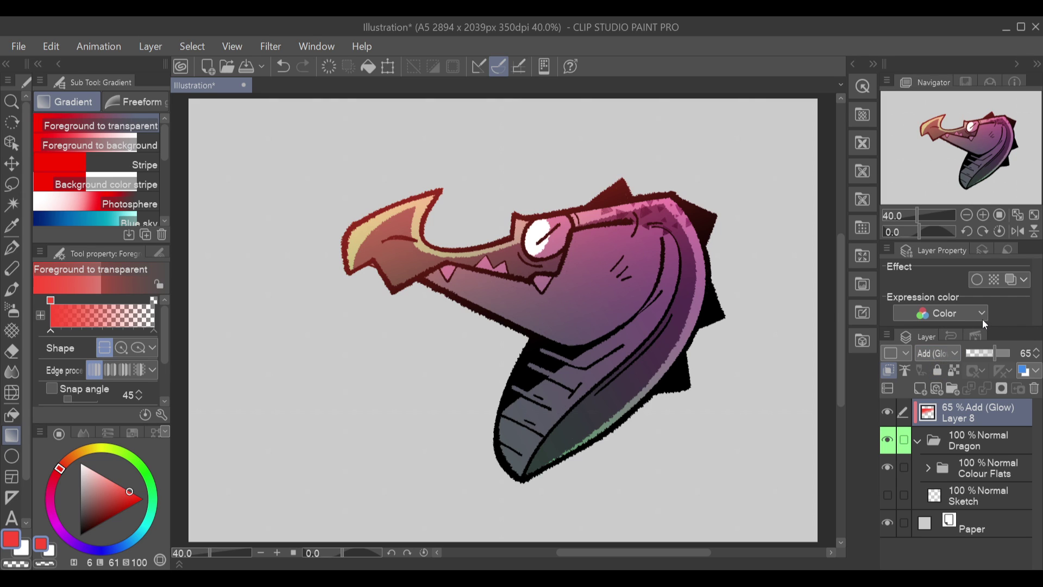
pyautogui.click(938, 353)
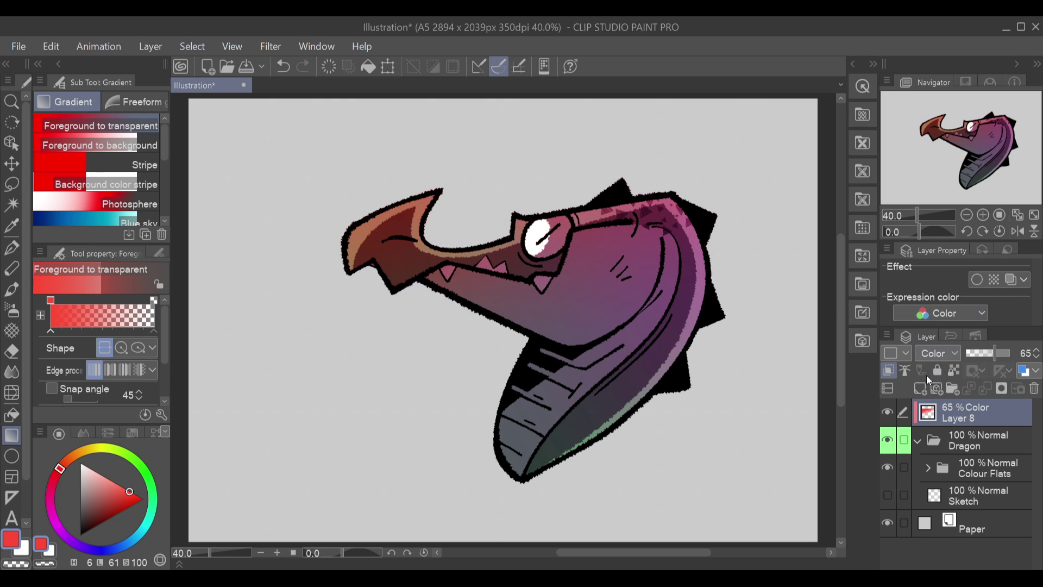
pyautogui.hotkey('ctrl', 'z')
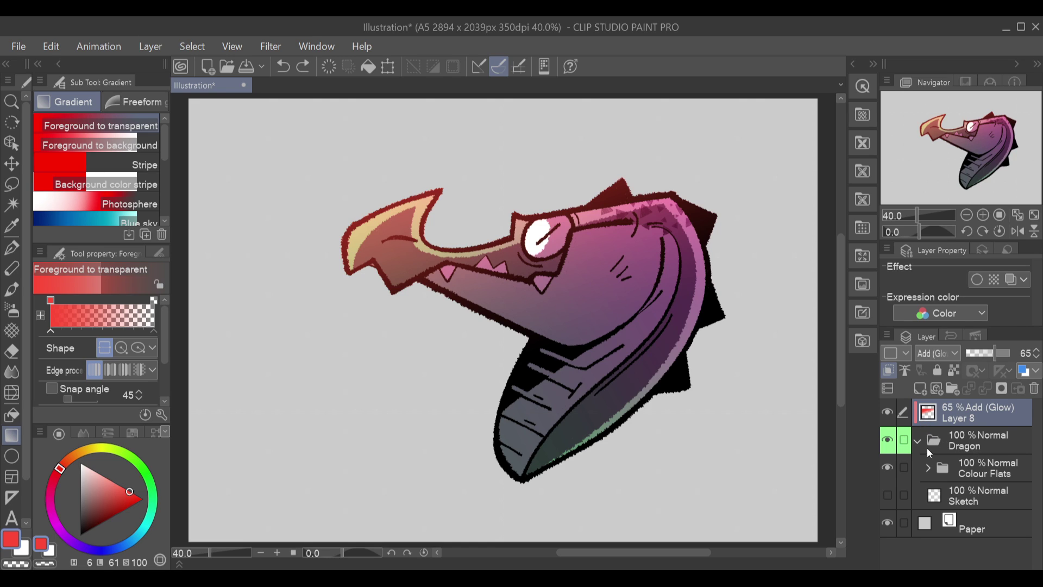
# - Expand Colour Flats, add a new layer clipped to Lineart, and hide Layer 8 and the Shading layer
pyautogui.click(928, 468)
pyautogui.click(977, 494)
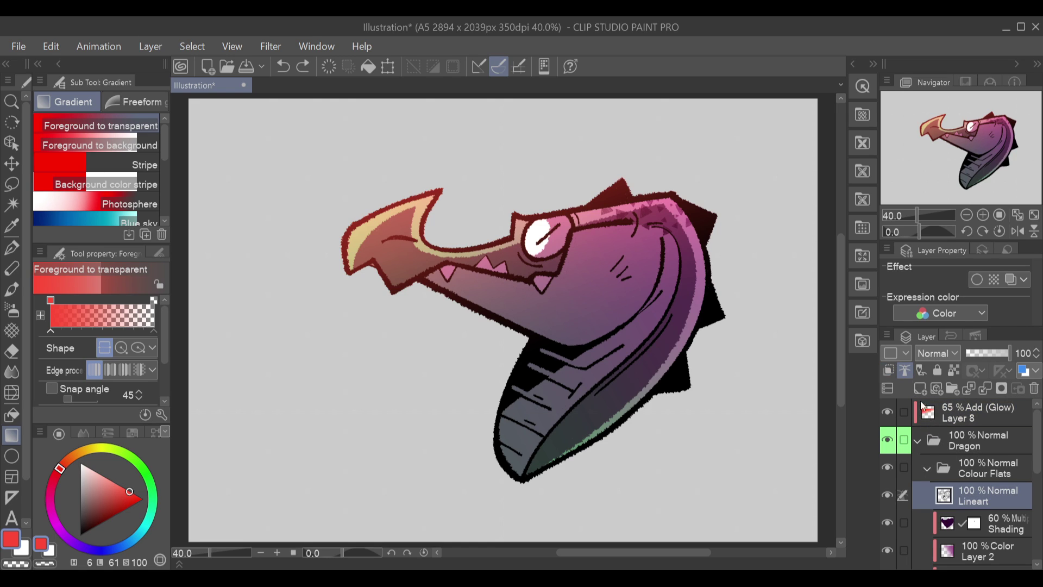
pyautogui.click(928, 383)
pyautogui.click(890, 371)
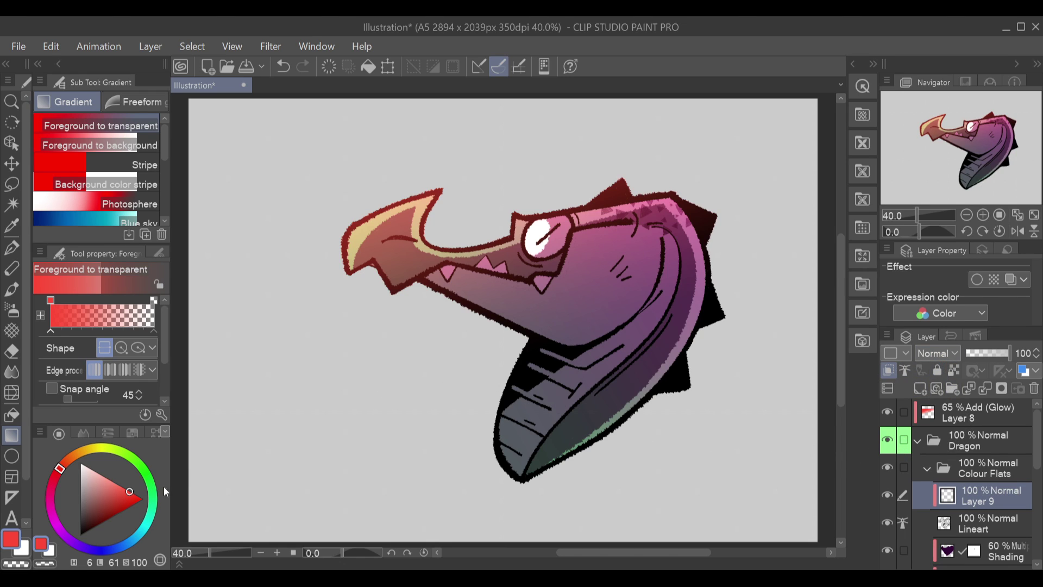
pyautogui.click(887, 413)
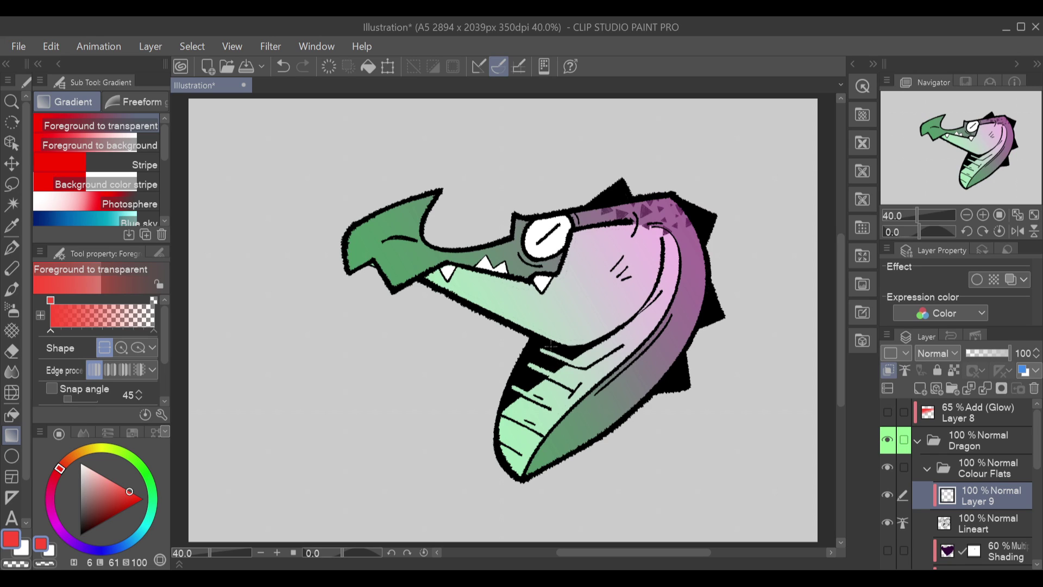
# - Sample the snout's green, deepen it towards teal, and recolour the brow and mouth lines on Layer 9 with the Spiky Pen
pyautogui.keyDown('alt'); pyautogui.click(417, 255); pyautogui.keyUp('alt')
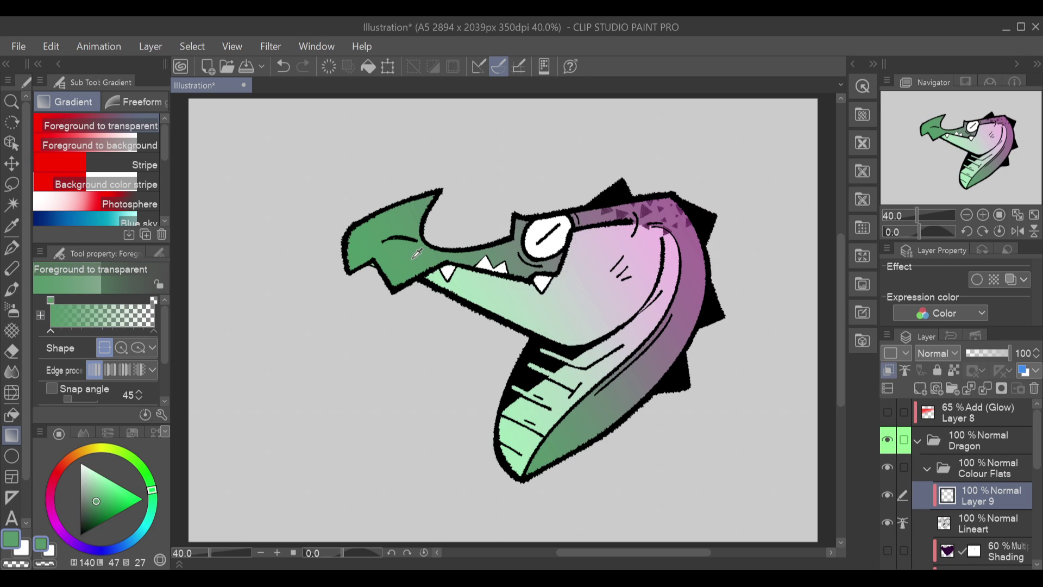
pyautogui.moveTo(101, 499); pyautogui.dragTo(96, 513)
pyautogui.moveTo(152, 490); pyautogui.dragTo(149, 510)
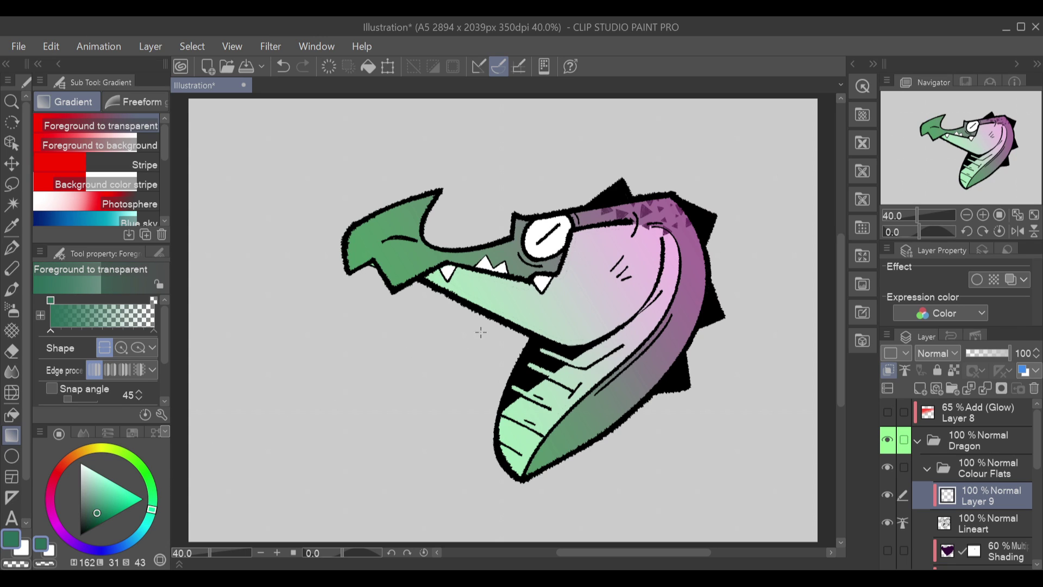
pyautogui.press('p')
pyautogui.moveTo(598, 224)
pyautogui.mouseDown()
pyautogui.moveTo(632, 223)
pyautogui.moveTo(592, 228)
pyautogui.mouseUp()
pyautogui.hotkey('ctrl', 'z')
pyautogui.hotkey('ctrl', 'z')
pyautogui.moveTo(578, 223)
pyautogui.mouseDown()
pyautogui.moveTo(568, 261)
pyautogui.moveTo(578, 236)
pyautogui.moveTo(559, 278)
pyautogui.moveTo(448, 263)
pyautogui.moveTo(419, 272)
pyautogui.moveTo(451, 271)
pyautogui.mouseUp()
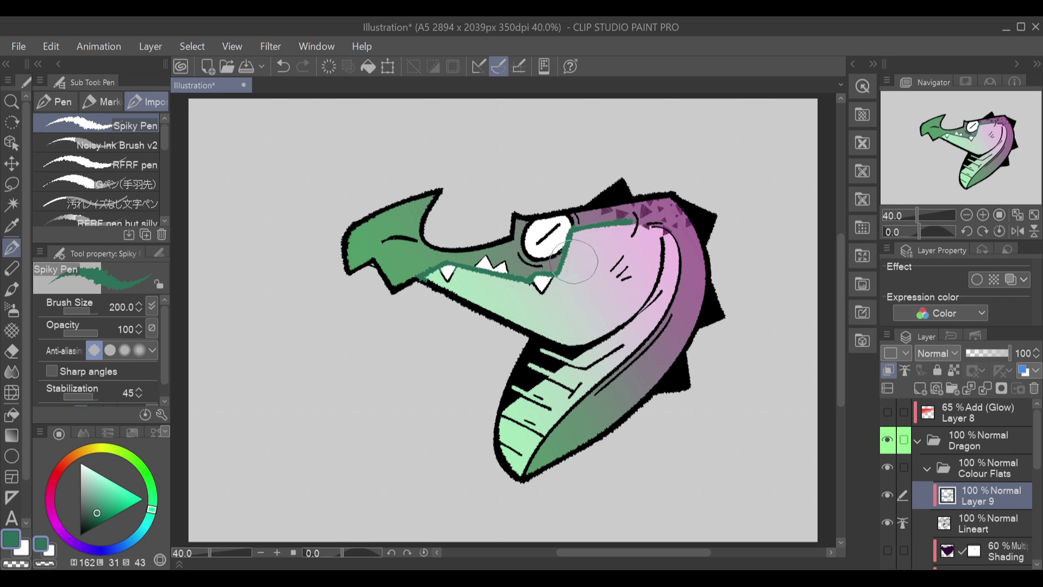
# - Recolour the lineart around the eye dark green on Layer 9, and switch the layer's transparent-pixel lock on and off
pyautogui.press('e')
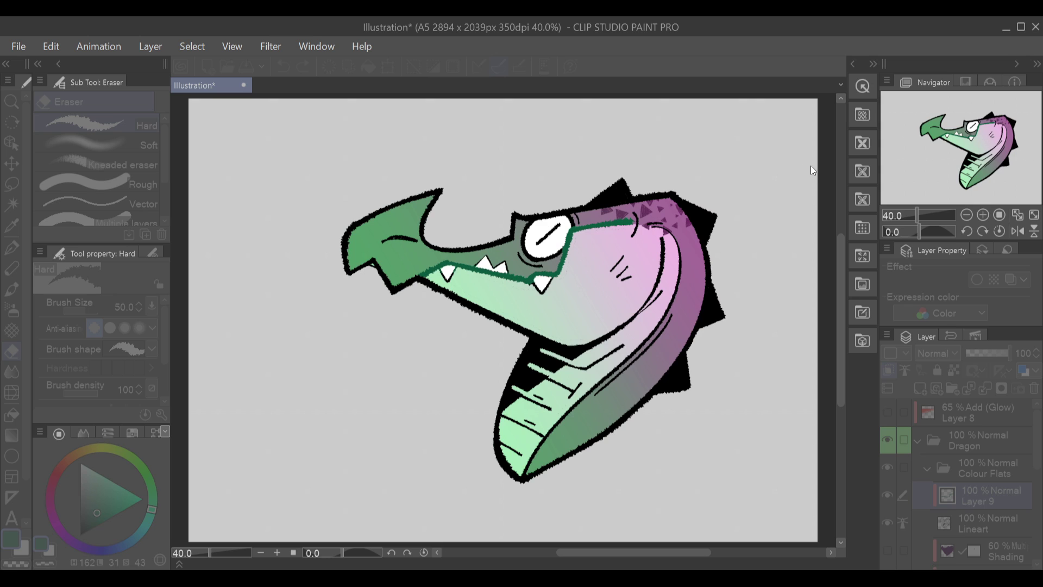
pyautogui.click(845, 167)
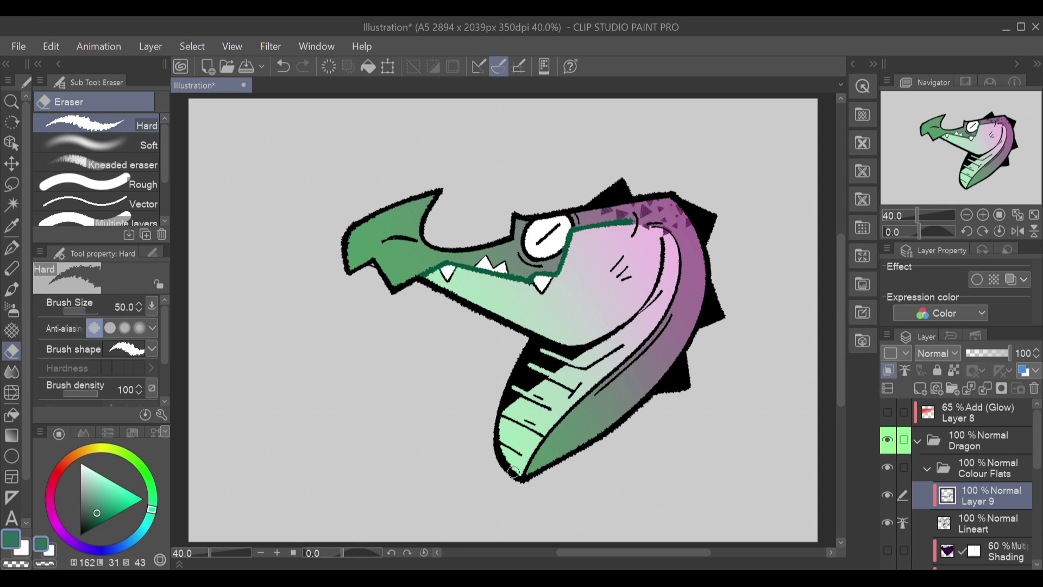
pyautogui.press('p')
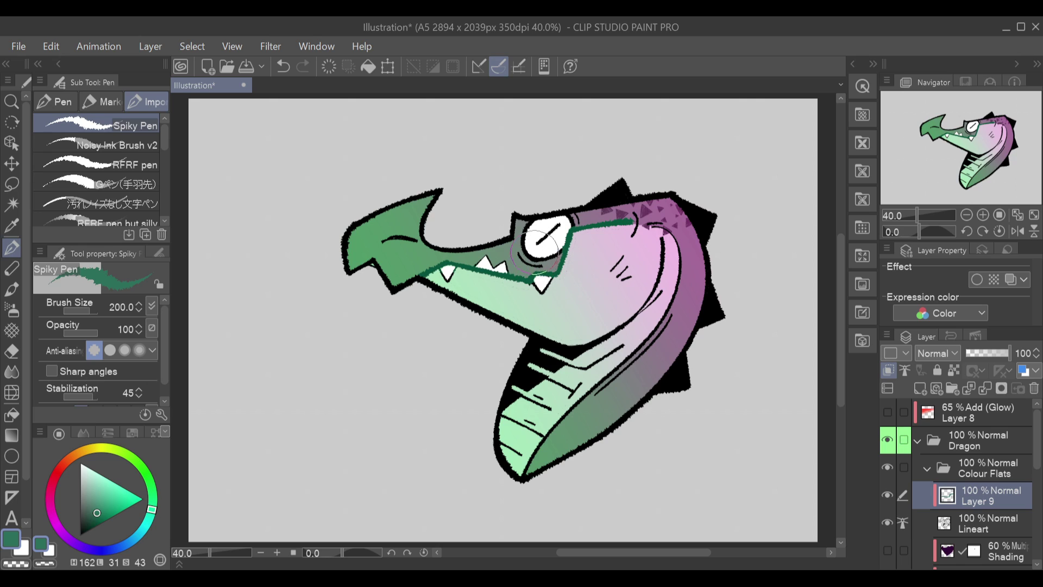
pyautogui.moveTo(519, 251)
pyautogui.mouseDown()
pyautogui.moveTo(545, 265)
pyautogui.moveTo(520, 241)
pyautogui.moveTo(533, 223)
pyautogui.mouseUp()
pyautogui.hotkey('ctrl', 'z')
pyautogui.moveTo(537, 263)
pyautogui.mouseDown()
pyautogui.moveTo(516, 249)
pyautogui.moveTo(550, 260)
pyautogui.moveTo(537, 257)
pyautogui.moveTo(596, 225)
pyautogui.mouseUp()
pyautogui.keyDown('alt'); pyautogui.click(596, 225); pyautogui.keyUp('alt')
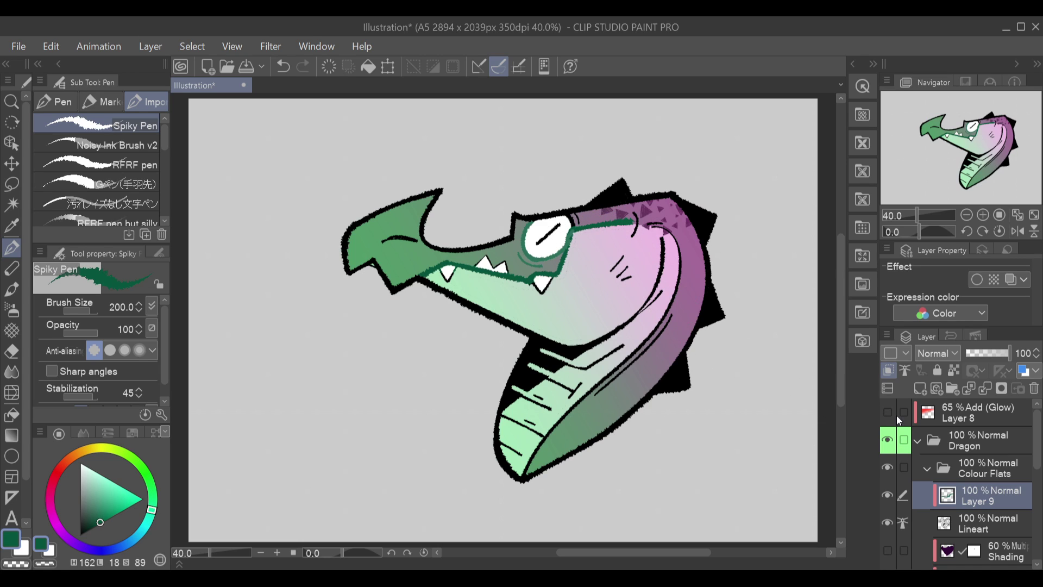
pyautogui.click(958, 371)
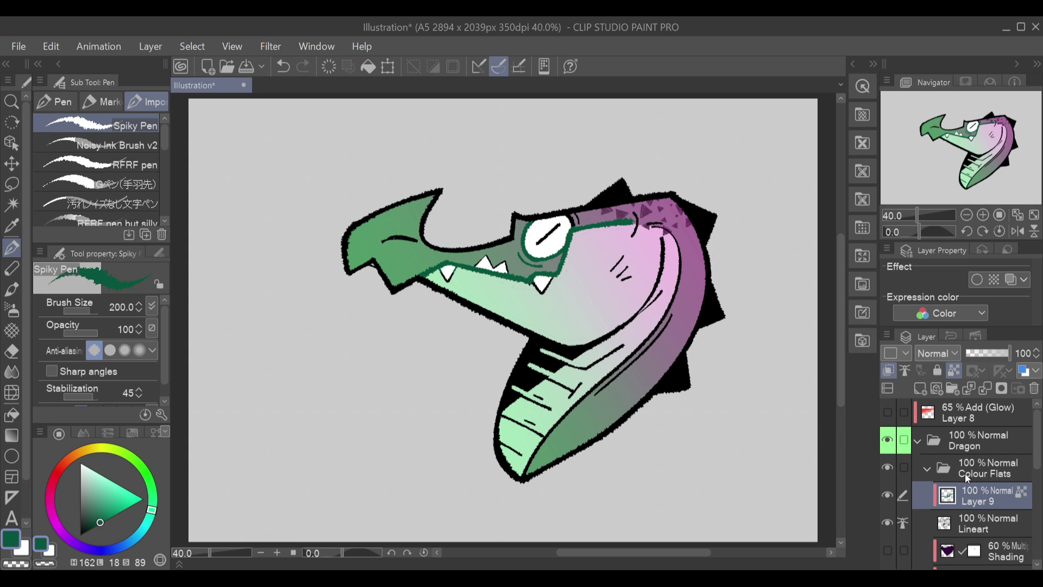
pyautogui.click(954, 370)
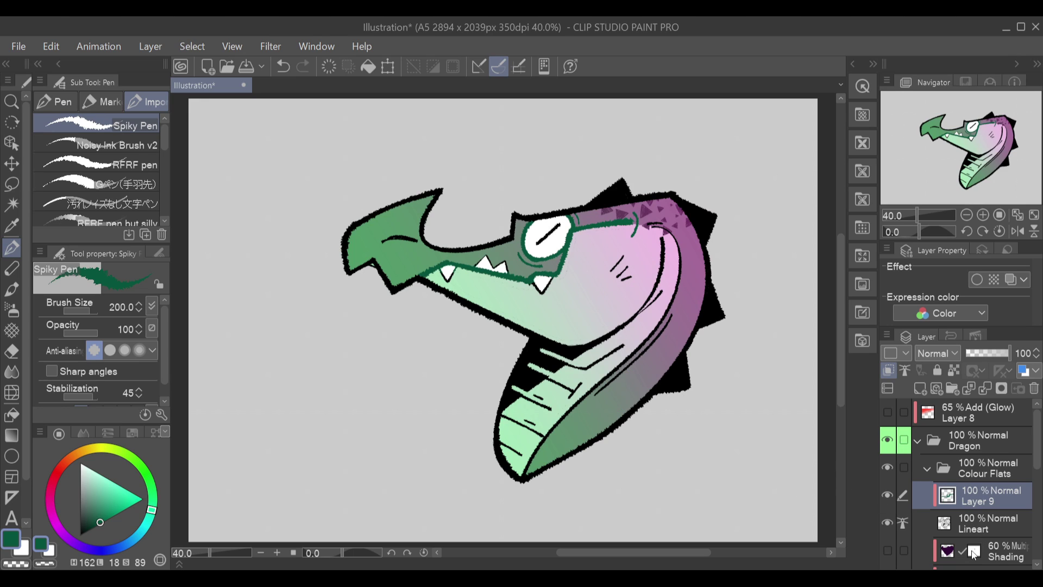
# - Move the Shading layer and Color Layer 2 out above the Colour Flats folder, clipped to it, and toggle Shading's visibility
pyautogui.scroll(-3, 1016, 500)
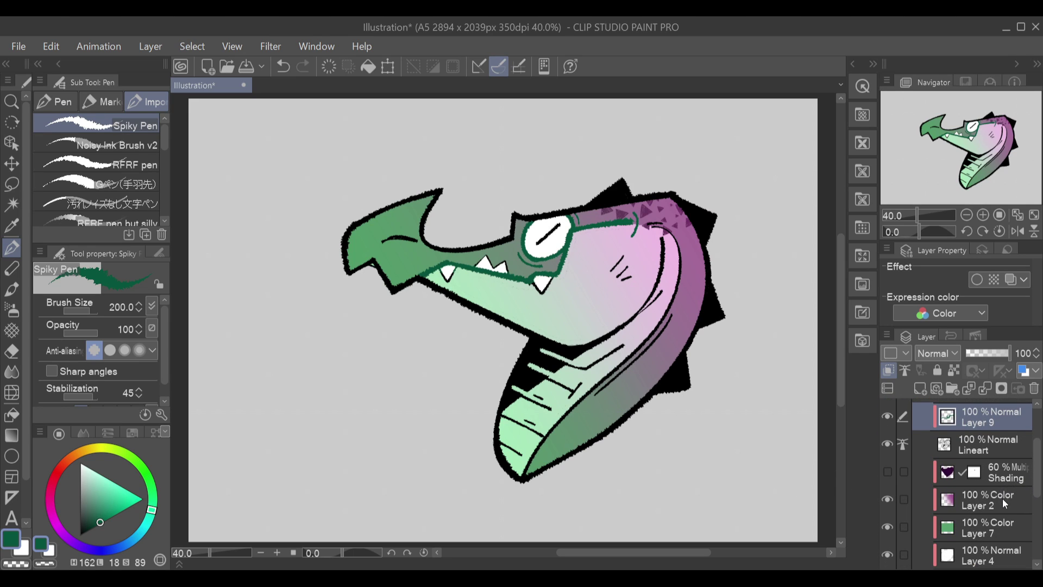
pyautogui.moveTo(996, 503)
pyautogui.mouseDown()
pyautogui.moveTo(985, 412)
pyautogui.moveTo(996, 445)
pyautogui.mouseUp()
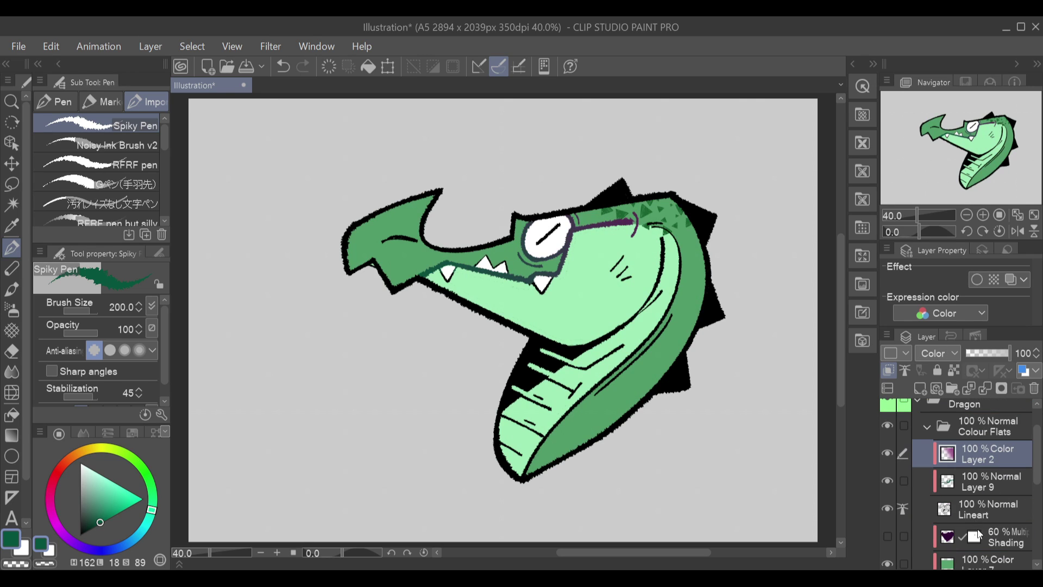
pyautogui.moveTo(1002, 536); pyautogui.dragTo(989, 425)
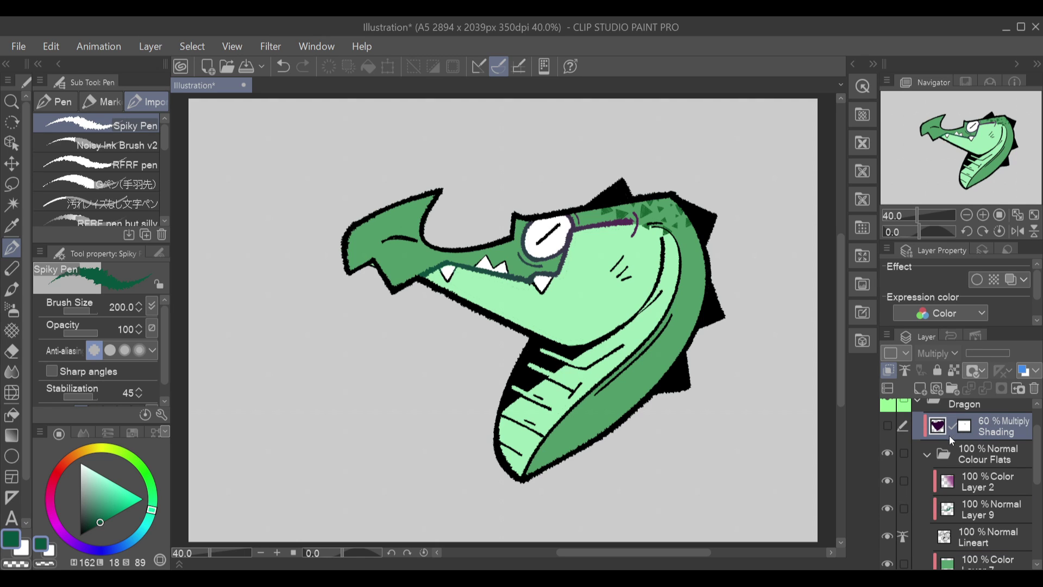
pyautogui.click(889, 427)
pyautogui.click(891, 428)
pyautogui.moveTo(987, 491); pyautogui.dragTo(994, 449)
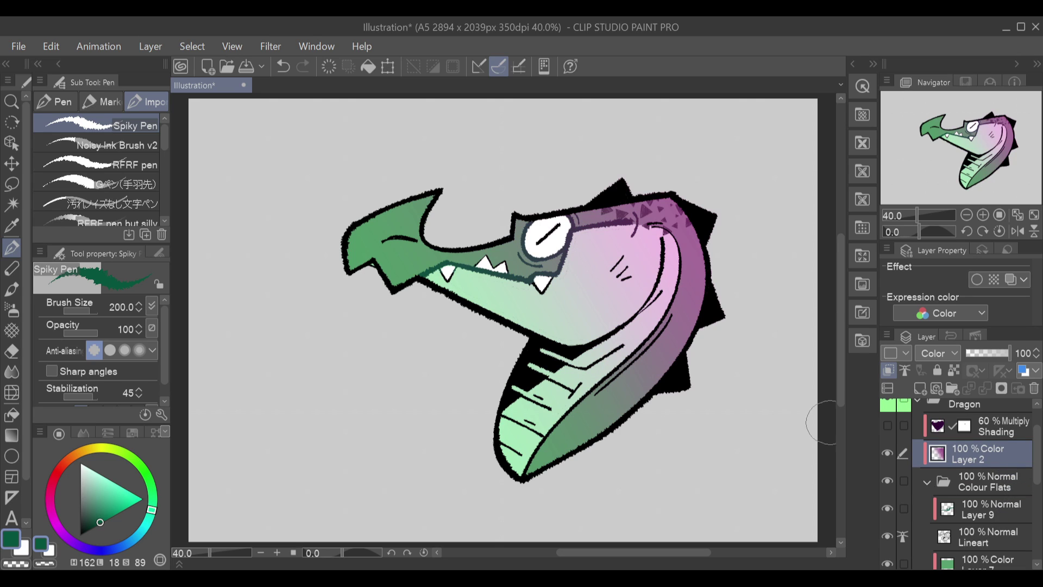
# - Undo the stray stroke on Layer 2, select Layer 9, and recolour the neck, belly and cheek lines dark green
pyautogui.moveTo(668, 233)
pyautogui.mouseDown()
pyautogui.moveTo(639, 225)
pyautogui.moveTo(674, 234)
pyautogui.mouseUp()
pyautogui.hotkey('ctrl', 'z')
pyautogui.click(1003, 517)
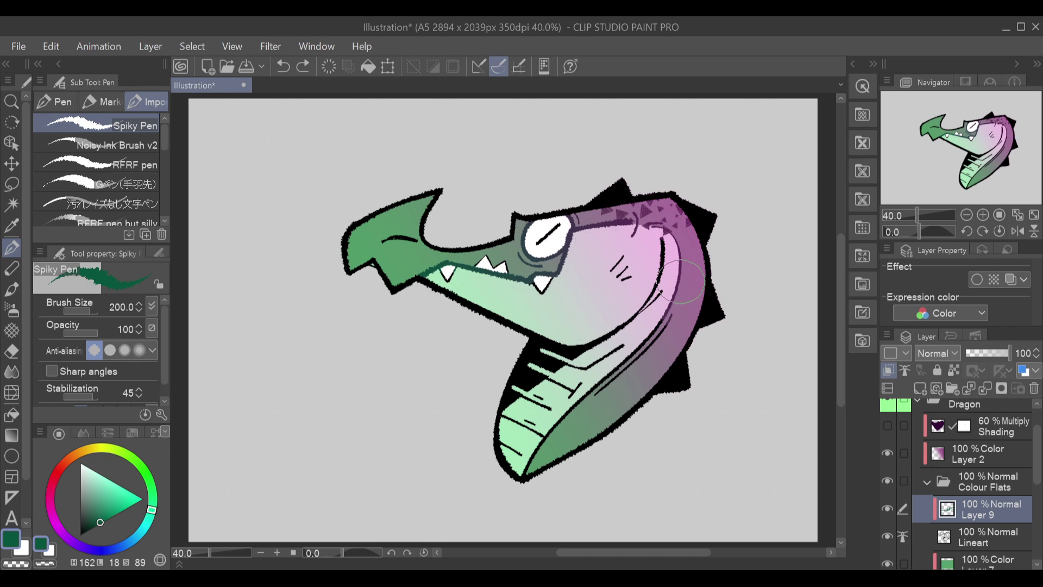
pyautogui.moveTo(673, 307); pyautogui.dragTo(592, 404)
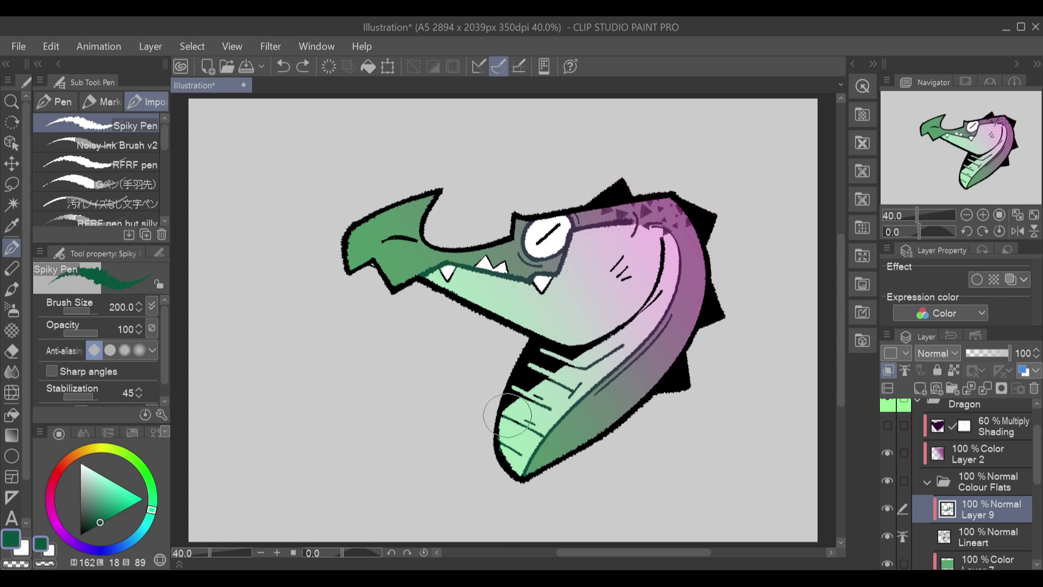
pyautogui.moveTo(509, 408)
pyautogui.mouseDown()
pyautogui.moveTo(549, 330)
pyautogui.moveTo(532, 387)
pyautogui.moveTo(545, 371)
pyautogui.moveTo(557, 382)
pyautogui.moveTo(601, 336)
pyautogui.moveTo(568, 375)
pyautogui.mouseUp()
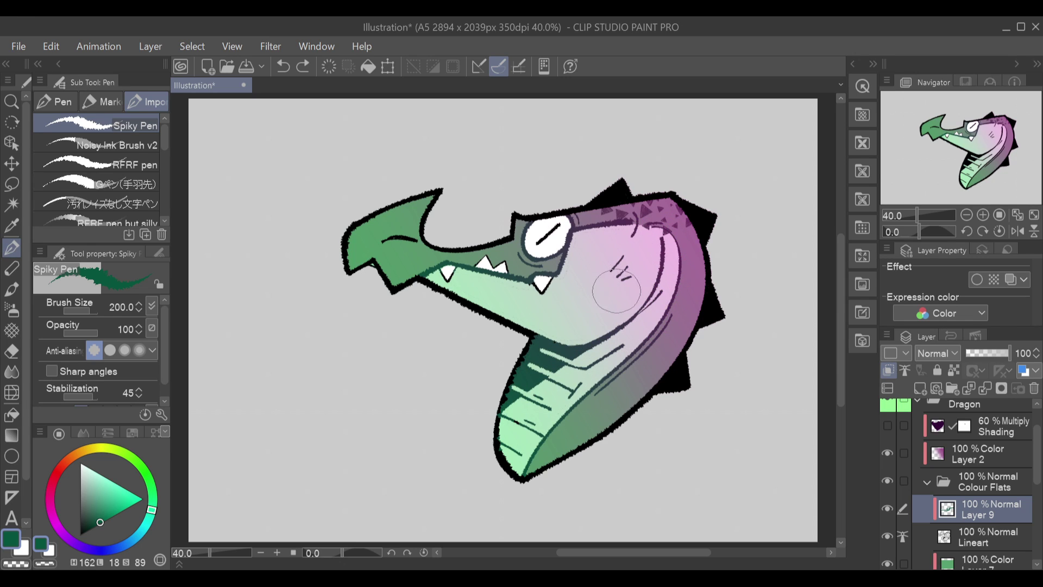
pyautogui.moveTo(608, 261); pyautogui.dragTo(560, 275)
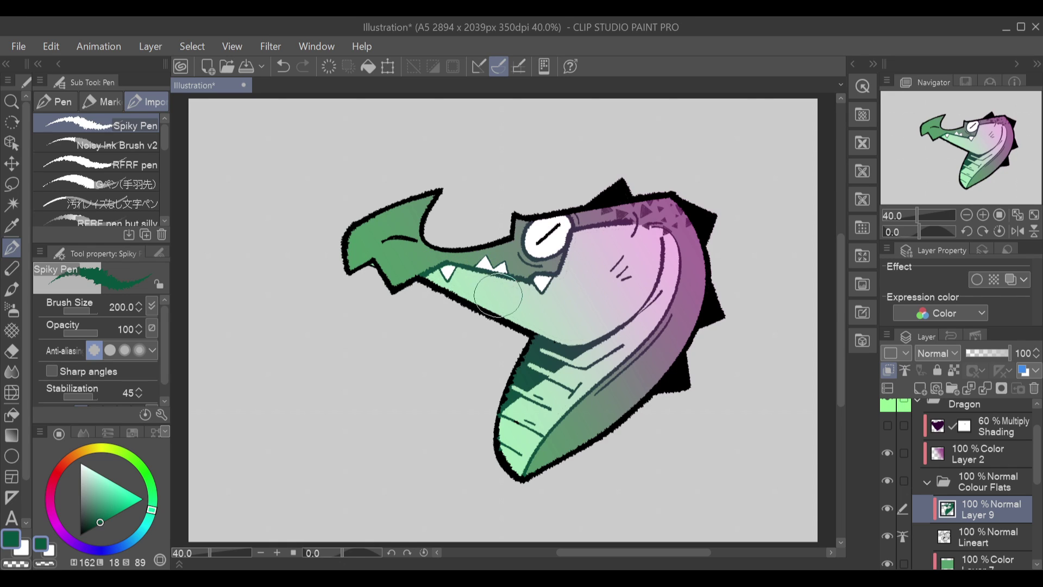
# - Reduce the Spiky Pen's brush size and recolour the snout's inner line dark green on Layer 9
pyautogui.press('[')
pyautogui.press('[')
pyautogui.press('[')
pyautogui.press('[')
pyautogui.press('[')
pyautogui.press('[')
pyautogui.press('[')
pyautogui.press('[')
pyautogui.moveTo(413, 239); pyautogui.dragTo(434, 252)
pyautogui.press('e')
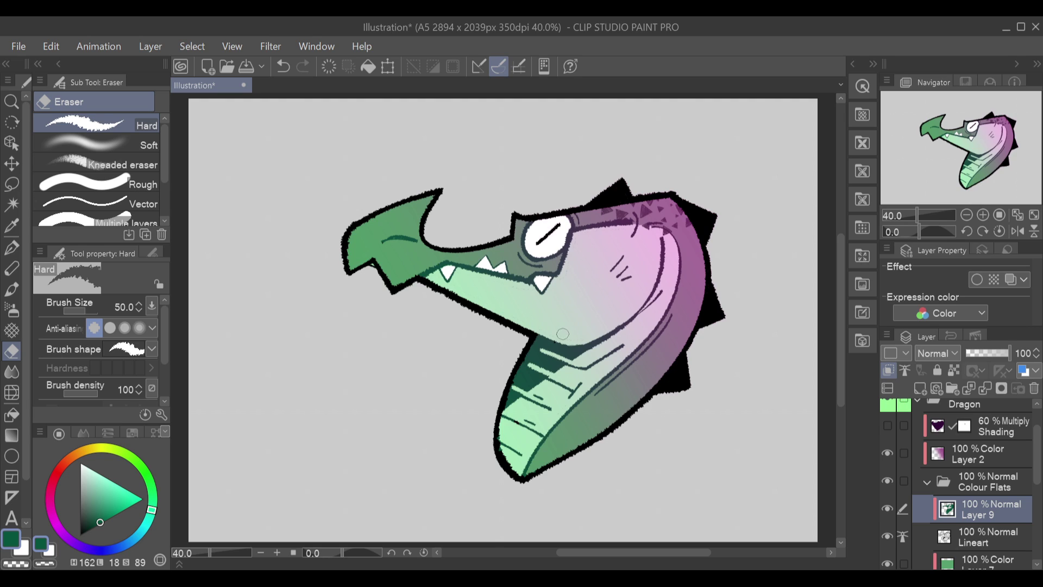
pyautogui.press('p')
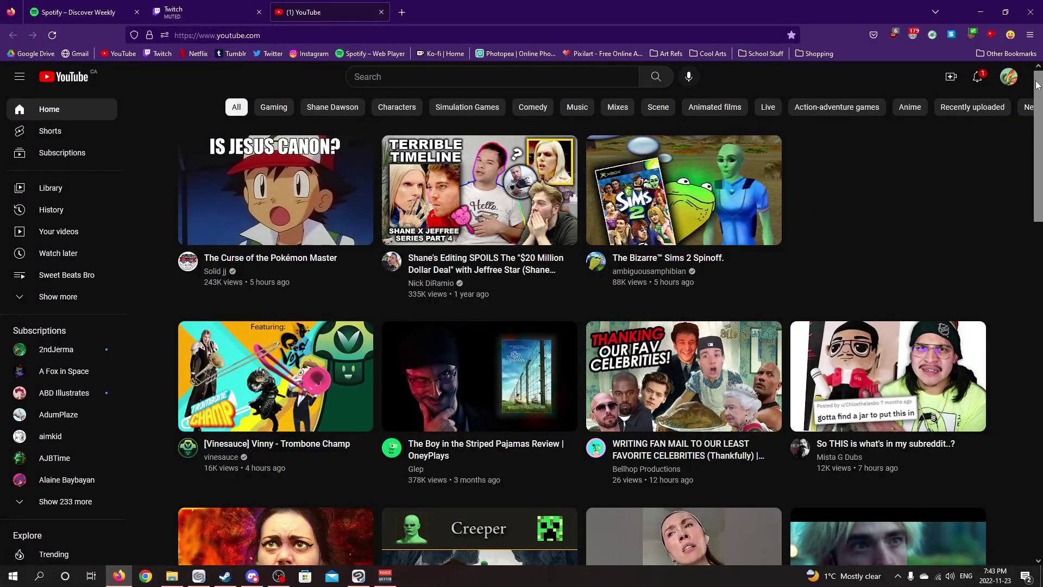
# - In YouTube in Firefox, open your own channel and play the video "A Dinosaur Has a Really Bad Experience" full screen
pyautogui.click(1009, 76)
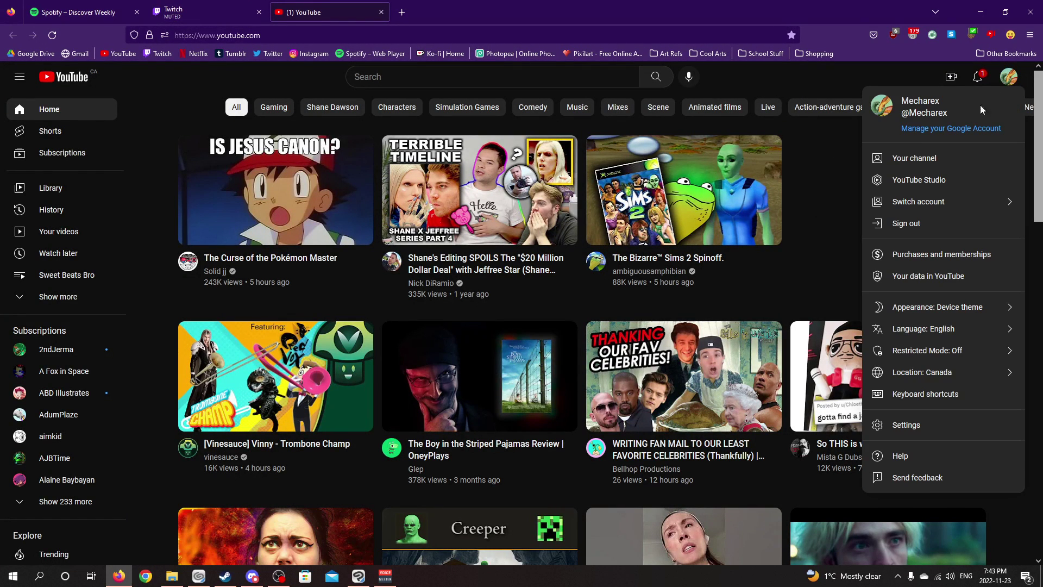
pyautogui.click(927, 153)
pyautogui.click(253, 383)
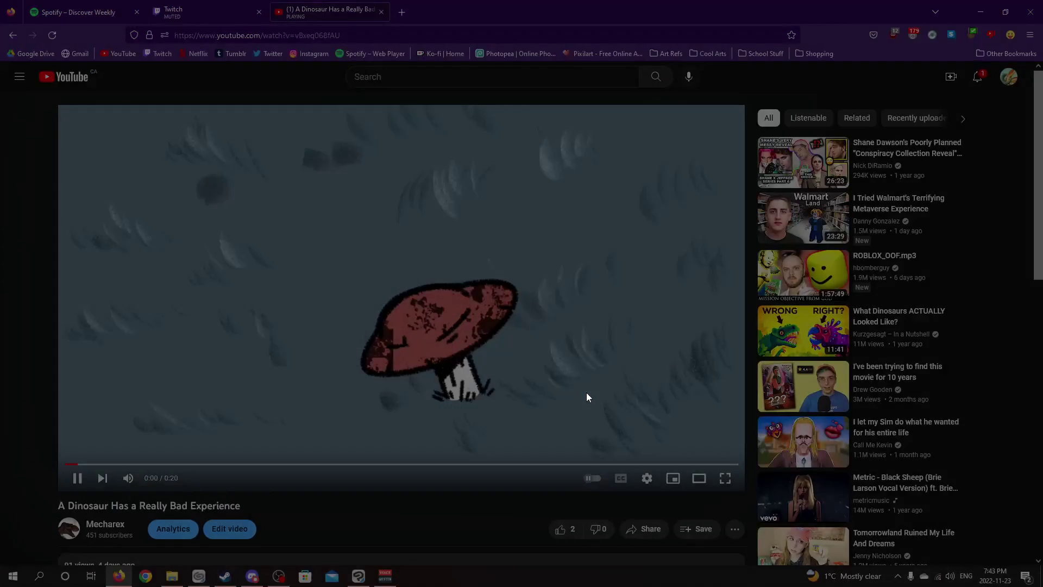
pyautogui.doubleClick(586, 393)
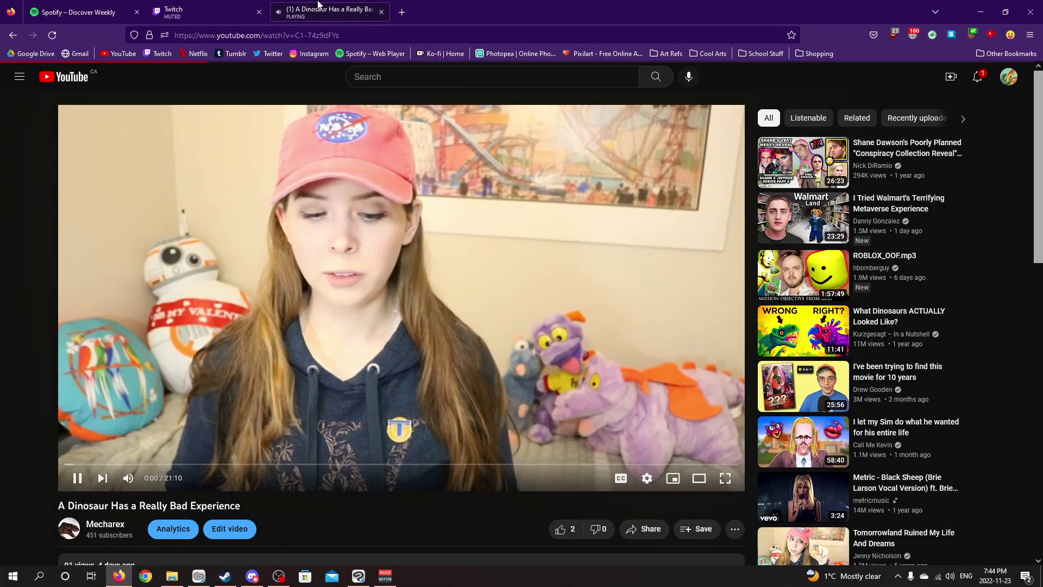
# - Close the YouTube video, resume the Discover Weekly playlist in Spotify, and return to the Twitch stream manager
pyautogui.middleClick(319, 6)
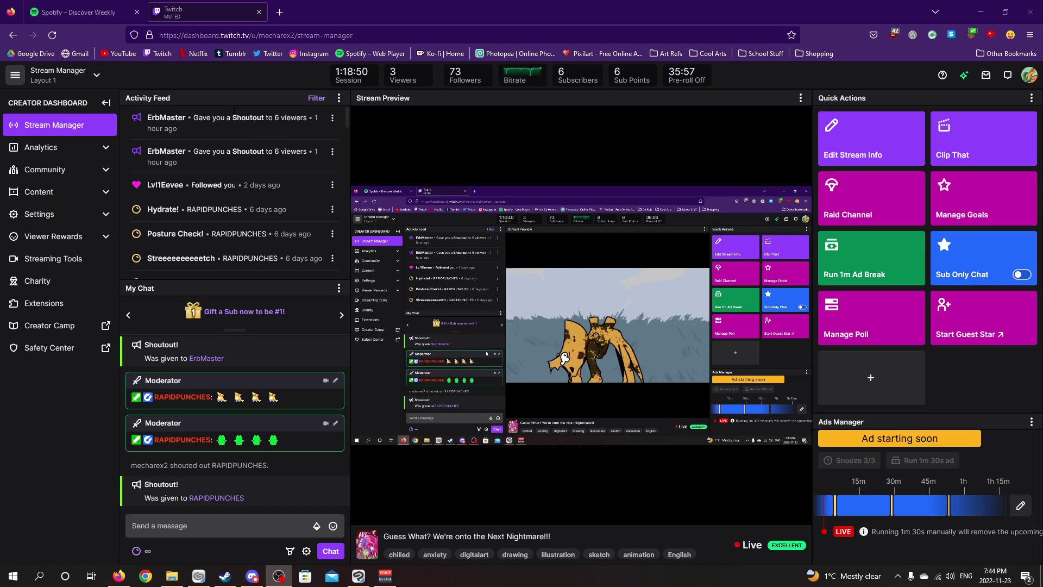
pyautogui.click(97, 17)
pyautogui.click(521, 534)
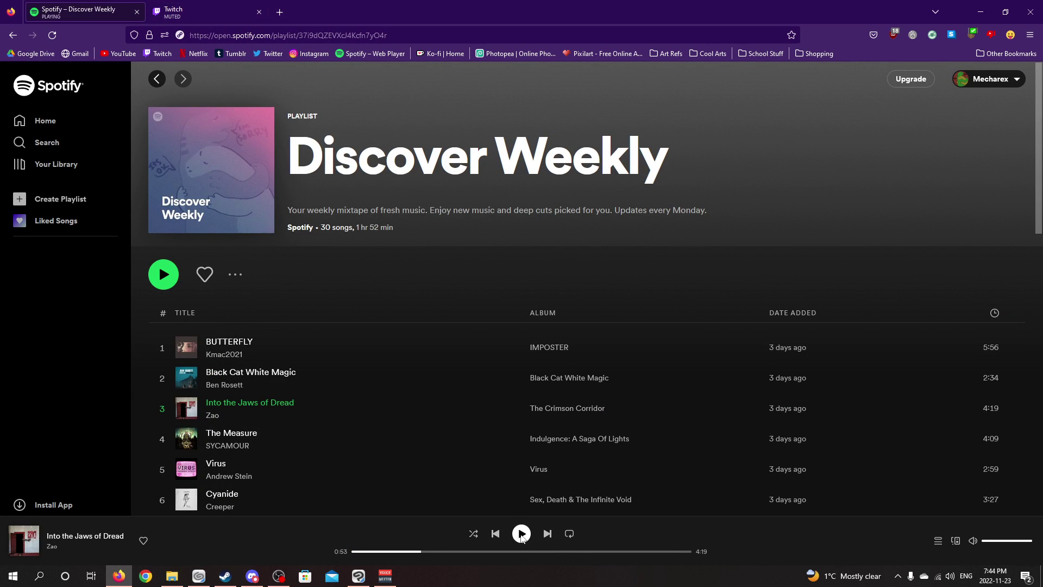
pyautogui.click(196, 12)
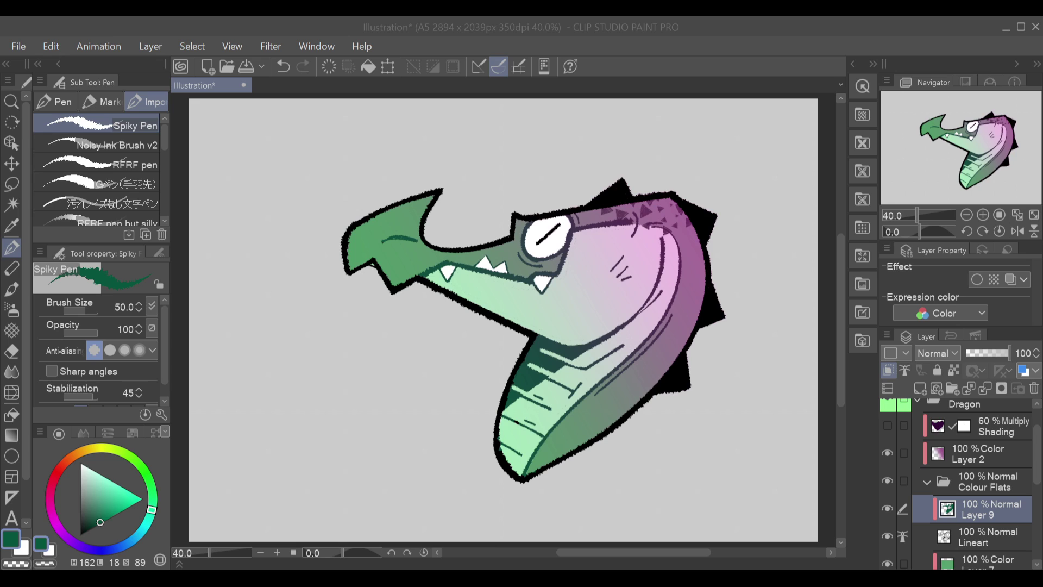
# - In Clip Studio Paint, collapse the Dragon folder and show the clipped Add (Glow) Layer 8
pyautogui.moveTo(1038, 455); pyautogui.dragTo(1038, 413)
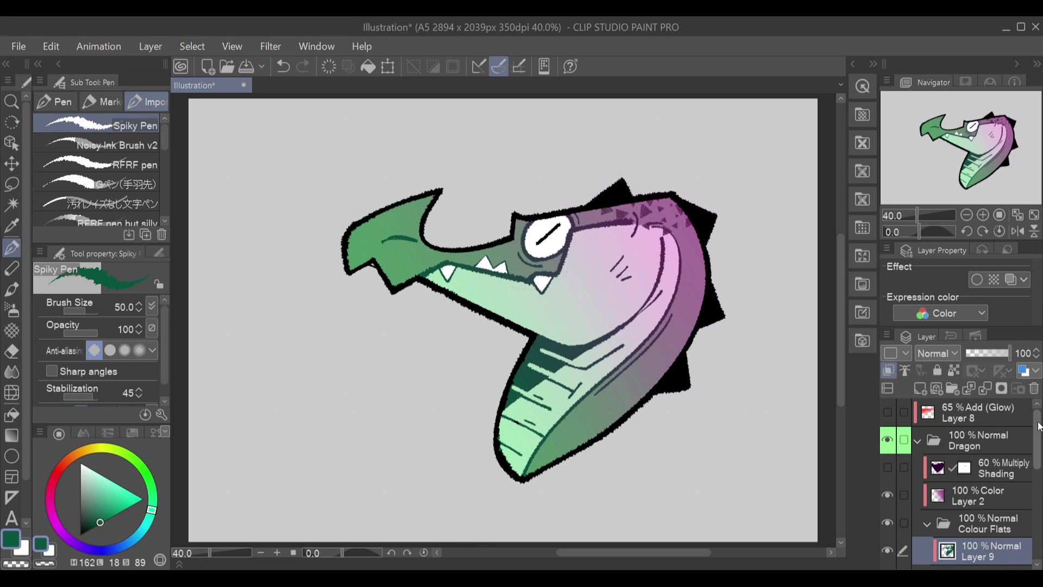
pyautogui.click(918, 441)
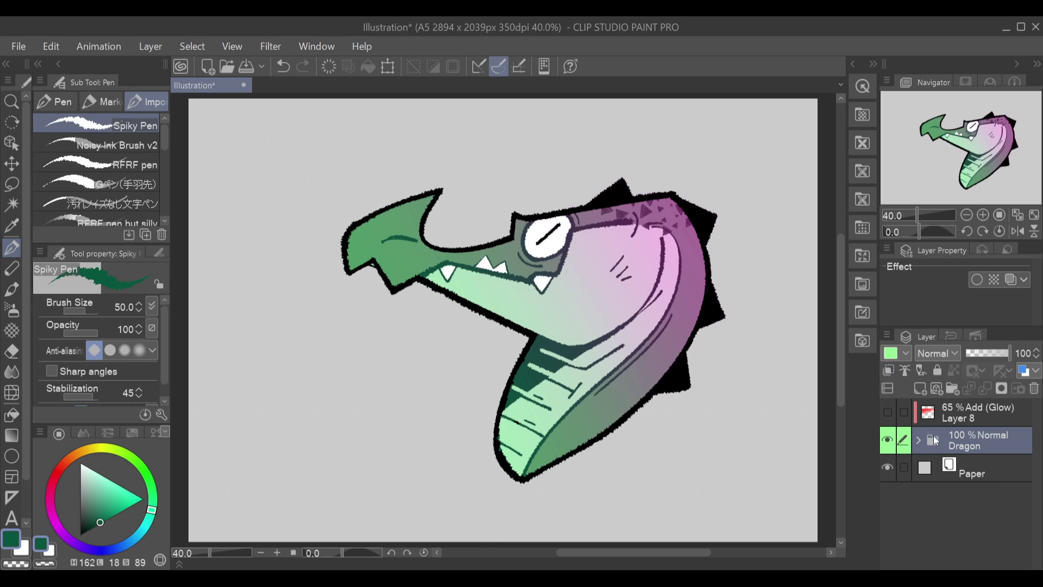
pyautogui.click(889, 413)
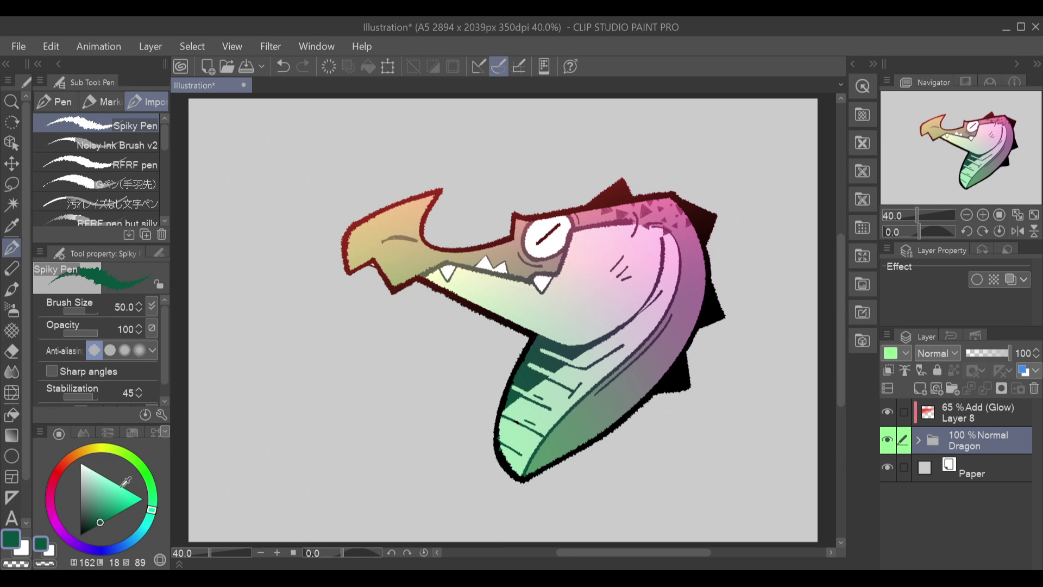
# - Draw a black rectangular frame behind the dragon on a new layer directly above Paper, using the Rectangle figure tool
pyautogui.click(80, 534)
pyautogui.click(11, 456)
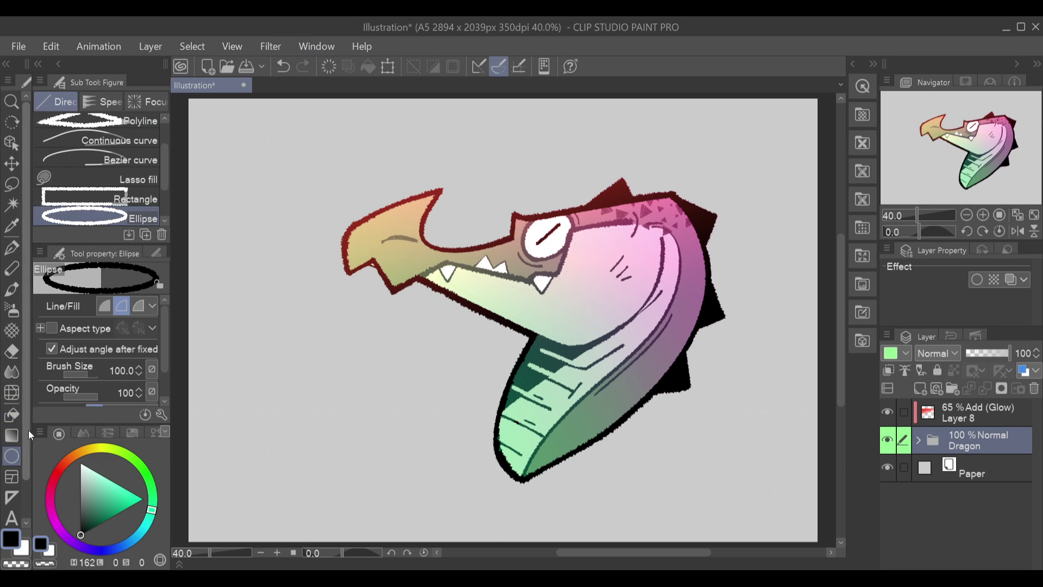
pyautogui.click(140, 194)
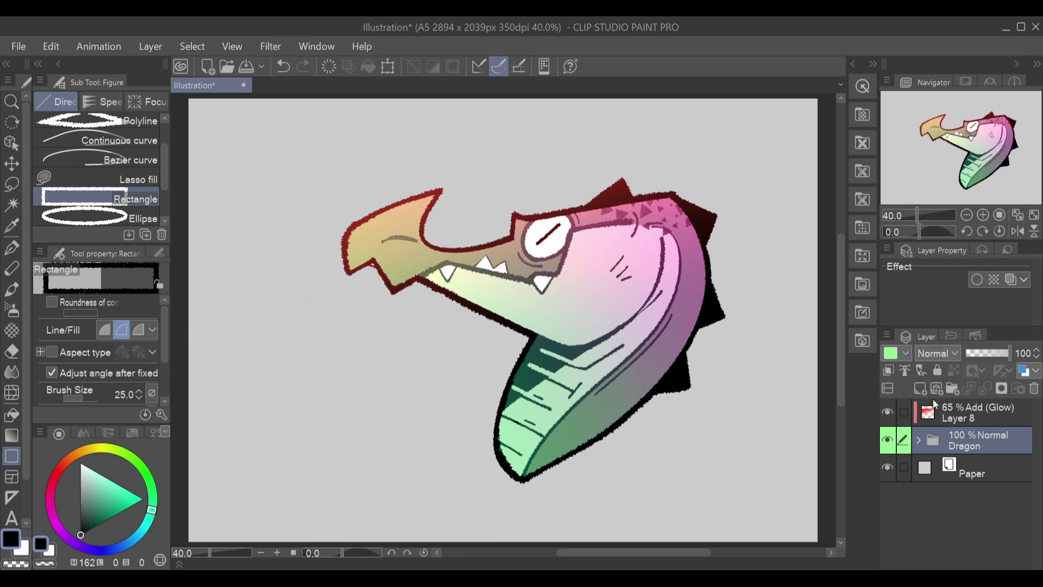
pyautogui.click(960, 462)
pyautogui.click(920, 388)
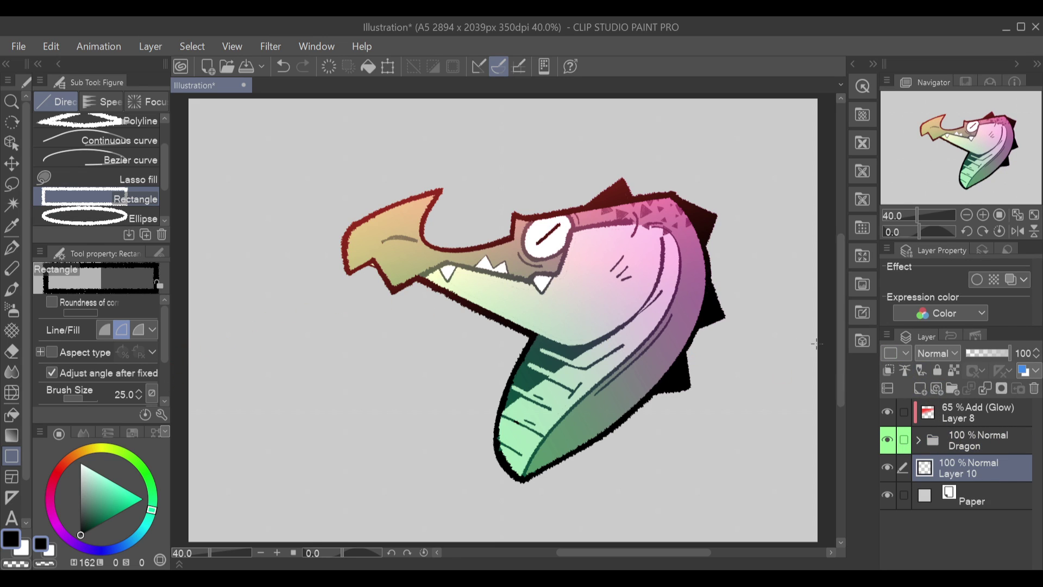
pyautogui.moveTo(382, 146); pyautogui.dragTo(700, 509)
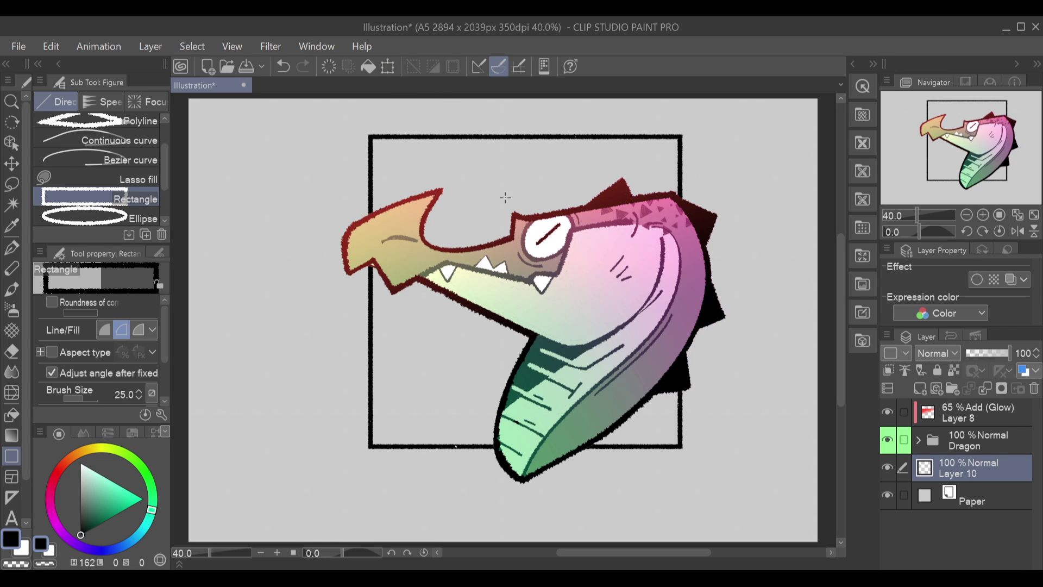
# - Reposition the rectangular frame behind the dragon by moving it with the Object tool
pyautogui.press('o')
pyautogui.moveTo(591, 139); pyautogui.dragTo(583, 181)
pyautogui.moveTo(595, 186); pyautogui.dragTo(661, 141)
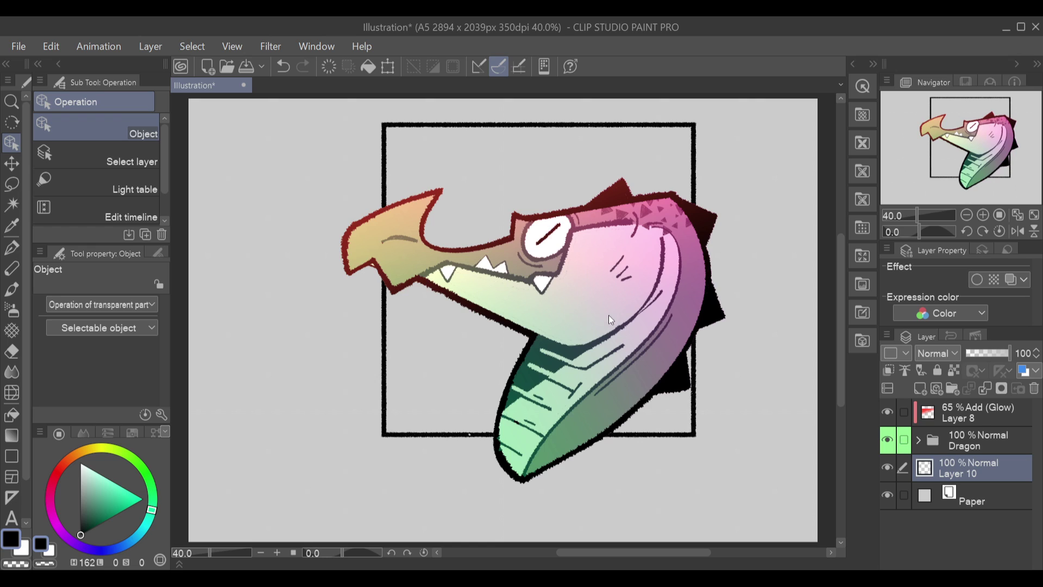
# - Transform Layer 8, the Dragon folder and Layer 10 together to shift the whole drawing down and slightly left, and select Layer 10
pyautogui.click(979, 415)
pyautogui.keyDown('shift'); pyautogui.click(970, 458); pyautogui.keyUp('shift')
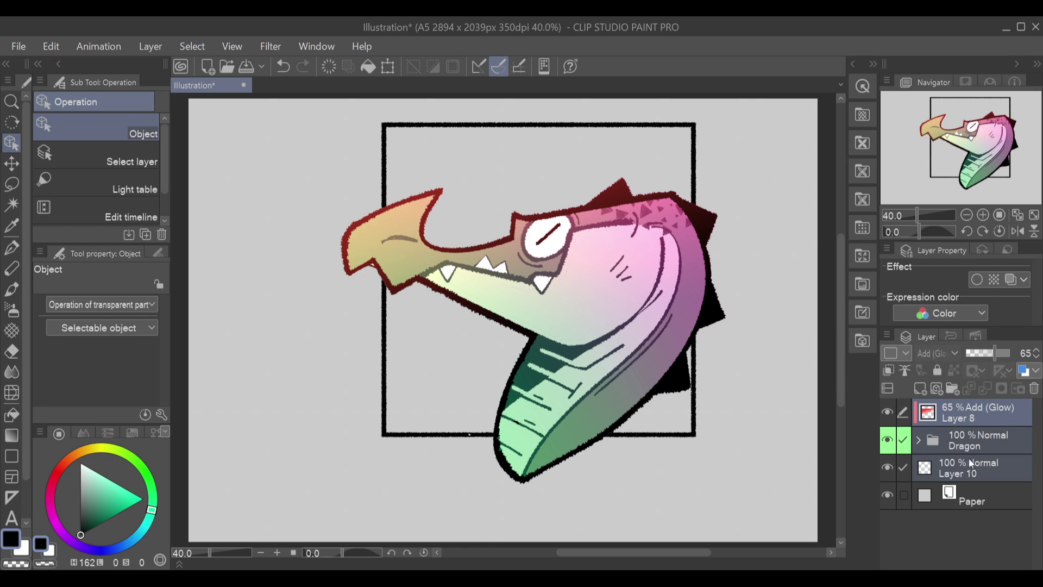
pyautogui.click(391, 66)
pyautogui.moveTo(630, 268); pyautogui.dragTo(626, 303)
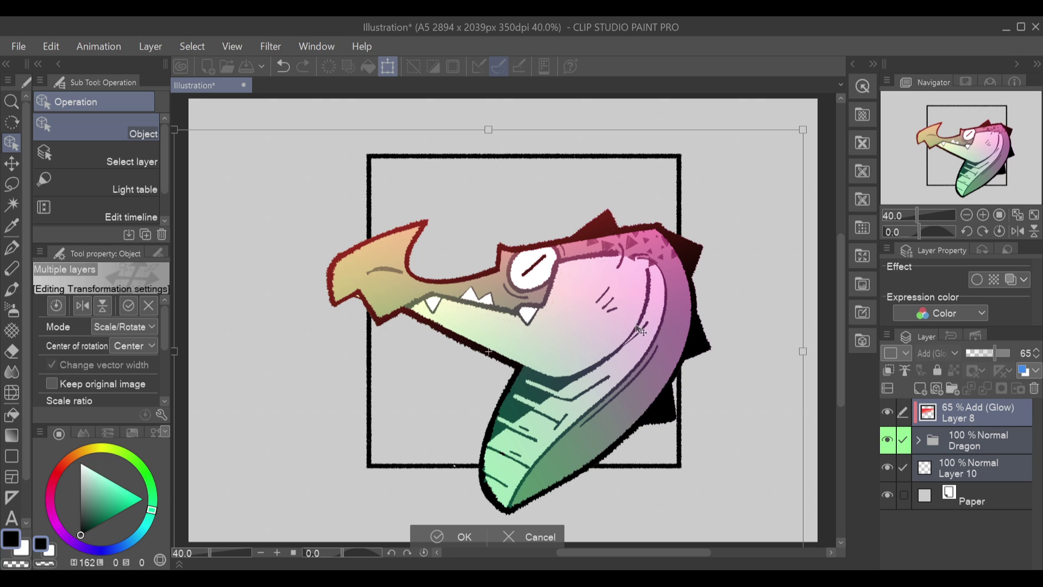
pyautogui.click(466, 536)
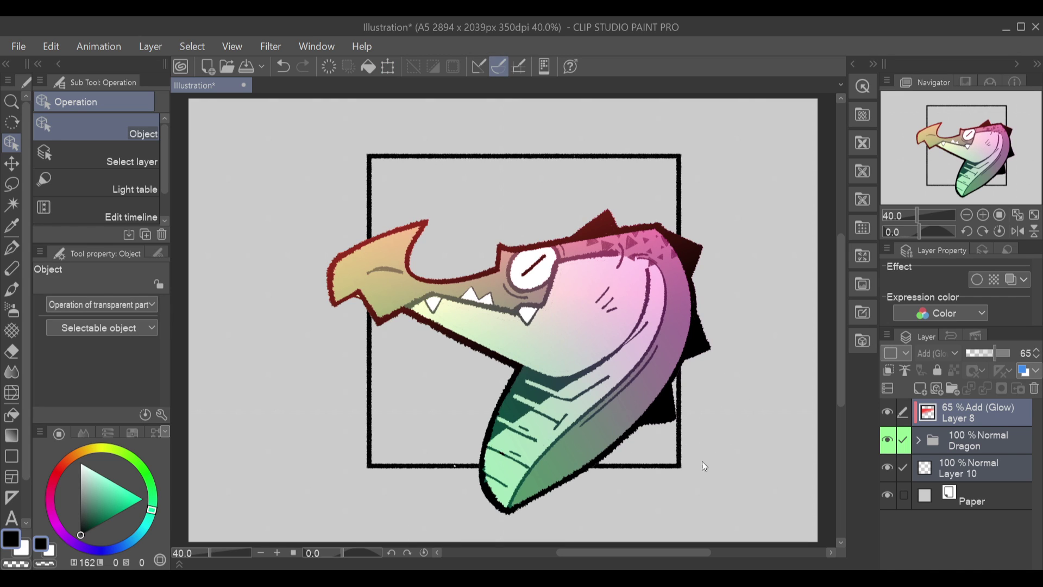
pyautogui.click(944, 471)
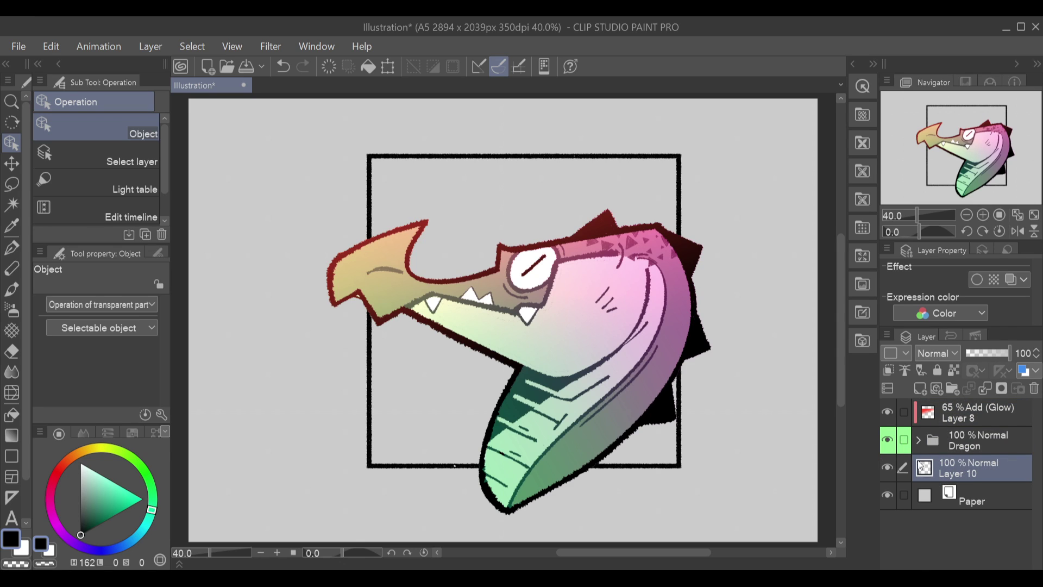
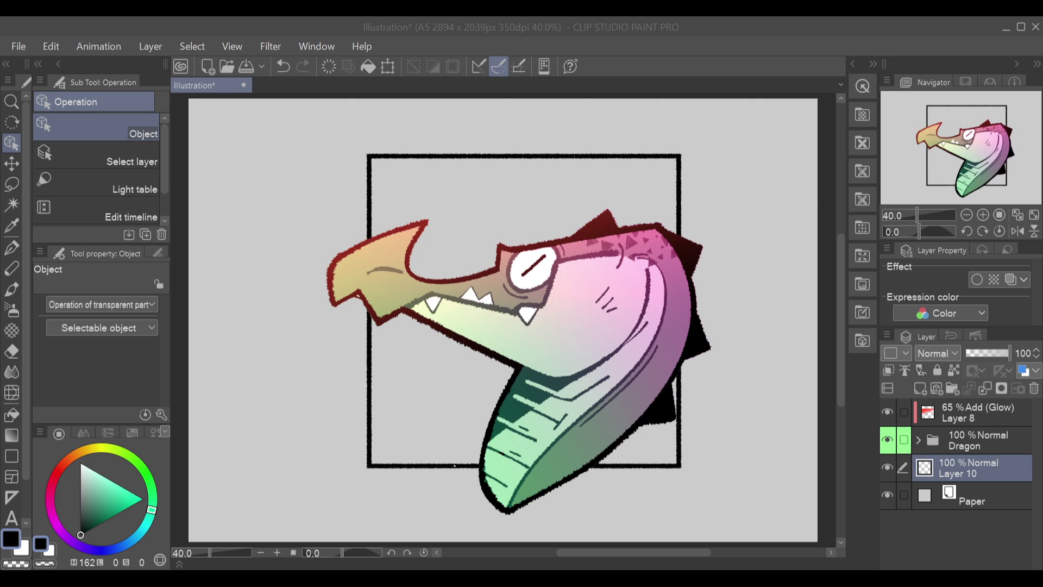
# - Expand the Dragon folder, show the Shading layer, and toggle Color Layer 2 off and on
pyautogui.click(919, 440)
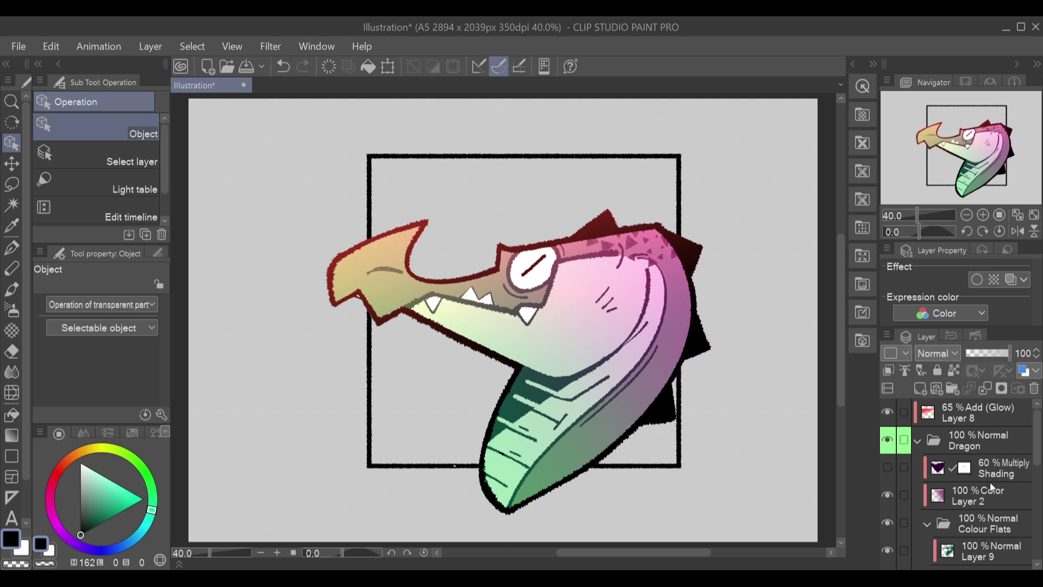
pyautogui.click(888, 495)
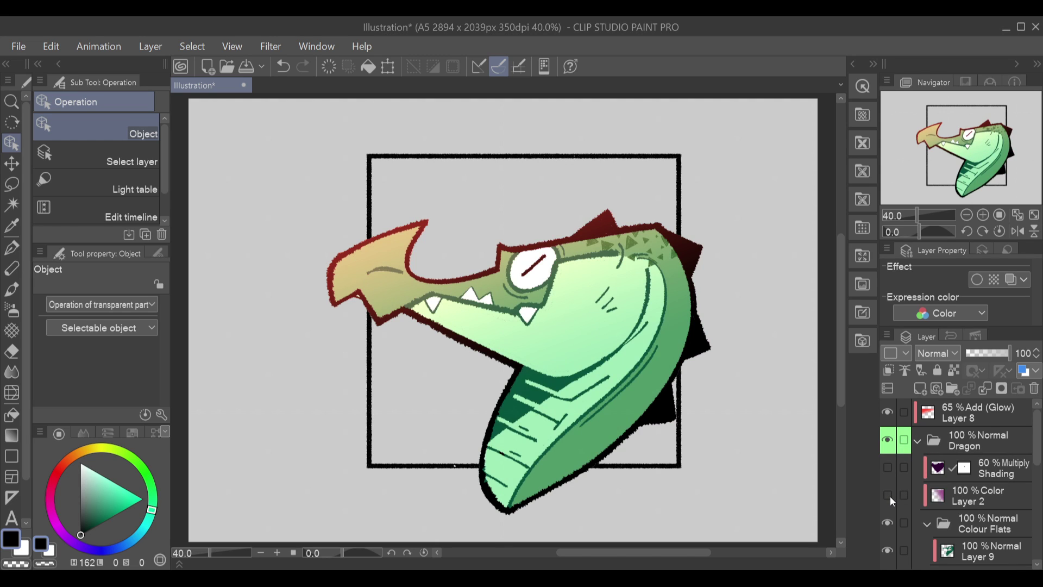
pyautogui.click(892, 469)
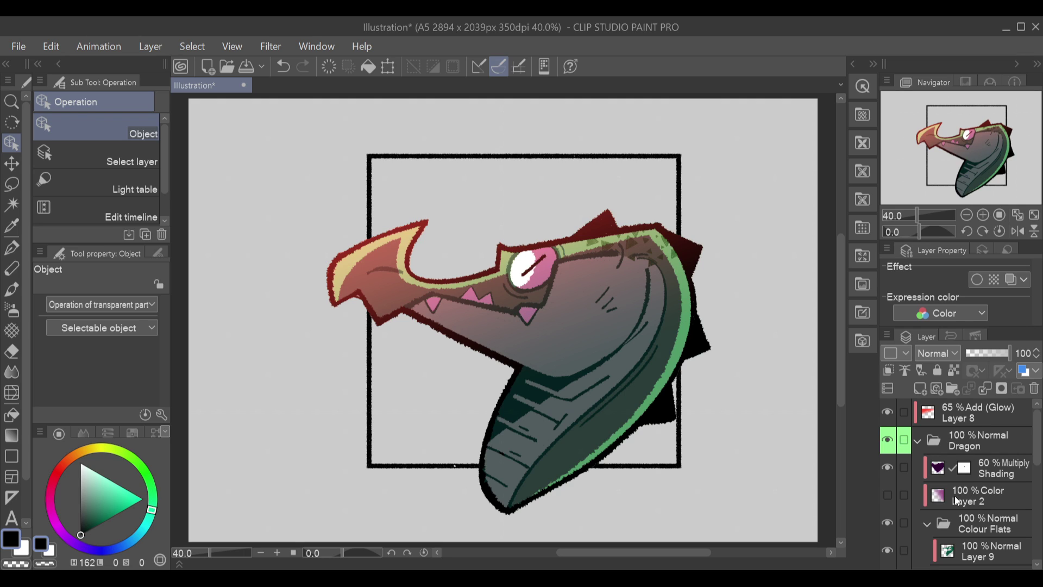
pyautogui.click(888, 496)
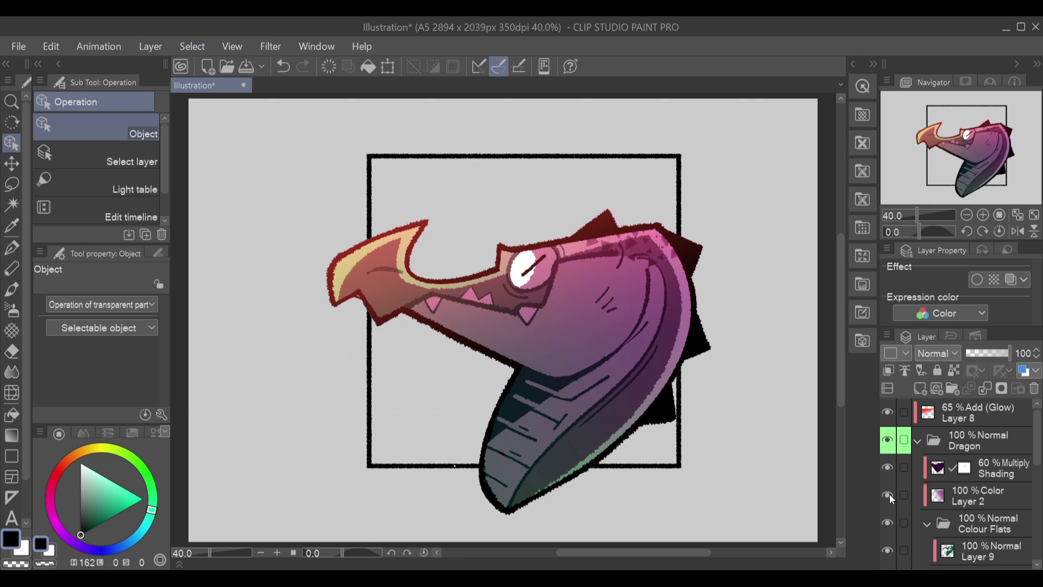
# - Hide and delete Color Layer 2 from the Dragon folder
pyautogui.click(888, 495)
pyautogui.click(967, 495)
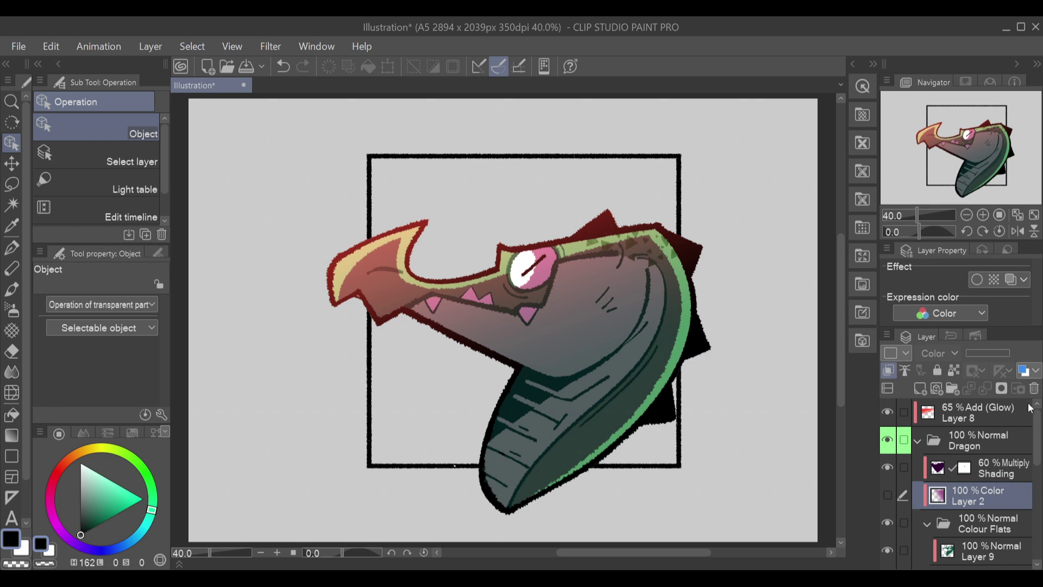
pyautogui.click(1034, 389)
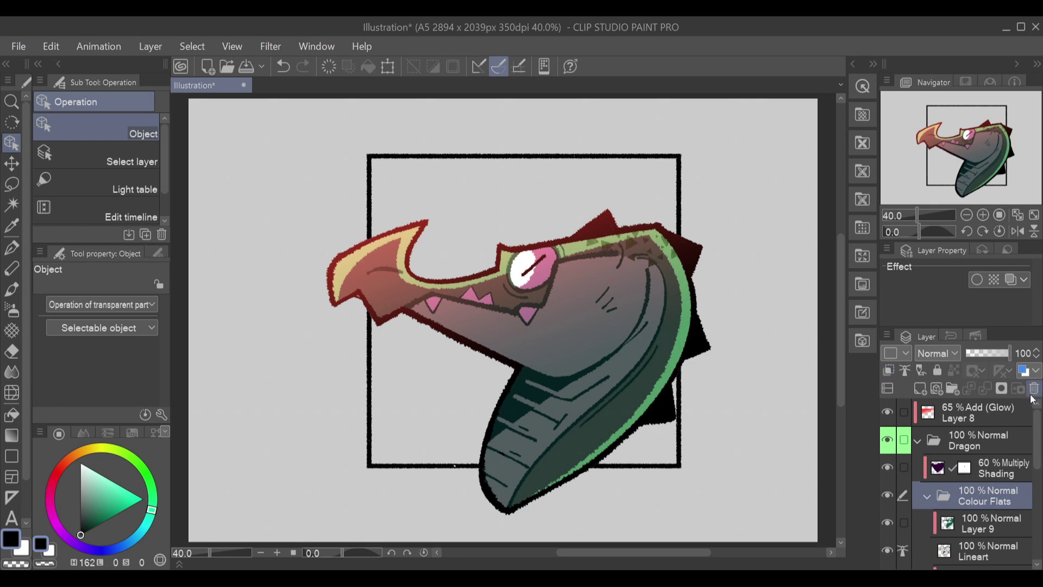
# - Move Layer 9 and the Lineart layer together out of the Colour Flats folder, placing them just below Shading
pyautogui.click(989, 531)
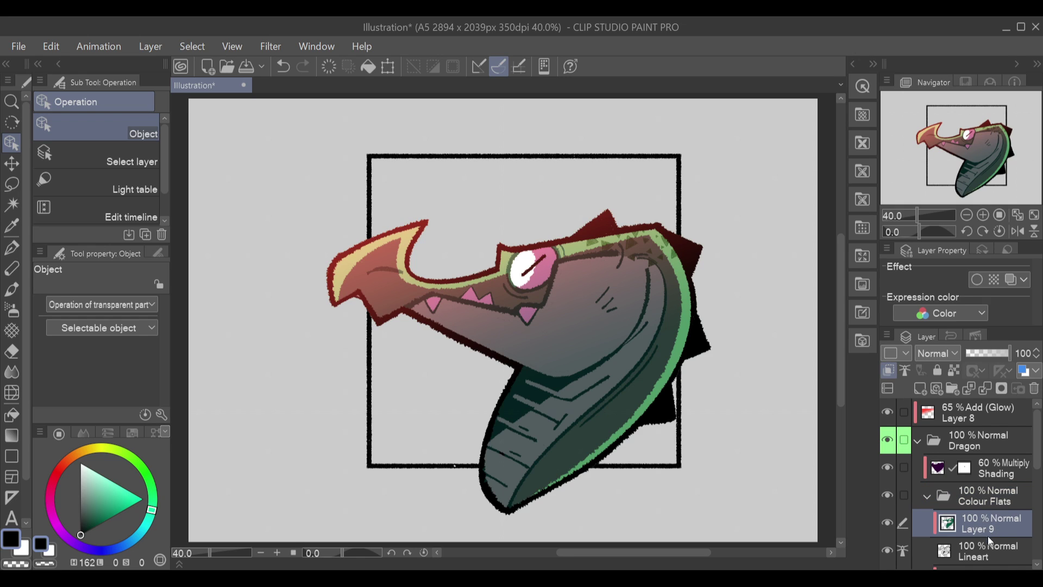
pyautogui.keyDown('ctrl'); pyautogui.click(982, 552); pyautogui.keyUp('ctrl')
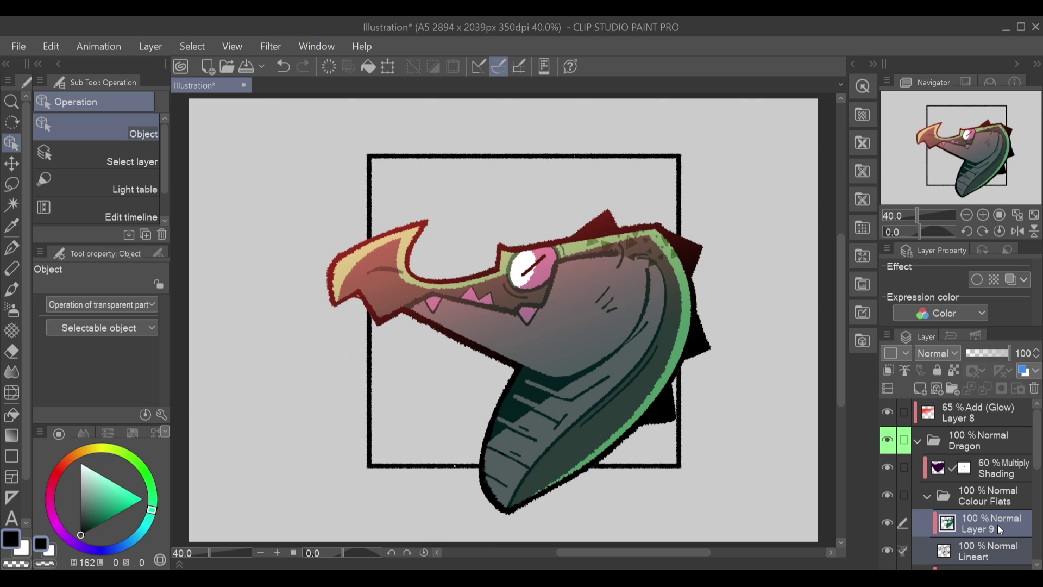
pyautogui.moveTo(994, 523); pyautogui.dragTo(988, 484)
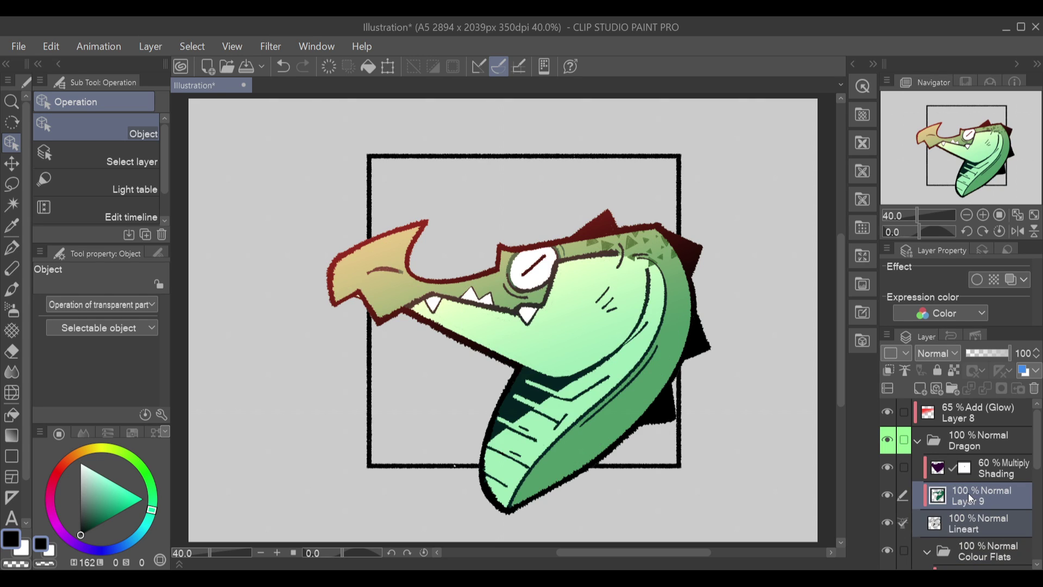
# - Group Layer 9 and the Lineart layer into a folder named Lineart and collapse it
pyautogui.click(965, 492)
pyautogui.keyDown('ctrl'); pyautogui.click(959, 521); pyautogui.keyUp('ctrl')
pyautogui.hotkey('ctrl', 'g')
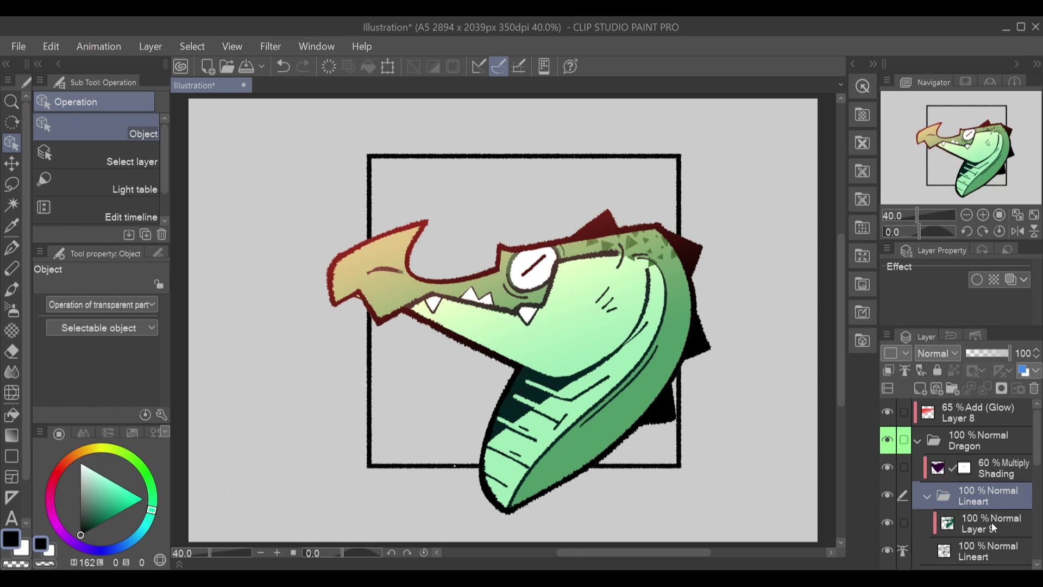
pyautogui.click(924, 496)
pyautogui.click(930, 522)
pyautogui.click(931, 522)
# - Try the Shading layer inside the Colour Flats folder, and move it back above the Lineart folder
pyautogui.moveTo(995, 480); pyautogui.dragTo(989, 533)
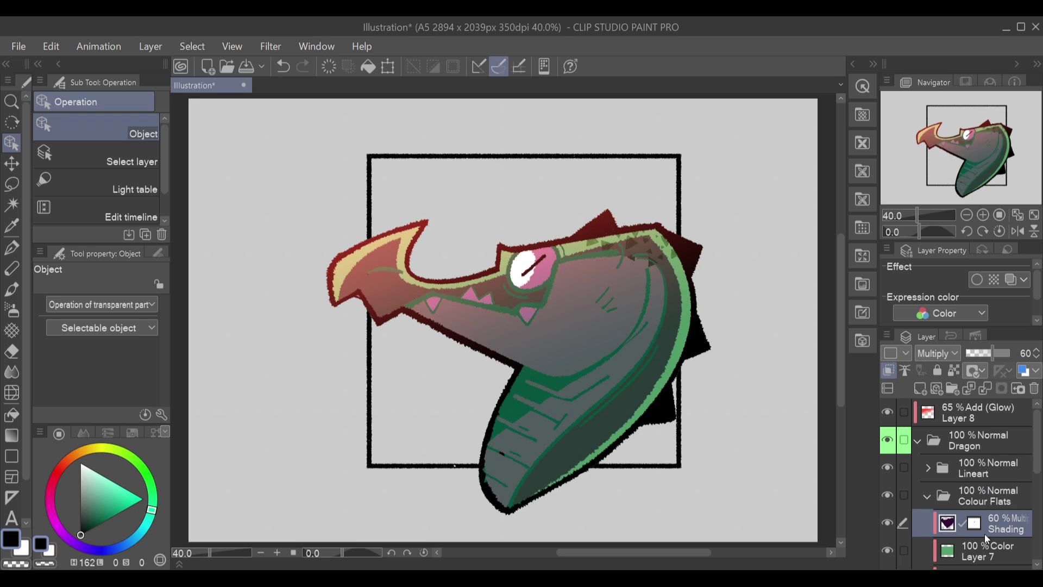
pyautogui.moveTo(982, 531); pyautogui.dragTo(1000, 461)
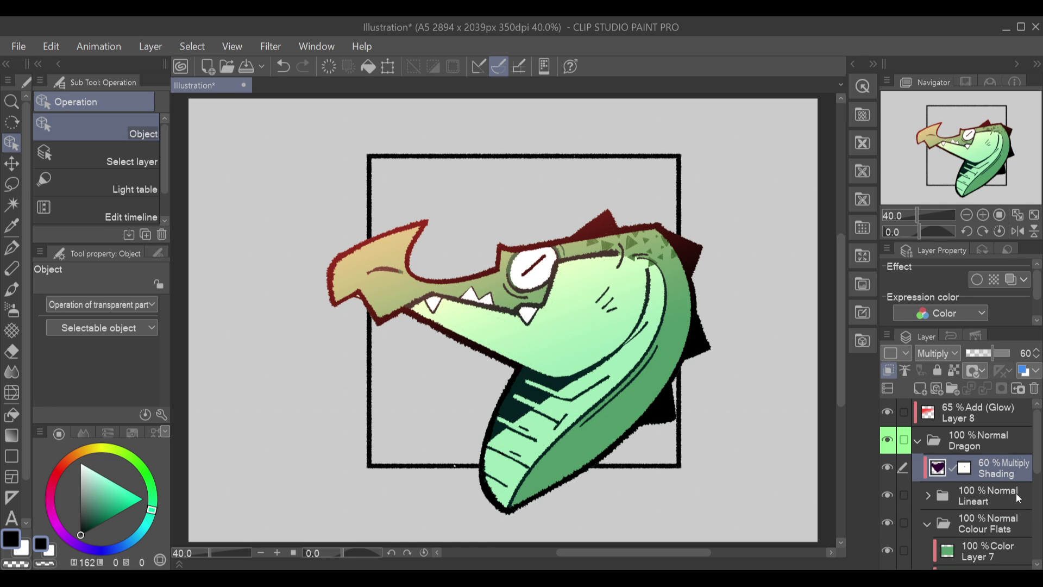
# - Group the Lineart and Colour Flats folders into a collapsed folder named Colours and Lines, with the lineart folder renamed Lines
pyautogui.scroll(-2, 1013, 495)
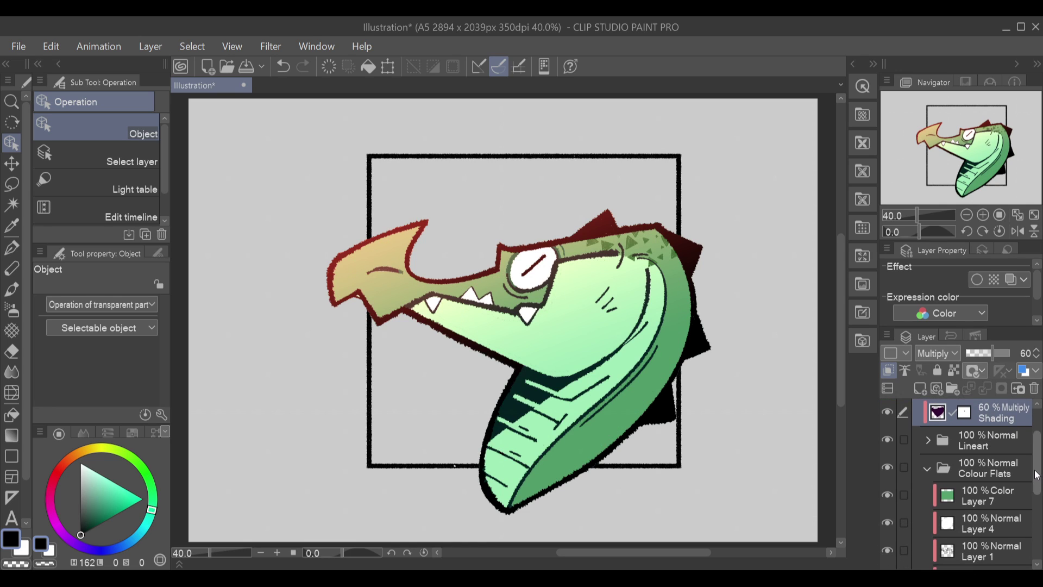
pyautogui.click(927, 462)
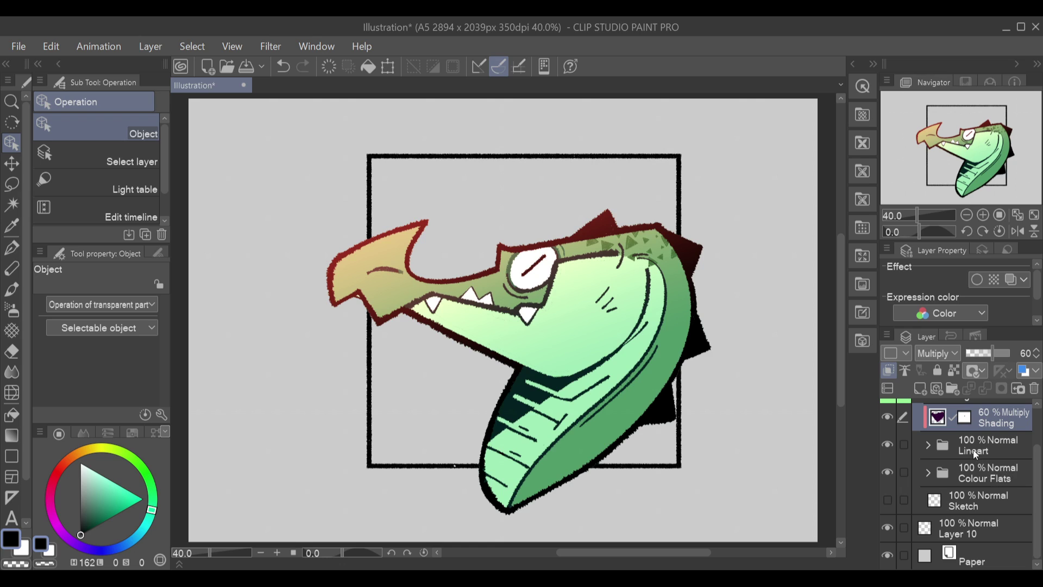
pyautogui.click(994, 456)
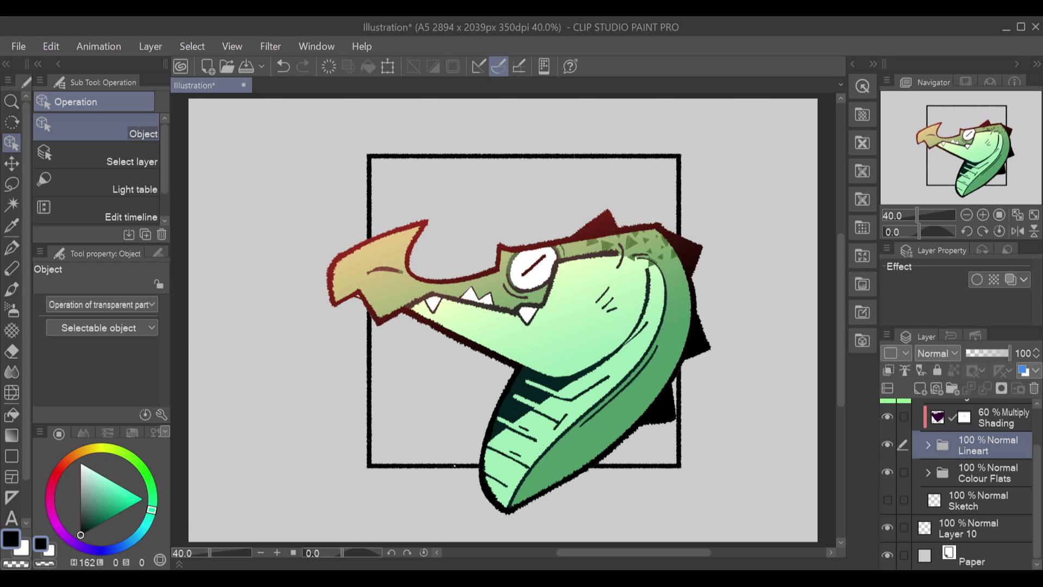
pyautogui.keyDown('ctrl'); pyautogui.click(973, 473); pyautogui.keyUp('ctrl')
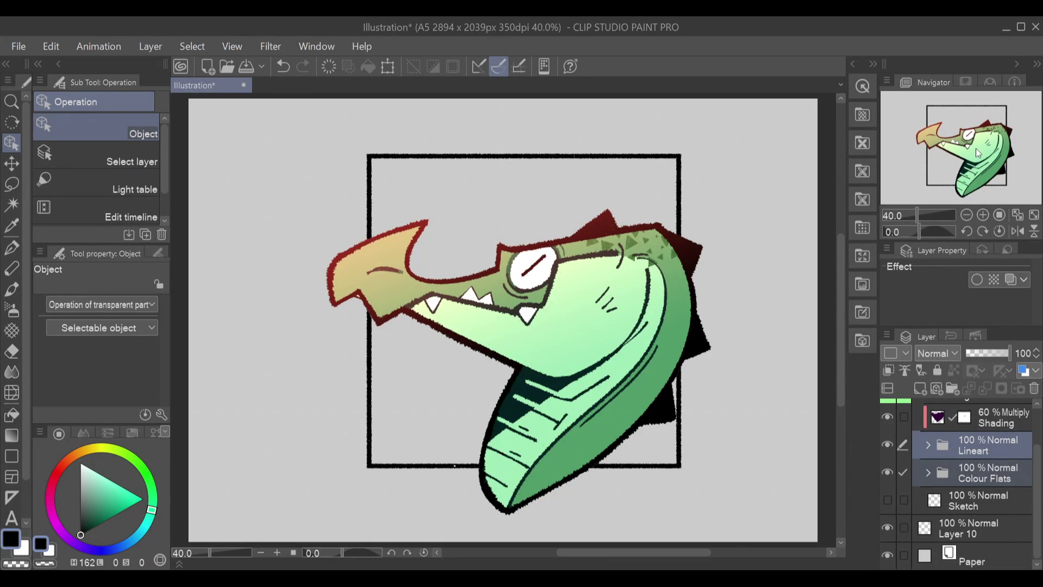
pyautogui.hotkey('ctrl', 'g')
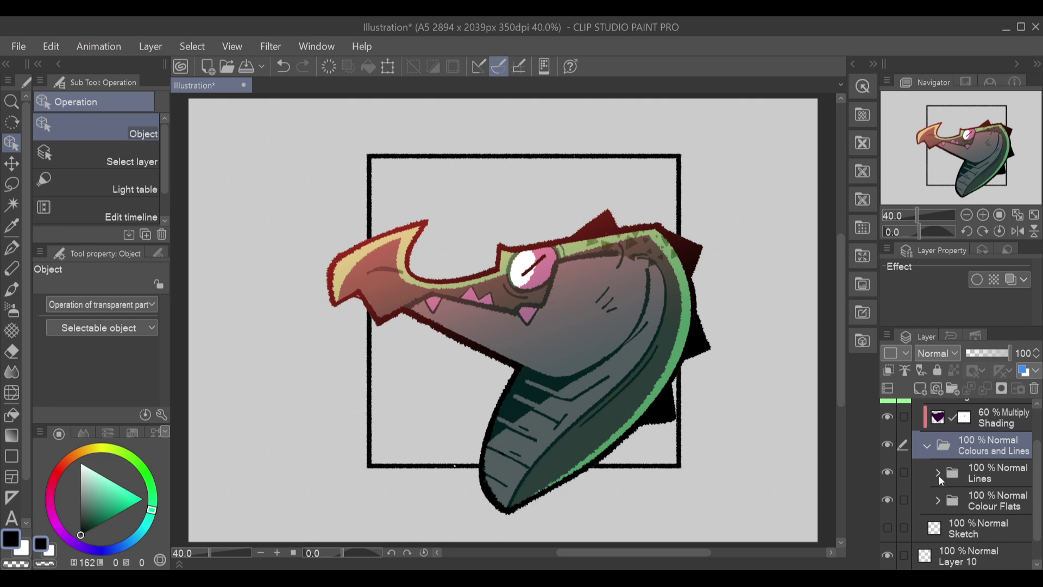
pyautogui.click(927, 446)
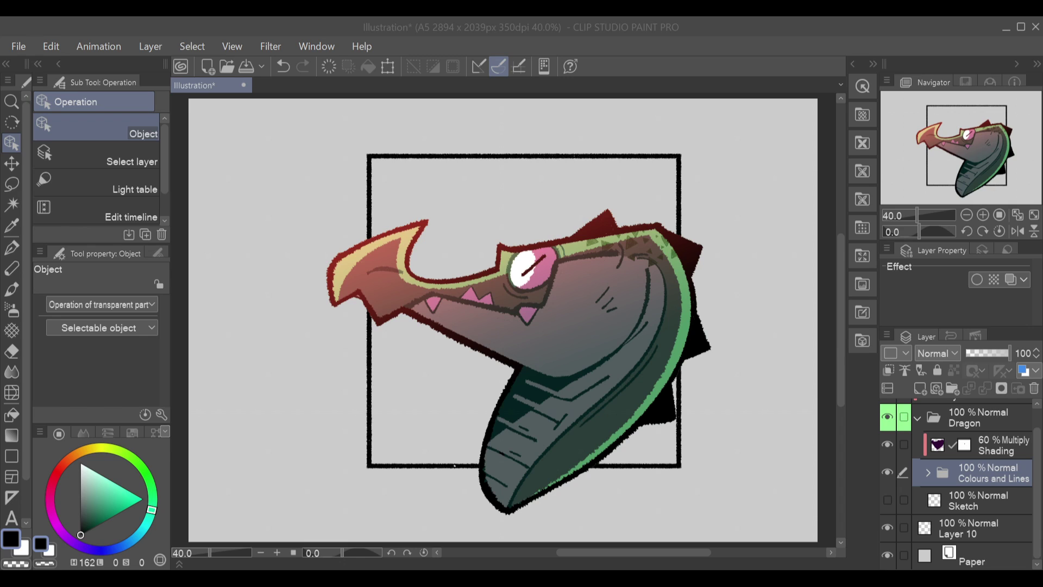
pyautogui.scroll(2, 977, 478)
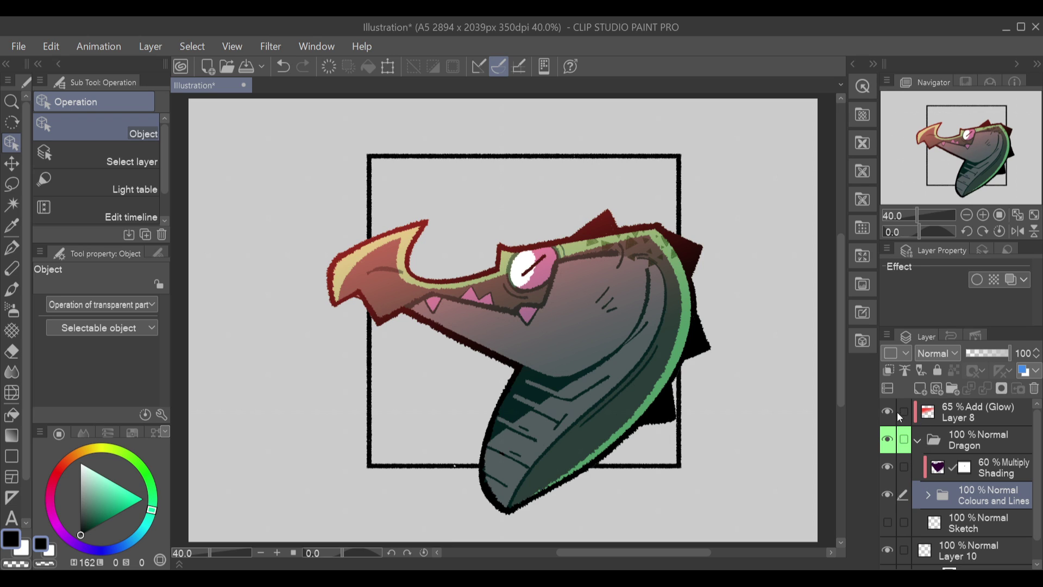
# - Set the opacity of the Add (Glow) Layer 8 to 80% and collapse the Dragon folder
pyautogui.click(969, 413)
pyautogui.moveTo(991, 354); pyautogui.dragTo(1005, 360)
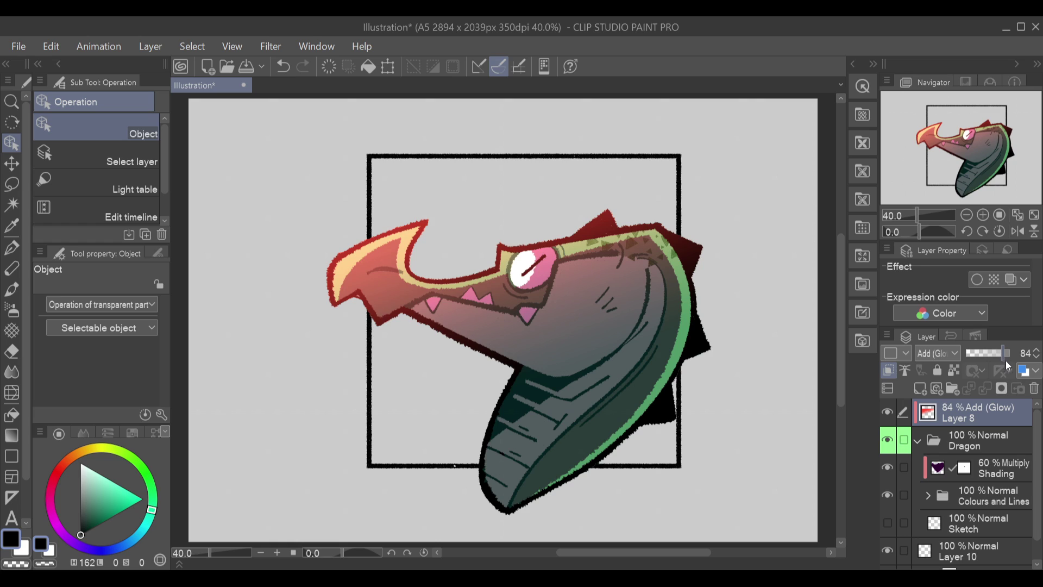
pyautogui.click(1036, 360)
pyautogui.click(1037, 362)
pyautogui.click(1037, 361)
pyautogui.click(918, 440)
pyautogui.click(998, 445)
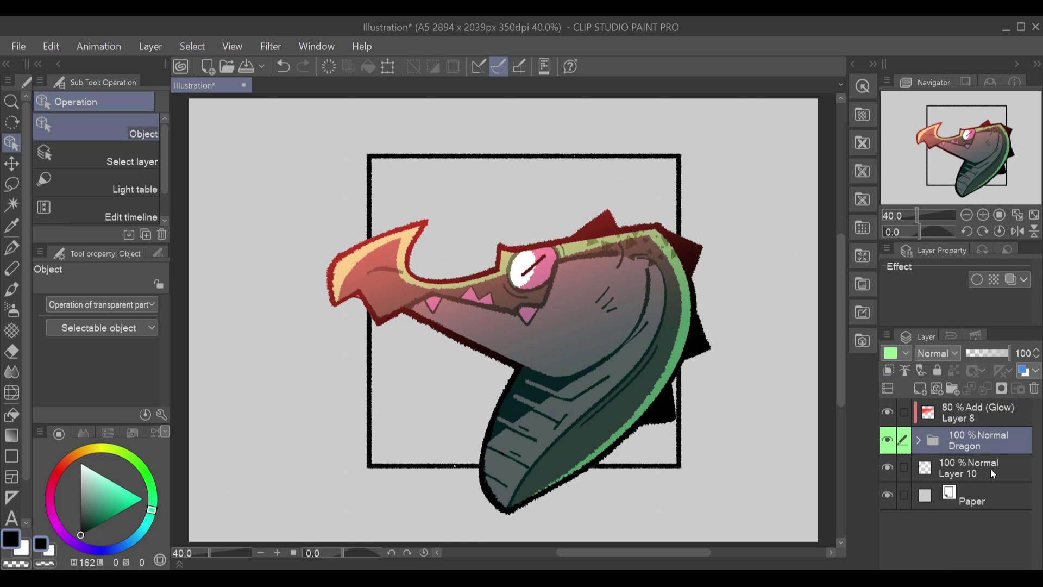
pyautogui.click(978, 470)
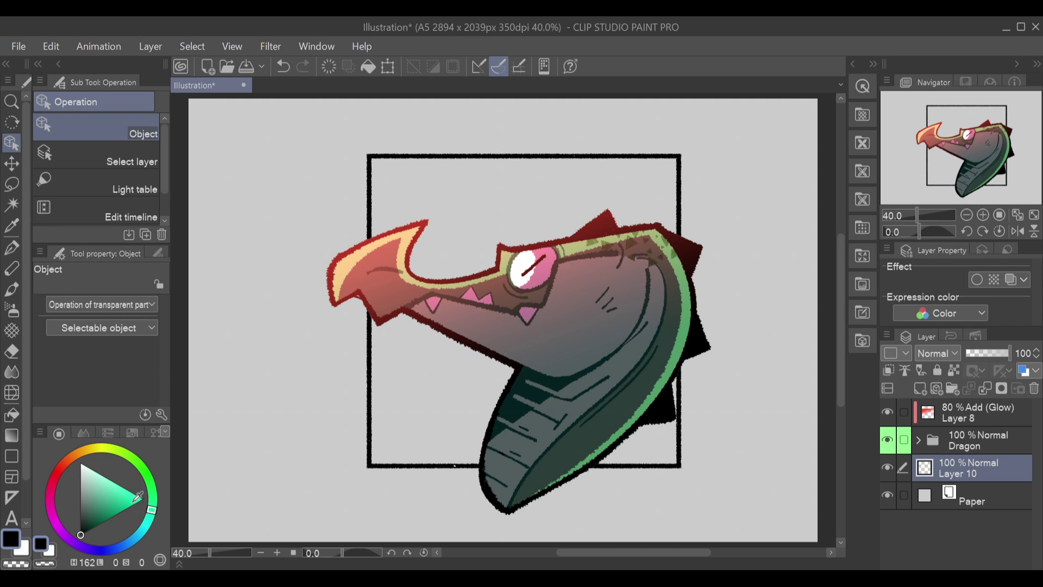
# - Place the Impasto texture material above Layer 8 and blend it over the artwork with the texture overlay effect
pyautogui.click(959, 413)
pyautogui.click(869, 117)
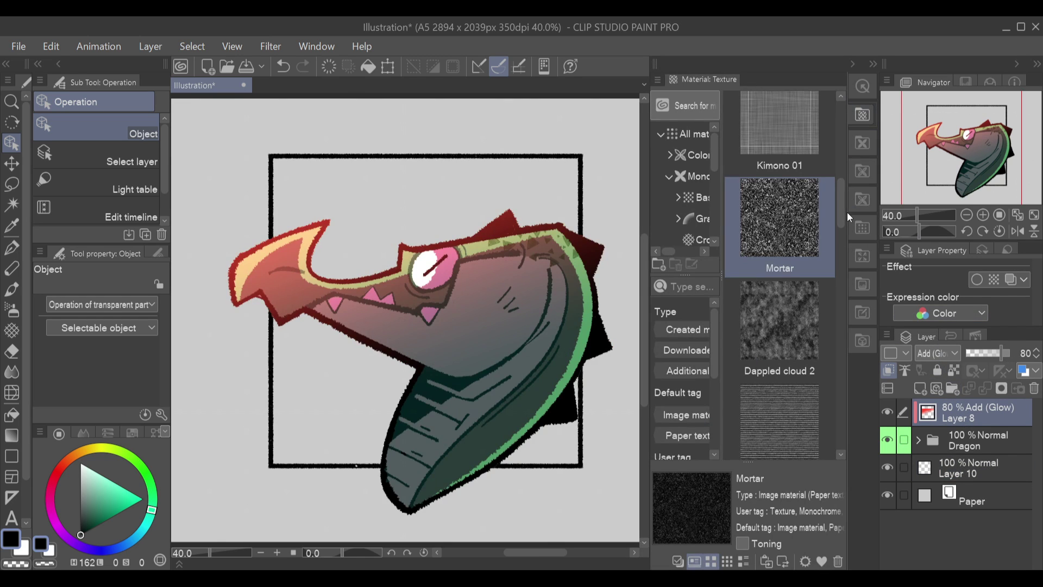
pyautogui.moveTo(845, 245); pyautogui.dragTo(842, 259)
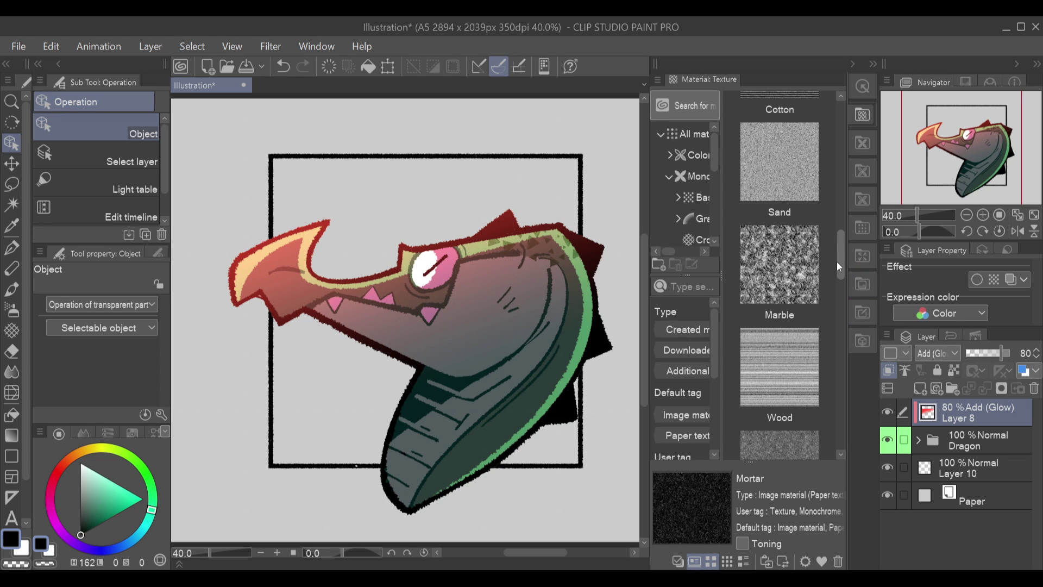
pyautogui.moveTo(842, 258); pyautogui.dragTo(832, 301)
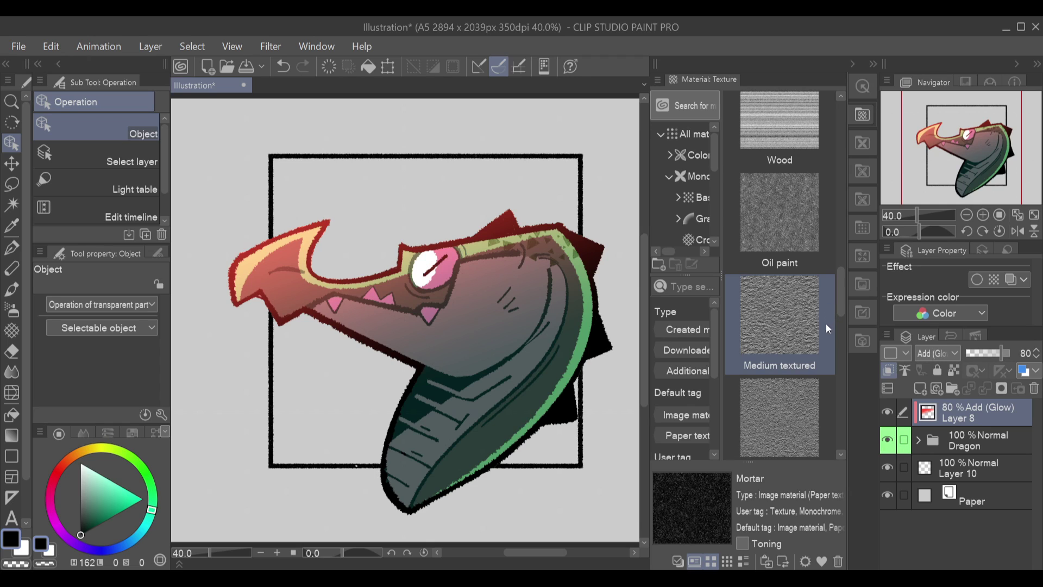
pyautogui.moveTo(843, 279); pyautogui.dragTo(839, 360)
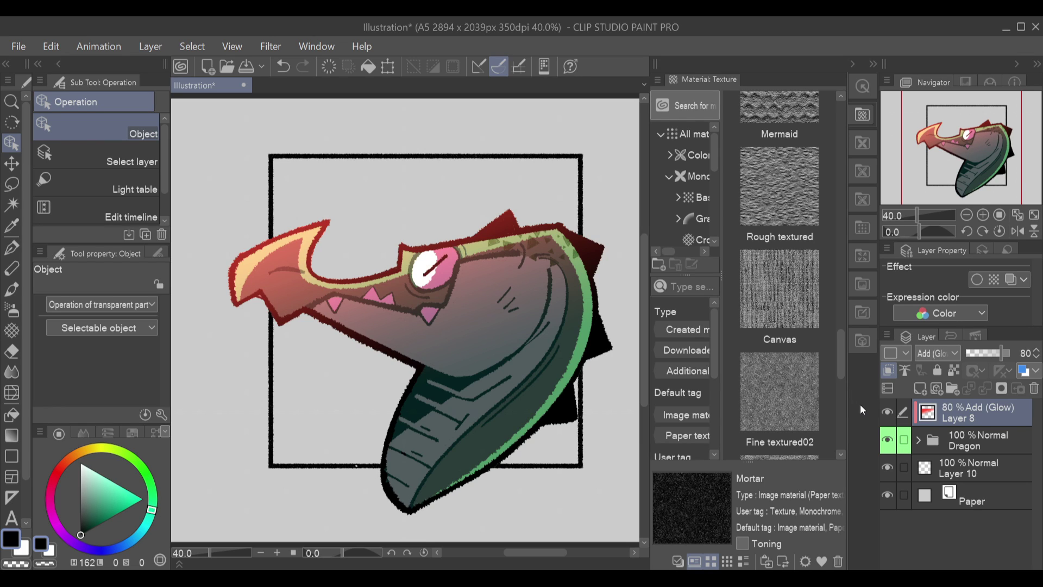
pyautogui.scroll(-4, 844, 370)
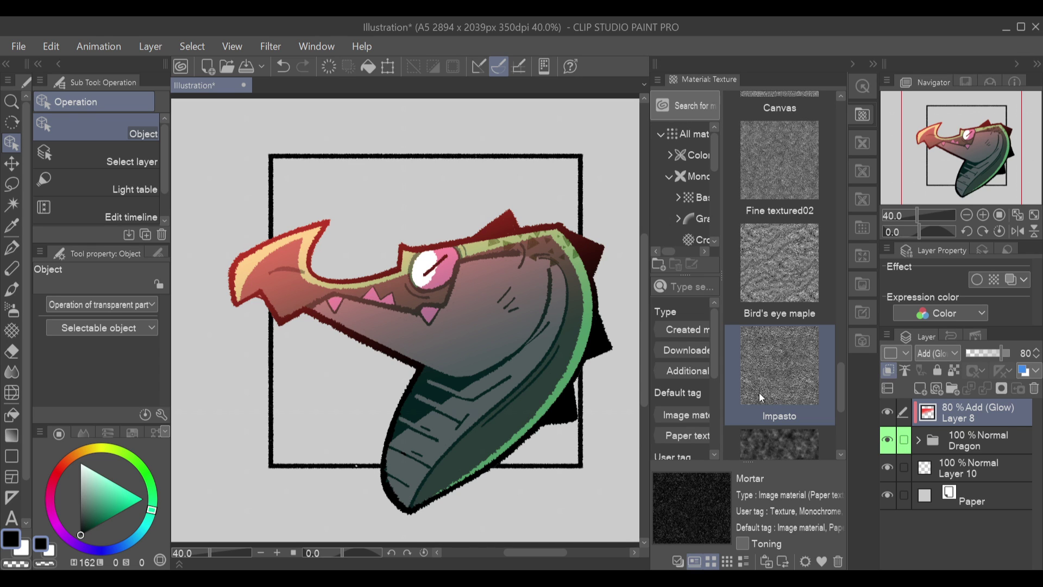
pyautogui.click(783, 369)
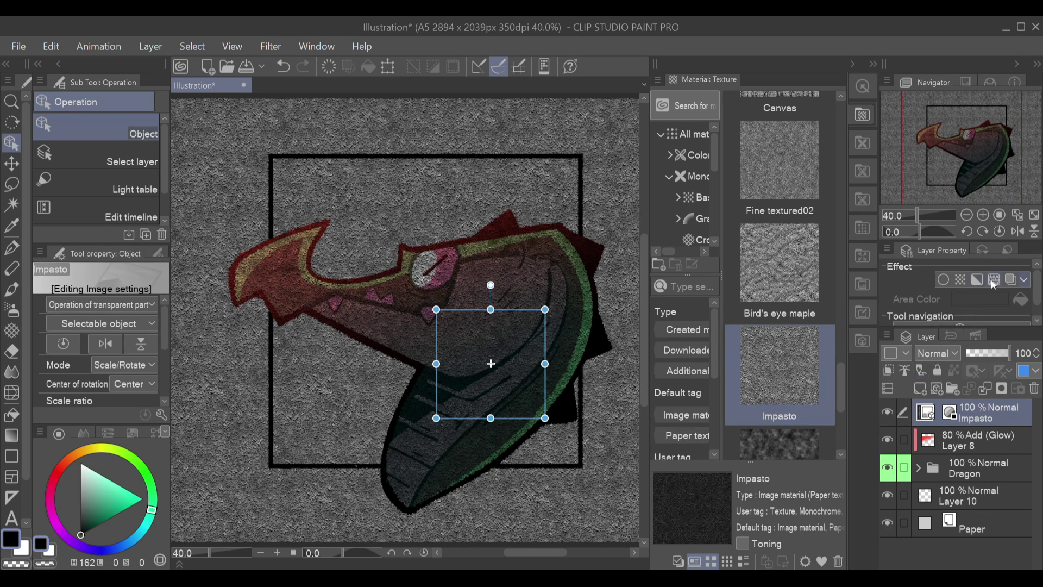
pyautogui.click(992, 280)
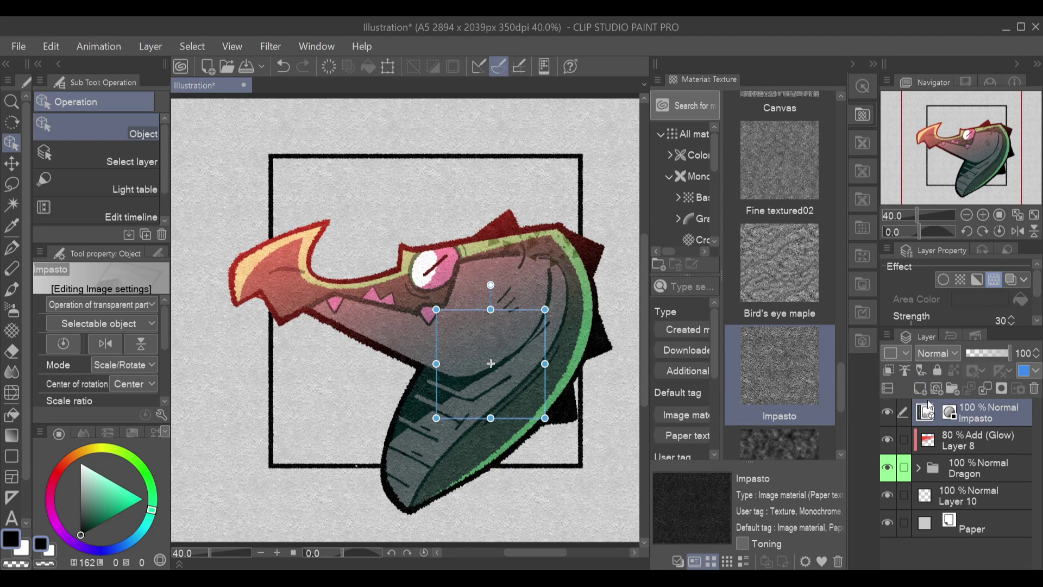
# - Scale down and reposition the Impasto texture tile on the canvas
pyautogui.click(863, 114)
pyautogui.moveTo(537, 310); pyautogui.dragTo(574, 339)
pyautogui.moveTo(610, 370); pyautogui.dragTo(518, 313)
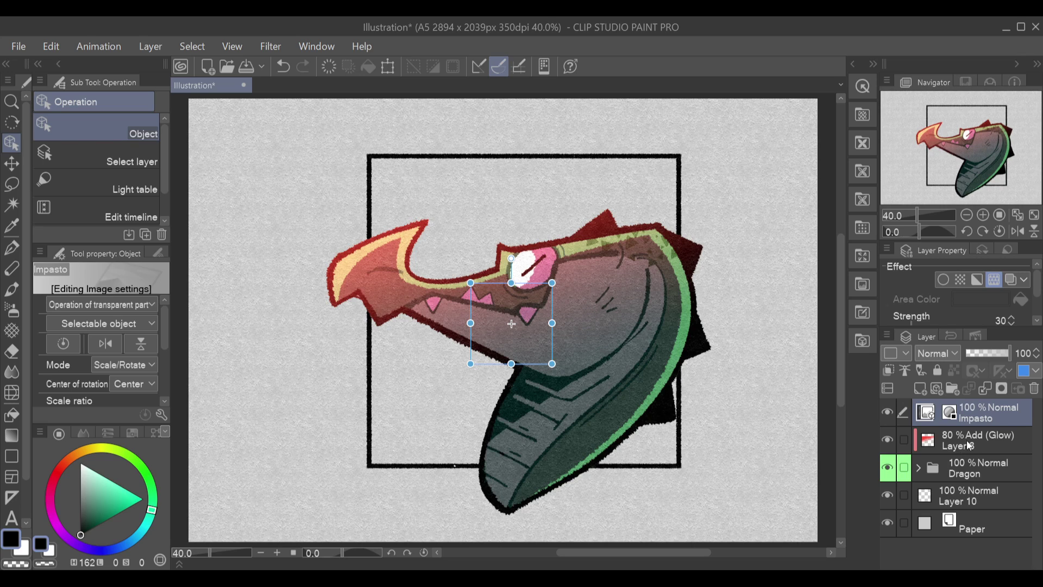
# - Try Layer 8 without clipping, and clip it back to the Dragon folder
pyautogui.click(966, 443)
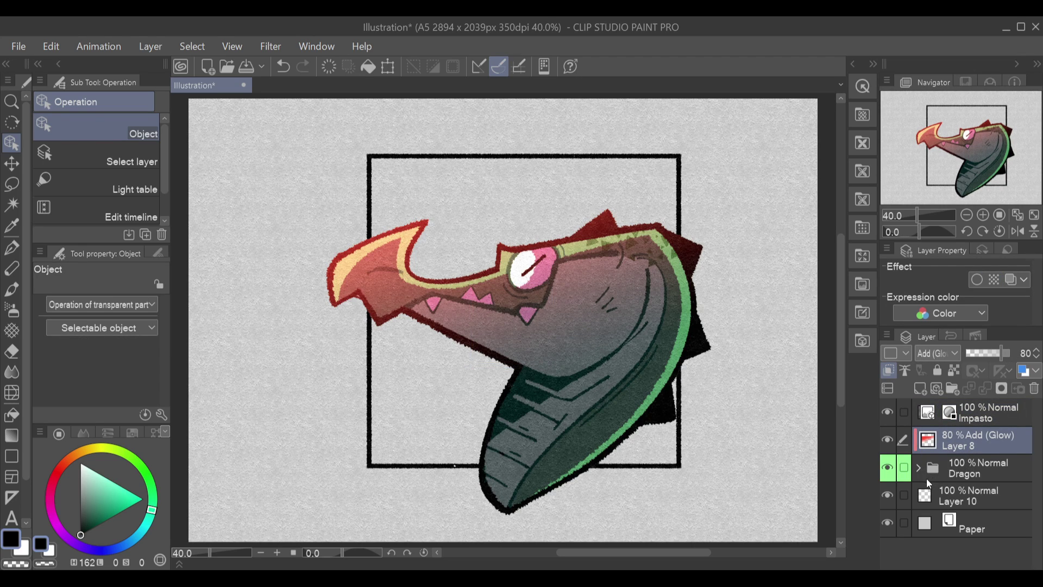
pyautogui.click(889, 371)
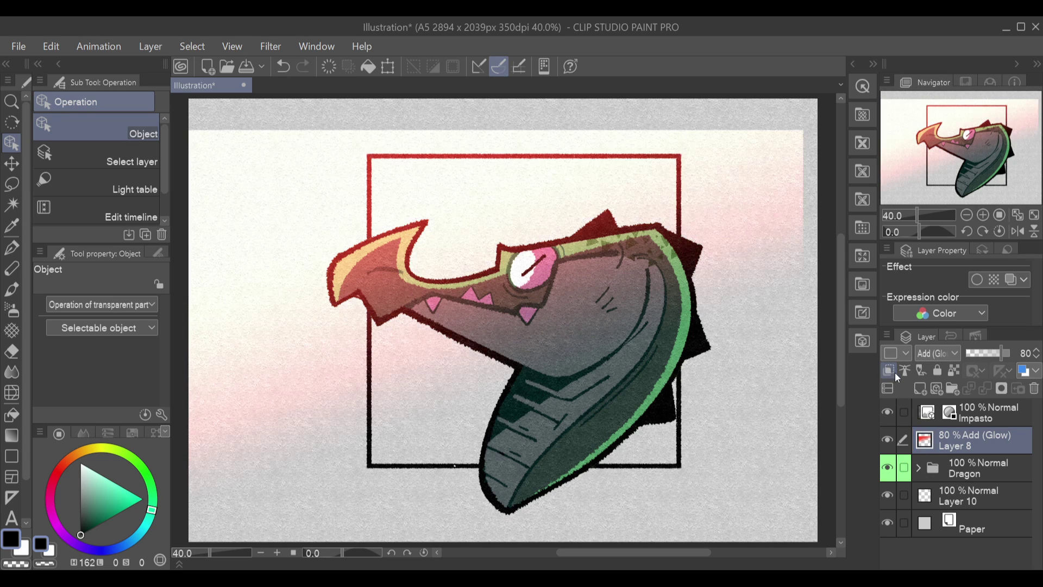
pyautogui.click(897, 370)
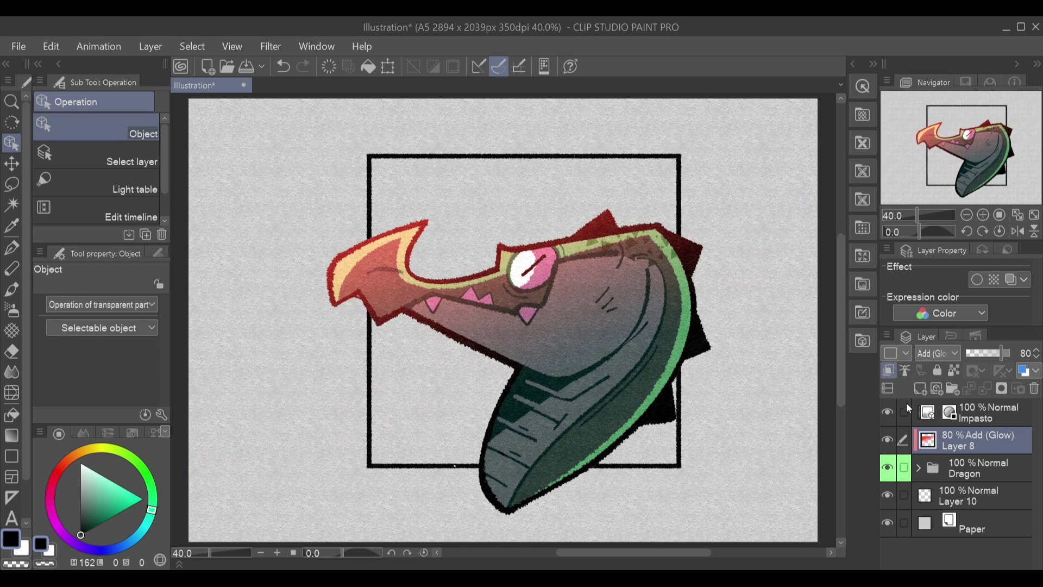
# - Try clipping the Impasto texture layer to the layer below, and delete the texture layer
pyautogui.click(1001, 415)
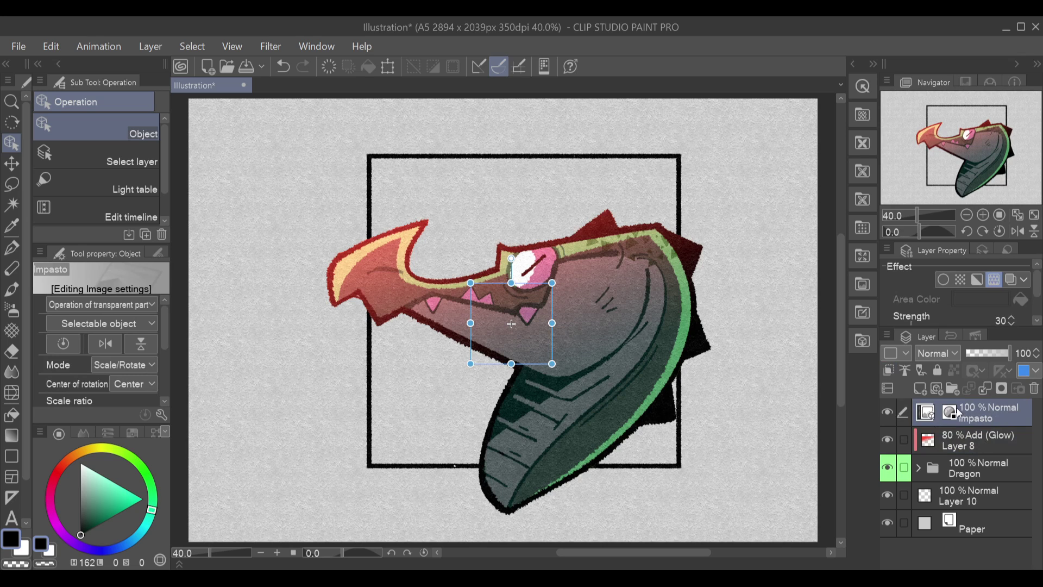
pyautogui.click(895, 370)
pyautogui.click(894, 370)
pyautogui.click(1034, 389)
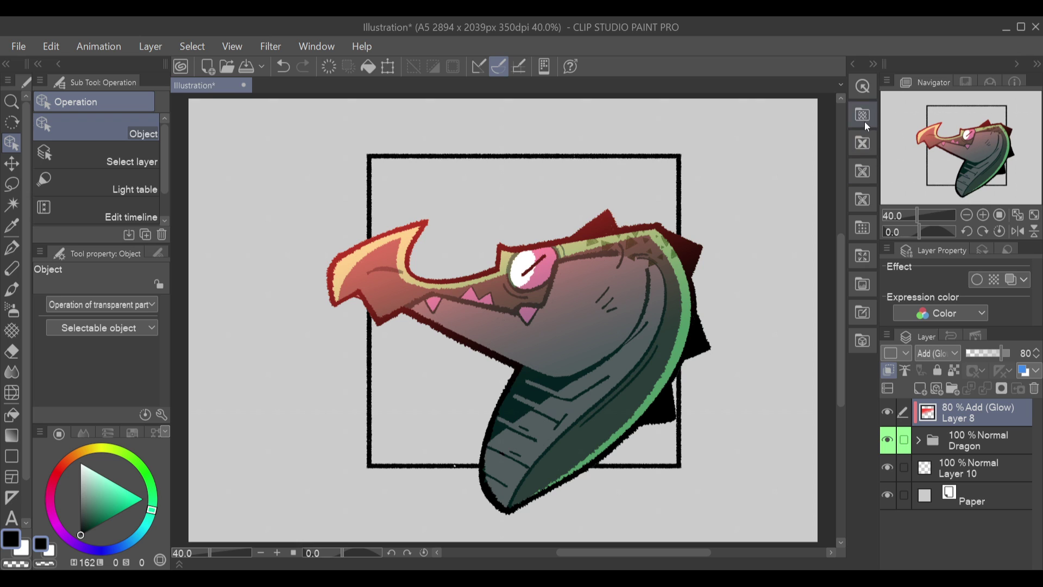
# - Find the 50.0 LPI / 30% Circle Monochrome tone among the monochromatic pattern materials and add it above Layer 8
pyautogui.click(862, 229)
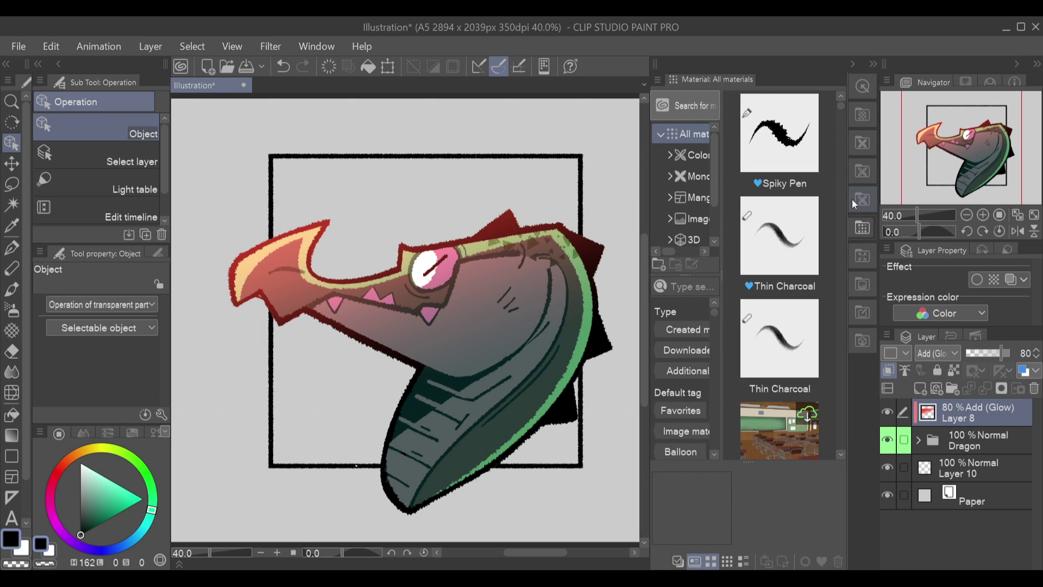
pyautogui.click(858, 199)
pyautogui.click(863, 256)
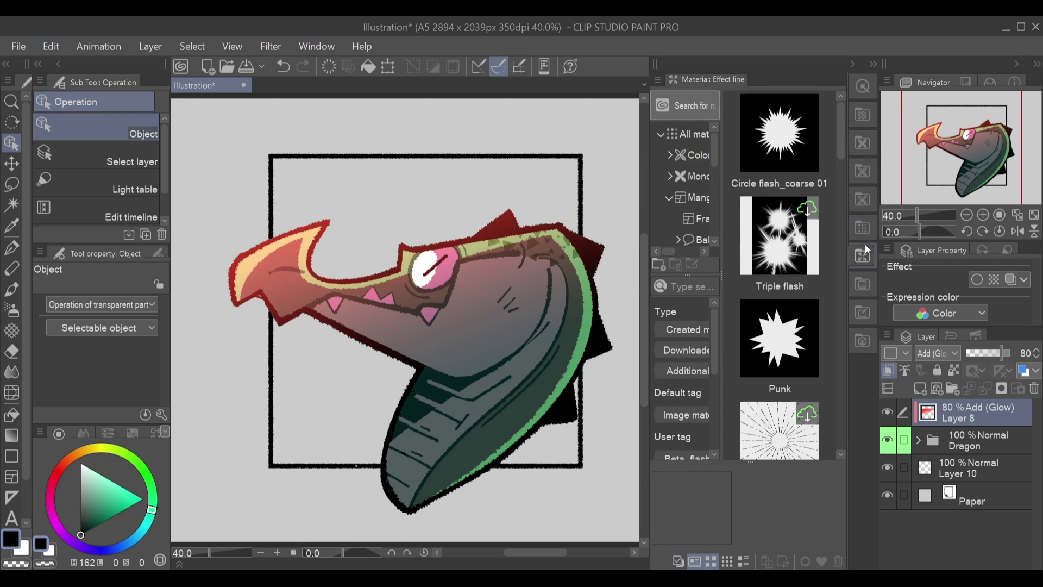
pyautogui.click(865, 228)
pyautogui.click(863, 144)
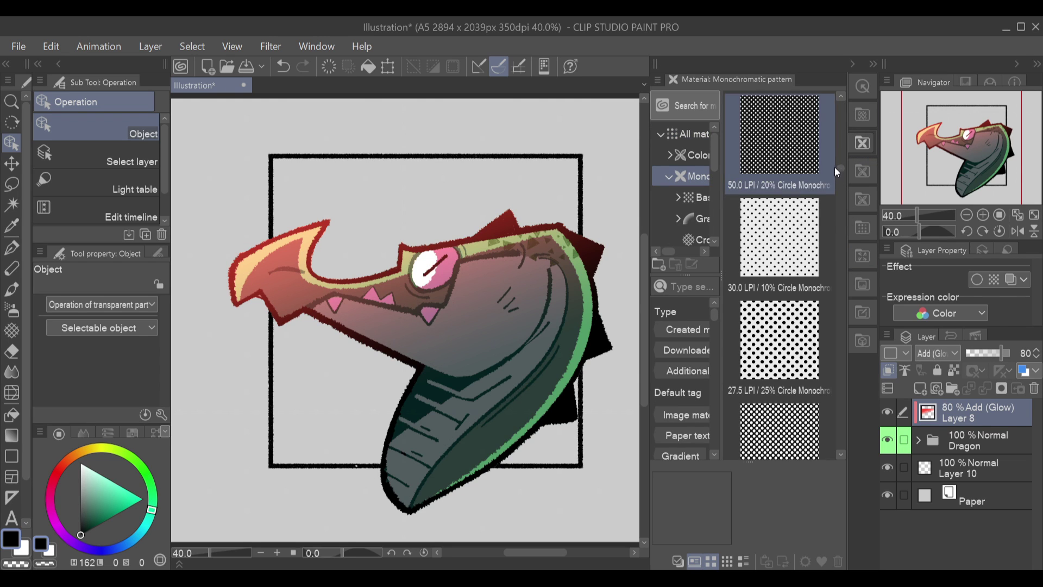
pyautogui.scroll(-3, 836, 181)
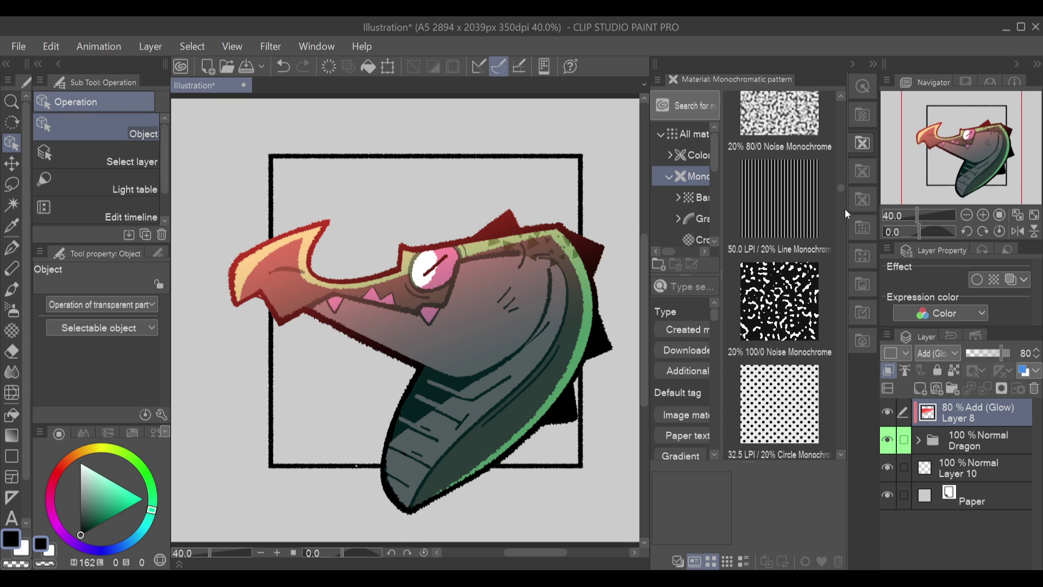
pyautogui.scroll(-3, 842, 188)
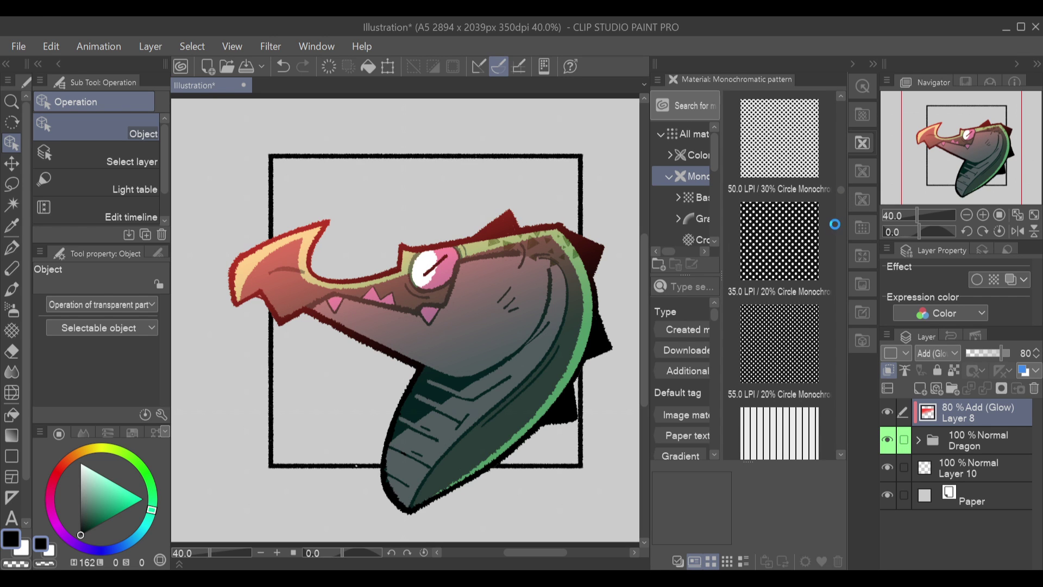
pyautogui.moveTo(811, 156); pyautogui.dragTo(534, 489)
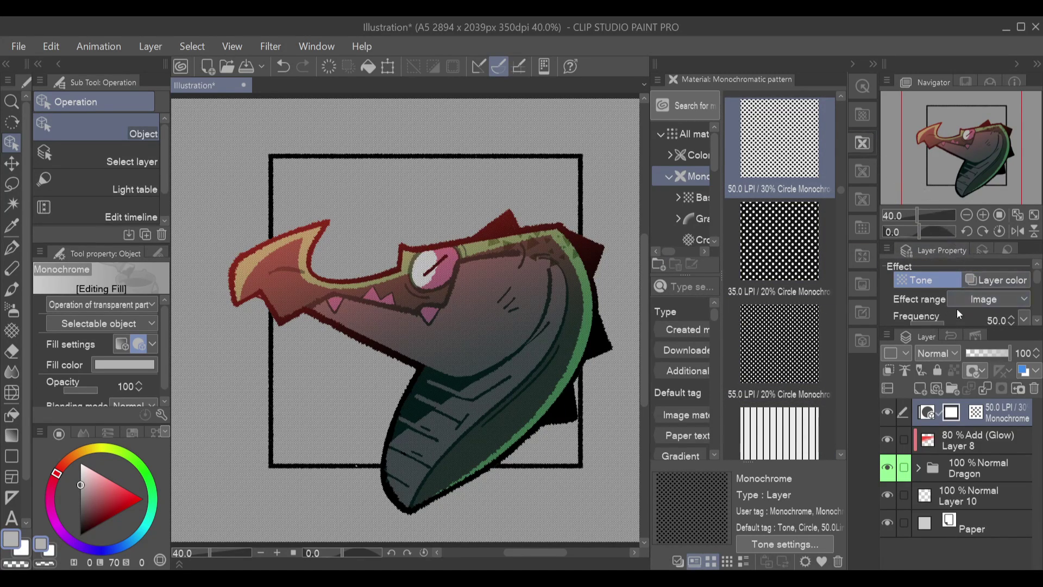
# - Move the monochrome tone layer into the Dragon folder above Shading and clip it to the layers below
pyautogui.click(921, 471)
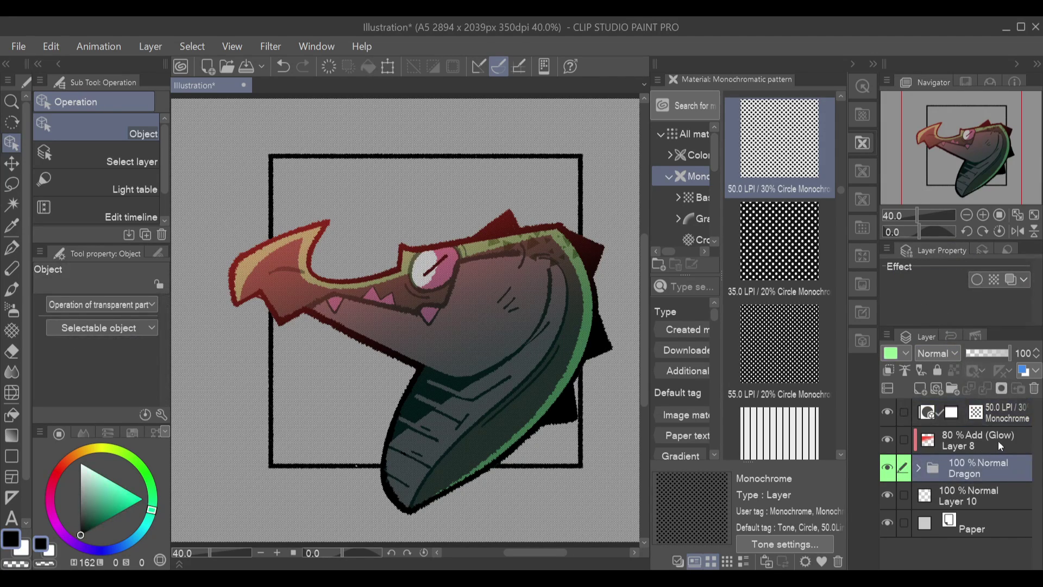
pyautogui.click(918, 466)
pyautogui.scroll(-1, 1034, 439)
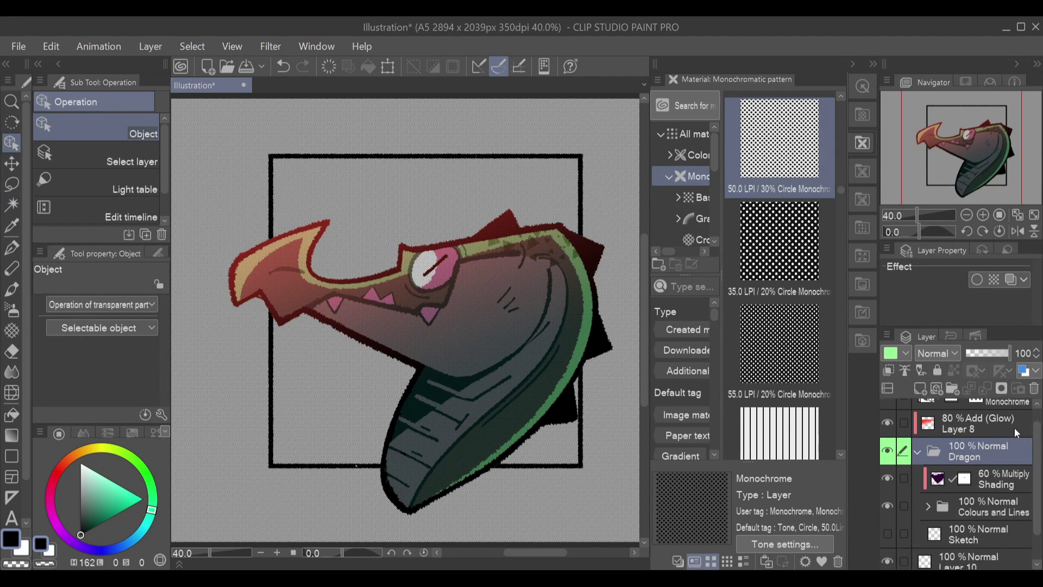
pyautogui.scroll(1, 1034, 439)
pyautogui.moveTo(1006, 416); pyautogui.dragTo(996, 492)
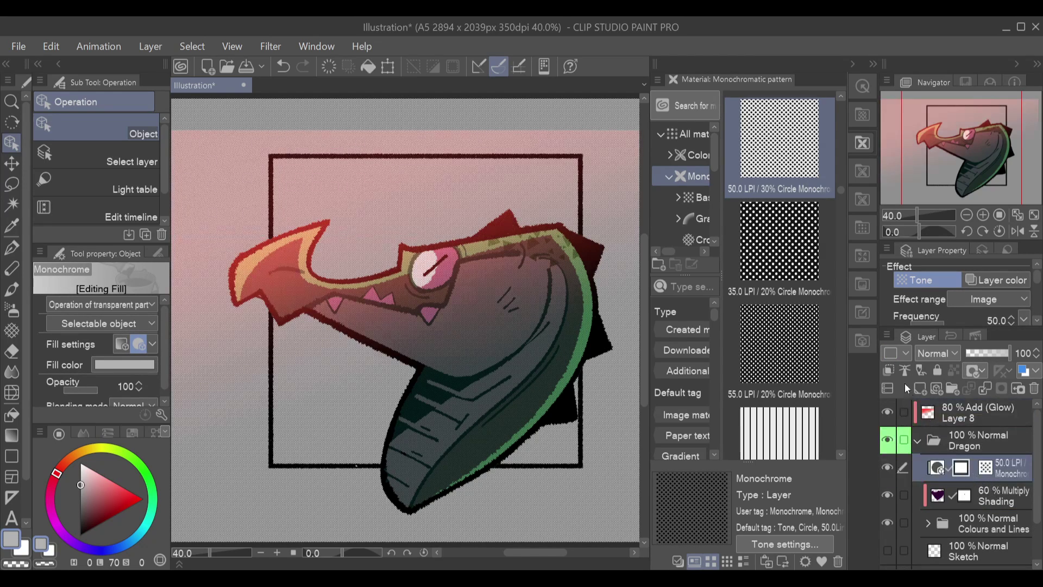
pyautogui.click(890, 372)
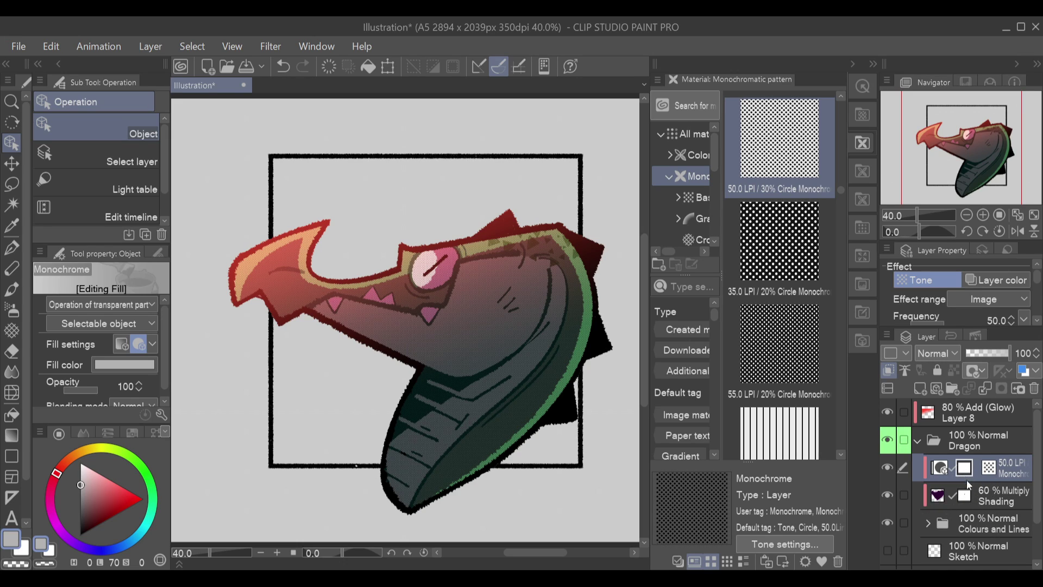
# - Mask the monochrome tone to the Shading layer's painted shape by clearing the inverted selection from the tone's mask
pyautogui.keyDown('ctrl'); pyautogui.click(943, 500); pyautogui.keyUp('ctrl')
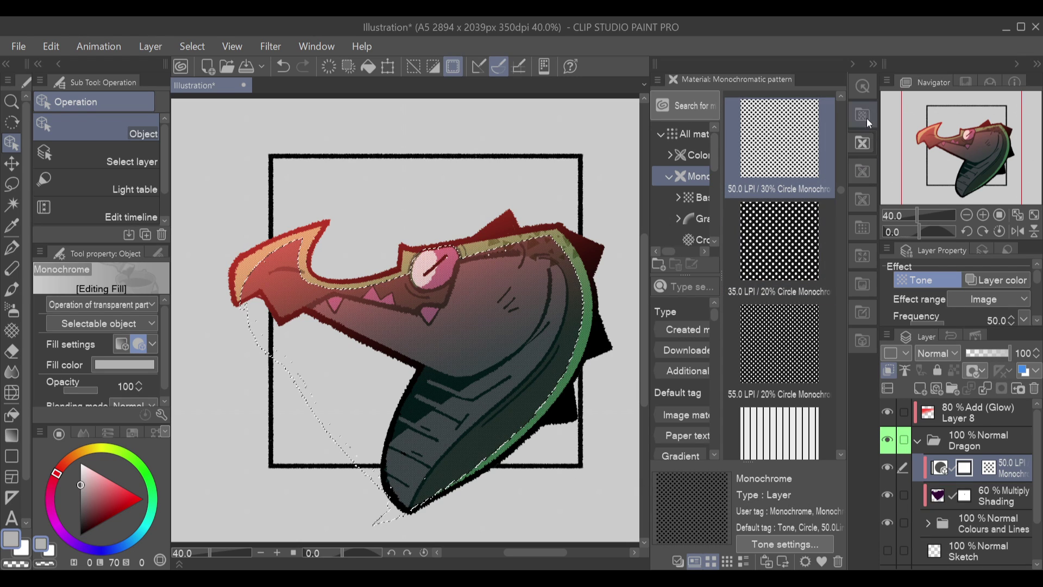
pyautogui.click(857, 147)
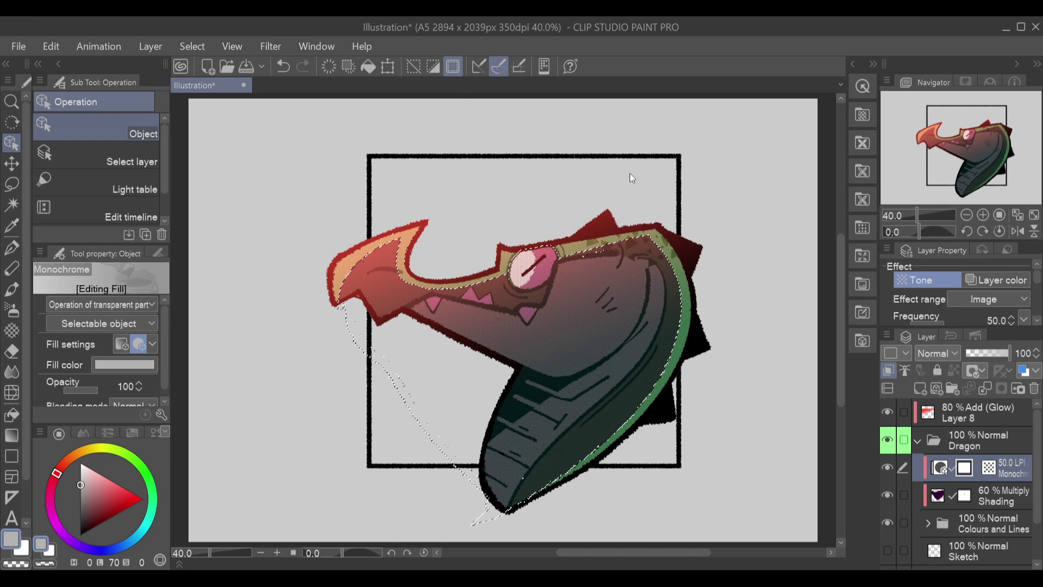
pyautogui.click(962, 505)
pyautogui.click(953, 442)
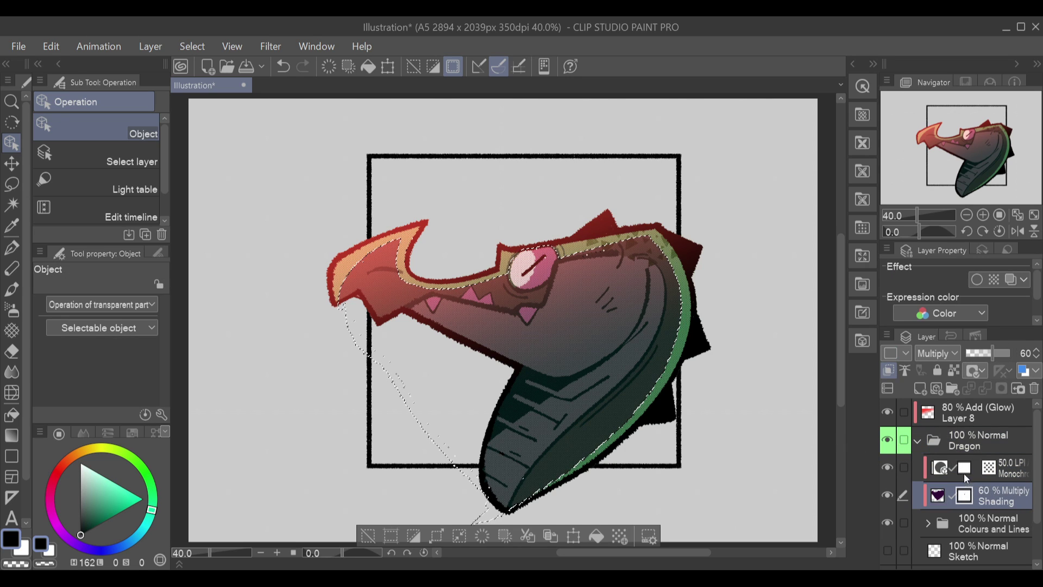
pyautogui.click(964, 475)
pyautogui.click(967, 491)
pyautogui.click(416, 536)
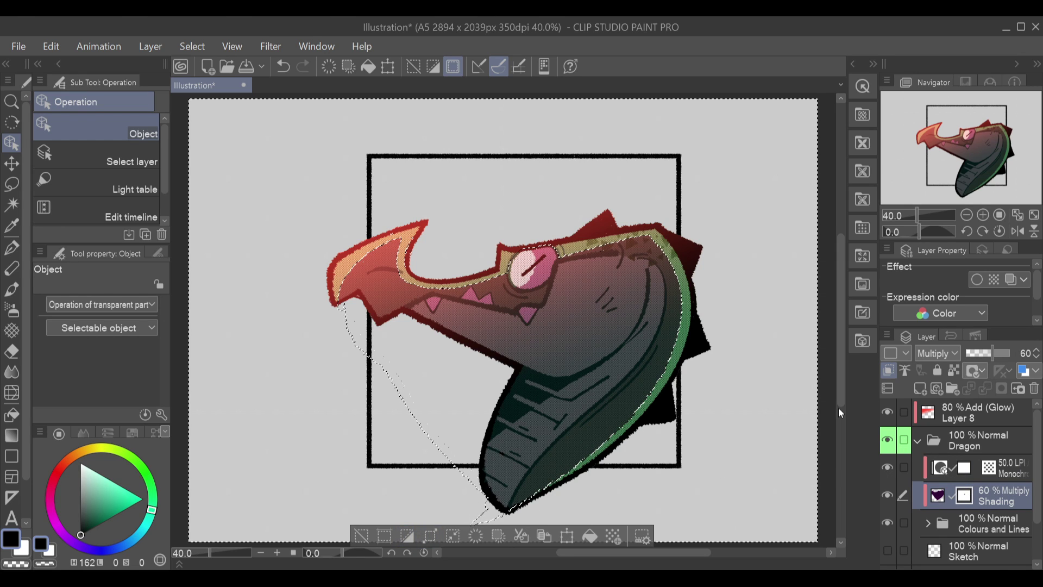
pyautogui.click(963, 471)
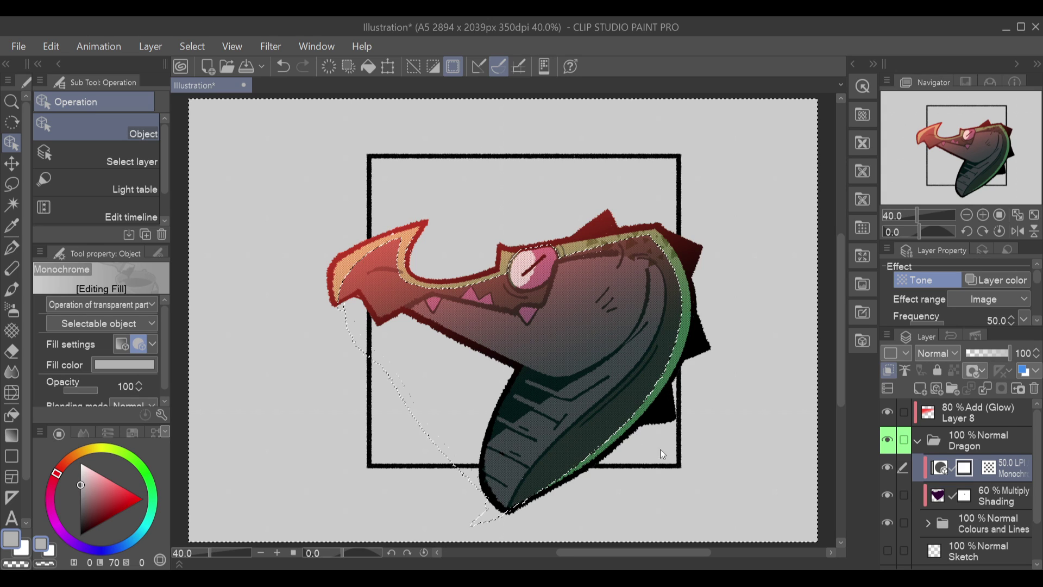
pyautogui.press('Delete')
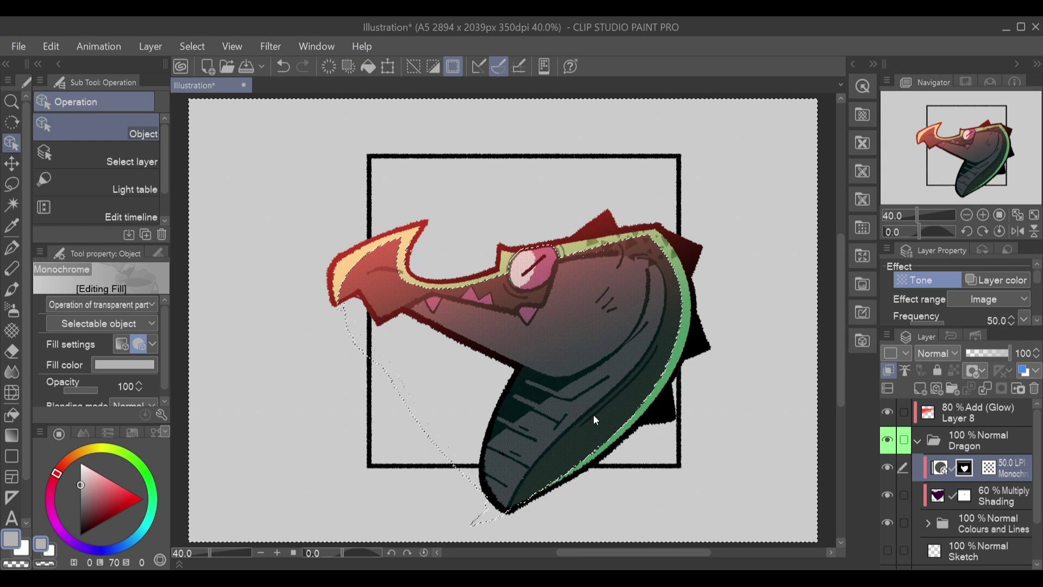
# - Clear the selection and hide the Shading layer so only the monochrome tone shades the dragon
pyautogui.click(985, 498)
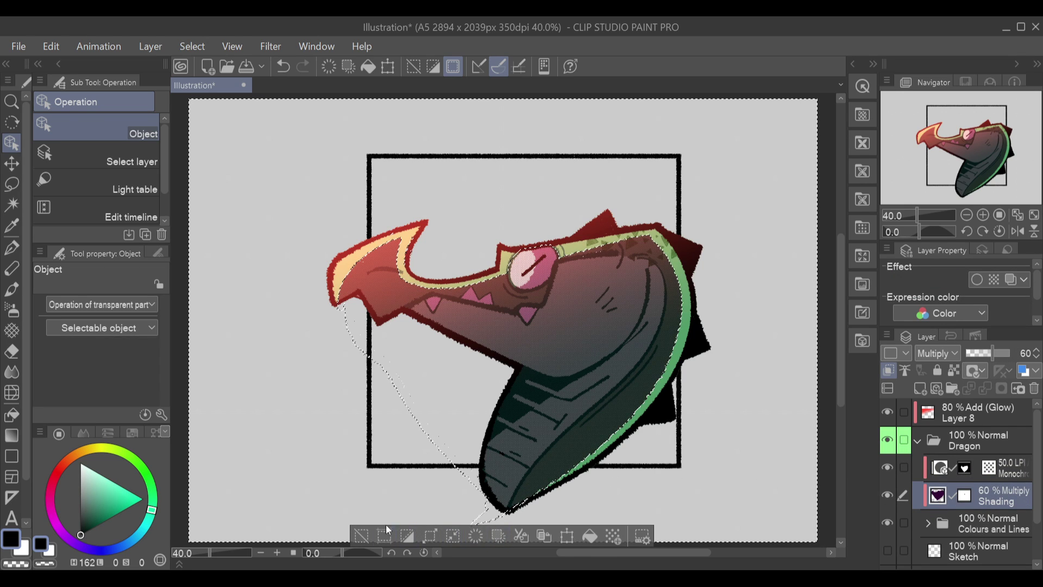
pyautogui.click(363, 536)
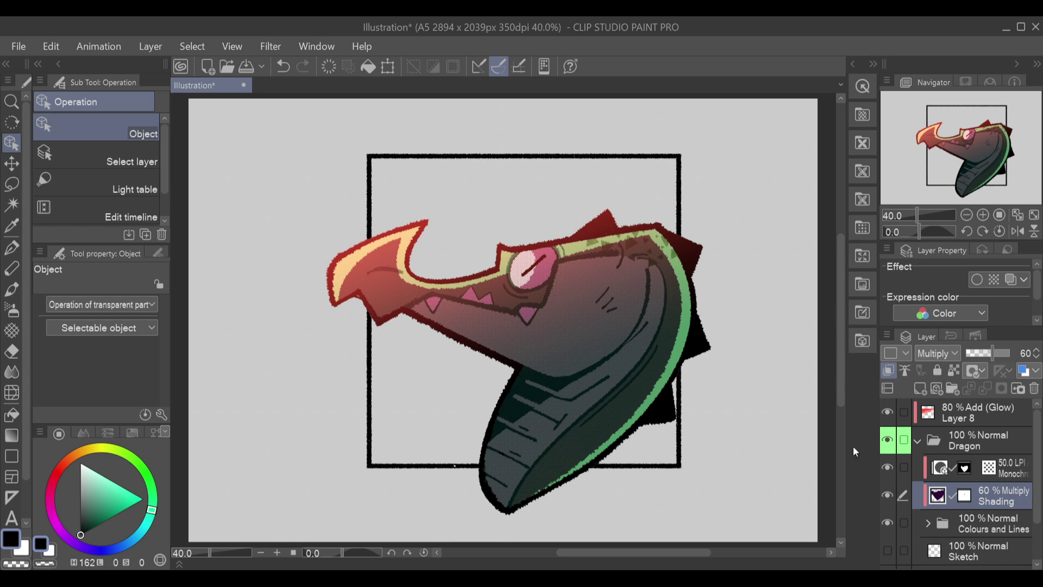
pyautogui.click(889, 495)
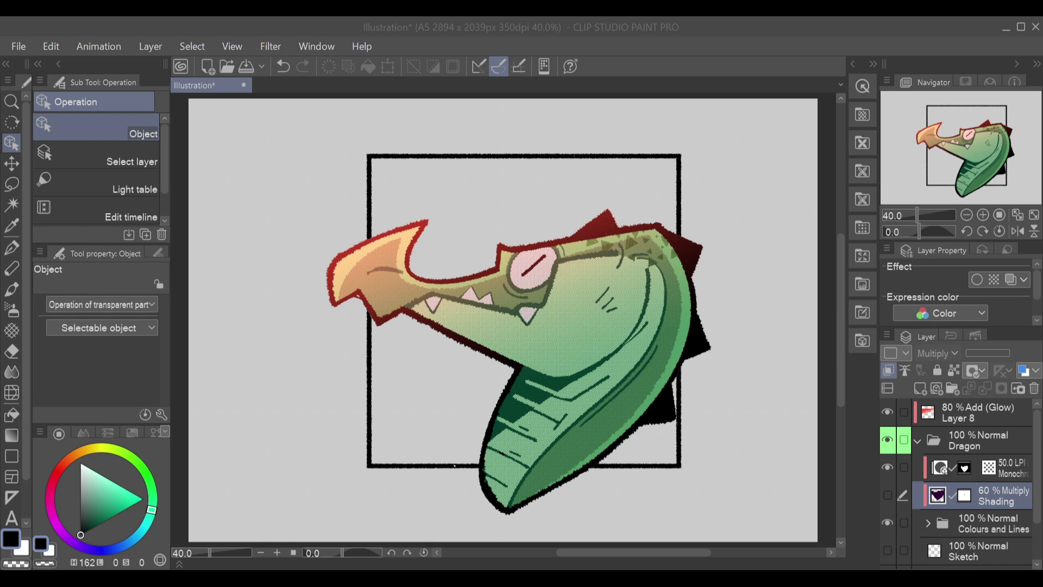
# - Add the 55.0 LPI / 20% Circle Monochrome tone from the monochromatic pattern materials above the Shading layer in the Dragon folder
pyautogui.click(863, 171)
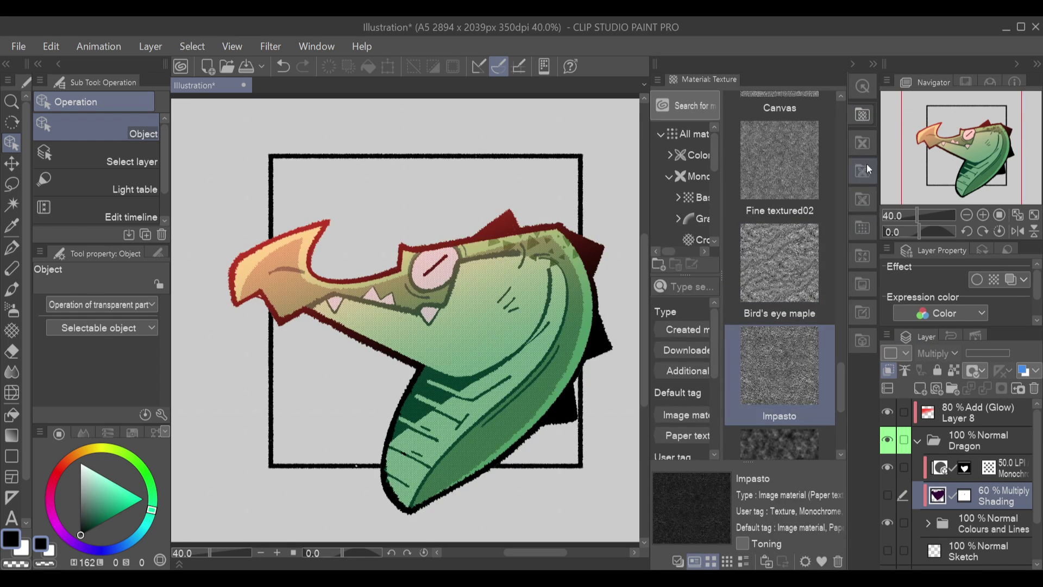
pyautogui.click(865, 150)
pyautogui.moveTo(780, 343); pyautogui.dragTo(493, 390)
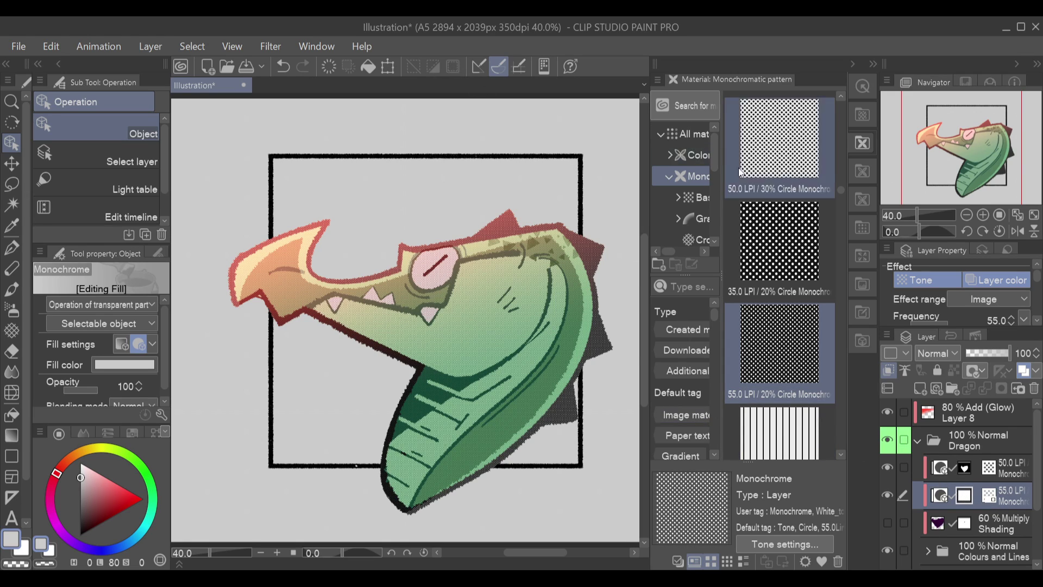
pyautogui.click(864, 142)
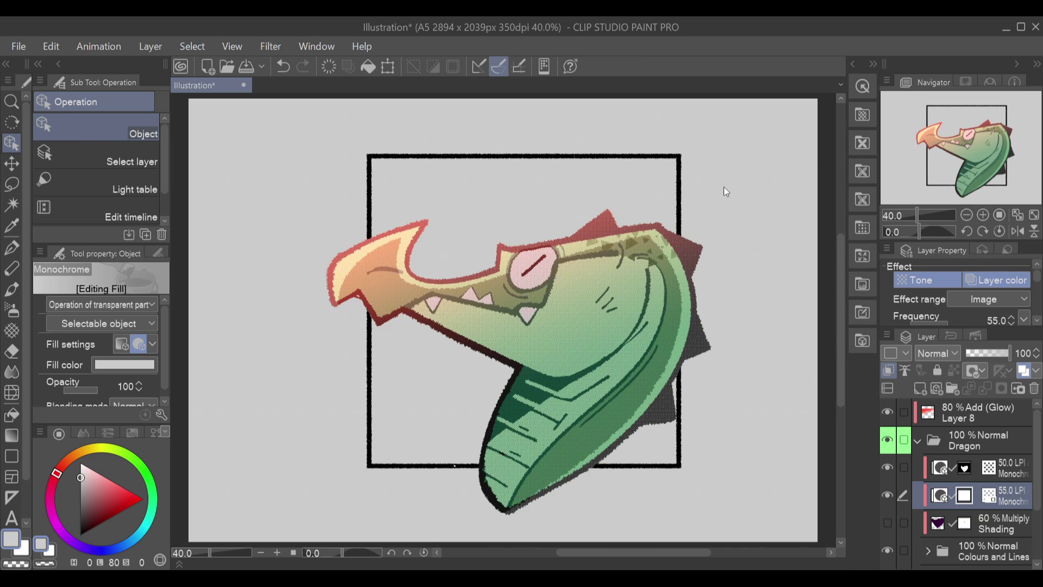
# - Mask the 55.0 LPI tone to the Shading layer's painted shape by clearing the inverted selection from the tone's mask
pyautogui.click(965, 526)
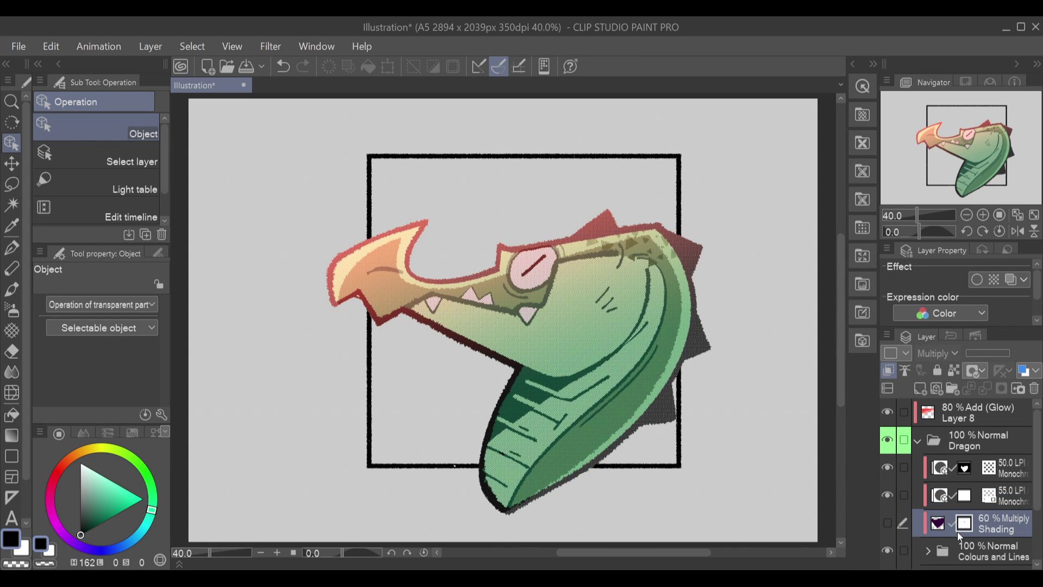
pyautogui.keyDown('ctrl'); pyautogui.click(936, 527); pyautogui.keyUp('ctrl')
pyautogui.click(966, 498)
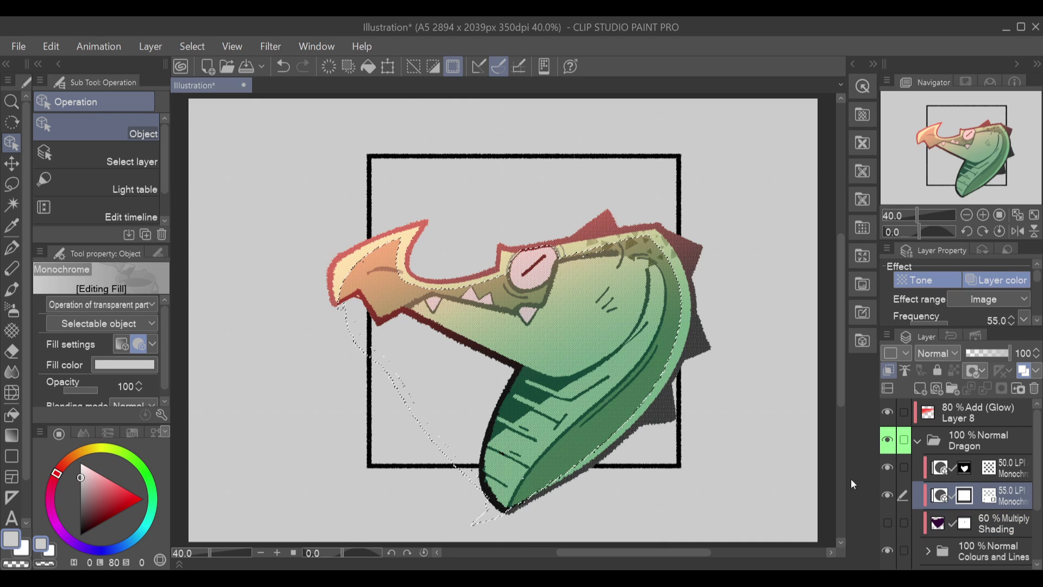
pyautogui.click(972, 521)
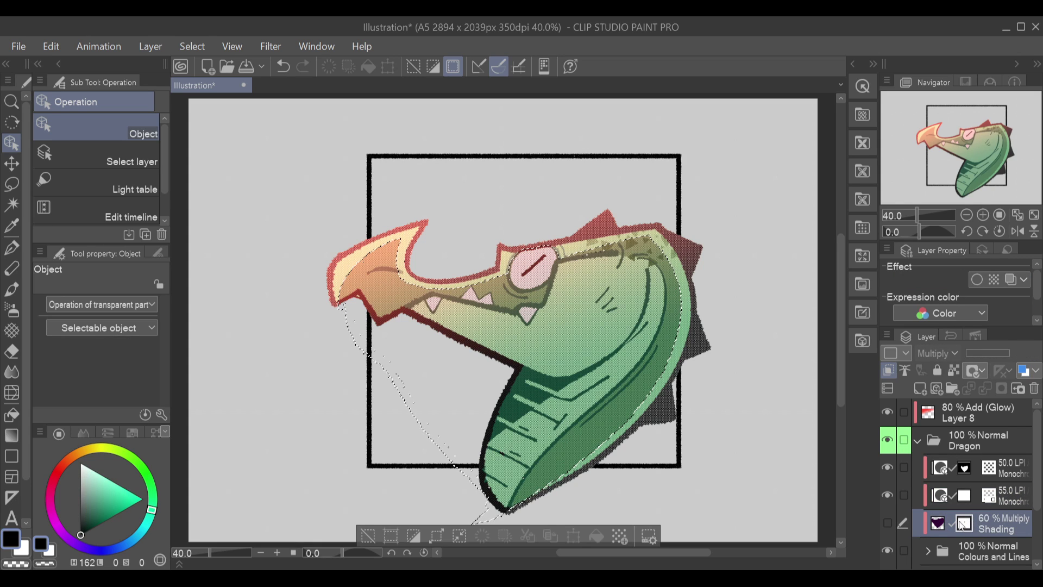
pyautogui.click(416, 537)
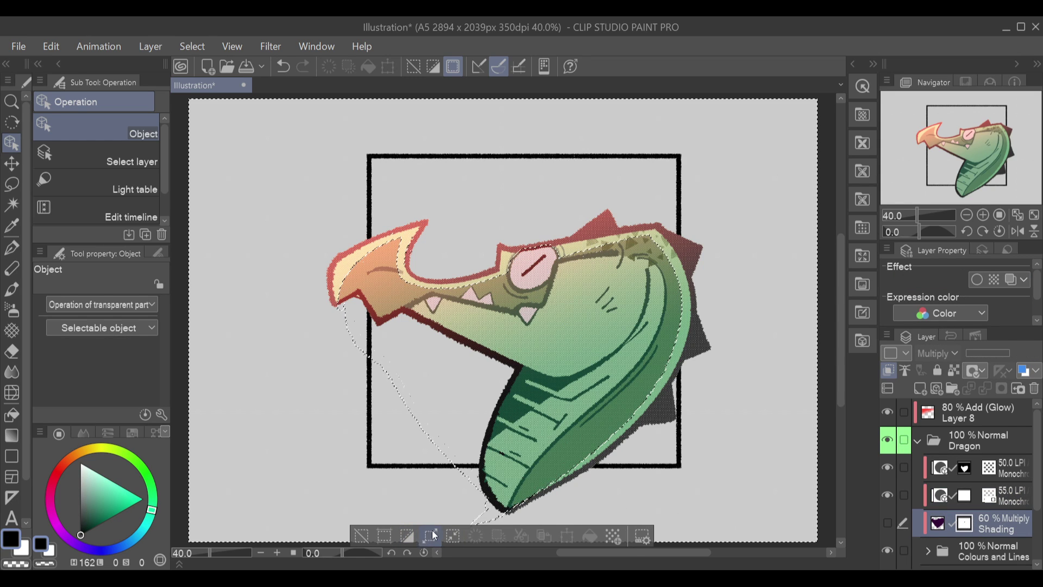
pyautogui.click(970, 496)
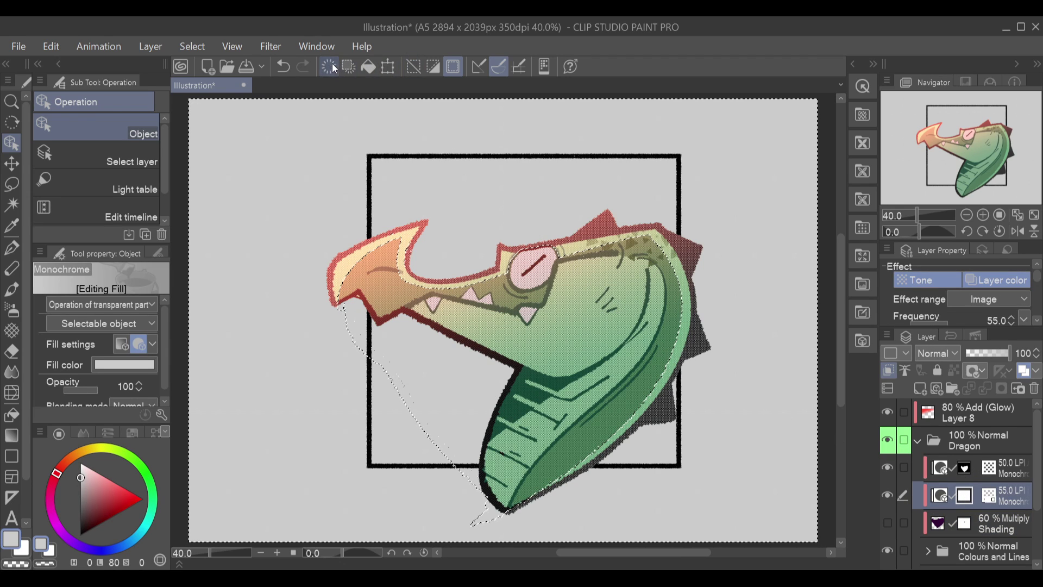
pyautogui.press('Delete')
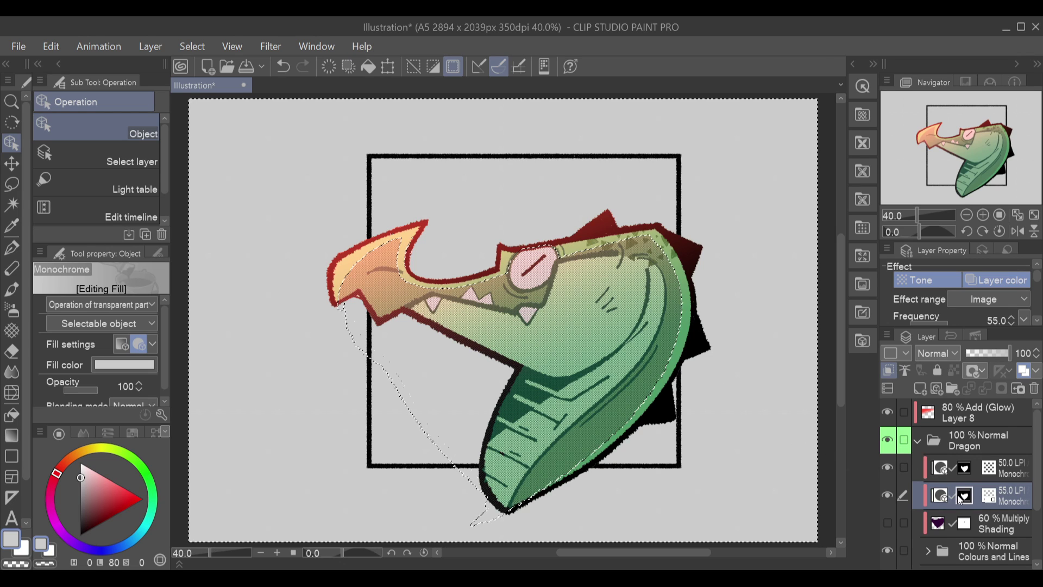
# - Preview the artwork without the 50.0 LPI tone, hide the 55.0 LPI tone and clear the selection
pyautogui.click(888, 467)
pyautogui.click(888, 467)
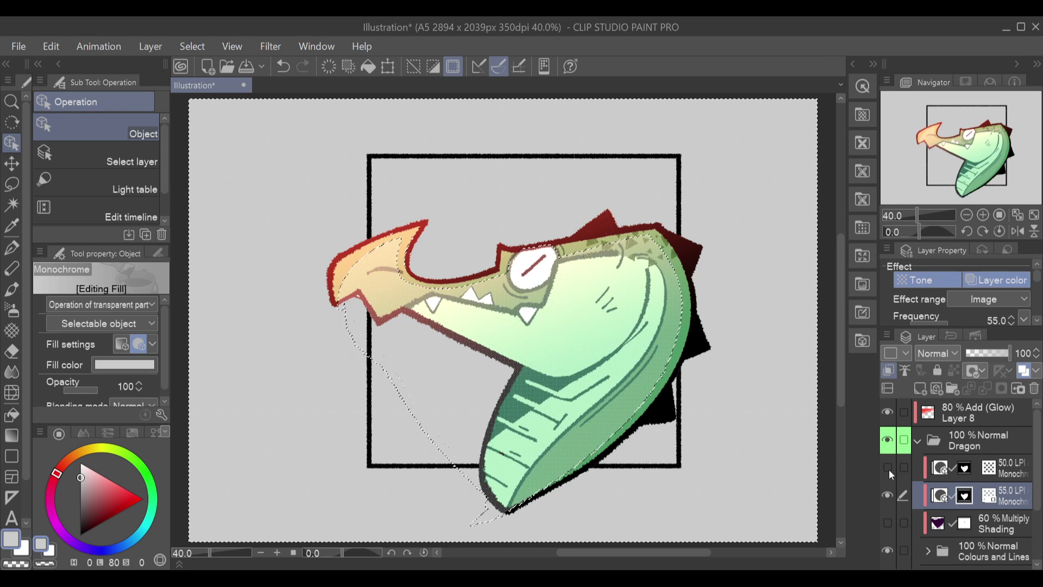
pyautogui.click(888, 494)
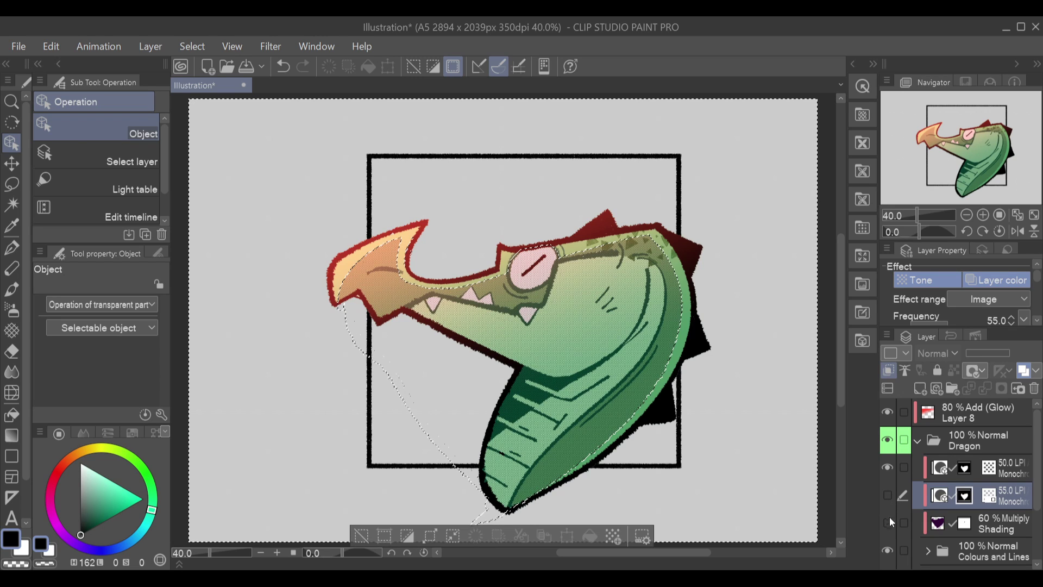
pyautogui.click(360, 538)
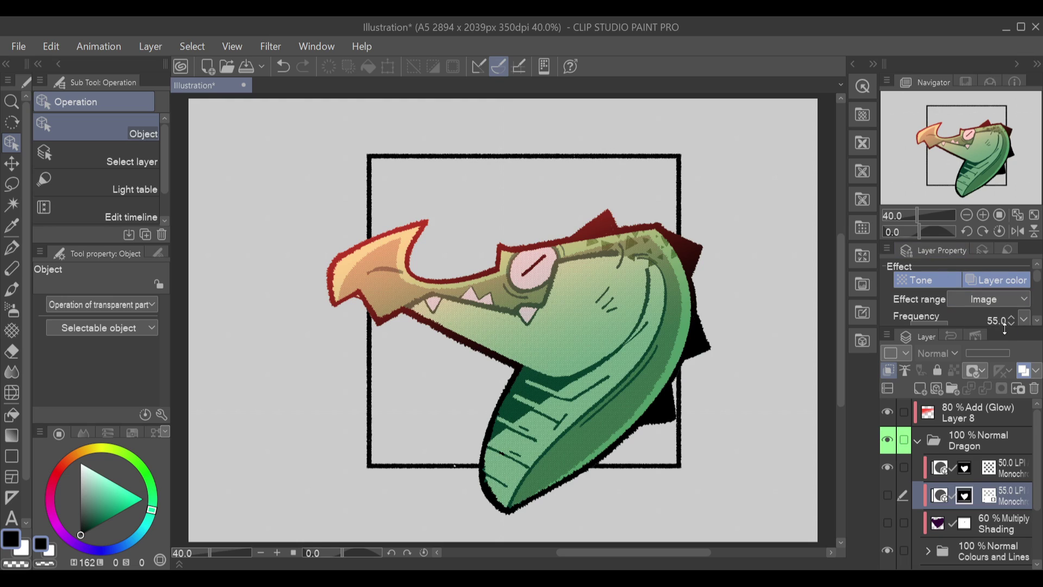
# - Bring up the 55.0 LPI tone's frequency and density properties alongside the monochromatic pattern materials
pyautogui.scroll(-1, 1033, 322)
pyautogui.scroll(-2, 1036, 324)
pyautogui.click(1037, 323)
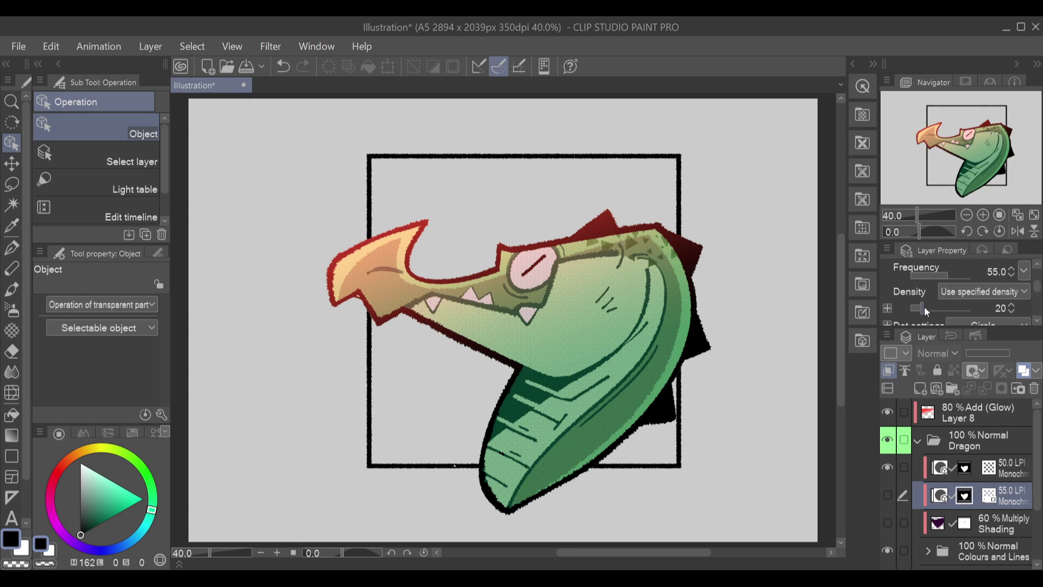
pyautogui.click(869, 228)
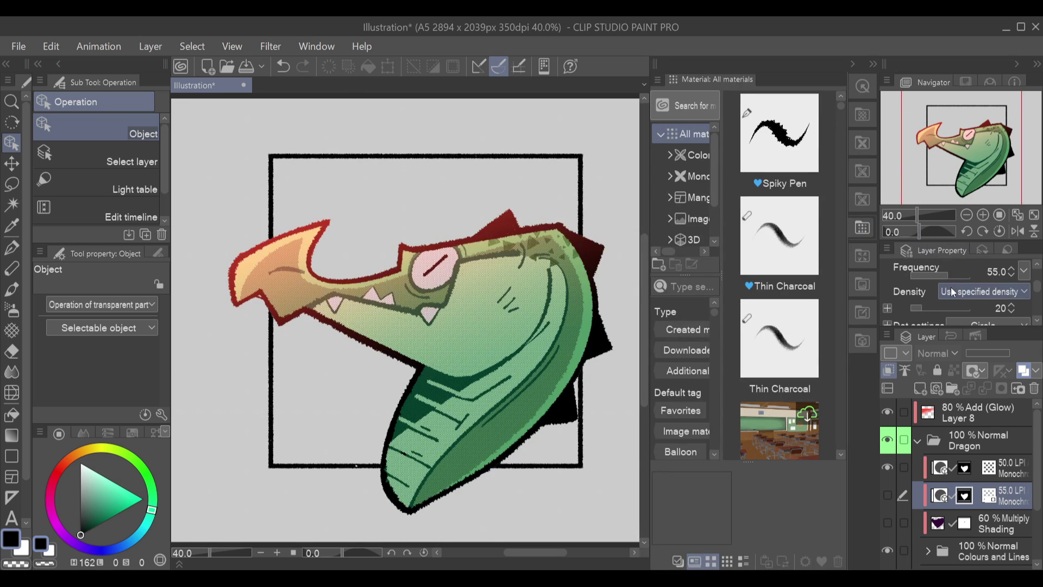
pyautogui.click(867, 160)
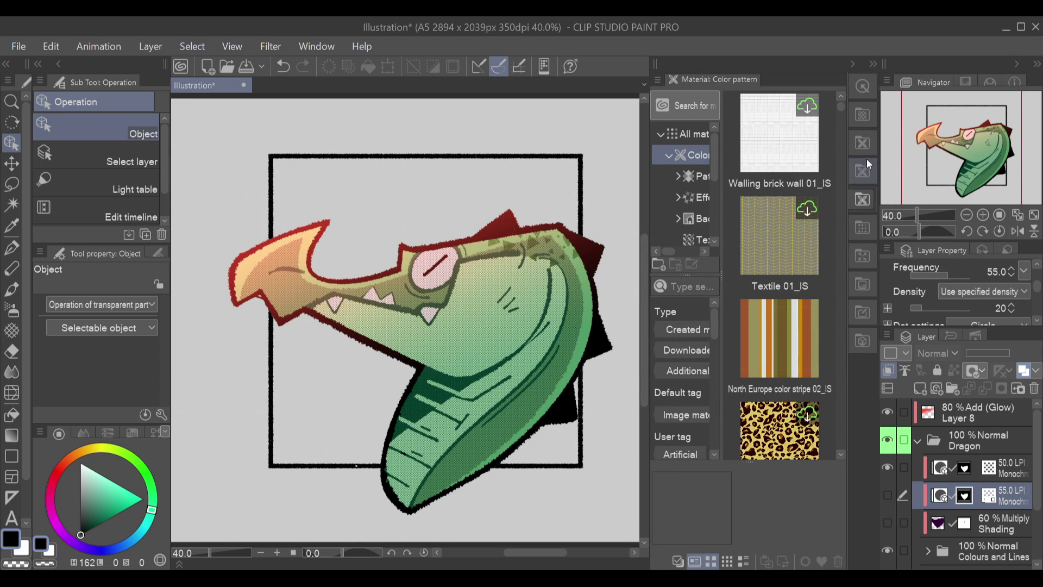
pyautogui.click(863, 143)
pyautogui.click(1012, 308)
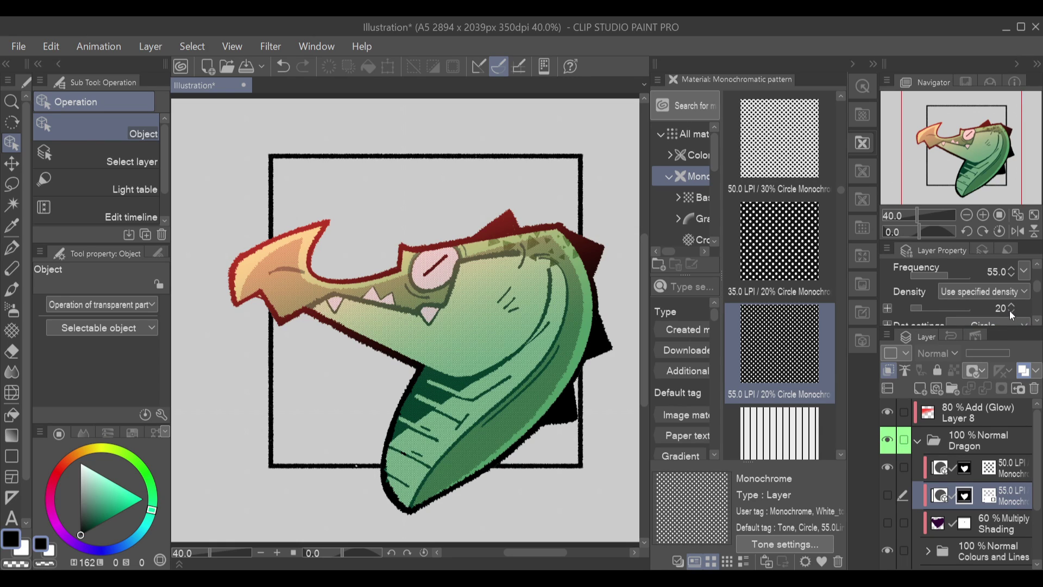
pyautogui.moveTo(928, 308); pyautogui.dragTo(943, 305)
pyautogui.click(956, 309)
pyautogui.write('10')
pyautogui.press('Return')
pyautogui.click(1011, 306)
pyautogui.scroll(-2, 1036, 325)
pyautogui.scroll(3, 1036, 309)
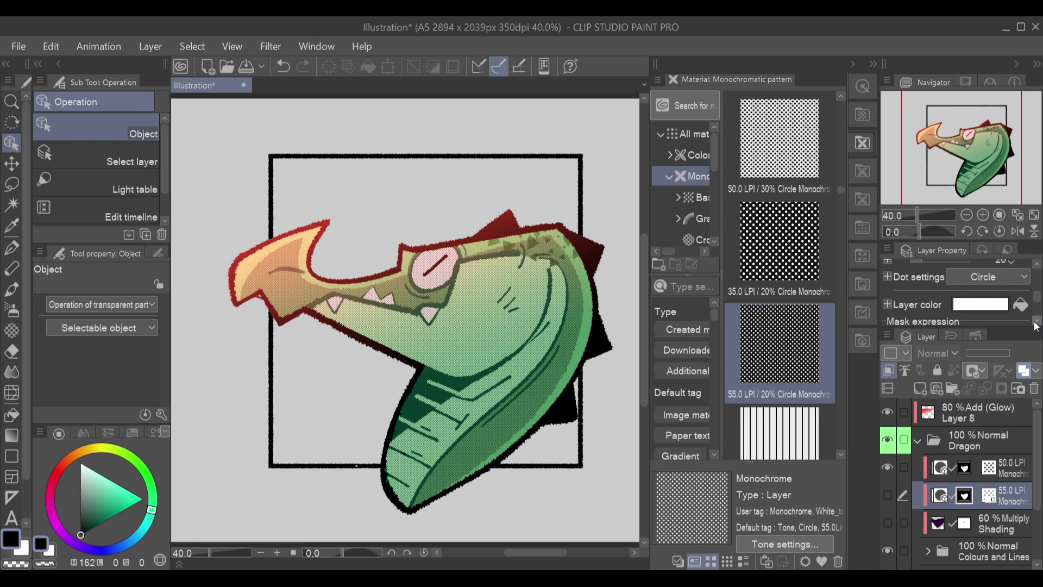
# - Set the hidden 55.0 LPI tone's frequency to 30.0
pyautogui.click(962, 320)
pyautogui.moveTo(961, 317); pyautogui.dragTo(937, 323)
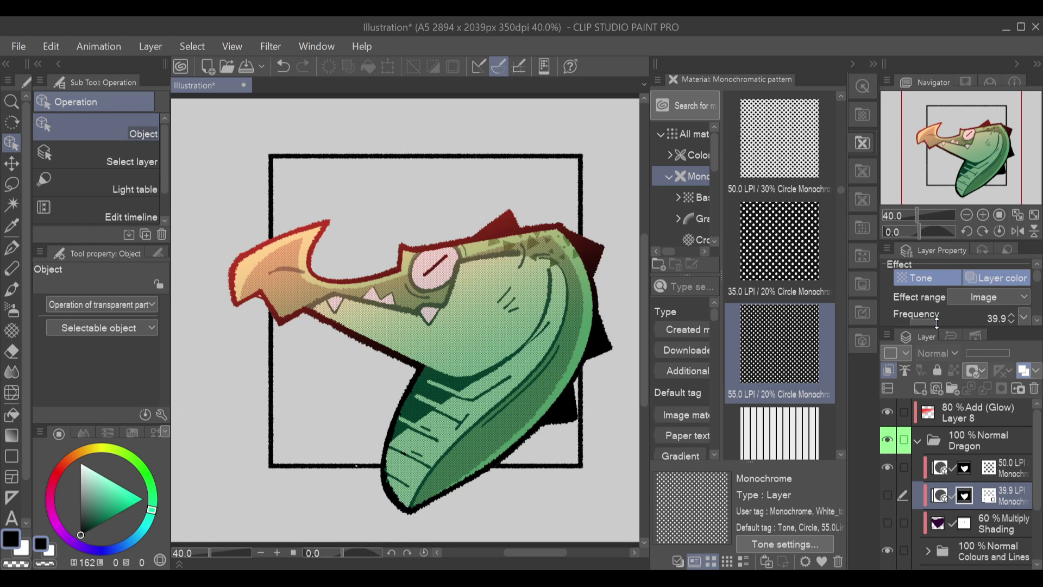
pyautogui.click(1012, 317)
# - Try a density of 83 and the image-colour density option on the hidden tone, and undo the density option change
pyautogui.click(1037, 323)
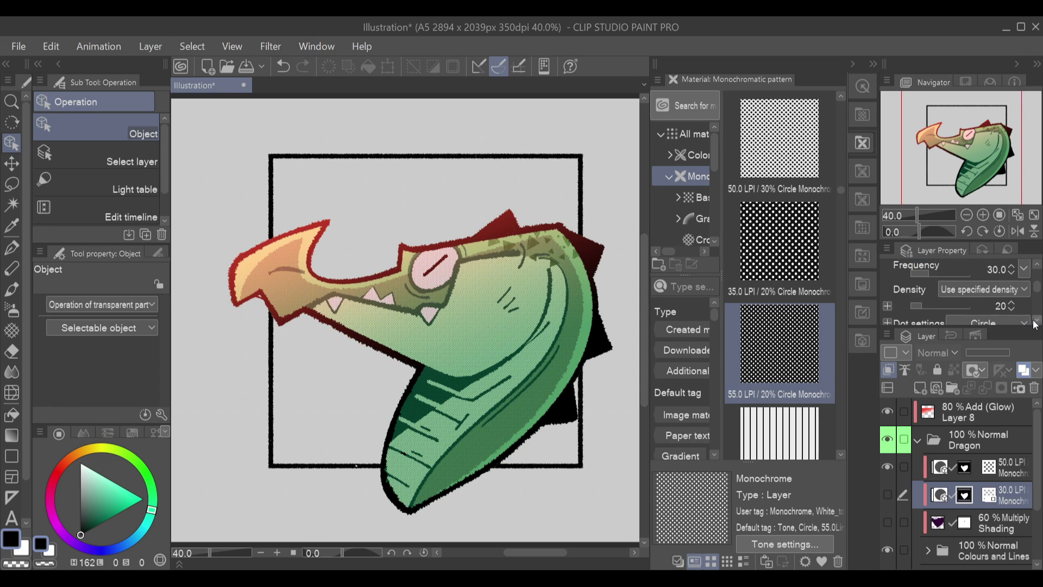
pyautogui.moveTo(927, 306); pyautogui.dragTo(961, 307)
pyautogui.click(1005, 289)
pyautogui.click(1004, 309)
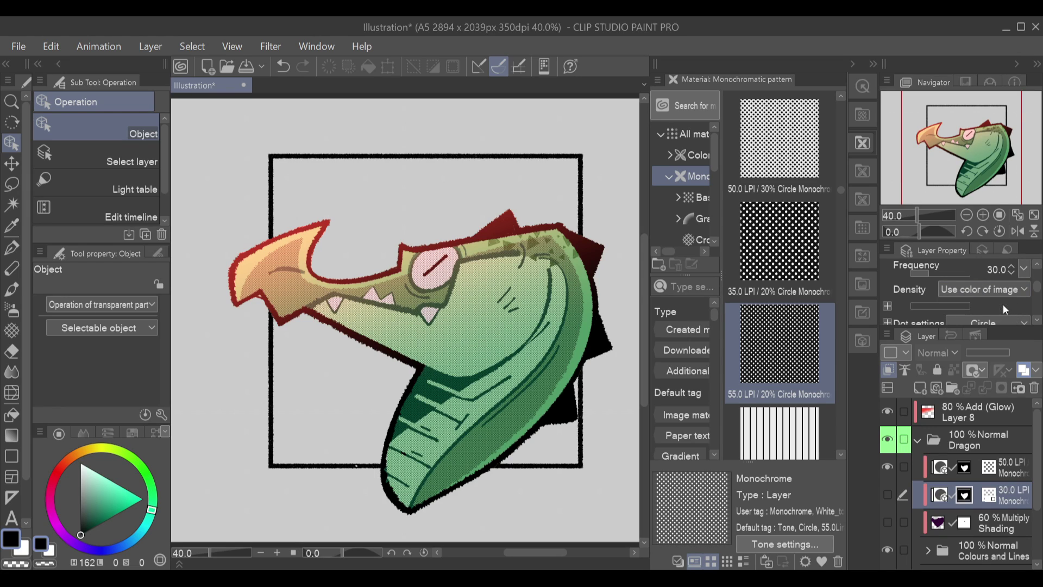
pyautogui.click(984, 289)
pyautogui.click(979, 324)
pyautogui.hotkey('ctrl', 'z')
pyautogui.hotkey('ctrl', 'z')
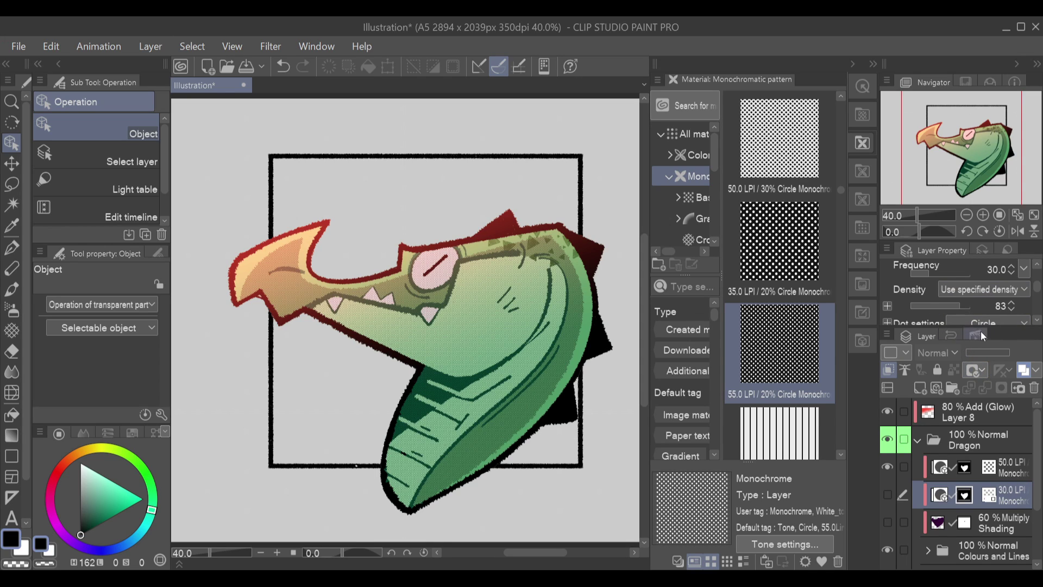
# - Set the hidden tone's specified density to 64
pyautogui.moveTo(957, 304); pyautogui.dragTo(934, 305)
pyautogui.click(945, 305)
# - Try black as the hidden tone's layer colour and undo the colour change
pyautogui.click(1035, 322)
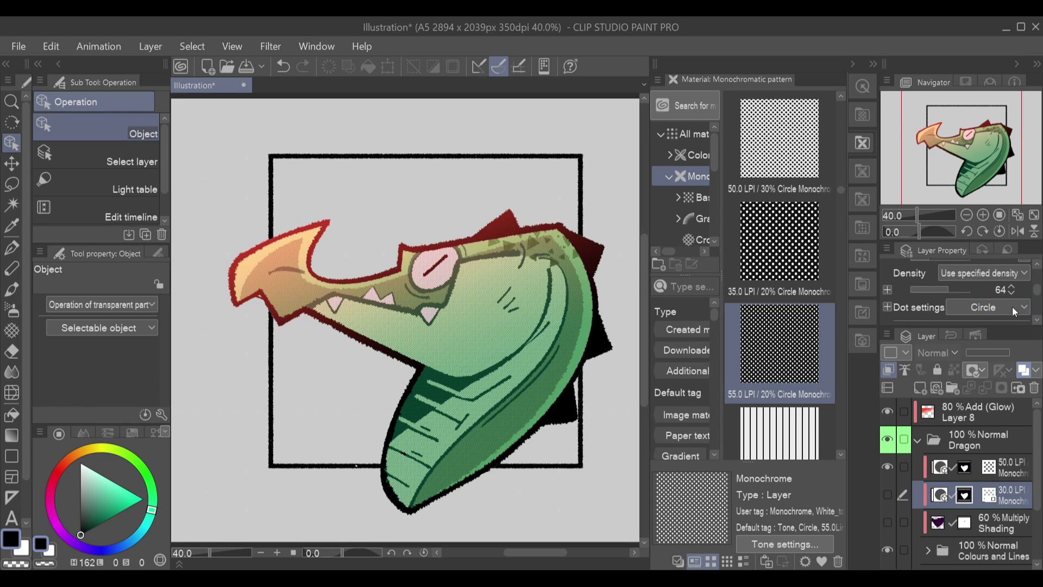
pyautogui.click(1034, 322)
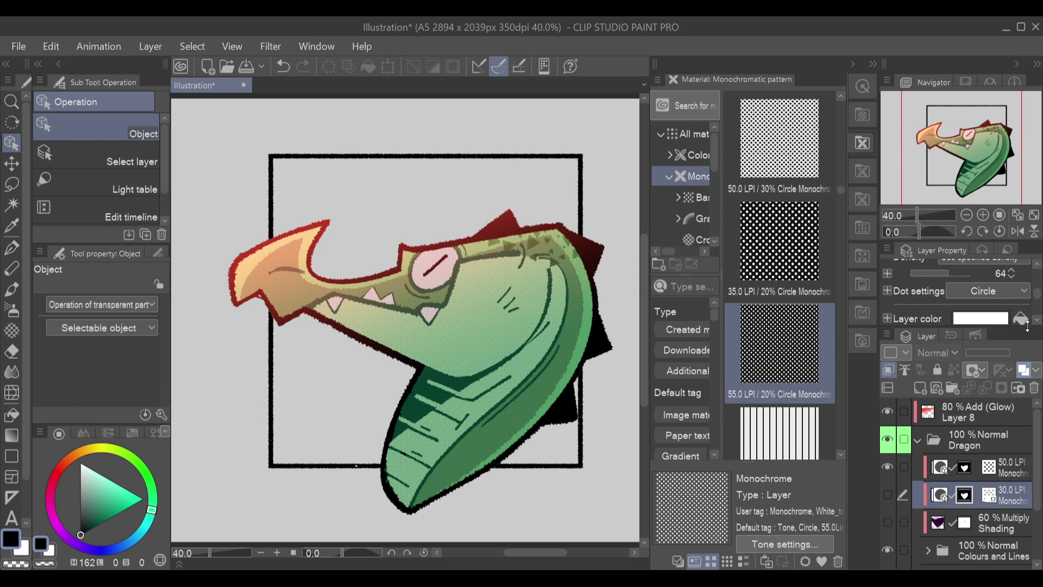
pyautogui.click(1035, 322)
pyautogui.click(1034, 321)
pyautogui.scroll(2, 1032, 303)
pyautogui.scroll(1, 1033, 303)
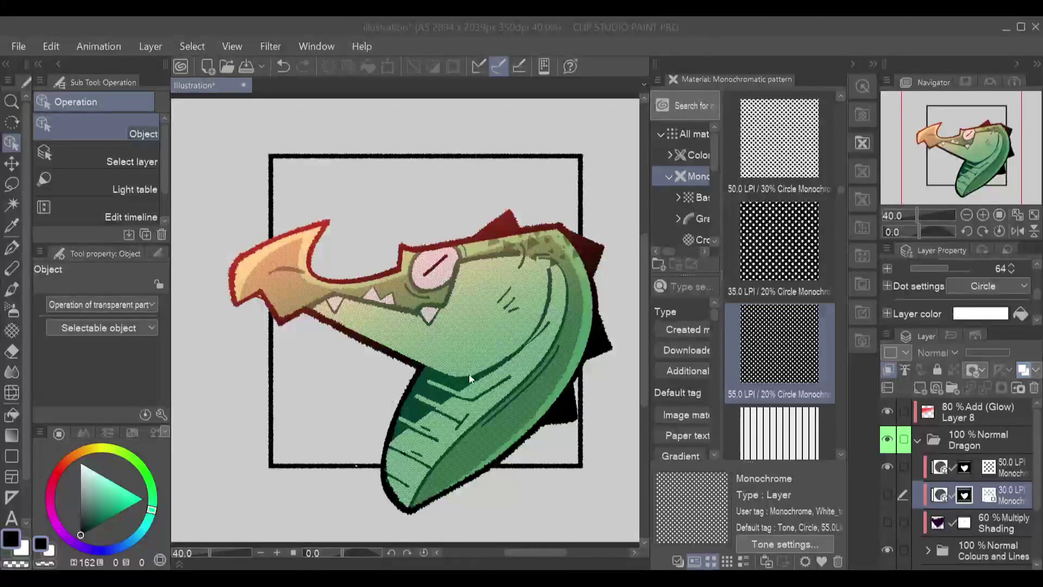
pyautogui.press('Return')
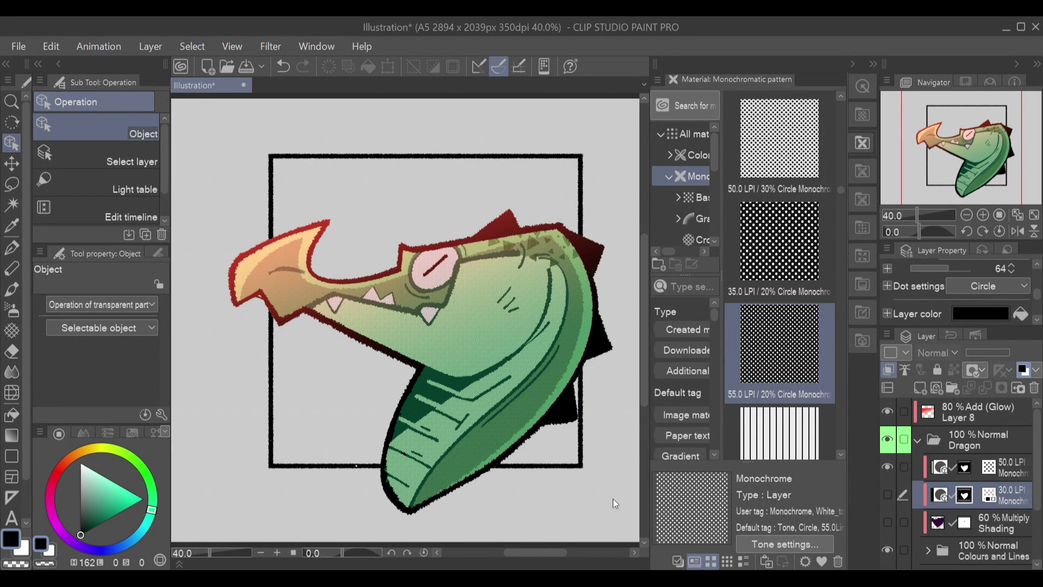
pyautogui.hotkey('ctrl', 'z')
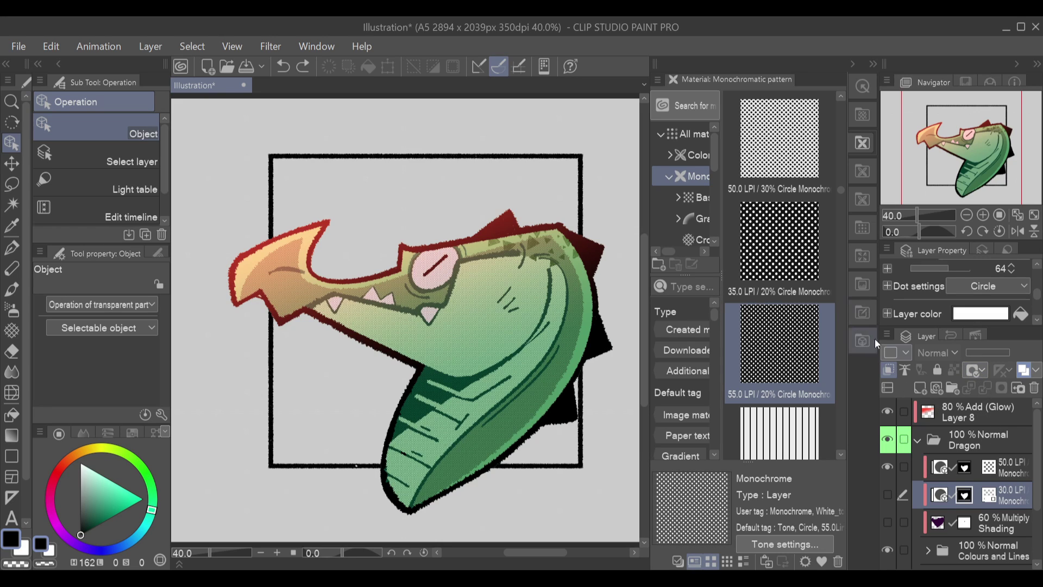
# - Show the Shading layer again
pyautogui.click(887, 522)
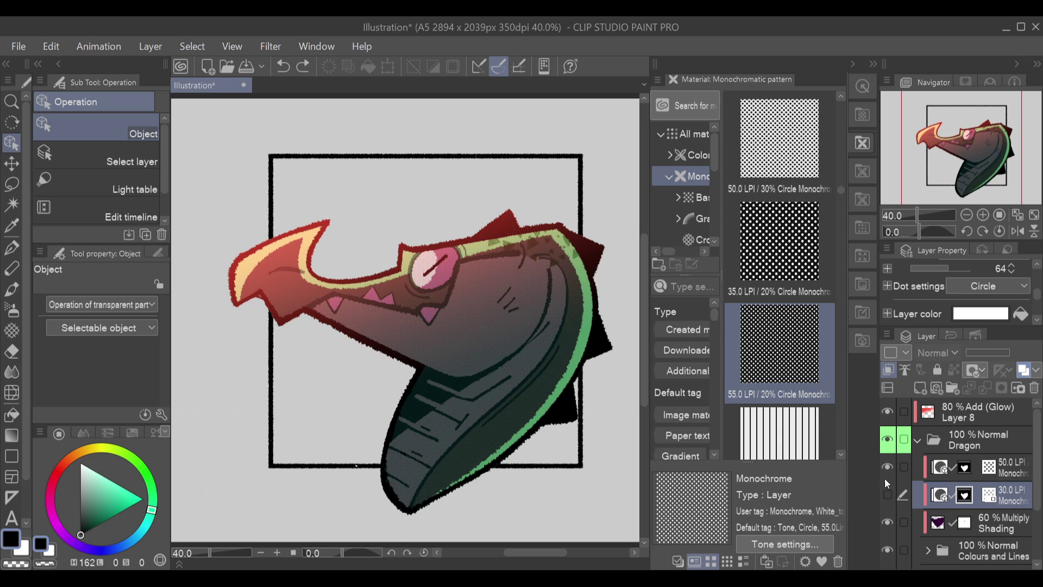
# - Try adding the 30.0 LPI / 20% Circle Monochrome tone over the dragon and undo the addition
pyautogui.moveTo(843, 190); pyautogui.dragTo(842, 175)
pyautogui.moveTo(780, 258); pyautogui.dragTo(557, 323)
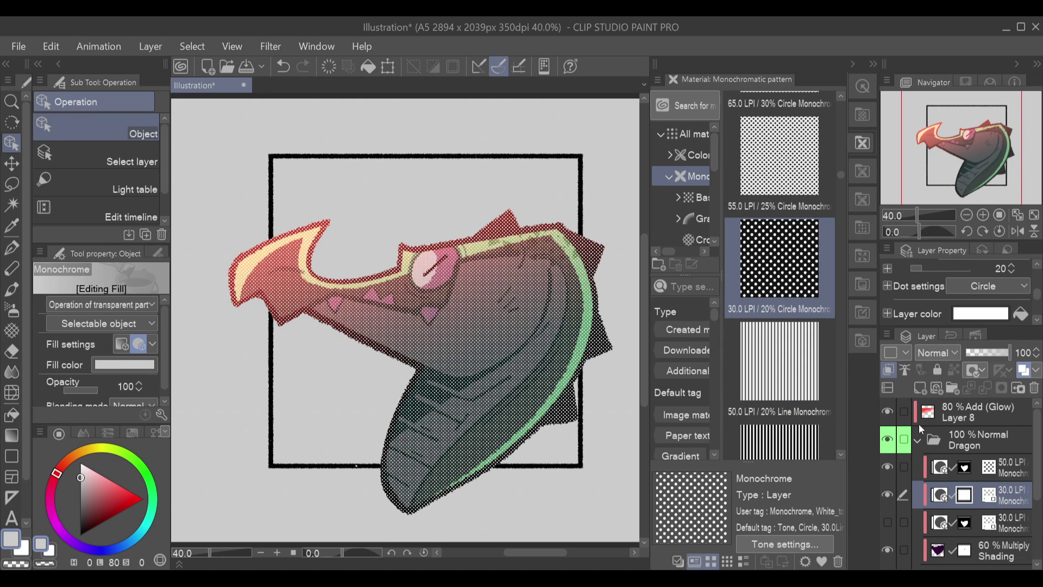
pyautogui.hotkey('ctrl', 'z')
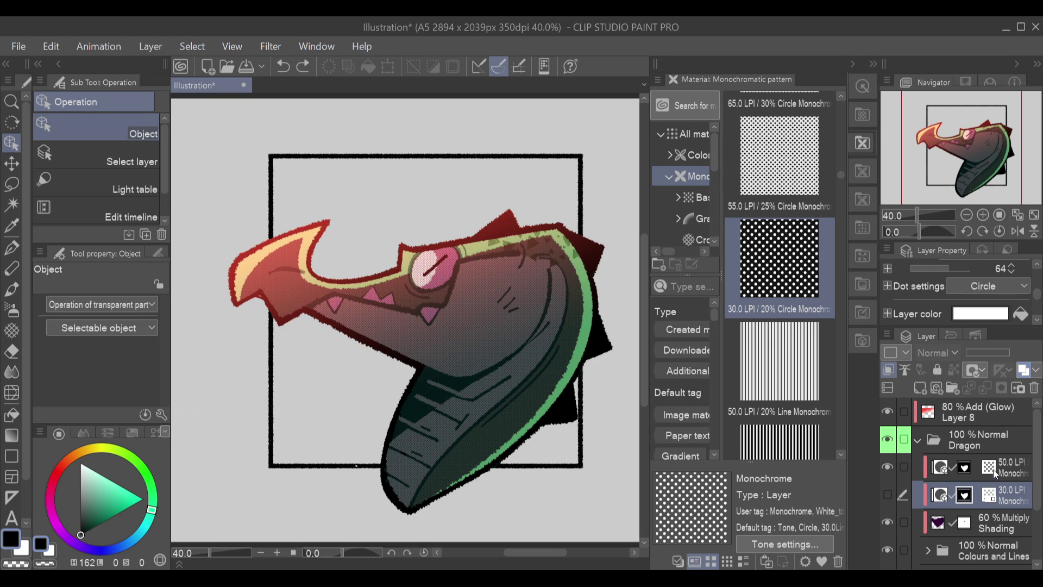
# - Move the Shading layer above both monochrome tones in the Dragon folder and toggle layer visibility to compare the shading
pyautogui.moveTo(977, 526); pyautogui.dragTo(978, 466)
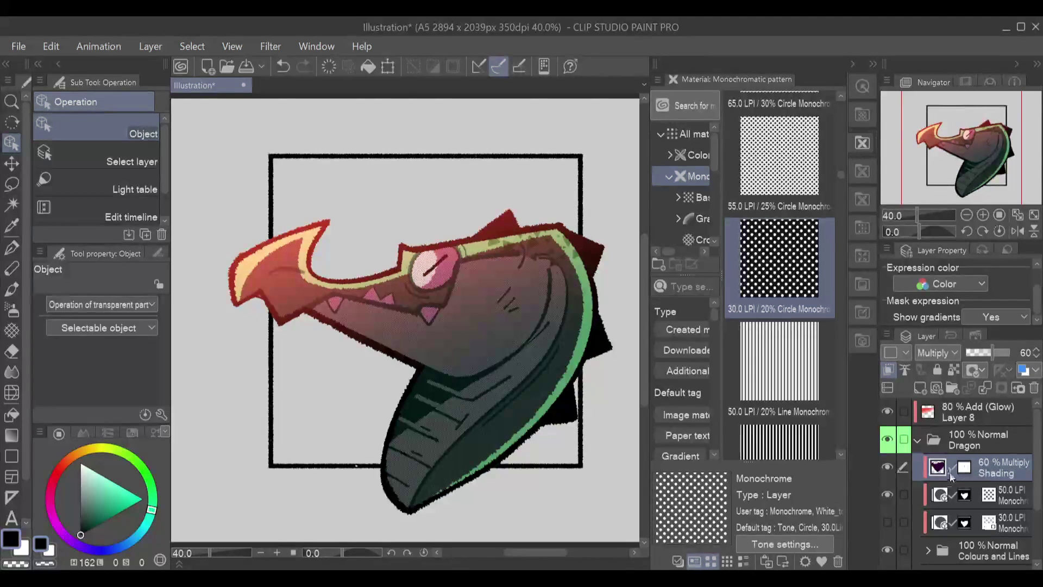
pyautogui.click(889, 496)
pyautogui.click(890, 495)
pyautogui.click(887, 468)
pyautogui.click(886, 467)
pyautogui.click(886, 468)
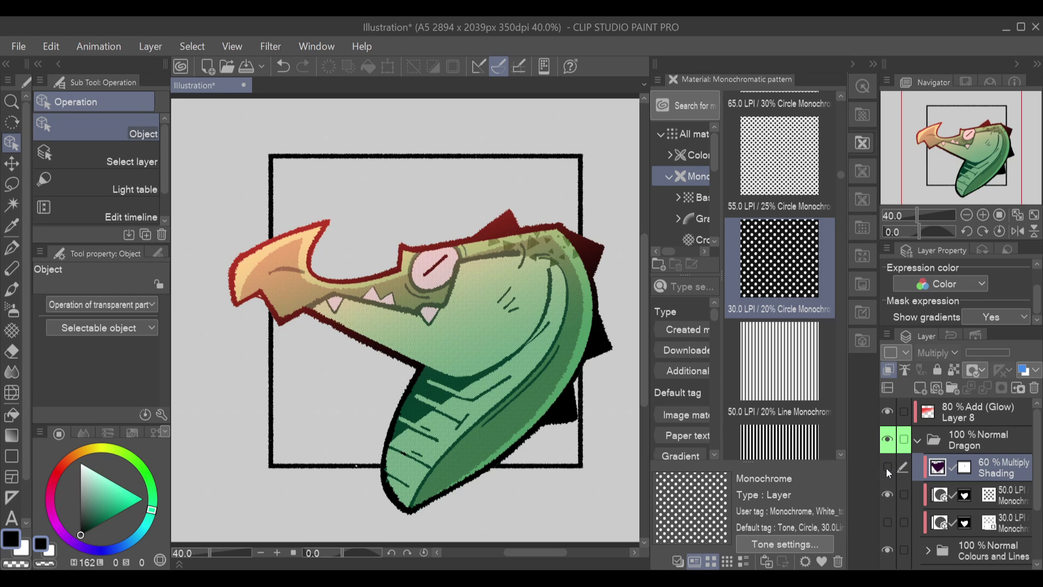
pyautogui.click(887, 467)
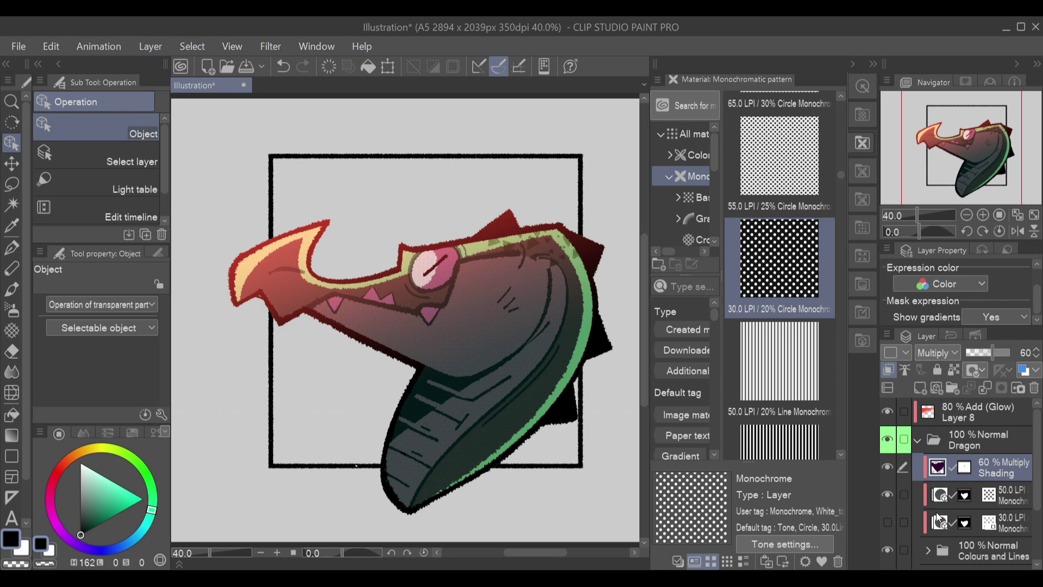
# - Load the Shading layer's mask as a selection, replacing the selection made from its painted pixels
pyautogui.keyDown('ctrl'); pyautogui.click(942, 474); pyautogui.keyUp('ctrl')
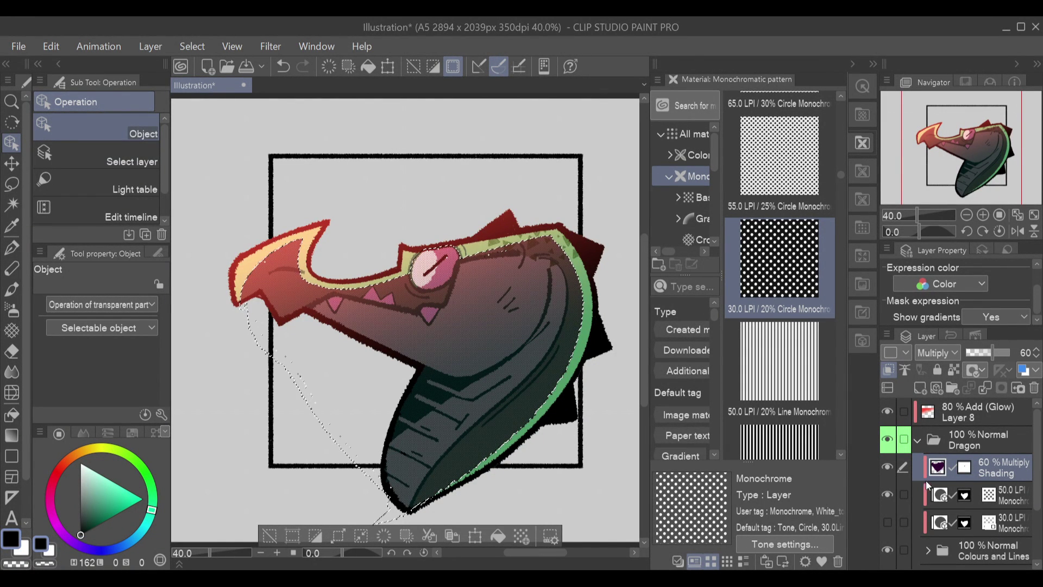
pyautogui.click(966, 472)
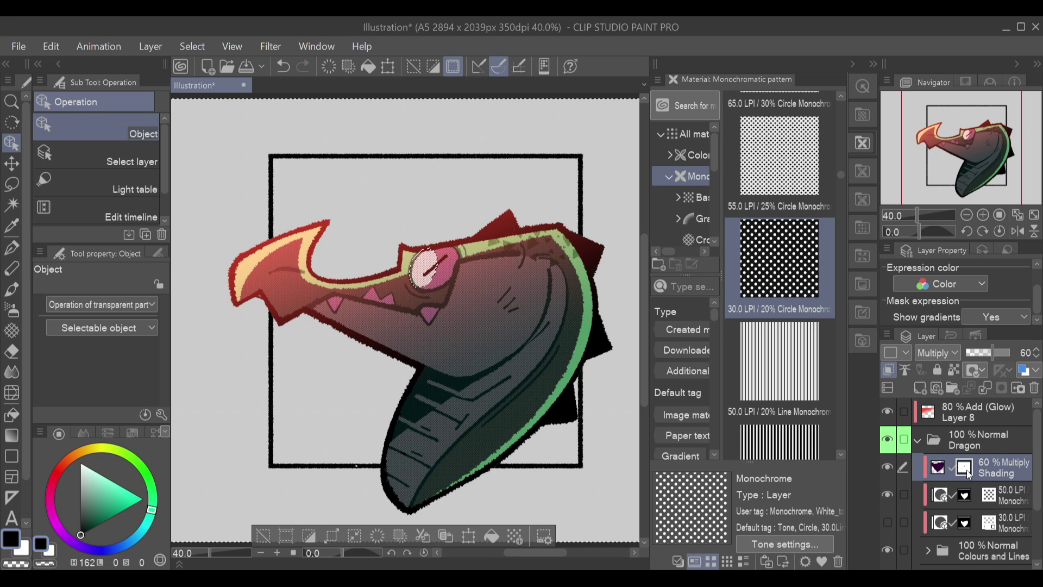
pyautogui.hotkey('ctrl', 'shift', 'i')
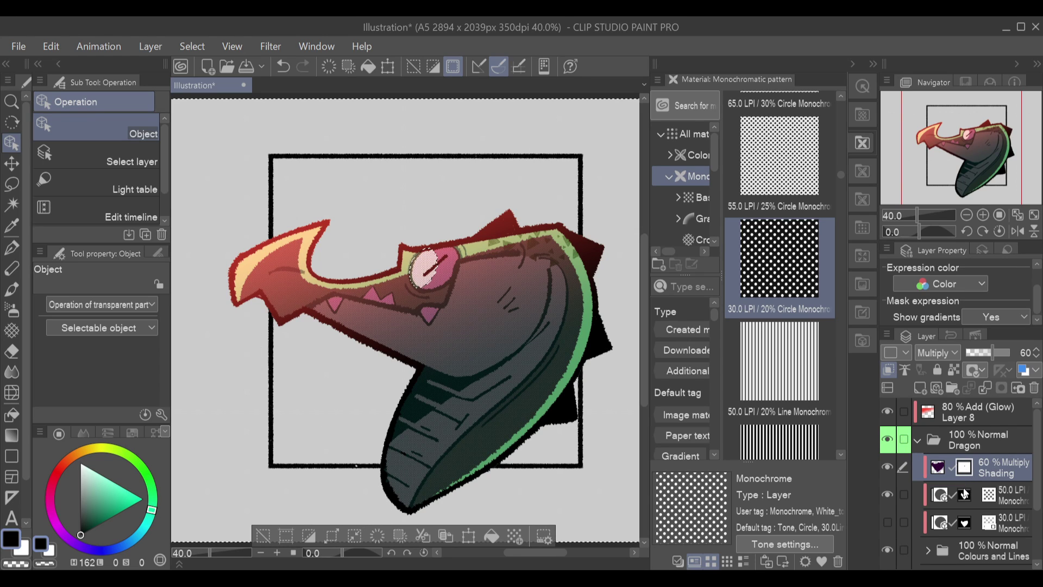
# - Try clearing the selected area from the 50.0 LPI tone's mask and undo the clearing
pyautogui.click(966, 497)
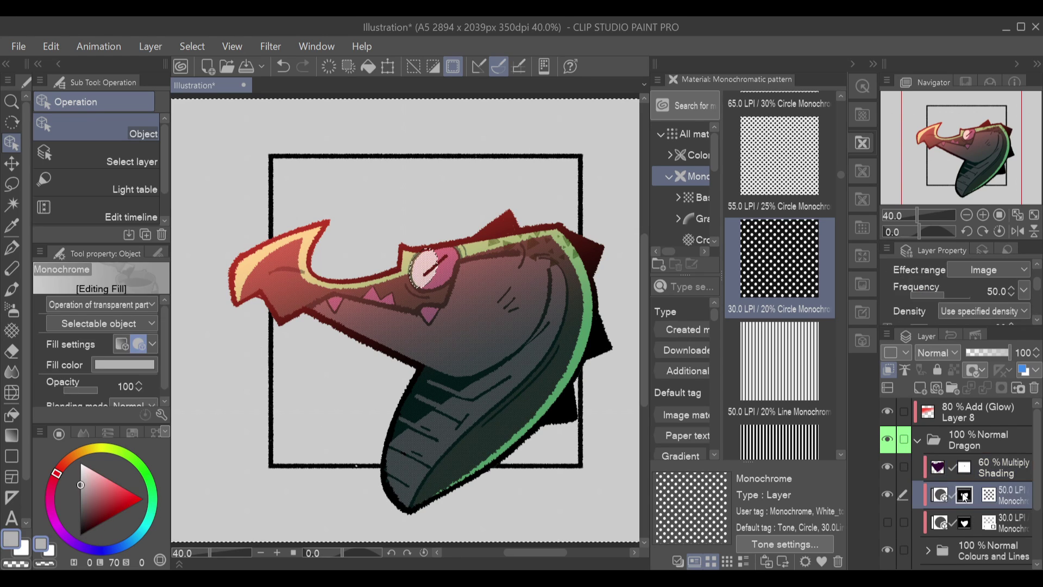
pyautogui.press('Delete')
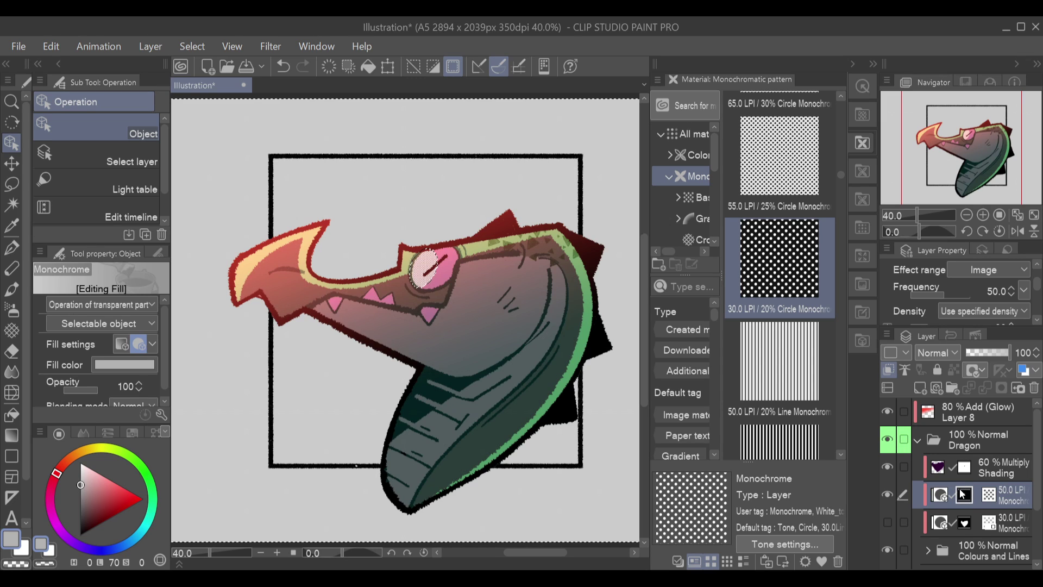
pyautogui.hotkey('ctrl', 'z')
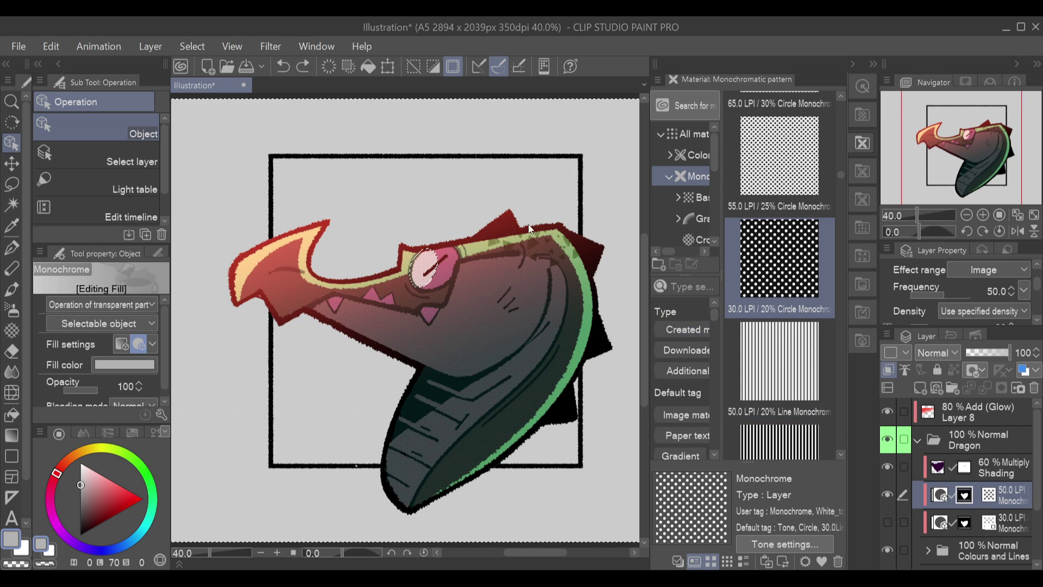
# - Clear the white eye area from the masks of both the 50.0 LPI and 30.0 LPI monochrome tones
pyautogui.click(987, 469)
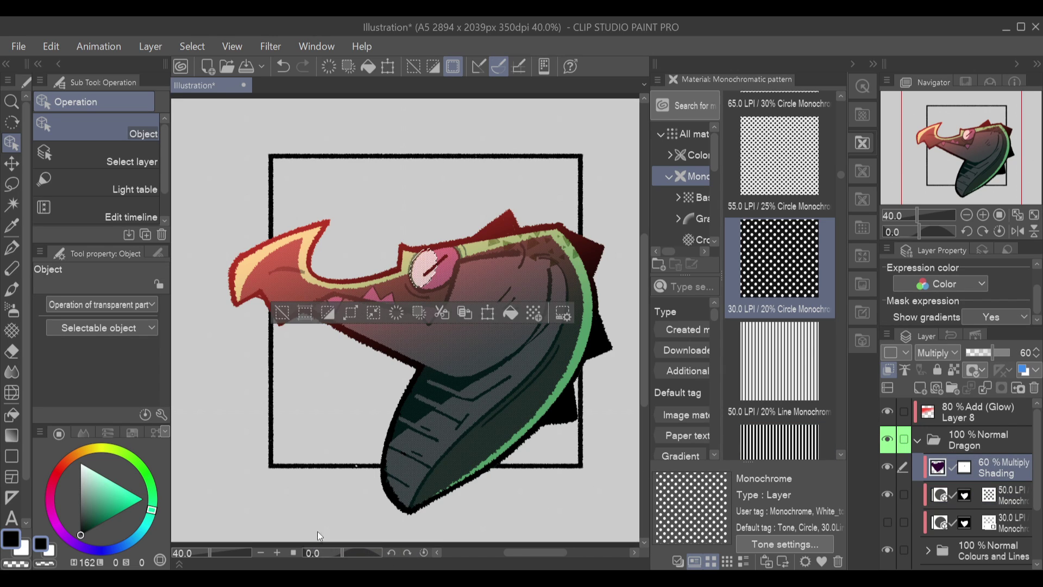
pyautogui.click(970, 503)
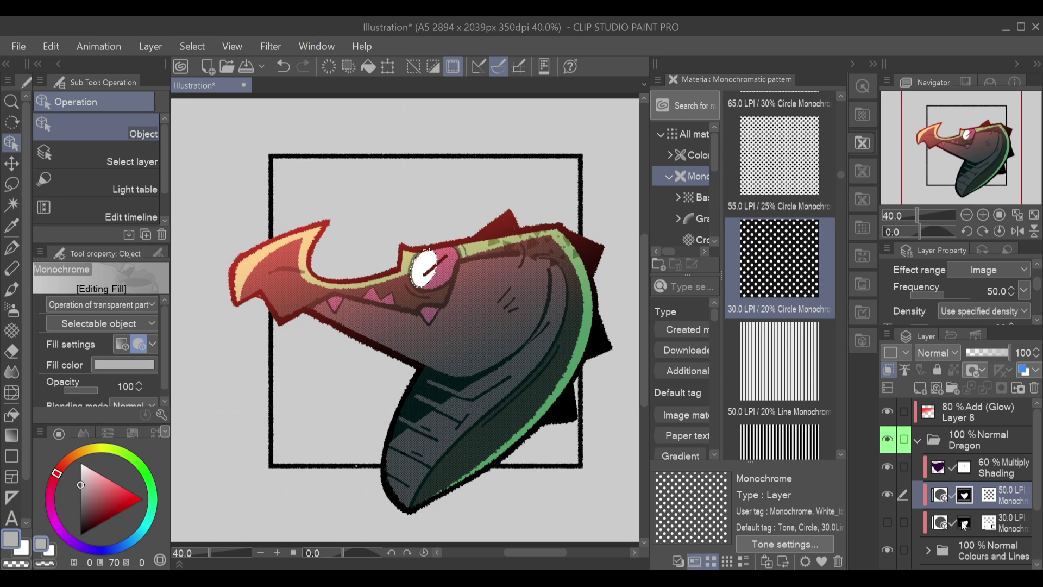
pyautogui.click(964, 524)
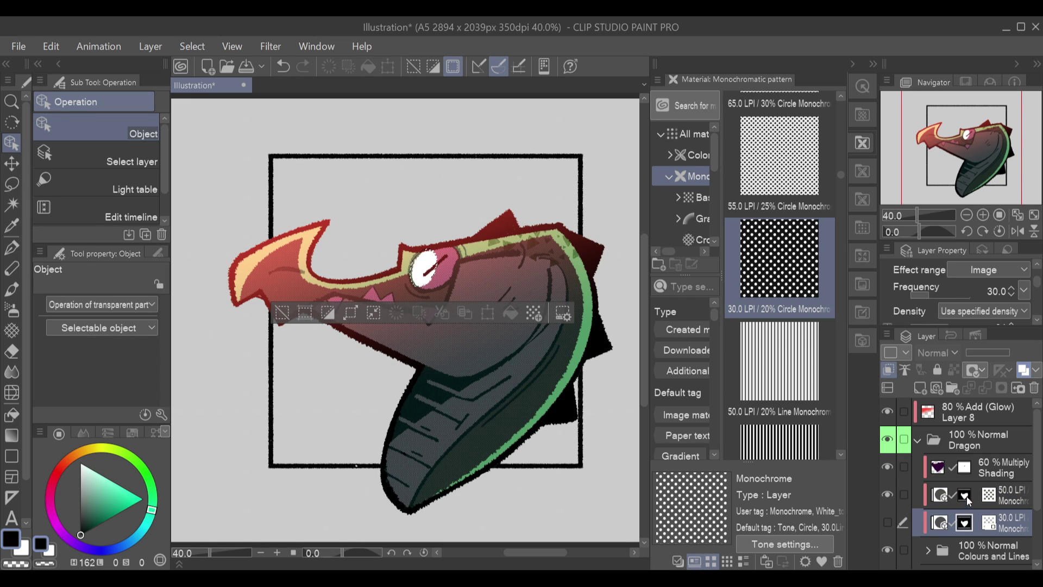
pyautogui.click(970, 503)
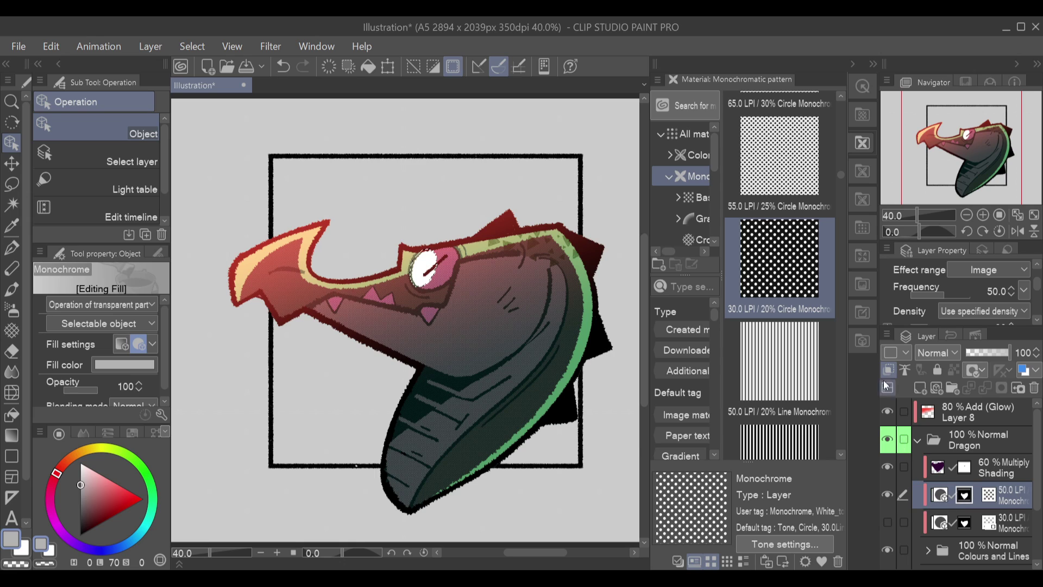
# - Close the monochromatic pattern materials and remove the selection with the Shading layer active
pyautogui.click(864, 143)
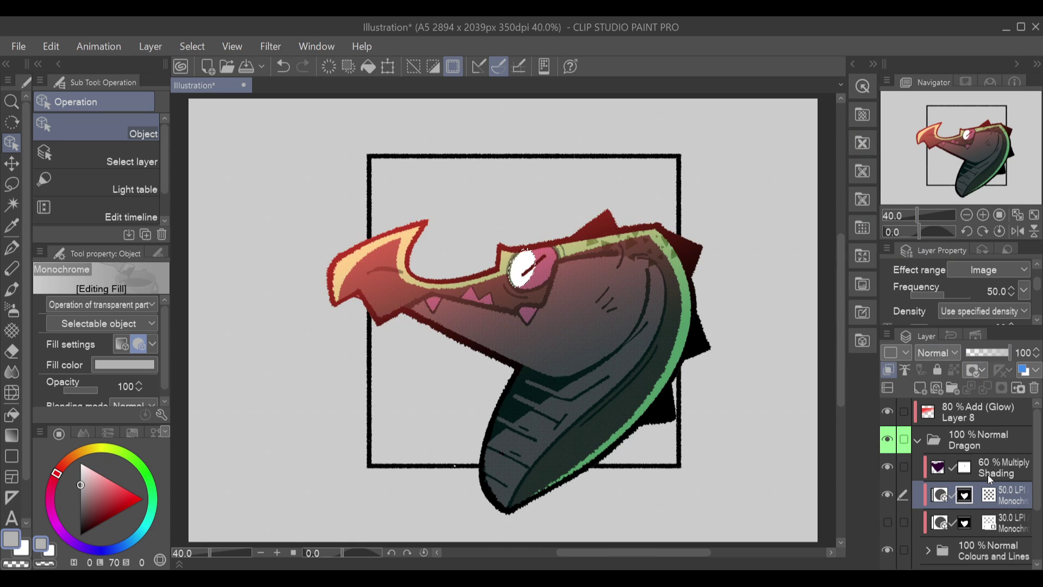
pyautogui.click(1003, 472)
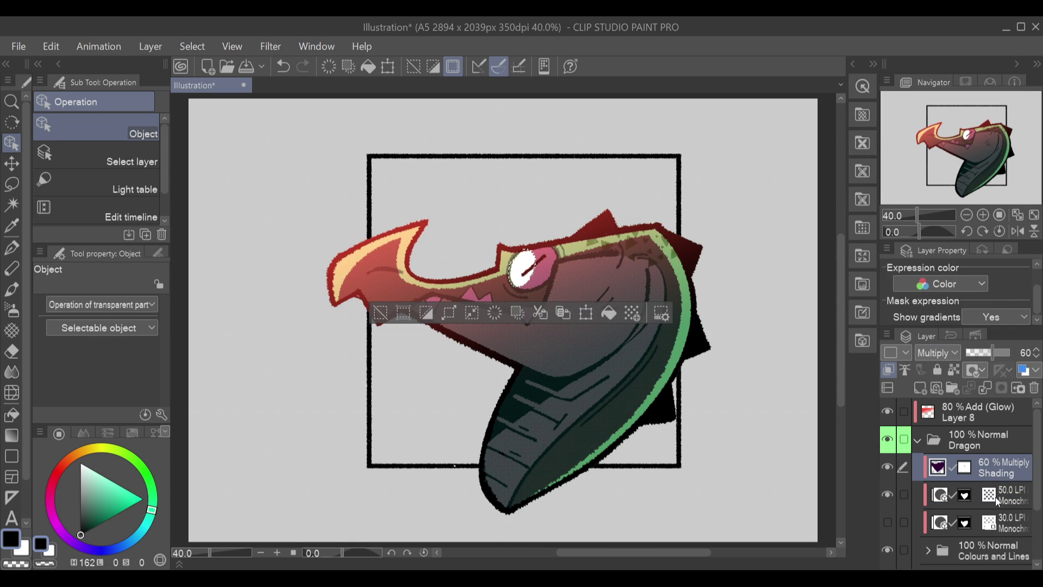
pyautogui.click(382, 313)
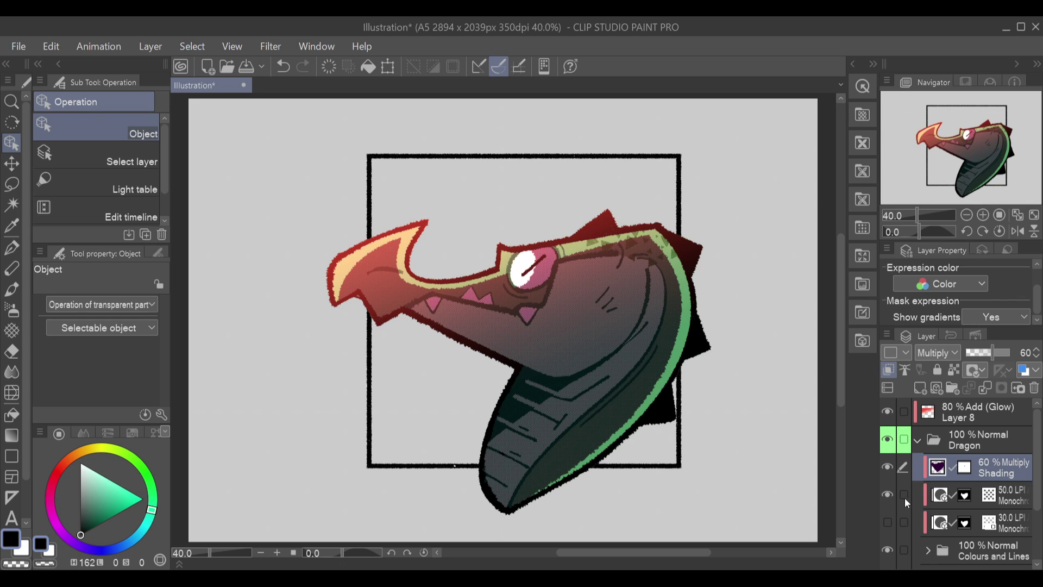
# - Show the 30.0 LPI tone in place of the 50.0 LPI tone and experiment with its dots, ending at frequency 30.0 and density 20
pyautogui.click(888, 522)
pyautogui.click(888, 494)
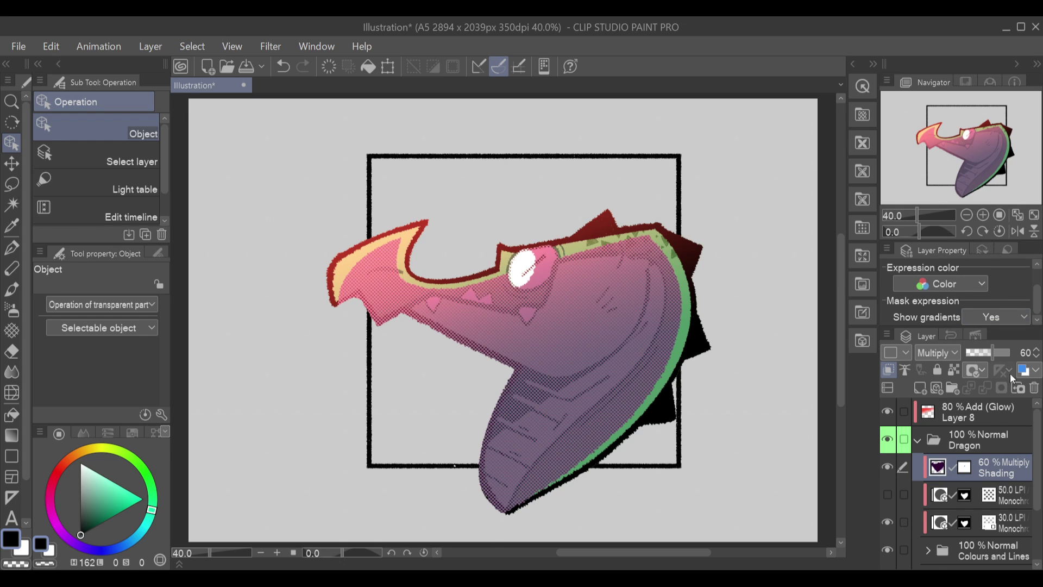
pyautogui.click(1006, 519)
pyautogui.moveTo(927, 293)
pyautogui.mouseDown()
pyautogui.moveTo(944, 293)
pyautogui.moveTo(918, 295)
pyautogui.moveTo(931, 293)
pyautogui.mouseUp()
pyautogui.moveTo(1011, 293); pyautogui.dragTo(1016, 302)
pyautogui.scroll(-2, 1021, 310)
pyautogui.moveTo(949, 295); pyautogui.dragTo(923, 292)
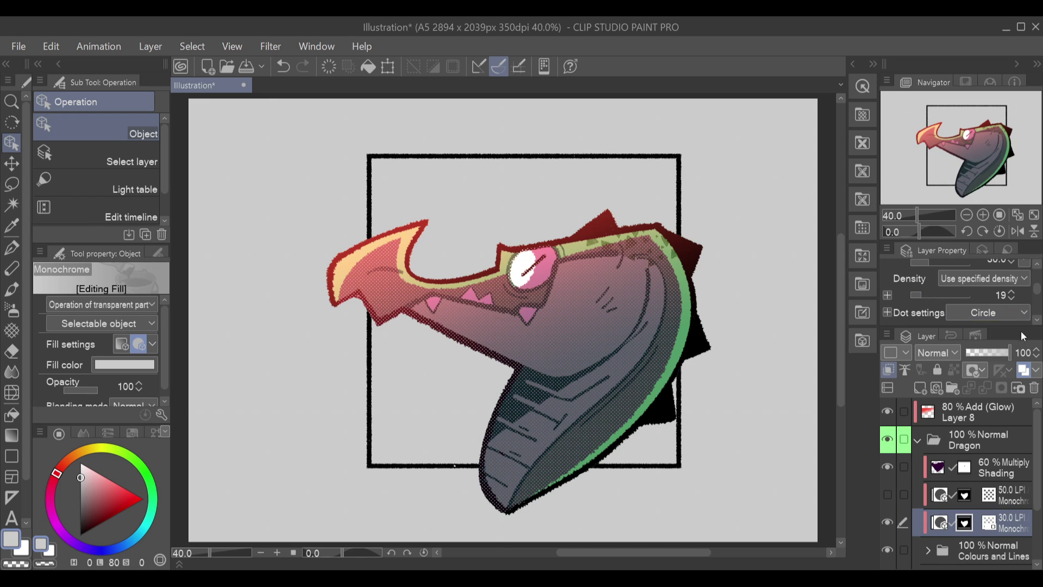
pyautogui.click(1037, 320)
pyautogui.click(1037, 323)
pyautogui.scroll(3, 1011, 296)
pyautogui.click(1013, 315)
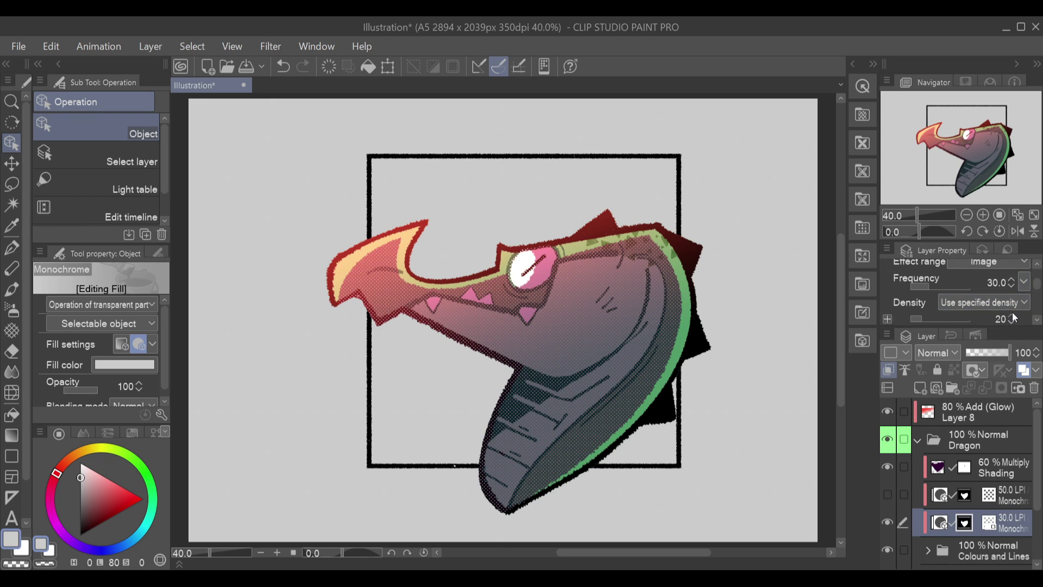
# - Show the 50.0 LPI tone in place of the 30.0 LPI tone and set its frequency to 25.0 and density to 20
pyautogui.click(995, 497)
pyautogui.click(890, 496)
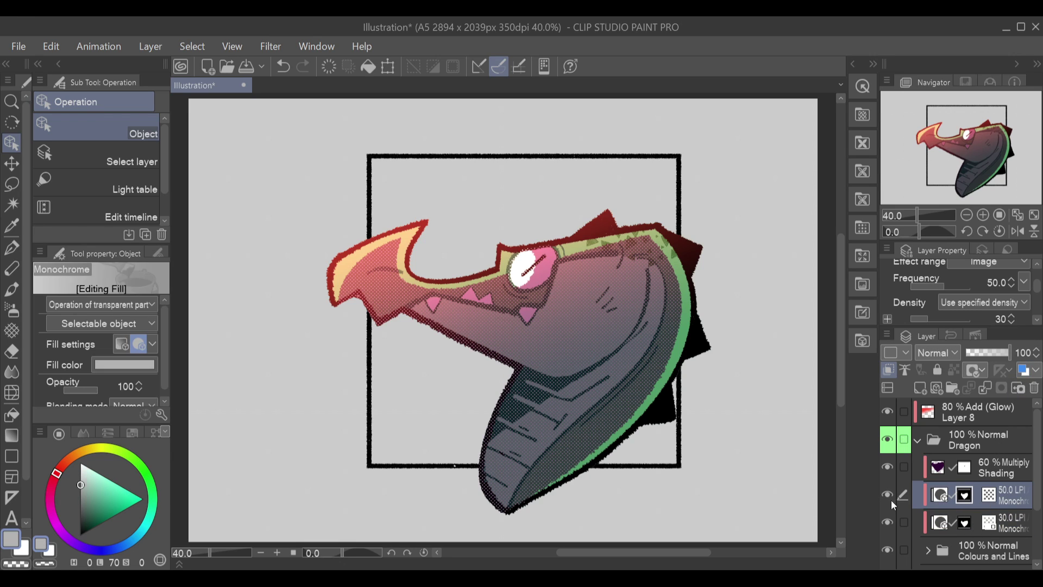
pyautogui.click(891, 521)
pyautogui.scroll(-1, 941, 319)
pyautogui.scroll(1, 937, 319)
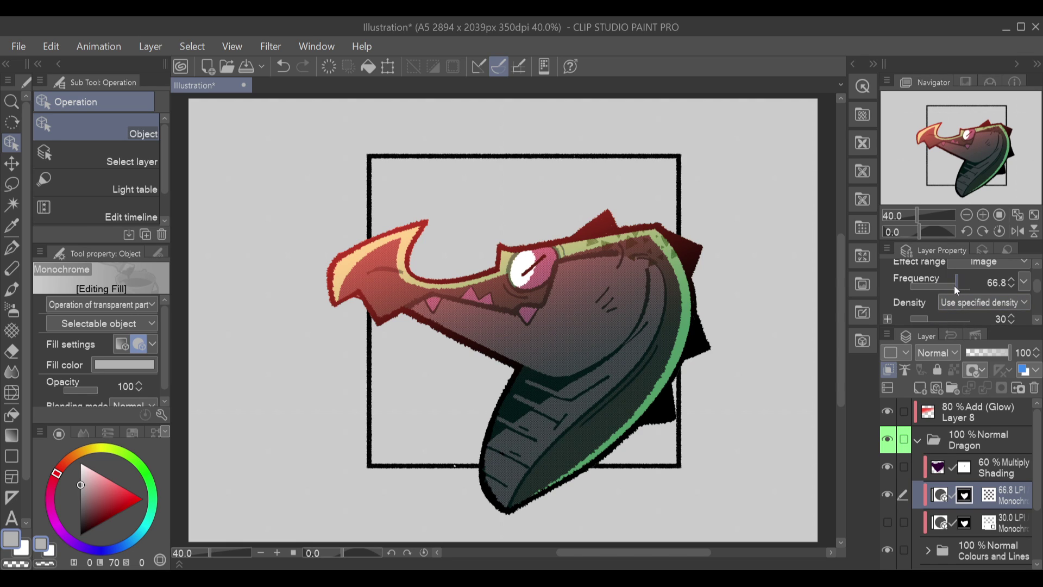
pyautogui.moveTo(955, 284); pyautogui.dragTo(927, 317)
pyautogui.click(1012, 322)
pyautogui.click(1013, 284)
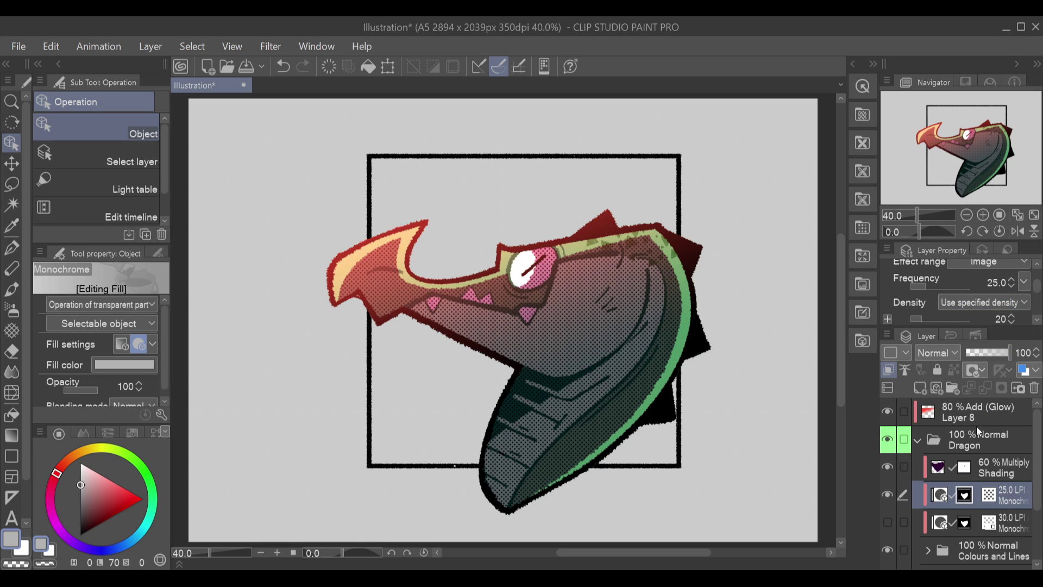
# - Hide the Shading layer and set the visible tone's frequency to 38.5 and density to 70
pyautogui.click(888, 467)
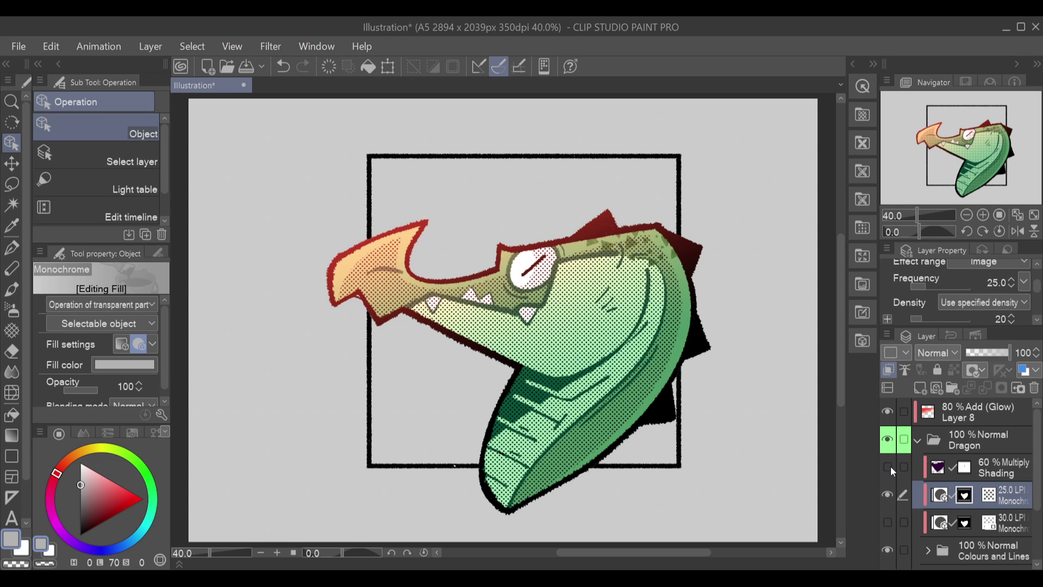
pyautogui.click(931, 284)
pyautogui.click(934, 285)
pyautogui.moveTo(927, 317); pyautogui.dragTo(947, 320)
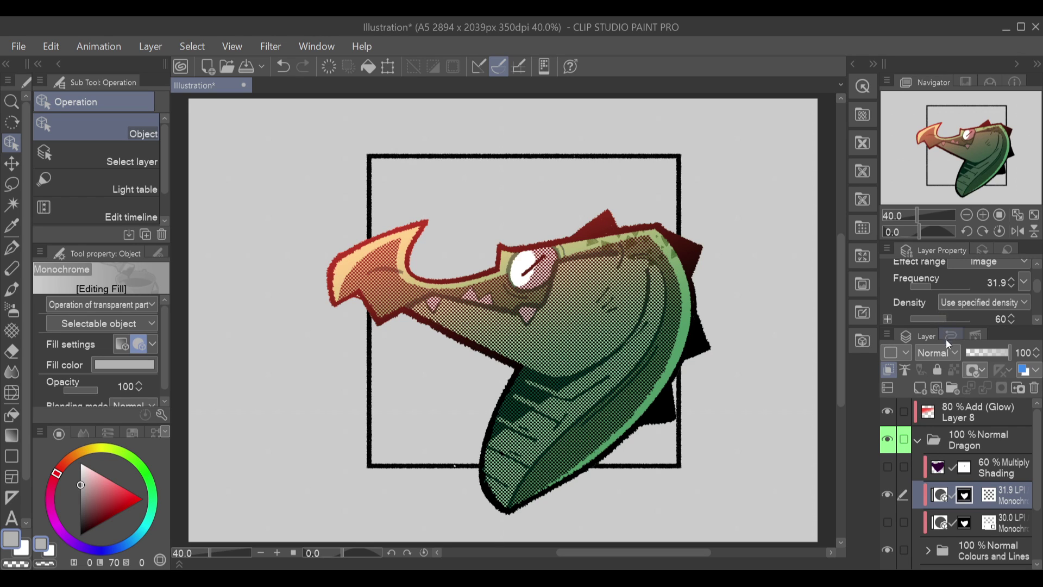
pyautogui.moveTo(950, 320); pyautogui.dragTo(953, 321)
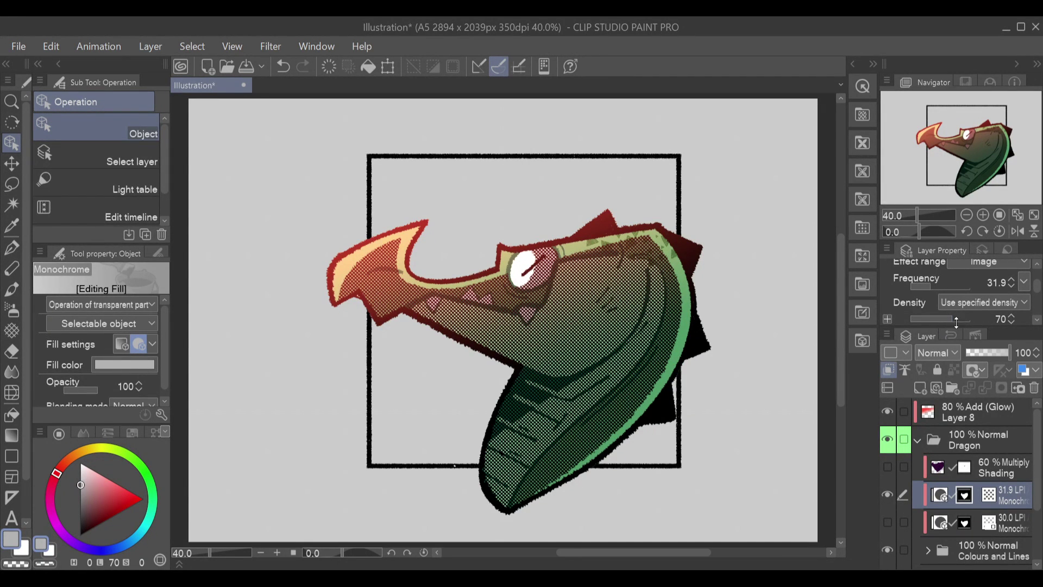
pyautogui.moveTo(935, 286); pyautogui.dragTo(937, 287)
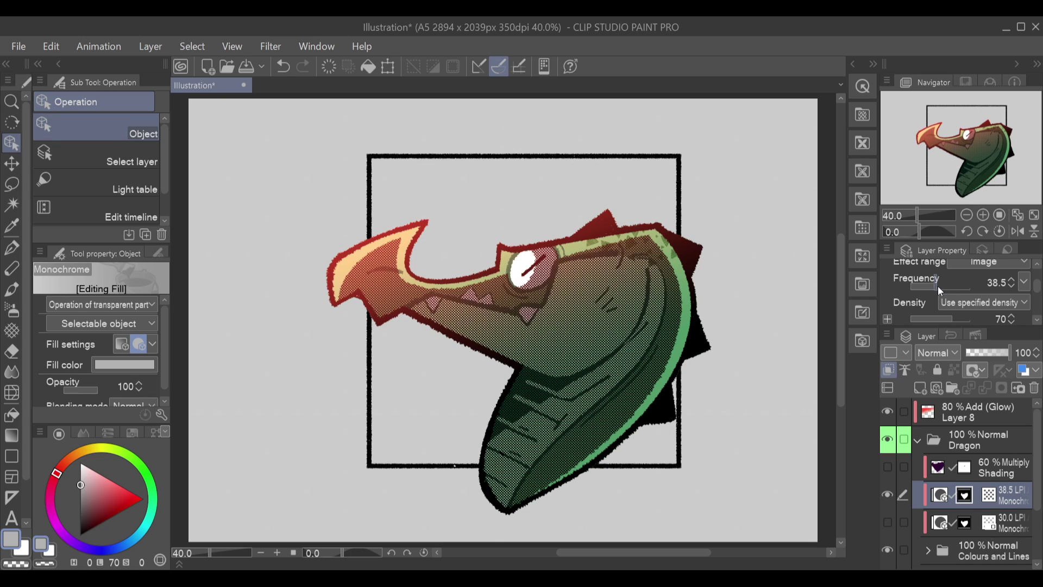
# - Try coarser dots on the tone down to frequency 24.0 and settle on a frequency of 40.0
pyautogui.click(1009, 285)
pyautogui.click(1011, 285)
pyautogui.click(1011, 285)
pyautogui.click(1011, 285)
pyautogui.click(1010, 285)
pyautogui.click(1009, 286)
pyautogui.click(1010, 285)
pyautogui.click(1010, 286)
pyautogui.click(1009, 286)
pyautogui.click(1009, 286)
pyautogui.click(1010, 285)
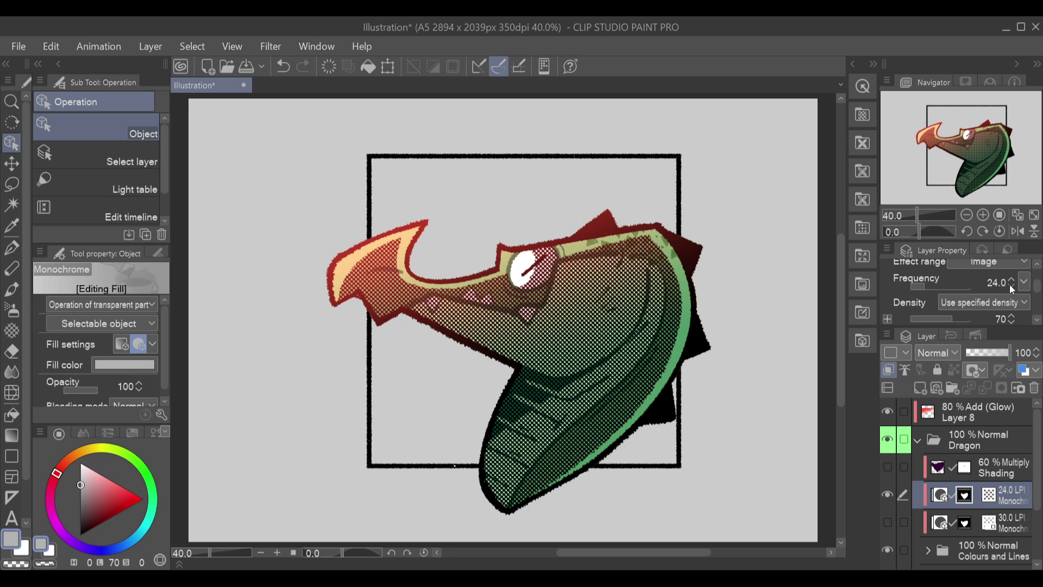
pyautogui.click(1010, 279)
pyautogui.click(1010, 279)
pyautogui.click(1009, 279)
pyautogui.click(1010, 278)
pyautogui.click(1010, 279)
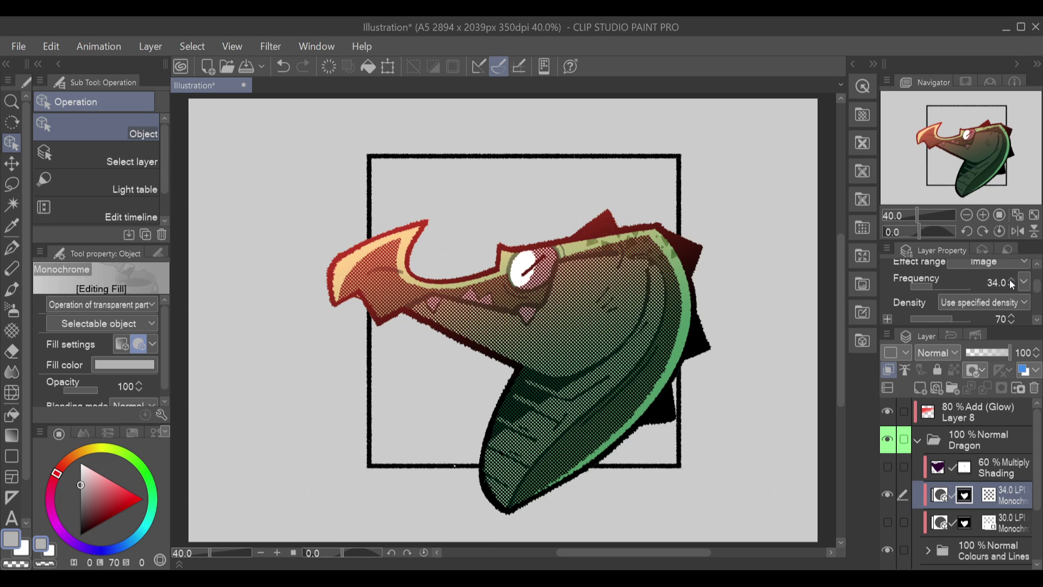
pyautogui.click(1010, 279)
pyautogui.click(1010, 279)
pyautogui.click(1009, 278)
pyautogui.click(1012, 278)
pyautogui.click(1012, 278)
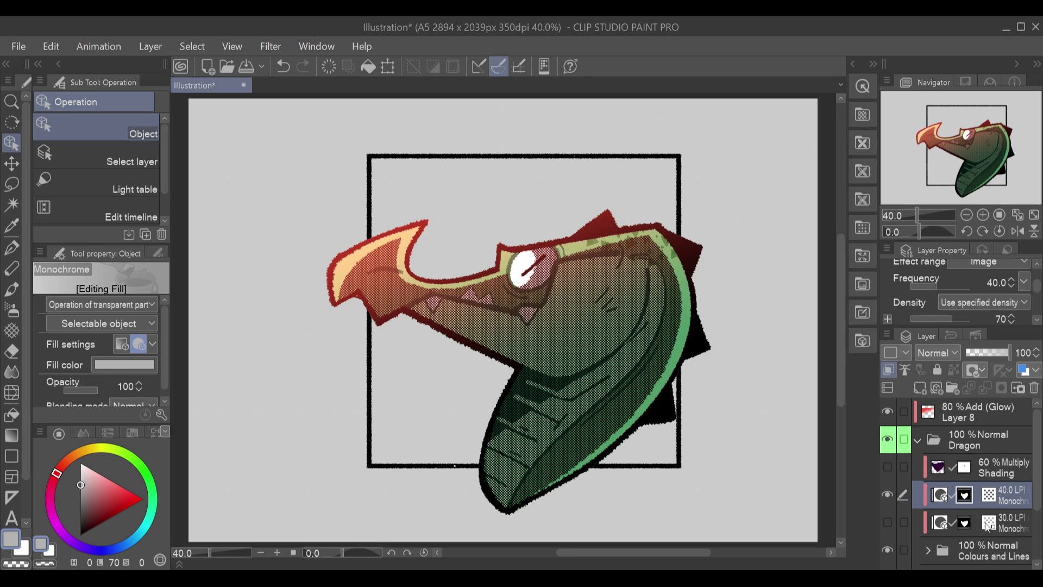
# - Show the 30.0 LPI tone in place of the 40.0 LPI tone and set its density to 32
pyautogui.click(1009, 521)
pyautogui.moveTo(889, 492); pyautogui.dragTo(886, 514)
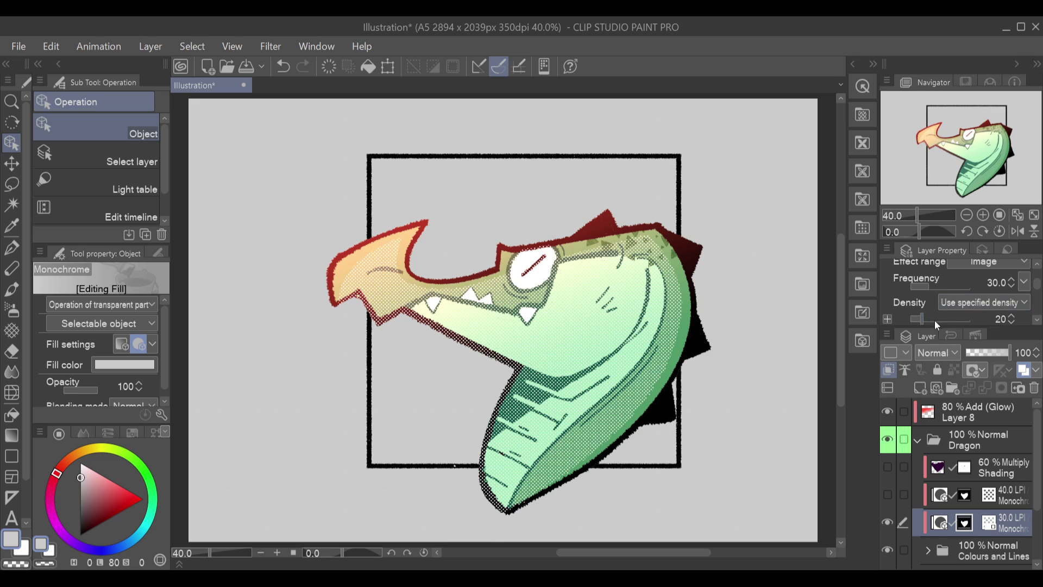
pyautogui.moveTo(940, 315); pyautogui.dragTo(941, 314)
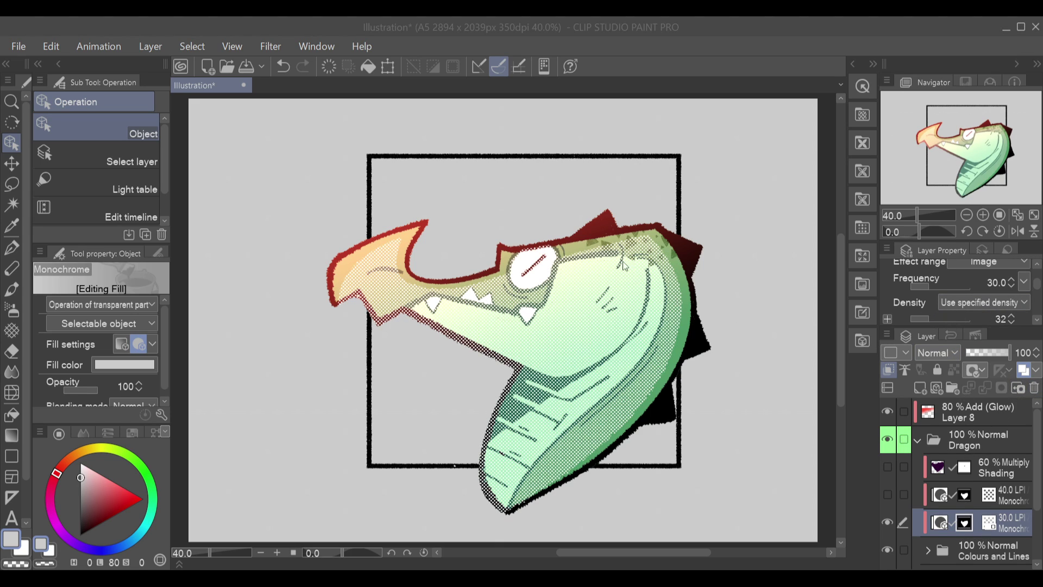
# - Delete the 30.0 LPI monochrome tone layer from the Dragon folder
pyautogui.click(1025, 385)
pyautogui.click(1034, 388)
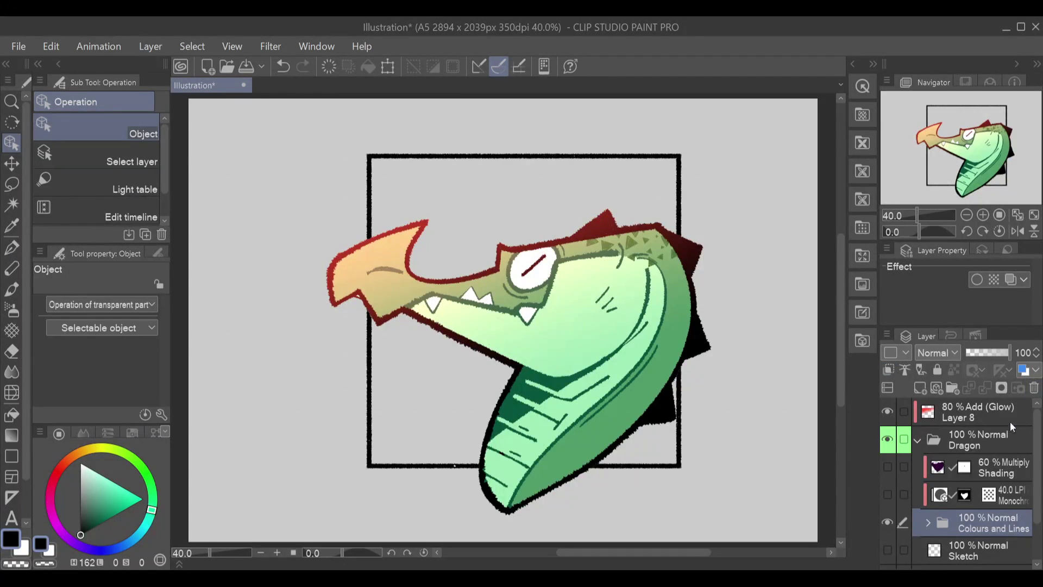
# - Show the 40.0 LPI tone together with the Shading layer and set the Shading layer's opacity to 35%
pyautogui.click(888, 468)
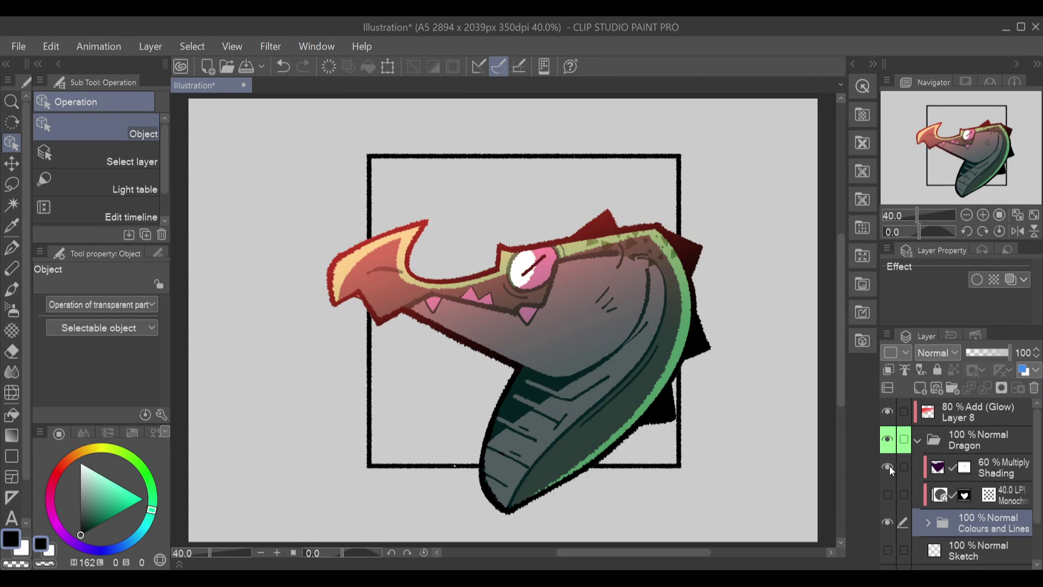
pyautogui.click(888, 468)
pyautogui.click(888, 495)
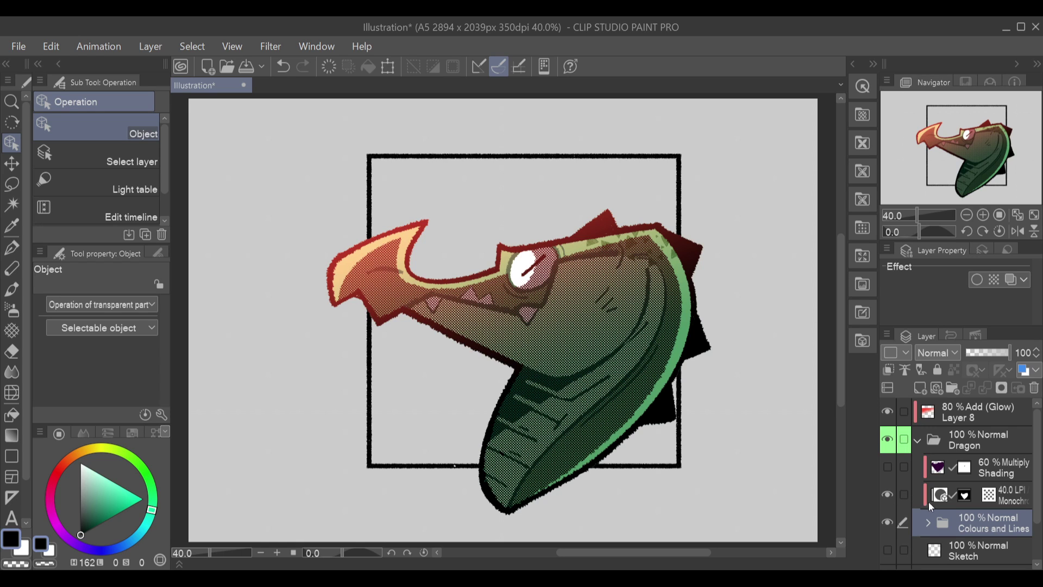
pyautogui.click(894, 470)
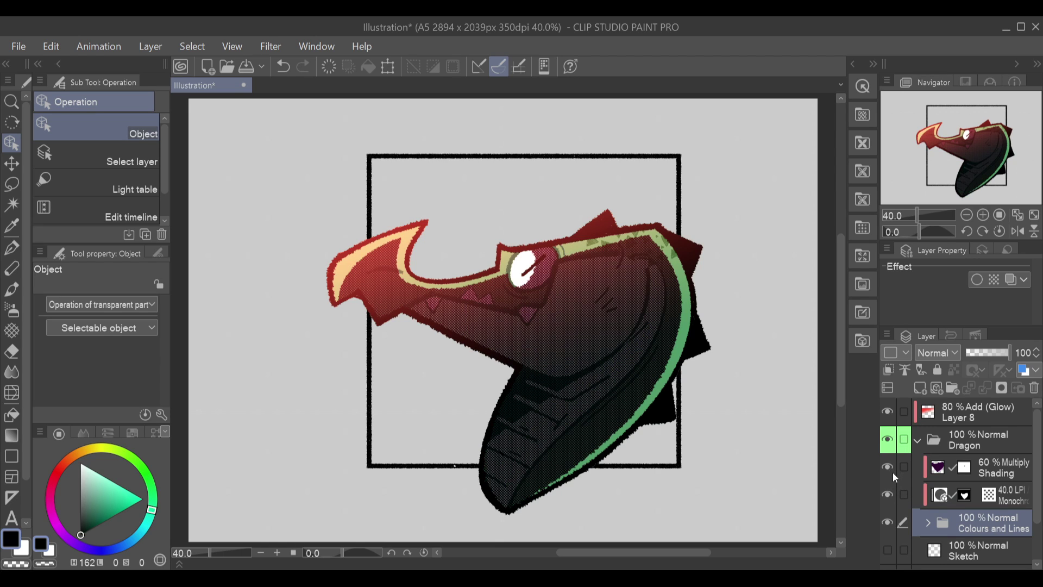
pyautogui.click(987, 467)
pyautogui.moveTo(989, 351)
pyautogui.mouseDown()
pyautogui.moveTo(964, 353)
pyautogui.moveTo(982, 355)
pyautogui.mouseUp()
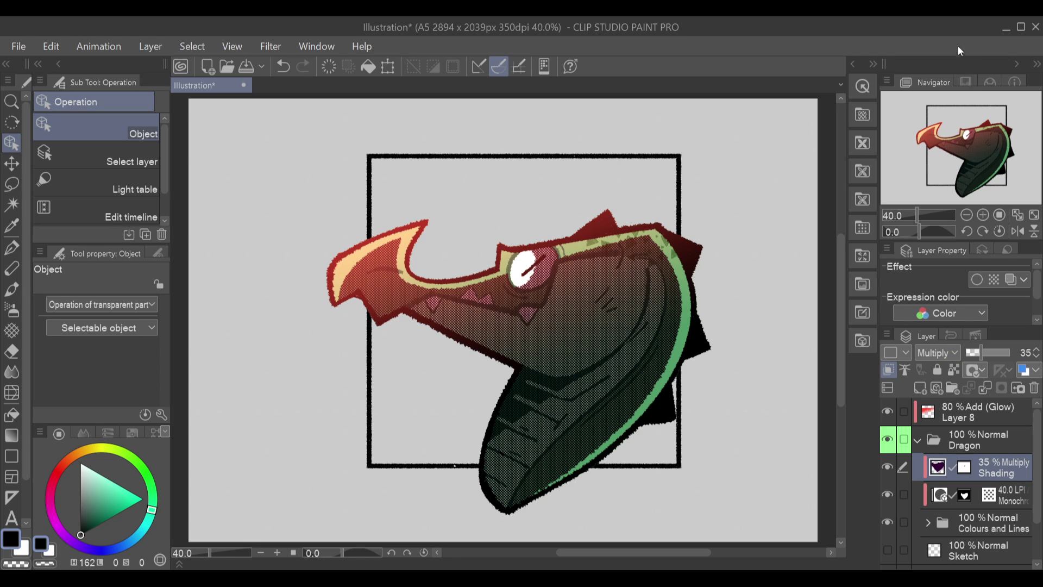
# - Set the Shading layer to Normal blending at 100% opacity and sample its dark purple for the Spiky Pen
pyautogui.hotkey('alt', 'shift', 'n')
pyautogui.moveTo(983, 351); pyautogui.dragTo(1014, 353)
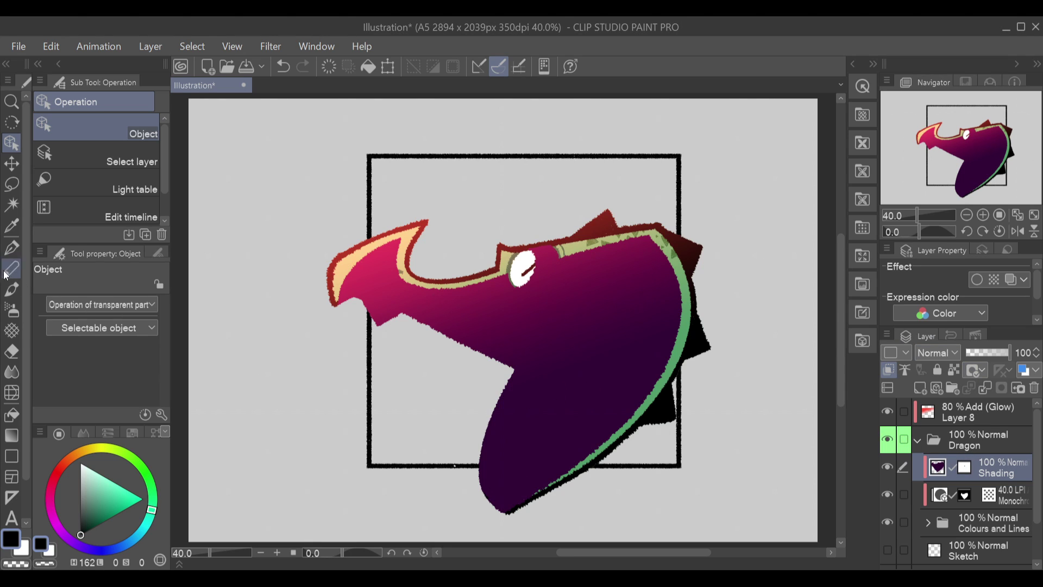
pyautogui.press('p')
pyautogui.keyDown('alt'); pyautogui.click(565, 343); pyautogui.keyUp('alt')
pyautogui.keyDown('alt'); pyautogui.click(593, 393); pyautogui.keyUp('alt')
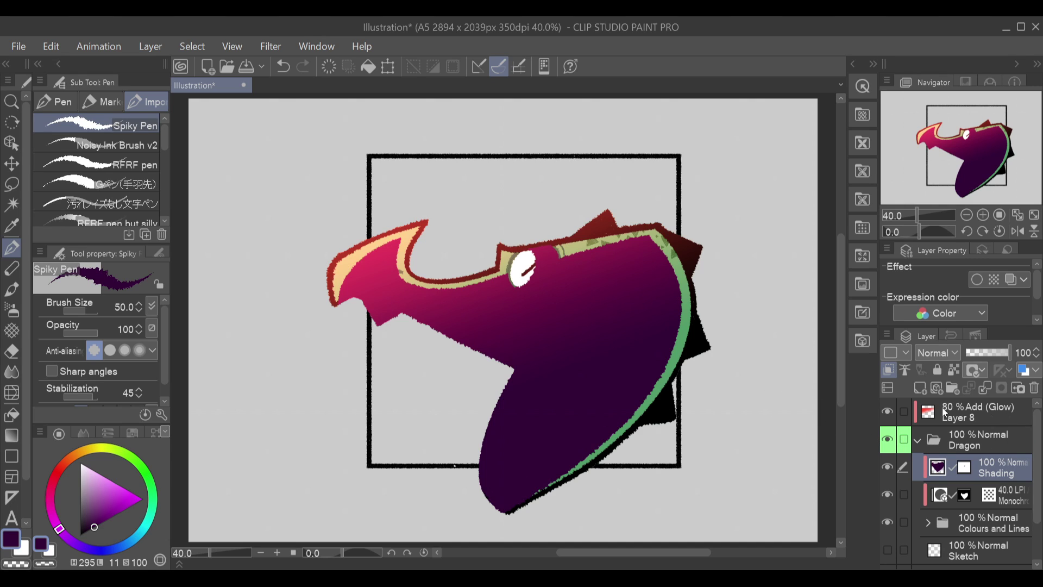
# - Compare the shaded dragon with the Add (Glow) layer hidden and shown, and check the Dragon folder's grouping
pyautogui.click(889, 411)
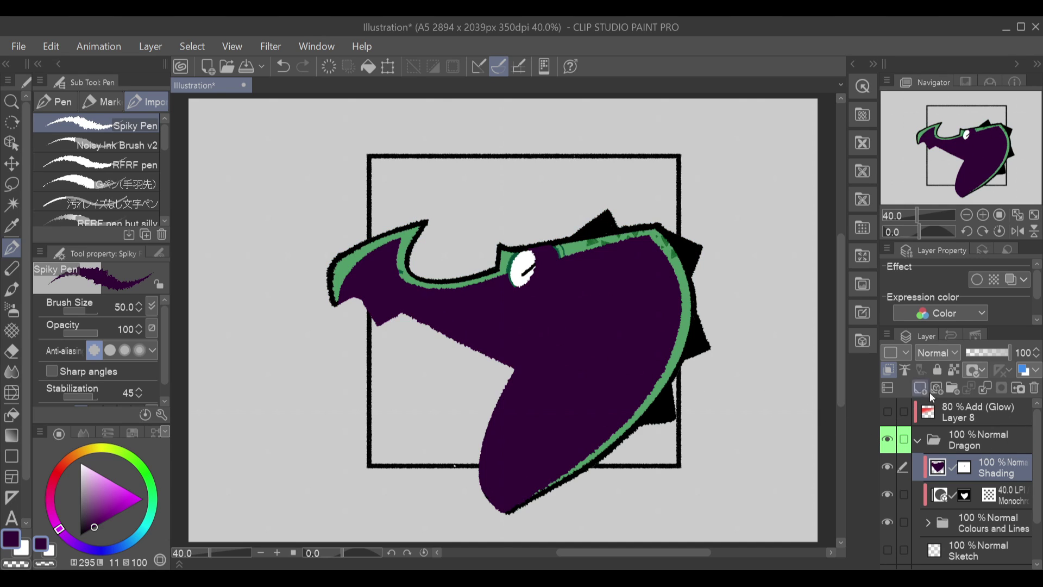
pyautogui.click(888, 413)
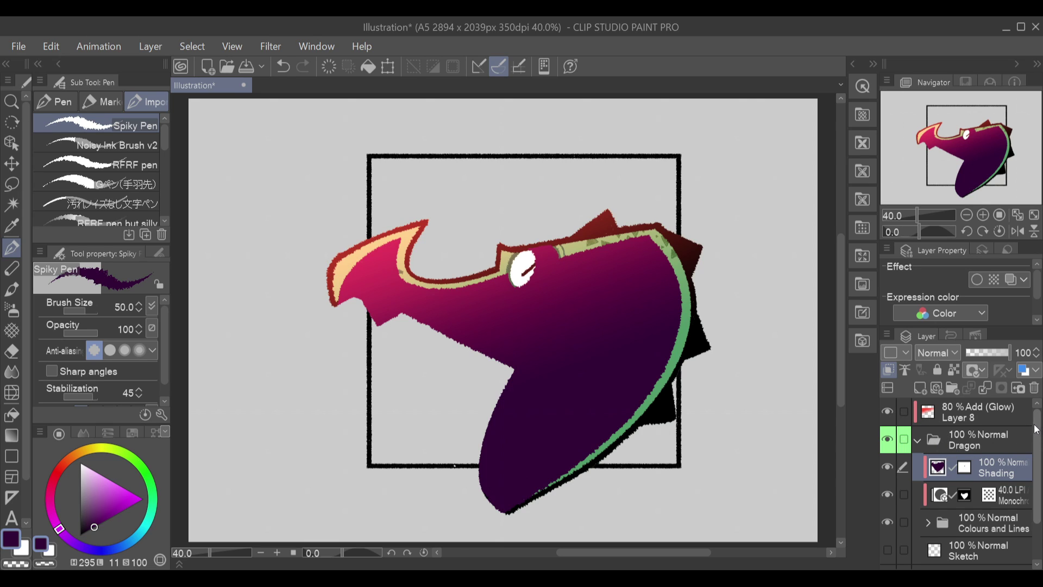
pyautogui.click(917, 439)
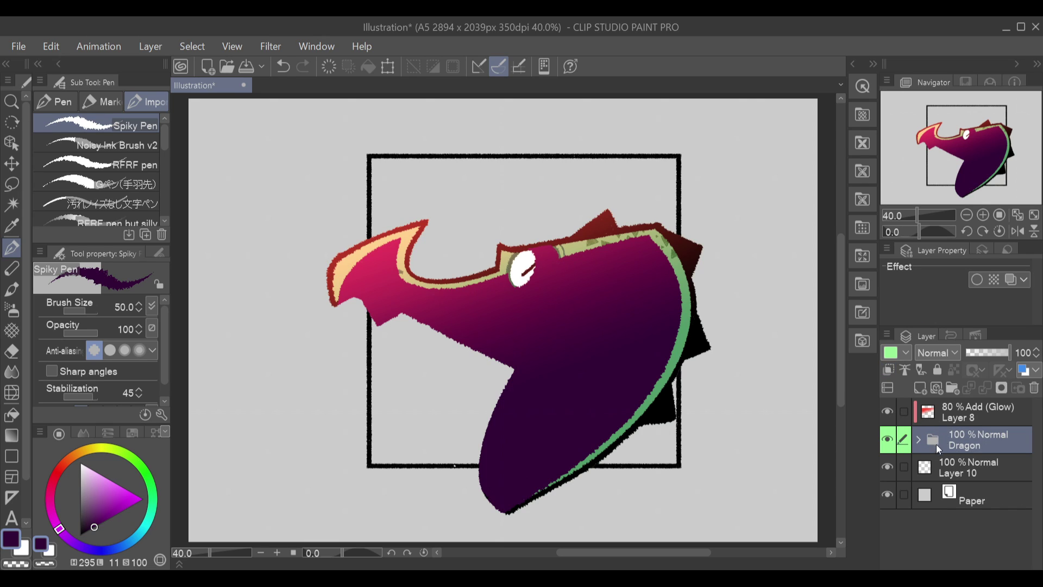
pyautogui.click(918, 439)
# - With the Shading layer hidden, enable layer color on the 40.0 LPI tone and set it to the current dark purple drawing color
pyautogui.click(1003, 497)
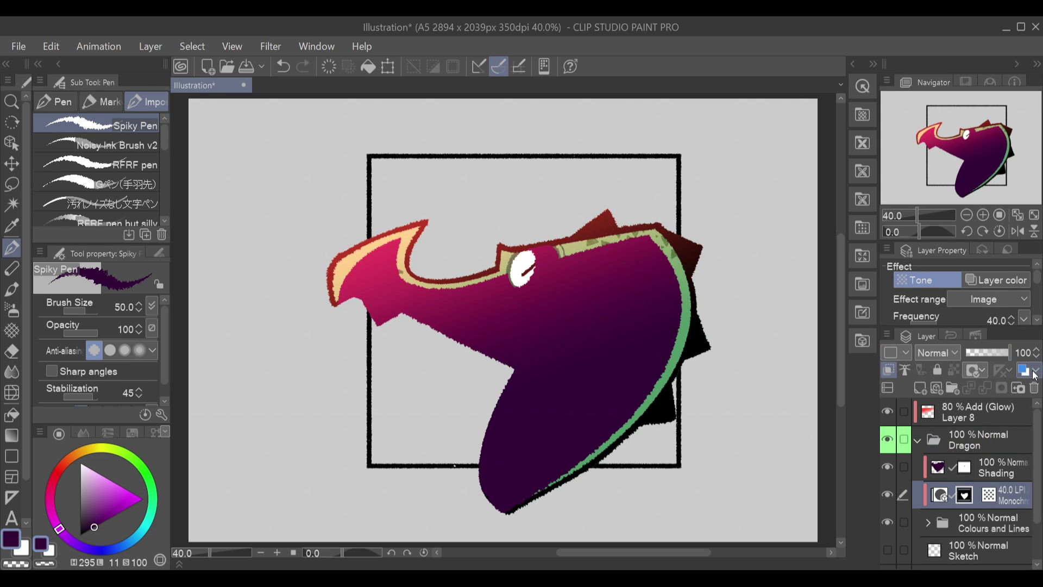
pyautogui.click(1038, 323)
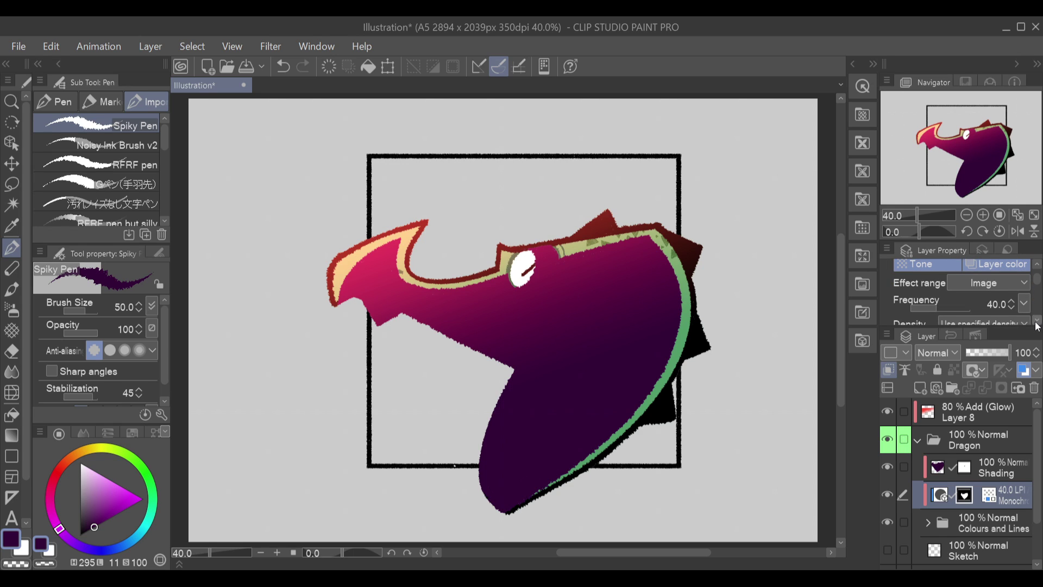
pyautogui.click(888, 466)
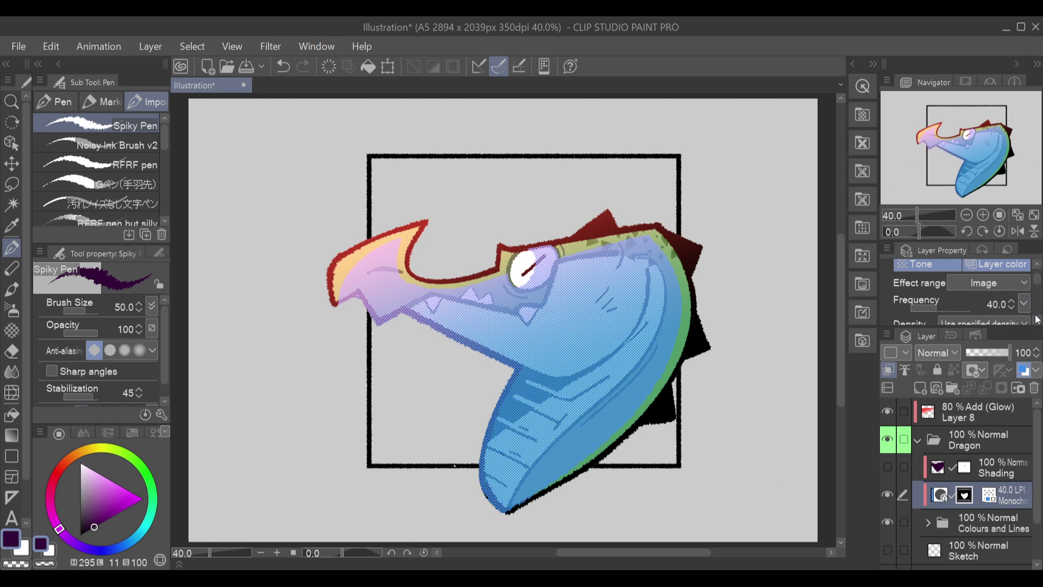
pyautogui.scroll(-5, 1037, 320)
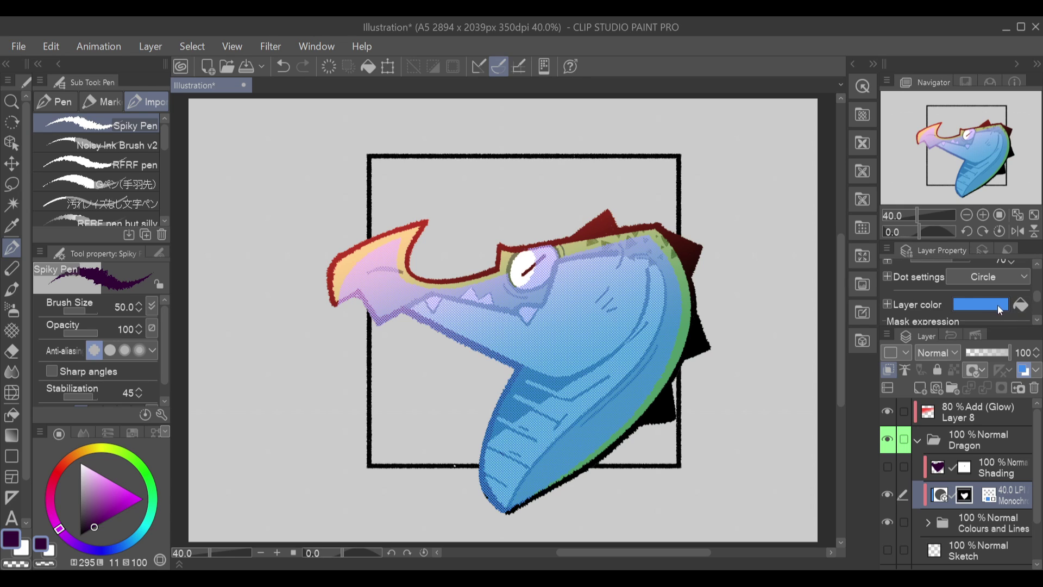
pyautogui.click(1021, 305)
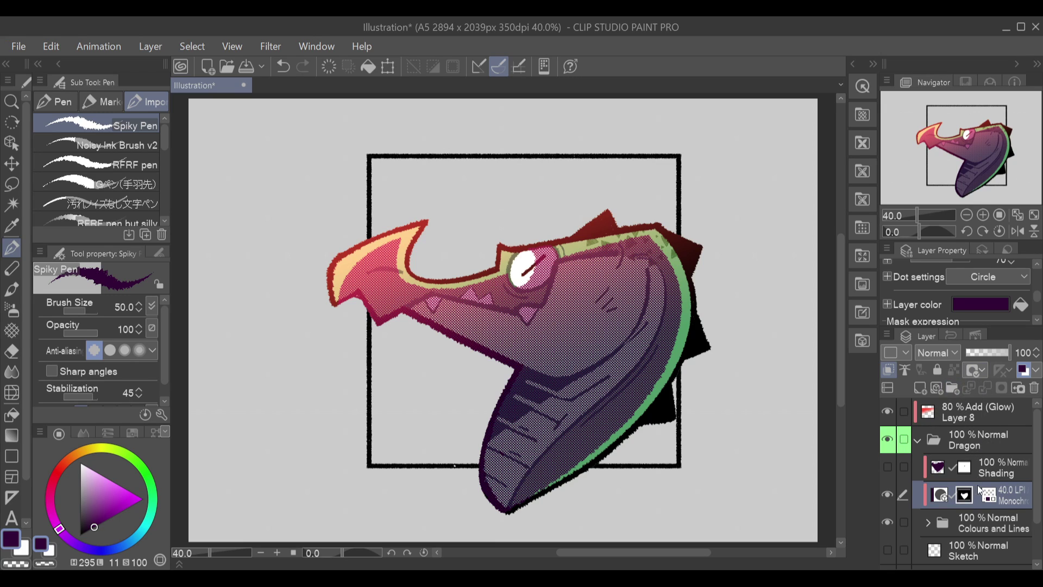
# - Compare the tone with the Shading layer shown and hidden, and set the 40.0 LPI tone layer to Multiply blending
pyautogui.click(889, 465)
pyautogui.click(890, 466)
pyautogui.hotkey('shift', 'alt', 'm')
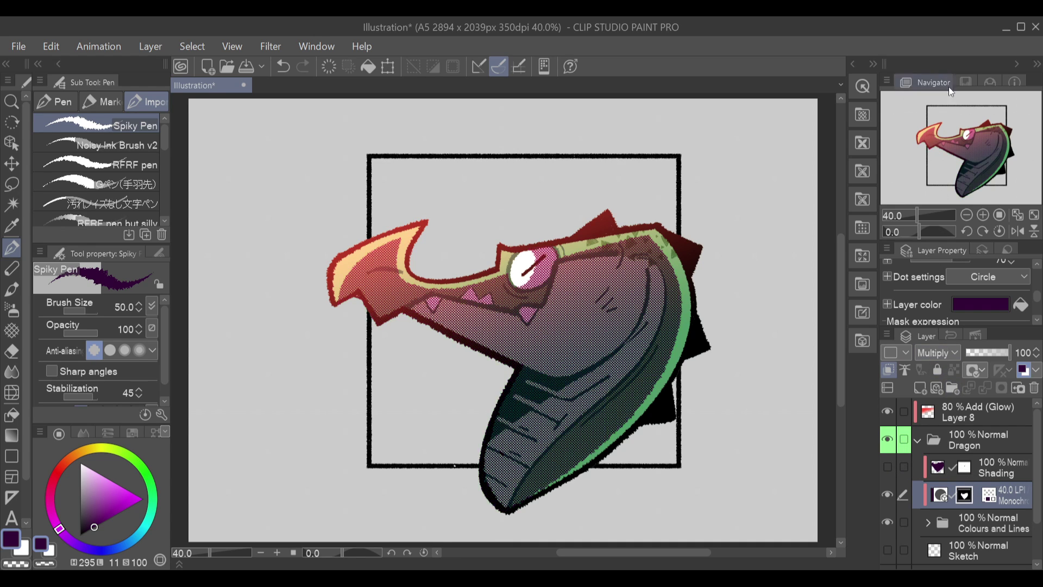
# - Try the 40.0 LPI tone layer at 74% opacity and return it to 100%
pyautogui.moveTo(999, 354); pyautogui.dragTo(999, 357)
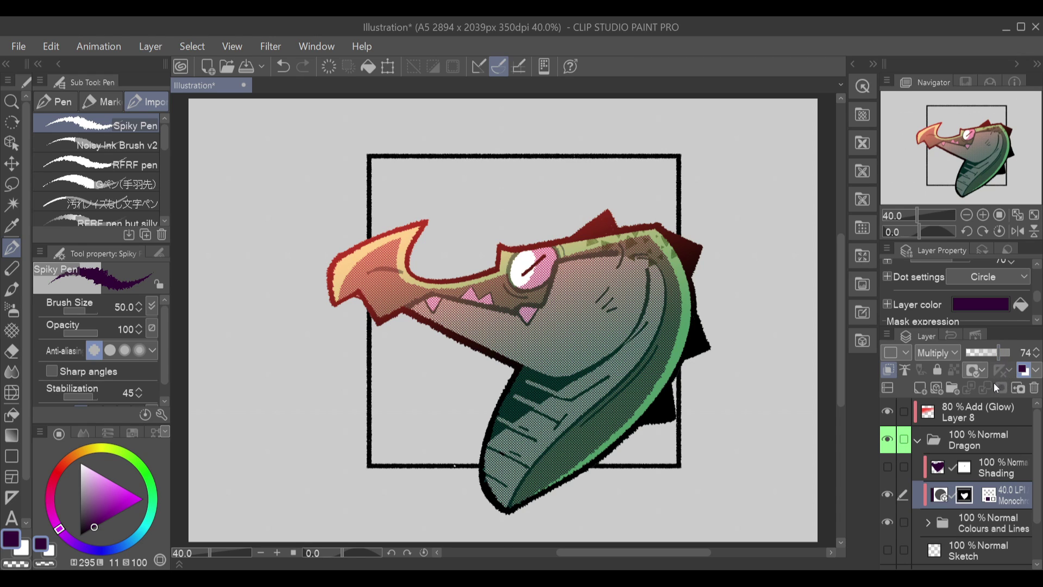
pyautogui.click(1036, 356)
pyautogui.click(1037, 356)
pyautogui.click(1037, 356)
pyautogui.click(1037, 356)
pyautogui.moveTo(997, 351); pyautogui.dragTo(1012, 355)
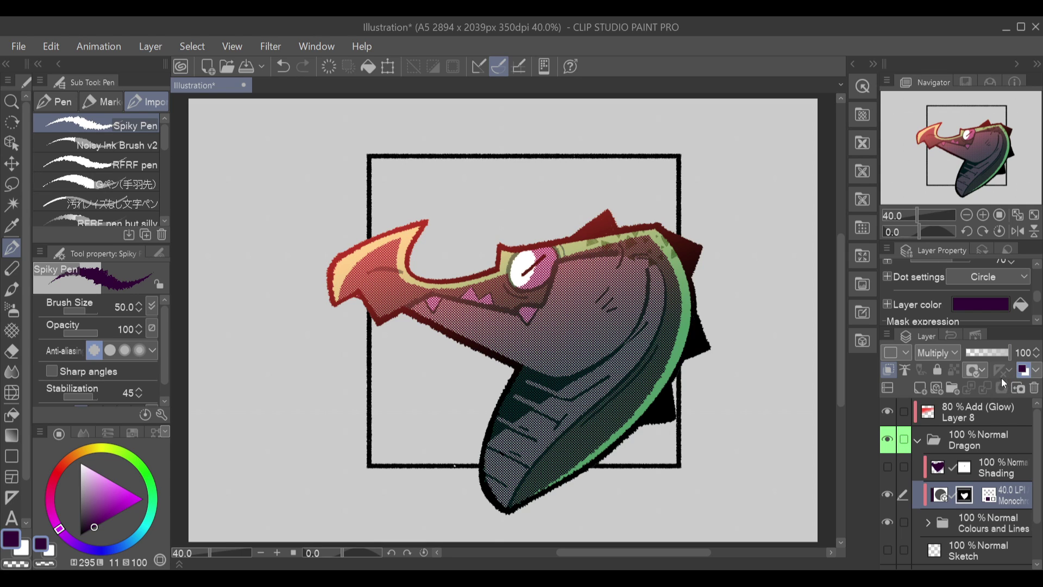
# - Try a density of 80 for the 40.0 LPI tone and return it to 70
pyautogui.scroll(2, 1038, 290)
pyautogui.click(1011, 295)
pyautogui.click(1011, 296)
pyautogui.click(1012, 289)
pyautogui.click(1013, 288)
pyautogui.click(1013, 288)
pyautogui.click(1013, 289)
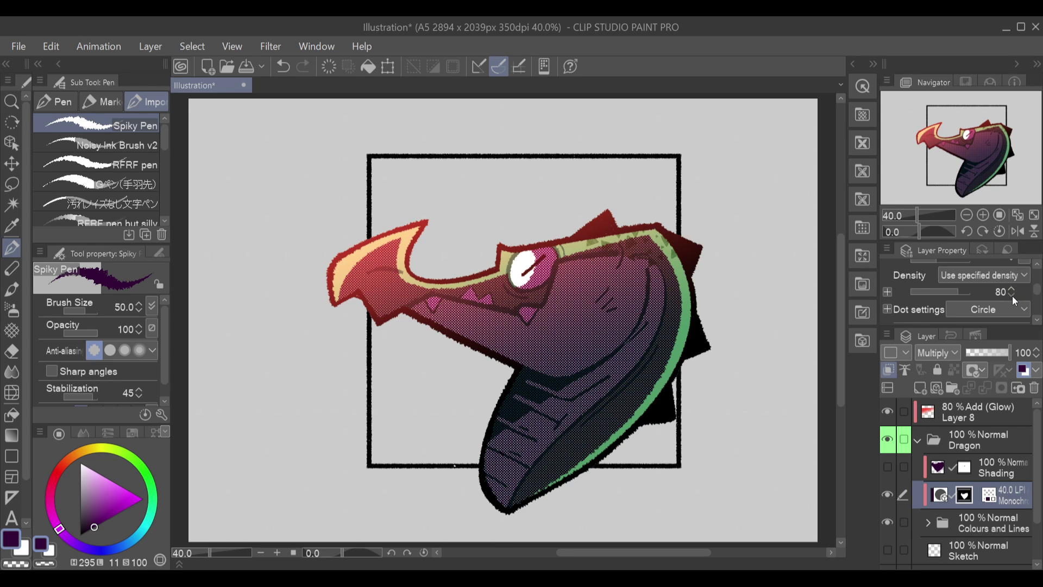
pyautogui.click(1012, 295)
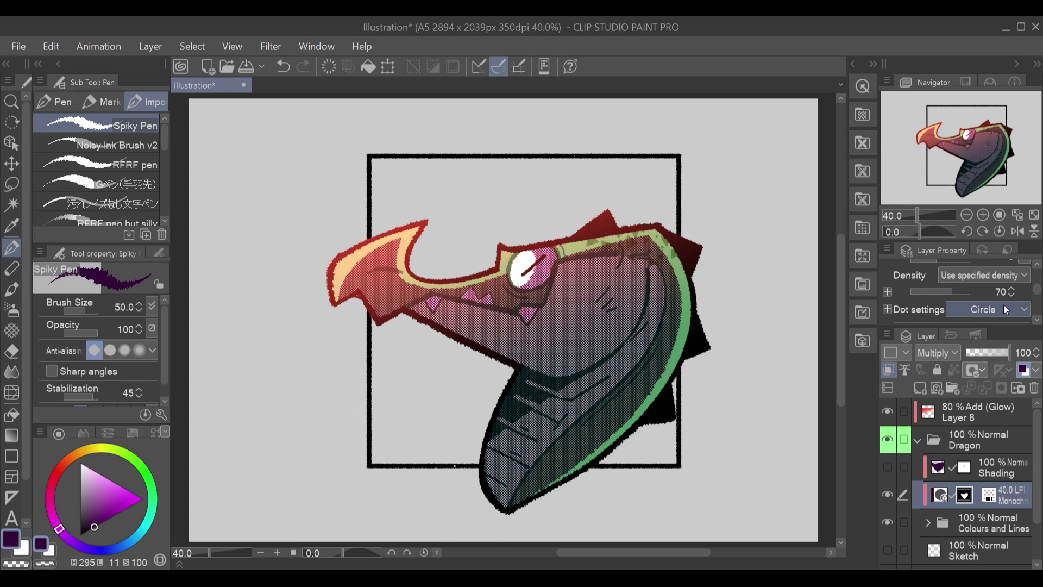
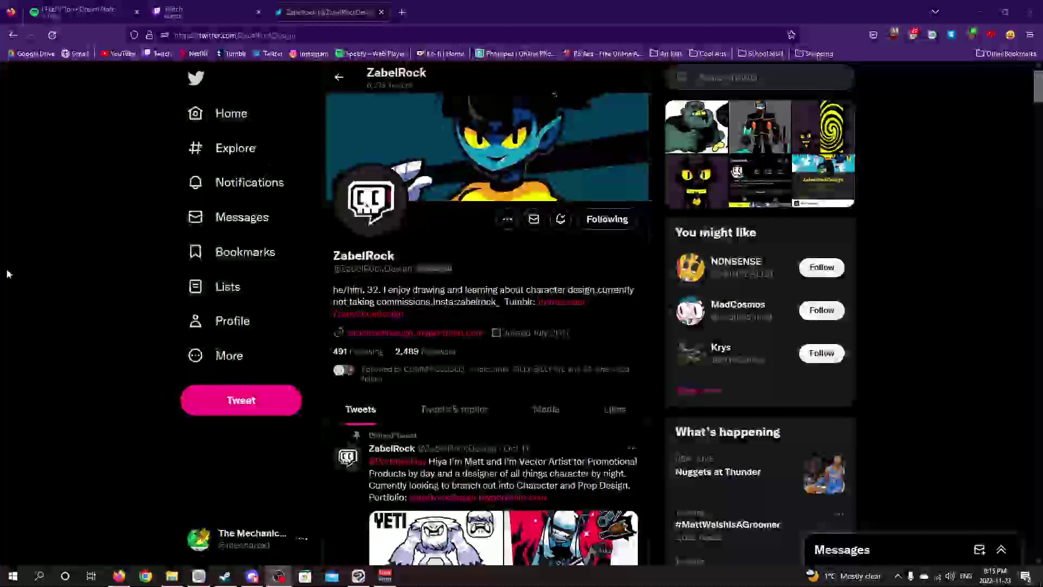
# - Open the media posts on the artist's Twitter profile and view the skull-faced businessman illustration enlarged
pyautogui.scroll(-2, 389, 337)
pyautogui.click(546, 299)
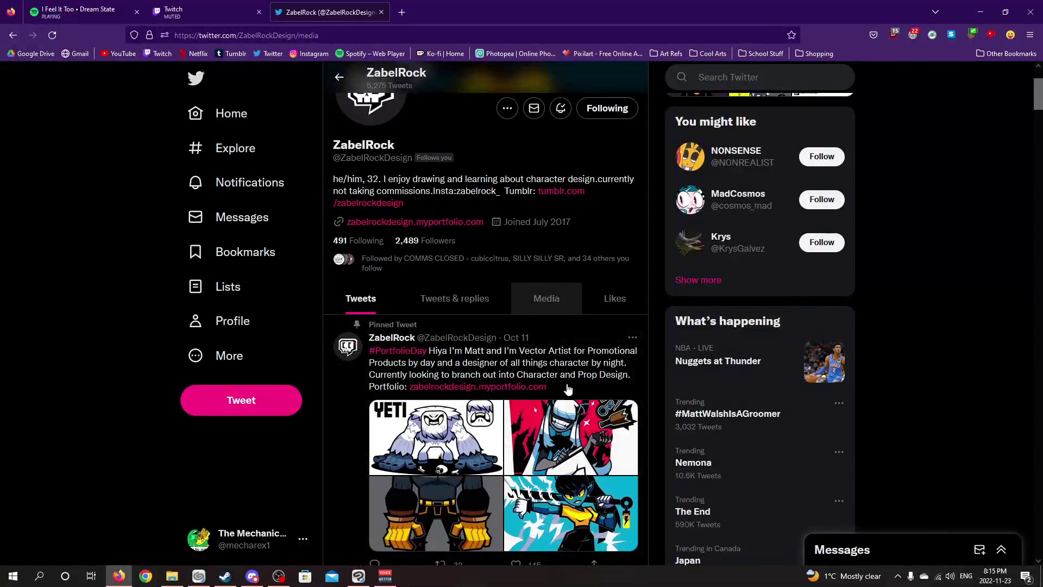
pyautogui.scroll(-2, 546, 393)
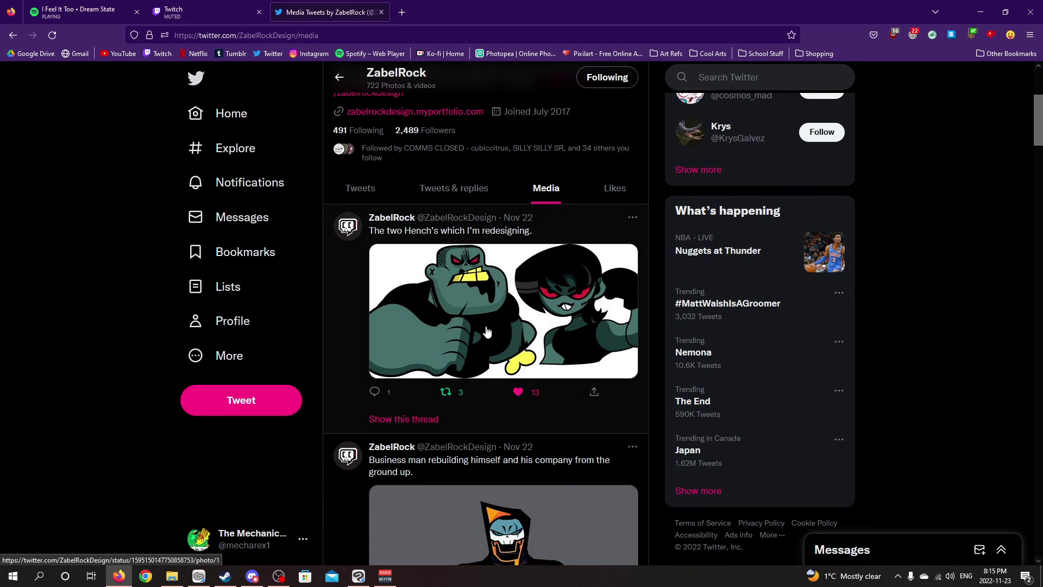
pyautogui.scroll(-5, 465, 344)
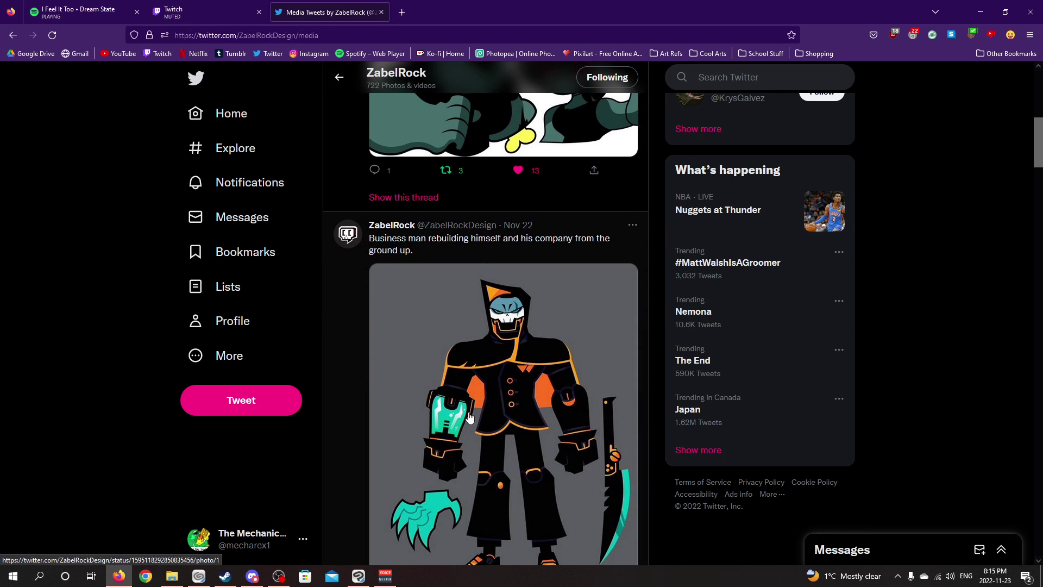
pyautogui.click(526, 266)
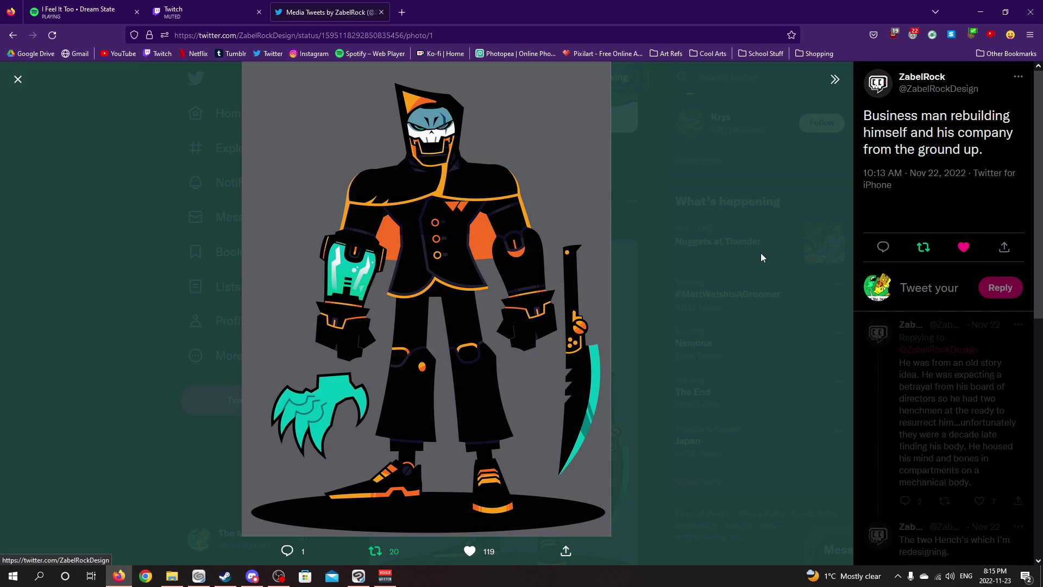
pyautogui.click(754, 253)
# - Browse to the Nov 17 post about Instagram and Tumblr and view both of its profile screenshots enlarged
pyautogui.scroll(-7, 603, 315)
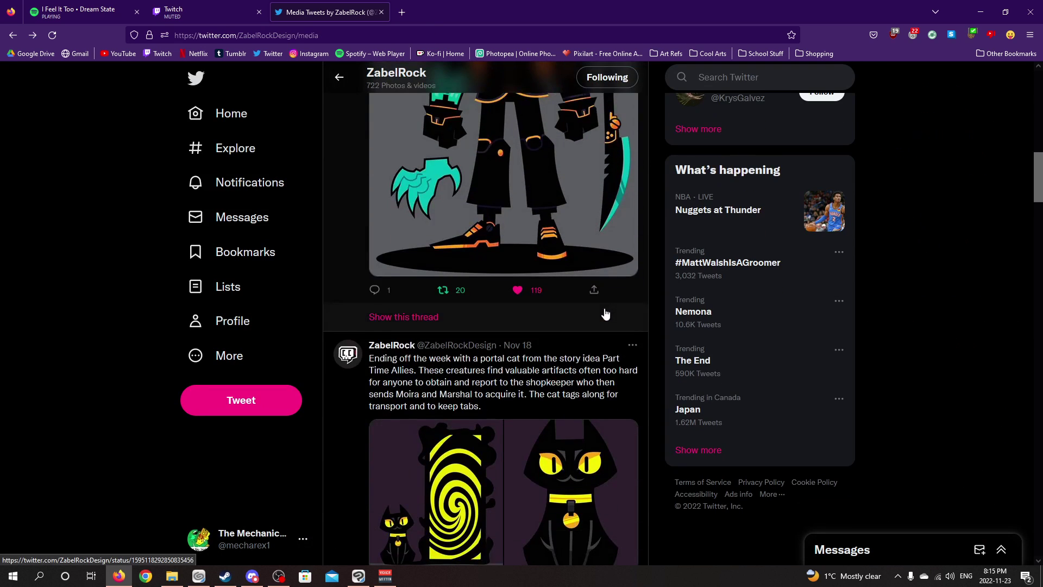
pyautogui.scroll(-2, 598, 370)
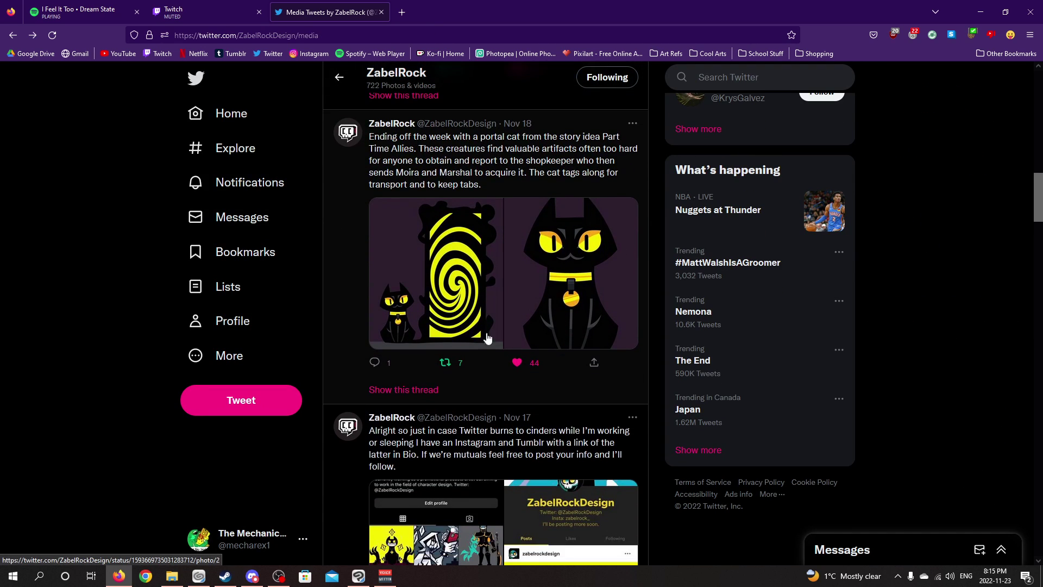
pyautogui.scroll(-3, 458, 321)
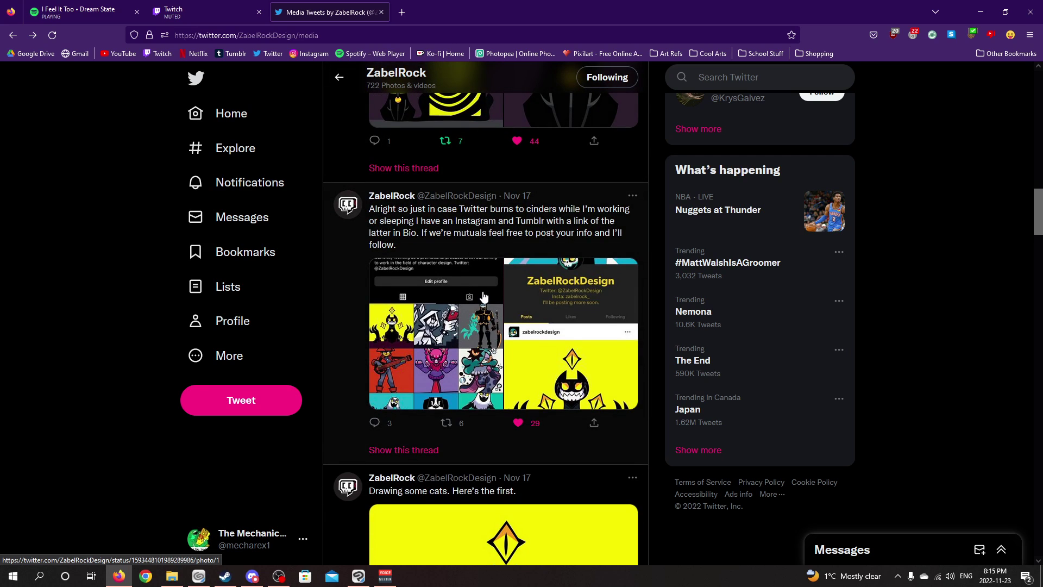
pyautogui.click(443, 308)
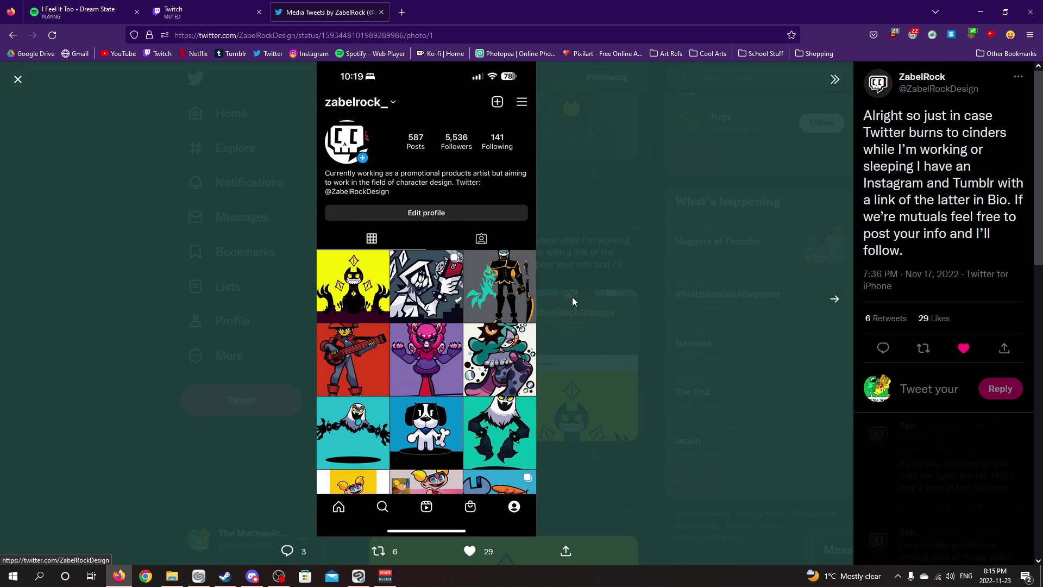
pyautogui.press('Right')
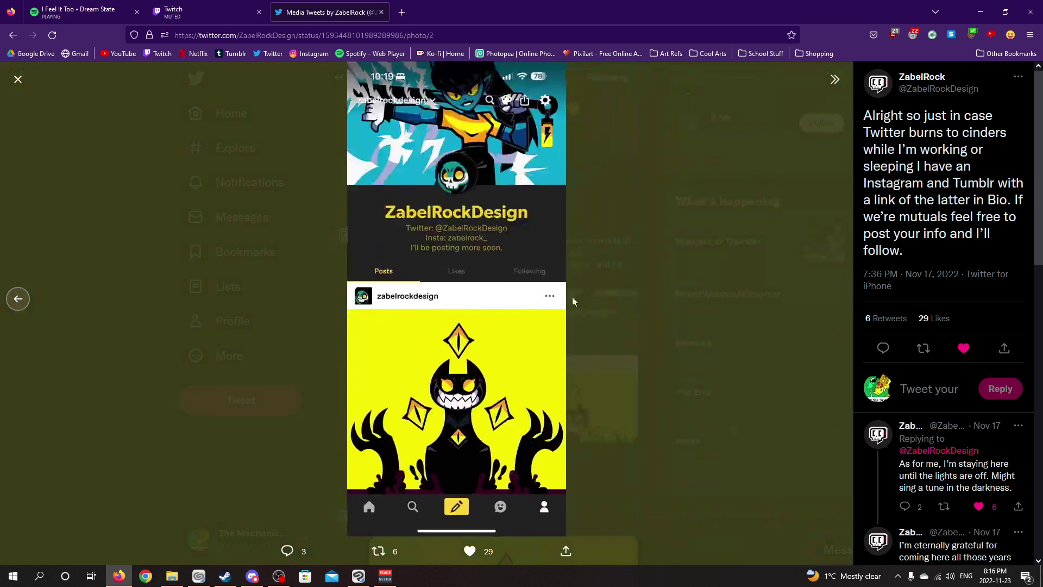
pyautogui.click(606, 299)
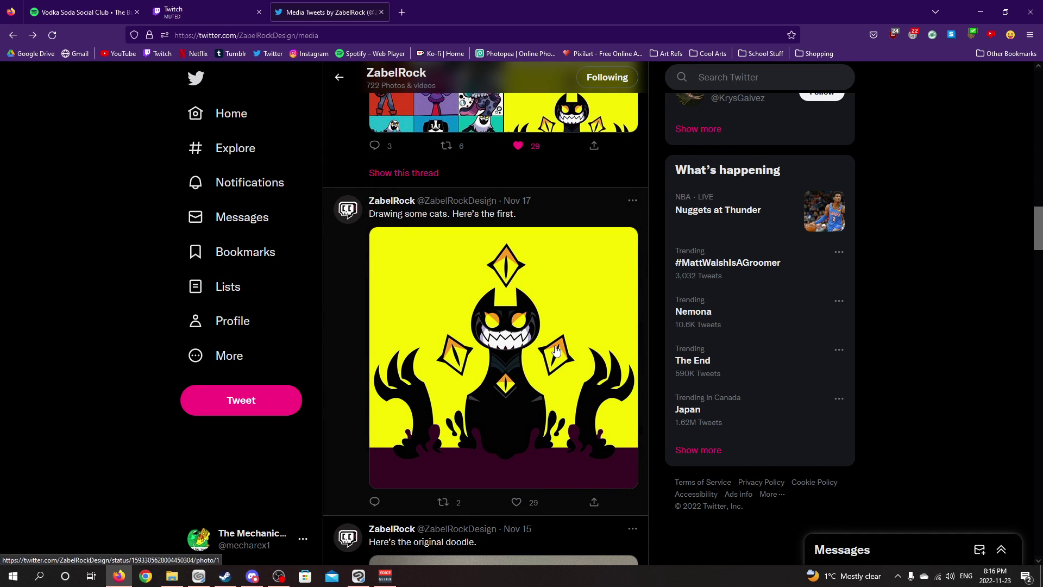
# - Browse the artist's older media posts, examining the character drawings from the Nov 17 cat back to the Oct 31 Halloween ghost
pyautogui.scroll(-5, 519, 348)
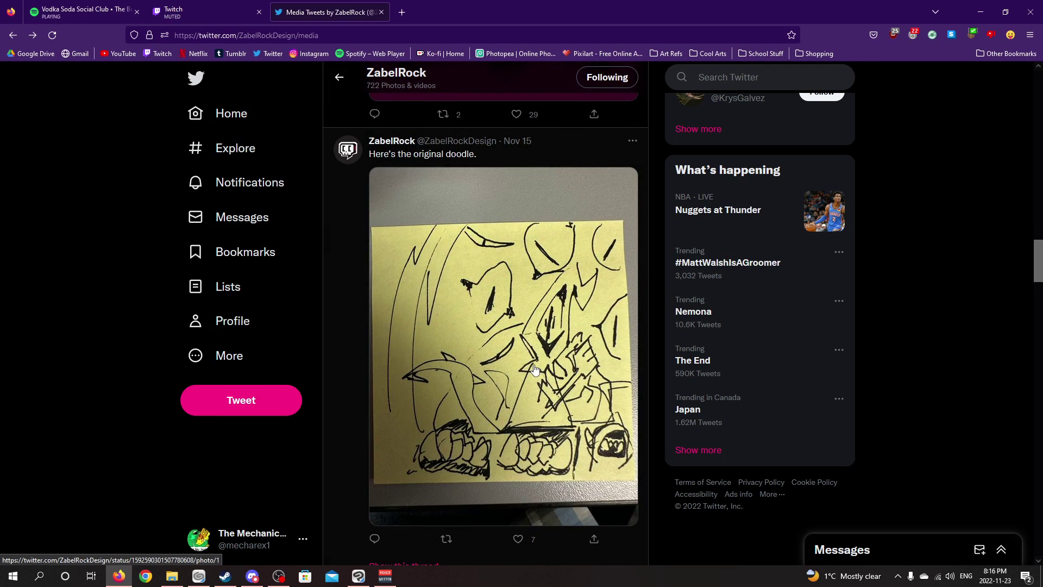
pyautogui.scroll(-6, 413, 414)
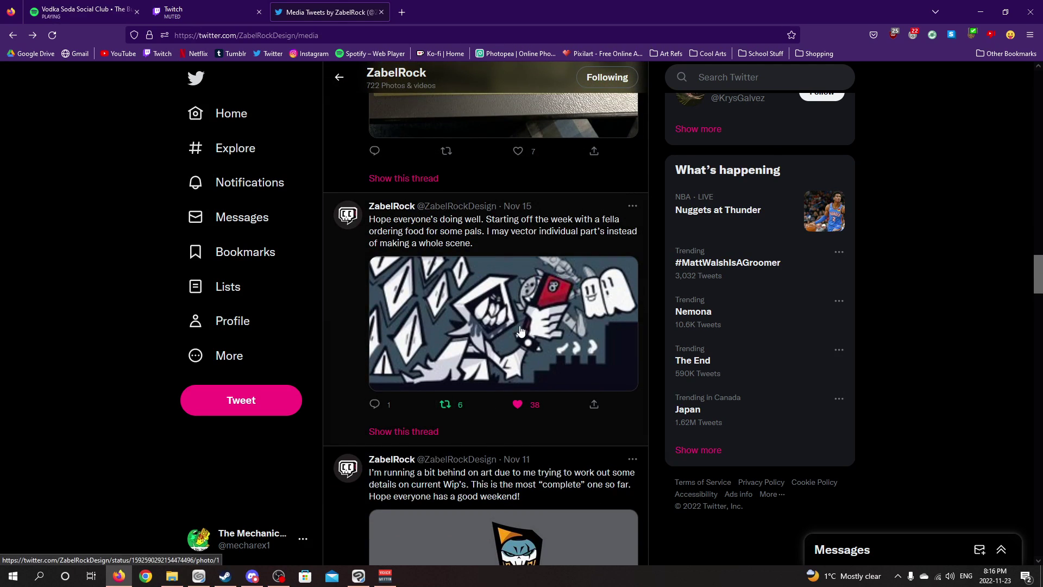
pyautogui.scroll(-4, 518, 390)
pyautogui.scroll(-12, 518, 389)
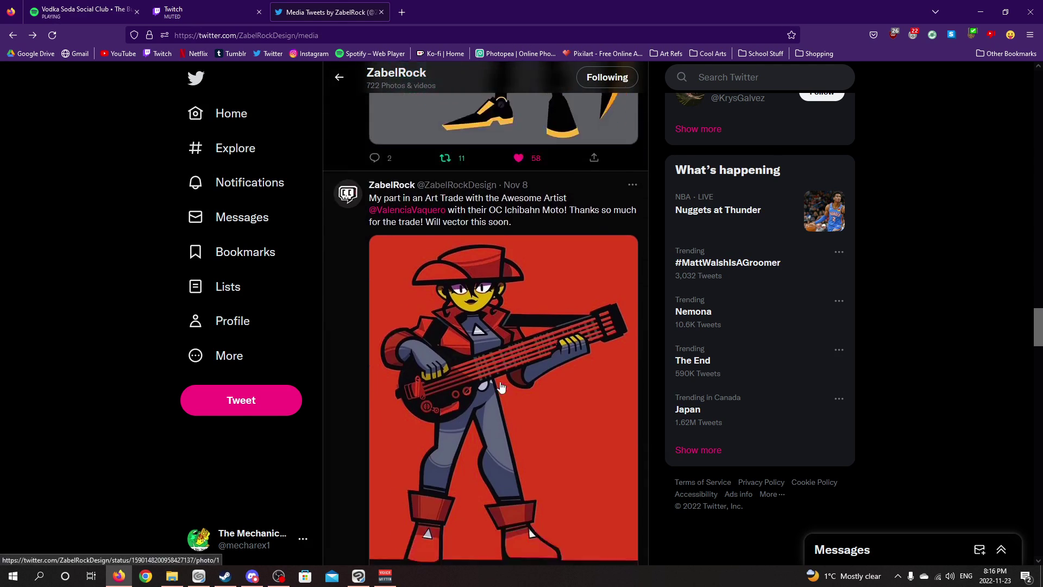
pyautogui.scroll(-10, 500, 378)
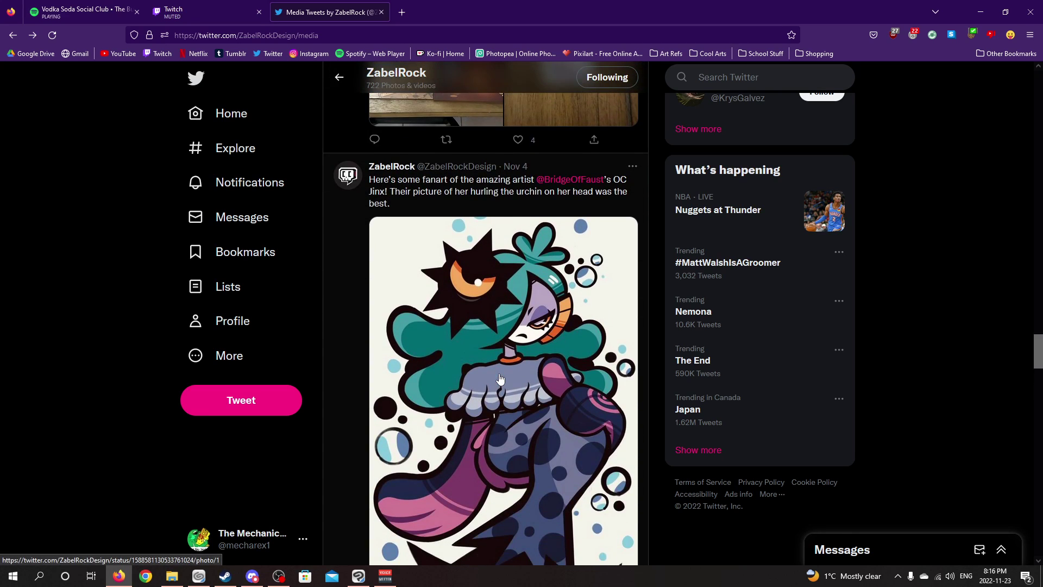
pyautogui.scroll(2, 500, 379)
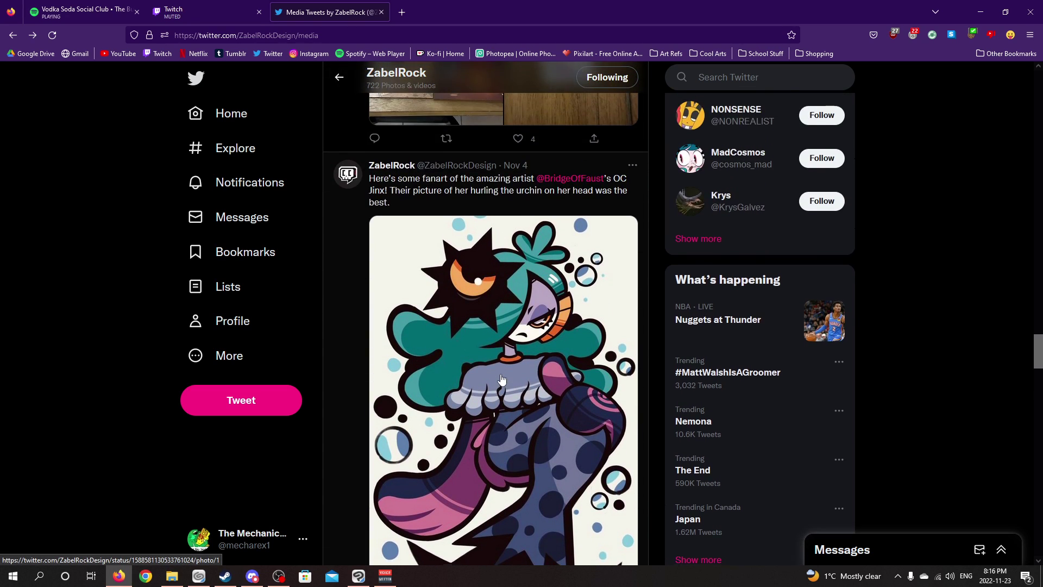
pyautogui.scroll(-3, 502, 377)
pyautogui.scroll(-6, 502, 376)
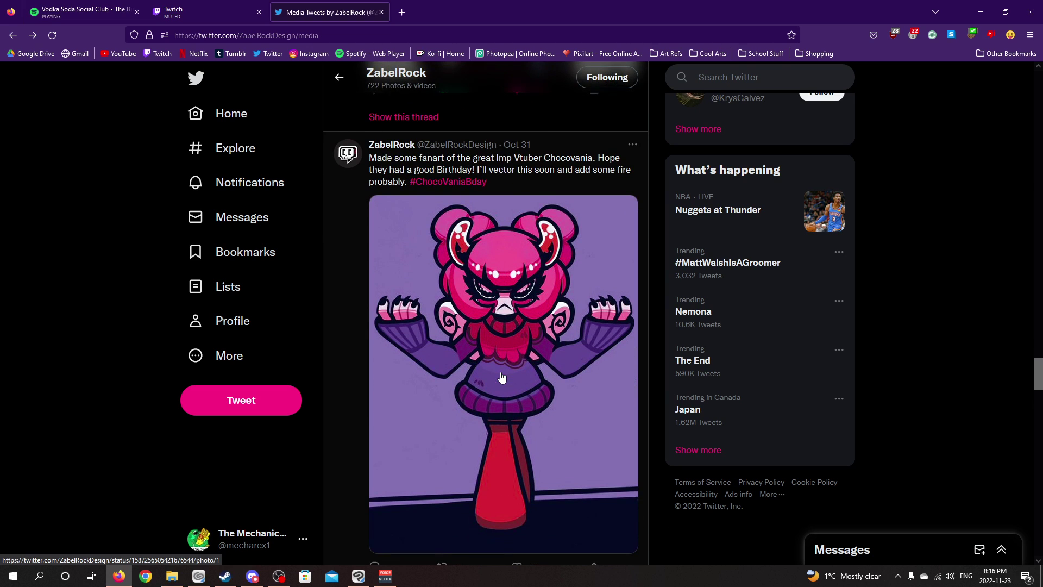
pyautogui.scroll(-3, 502, 377)
pyautogui.scroll(3, 503, 376)
pyautogui.scroll(-6, 529, 333)
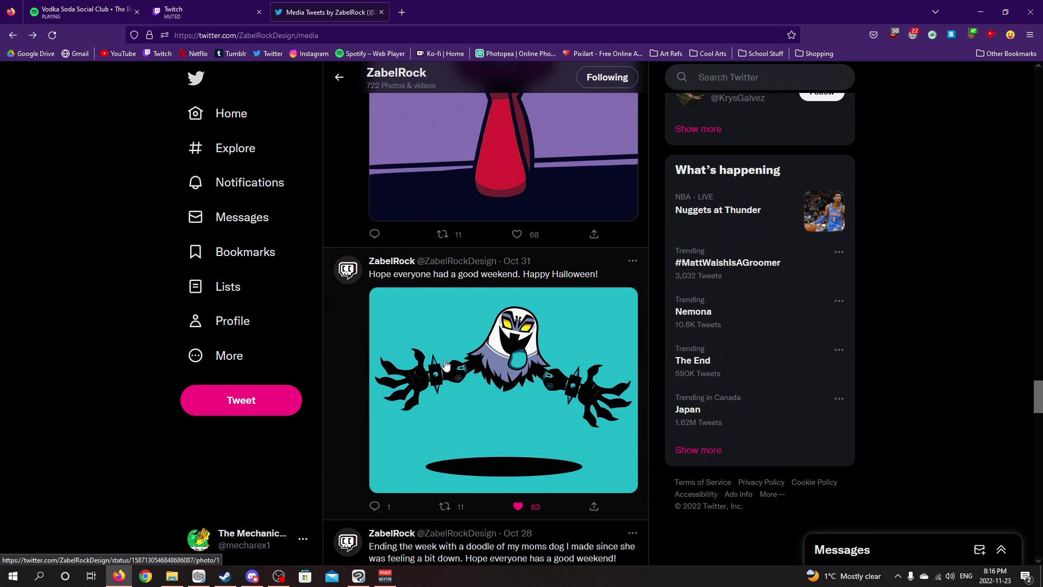
pyautogui.scroll(-3, 569, 379)
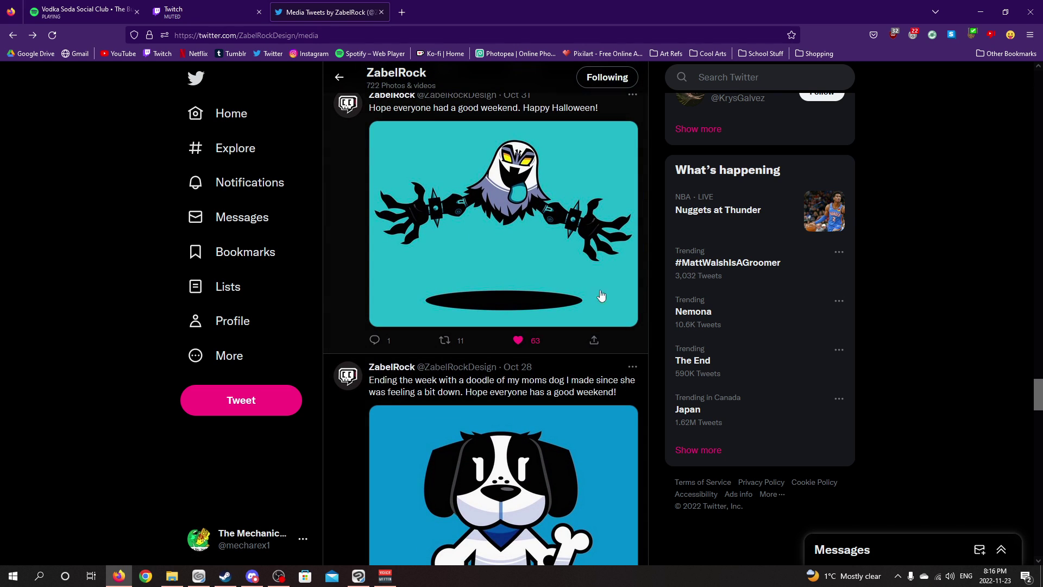
# - Check the Twitch stream manager and return to the artist's Twitter media posts to view the Oct 26 ghost drawing
pyautogui.click(234, 4)
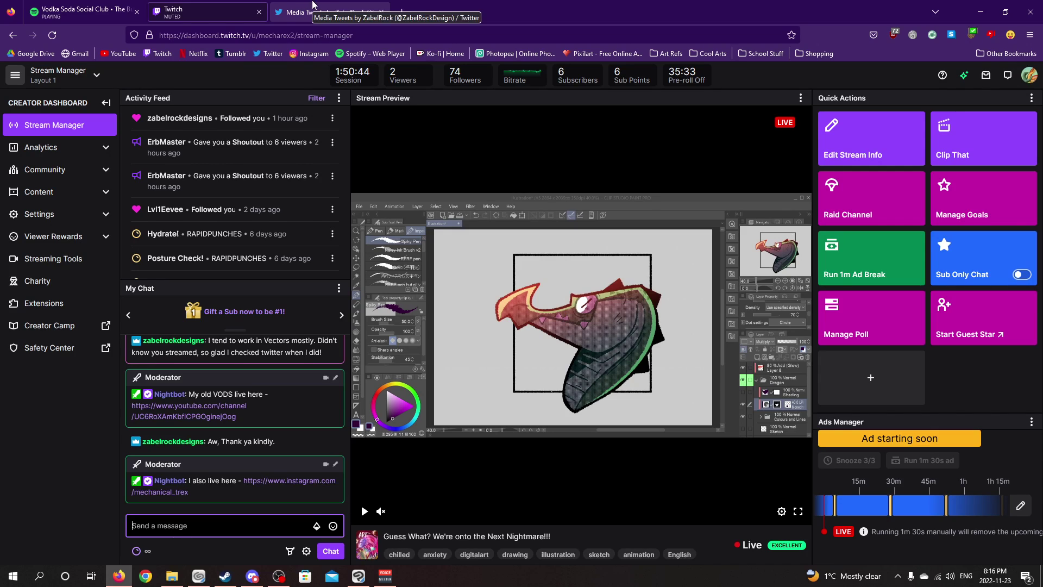
pyautogui.click(279, 578)
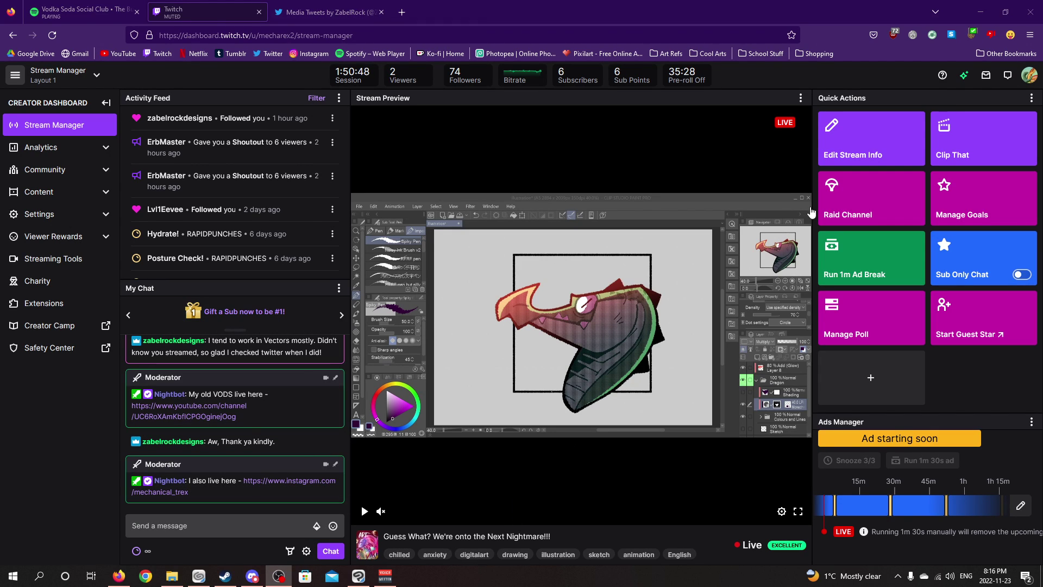
pyautogui.click(312, 10)
pyautogui.scroll(-10, 512, 454)
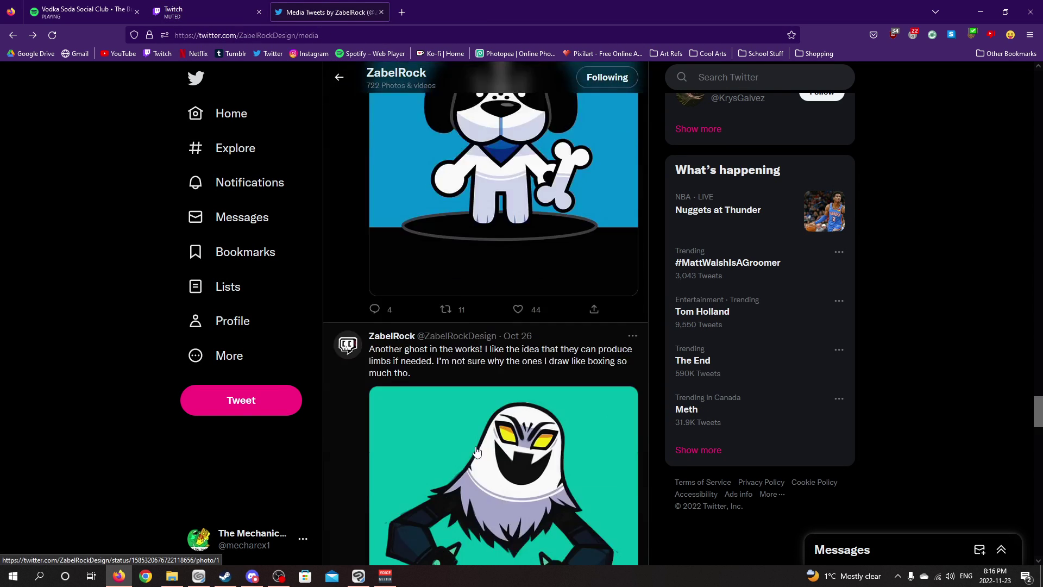
# - Browse the artist's media posts from the Oct 26 ghost back to the Oct 21 Dee Dee work-in-progress
pyautogui.scroll(-10, 512, 453)
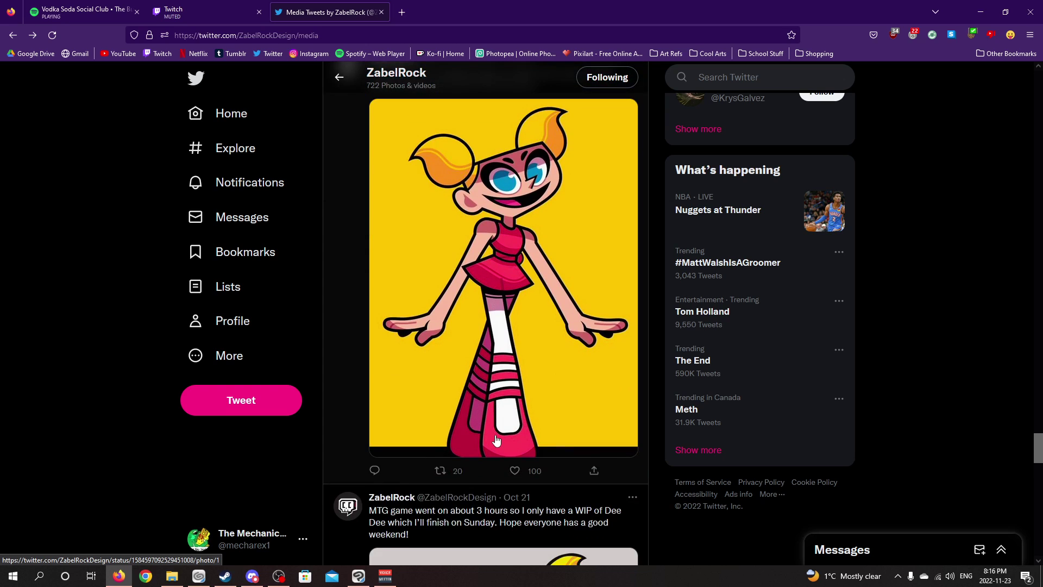
pyautogui.scroll(-5, 496, 440)
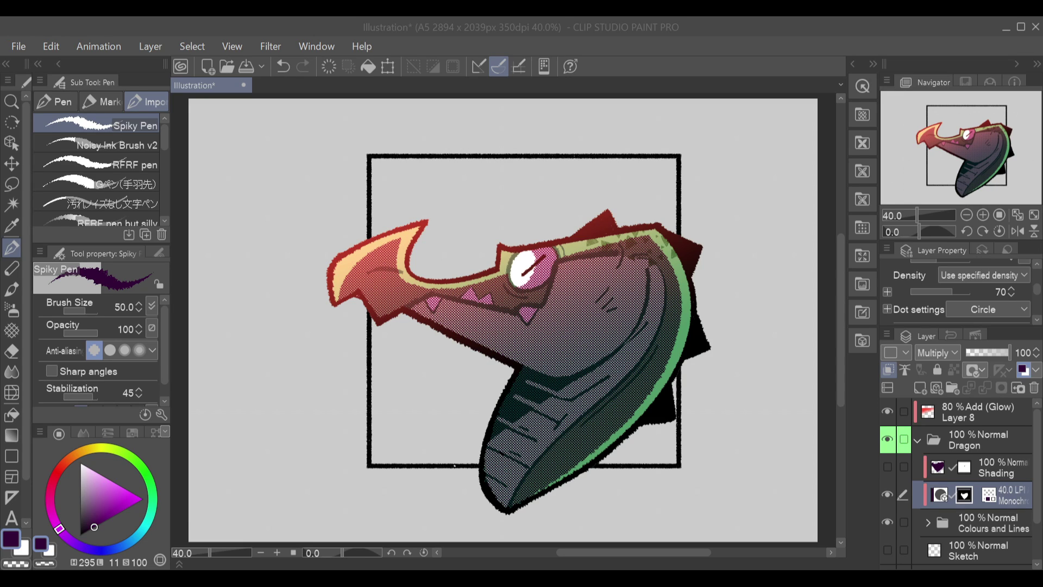
# - In Clip Studio Paint, show the Shading layer, set it to Multiply at 40% opacity, and select the halftone layer beneath it
pyautogui.click(888, 467)
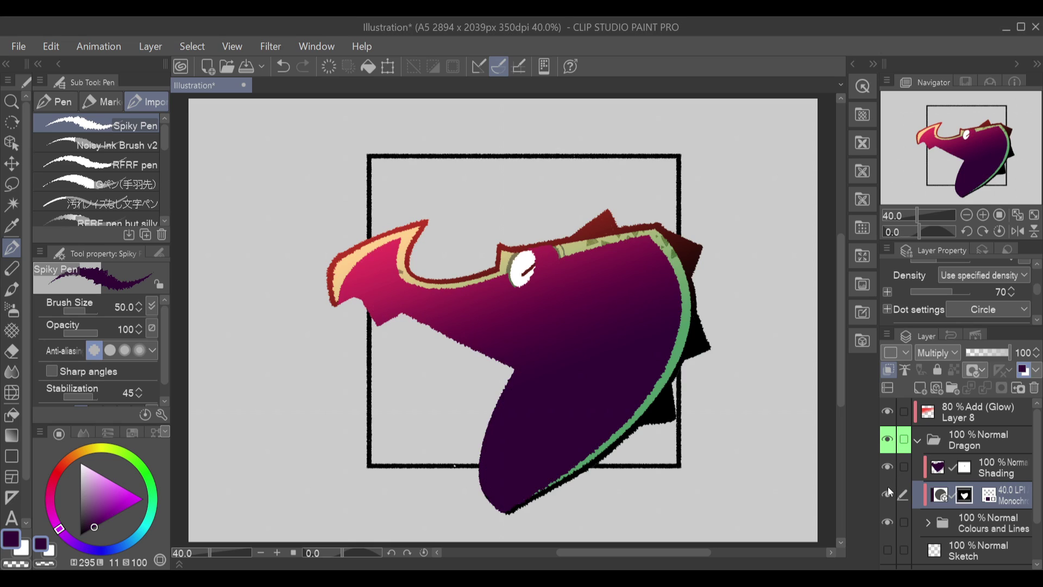
pyautogui.click(993, 464)
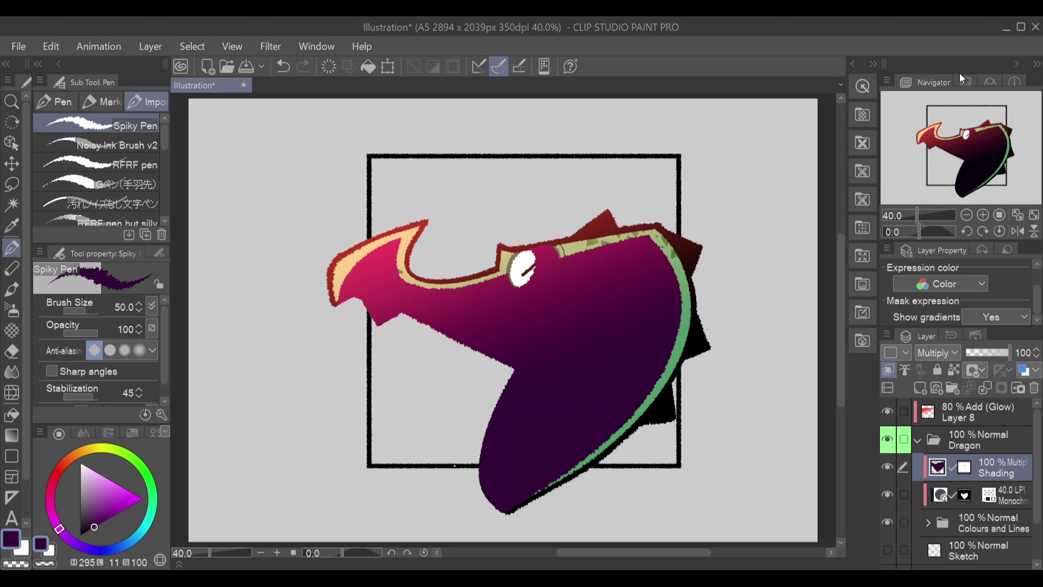
pyautogui.moveTo(1003, 351); pyautogui.dragTo(985, 355)
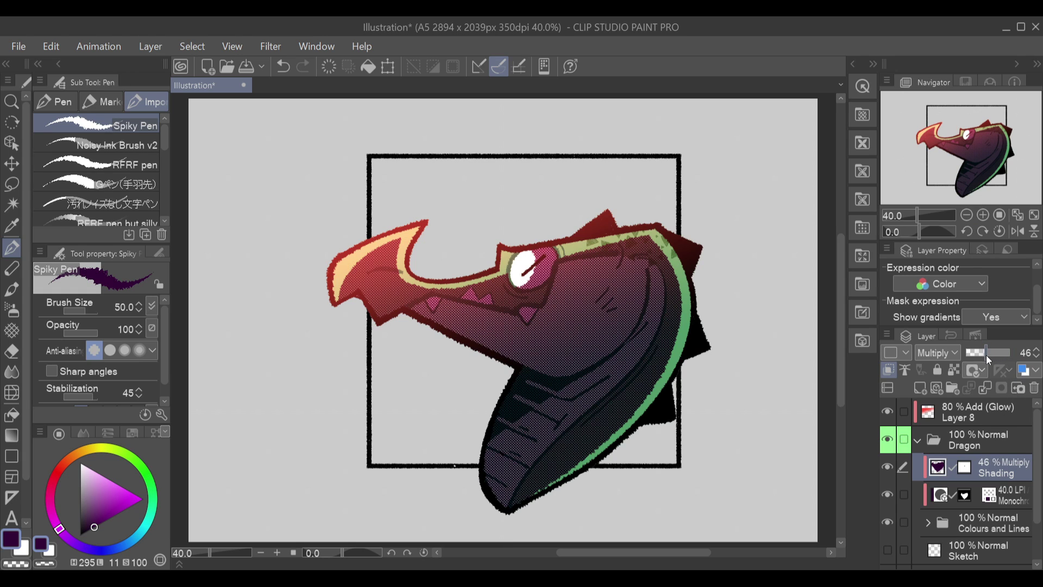
pyautogui.moveTo(983, 351); pyautogui.dragTo(983, 354)
pyautogui.click(1035, 351)
pyautogui.click(1036, 351)
pyautogui.click(1009, 495)
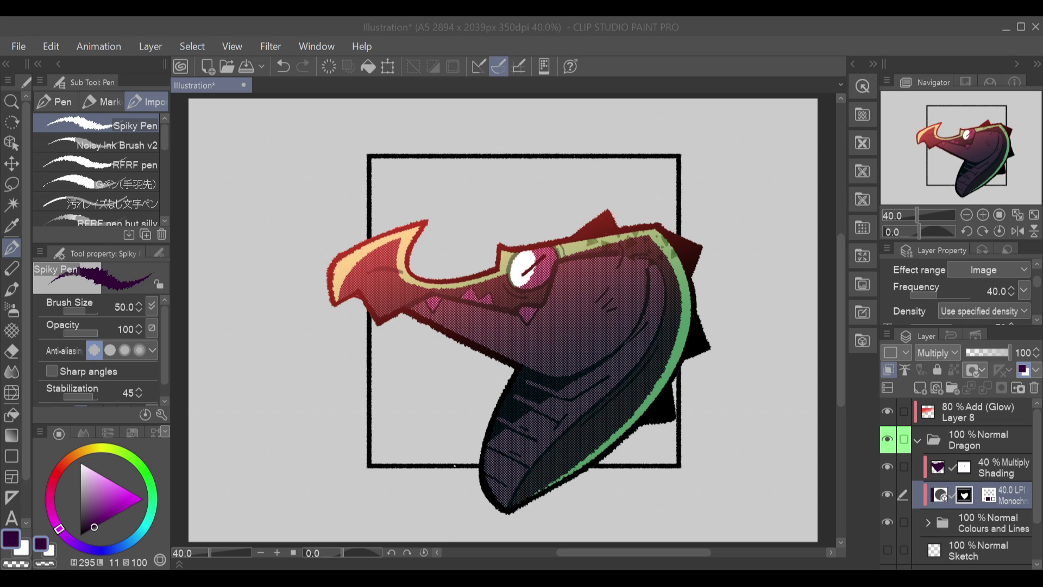
# - Handwrite "BRB" above the dragon's head on a new topmost layer, and delete that layer
pyautogui.click(956, 411)
pyautogui.click(919, 387)
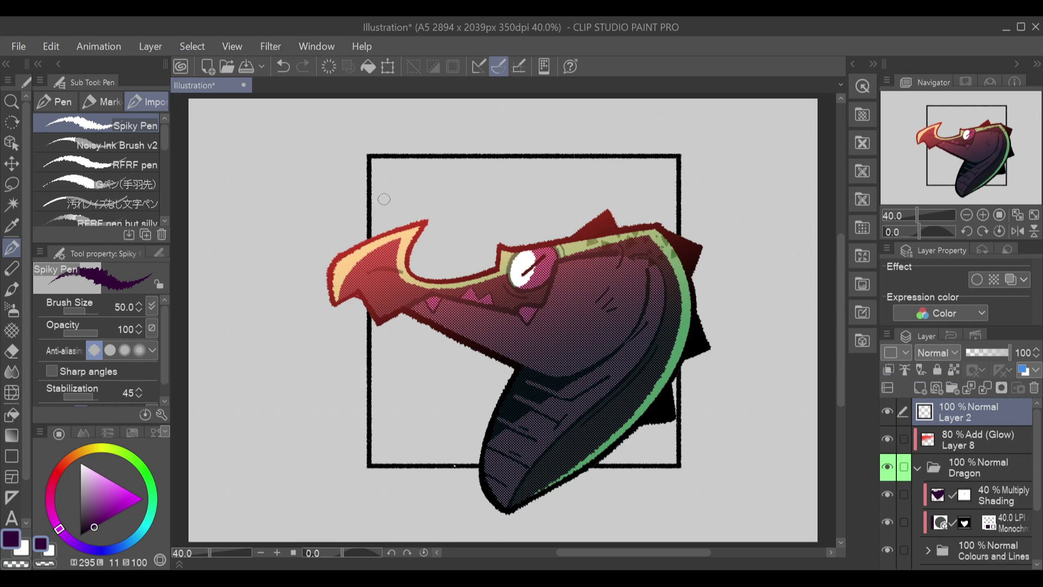
pyautogui.moveTo(437, 130)
pyautogui.mouseDown()
pyautogui.moveTo(439, 228)
pyautogui.moveTo(454, 124)
pyautogui.moveTo(469, 180)
pyautogui.moveTo(441, 228)
pyautogui.mouseUp()
pyautogui.moveTo(499, 126); pyautogui.dragTo(498, 221)
pyautogui.moveTo(499, 152)
pyautogui.mouseDown()
pyautogui.moveTo(547, 122)
pyautogui.moveTo(500, 178)
pyautogui.moveTo(554, 222)
pyautogui.mouseUp()
pyautogui.moveTo(555, 121); pyautogui.dragTo(556, 223)
pyautogui.moveTo(558, 125)
pyautogui.mouseDown()
pyautogui.moveTo(598, 137)
pyautogui.moveTo(558, 174)
pyautogui.moveTo(596, 207)
pyautogui.moveTo(551, 221)
pyautogui.mouseUp()
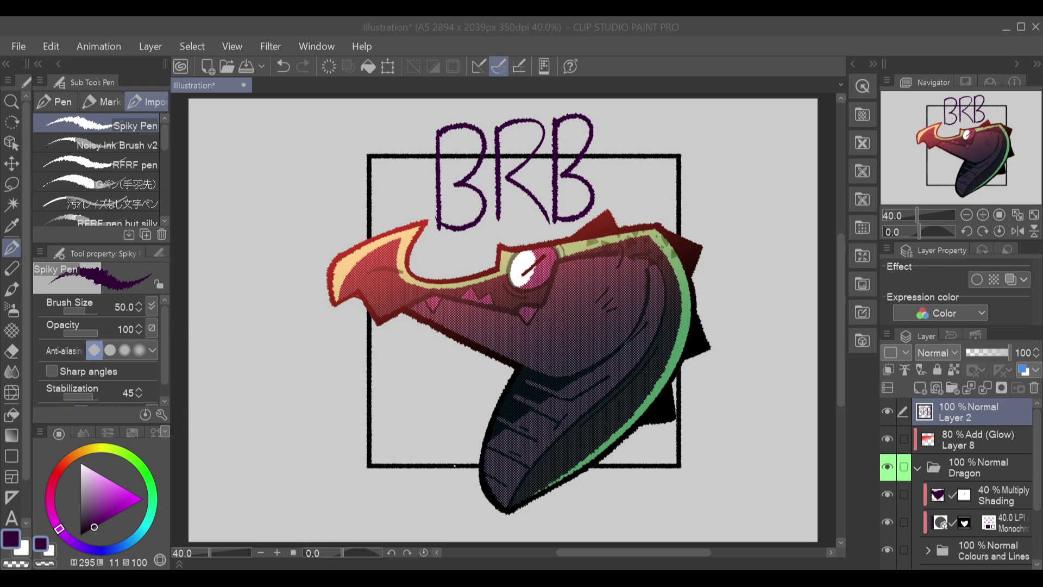
pyautogui.click(1034, 387)
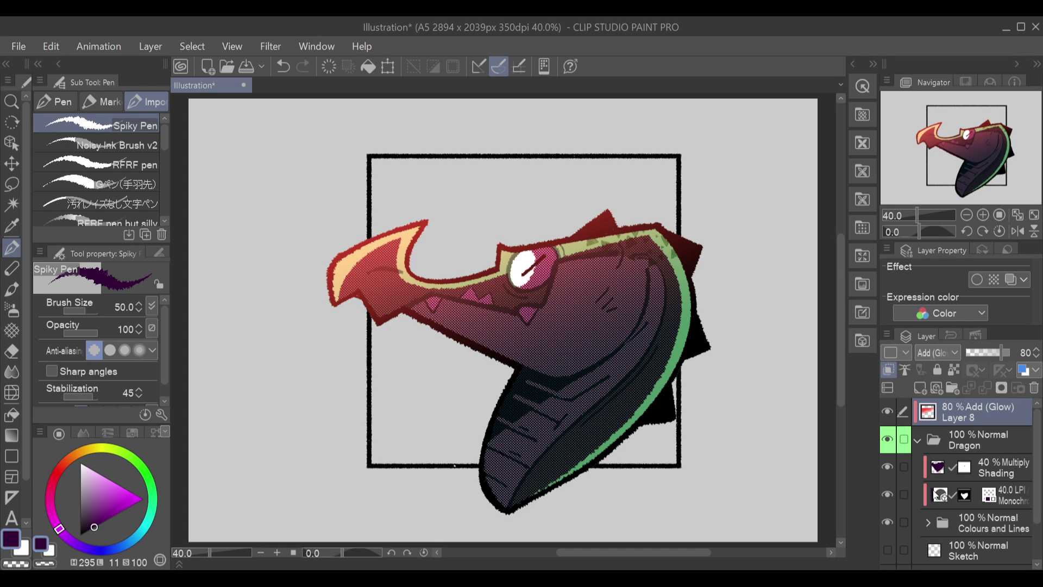
# - Set the halftone layer's opacity to 70% and collapse the Dragon folder
pyautogui.click(998, 468)
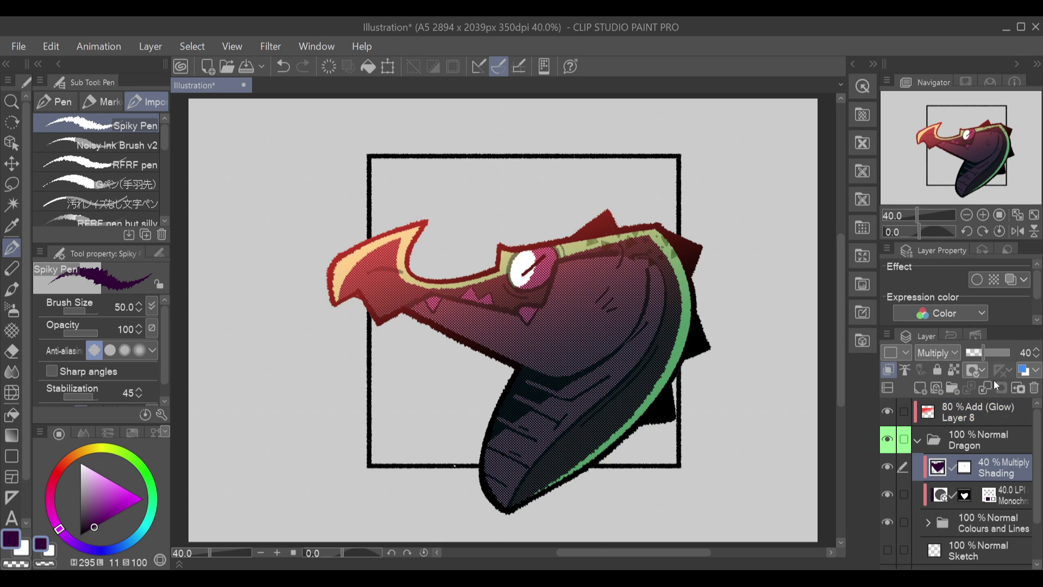
pyautogui.click(1010, 492)
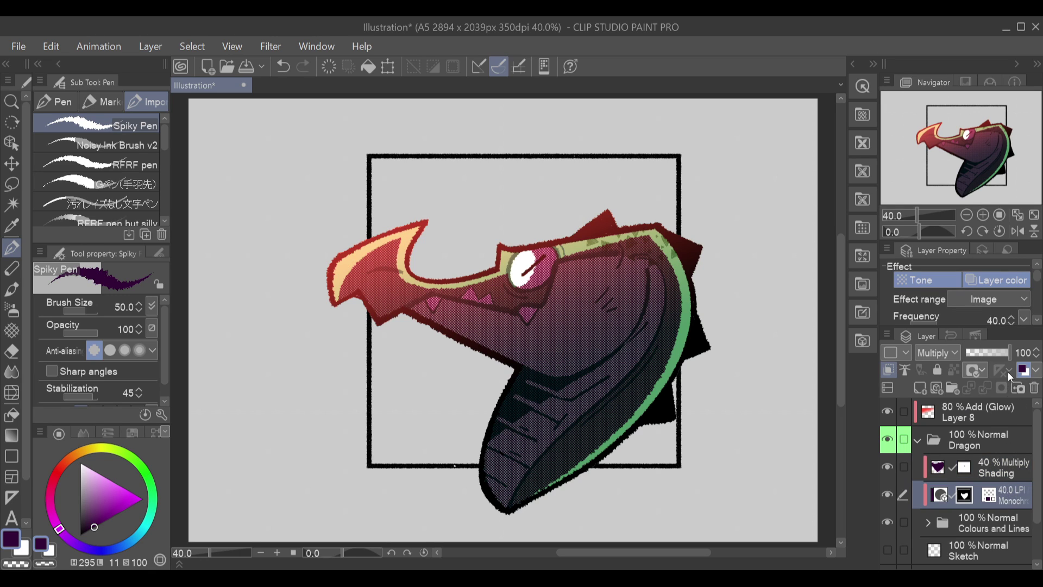
pyautogui.moveTo(1005, 355); pyautogui.dragTo(997, 357)
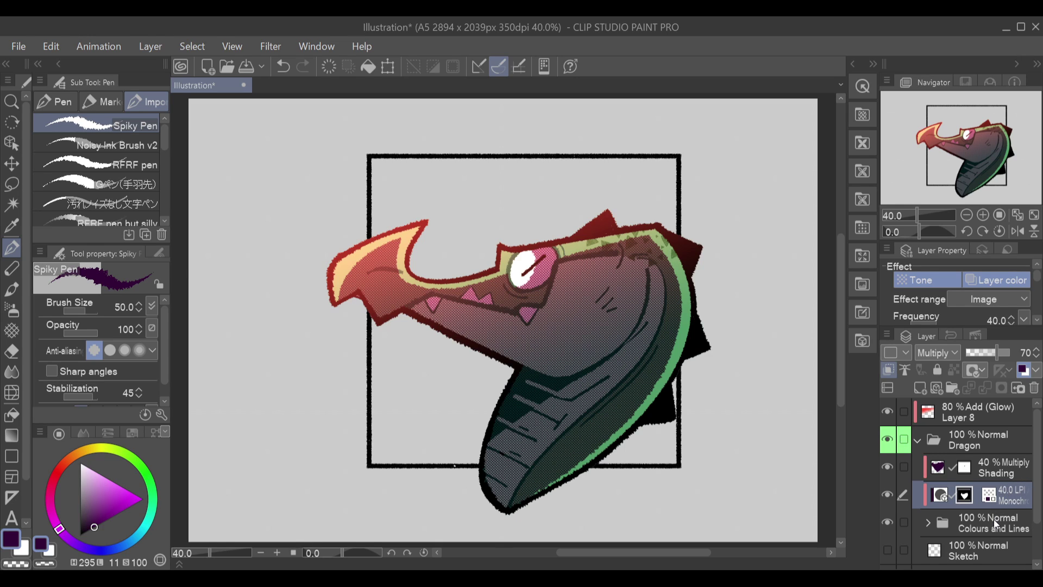
pyautogui.click(918, 442)
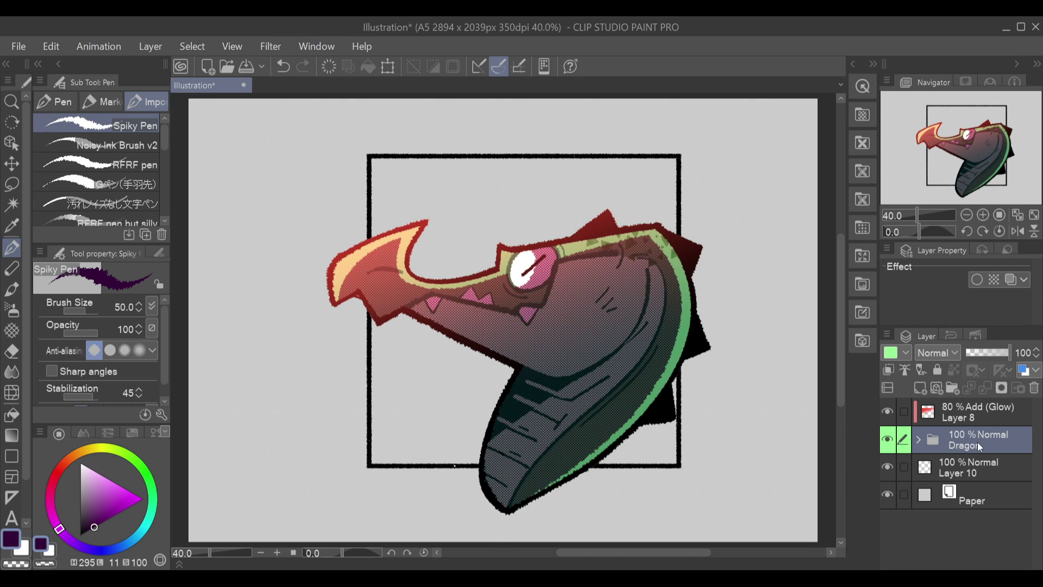
pyautogui.click(950, 465)
pyautogui.click(963, 449)
pyautogui.click(962, 472)
pyautogui.click(971, 450)
pyautogui.click(963, 474)
pyautogui.click(977, 447)
pyautogui.click(969, 468)
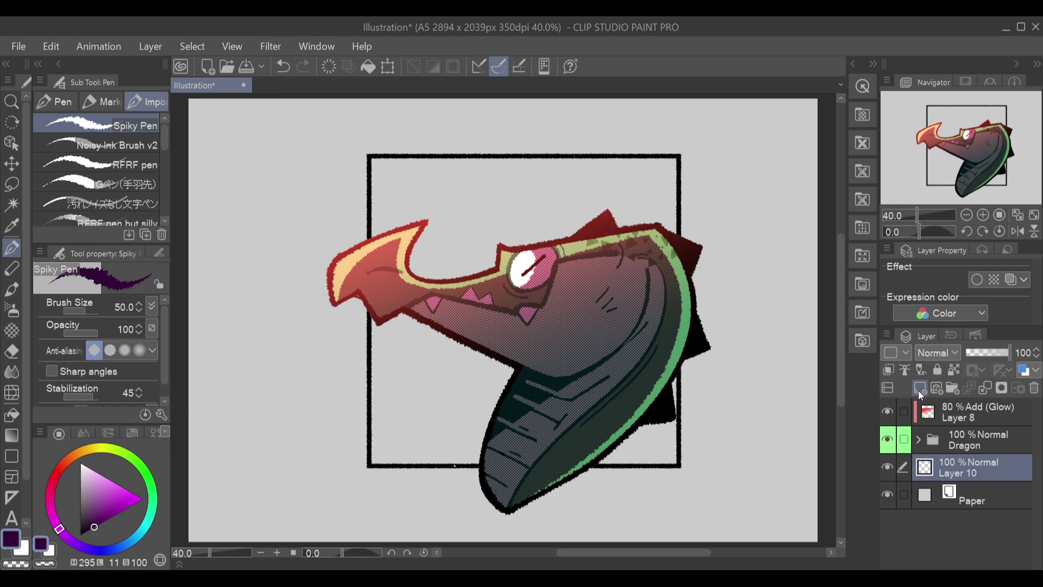
# - Add a new layer directly above the Paper layer and choose a dark navy blue with hue 239
pyautogui.click(967, 495)
pyautogui.click(920, 388)
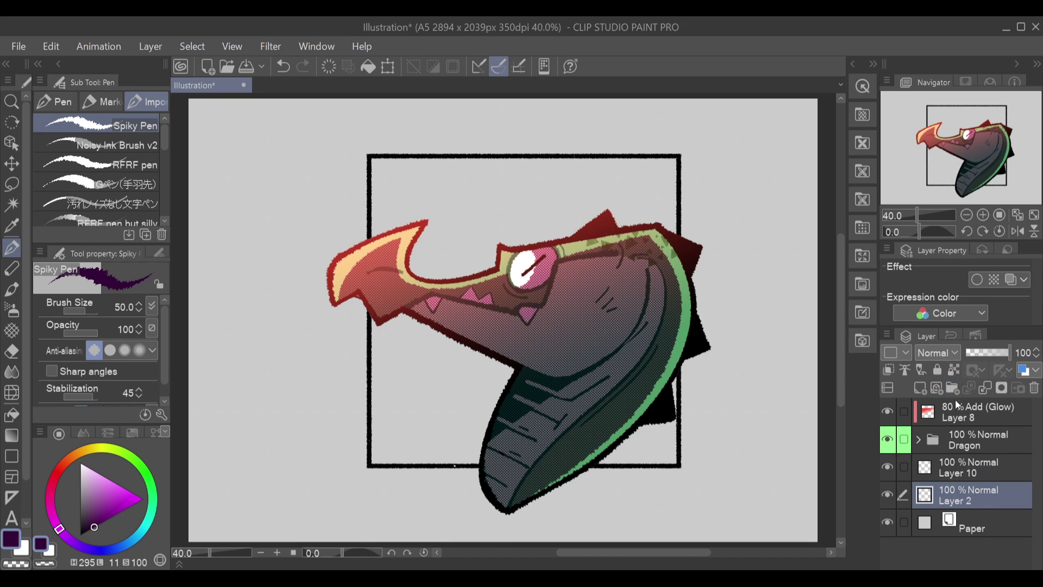
pyautogui.click(139, 536)
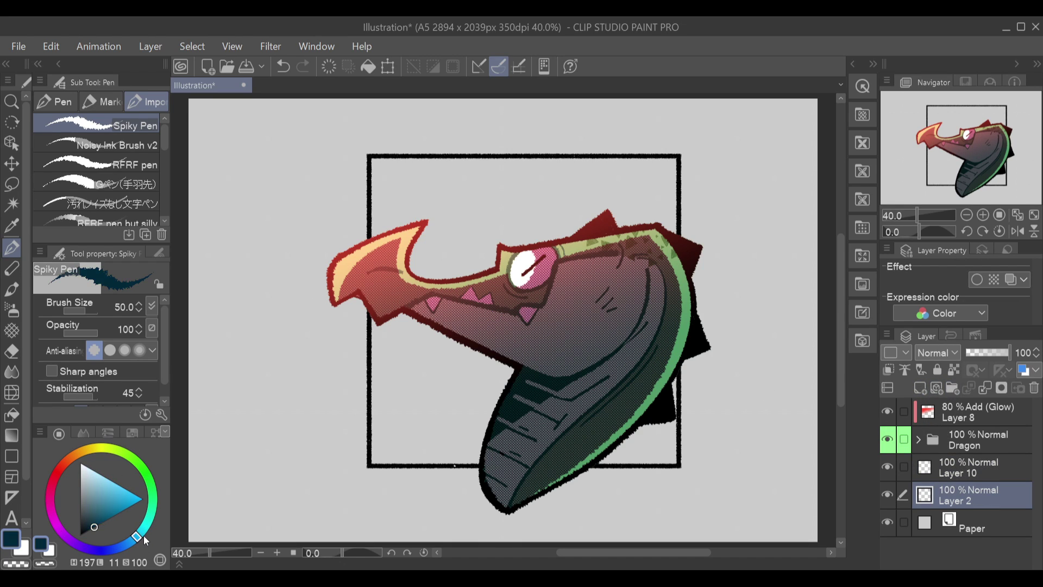
pyautogui.moveTo(138, 547); pyautogui.dragTo(100, 557)
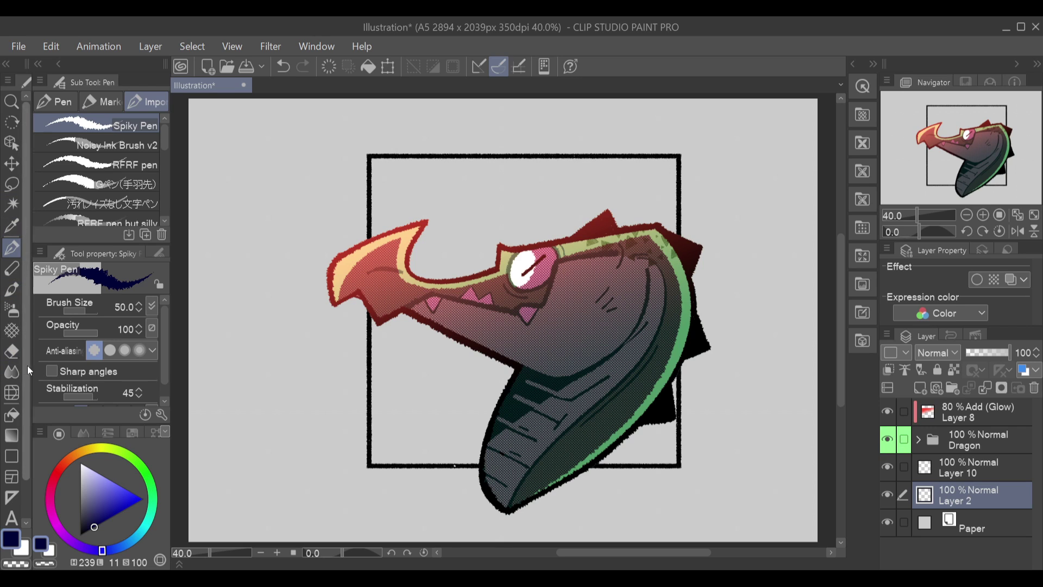
# - Fill the background areas inside the square frame around the dragon with navy, using the Refer other layers fill
pyautogui.press('g')
pyautogui.press('g')
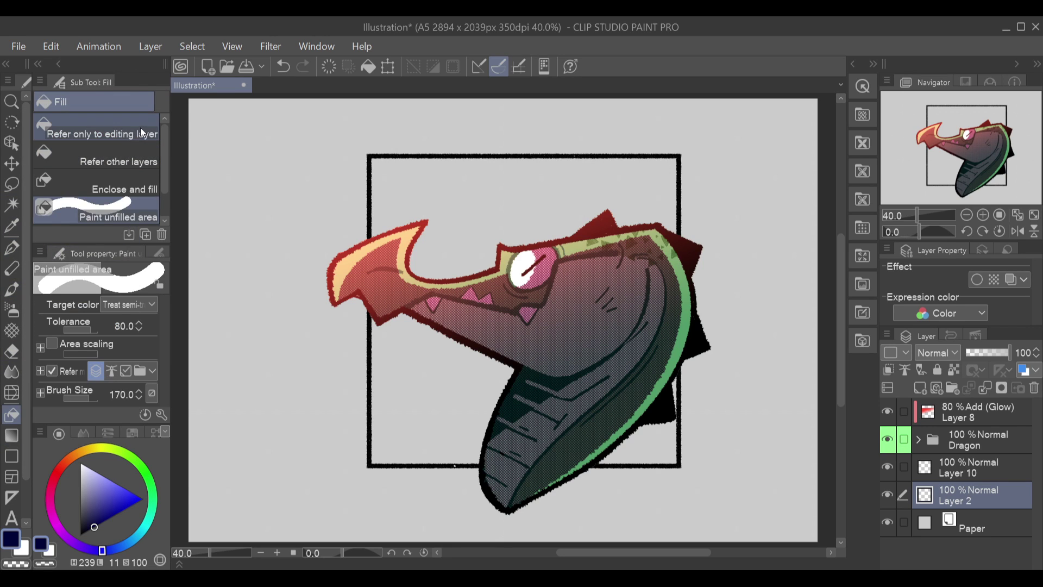
pyautogui.click(152, 155)
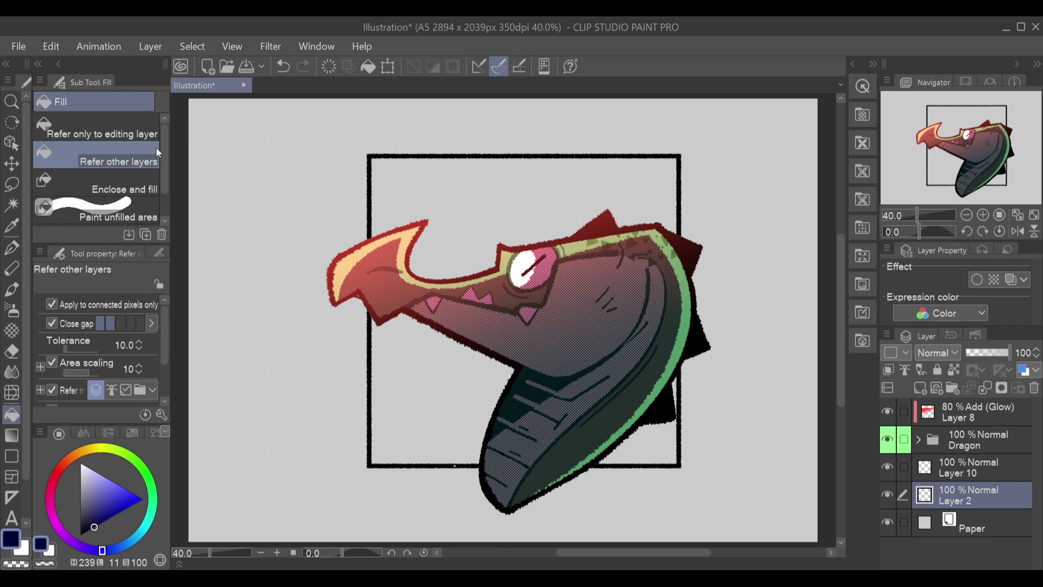
pyautogui.click(457, 200)
pyautogui.click(456, 368)
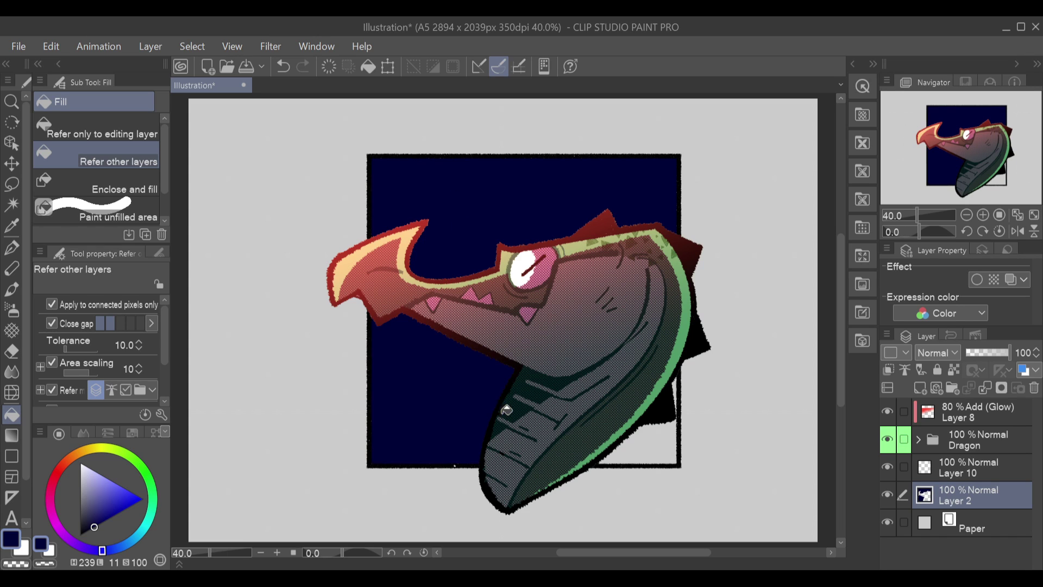
pyautogui.click(649, 438)
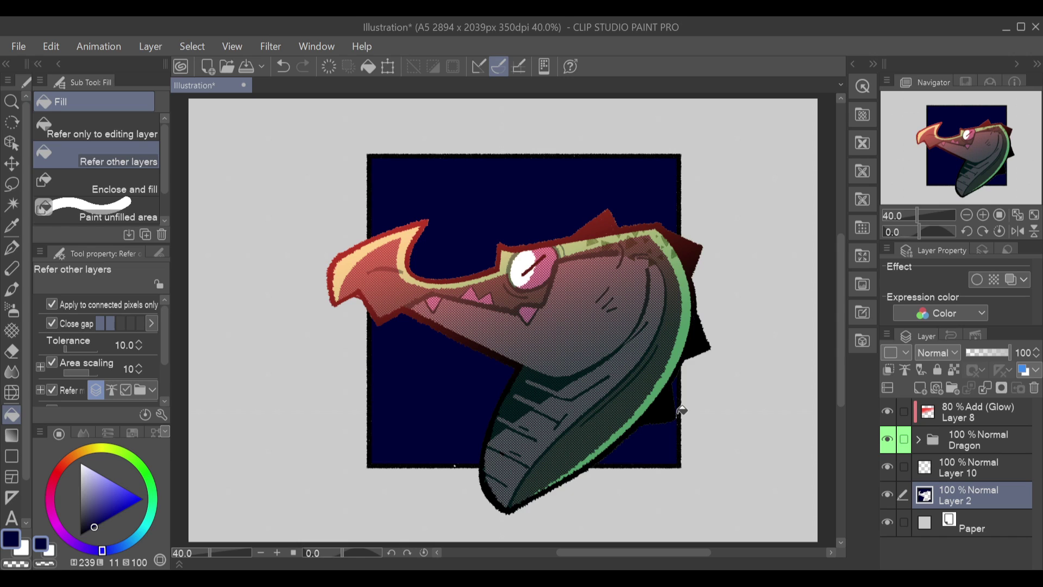
# - Brush over the remaining gaps inside the square frame with the Paint unfilled area fill
pyautogui.click(98, 209)
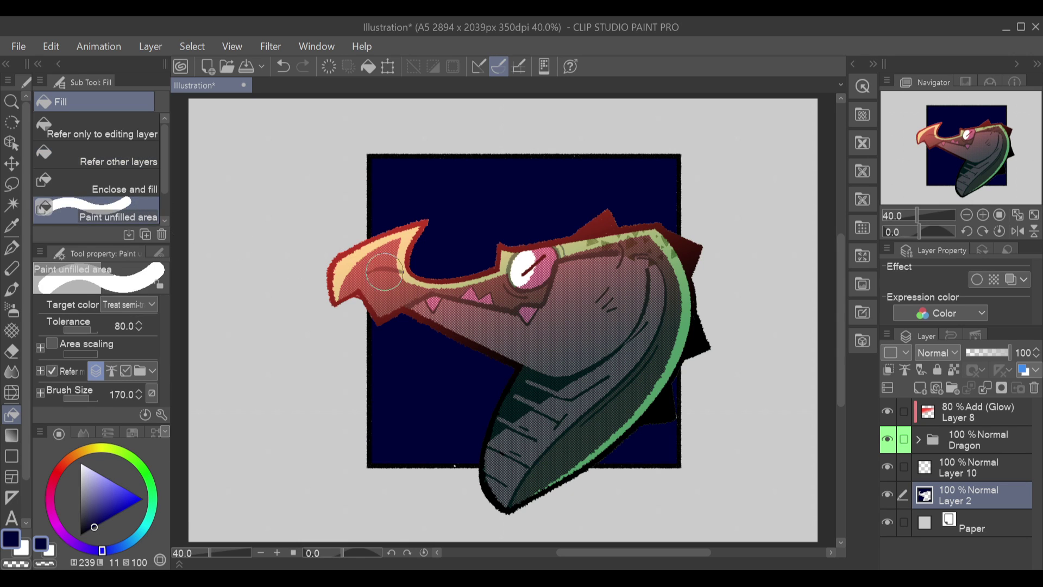
pyautogui.moveTo(380, 163)
pyautogui.mouseDown()
pyautogui.moveTo(373, 461)
pyautogui.moveTo(543, 466)
pyautogui.mouseUp()
pyautogui.moveTo(663, 459)
pyautogui.mouseDown()
pyautogui.moveTo(675, 428)
pyautogui.moveTo(669, 154)
pyautogui.mouseUp()
pyautogui.moveTo(658, 392)
pyautogui.mouseDown()
pyautogui.moveTo(611, 440)
pyautogui.moveTo(632, 427)
pyautogui.moveTo(667, 349)
pyautogui.moveTo(656, 225)
pyautogui.moveTo(552, 226)
pyautogui.moveTo(476, 272)
pyautogui.moveTo(416, 267)
pyautogui.moveTo(470, 337)
pyautogui.moveTo(518, 372)
pyautogui.mouseUp()
pyautogui.moveTo(619, 211); pyautogui.dragTo(616, 213)
# - Hide the Dragon folder to inspect the background fill underneath, and delete the navy fill layer
pyautogui.click(887, 468)
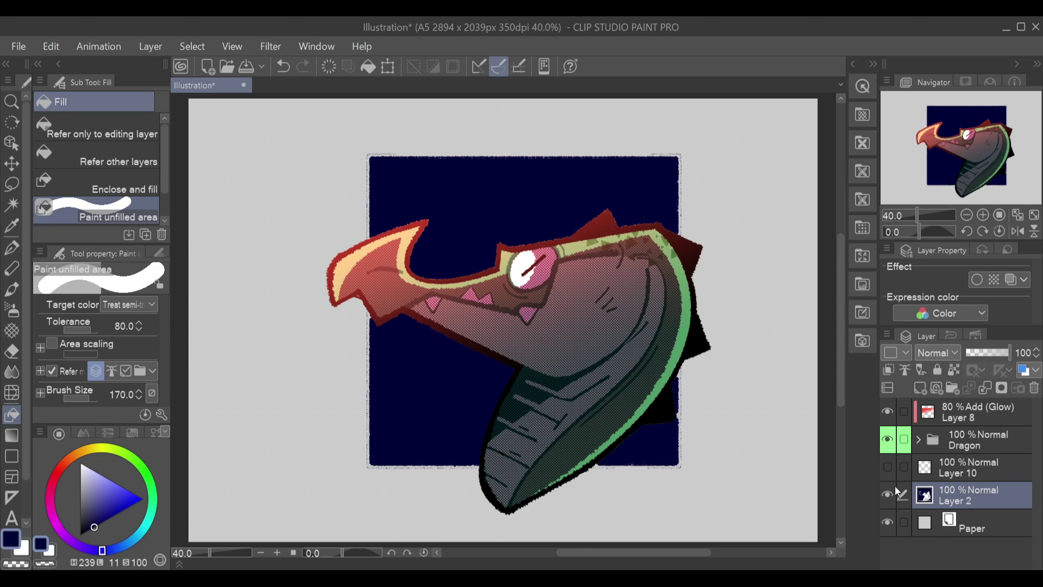
pyautogui.click(889, 467)
pyautogui.click(889, 440)
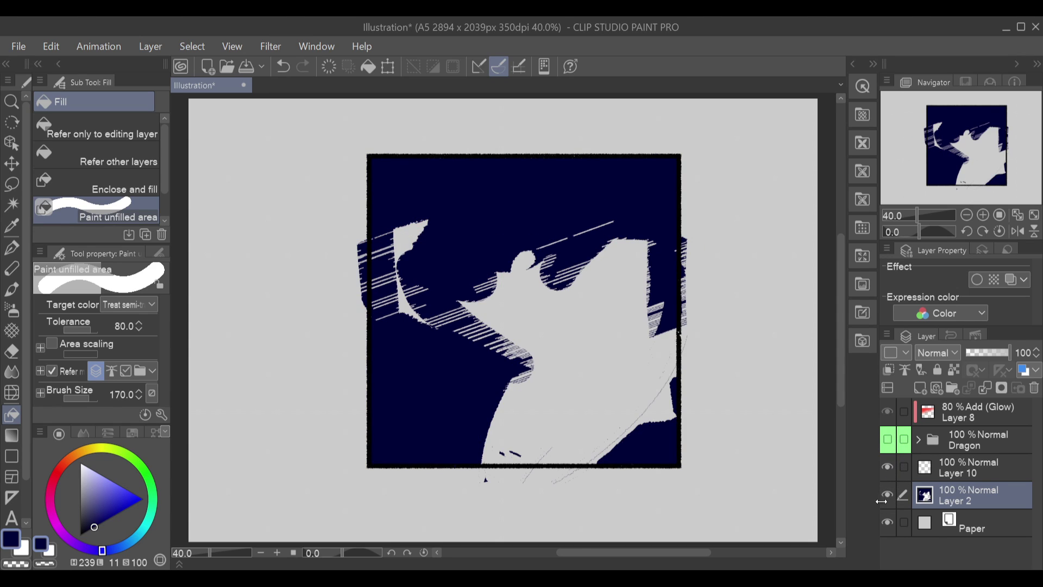
pyautogui.click(1034, 388)
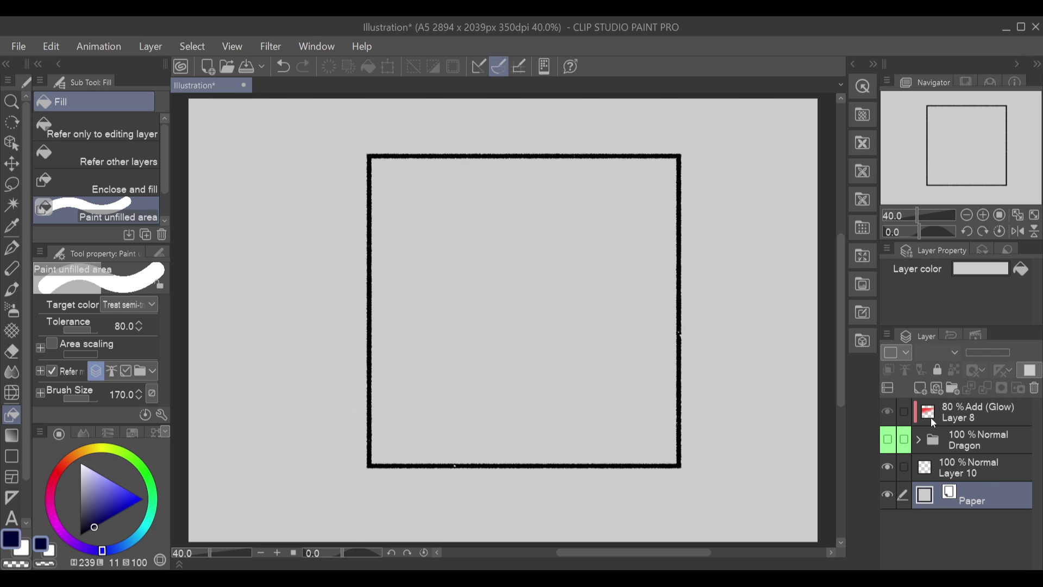
# - Add a fresh empty layer between the frame's Layer 10 and the Paper layer for the background fill
pyautogui.press('g')
pyautogui.press('g')
pyautogui.press('g')
pyautogui.press('g')
pyautogui.click(150, 128)
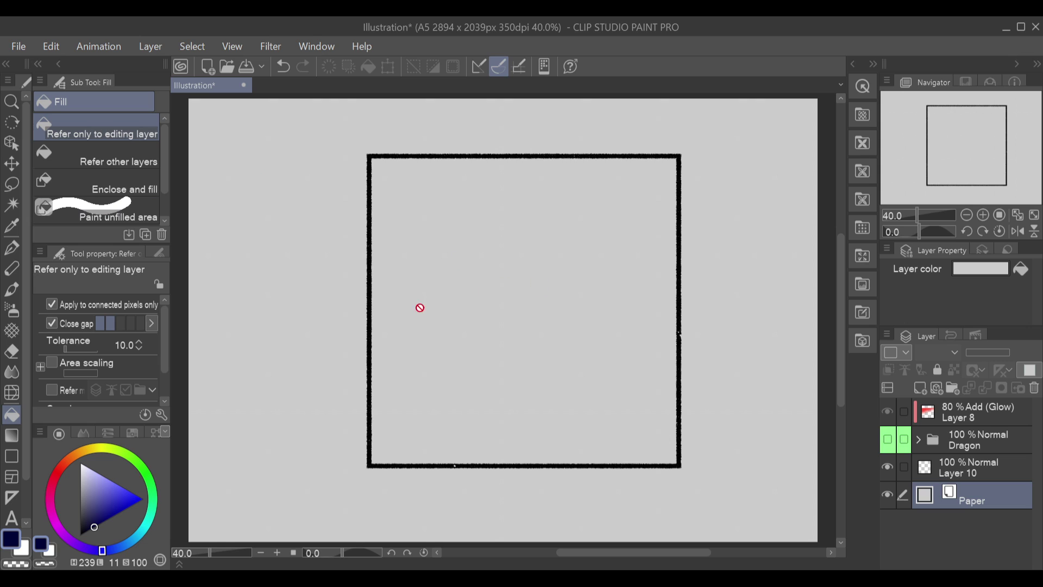
pyautogui.click(931, 474)
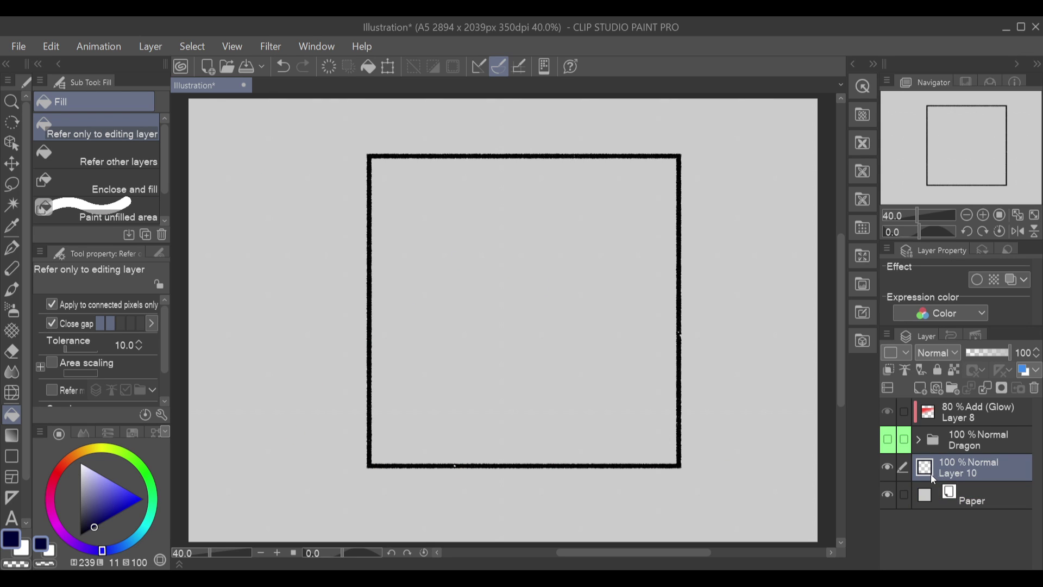
pyautogui.click(889, 465)
pyautogui.click(892, 467)
pyautogui.click(920, 387)
pyautogui.moveTo(954, 458); pyautogui.dragTo(948, 505)
# - Fill the inside of the square frame with navy, referring to other layers, and show the Dragon folder again
pyautogui.click(593, 340)
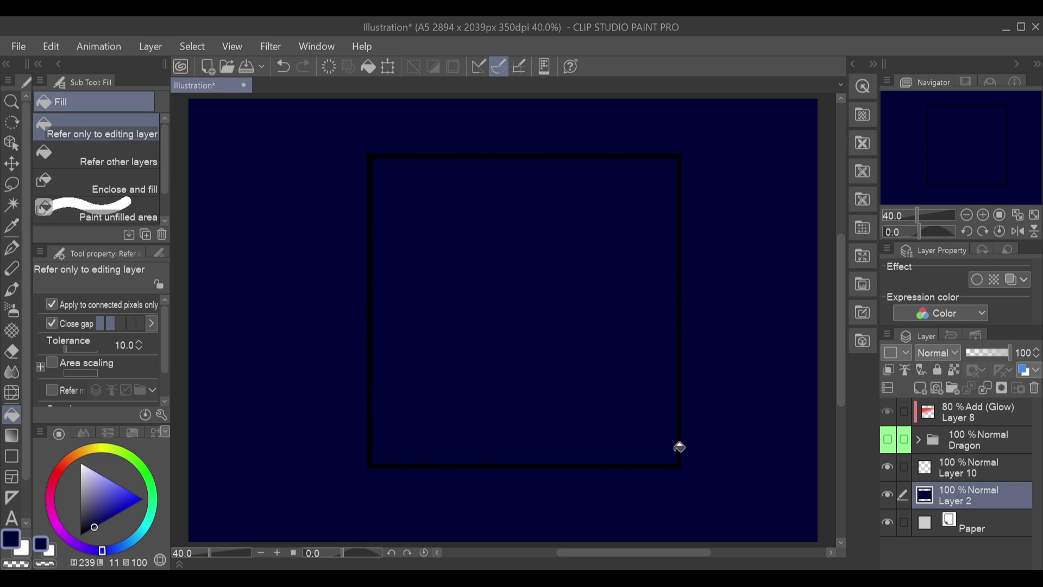
pyautogui.hotkey('ctrl', 'z')
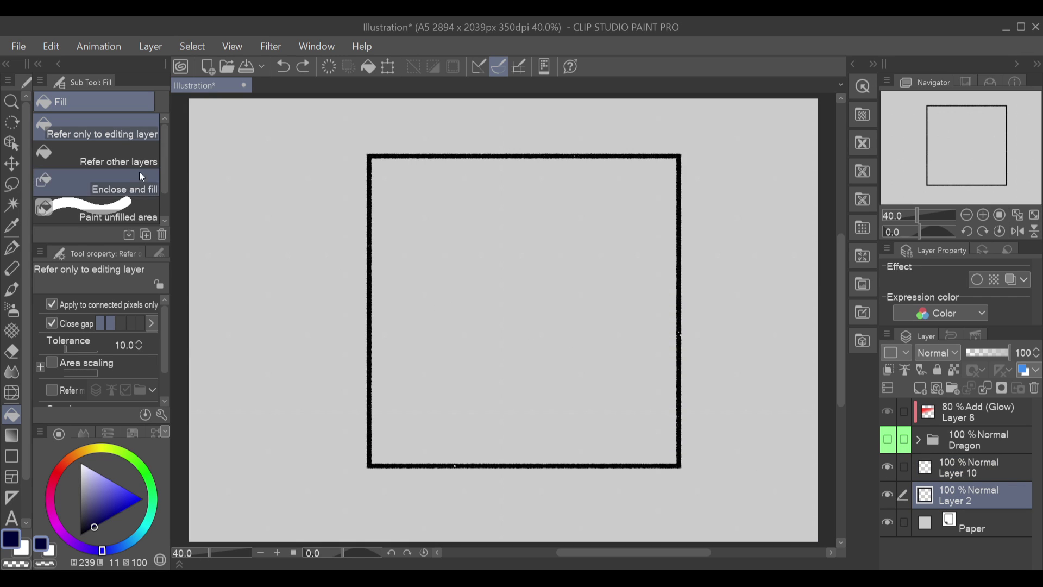
pyautogui.click(117, 158)
pyautogui.click(701, 370)
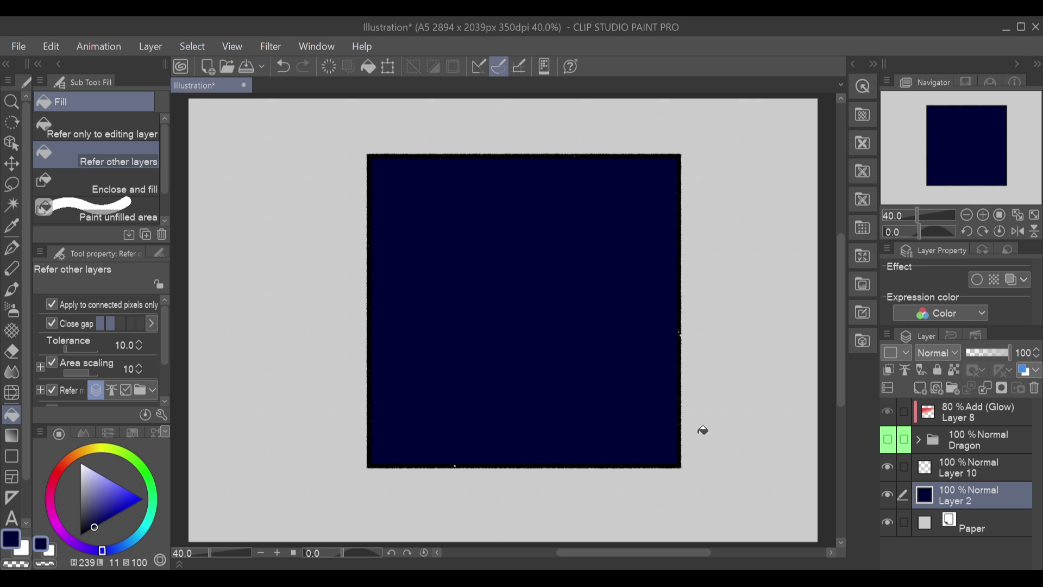
pyautogui.click(128, 138)
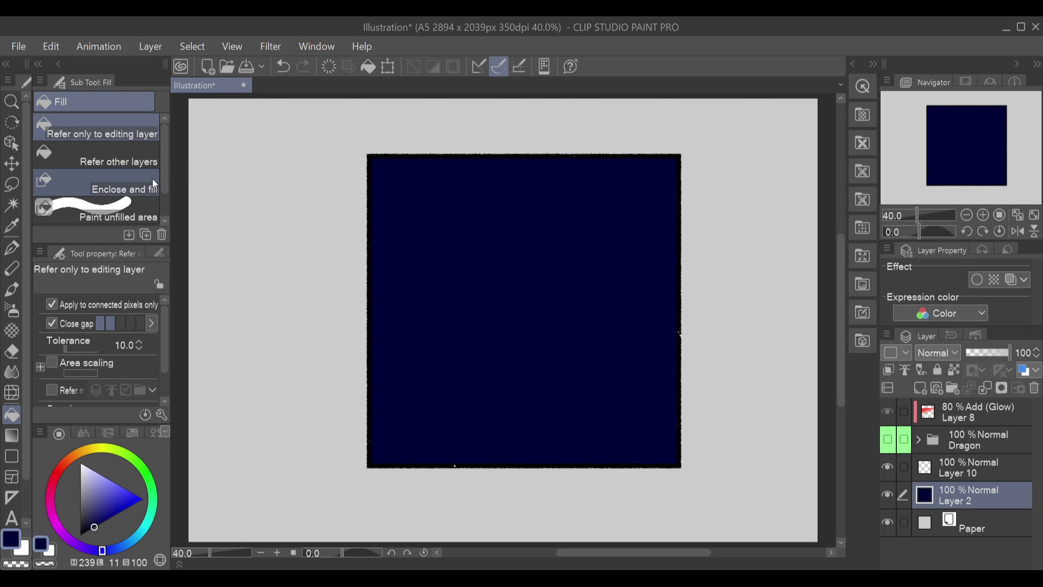
pyautogui.click(894, 440)
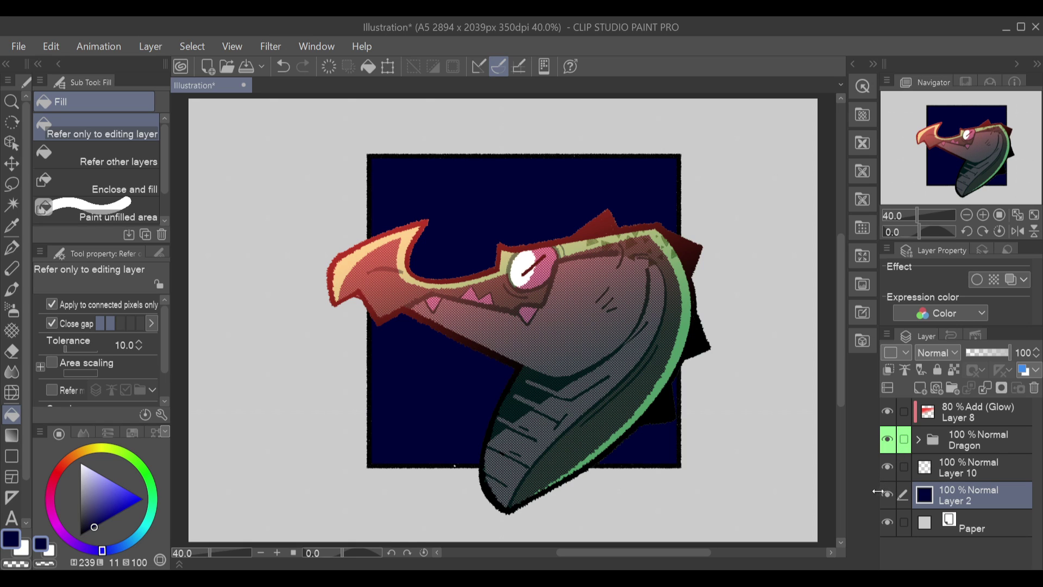
# - Add a new layer clipped to the navy background fill and choose a bright red with hue 353
pyautogui.click(921, 386)
pyautogui.moveTo(86, 446); pyautogui.dragTo(57, 481)
pyautogui.click(133, 493)
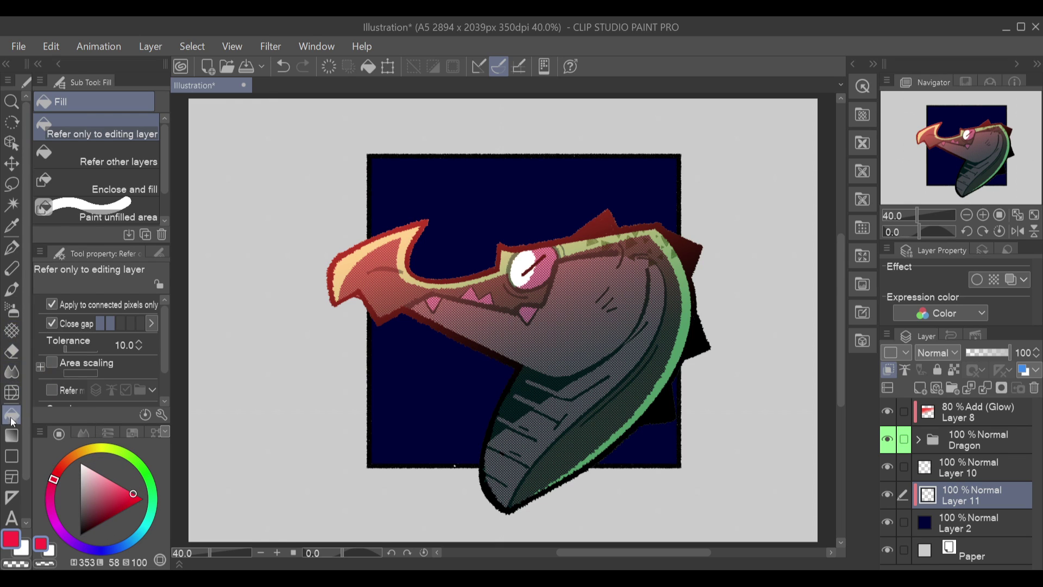
# - Try a red foreground-to-transparent gradient running diagonally across the background from the frame's upper-left corner, and undo it
pyautogui.click(11, 435)
pyautogui.moveTo(354, 142); pyautogui.dragTo(630, 451)
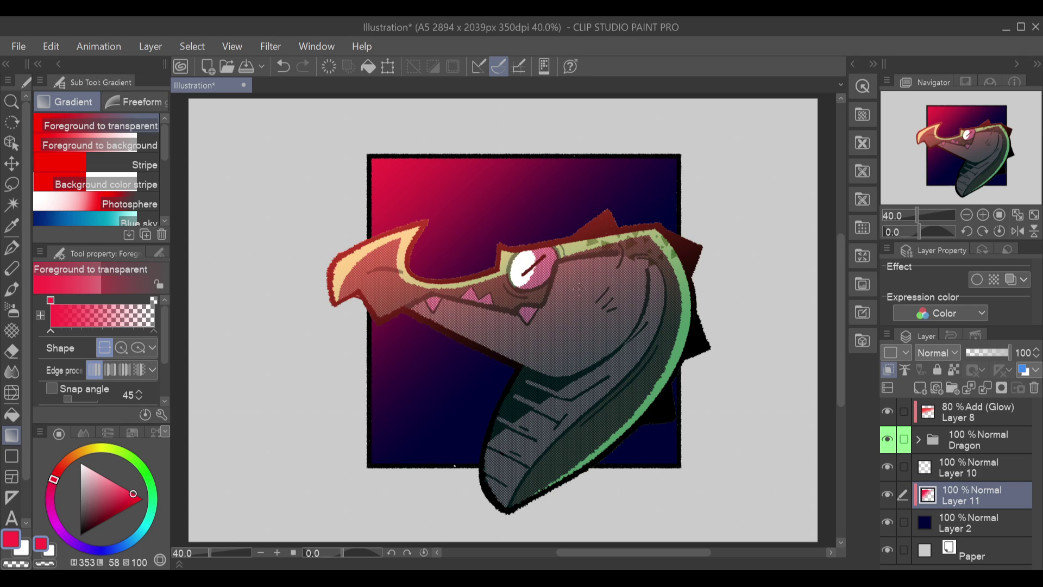
pyautogui.hotkey('ctrl', 'z')
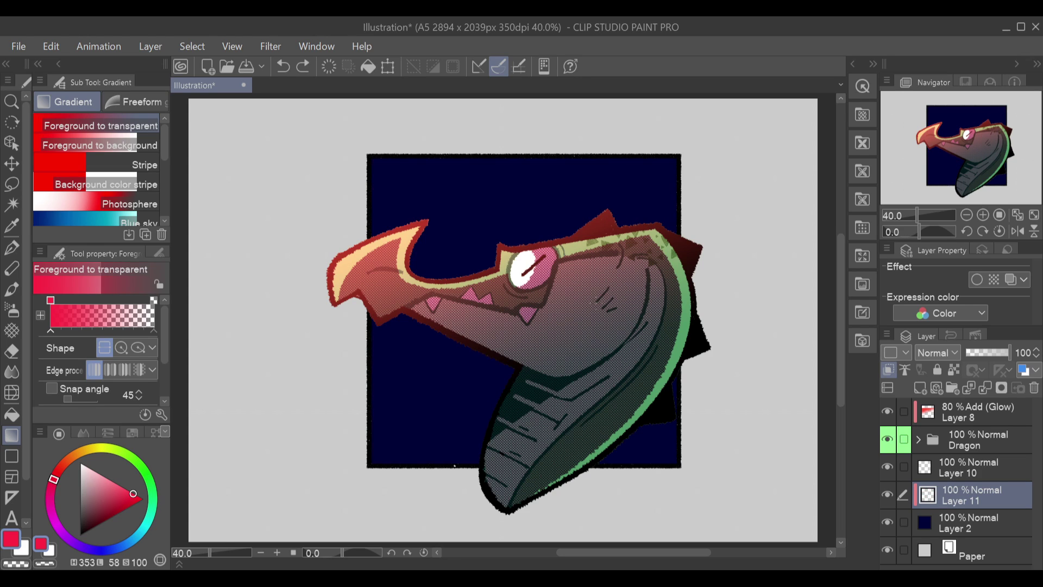
# - Try several diagonal red gradients across the navy background, starting above the frame's upper-left corner, and undo each one
pyautogui.moveTo(371, 137); pyautogui.dragTo(598, 476)
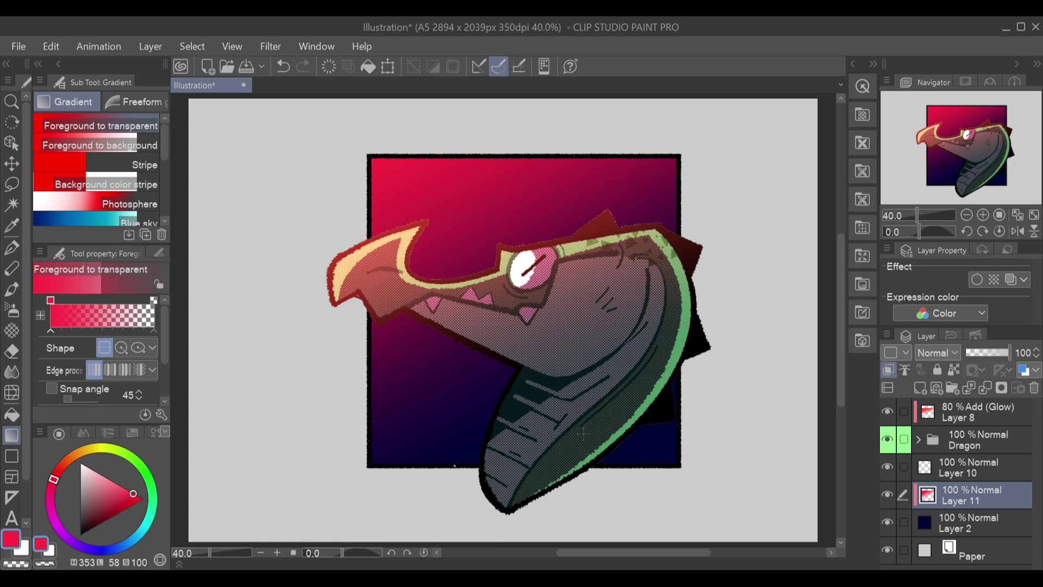
pyautogui.hotkey('ctrl', 'z')
pyautogui.moveTo(365, 140); pyautogui.dragTo(595, 467)
pyautogui.hotkey('ctrl', 'z')
pyautogui.moveTo(367, 143); pyautogui.dragTo(604, 437)
pyautogui.hotkey('ctrl', 'z')
pyautogui.moveTo(365, 143); pyautogui.dragTo(656, 435)
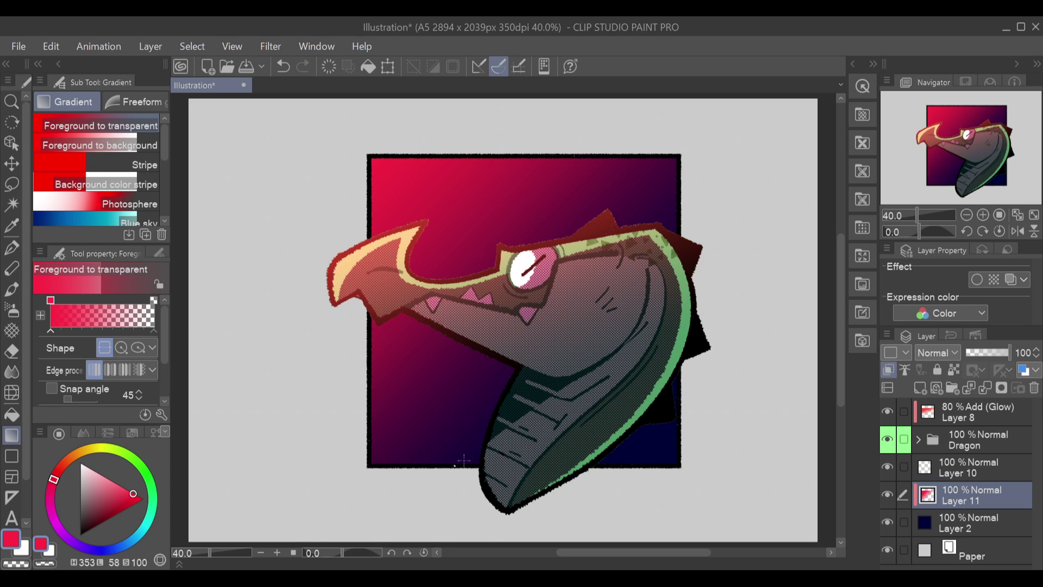
pyautogui.hotkey('ctrl', 'z')
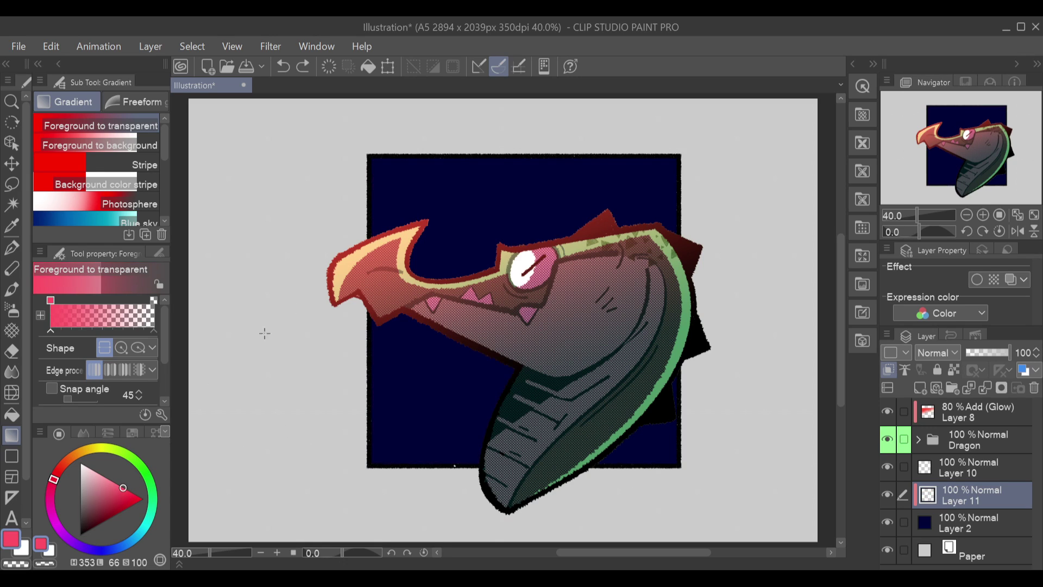
# - Apply a lighter red (hue 353, luminosity 66, saturation 100) fading diagonally to transparent from the frame's upper-left corner
pyautogui.moveTo(345, 142); pyautogui.dragTo(610, 461)
# - Try the Add (Glow) blending mode on the clipped gradient layer and undo it
pyautogui.click(939, 355)
pyautogui.click(951, 238)
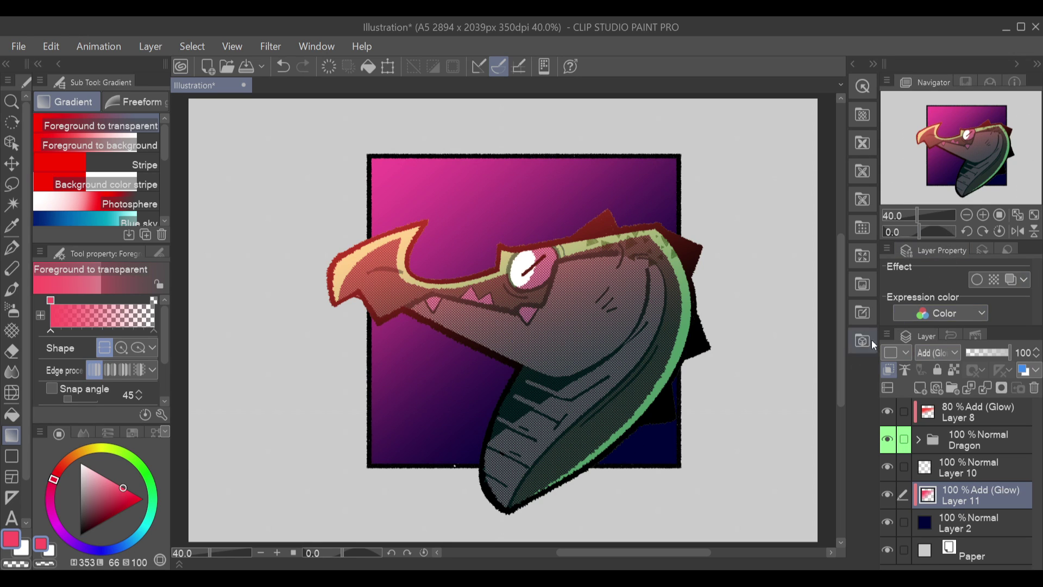
pyautogui.hotkey('ctrl', 'z')
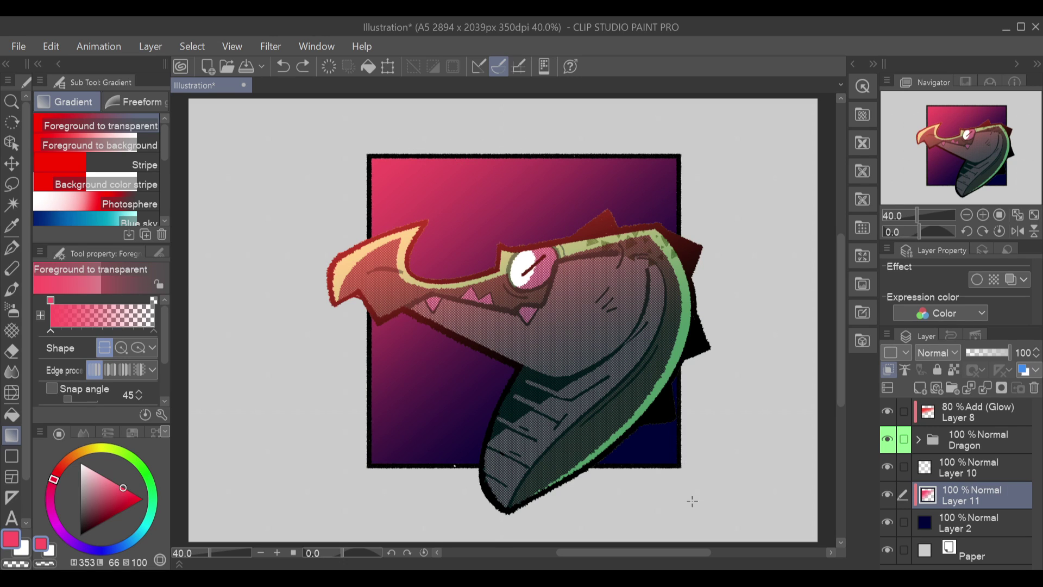
# - Select the dragon's silhouette from the Dragon folder and add a new layer directly above the Sketch layer inside it
pyautogui.click(956, 440)
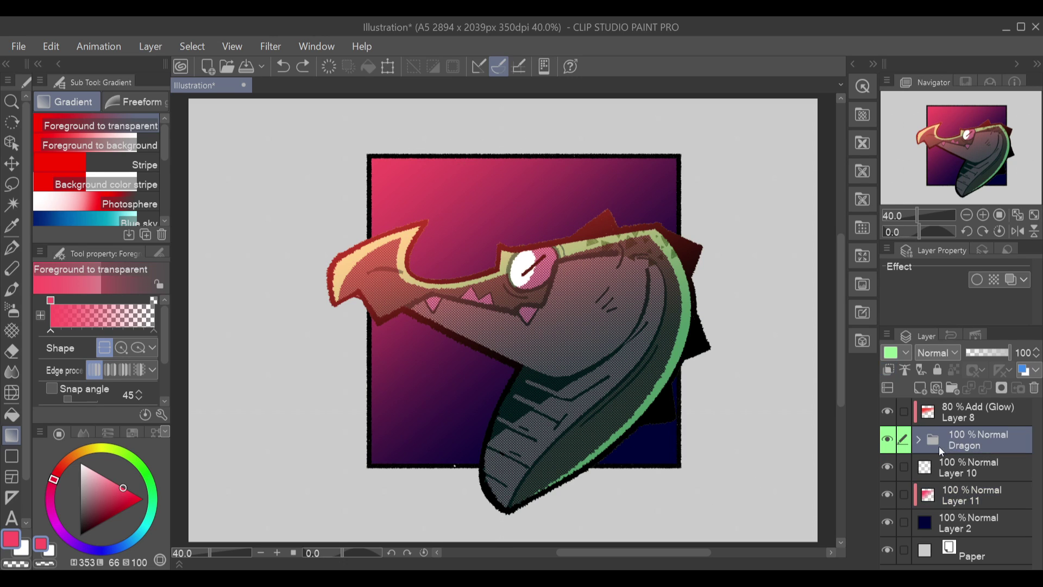
pyautogui.keyDown('ctrl'); pyautogui.click(935, 451); pyautogui.keyUp('ctrl')
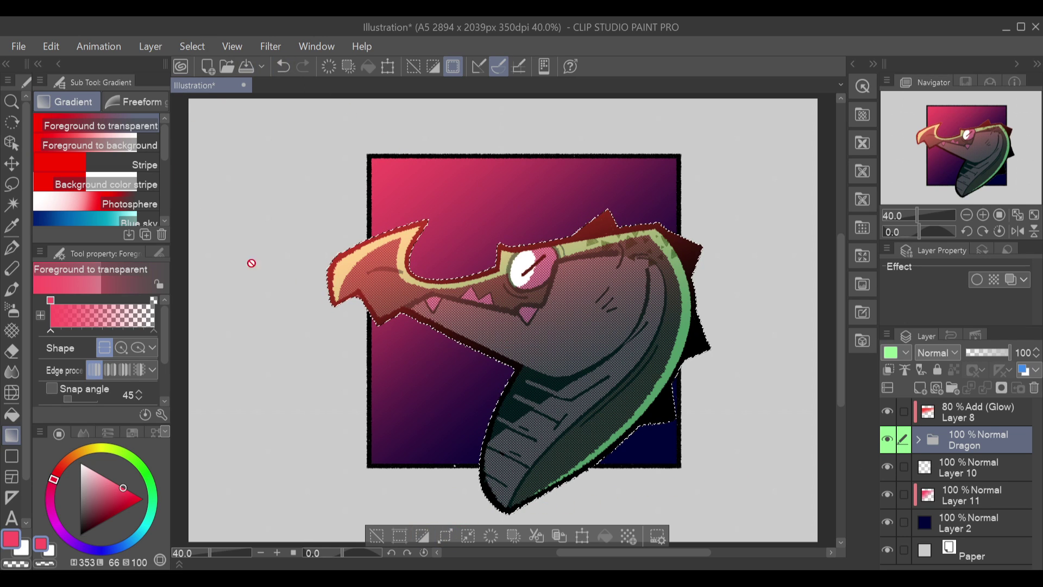
pyautogui.click(919, 441)
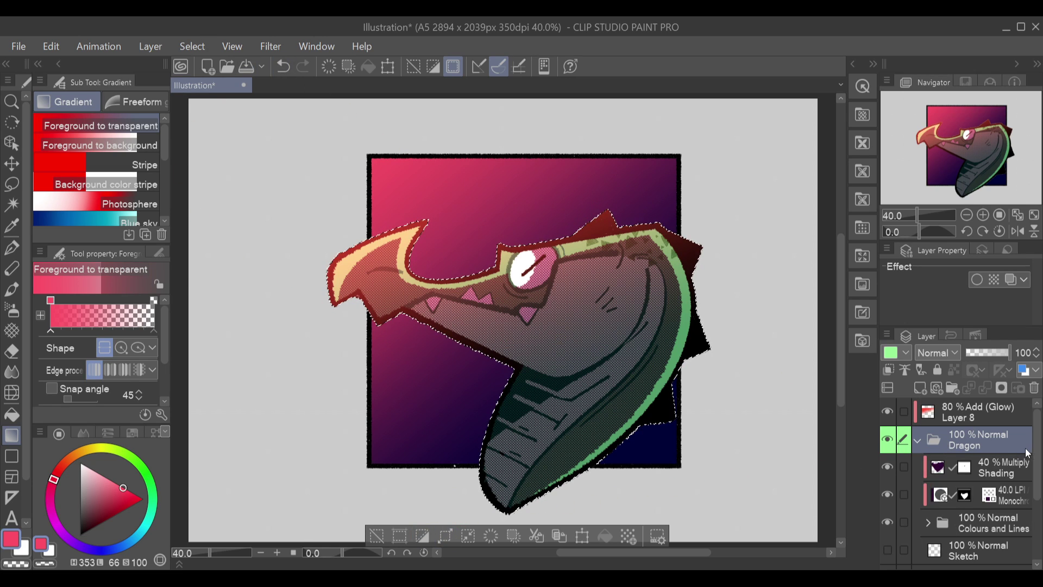
pyautogui.scroll(-2, 1005, 489)
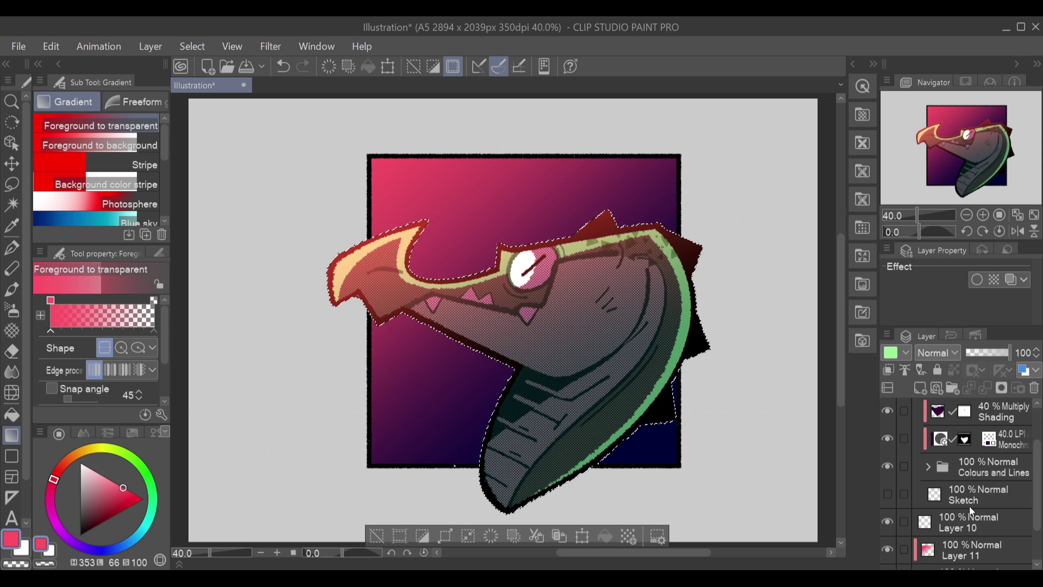
pyautogui.click(975, 501)
pyautogui.hotkey('ctrl', 'shift', 'n')
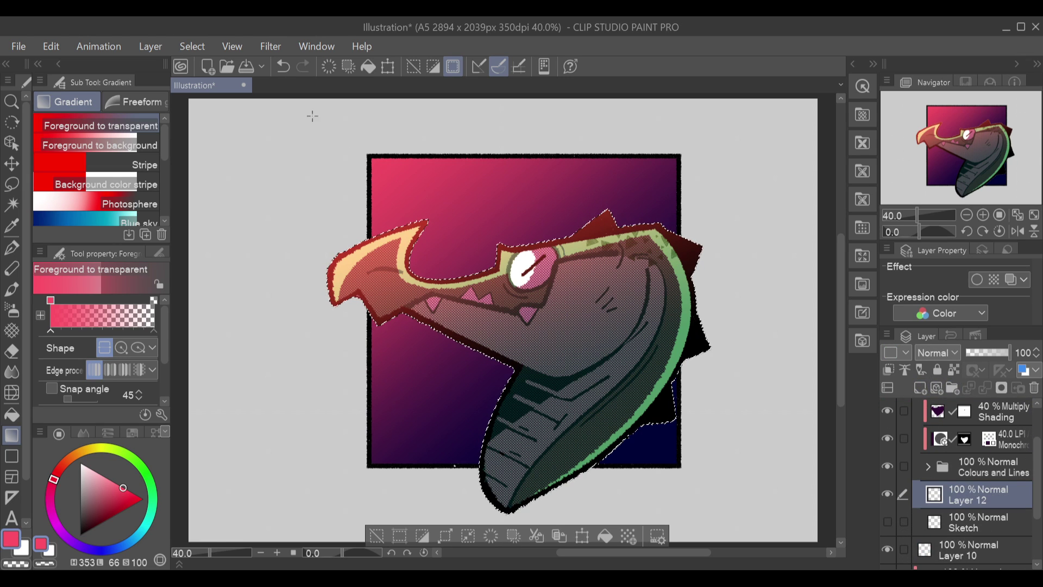
# - Outline the dragon selection in white on the new layer and clear the selection
pyautogui.click(80, 464)
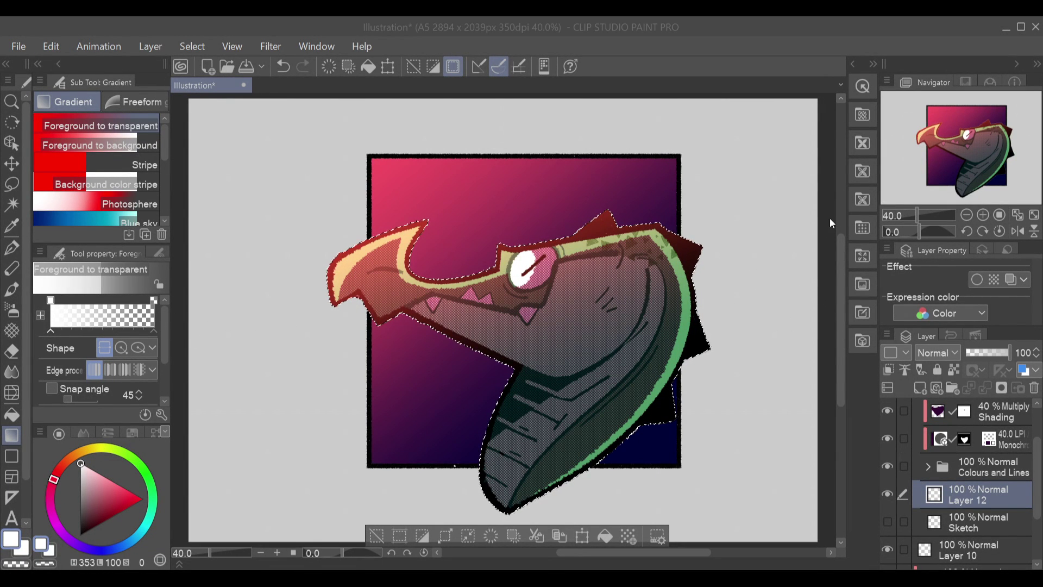
pyautogui.press('Return')
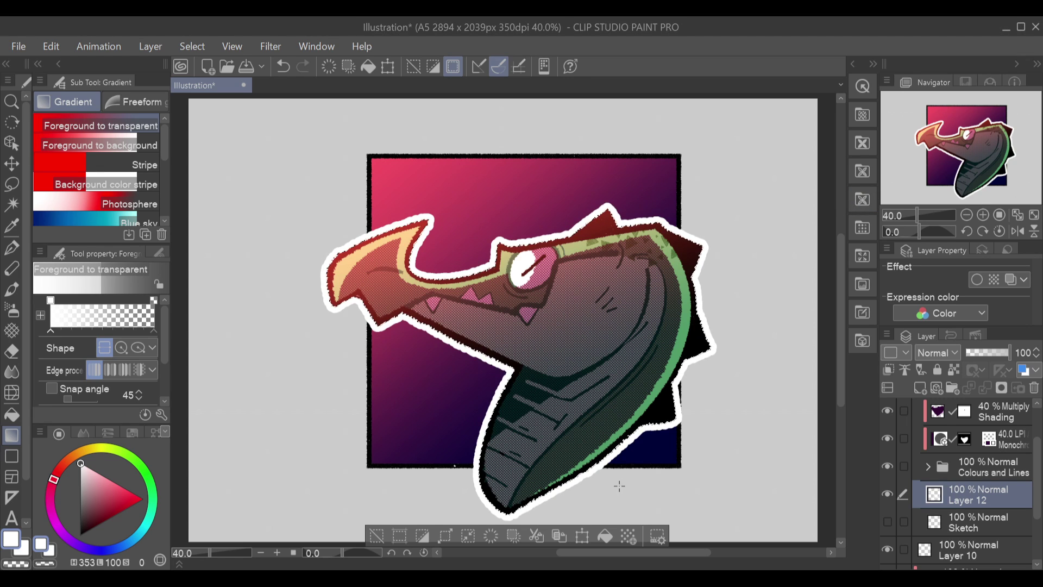
pyautogui.click(388, 531)
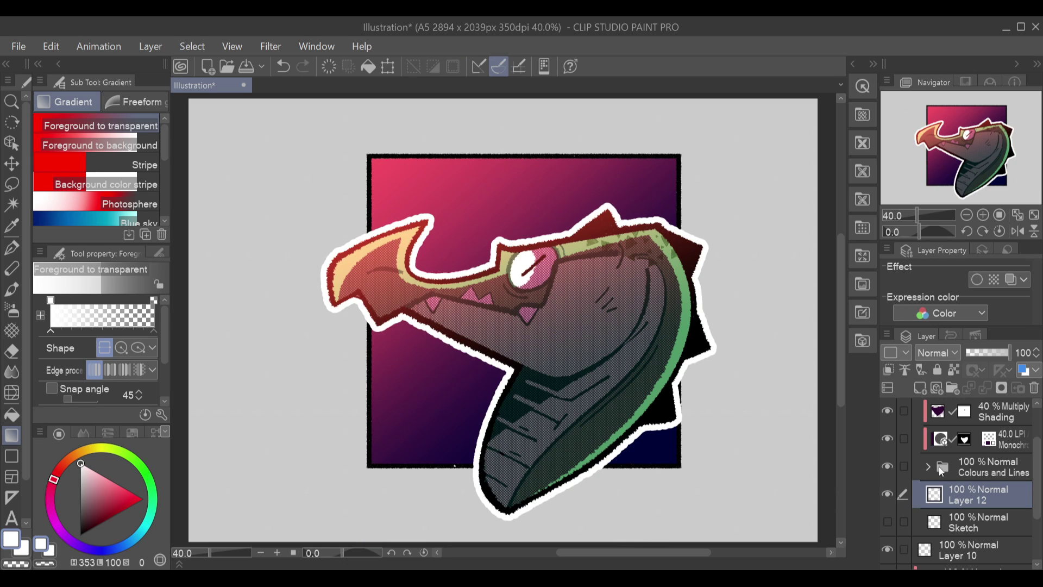
# - Collapse the Dragon folder and add a layer mask to it
pyautogui.scroll(-2, 999, 511)
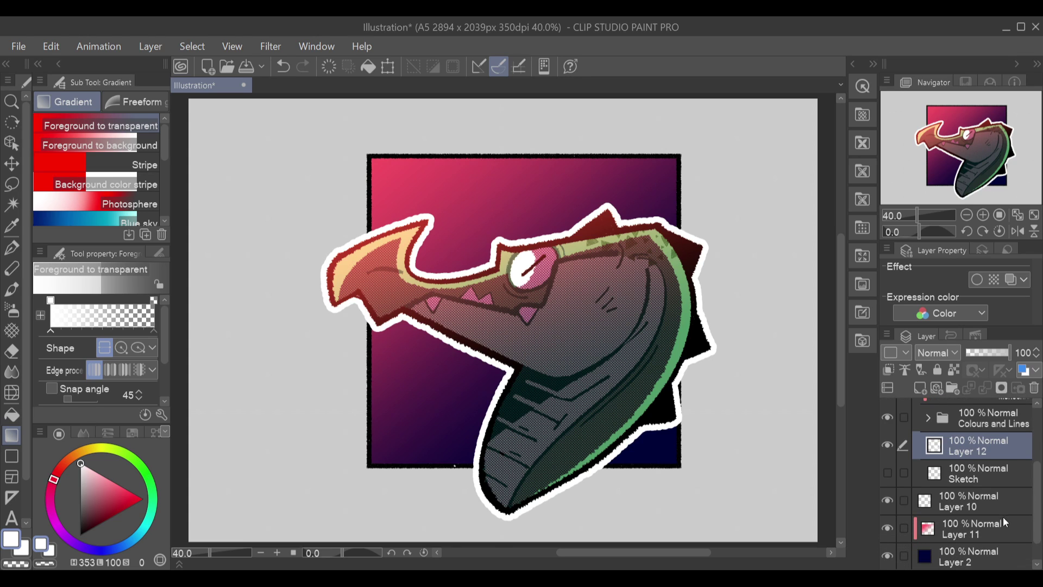
pyautogui.scroll(4, 1028, 465)
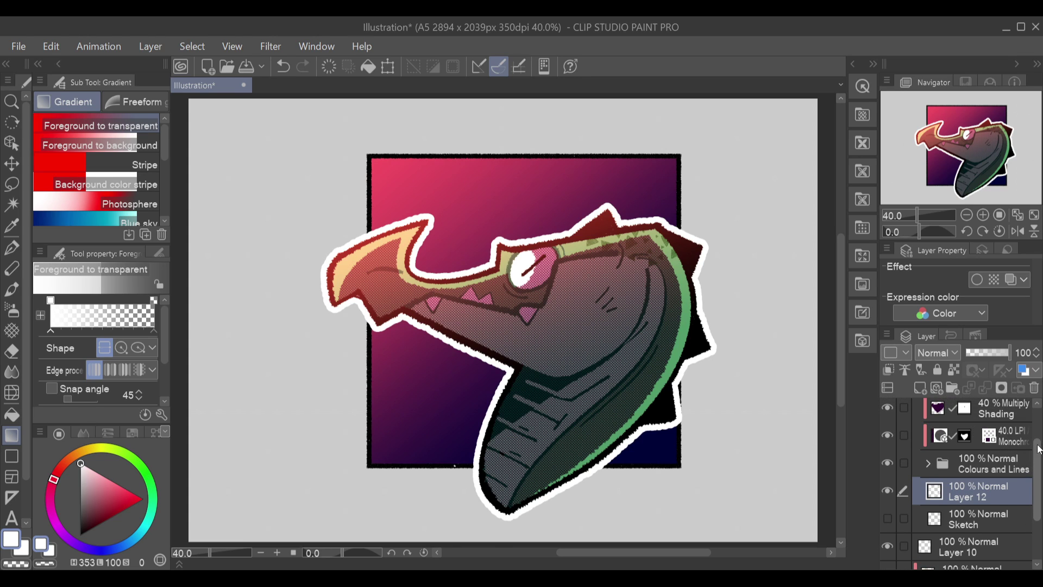
pyautogui.scroll(1, 1035, 430)
pyautogui.click(919, 438)
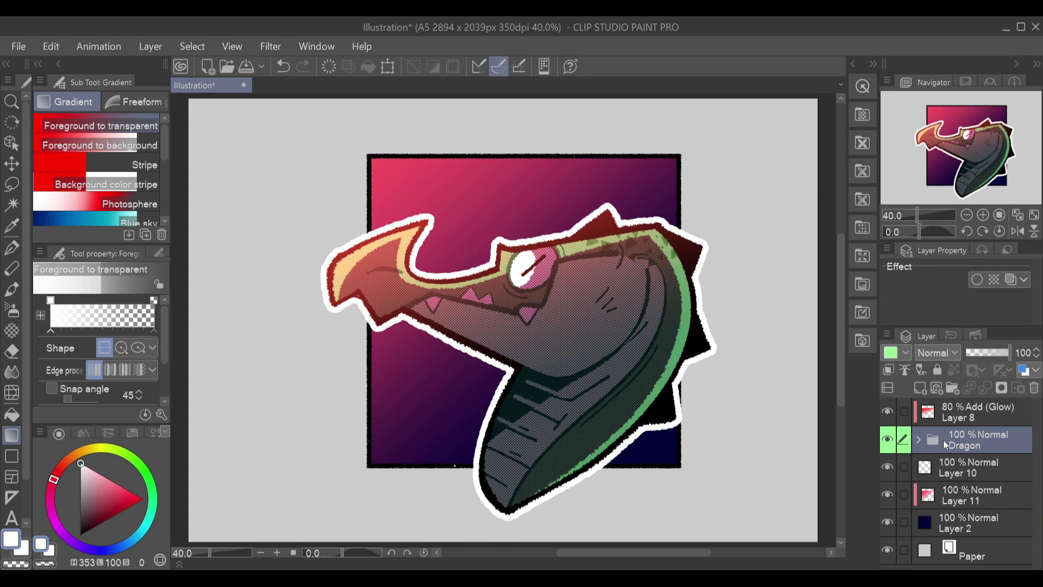
pyautogui.click(1002, 388)
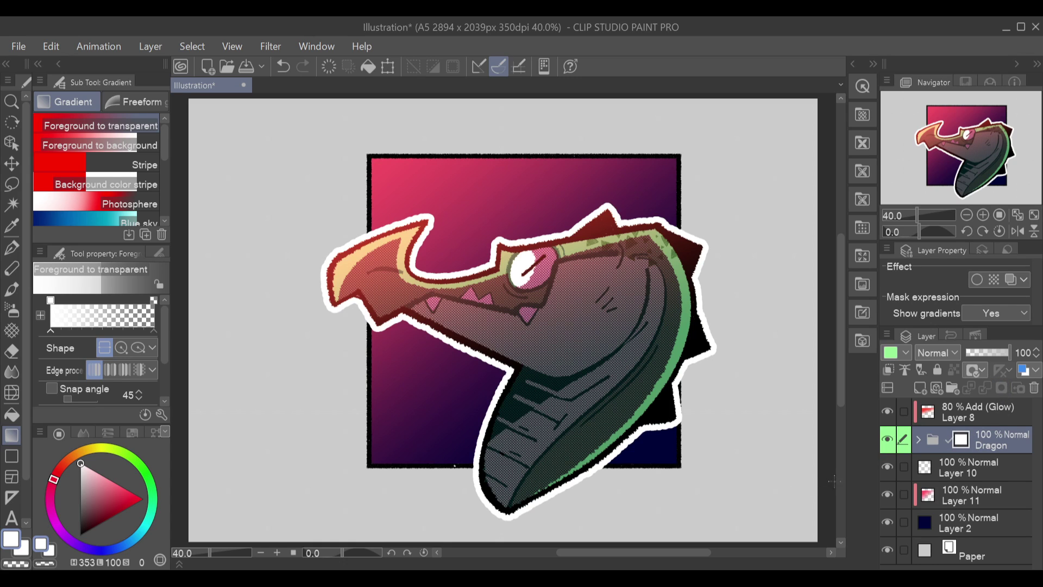
# - Try auto-selecting the canvas around the frame and the visible dragon, and ready the Dragon folder's mask for erasing
pyautogui.click(944, 518)
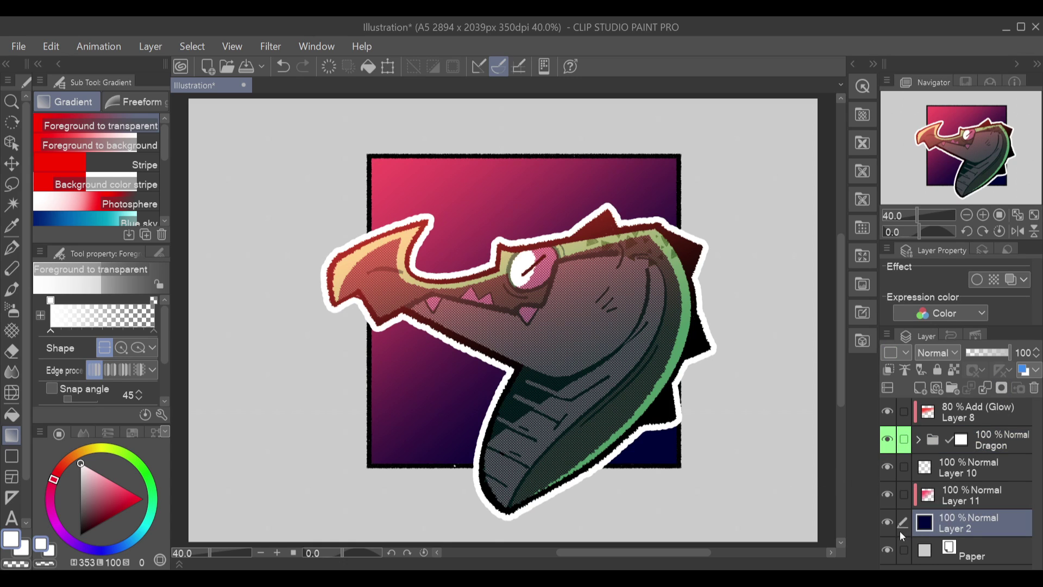
pyautogui.click(960, 498)
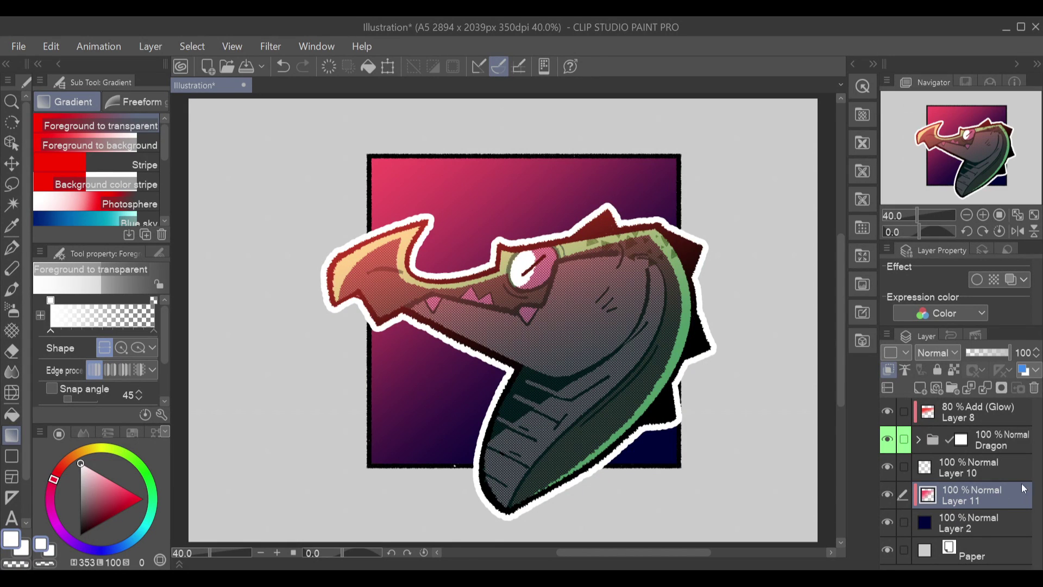
pyautogui.click(952, 472)
pyautogui.click(888, 466)
pyautogui.click(887, 466)
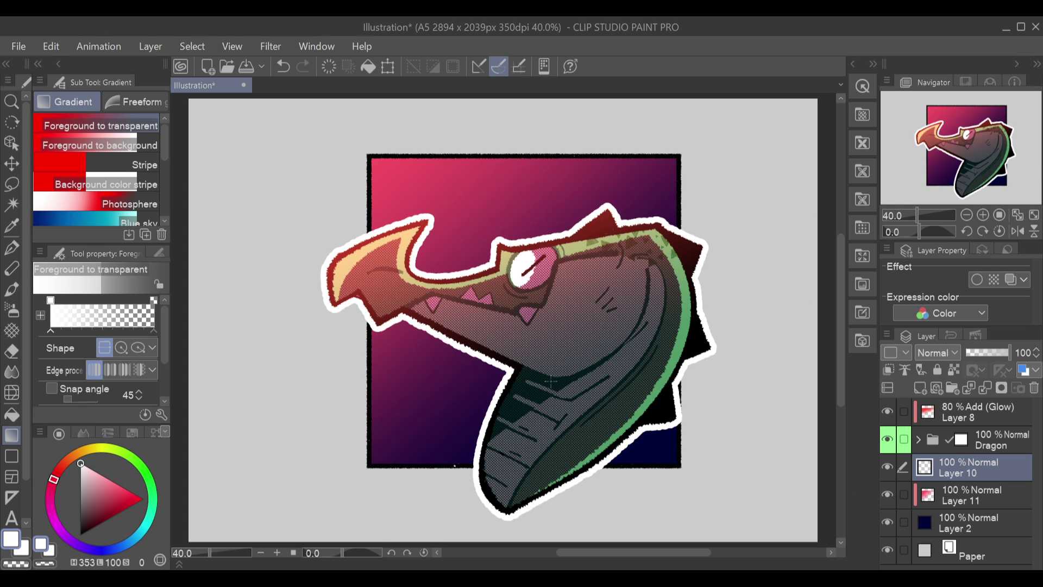
pyautogui.press('w')
pyautogui.click(746, 326)
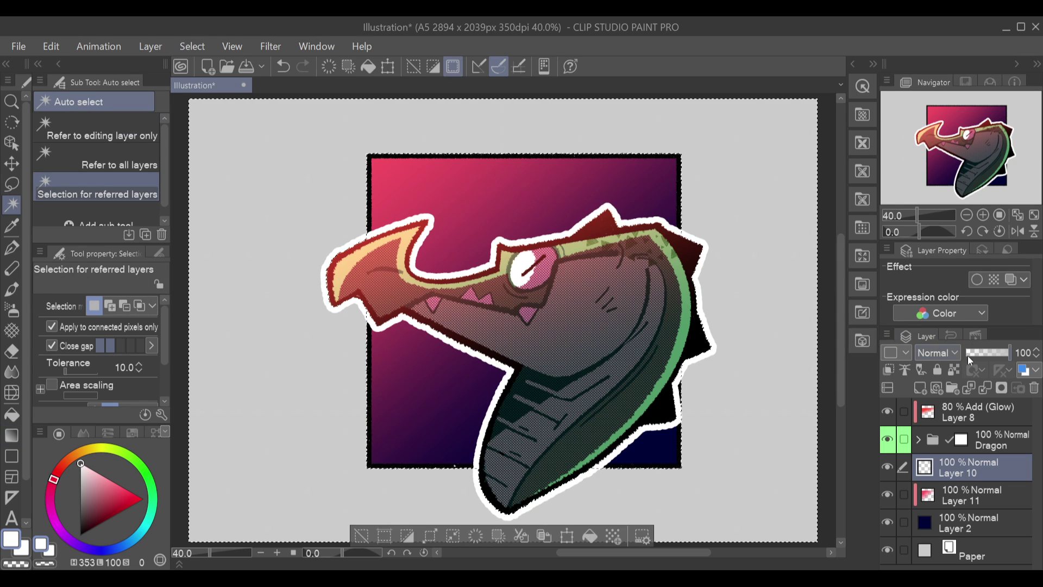
pyautogui.click(996, 438)
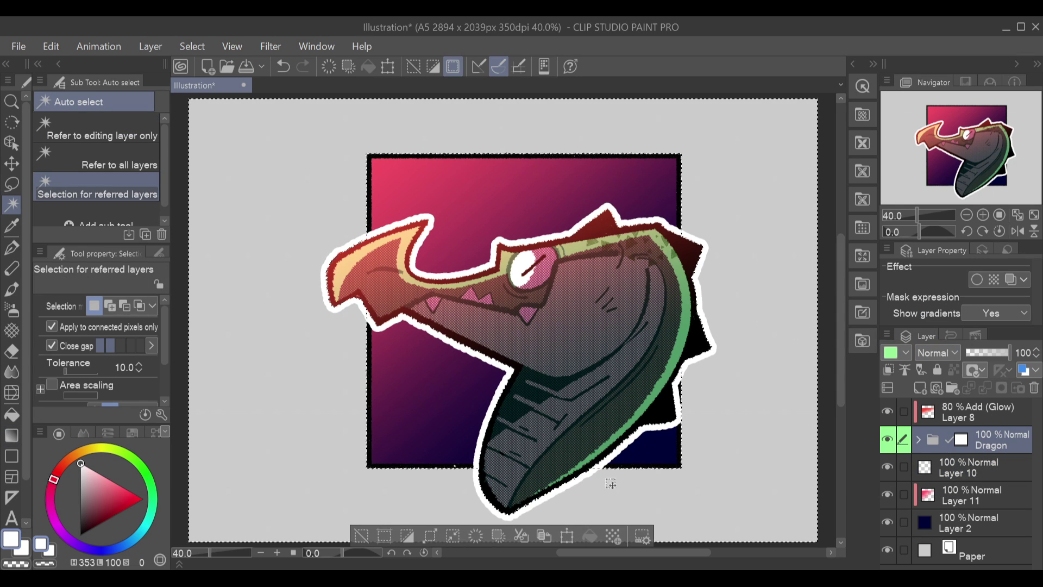
pyautogui.press('e')
pyautogui.click(963, 441)
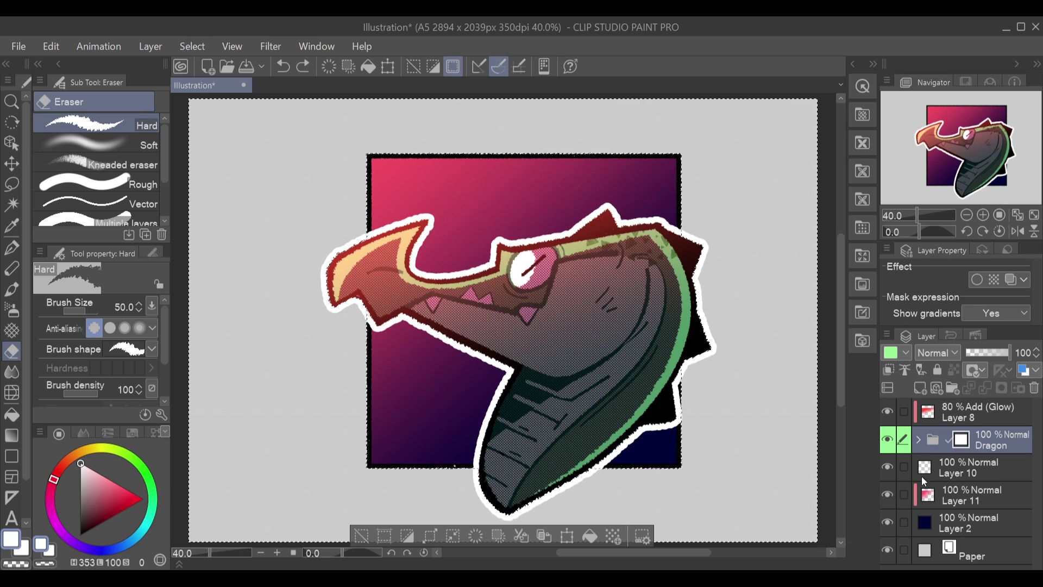
# - Check the selection with the Dragon folder hidden, clear it, and show the collapsed folder again
pyautogui.click(919, 440)
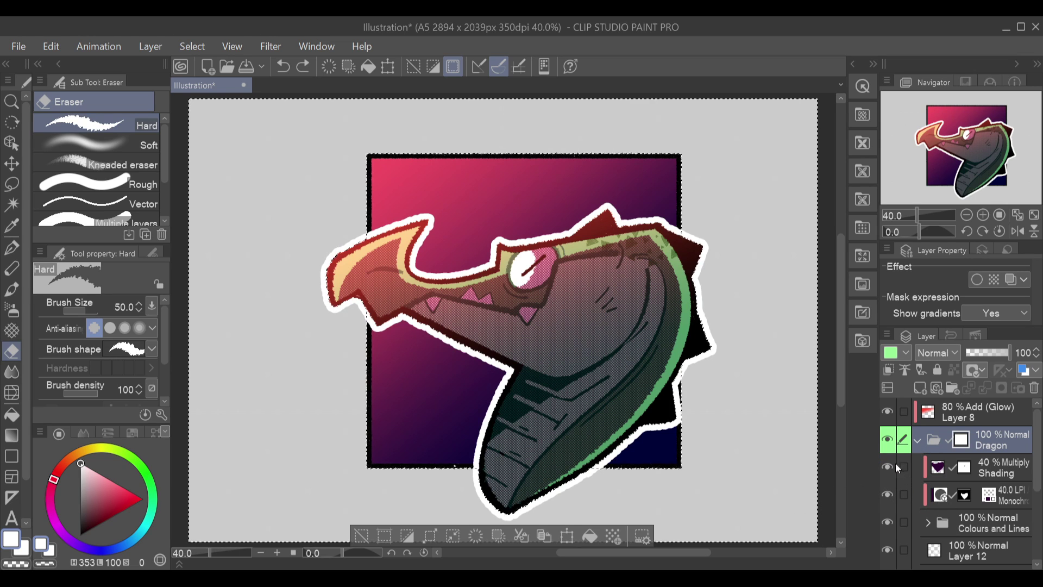
pyautogui.click(891, 442)
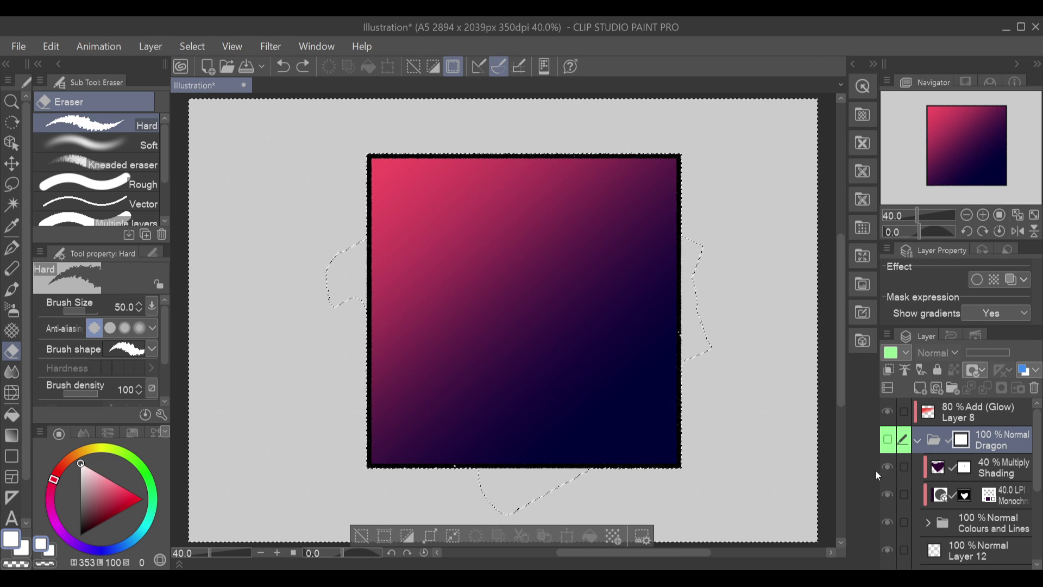
pyautogui.press('w')
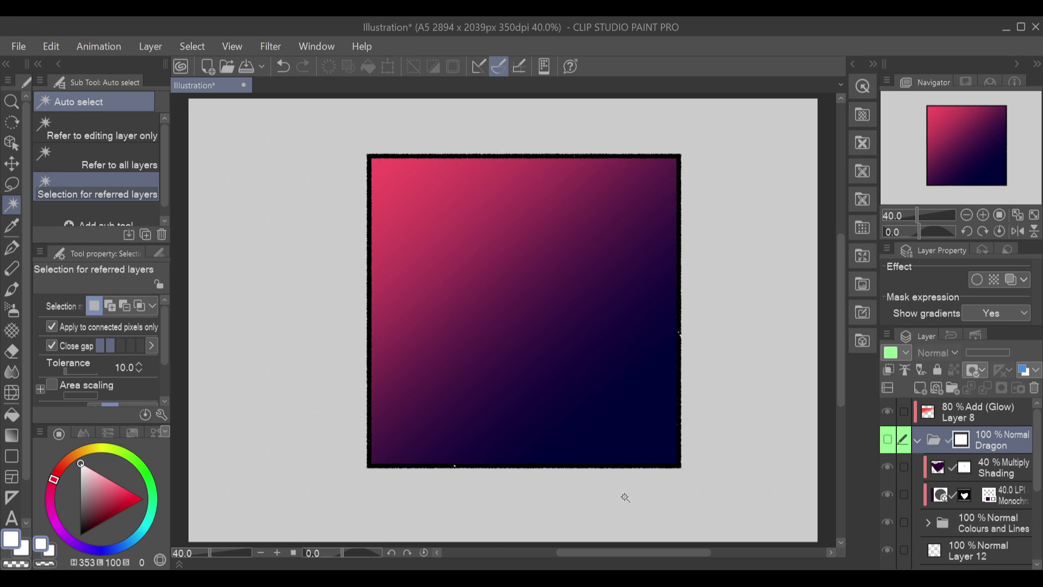
pyautogui.click(920, 439)
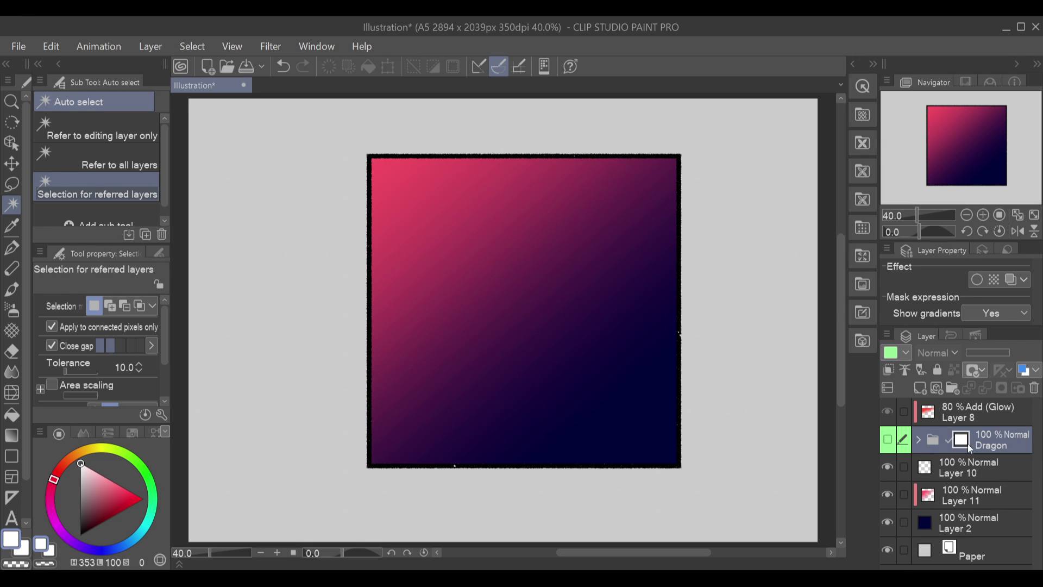
pyautogui.keyDown('ctrl'); pyautogui.click(927, 470); pyautogui.keyUp('ctrl')
pyautogui.click(883, 439)
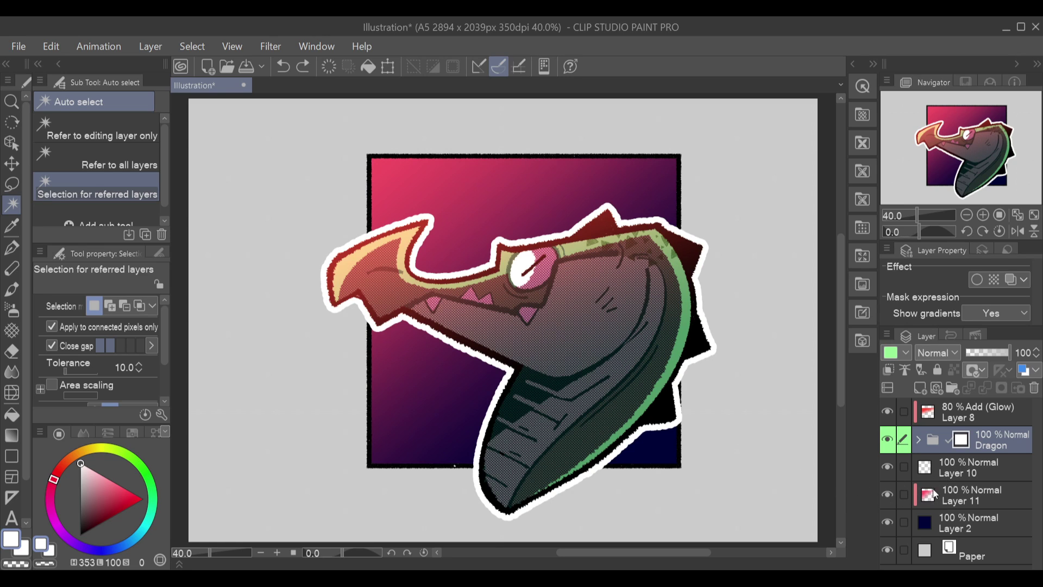
# - Hide the Dragon folder and auto-select the canvas area outside the frame from Layer 10
pyautogui.click(938, 475)
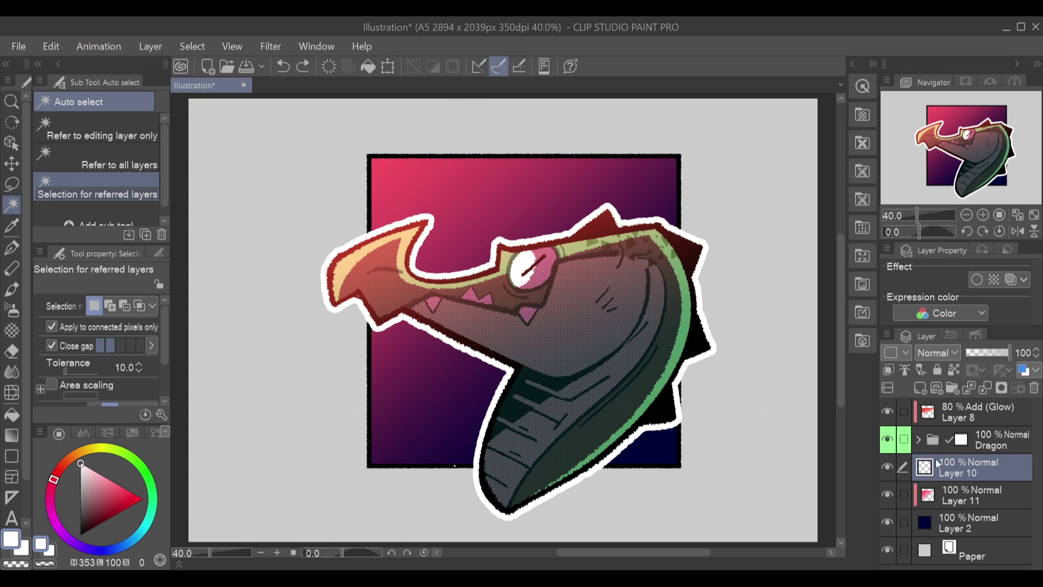
pyautogui.click(920, 440)
pyautogui.click(919, 440)
pyautogui.click(888, 440)
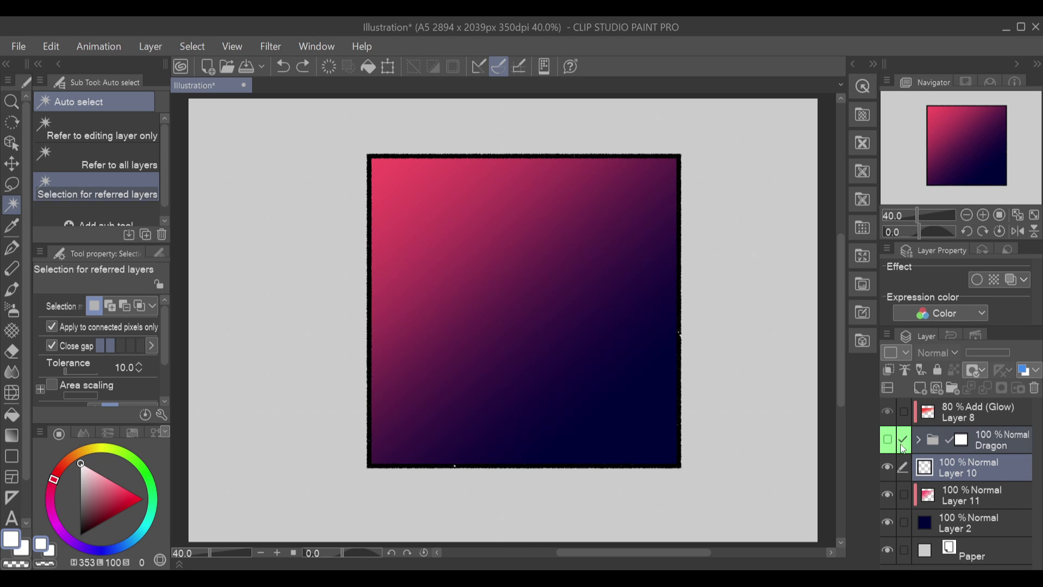
pyautogui.click(773, 439)
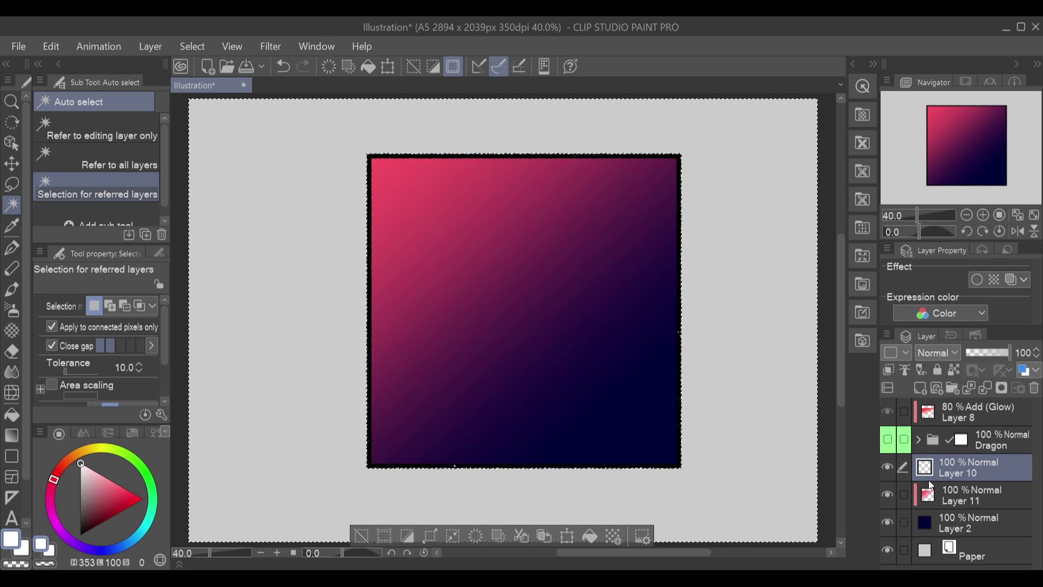
# - Show the Dragon folder again and erase the neck below the frame's lower edge on the folder's mask
pyautogui.click(946, 442)
pyautogui.click(888, 440)
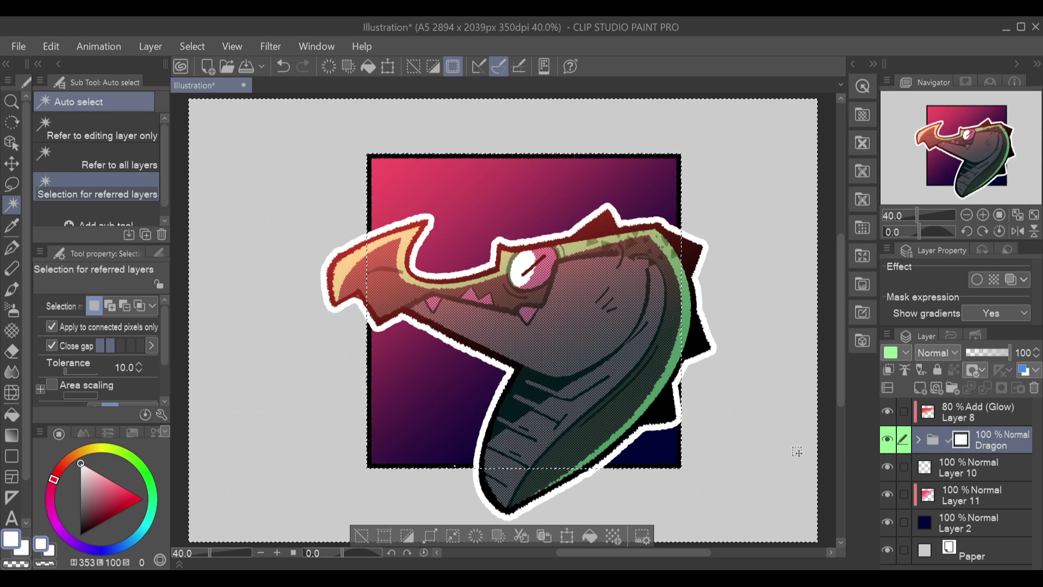
pyautogui.press('e')
pyautogui.moveTo(525, 488)
pyautogui.mouseDown()
pyautogui.moveTo(507, 518)
pyautogui.moveTo(496, 513)
pyautogui.moveTo(544, 511)
pyautogui.moveTo(487, 515)
pyautogui.moveTo(534, 518)
pyautogui.moveTo(479, 506)
pyautogui.moveTo(599, 503)
pyautogui.moveTo(454, 495)
pyautogui.moveTo(625, 495)
pyautogui.moveTo(476, 497)
pyautogui.moveTo(559, 504)
pyautogui.moveTo(488, 511)
pyautogui.moveTo(548, 497)
pyautogui.moveTo(488, 491)
pyautogui.moveTo(590, 489)
pyautogui.moveTo(456, 486)
pyautogui.moveTo(623, 477)
pyautogui.moveTo(459, 487)
pyautogui.moveTo(609, 488)
pyautogui.moveTo(444, 483)
pyautogui.moveTo(614, 475)
pyautogui.moveTo(498, 476)
pyautogui.moveTo(538, 469)
pyautogui.moveTo(638, 478)
pyautogui.moveTo(436, 475)
pyautogui.moveTo(659, 462)
pyautogui.moveTo(415, 468)
pyautogui.moveTo(575, 468)
pyautogui.moveTo(429, 461)
pyautogui.moveTo(546, 471)
pyautogui.moveTo(428, 475)
pyautogui.mouseUp()
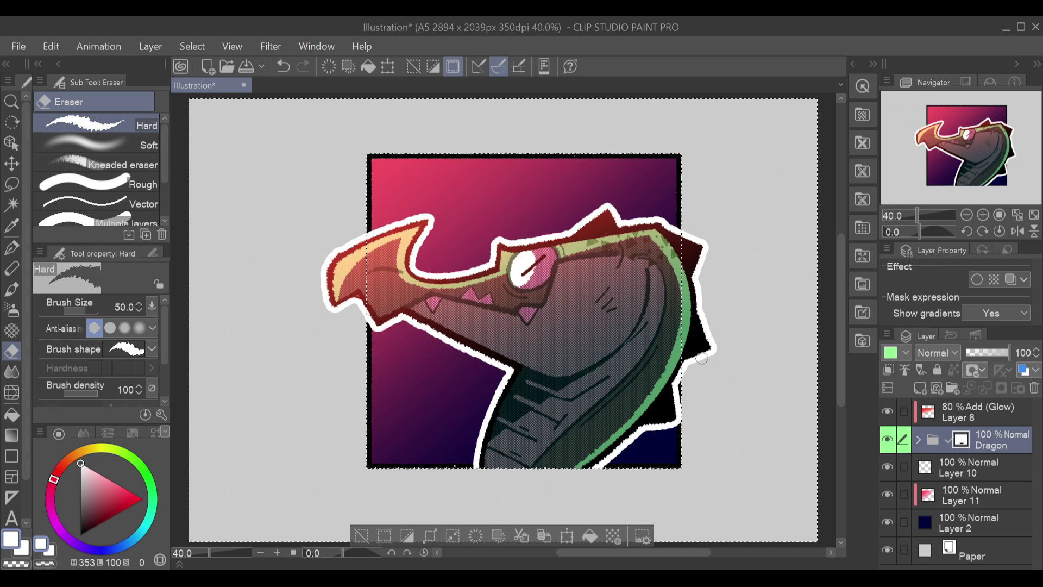
# - Try masking off the dragon's back and spines beyond the frame's right edge, then undo back to only the lower neck masked
pyautogui.moveTo(685, 209); pyautogui.dragTo(686, 359)
pyautogui.moveTo(688, 265); pyautogui.dragTo(683, 409)
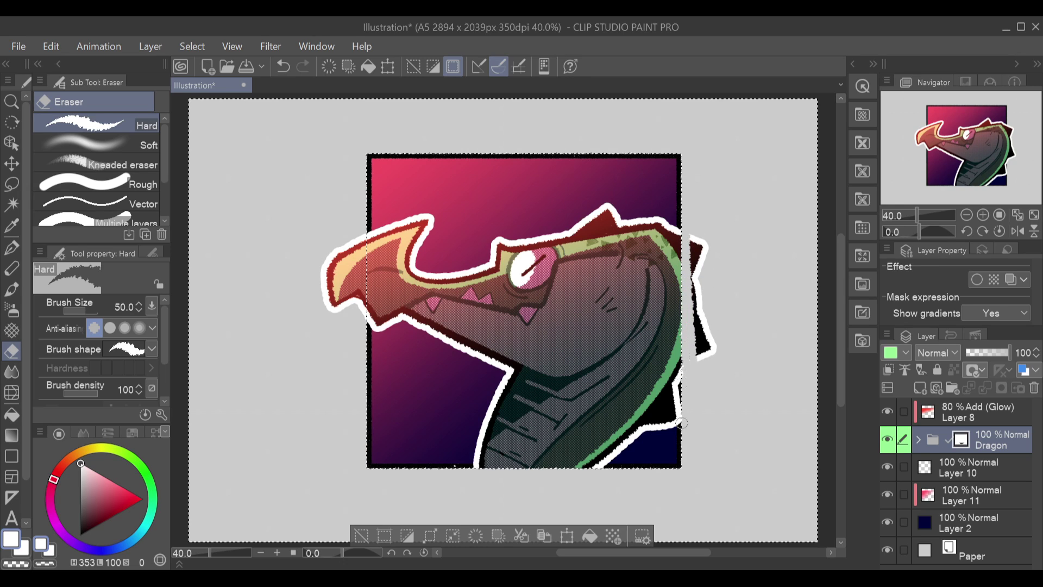
pyautogui.moveTo(696, 235)
pyautogui.mouseDown()
pyautogui.moveTo(692, 372)
pyautogui.moveTo(701, 215)
pyautogui.moveTo(705, 356)
pyautogui.moveTo(691, 256)
pyautogui.moveTo(705, 350)
pyautogui.moveTo(710, 286)
pyautogui.moveTo(678, 251)
pyautogui.mouseUp()
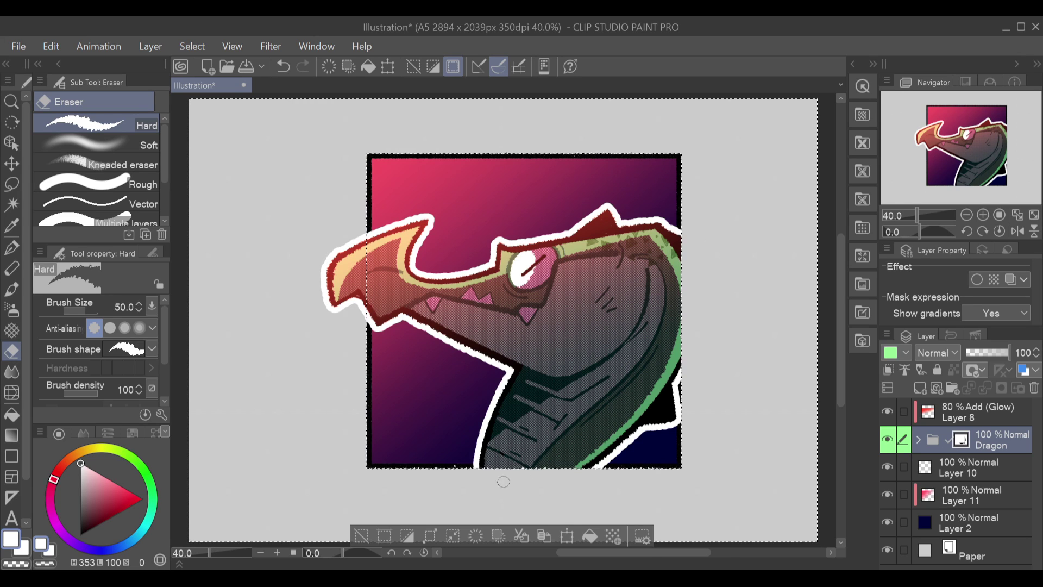
pyautogui.click(360, 536)
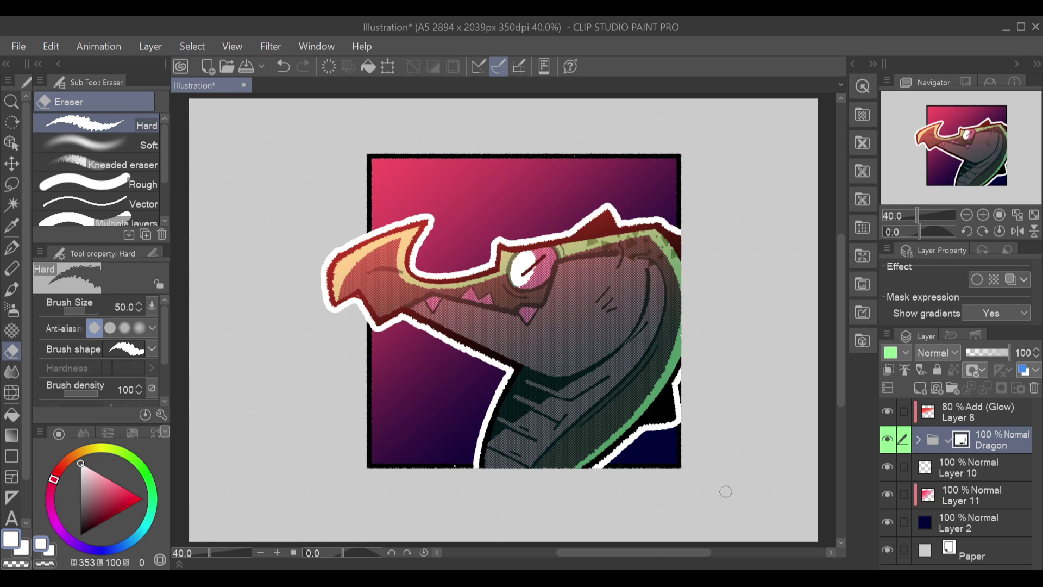
pyautogui.hotkey('ctrl', 'z')
pyautogui.hotkey('ctrl', 'z')
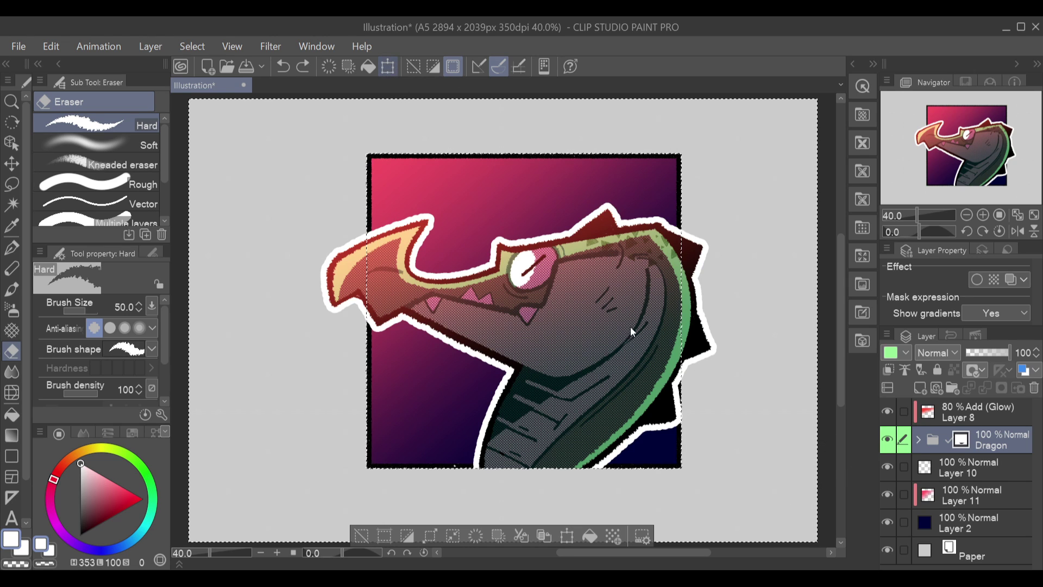
pyautogui.hotkey('ctrl', 't')
pyautogui.moveTo(624, 396); pyautogui.dragTo(643, 385)
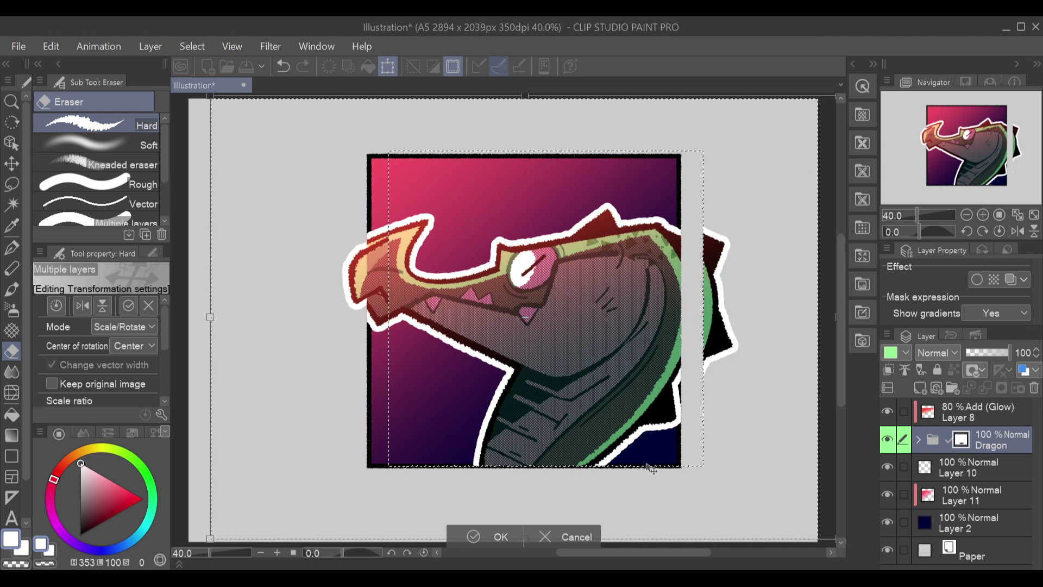
pyautogui.hotkey('ctrl', 'z')
pyautogui.hotkey('ctrl', 'z')
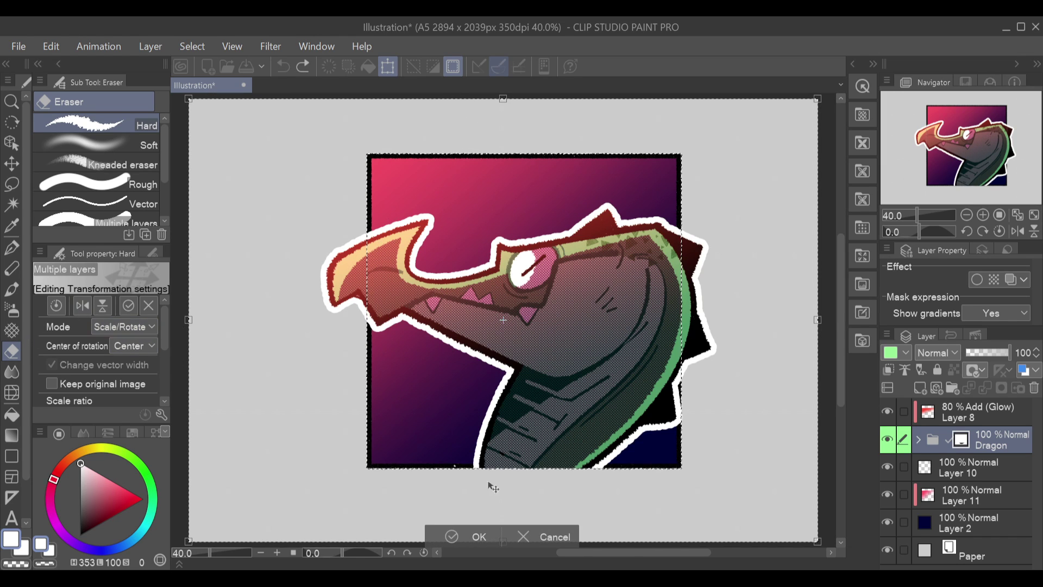
pyautogui.click(540, 536)
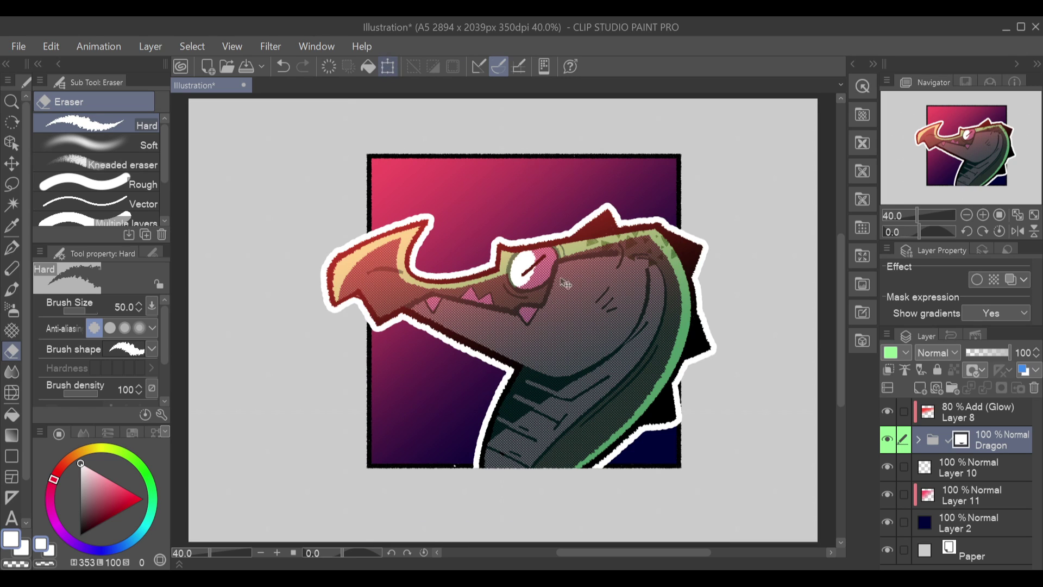
# - Transform the Dragon folder with Scale/Rotate, moving the whole dragon slightly to the right over the framed background
pyautogui.click(389, 67)
pyautogui.moveTo(592, 352); pyautogui.dragTo(605, 352)
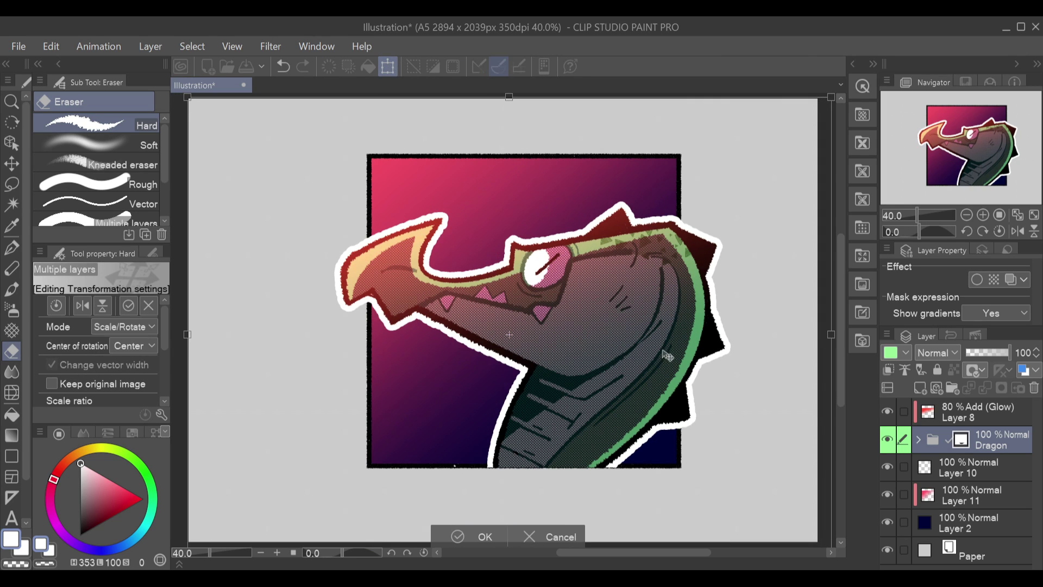
pyautogui.hotkey('ctrl', 'z')
pyautogui.moveTo(625, 379); pyautogui.dragTo(653, 377)
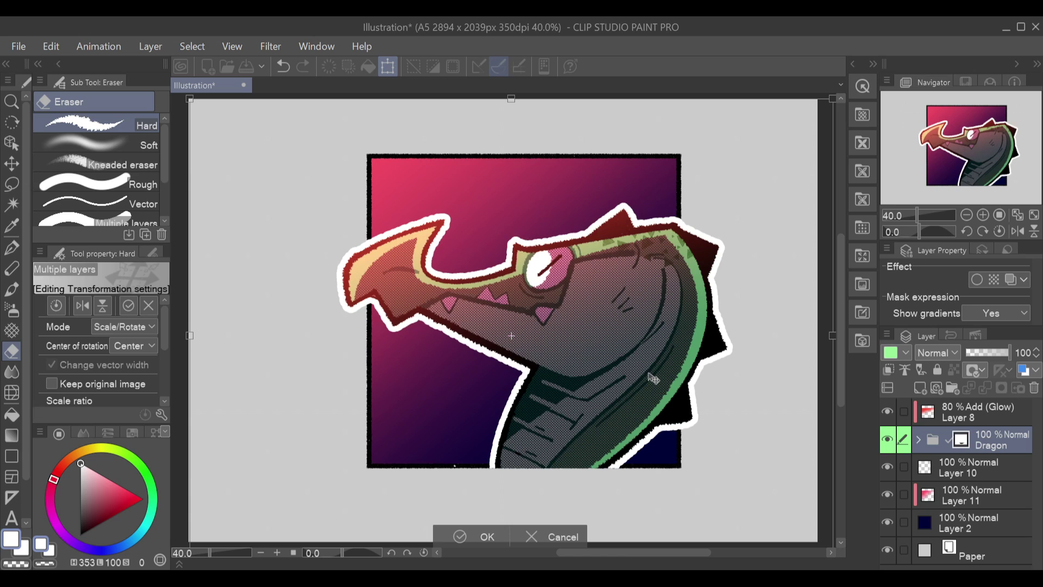
pyautogui.click(489, 534)
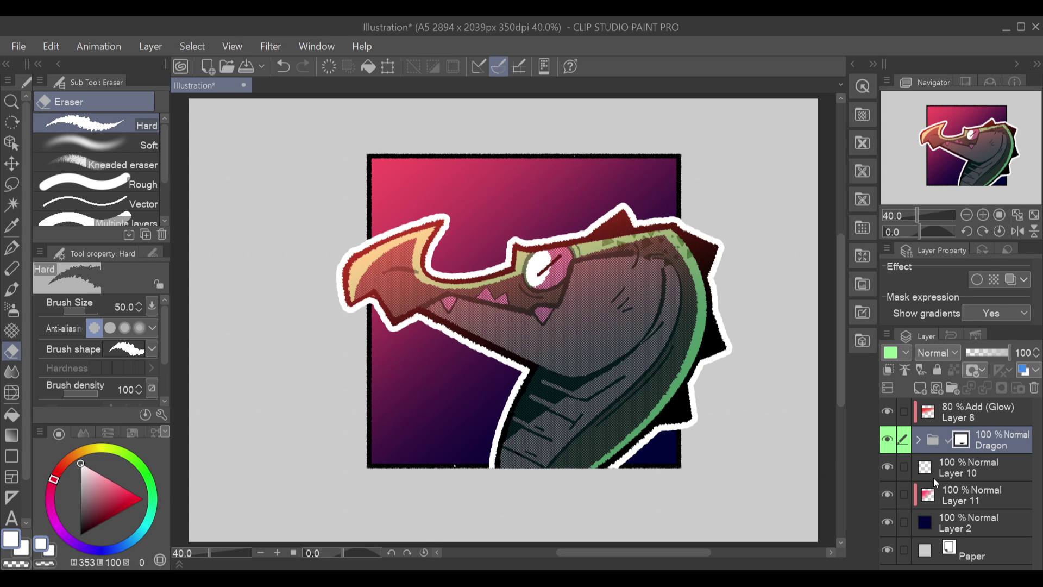
# - Hide and reshow the Dragon folder to view the background, and check Layer 10's frame with a temporary selection
pyautogui.click(888, 440)
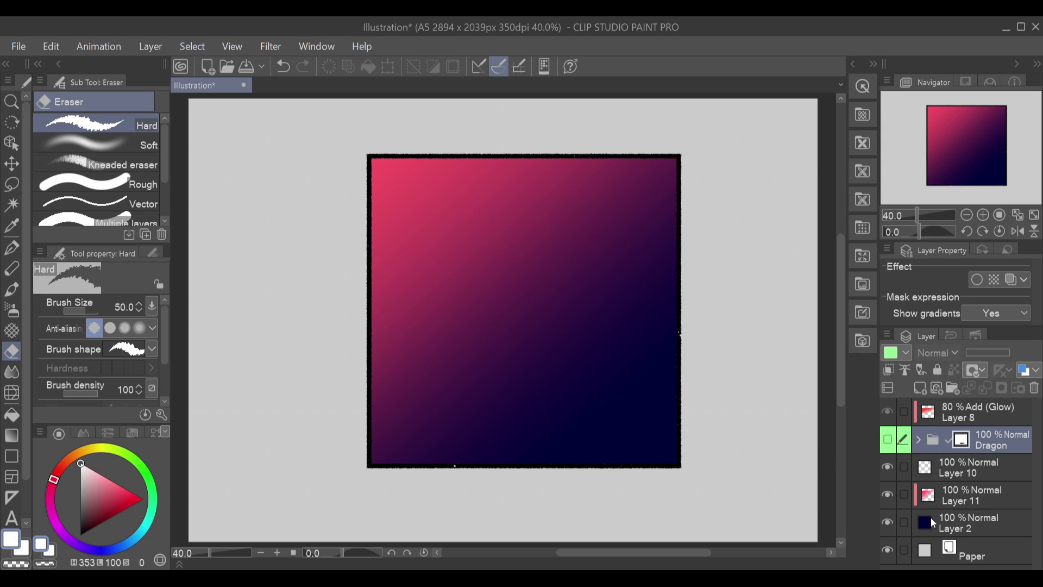
pyautogui.click(888, 440)
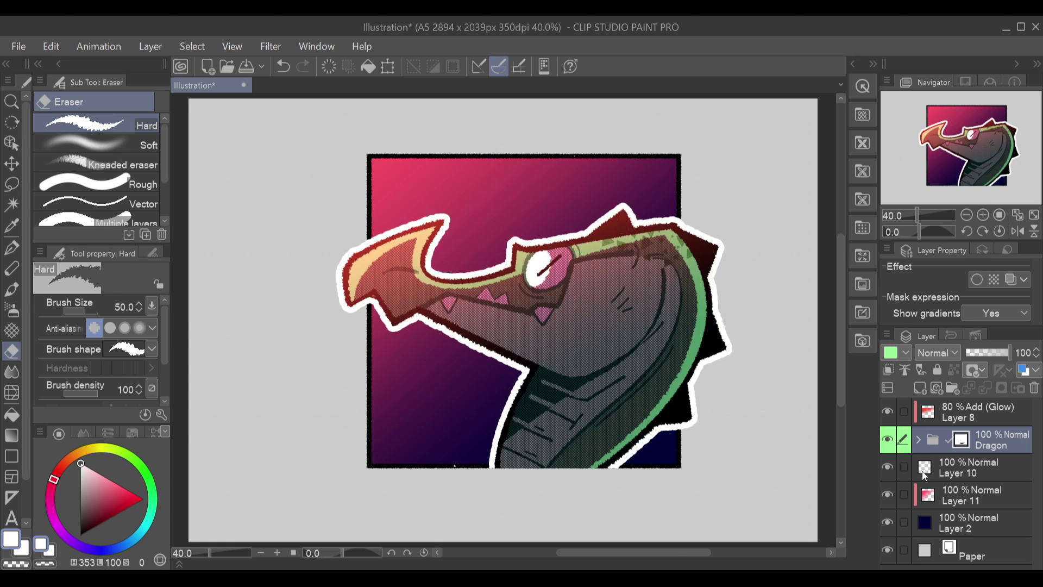
pyautogui.keyDown('ctrl'); pyautogui.click(925, 468); pyautogui.keyUp('ctrl')
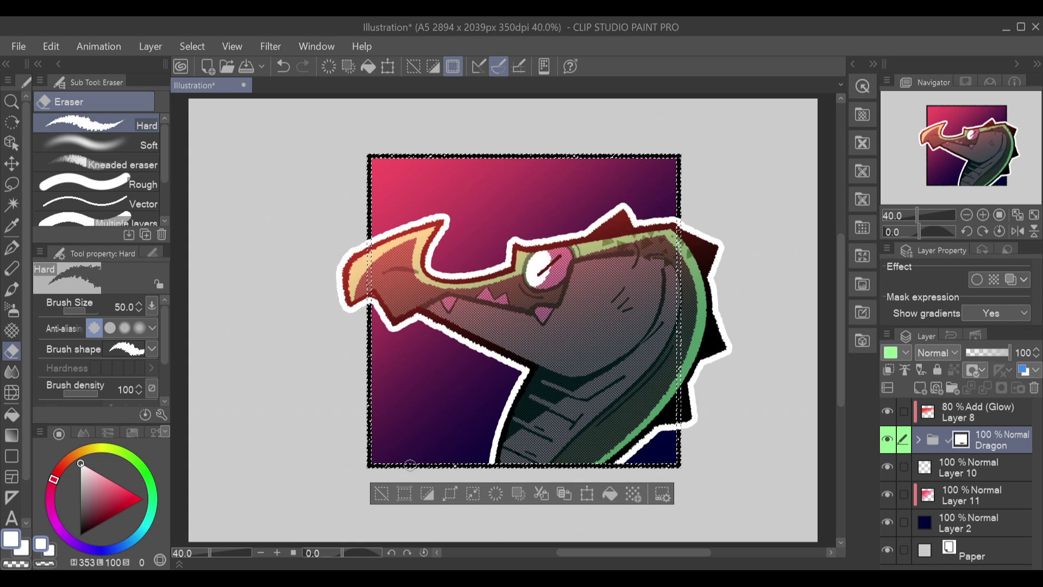
pyautogui.click(382, 493)
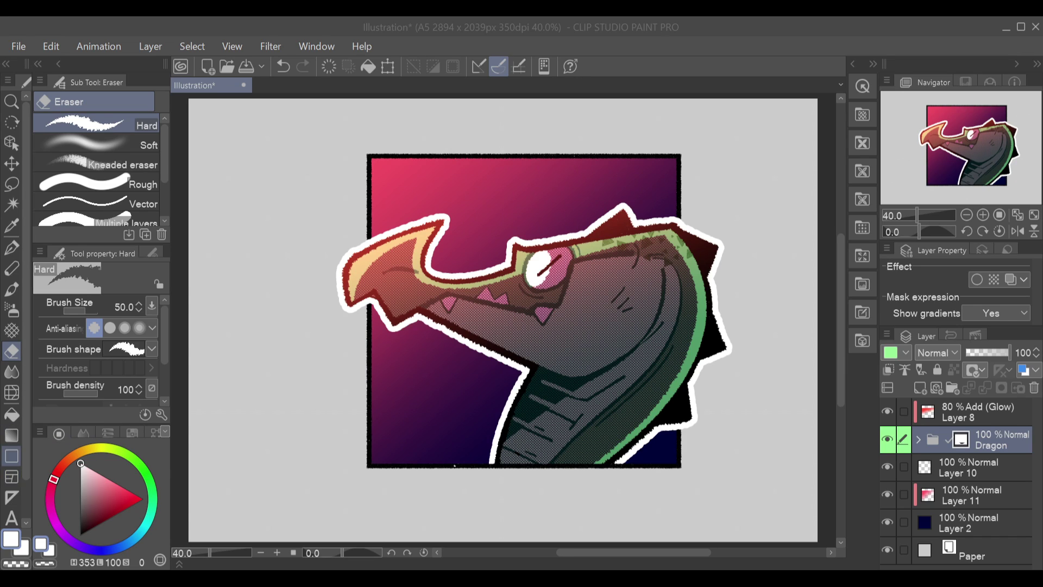
# - Choose the Gradient tool with the Stripe preset
pyautogui.click(11, 415)
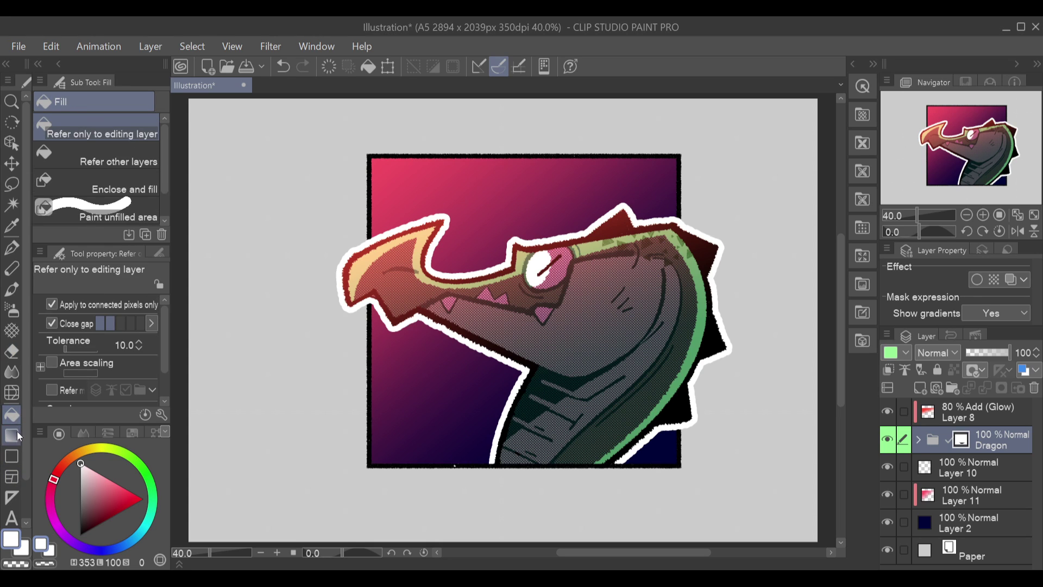
pyautogui.click(11, 435)
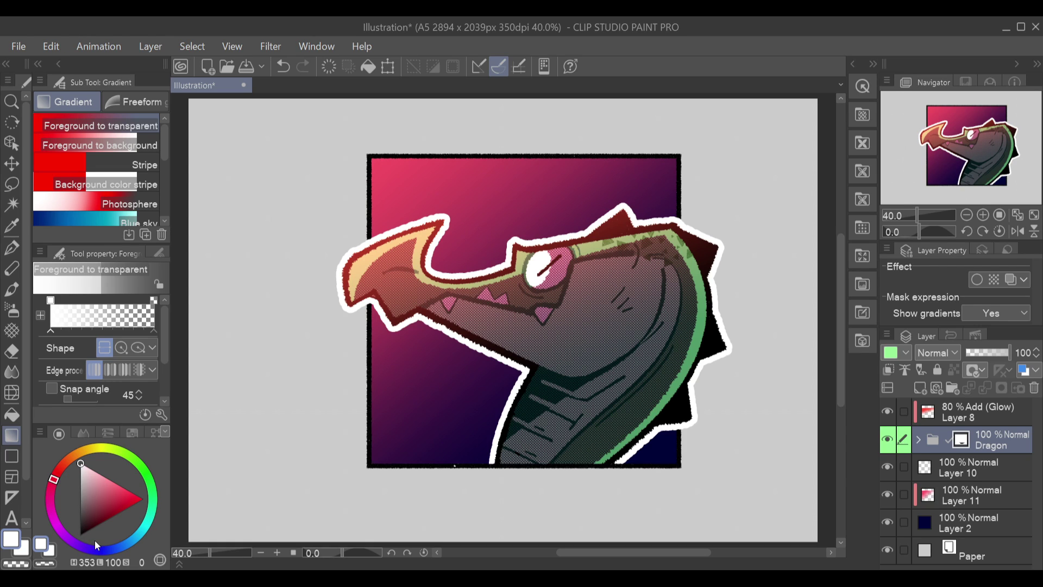
pyautogui.click(12, 415)
pyautogui.click(11, 436)
pyautogui.click(148, 164)
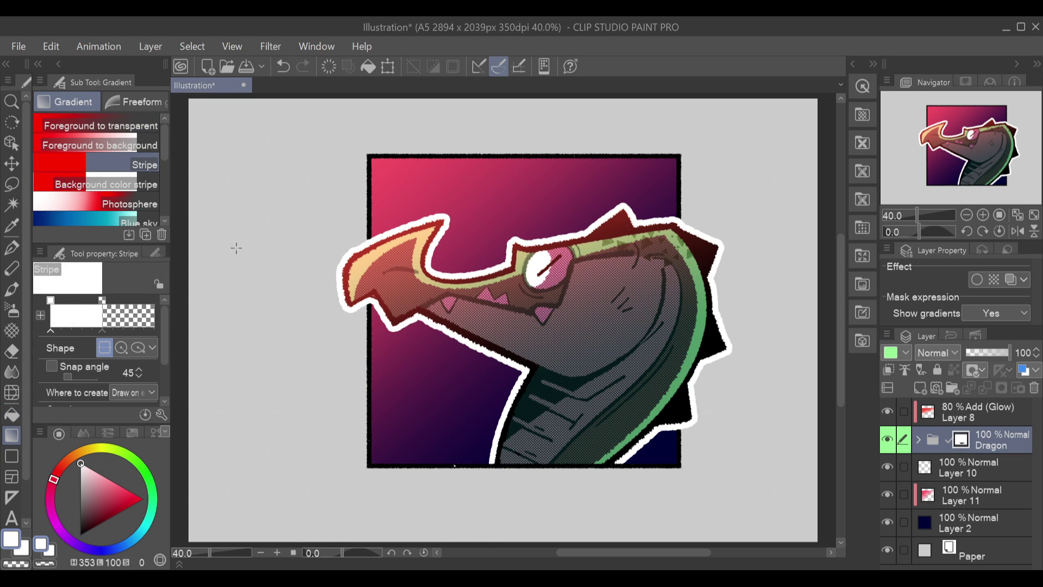
# - Try a diagonal Stripe gradient on the Dragon folder's mask and on Layer 10
pyautogui.moveTo(429, 175); pyautogui.dragTo(557, 350)
pyautogui.hotkey('ctrl', 'z')
pyautogui.click(972, 474)
pyautogui.moveTo(378, 128); pyautogui.dragTo(584, 432)
pyautogui.hotkey('ctrl', 'z')
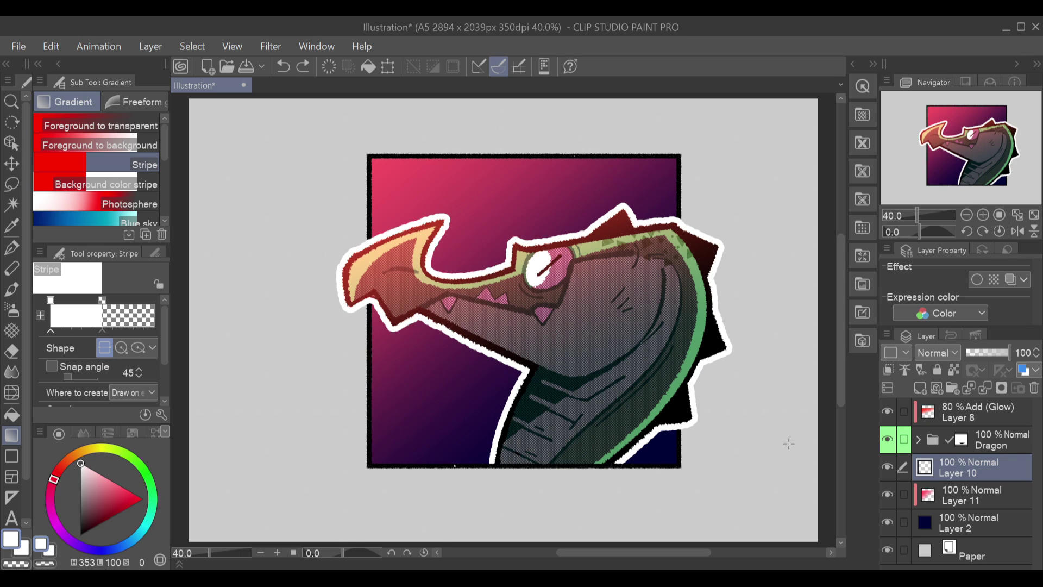
# - Hide the pink gradient Layer 11 and add a new raster layer directly above the dark blue Layer 2
pyautogui.click(990, 511)
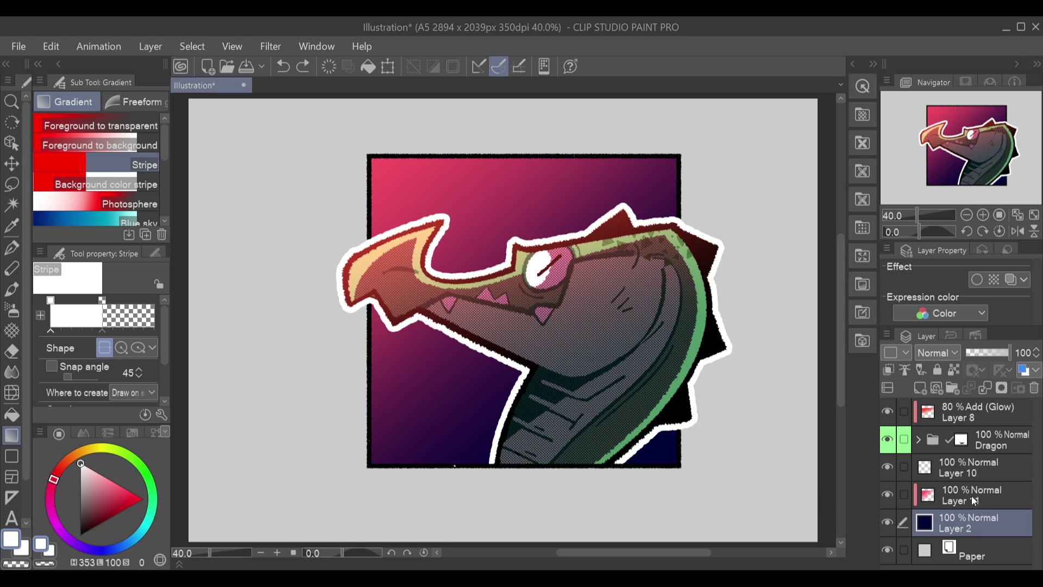
pyautogui.click(946, 498)
pyautogui.click(890, 371)
pyautogui.click(890, 371)
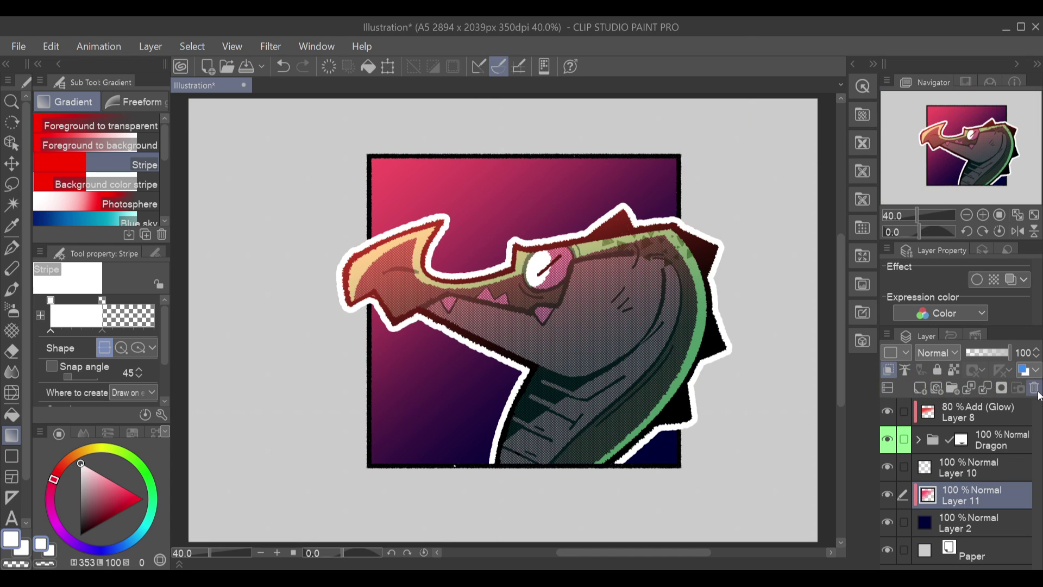
pyautogui.click(888, 496)
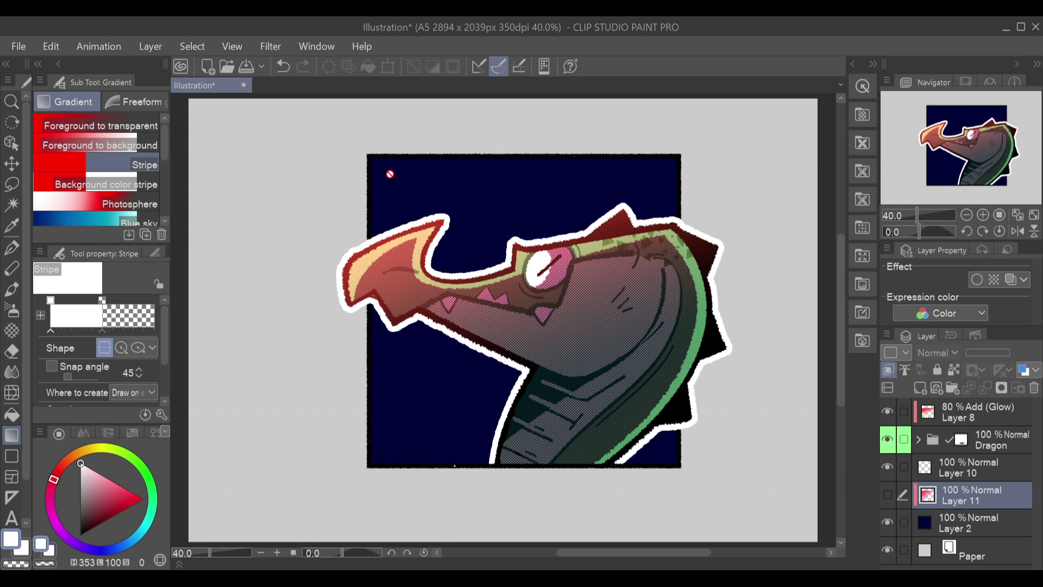
pyautogui.click(949, 519)
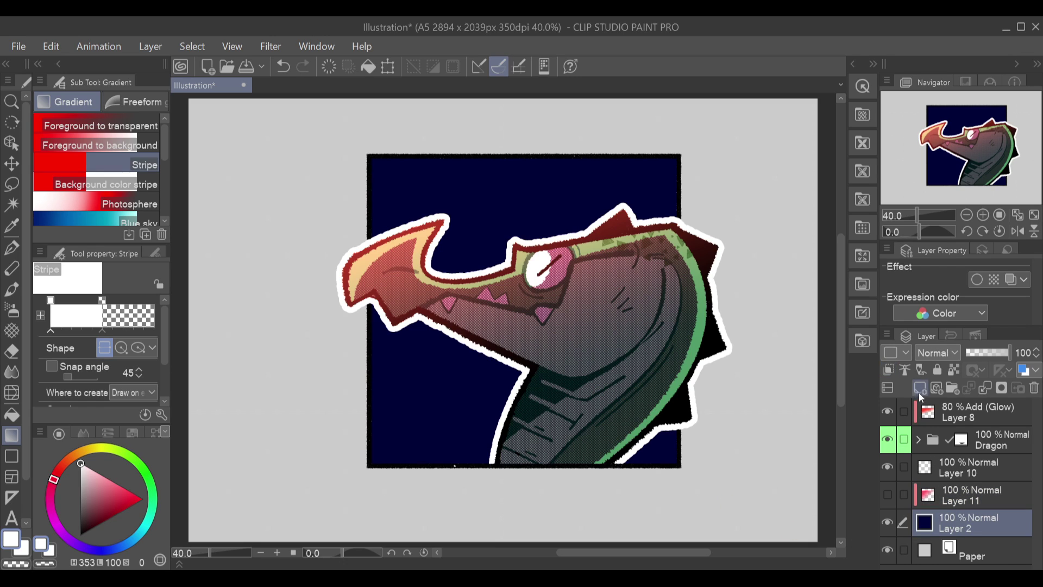
pyautogui.click(919, 389)
# - Try white Stripe gradients along both diagonals of the background square on Layer 13
pyautogui.moveTo(367, 162); pyautogui.dragTo(656, 423)
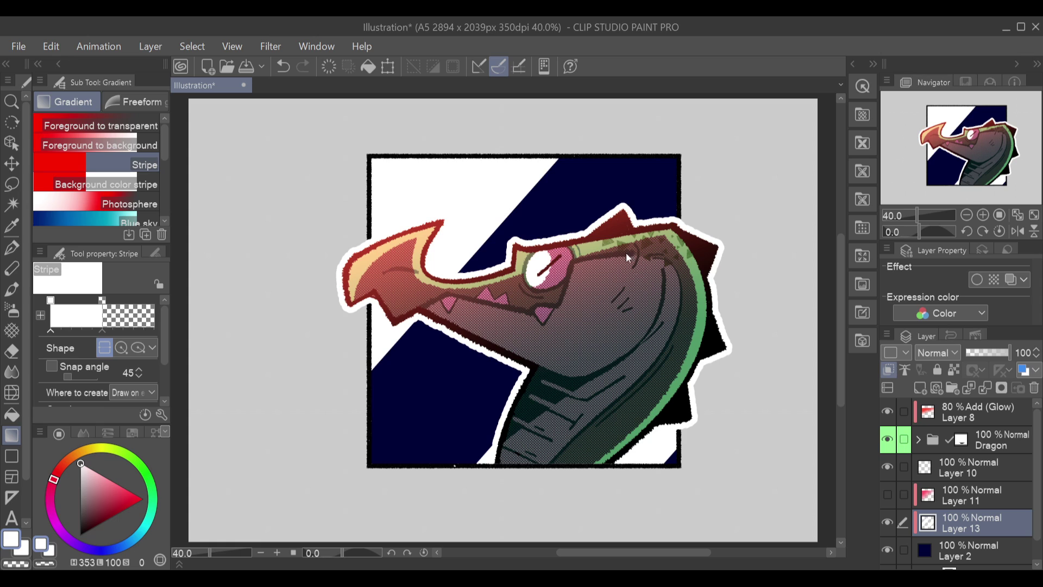
pyautogui.hotkey('ctrl', 'z')
pyautogui.moveTo(577, 134); pyautogui.dragTo(391, 429)
pyautogui.hotkey('ctrl', 'z')
# - Switch the gradient preset to Photosphere and try white circular gradients on Layer 13 from opposite corners of the square
pyautogui.click(129, 203)
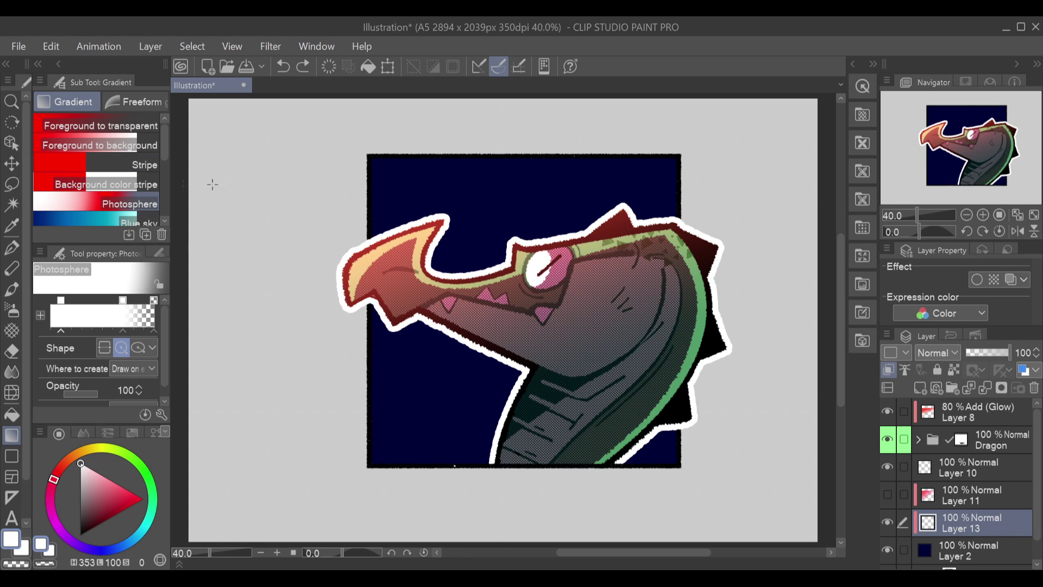
pyautogui.moveTo(398, 162); pyautogui.dragTo(505, 262)
pyautogui.hotkey('ctrl', 'z')
pyautogui.moveTo(662, 476); pyautogui.dragTo(442, 196)
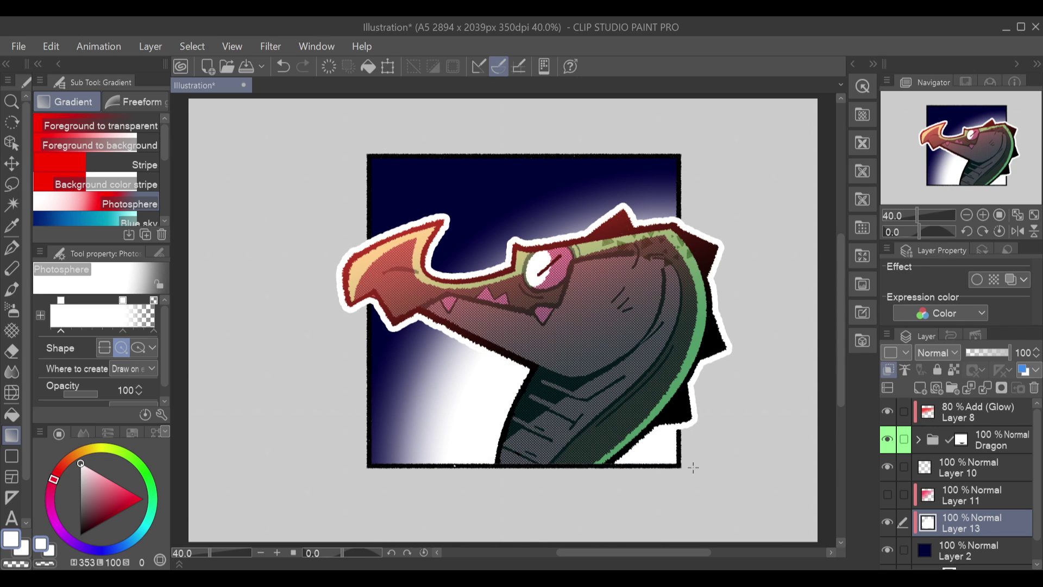
pyautogui.hotkey('ctrl', 'z')
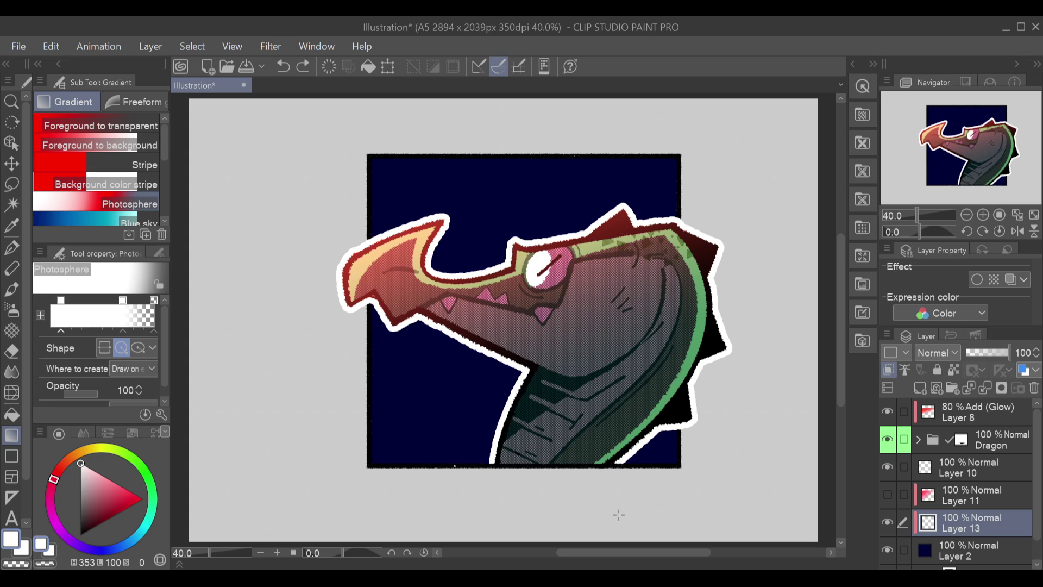
# - Try pink Photosphere gradients (hue 353, luminosity 70, saturation 100) from the square's upper-left corner on Layer 13
pyautogui.moveTo(116, 482); pyautogui.dragTo(118, 485)
pyautogui.moveTo(362, 142); pyautogui.dragTo(620, 427)
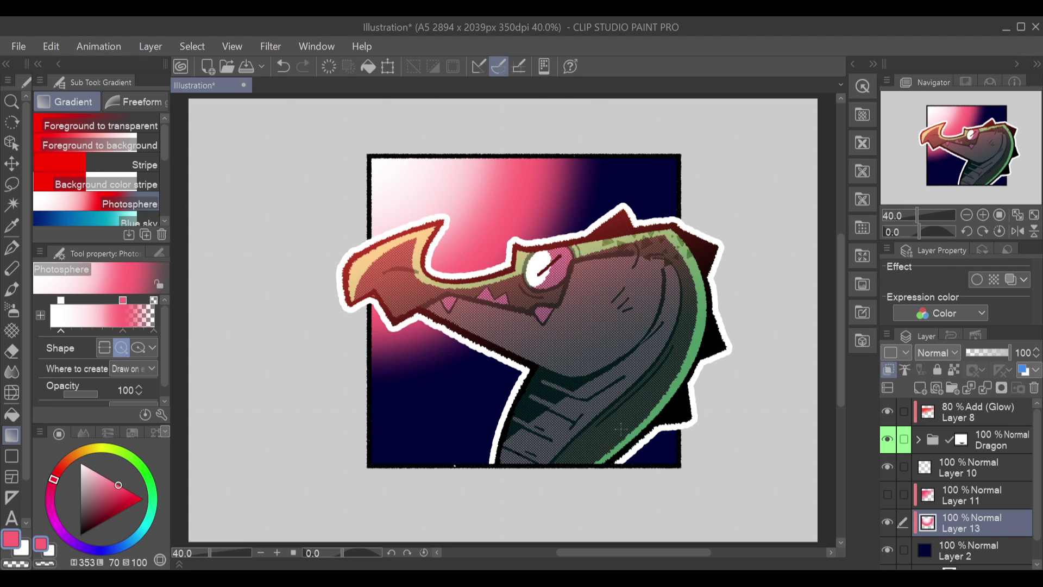
pyautogui.hotkey('ctrl', 'z')
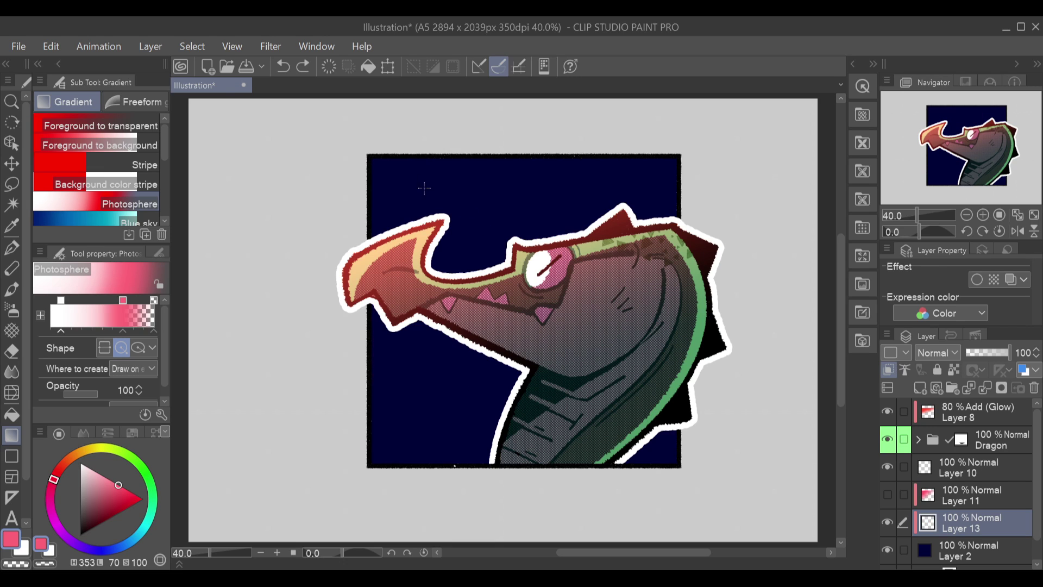
pyautogui.moveTo(359, 145); pyautogui.dragTo(624, 479)
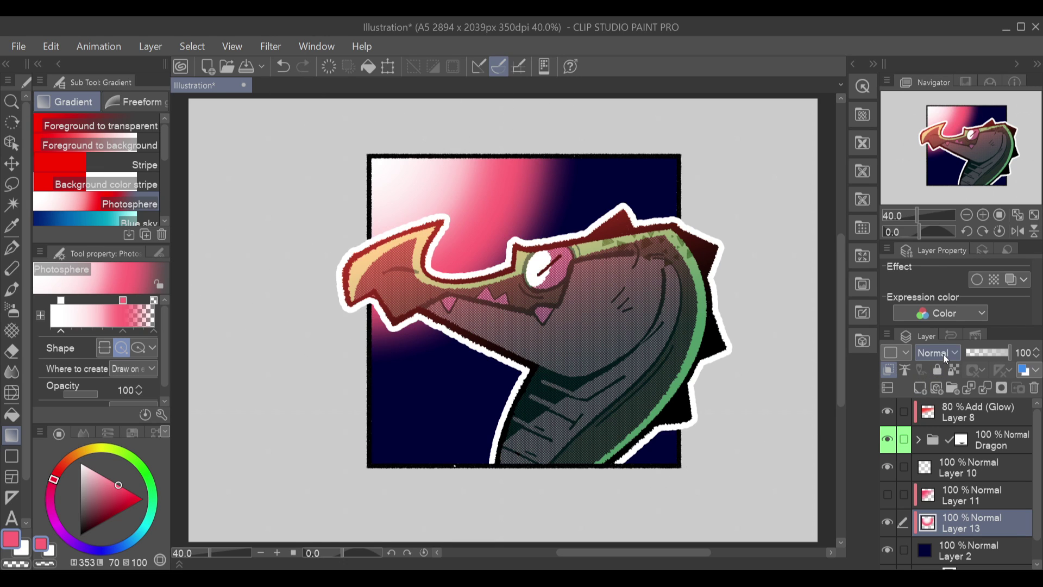
pyautogui.hotkey('shift', 'alt', 'w')
pyautogui.hotkey('ctrl', 'z')
pyautogui.hotkey('ctrl', 'z')
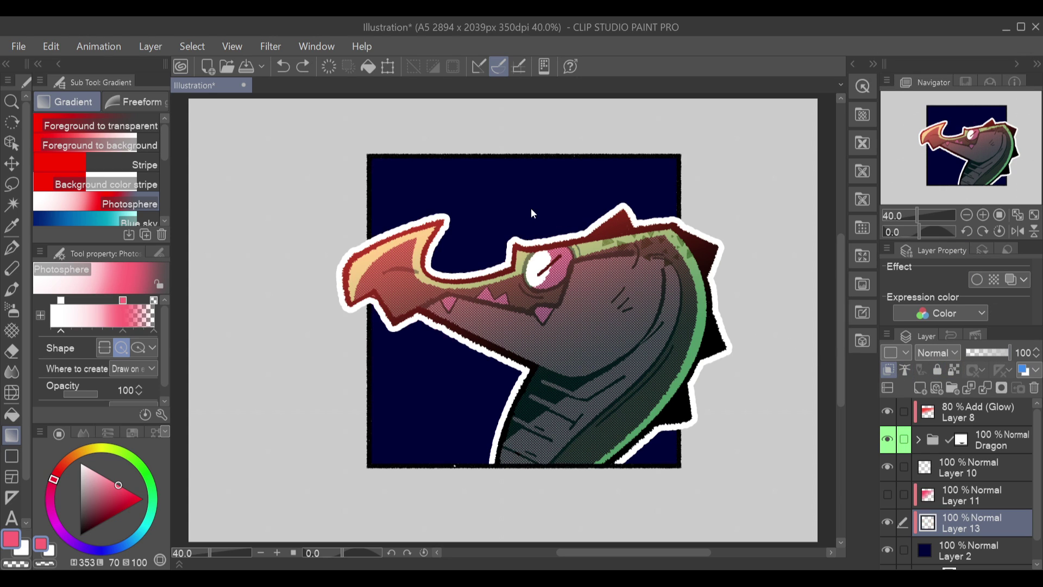
# - Set Layer 13's blending mode to Add (Glow) and try pink and red Photosphere gradients from the square's upper-left corner
pyautogui.hotkey('shift', 'alt', 'w')
pyautogui.moveTo(350, 128); pyautogui.dragTo(725, 472)
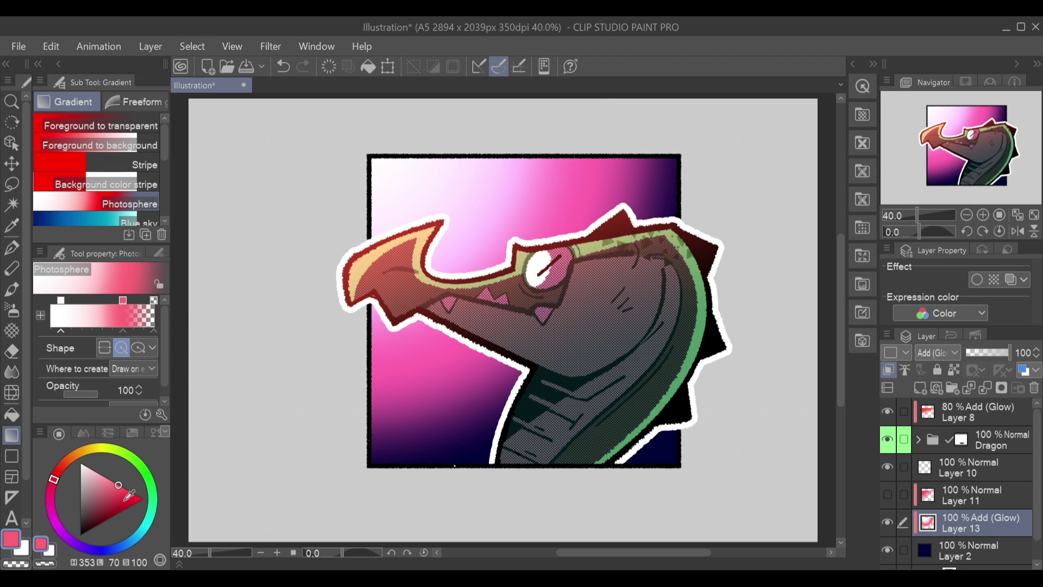
pyautogui.moveTo(131, 494); pyautogui.dragTo(128, 481)
pyautogui.moveTo(357, 140); pyautogui.dragTo(652, 484)
pyautogui.hotkey('ctrl', 'z')
pyautogui.hotkey('ctrl', 'z')
# - Try a saturated red Photosphere gradient from the square's upper-left corner with Layer 13's opacity at 58%
pyautogui.moveTo(358, 138); pyautogui.dragTo(665, 490)
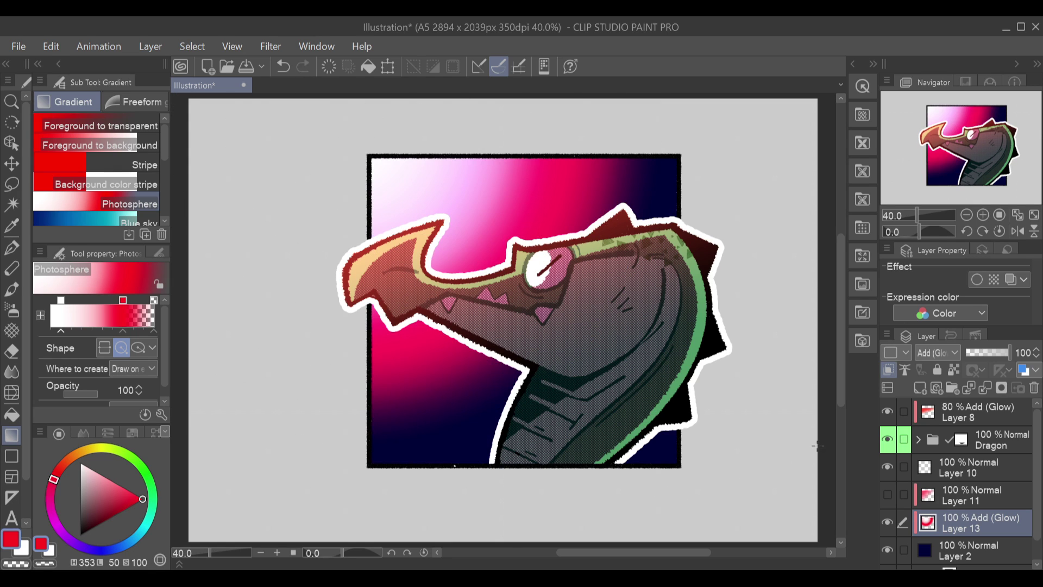
pyautogui.moveTo(996, 351); pyautogui.dragTo(992, 357)
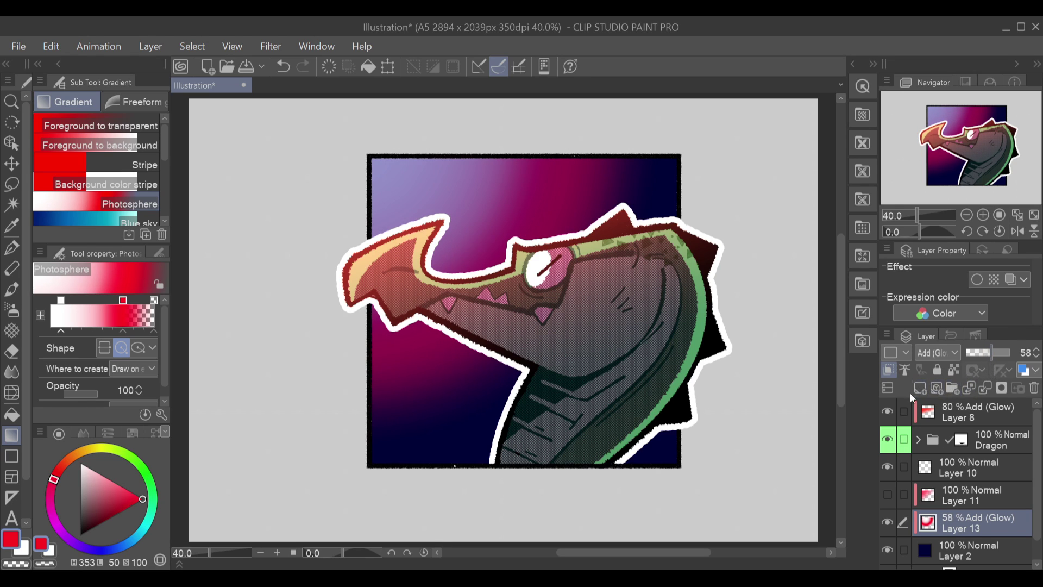
pyautogui.hotkey('ctrl', 'z')
pyautogui.hotkey('ctrl', 'z')
pyautogui.hotkey('ctrl', 'z')
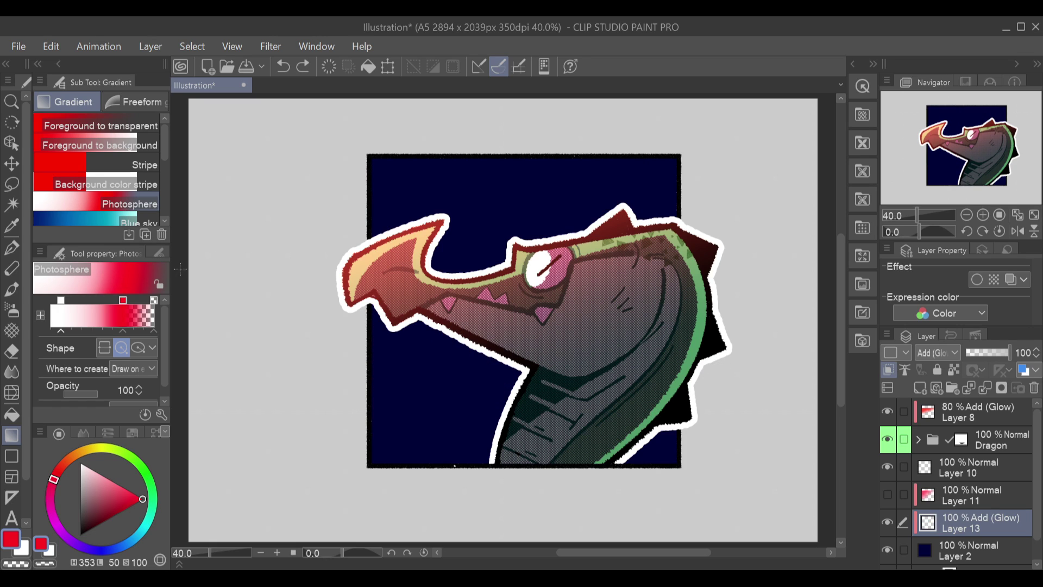
# - Shift the gradient's middle colour stop toward the white end and try a pink-red glow at hue 353, luminosity 62, saturation 100
pyautogui.click(127, 490)
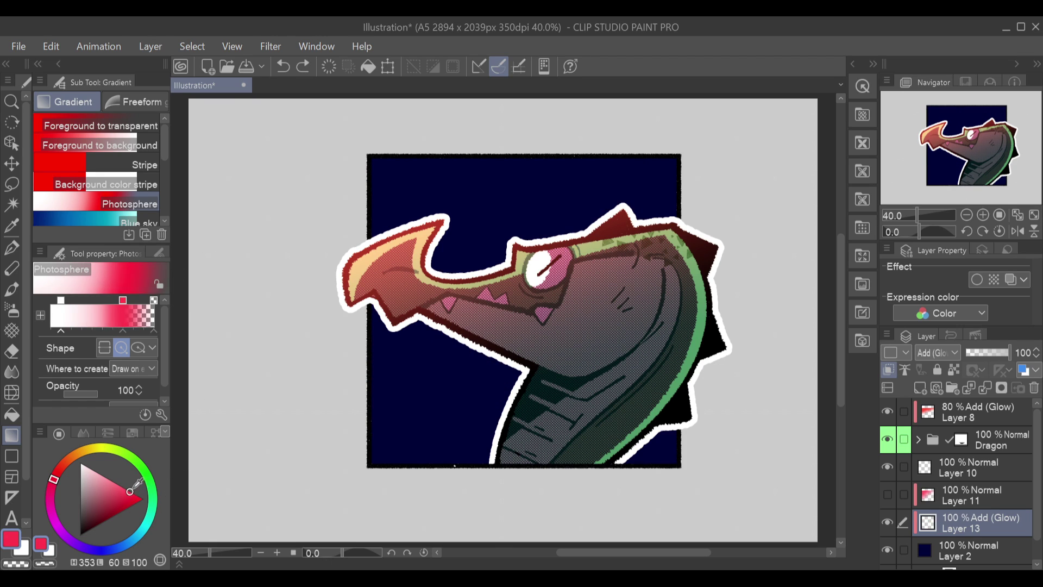
pyautogui.moveTo(136, 483); pyautogui.dragTo(133, 488)
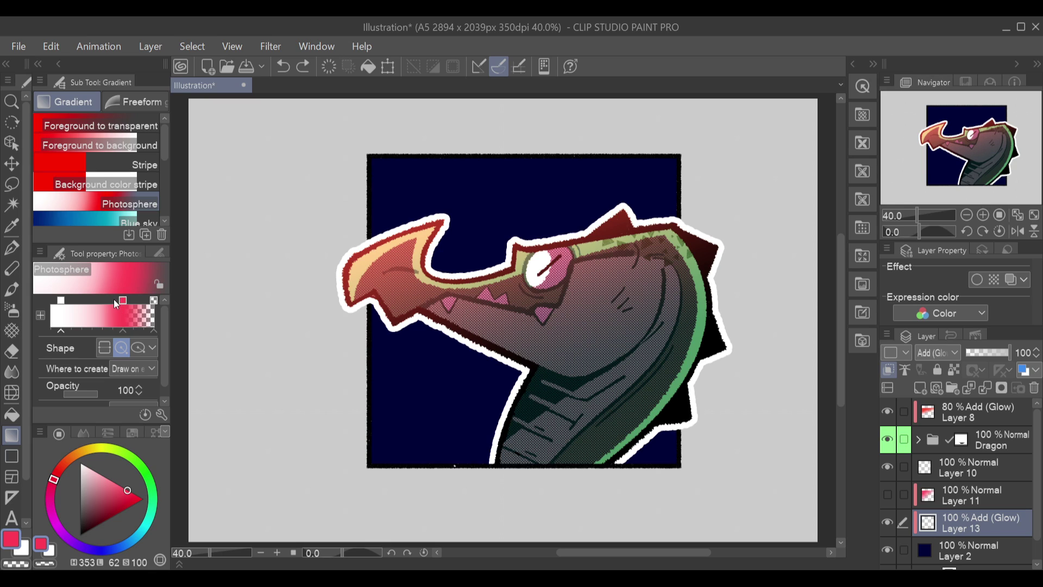
pyautogui.moveTo(123, 330); pyautogui.dragTo(111, 330)
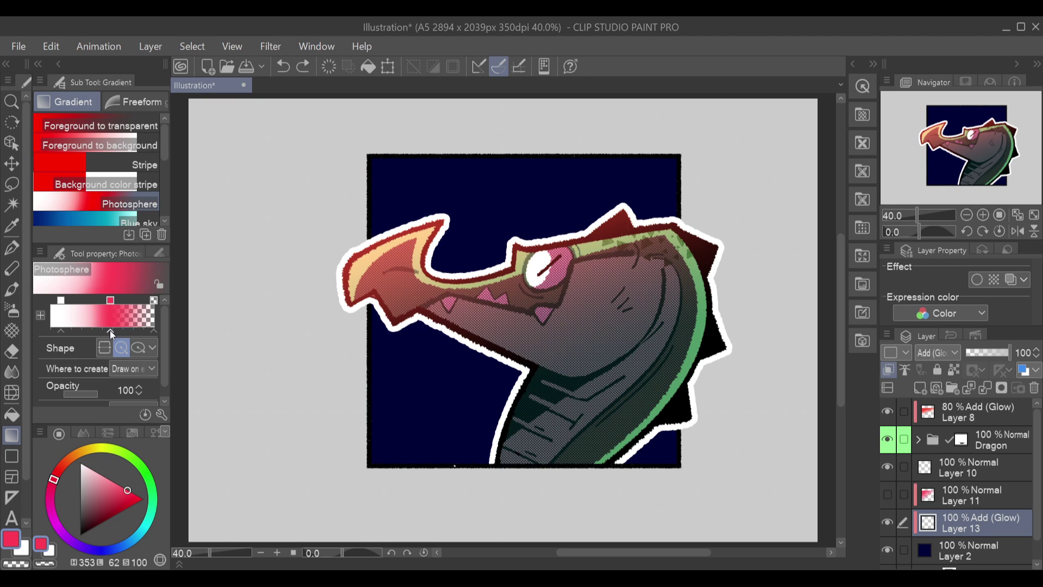
pyautogui.moveTo(362, 156)
pyautogui.mouseDown()
pyautogui.moveTo(460, 223)
pyautogui.moveTo(521, 414)
pyautogui.mouseUp()
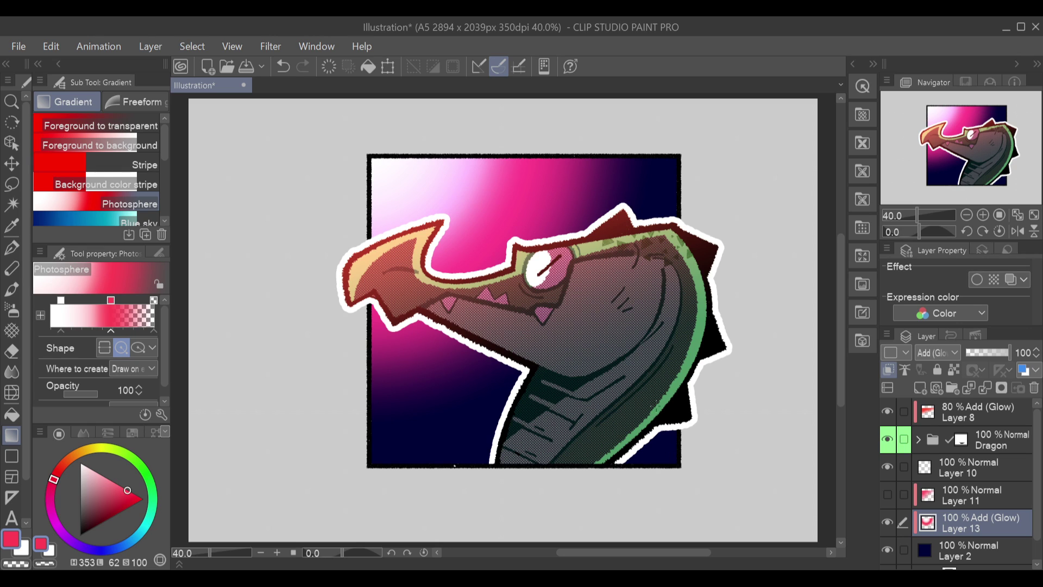
pyautogui.hotkey('ctrl', 'z')
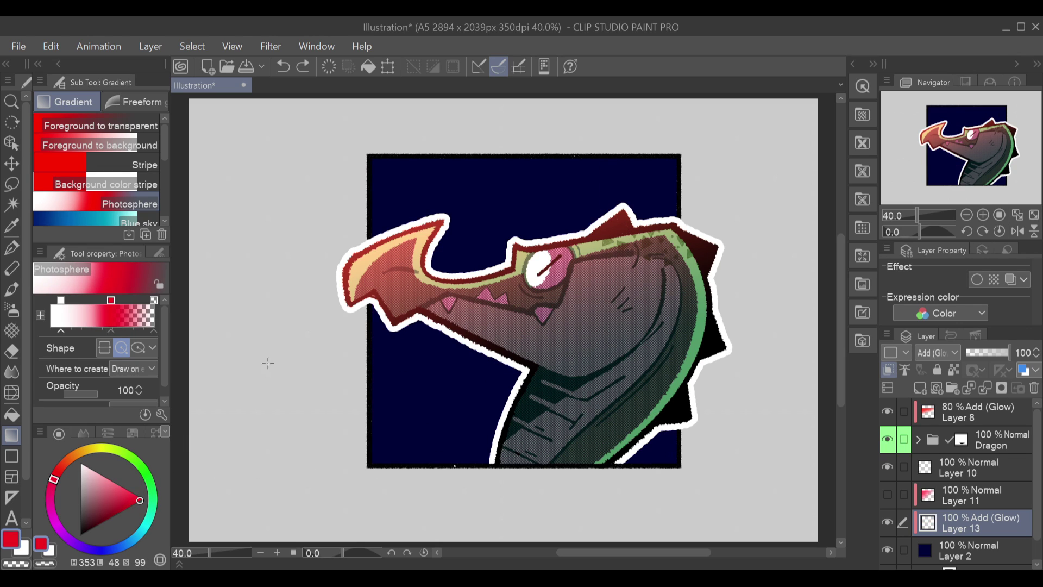
# - Try red Photosphere gradients from the square's upper-left corner on Layer 13 and test another blending mode for the layer
pyautogui.moveTo(352, 143); pyautogui.dragTo(598, 373)
pyautogui.hotkey('ctrl', 'z')
pyautogui.moveTo(349, 133); pyautogui.dragTo(674, 417)
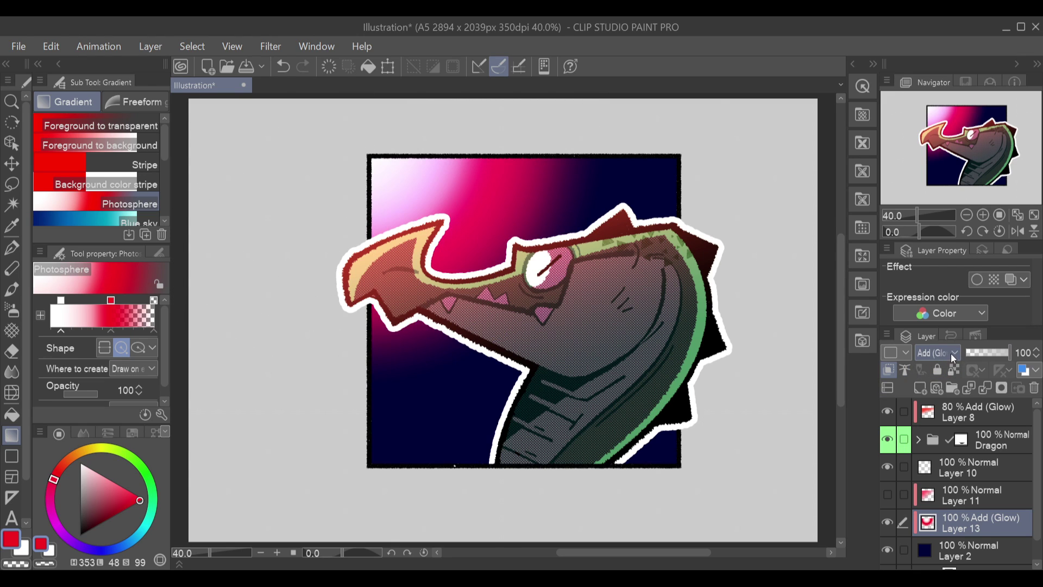
pyautogui.press('Up')
pyautogui.hotkey('ctrl', 'z')
pyautogui.hotkey('ctrl', 'z')
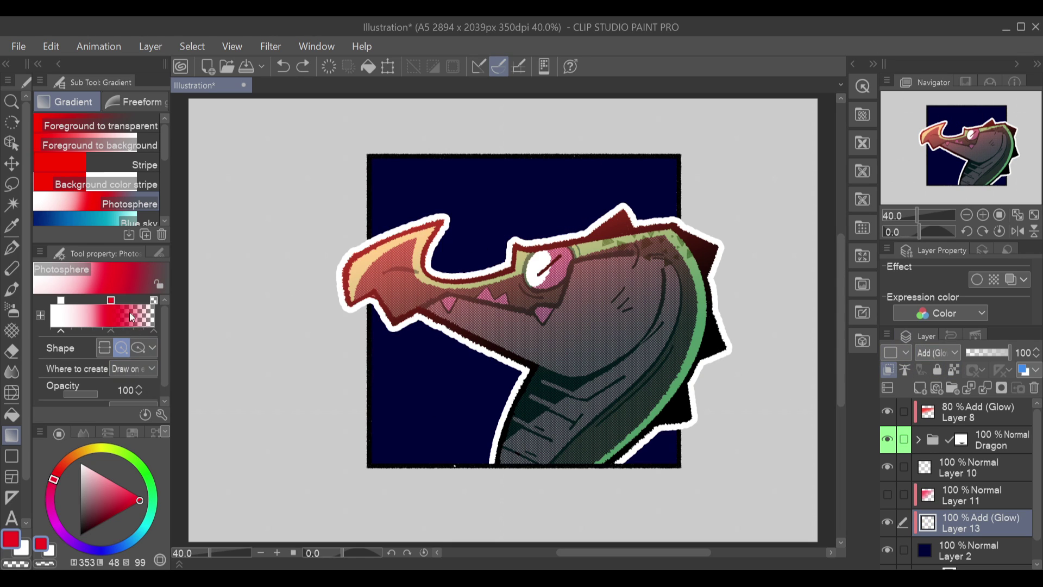
# - Try wide Background color stripe fills in red and white at several diagonal and vertical angles on Layer 13
pyautogui.click(153, 181)
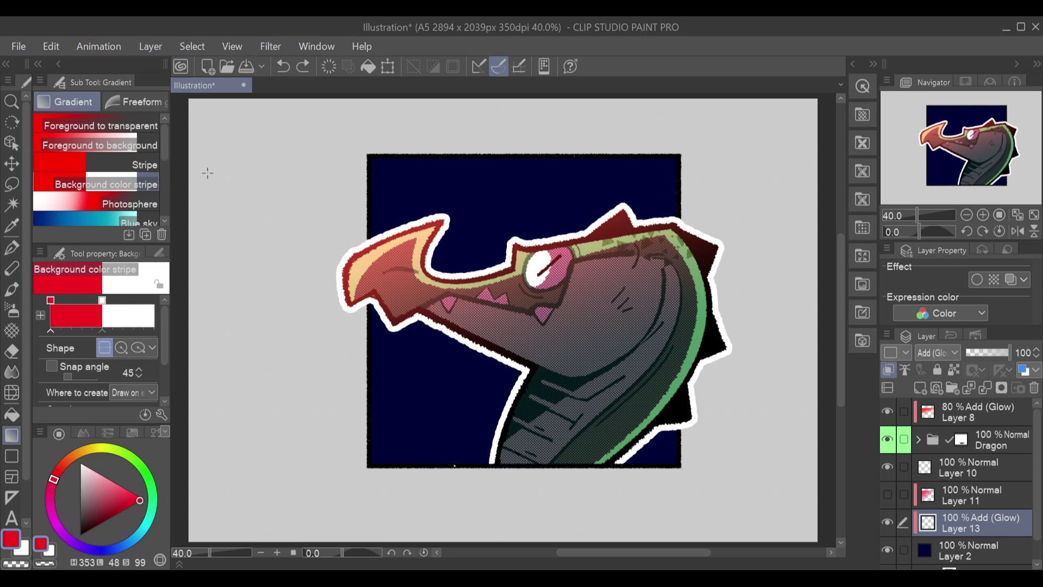
pyautogui.moveTo(703, 144); pyautogui.dragTo(487, 296)
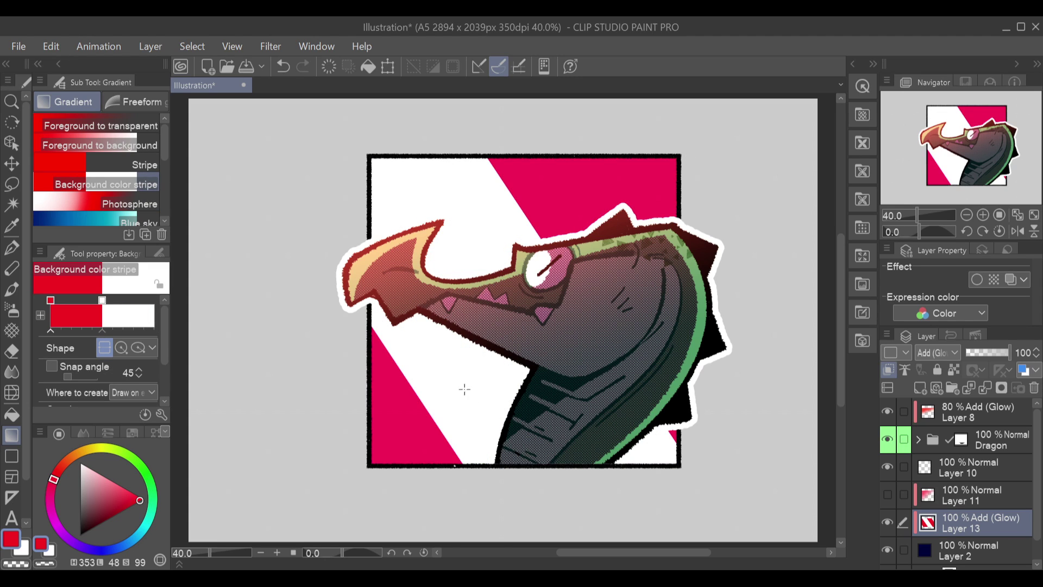
pyautogui.hotkey('ctrl', 'z')
pyautogui.moveTo(348, 310); pyautogui.dragTo(722, 324)
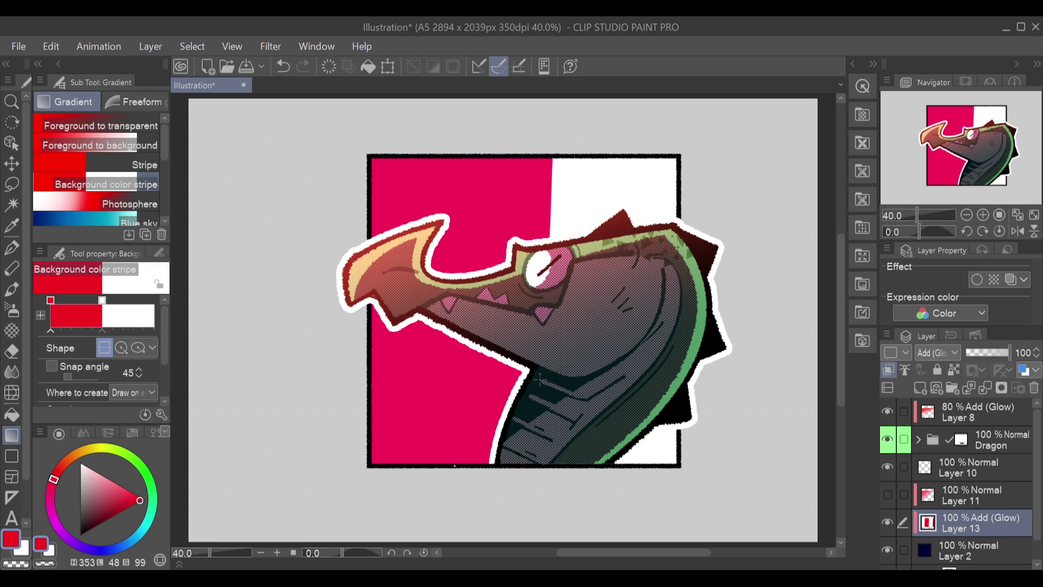
pyautogui.hotkey('ctrl', 'z')
pyautogui.moveTo(674, 128); pyautogui.dragTo(470, 389)
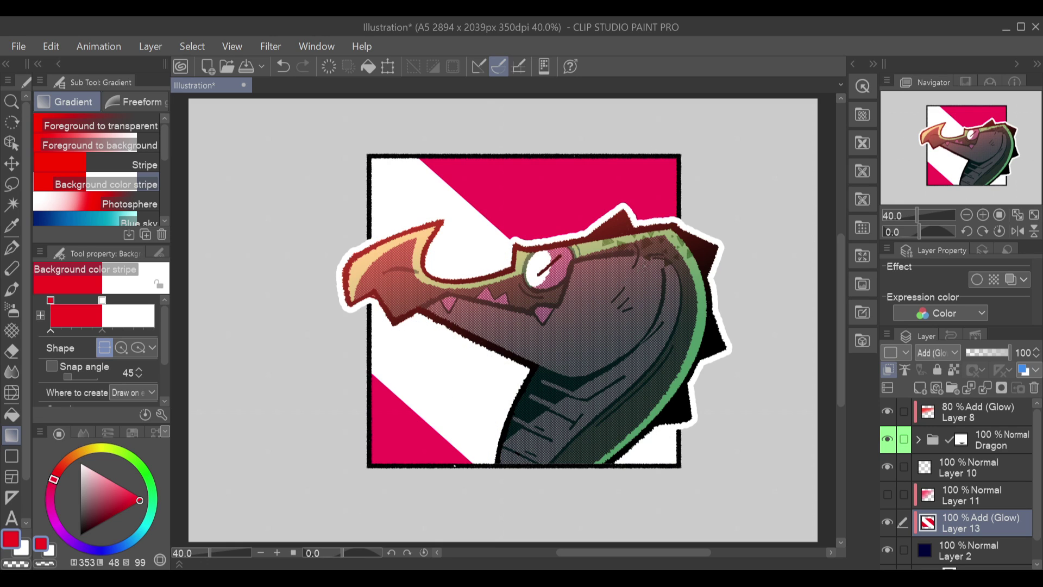
pyautogui.hotkey('ctrl', 'z')
pyautogui.moveTo(338, 391); pyautogui.dragTo(760, 222)
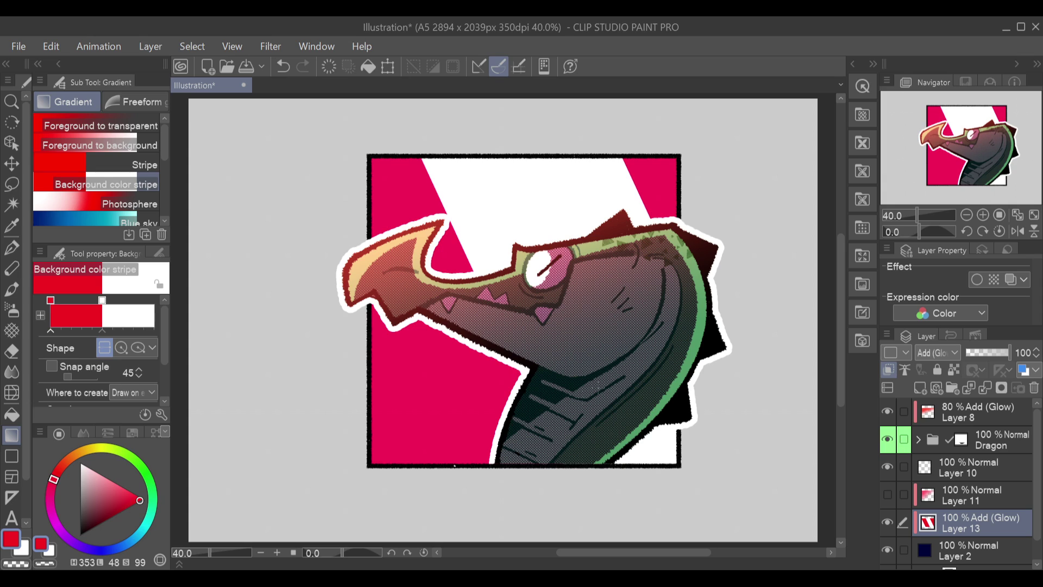
pyautogui.hotkey('ctrl', 'z')
# - Try narrow near-horizontal stripes and wide diagonal ones on Layer 13, keeping a wide red and white stripe from the upper-left corner
pyautogui.moveTo(389, 129); pyautogui.dragTo(441, 224)
pyautogui.hotkey('ctrl', 'z')
pyautogui.moveTo(508, 156); pyautogui.dragTo(525, 234)
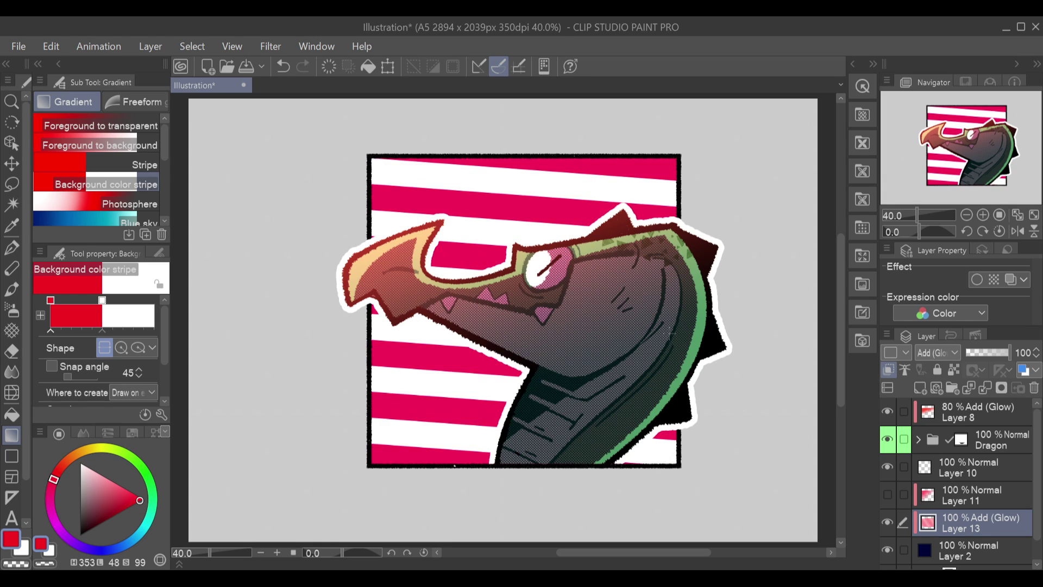
pyautogui.hotkey('ctrl', 'z')
pyautogui.moveTo(375, 157); pyautogui.dragTo(641, 480)
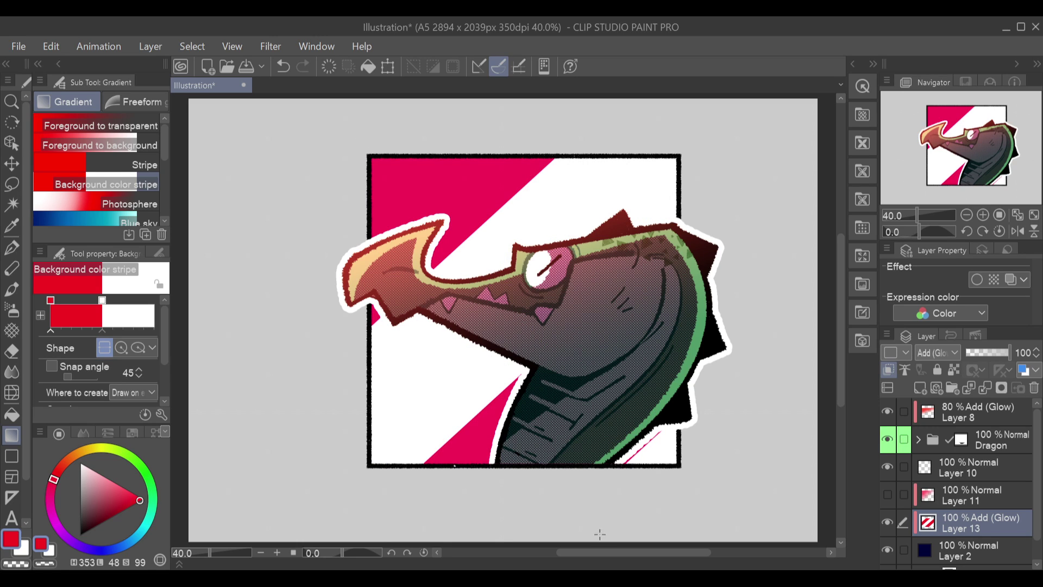
pyautogui.hotkey('ctrl', 'z')
pyautogui.moveTo(359, 144); pyautogui.dragTo(690, 496)
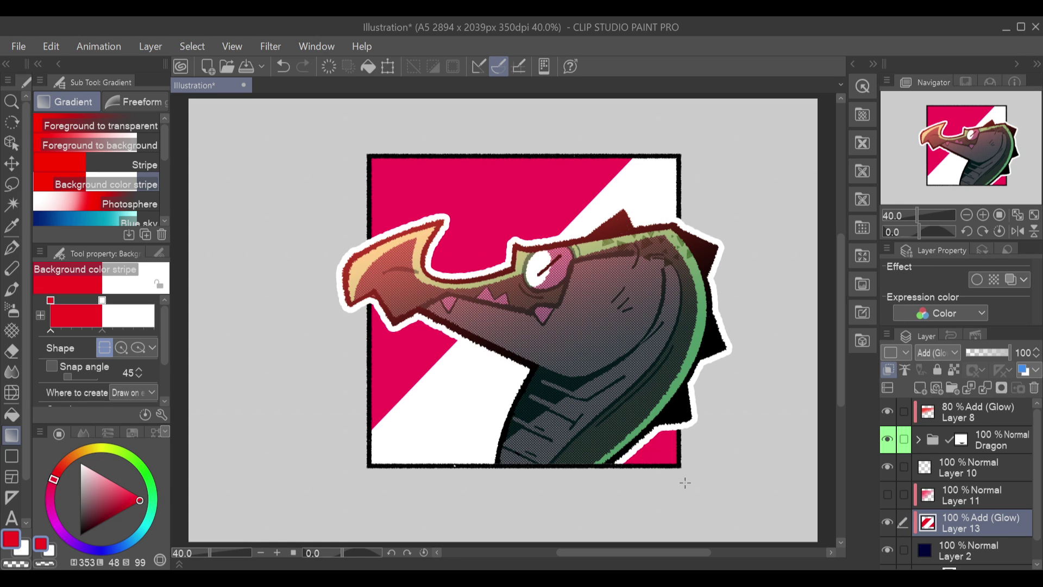
# - Try progressively narrower red and white stripes slanting down toward the lower-right corner of the square
pyautogui.moveTo(329, 236); pyautogui.dragTo(527, 152)
pyautogui.moveTo(329, 255); pyautogui.dragTo(413, 185)
pyautogui.moveTo(355, 228); pyautogui.dragTo(380, 212)
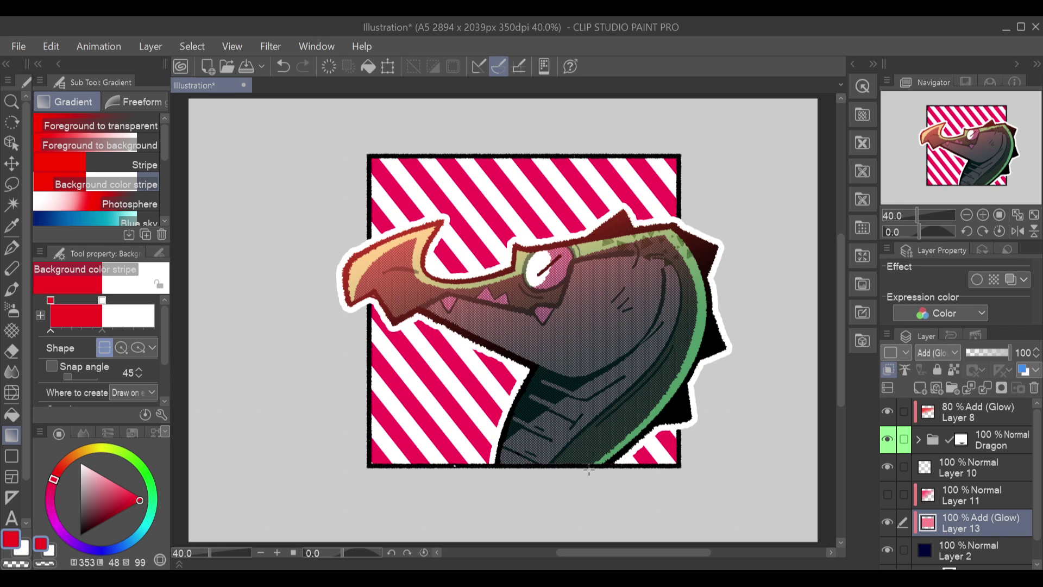
pyautogui.hotkey('ctrl', 'z')
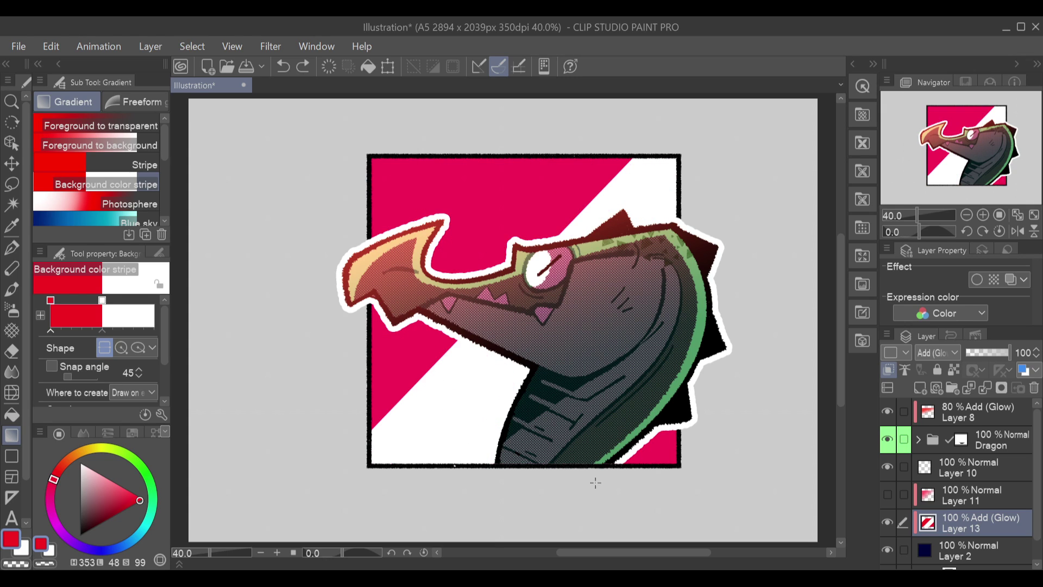
# - Set the foreground colour to hue 4, luminosity 61, saturation 100 and redraw the wide diagonal stripes from the upper-left corner
pyautogui.moveTo(124, 478); pyautogui.dragTo(129, 491)
pyautogui.moveTo(56, 472); pyautogui.dragTo(61, 466)
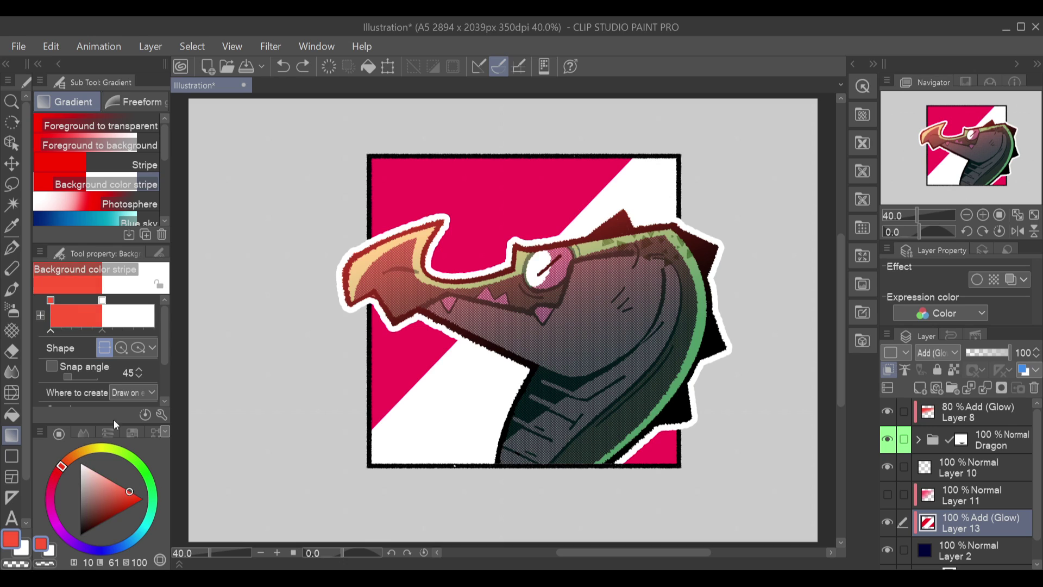
pyautogui.click(57, 470)
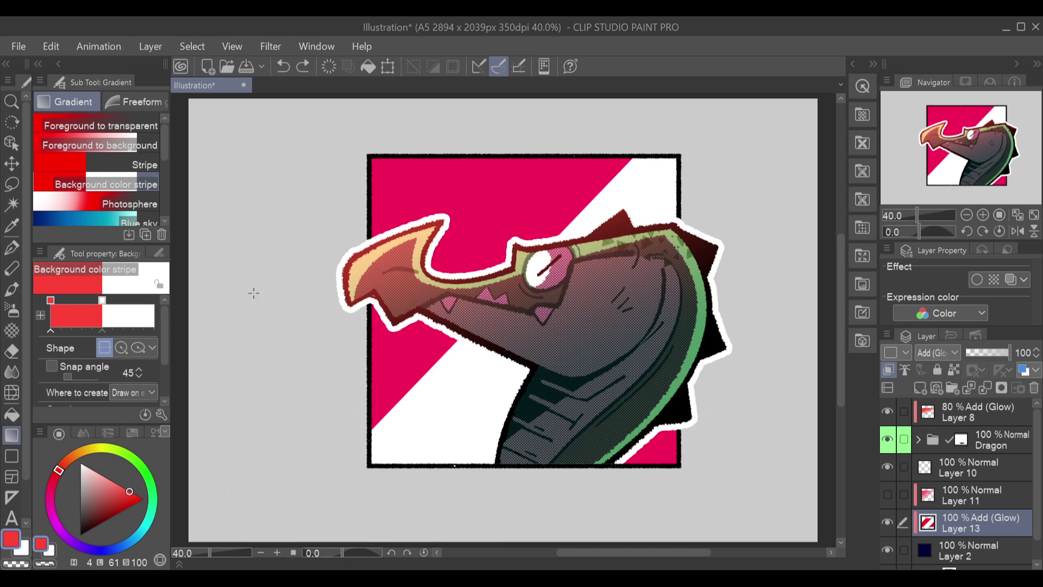
pyautogui.moveTo(364, 159); pyautogui.dragTo(521, 297)
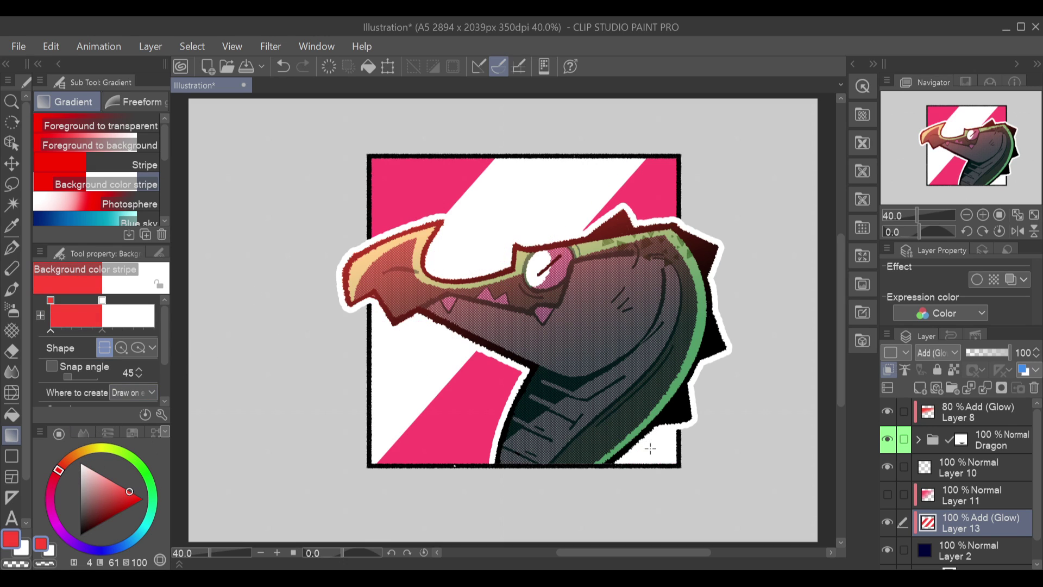
pyautogui.hotkey('ctrl', 'z')
pyautogui.moveTo(350, 148); pyautogui.dragTo(446, 240)
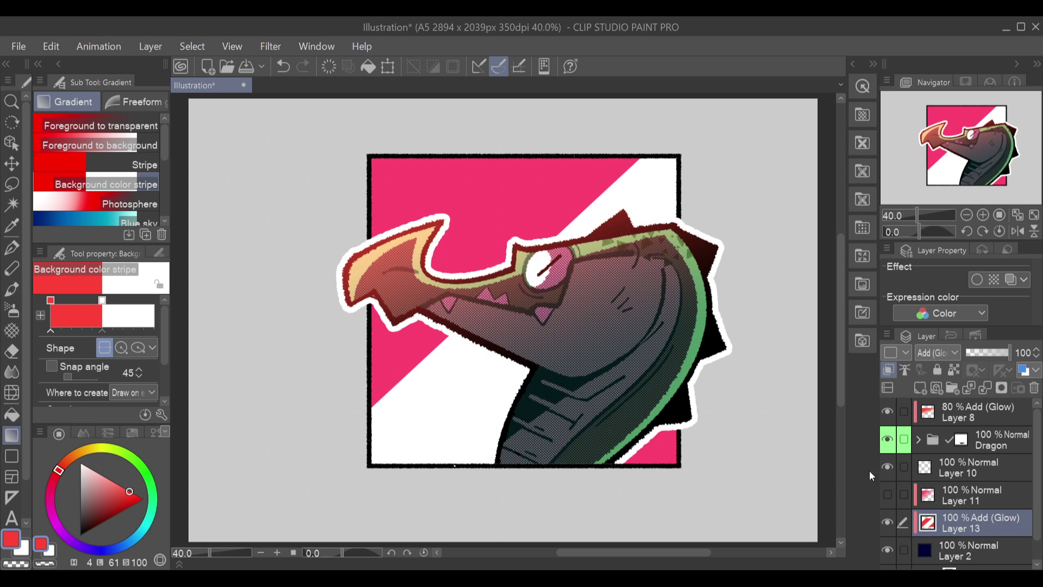
# - Show Layer 11, test it in Add (Glow) and Add modes at 56% opacity, and delete the layer
pyautogui.click(894, 493)
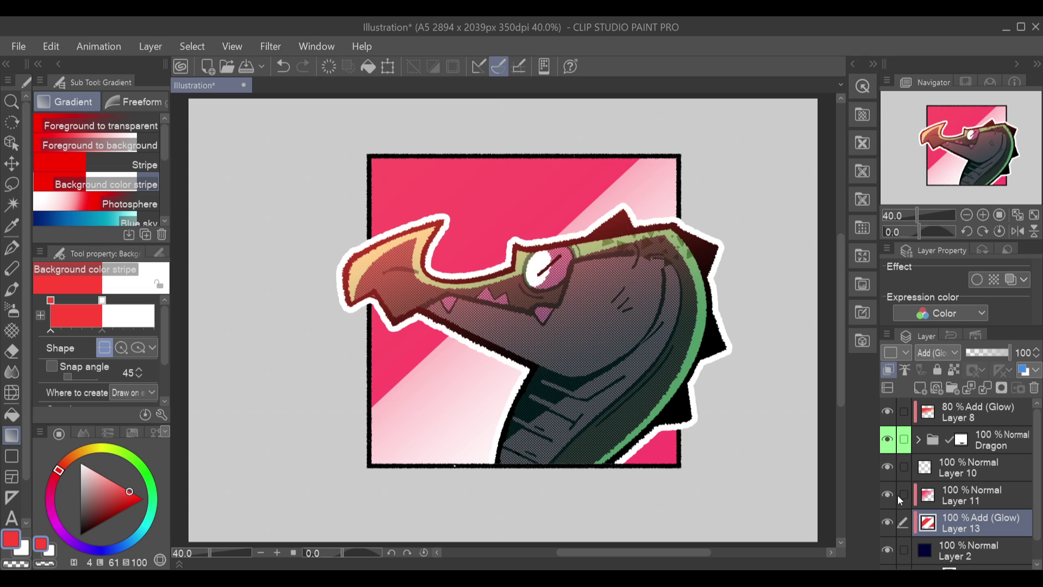
pyautogui.click(934, 500)
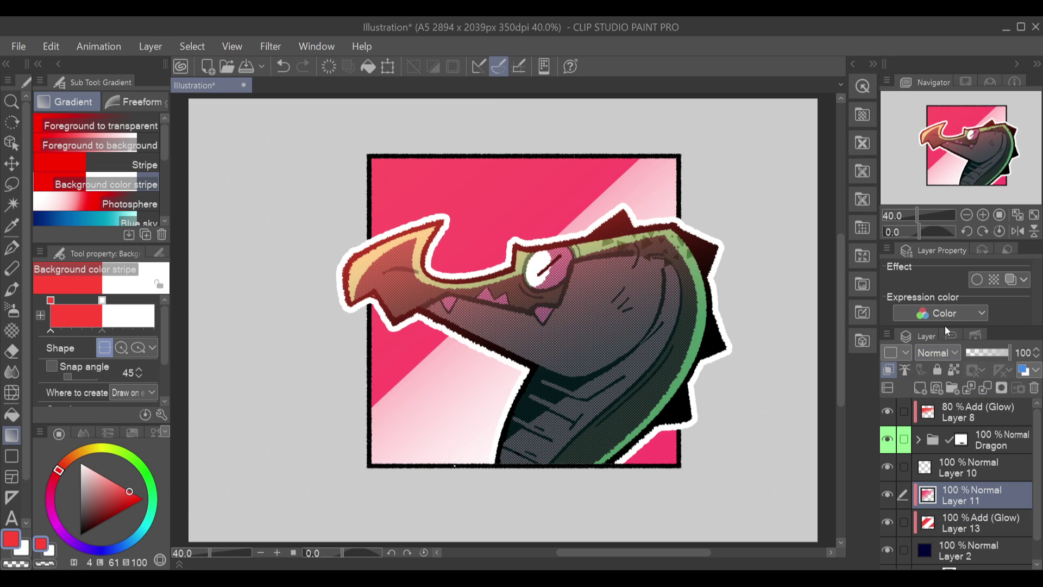
pyautogui.hotkey('shift', 'alt', 'w')
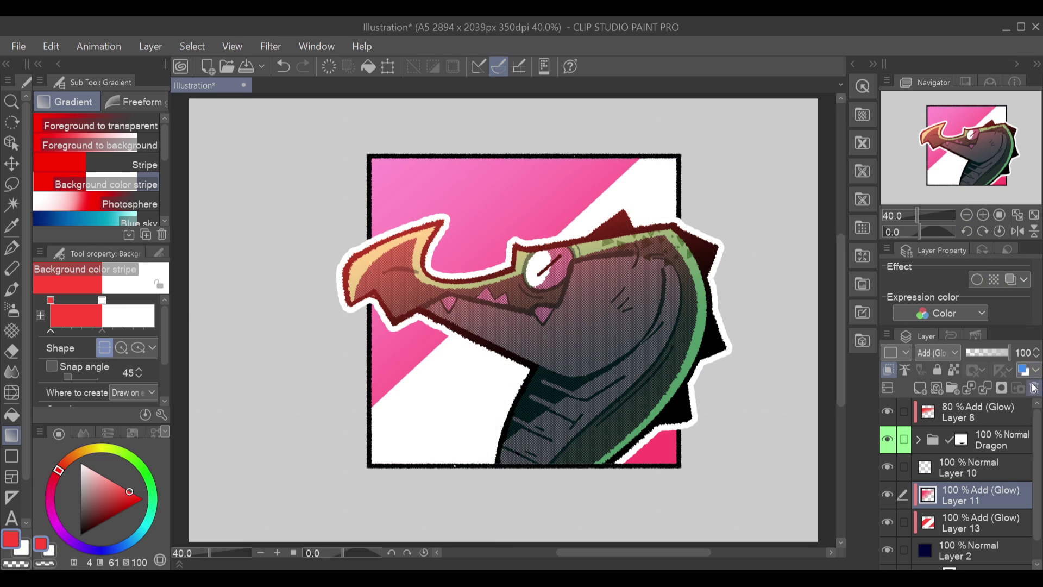
pyautogui.moveTo(997, 353); pyautogui.dragTo(990, 356)
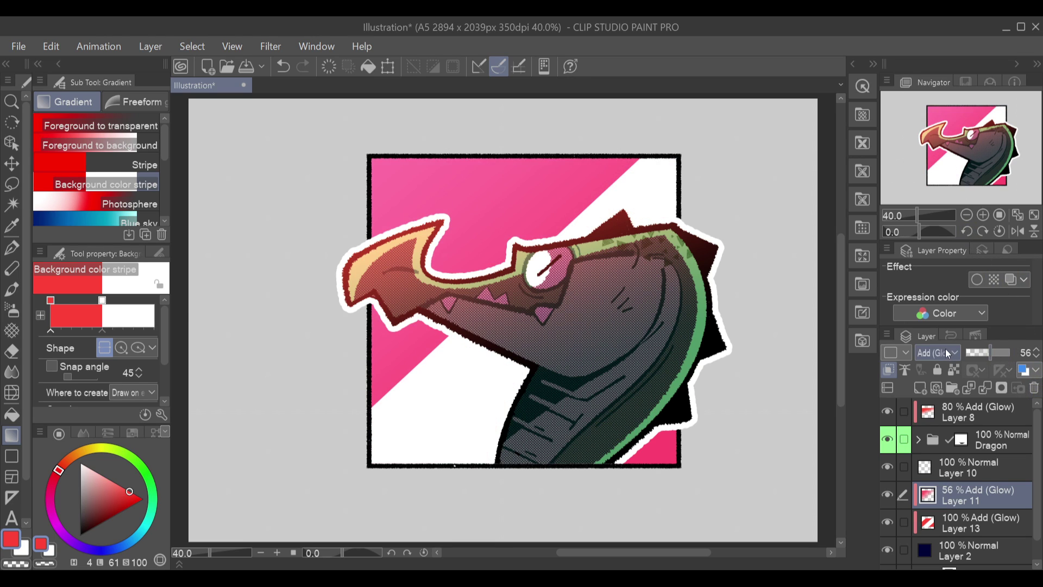
pyautogui.hotkey('shift', 'alt', 'w')
pyautogui.click(1011, 354)
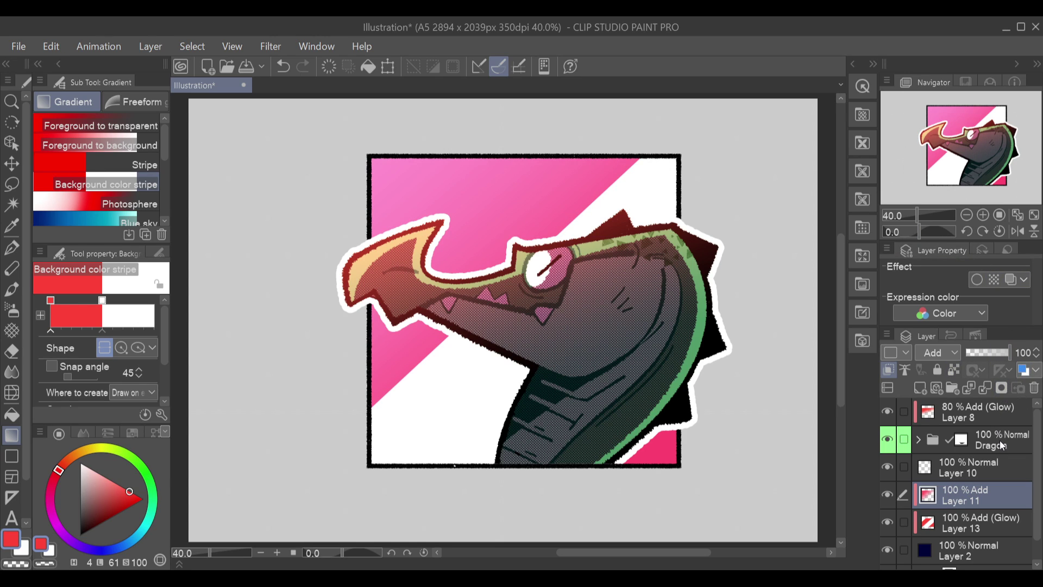
pyautogui.hotkey('ctrl', 'z')
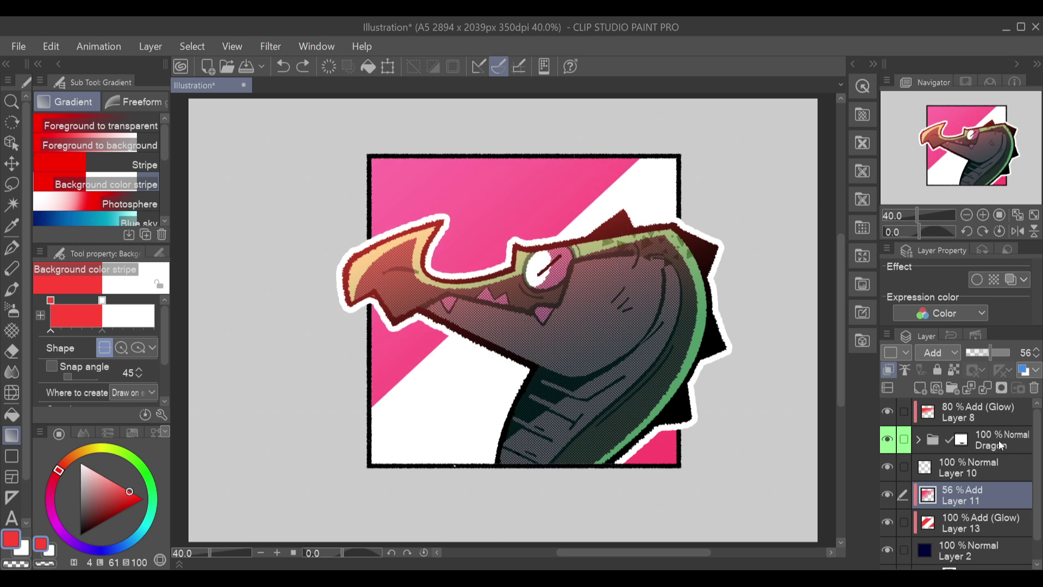
pyautogui.click(1034, 388)
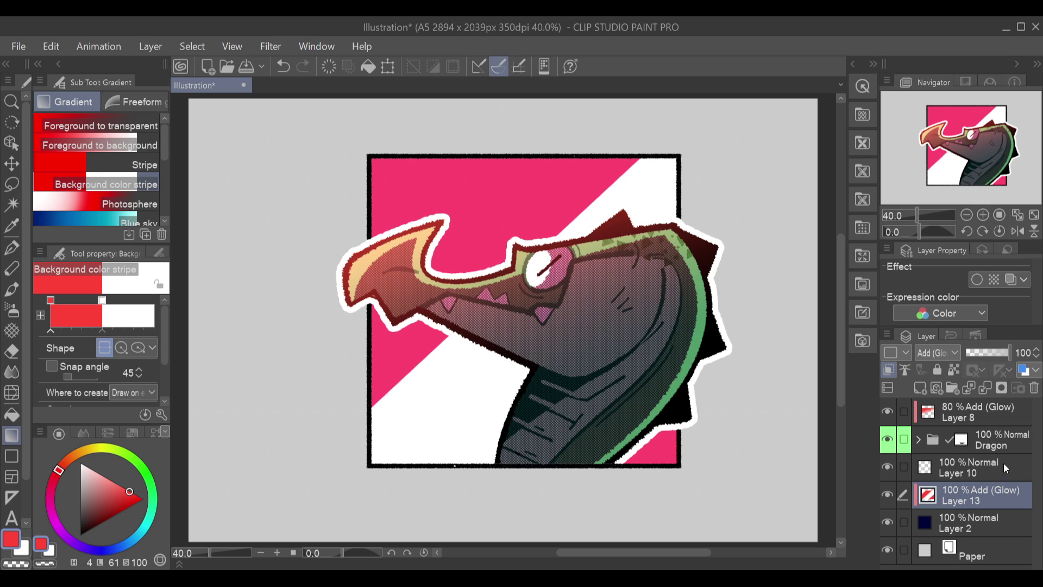
# - Try a lighter red at hue 4, luminosity 70, saturation 100 for the wide diagonal stripes on Layer 13
pyautogui.click(117, 484)
pyautogui.moveTo(117, 484); pyautogui.dragTo(118, 485)
pyautogui.moveTo(355, 142); pyautogui.dragTo(639, 425)
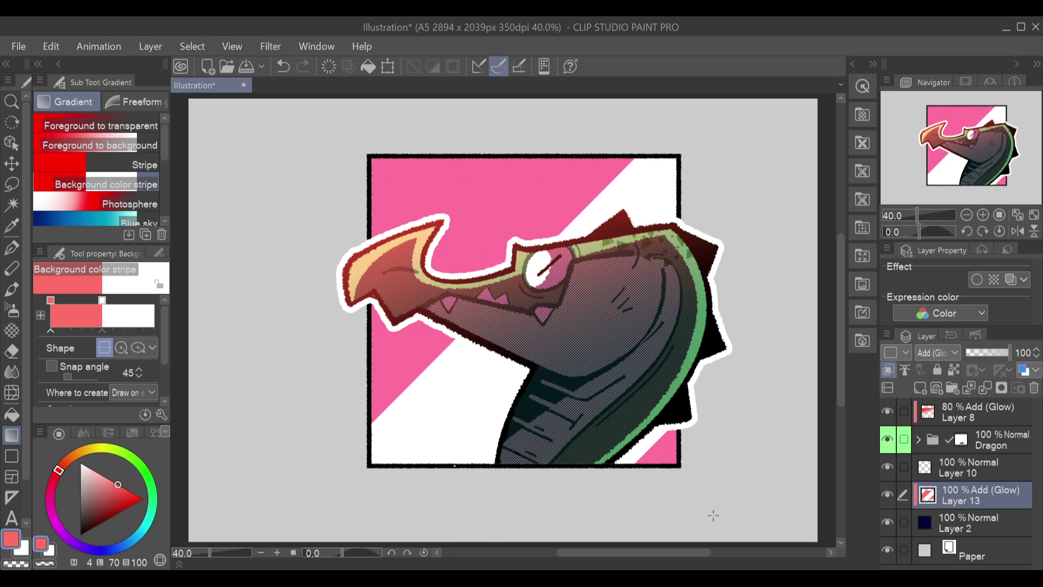
pyautogui.hotkey('ctrl', 'z')
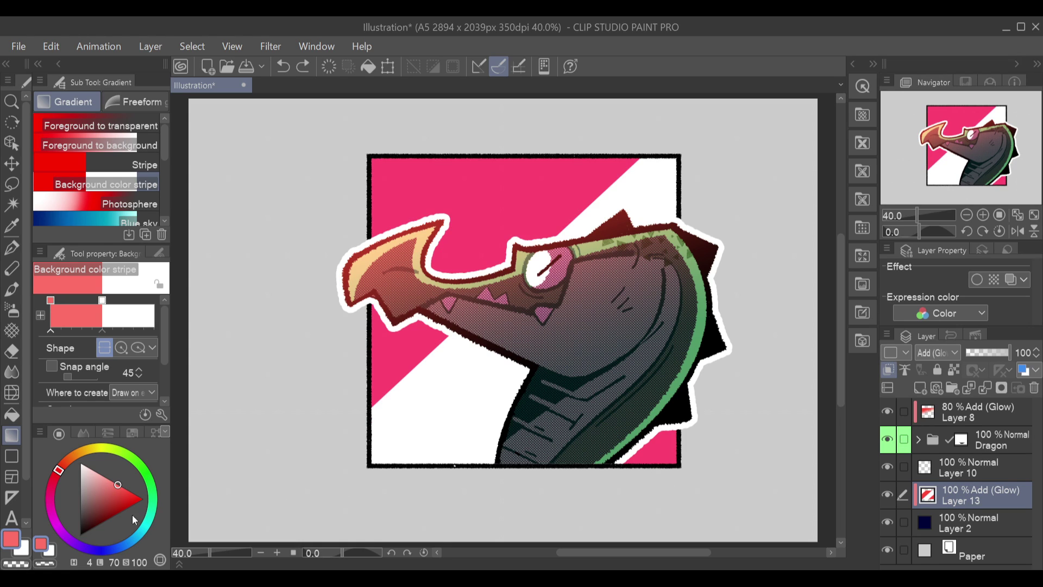
# - Try wide diagonal and narrower near-horizontal stripes in a magenta pink at hue 330, luminosity 65, saturation 89
pyautogui.moveTo(53, 487); pyautogui.dragTo(52, 497)
pyautogui.moveTo(115, 496)
pyautogui.mouseDown()
pyautogui.moveTo(108, 485)
pyautogui.moveTo(120, 489)
pyautogui.mouseUp()
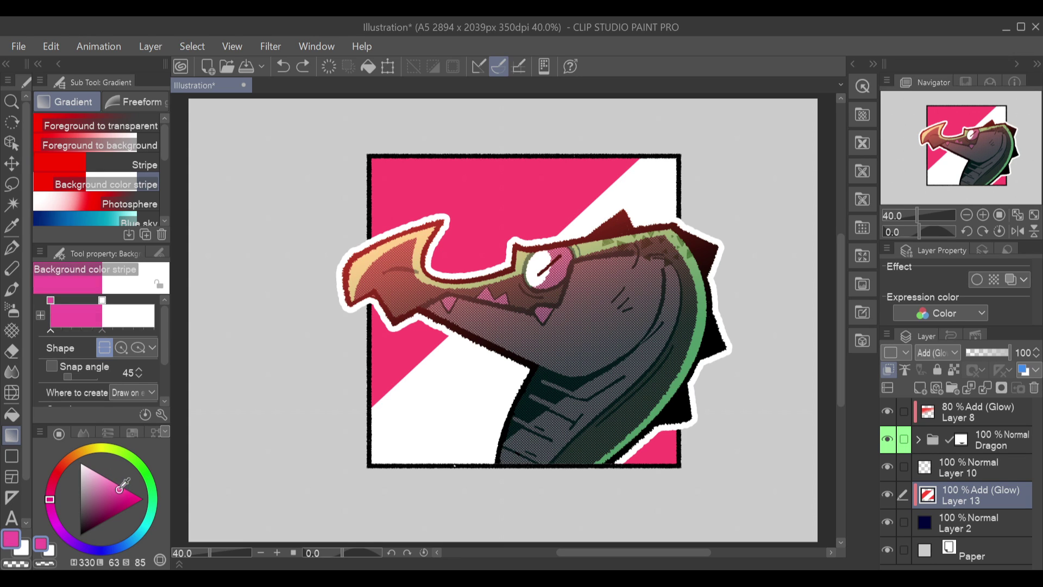
pyautogui.moveTo(359, 143); pyautogui.dragTo(695, 475)
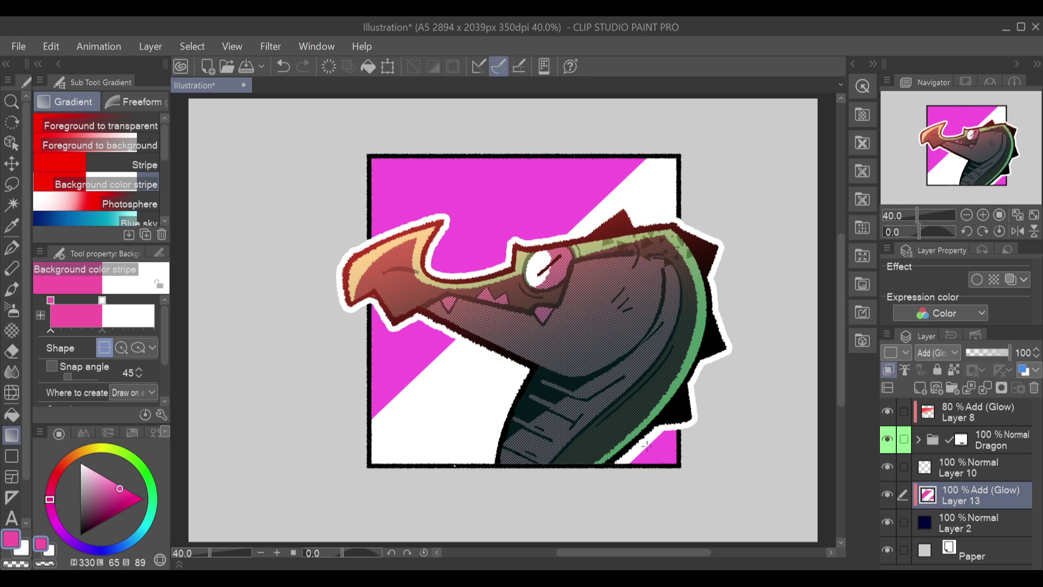
pyautogui.hotkey('ctrl', 'z')
pyautogui.moveTo(531, 187); pyautogui.dragTo(485, 435)
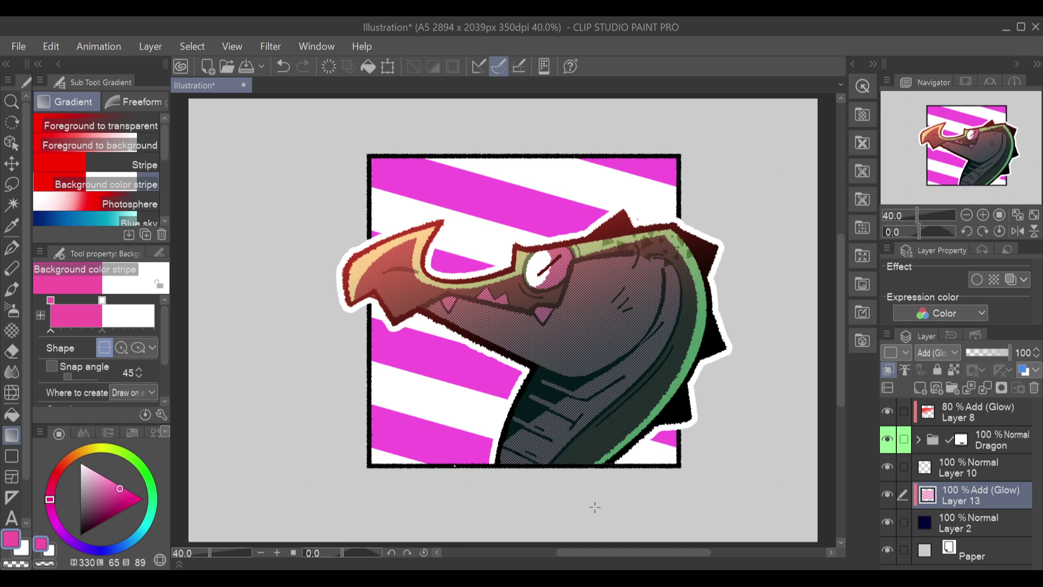
pyautogui.hotkey('ctrl', 'z')
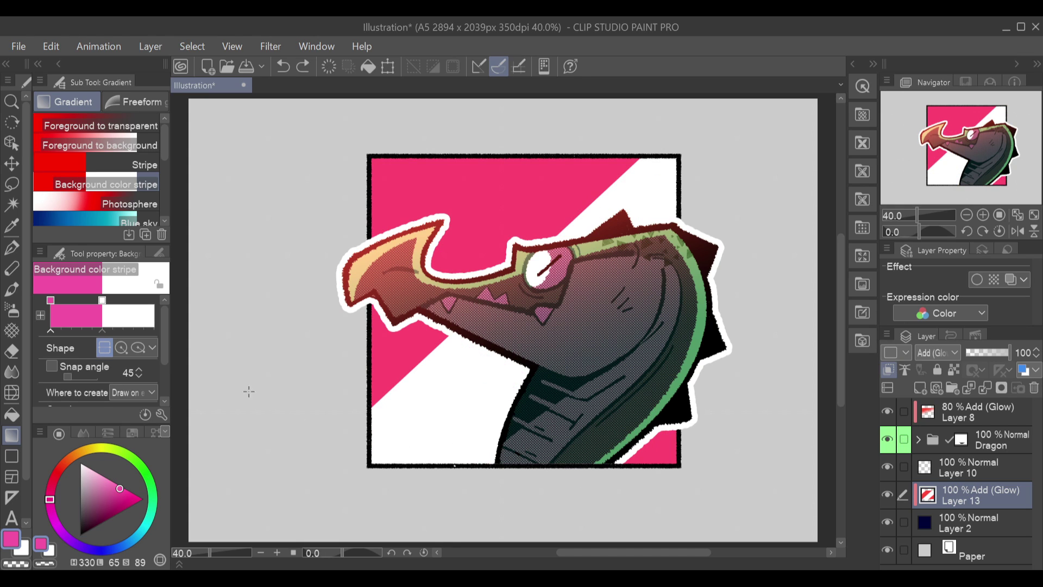
# - Try magenta Photosphere gradients of different spreads over the stripes from the square's upper-left corner
pyautogui.click(151, 204)
pyautogui.moveTo(360, 147); pyautogui.dragTo(700, 491)
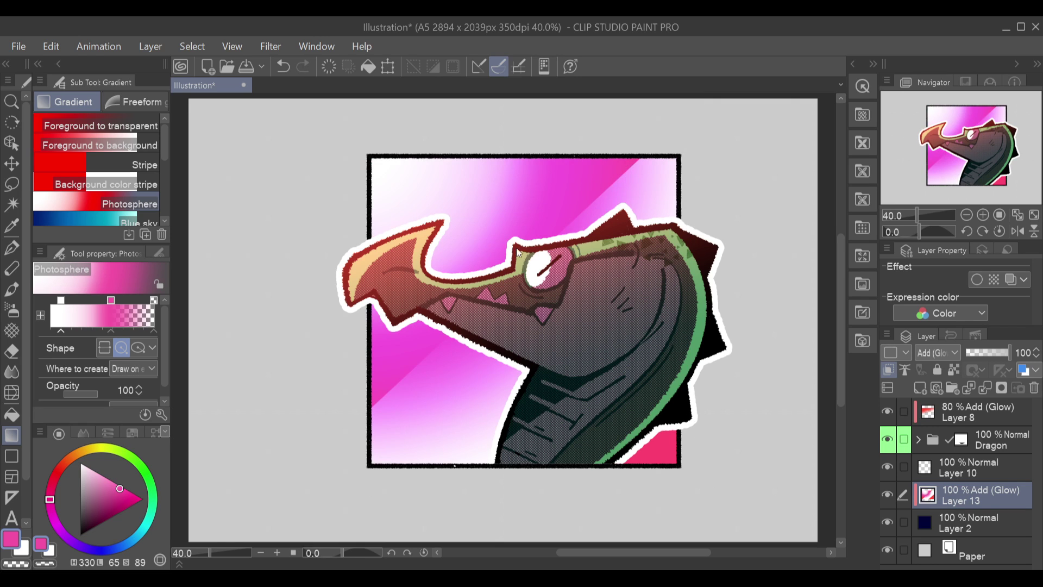
pyautogui.hotkey('ctrl', 'z')
pyautogui.moveTo(357, 147); pyautogui.dragTo(812, 362)
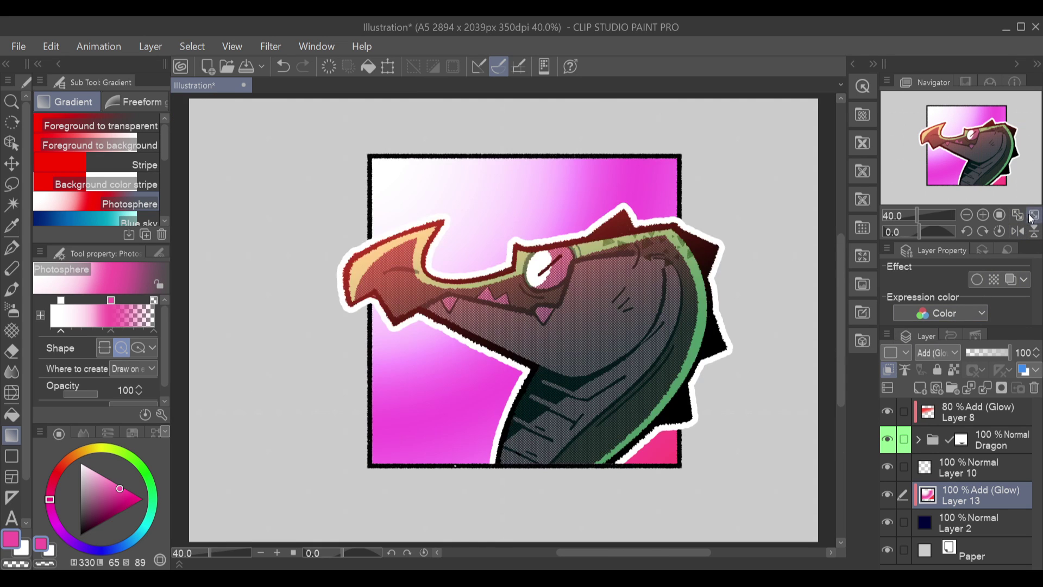
pyautogui.click(1035, 215)
pyautogui.hotkey('ctrl', 'z')
# - Clear Layer 13 and apply a Manga gradient diagonally from the square's upper-left corner to its lower-right corner
pyautogui.moveTo(163, 145); pyautogui.dragTo(164, 196)
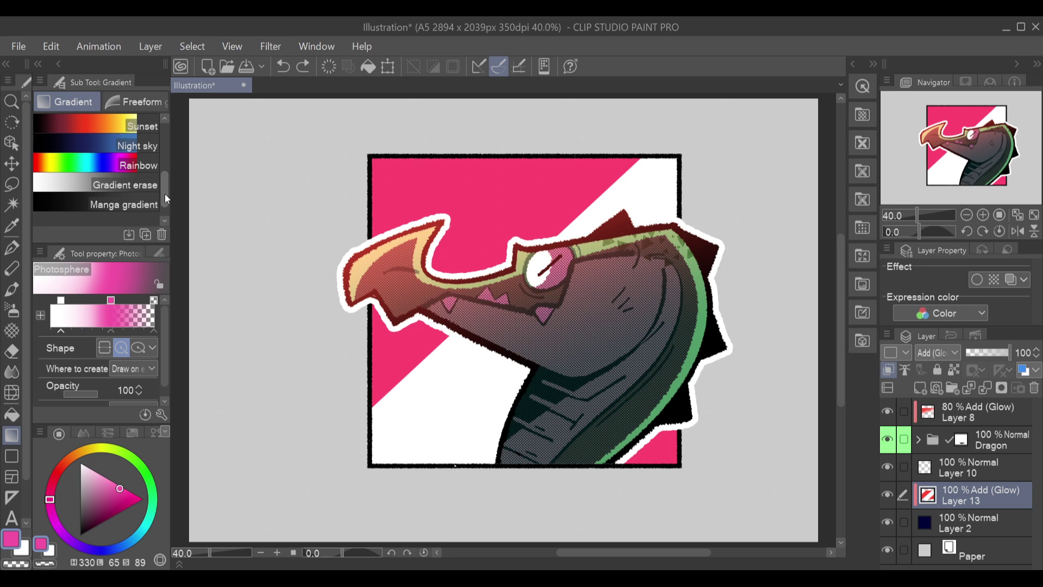
pyautogui.click(158, 190)
pyautogui.moveTo(373, 155); pyautogui.dragTo(696, 476)
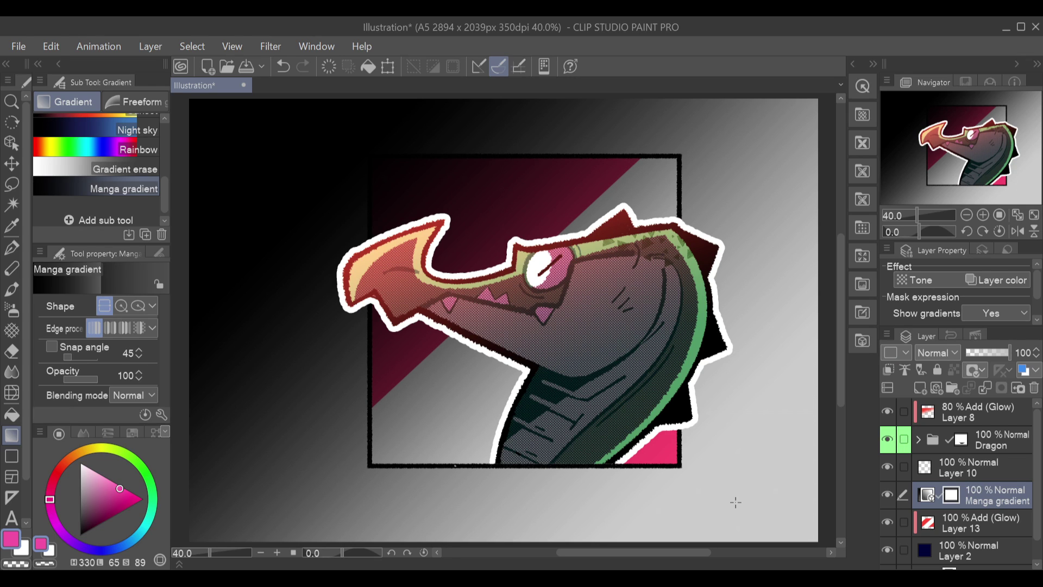
pyautogui.hotkey('ctrl', 'z')
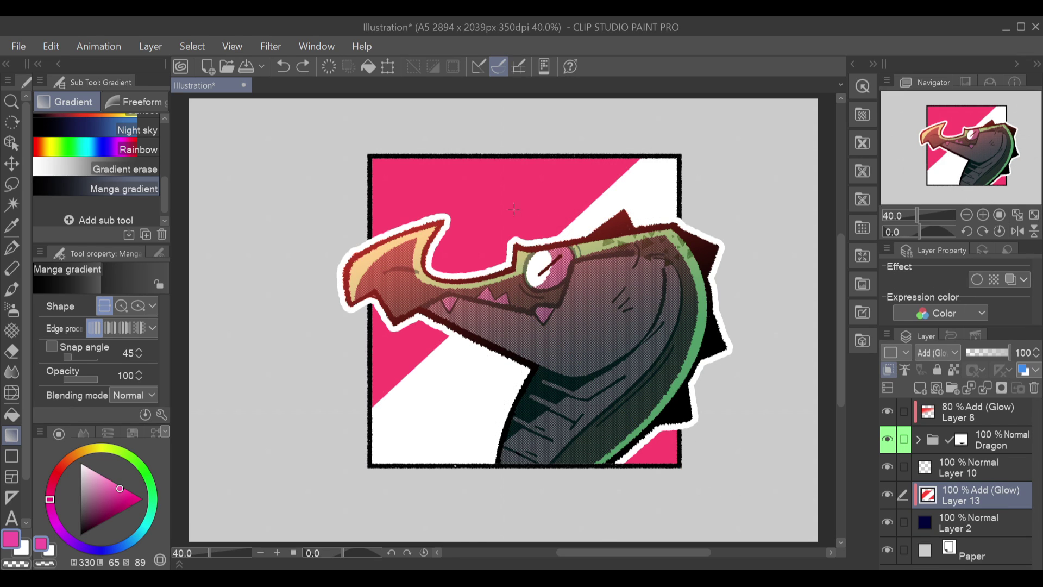
pyautogui.click(329, 66)
pyautogui.moveTo(371, 154); pyautogui.dragTo(684, 472)
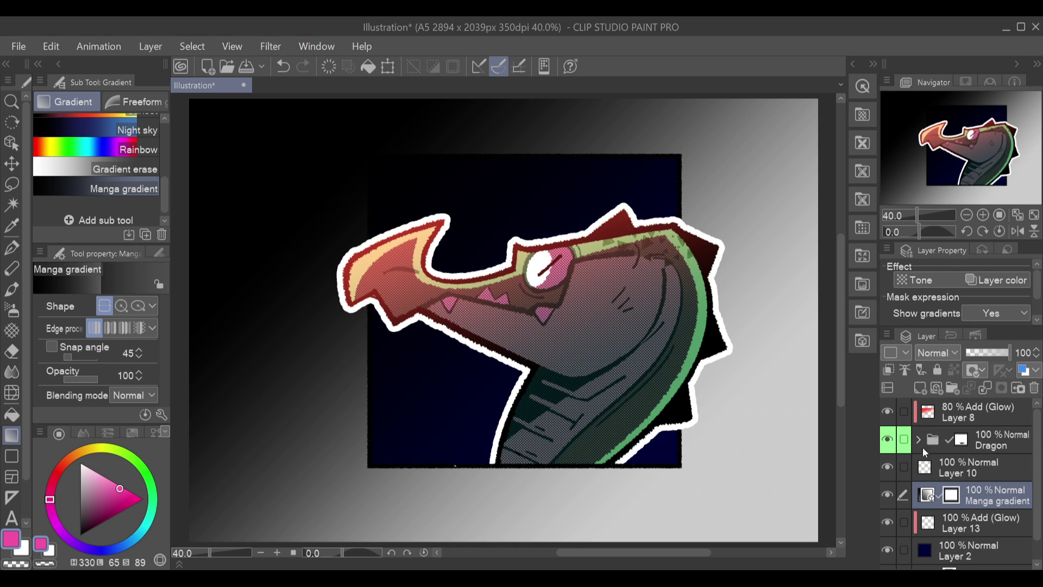
# - Undo the Manga gradient applied over the square background
pyautogui.click(889, 371)
pyautogui.hotkey('ctrl', 'z')
pyautogui.hotkey('ctrl', 'z')
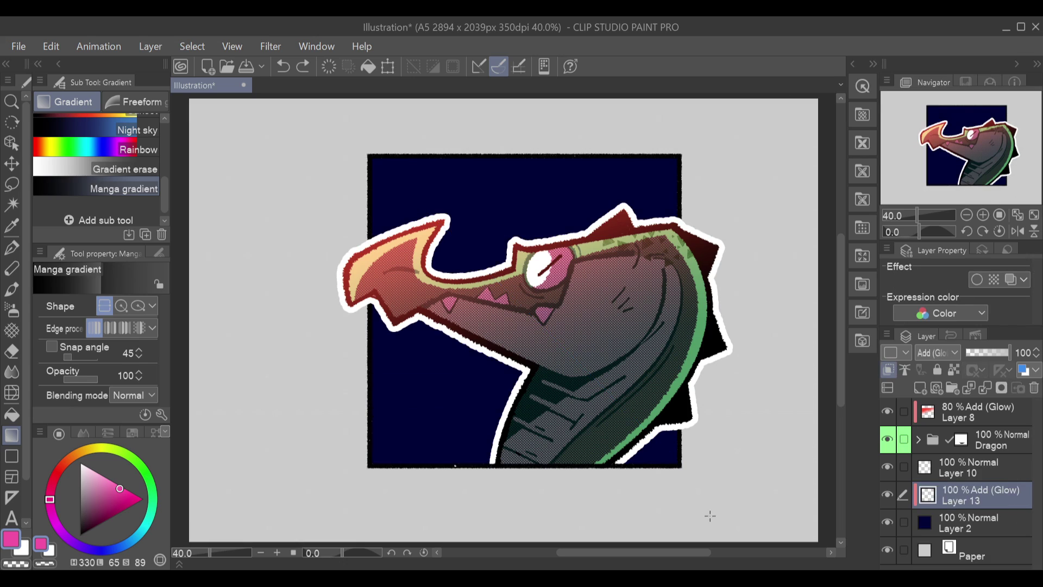
# - Lock Layer 2's transparent pixels and fill it with a dark magenta at hue 330, luminosity 25, saturation 100
pyautogui.click(948, 519)
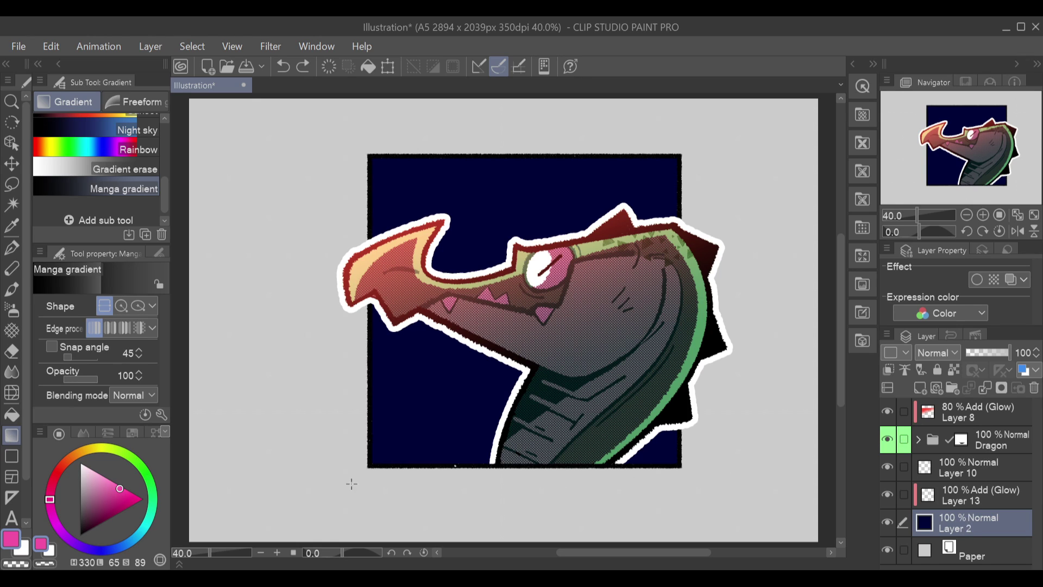
pyautogui.moveTo(116, 502); pyautogui.dragTo(112, 516)
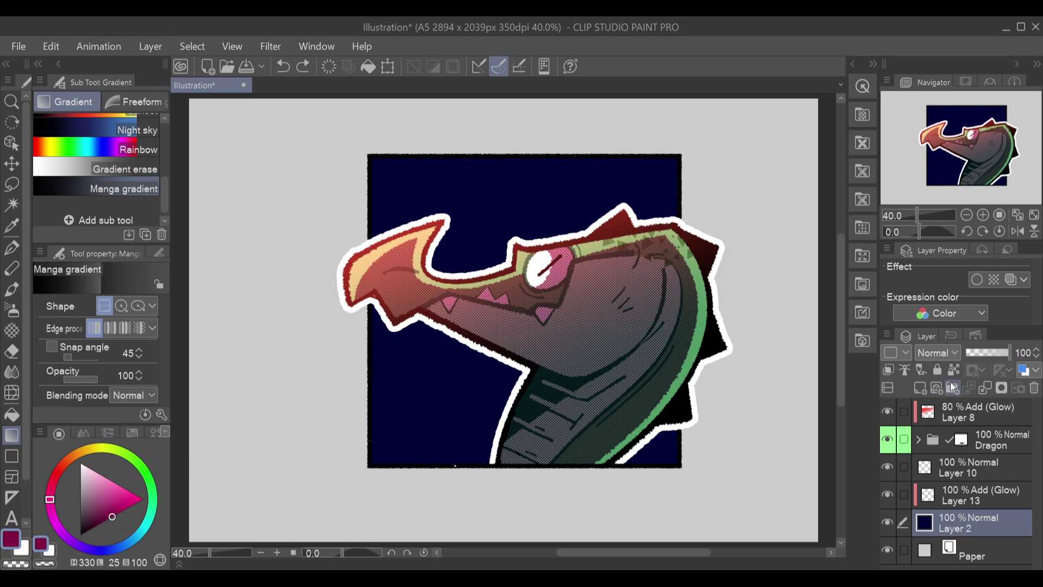
pyautogui.click(954, 370)
pyautogui.click(368, 66)
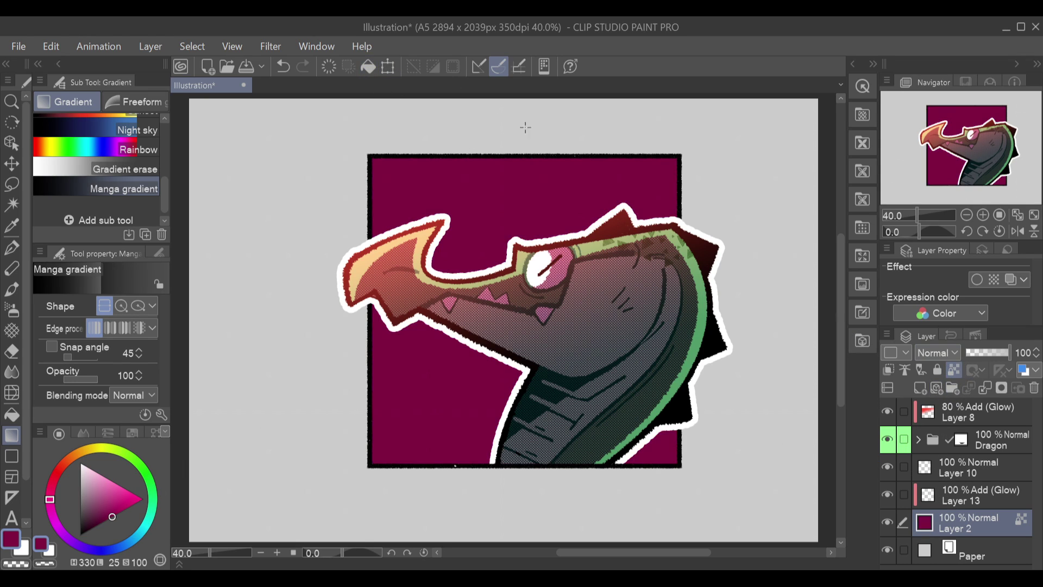
# - Try the Background color stripe and Photosphere gradients on Layer 13 from the square's upper-left corner, undoing each
pyautogui.click(983, 497)
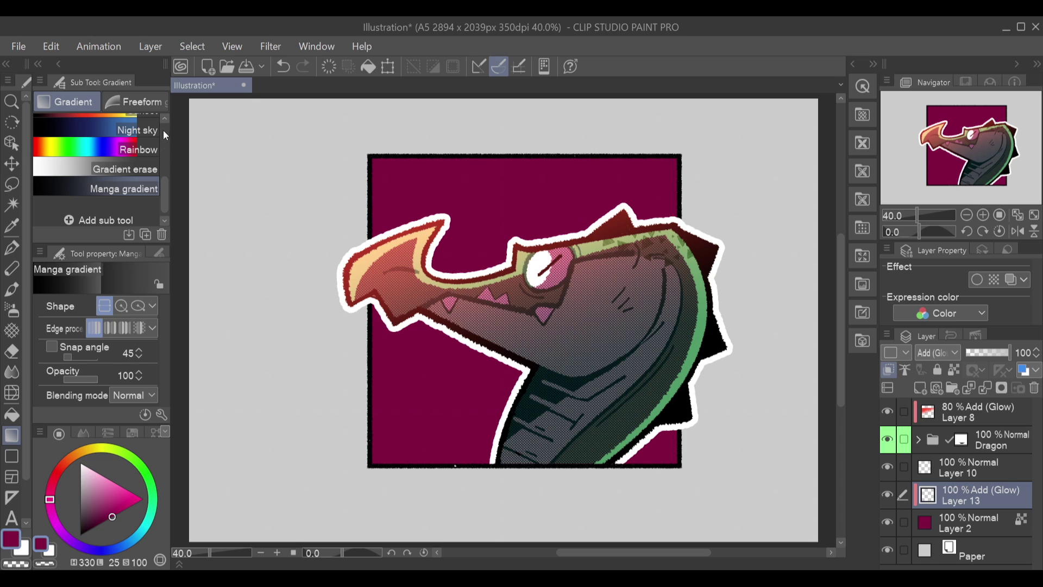
pyautogui.scroll(5, 167, 136)
pyautogui.click(148, 145)
pyautogui.moveTo(365, 194); pyautogui.dragTo(622, 465)
pyautogui.hotkey('ctrl', 'z')
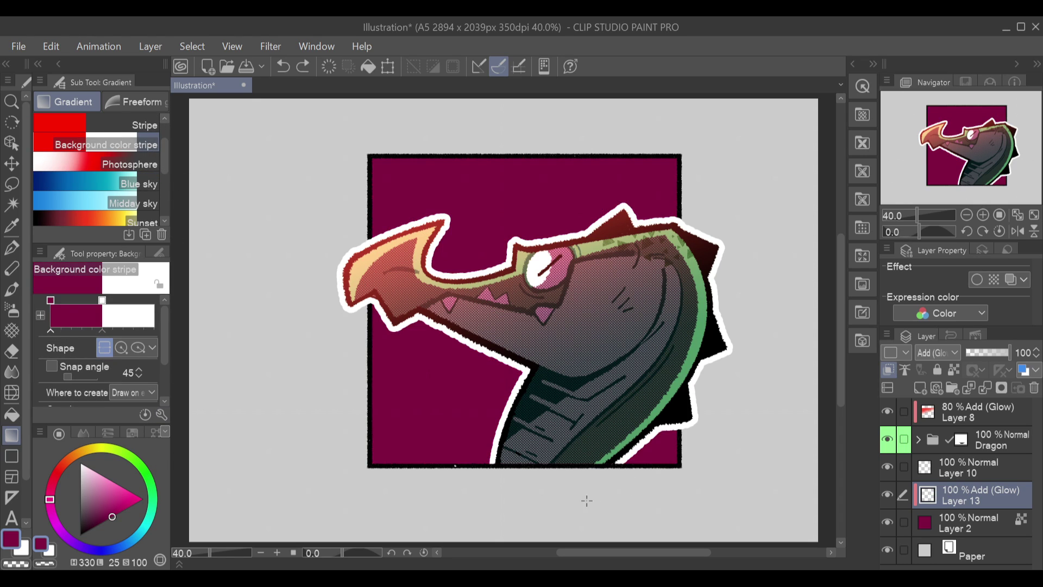
pyautogui.click(129, 164)
pyautogui.moveTo(337, 139); pyautogui.dragTo(417, 270)
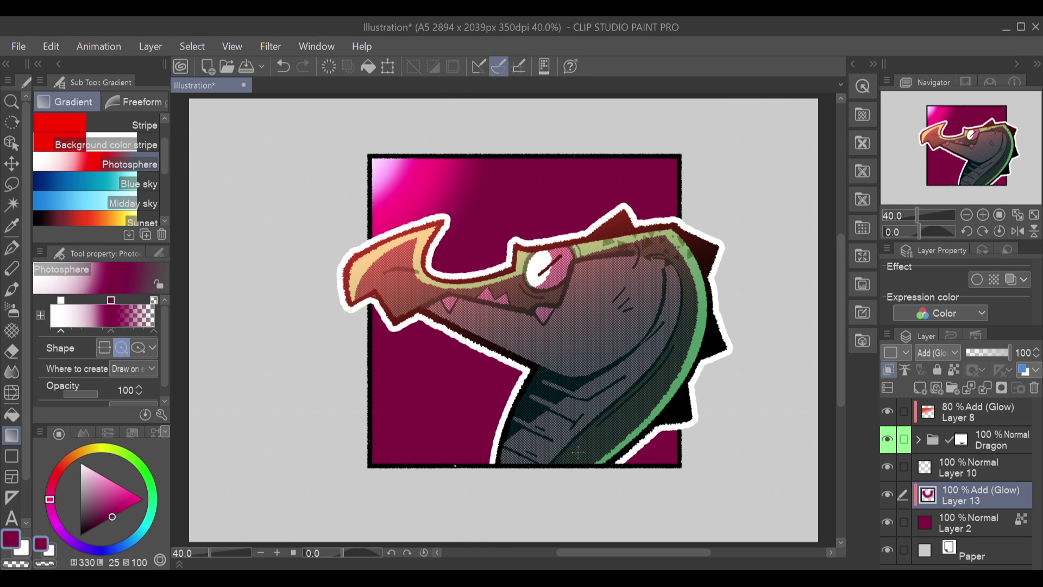
pyautogui.hotkey('ctrl', 'z')
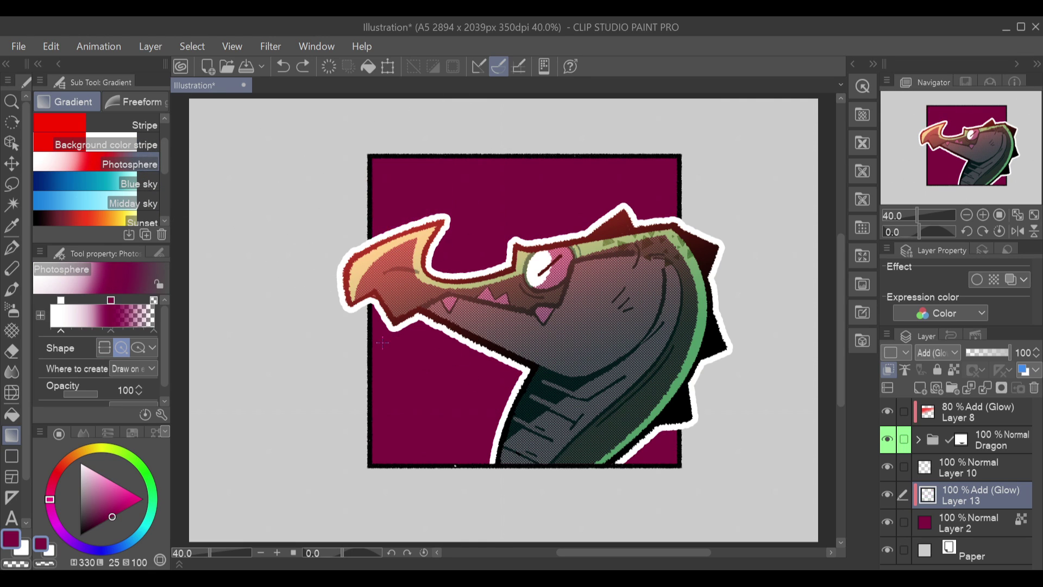
# - Try wide diagonal stripes in the dark magenta on Layer 13 with the Stripe gradient, and undo them
pyautogui.click(149, 144)
pyautogui.click(144, 125)
pyautogui.moveTo(350, 146); pyautogui.dragTo(590, 432)
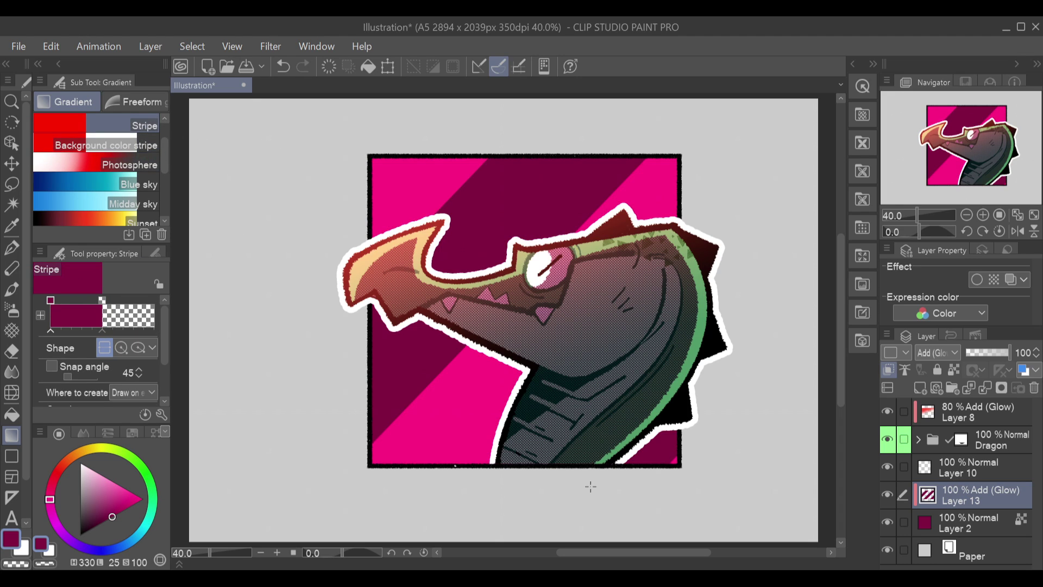
pyautogui.hotkey('ctrl', 'z')
# - Try wide diagonal and narrower overlapping stripes in dark red at hue 3, luminosity 25, saturation 100, and undo both
pyautogui.click(58, 470)
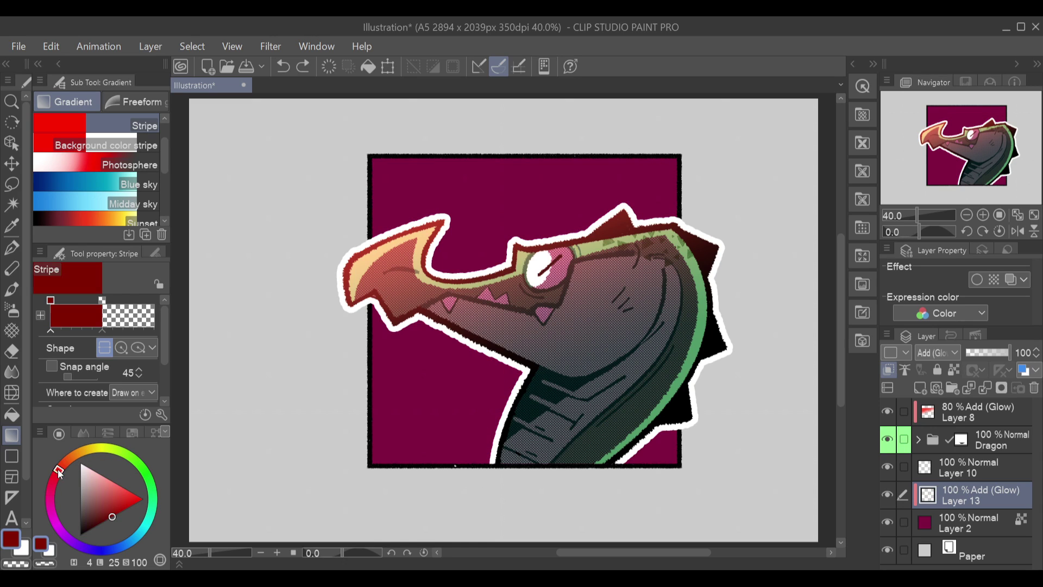
pyautogui.moveTo(375, 157); pyautogui.dragTo(532, 316)
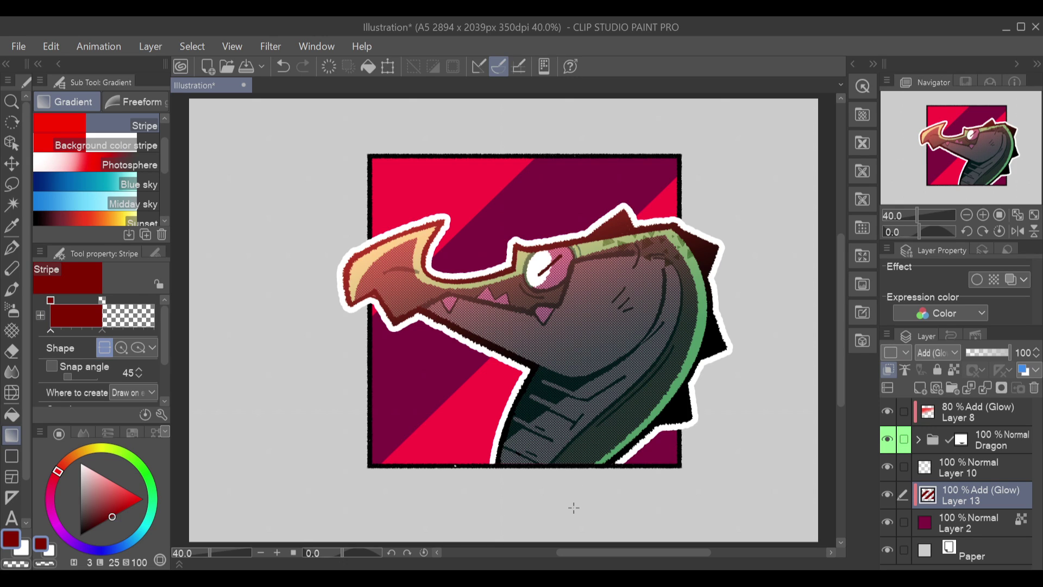
pyautogui.moveTo(491, 154); pyautogui.dragTo(534, 278)
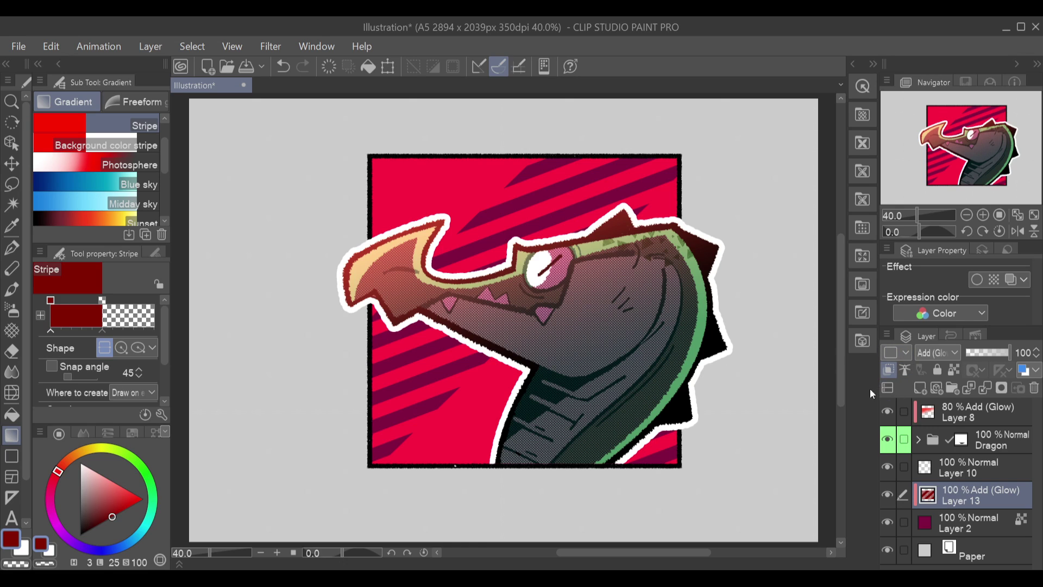
pyautogui.hotkey('ctrl', 'z')
pyautogui.hotkey('ctrl', 'z')
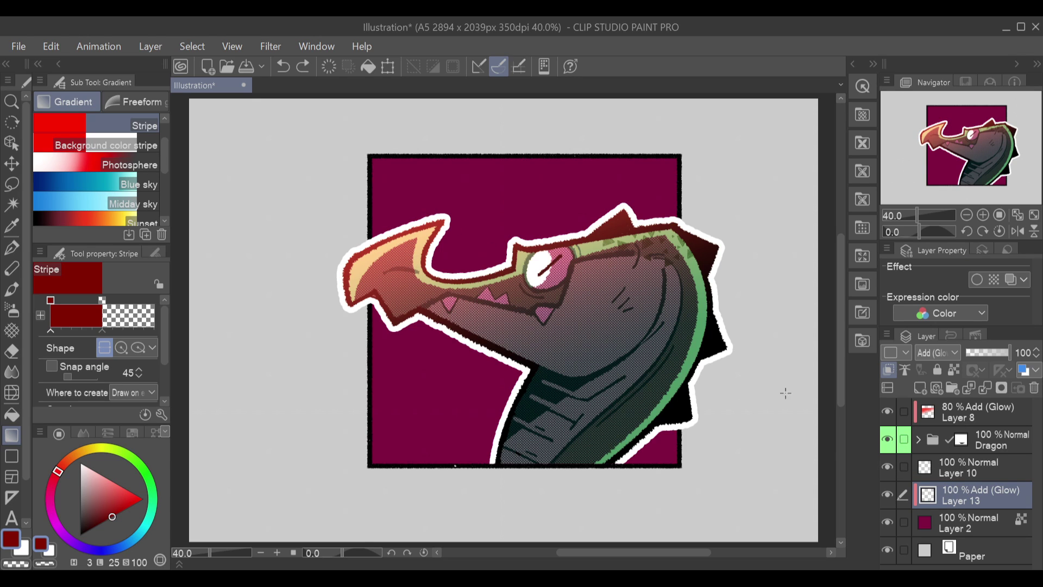
# - Add the monochromatic tone material 25.0 LPI 50% Circular L directly above Layer 2
pyautogui.click(965, 525)
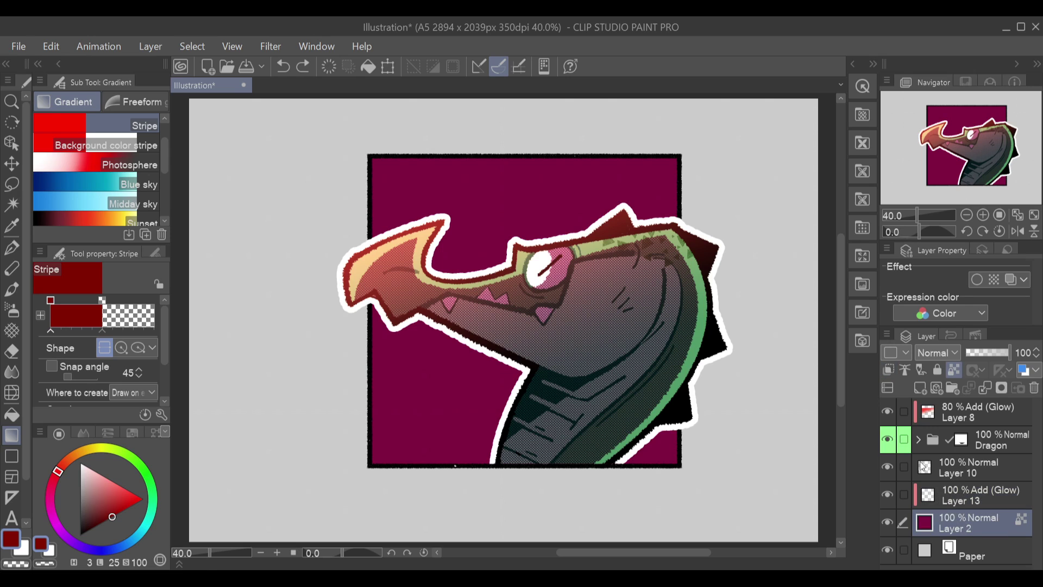
pyautogui.click(868, 144)
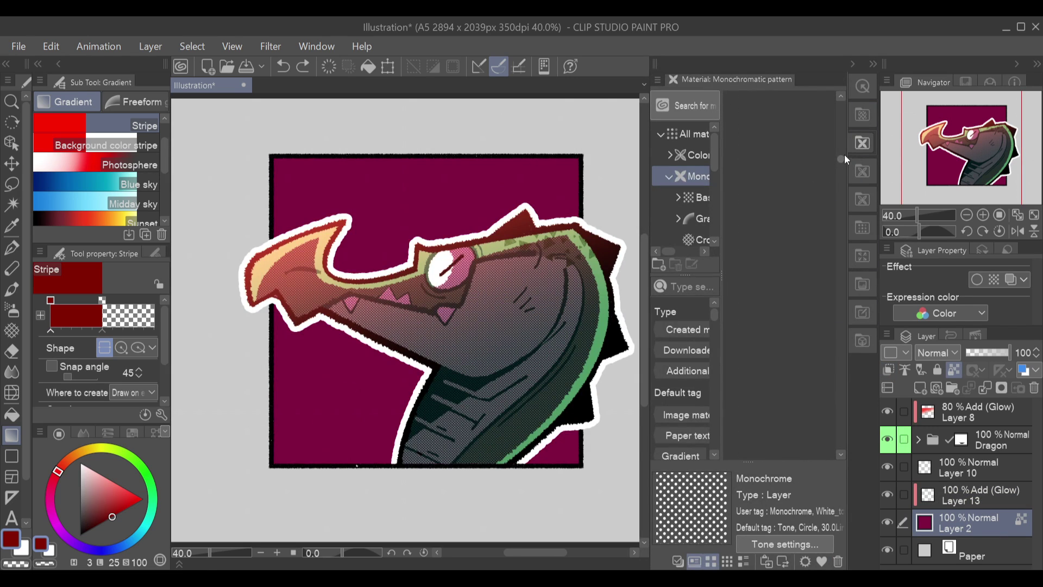
pyautogui.moveTo(842, 158); pyautogui.dragTo(839, 148)
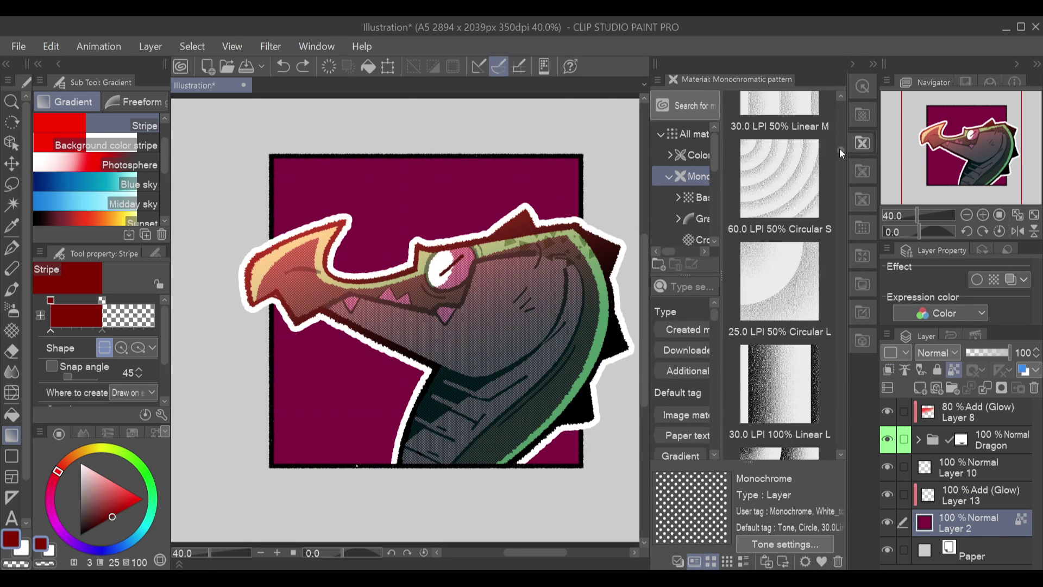
pyautogui.moveTo(800, 271); pyautogui.dragTo(511, 350)
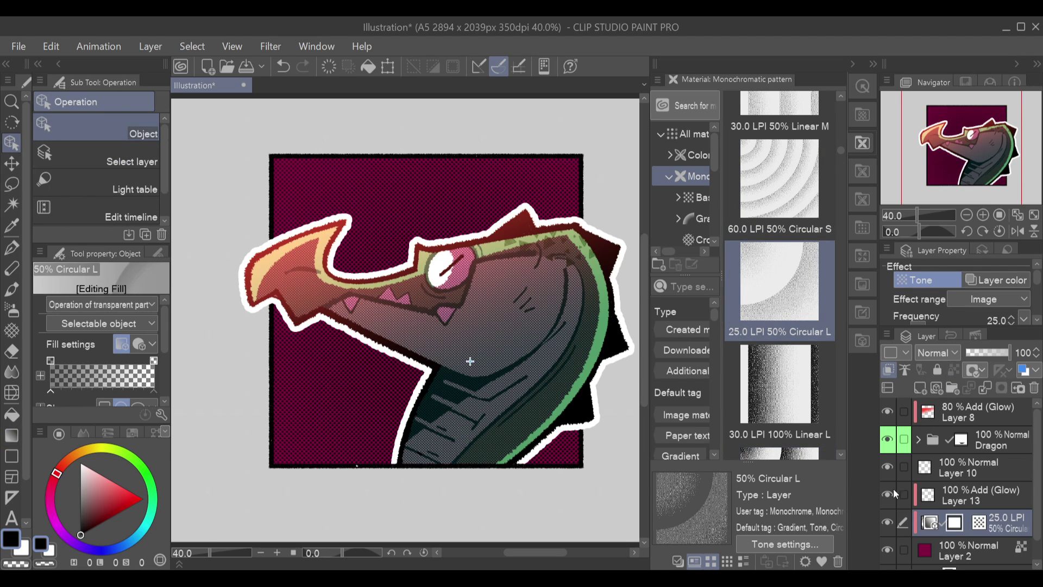
pyautogui.click(864, 144)
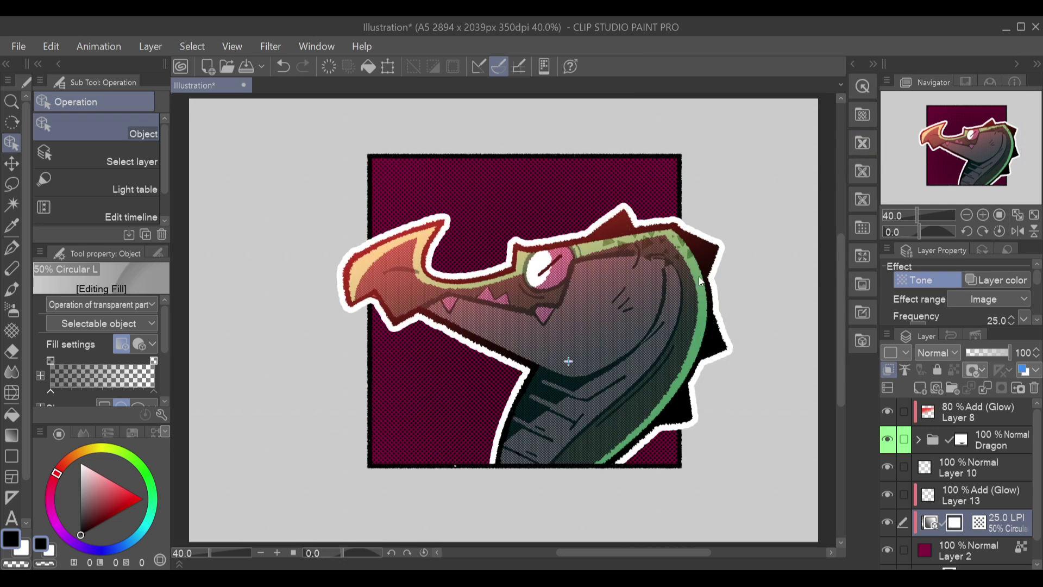
# - Centre the circular tone gradient on the square's lower-right corner and size its rings so an arc crosses the upper-left area
pyautogui.moveTo(565, 373); pyautogui.dragTo(691, 443)
pyautogui.moveTo(211, 443); pyautogui.dragTo(517, 381)
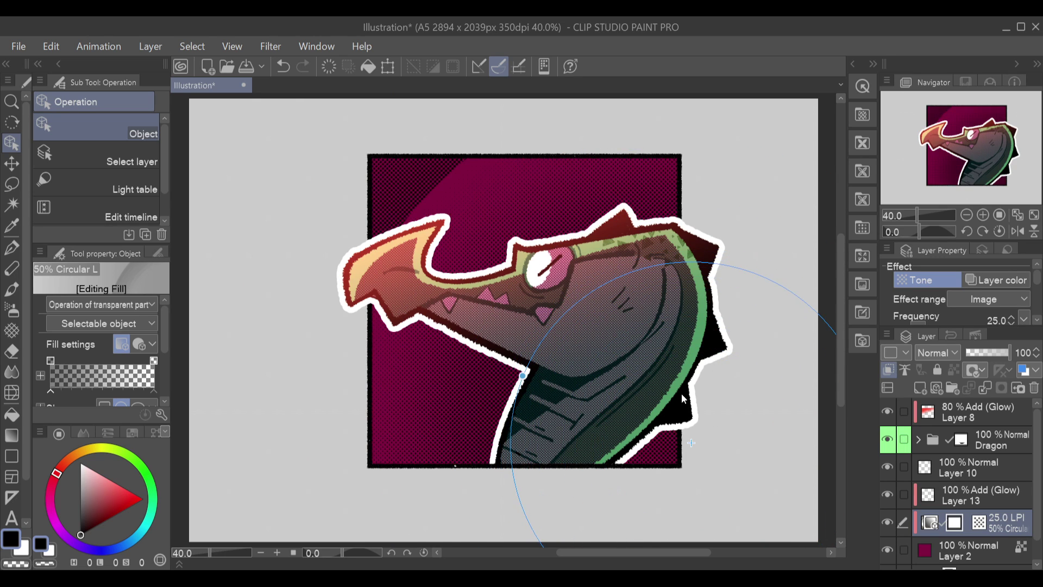
pyautogui.moveTo(690, 442); pyautogui.dragTo(678, 464)
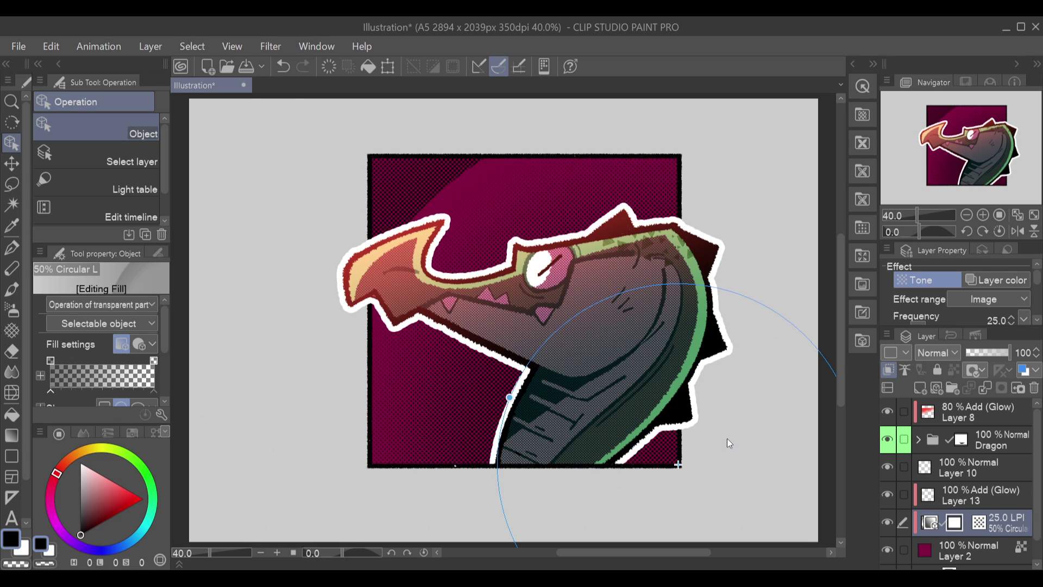
# - Try a slightly larger radius for the circular tone and Layer 2 above the tone layer, and undo both changes
pyautogui.moveTo(564, 325)
pyautogui.mouseDown()
pyautogui.moveTo(642, 381)
pyautogui.moveTo(670, 378)
pyautogui.moveTo(500, 241)
pyautogui.moveTo(551, 315)
pyautogui.mouseUp()
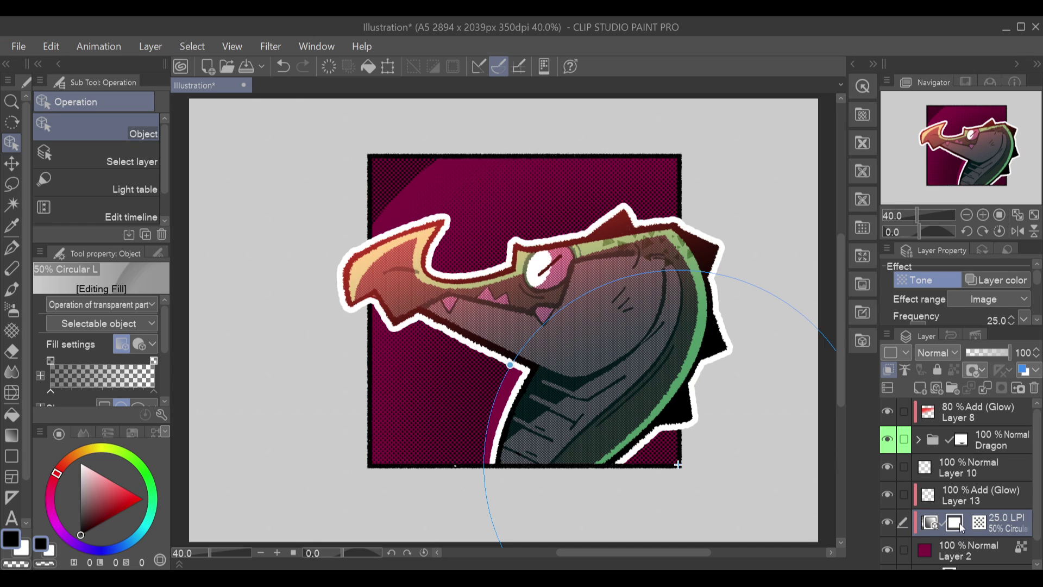
pyautogui.moveTo(969, 545); pyautogui.dragTo(971, 514)
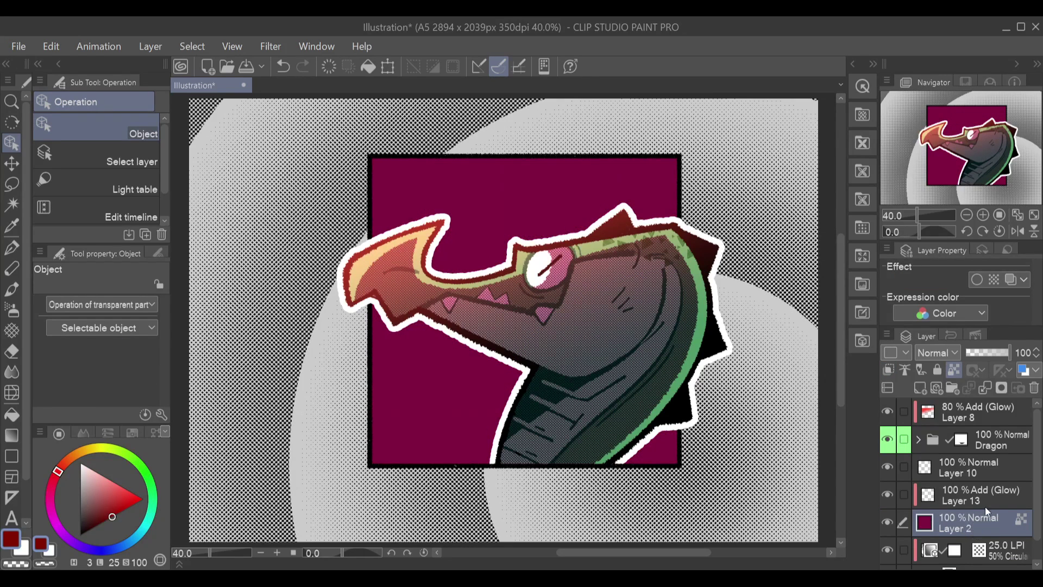
pyautogui.scroll(-1, 972, 544)
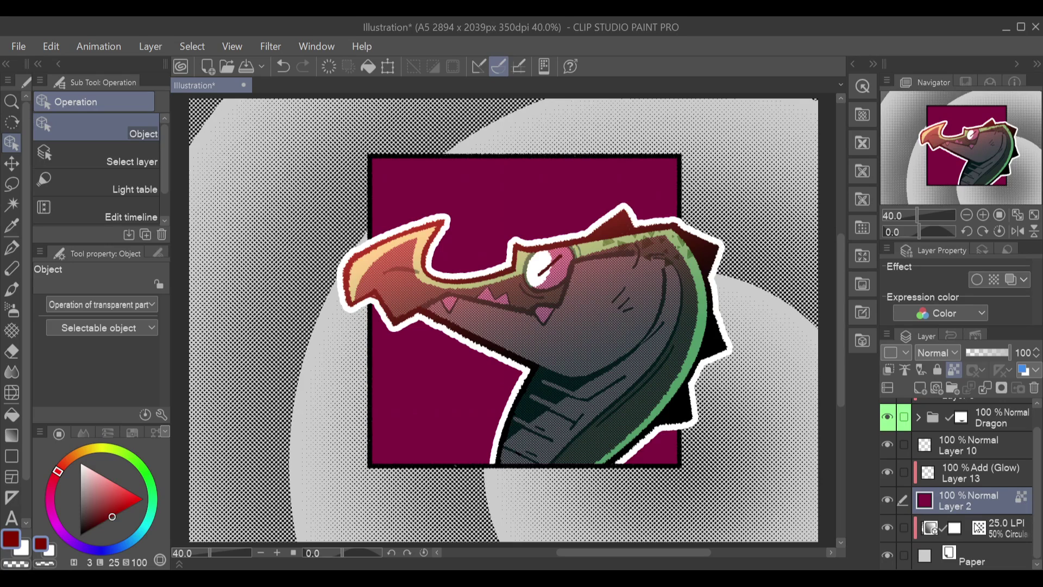
pyautogui.hotkey('ctrl', 'z')
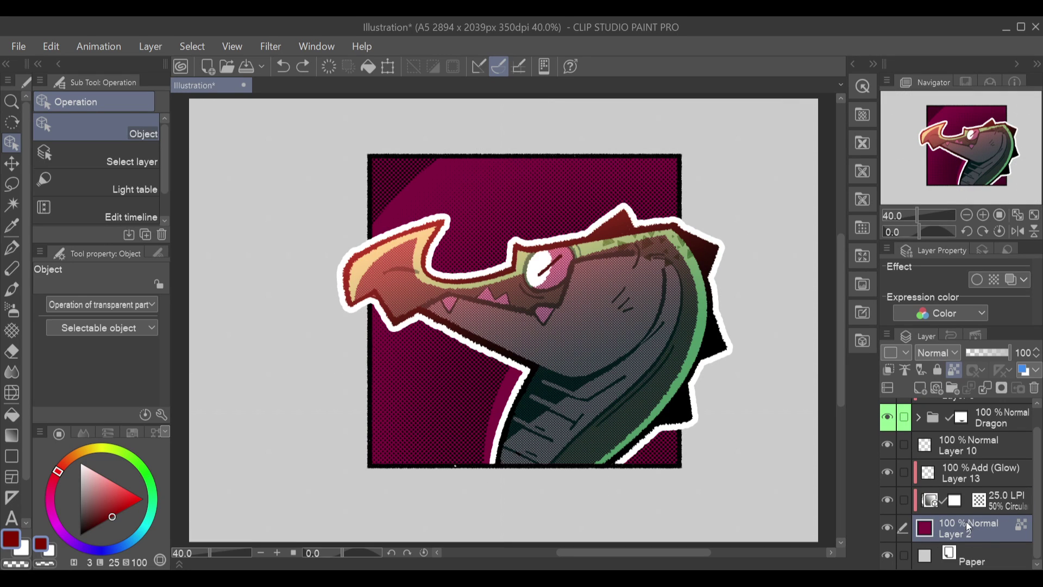
pyautogui.hotkey('ctrl', 'z')
pyautogui.hotkey('ctrl', 'z')
pyautogui.hotkey('ctrl', 'z')
pyautogui.hotkey('ctrl', 'z')
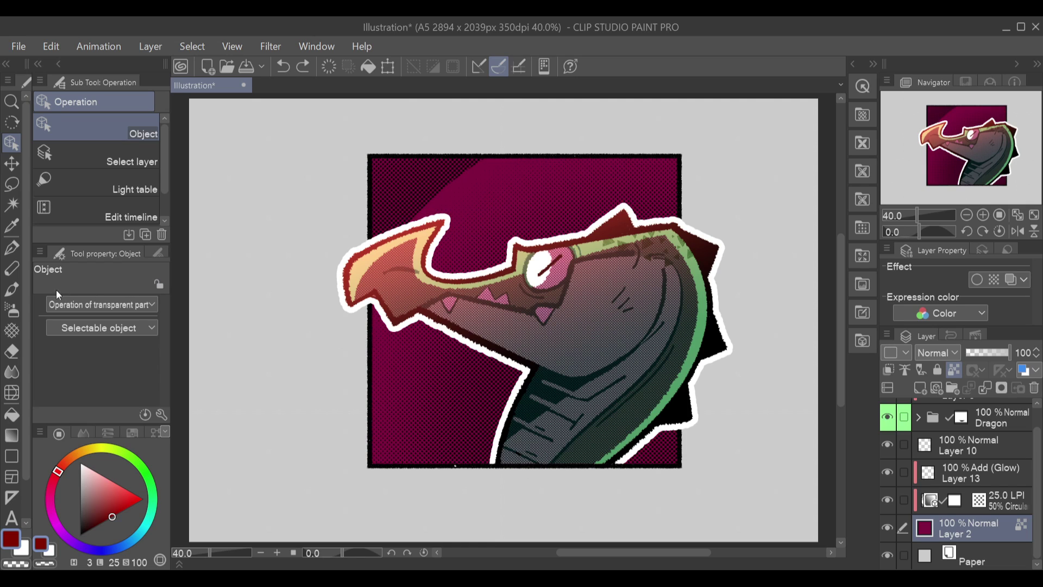
# - Sample the square's dark magenta and fill the Add (Glow) Layer 13 with it
pyautogui.click(11, 248)
pyautogui.keyDown('alt'); pyautogui.click(484, 177); pyautogui.keyUp('alt')
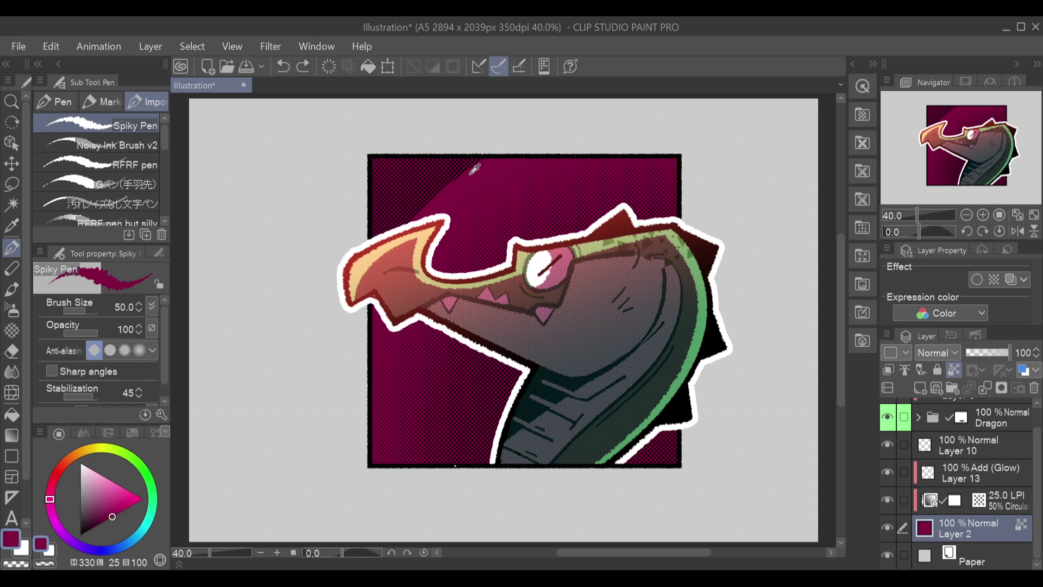
pyautogui.click(962, 472)
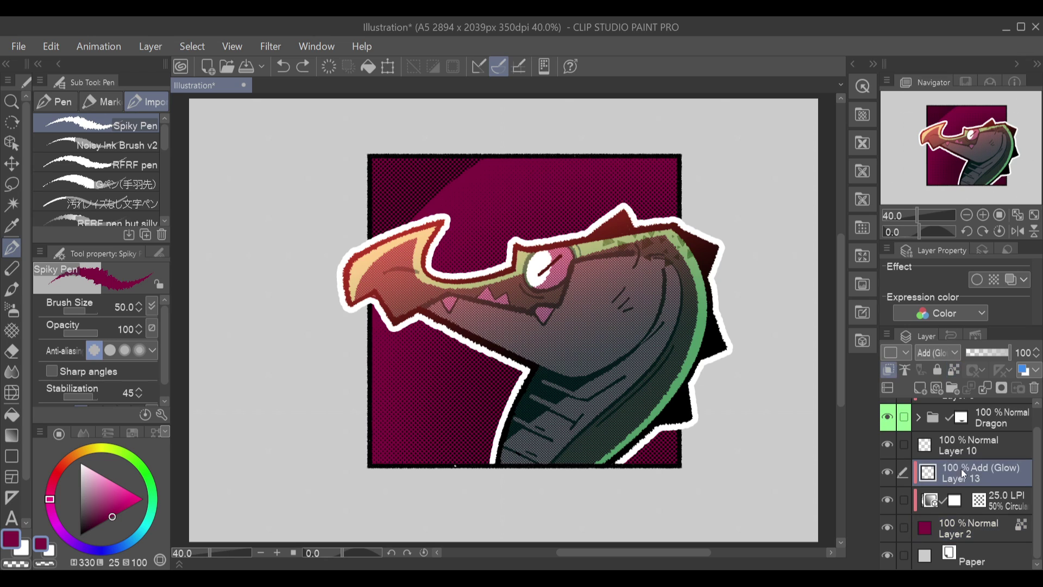
pyautogui.click(367, 67)
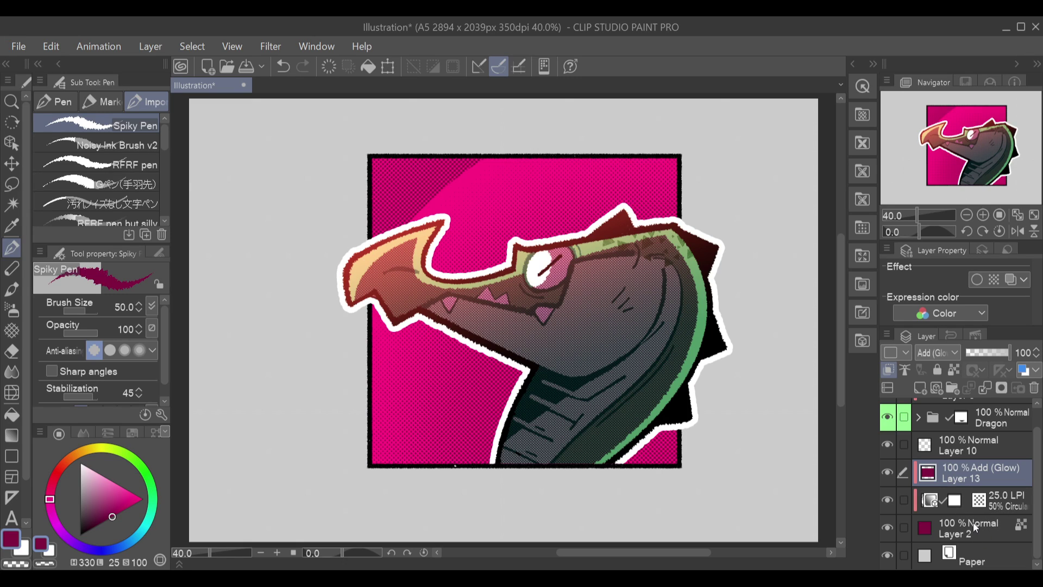
# - Create a layer folder above Layer 2 and place Layer 13 and the 25.0 LPI circular tone layer inside it
pyautogui.click(940, 450)
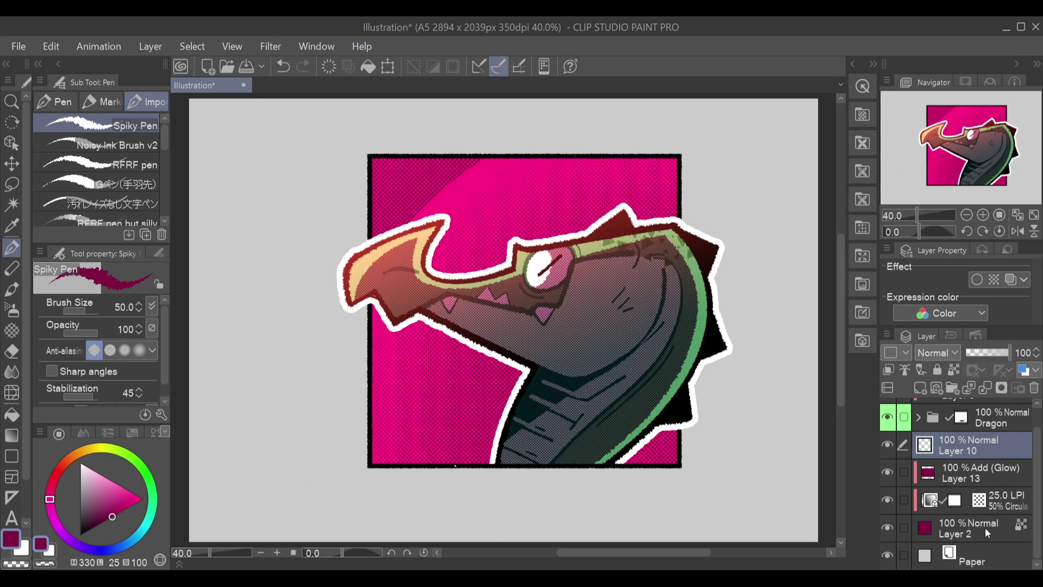
pyautogui.click(988, 480)
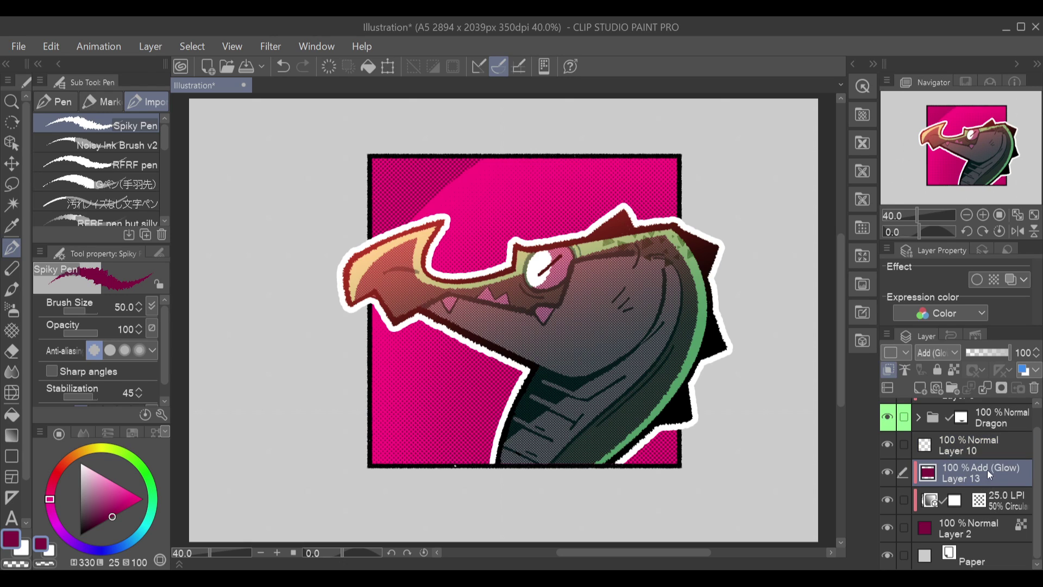
pyautogui.click(951, 388)
pyautogui.click(979, 497)
pyautogui.keyDown('ctrl'); pyautogui.click(1005, 524); pyautogui.keyUp('ctrl')
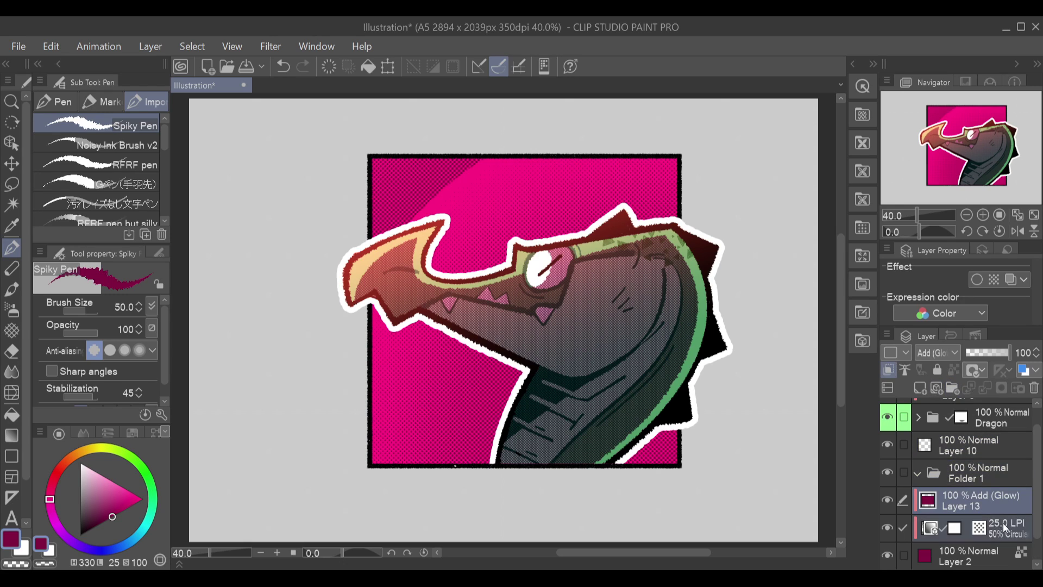
pyautogui.moveTo(986, 495); pyautogui.dragTo(972, 472)
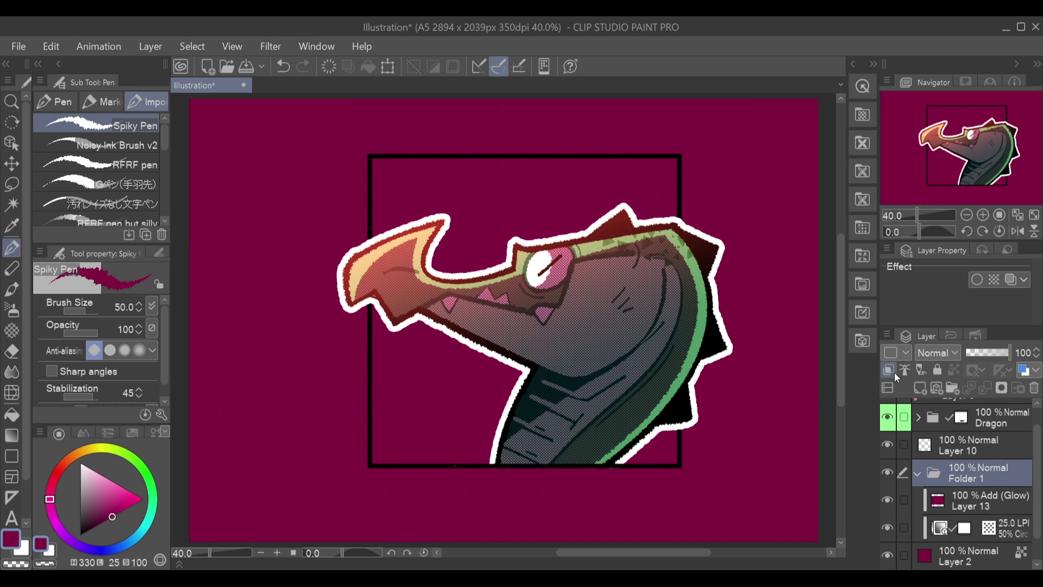
# - Clip the new folder to Layer 2 and turn off clipping for the circular tone layer inside it
pyautogui.click(944, 501)
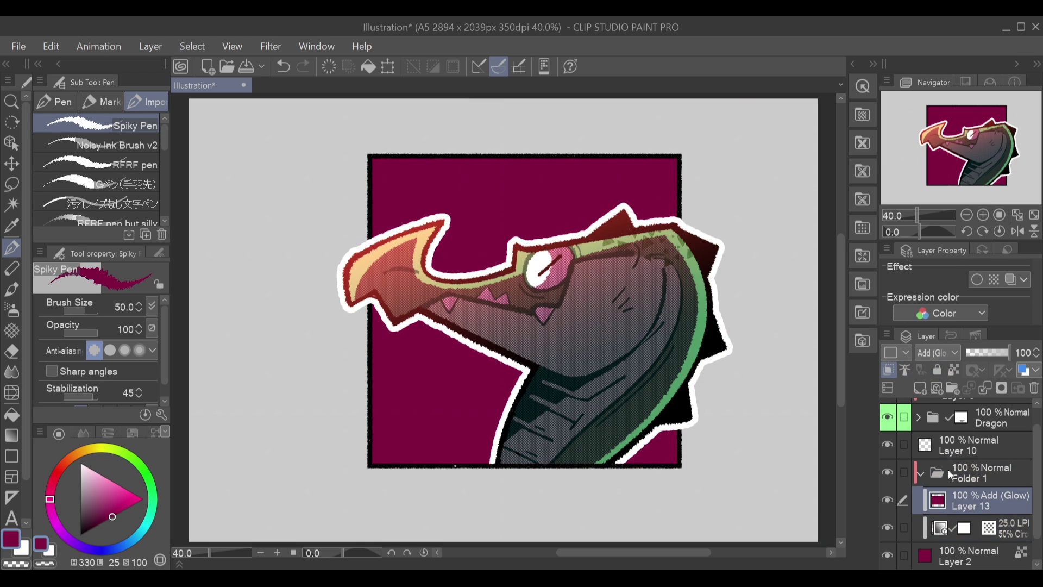
pyautogui.click(990, 529)
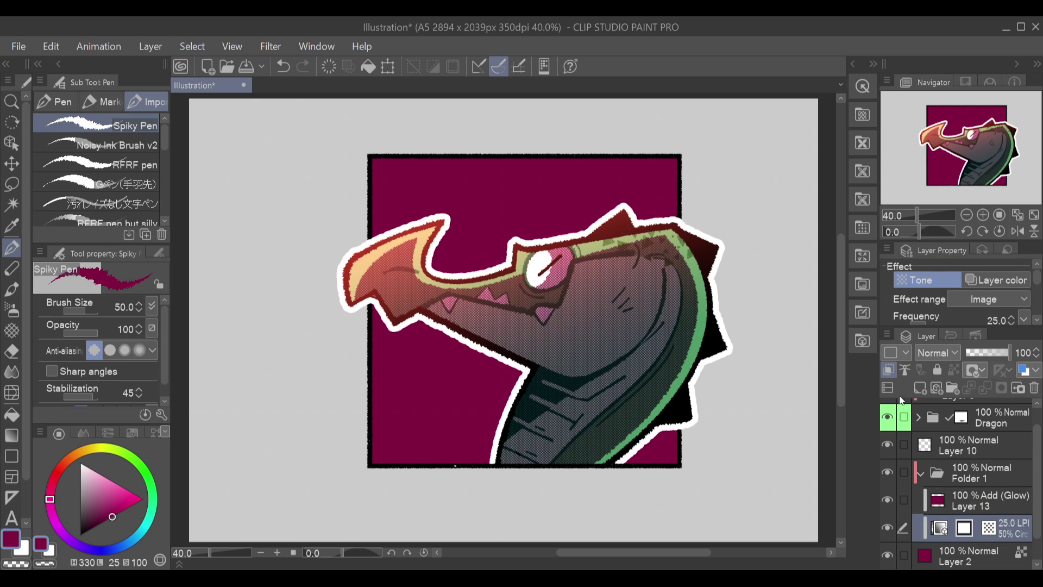
pyautogui.click(891, 369)
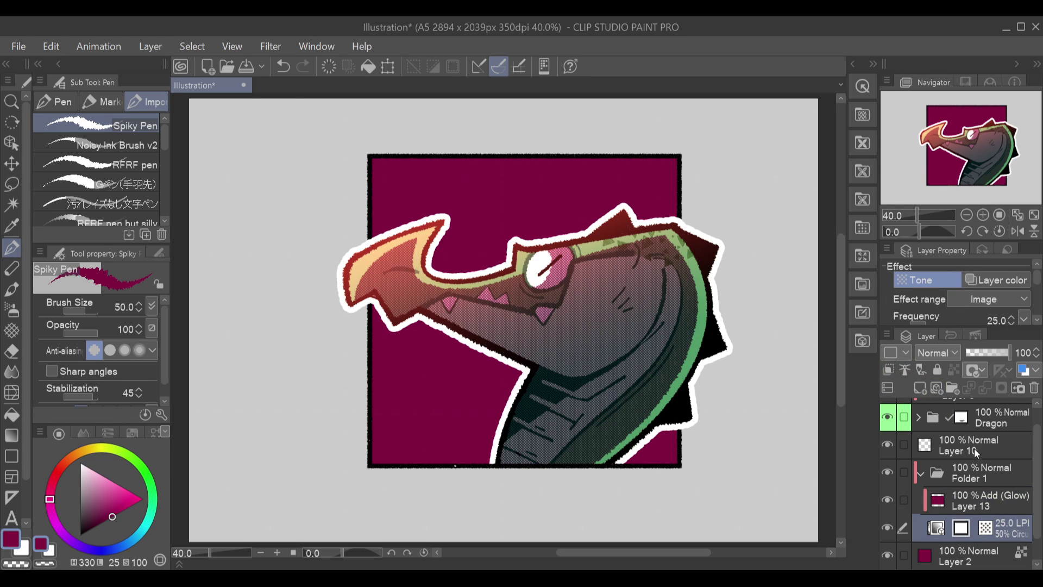
# - Set Layer 13 to Normal blending and fill it with a brighter magenta: hue 330, luminosity 59, saturation 89
pyautogui.click(977, 503)
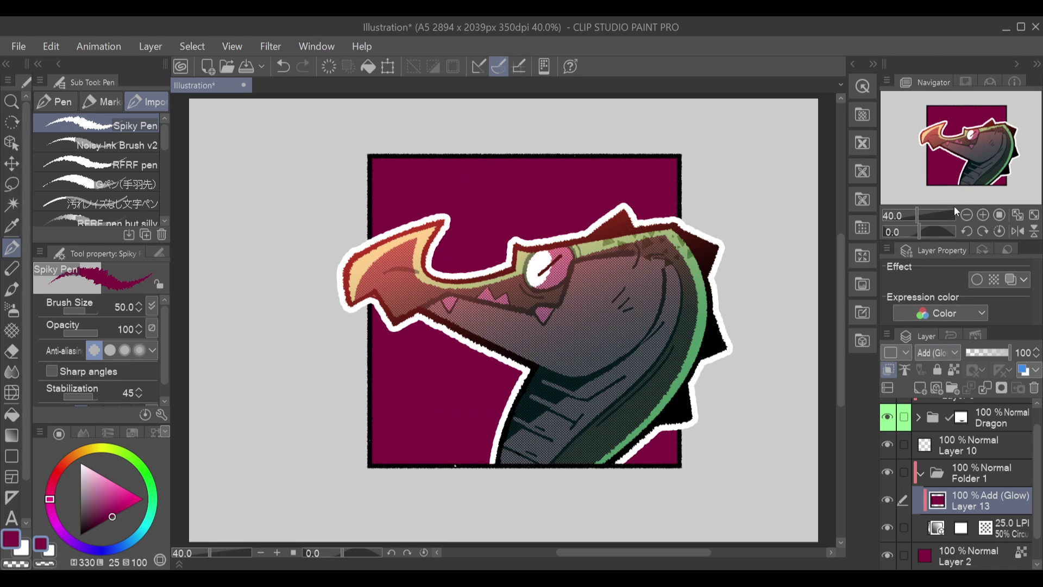
pyautogui.hotkey('ctrl', 'z')
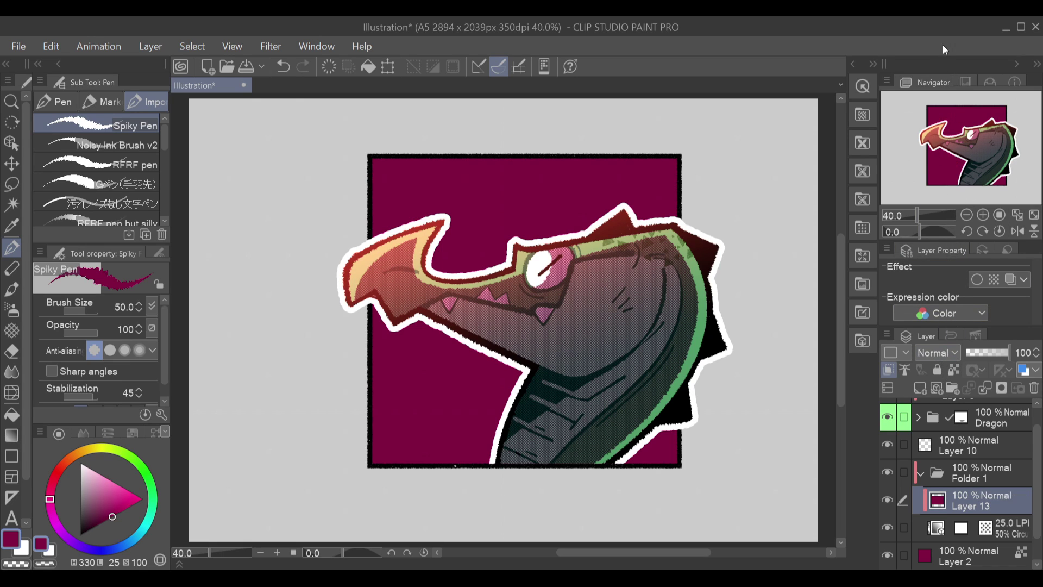
pyautogui.click(125, 493)
pyautogui.click(369, 67)
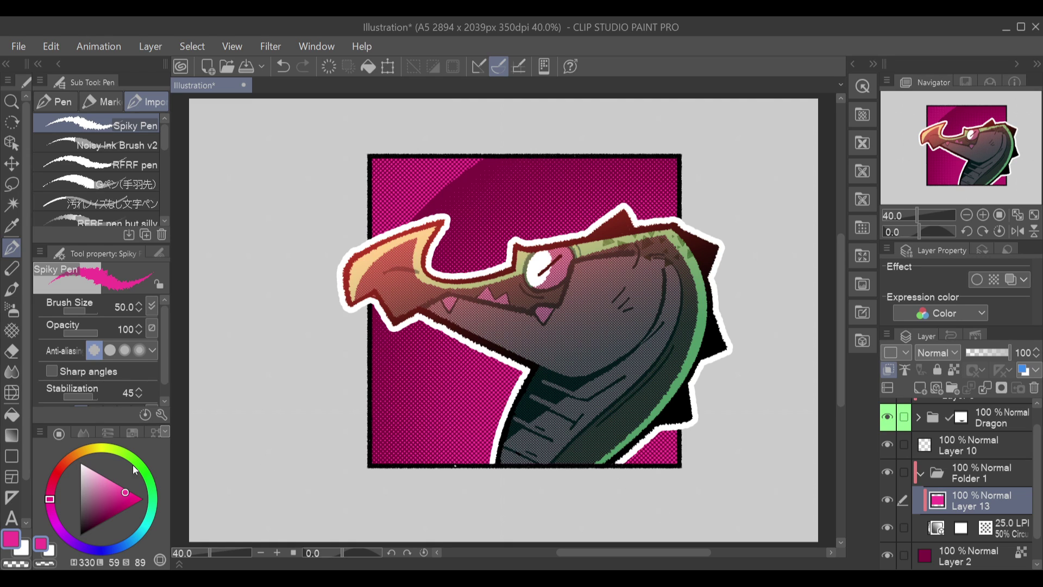
# - Shift the colour to red with hue 359, refill Layer 13, try Glow dodge blending and settle on Add (Glow)
pyautogui.click(65, 464)
pyautogui.moveTo(71, 460); pyautogui.dragTo(57, 475)
pyautogui.click(368, 66)
pyautogui.hotkey('ctrl', 'shift', 'g')
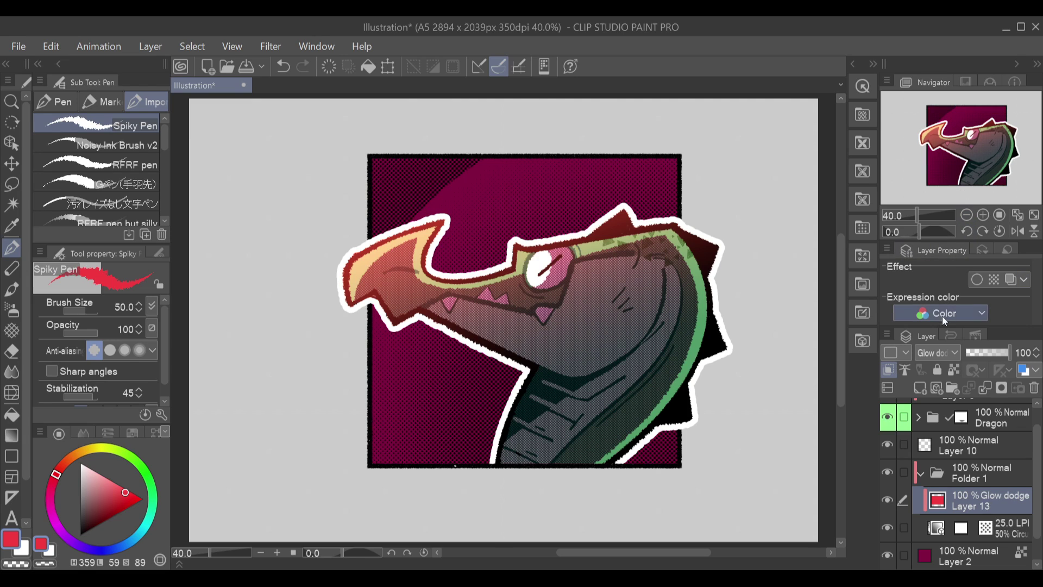
pyautogui.hotkey('ctrl', 'shift', 'g')
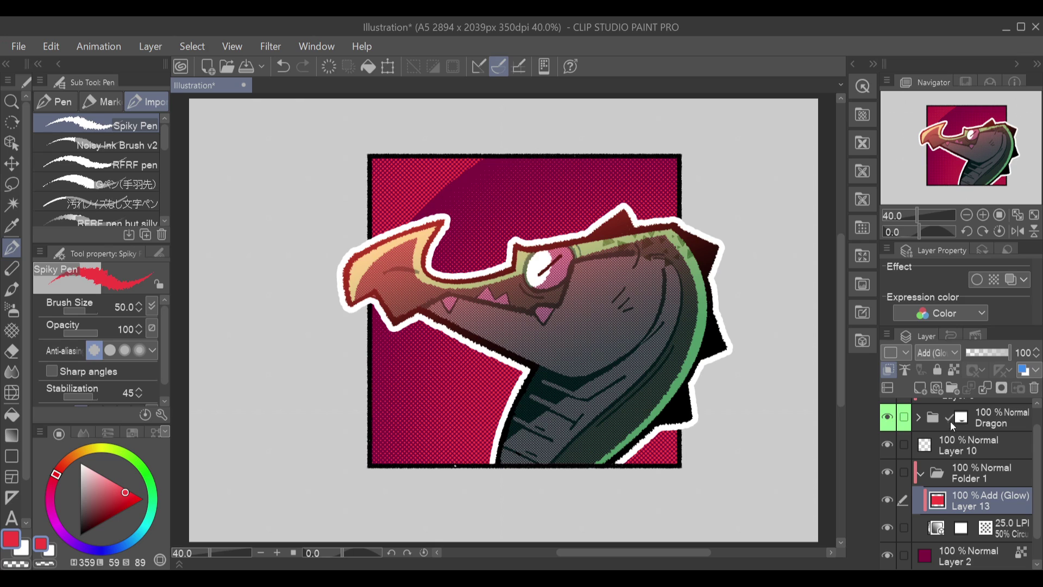
pyautogui.click(937, 534)
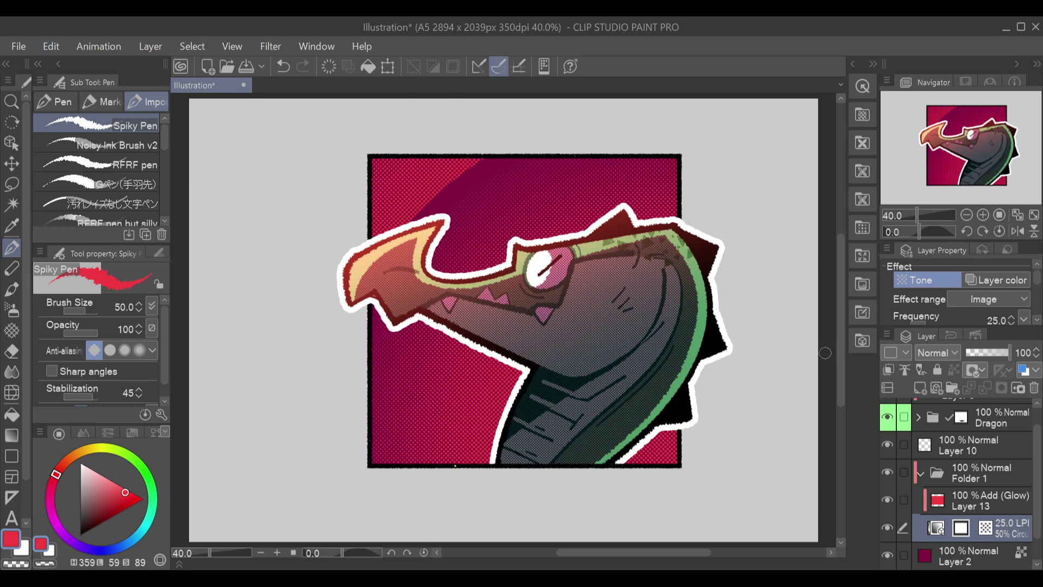
pyautogui.moveTo(843, 346); pyautogui.dragTo(869, 347)
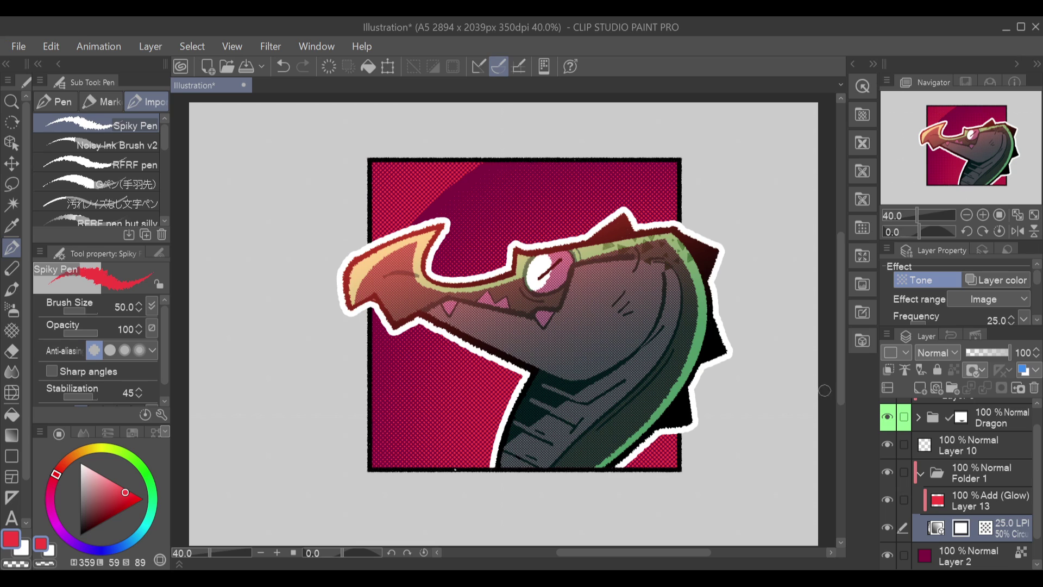
pyautogui.scroll(1, 1033, 456)
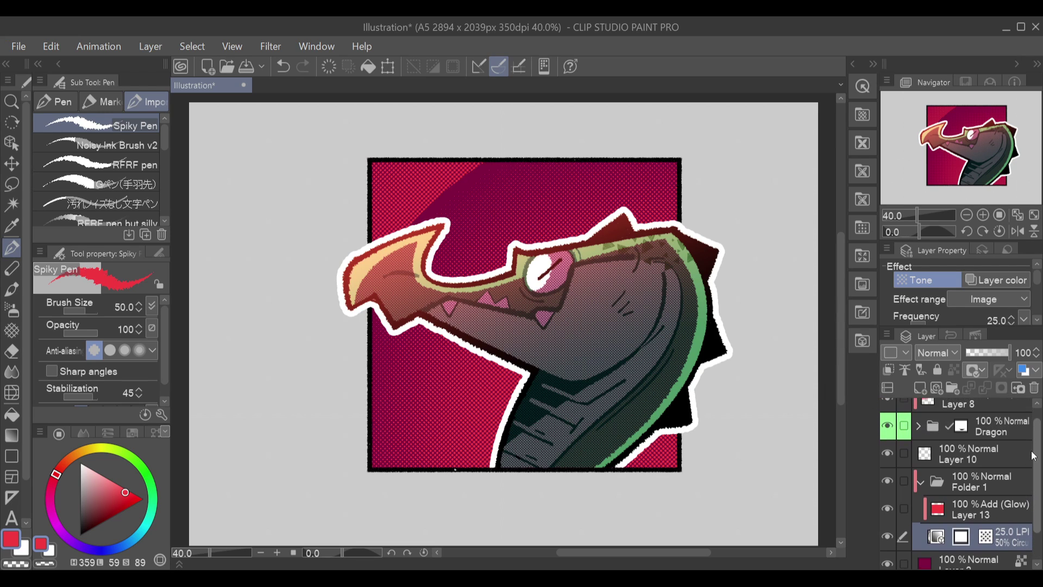
pyautogui.scroll(-1, 1033, 456)
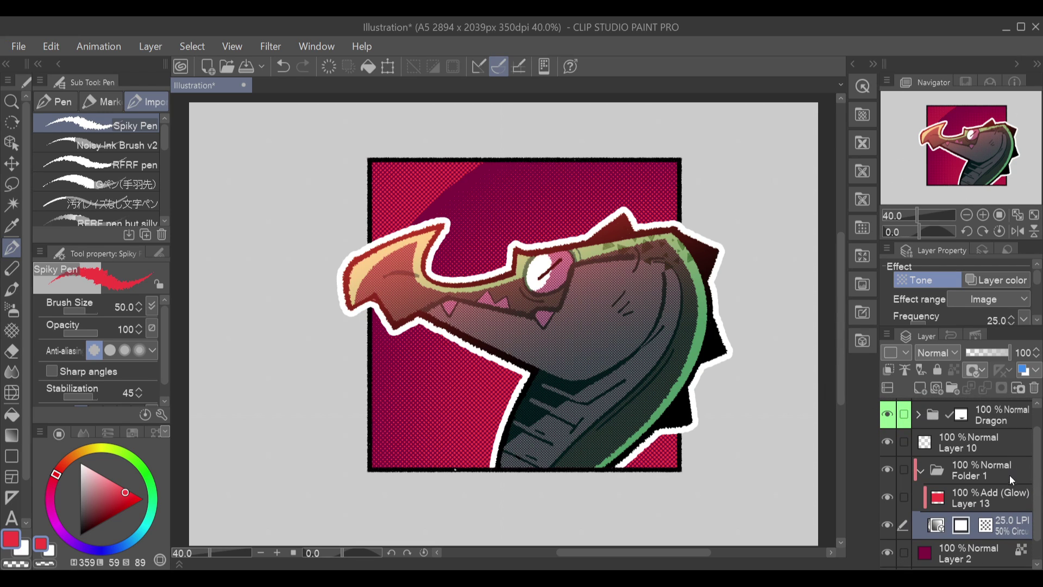
pyautogui.click(917, 413)
pyautogui.click(921, 413)
# - Create a layer folder named Background Square above Layer 10, then rename Folder 1 as Circle Pattern and collapse it
pyautogui.click(992, 449)
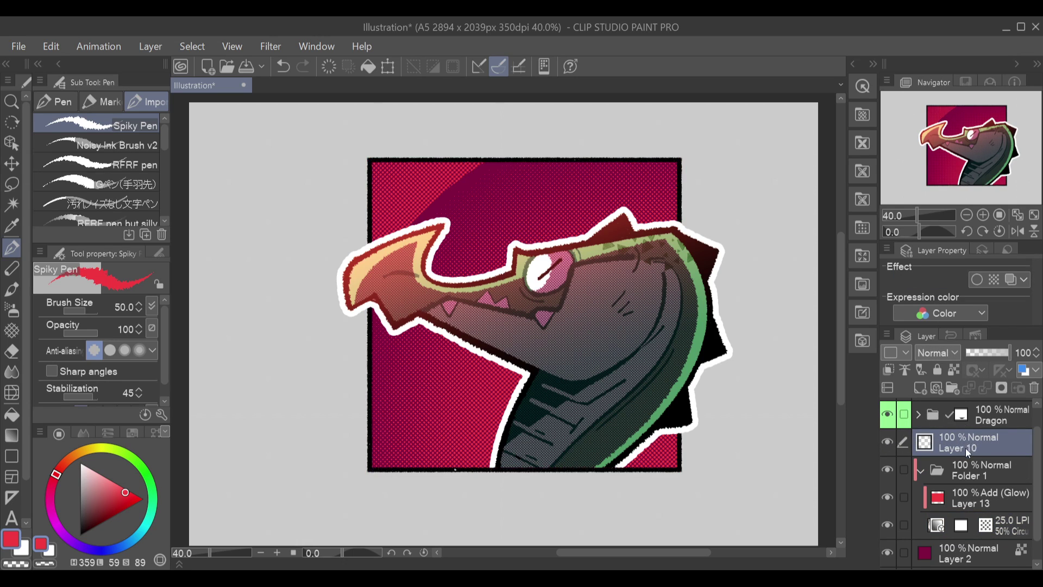
pyautogui.click(954, 387)
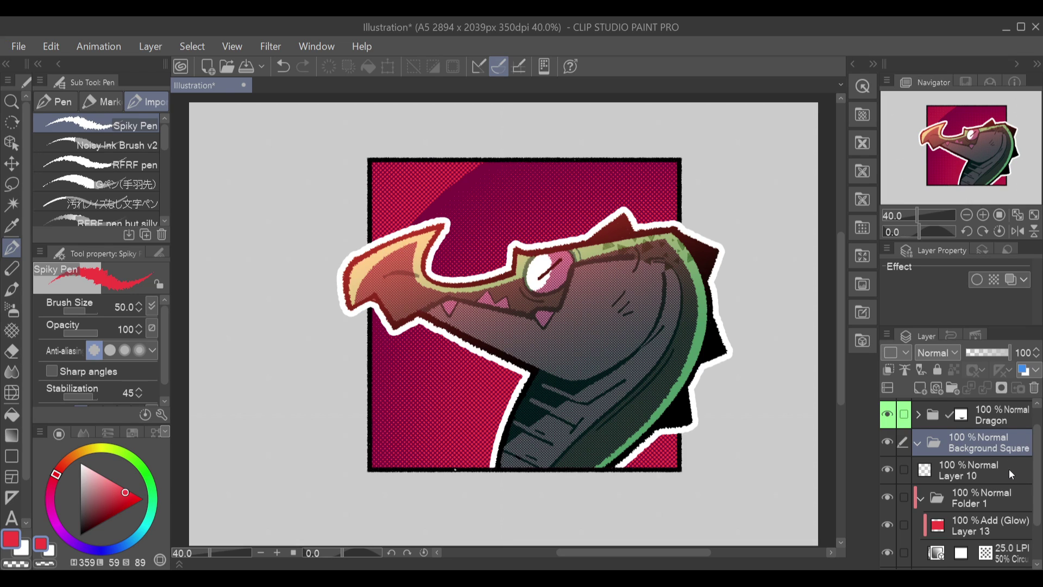
pyautogui.click(1010, 469)
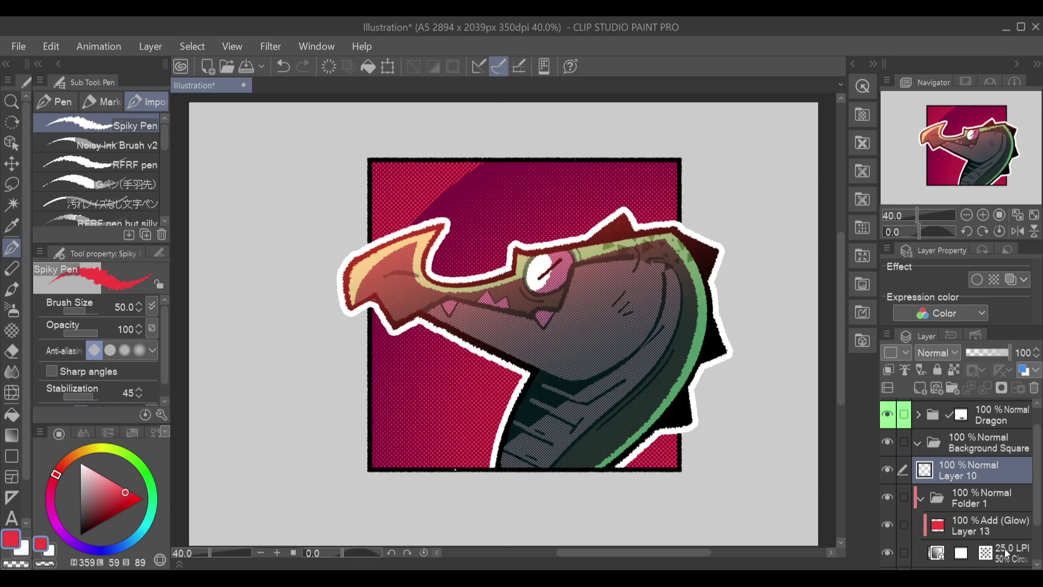
pyautogui.keyDown('ctrl'); pyautogui.click(999, 499); pyautogui.keyUp('ctrl')
pyautogui.click(979, 504)
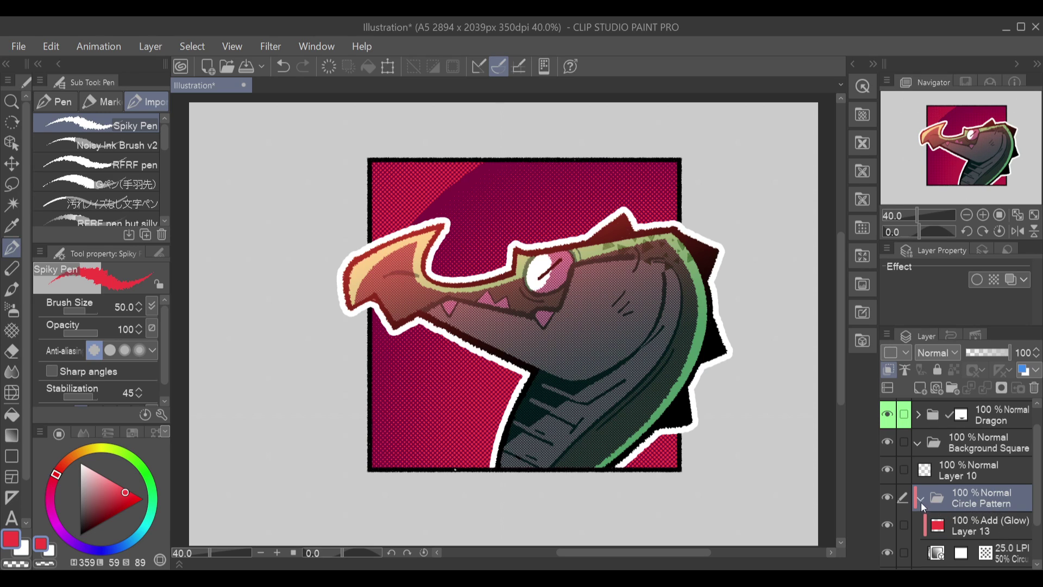
pyautogui.click(921, 503)
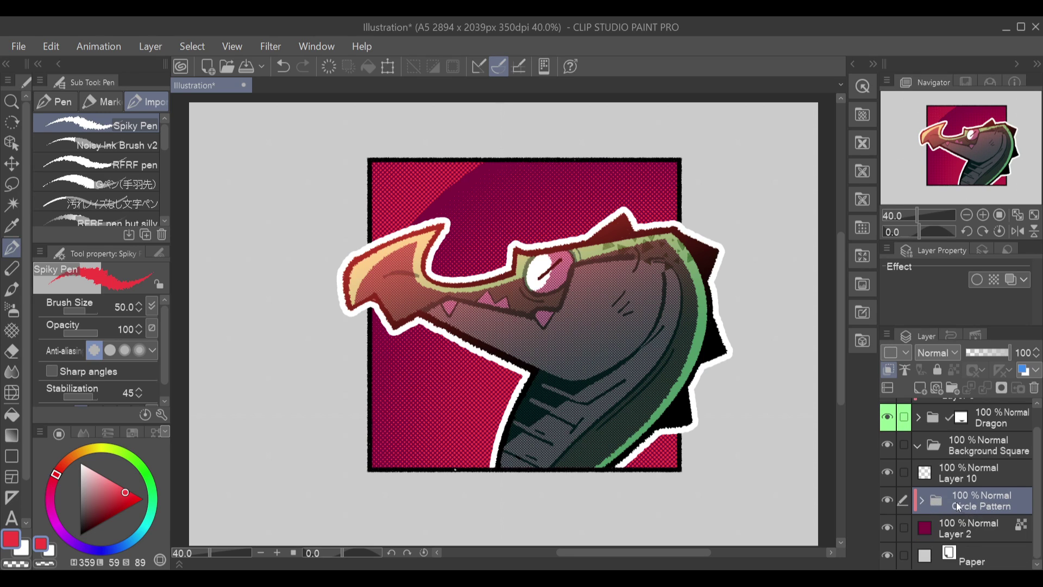
# - Rename Layer 10 as Border
pyautogui.click(974, 478)
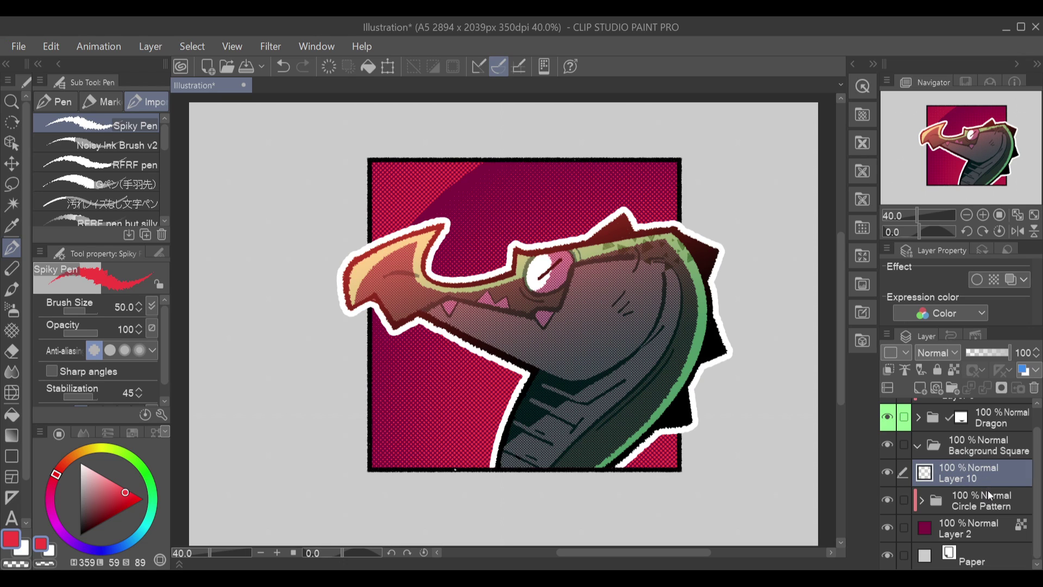
pyautogui.press('Return')
pyautogui.keyDown('shift'); pyautogui.click(976, 524); pyautogui.keyUp('shift')
pyautogui.click(932, 450)
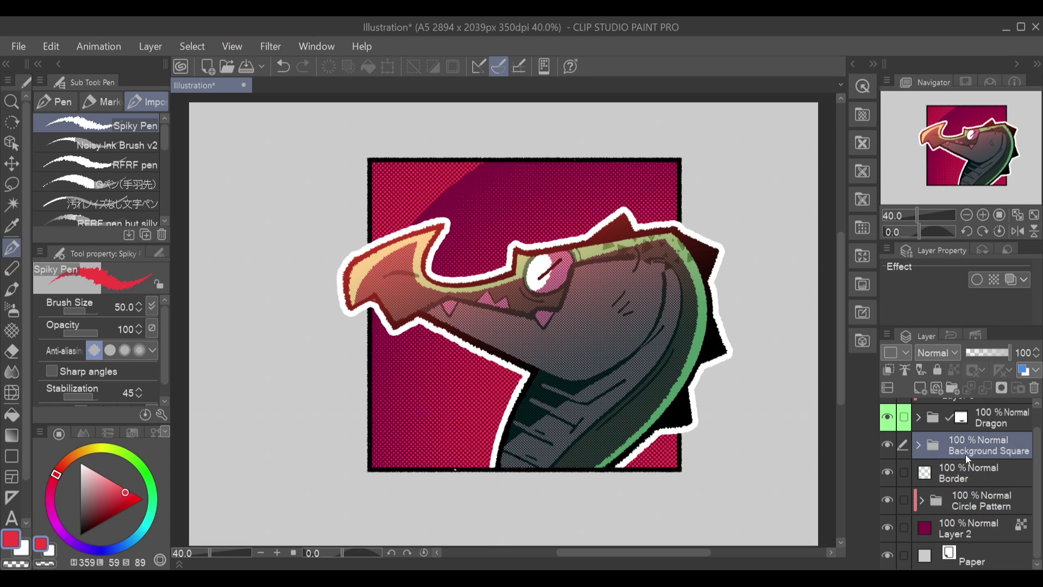
# - Move Border, Circle Pattern and Layer 2 into the Background Square folder and collapse it
pyautogui.click(964, 472)
pyautogui.keyDown('shift'); pyautogui.click(971, 526); pyautogui.keyUp('shift')
pyautogui.moveTo(962, 472); pyautogui.dragTo(921, 444)
pyautogui.click(922, 445)
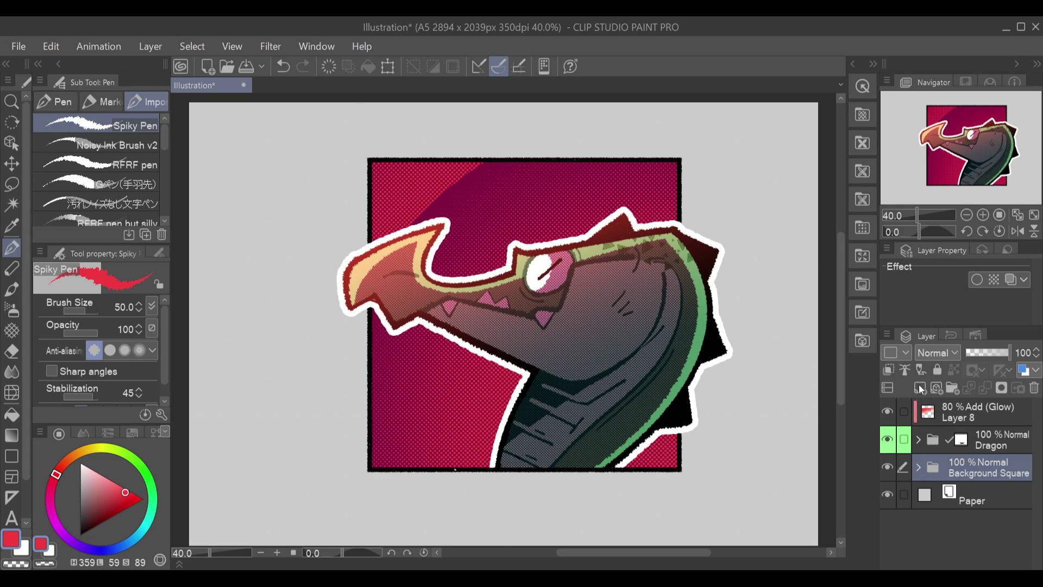
# - Mark the Background Square folder with a red palette colour and set the Paper layer's colour to white
pyautogui.click(890, 352)
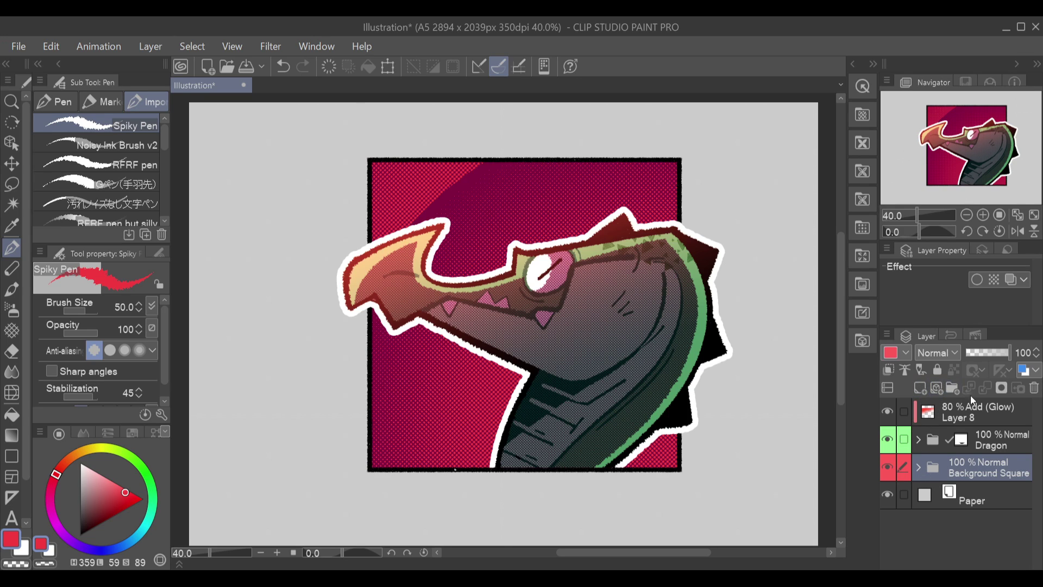
pyautogui.click(991, 496)
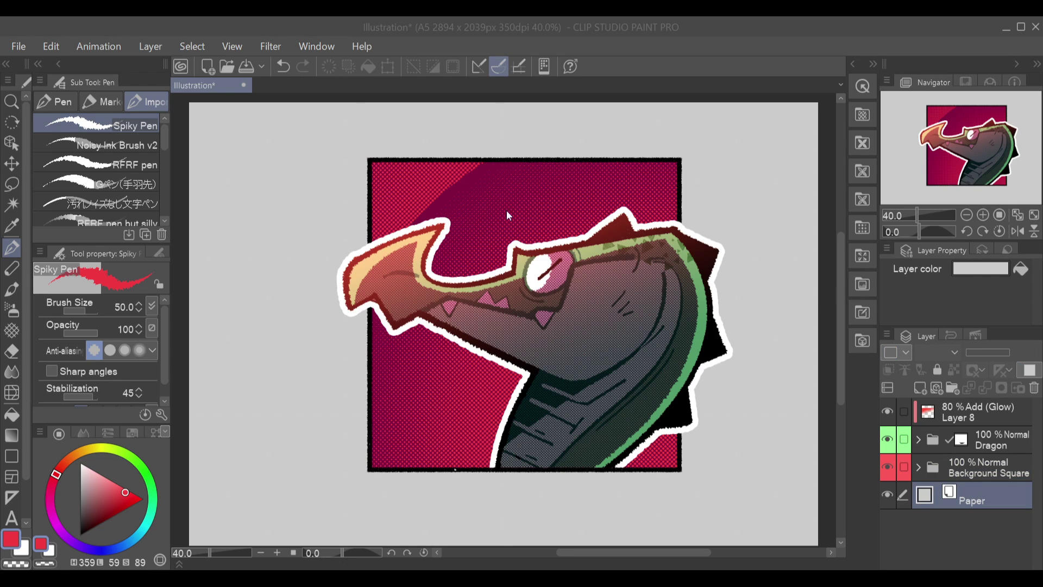
pyautogui.press('Return')
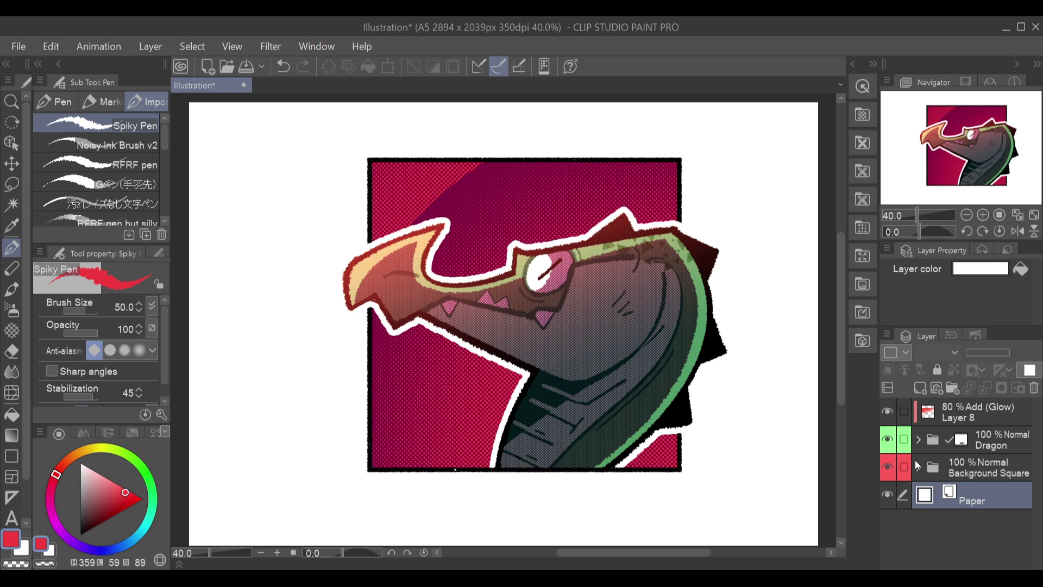
pyautogui.keyDown('ctrl'); pyautogui.click(932, 452); pyautogui.keyUp('ctrl')
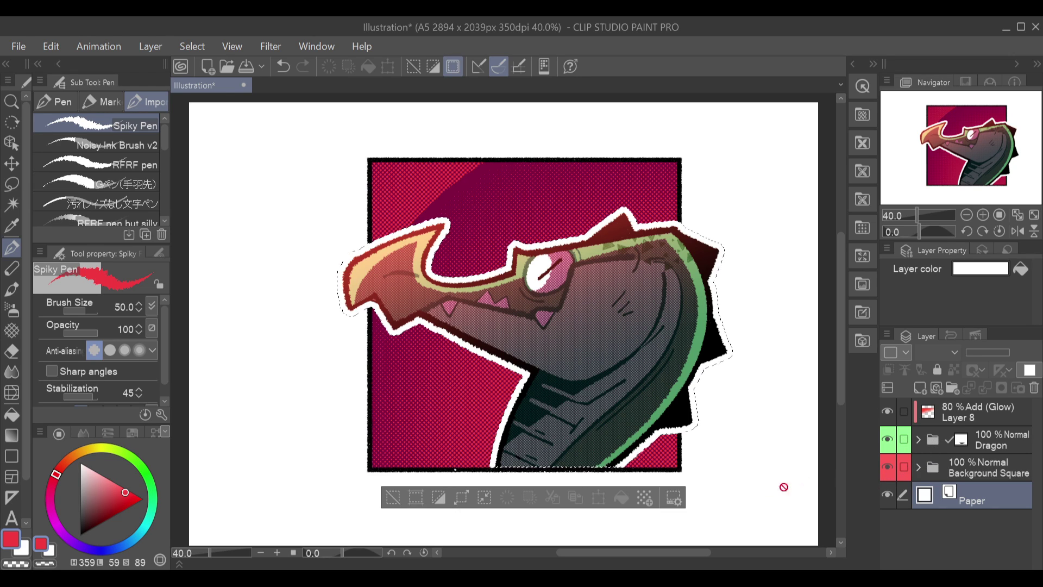
pyautogui.click(918, 439)
pyautogui.click(1009, 465)
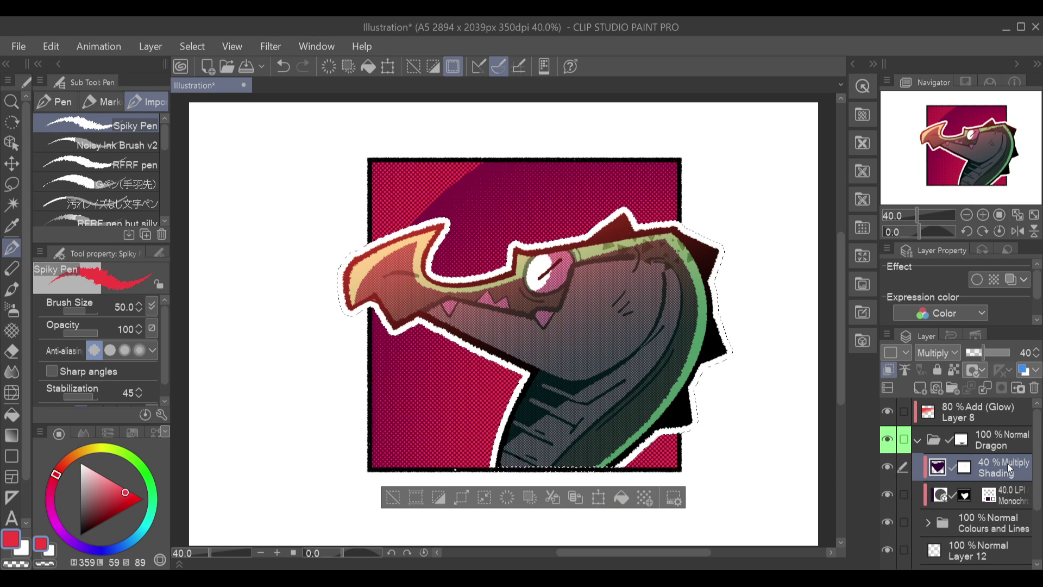
pyautogui.click(919, 441)
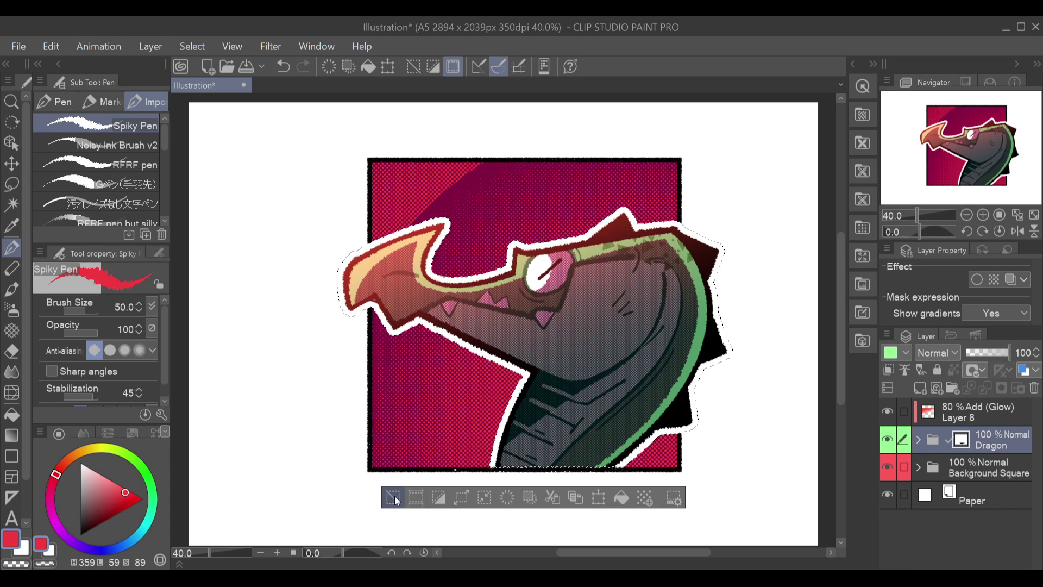
pyautogui.hotkey('ctrl', 'd')
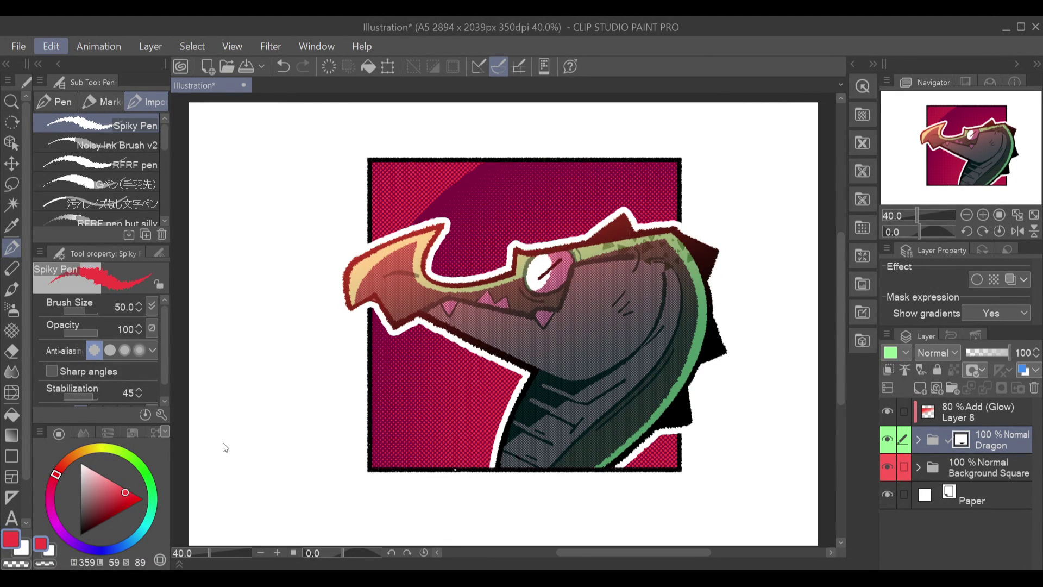
pyautogui.hotkey('ctrl', 'alt', 'c')
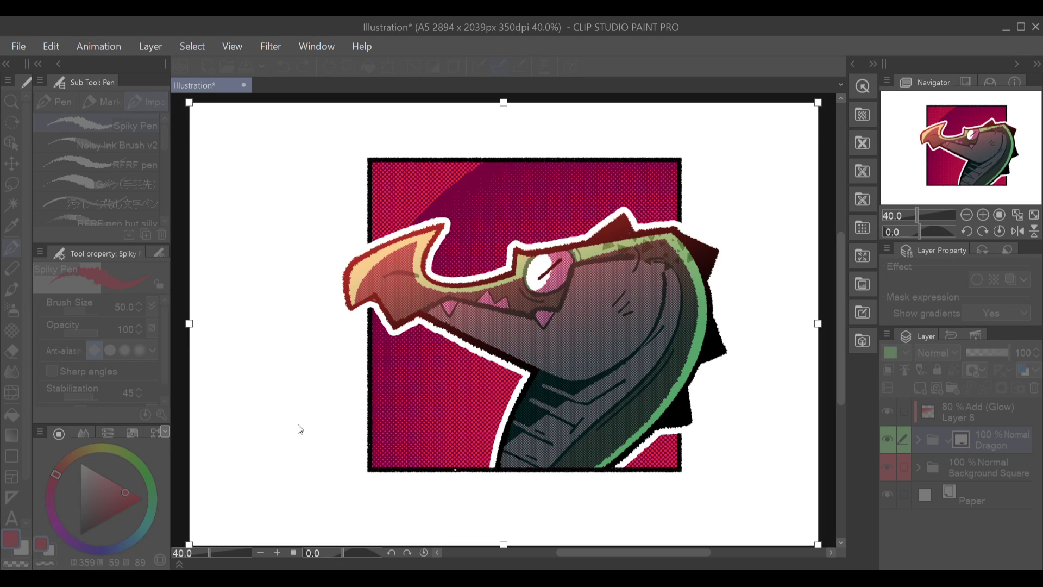
pyautogui.press('Escape')
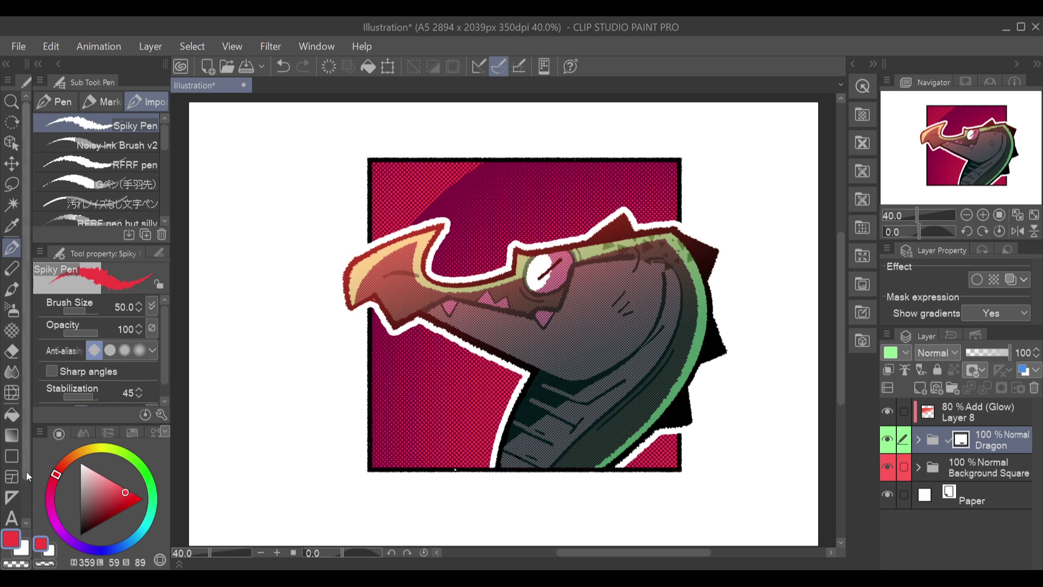
# - Select a rectangle around the framed dragon with narrow margins and crop the canvas to it, about 1932 x 1667 px
pyautogui.click(12, 184)
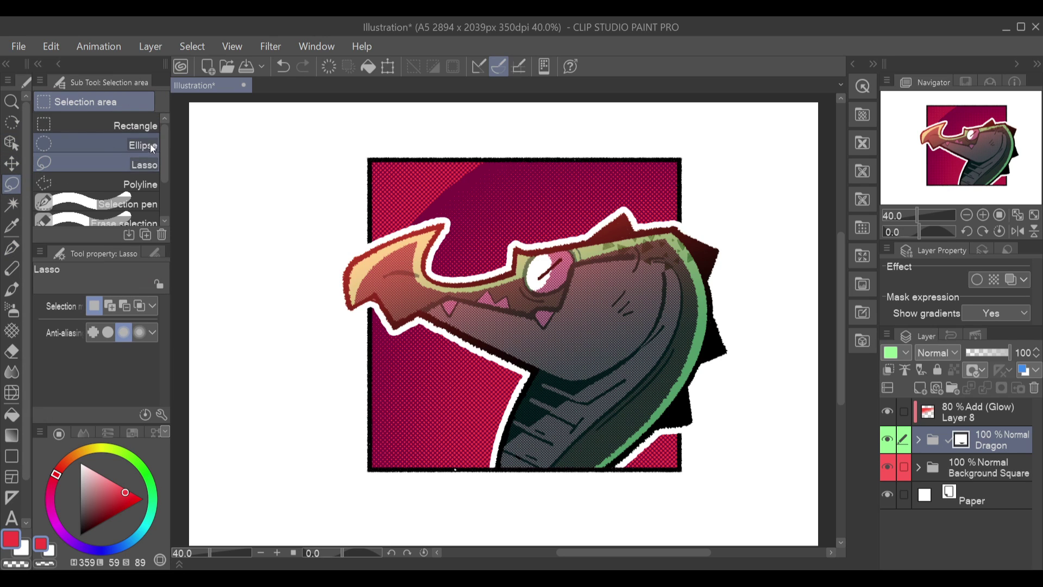
pyautogui.click(130, 125)
pyautogui.moveTo(331, 131); pyautogui.dragTo(812, 539)
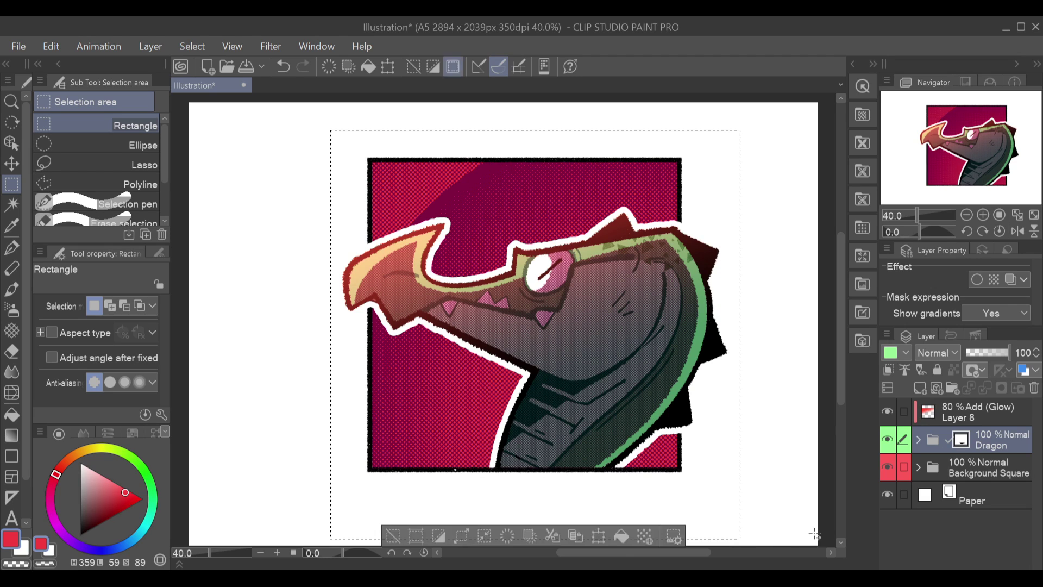
pyautogui.hotkey('ctrl', 'd')
pyautogui.hotkey('ctrl', 'z')
pyautogui.moveTo(740, 466)
pyautogui.mouseDown()
pyautogui.moveTo(736, 430)
pyautogui.moveTo(735, 447)
pyautogui.mouseUp()
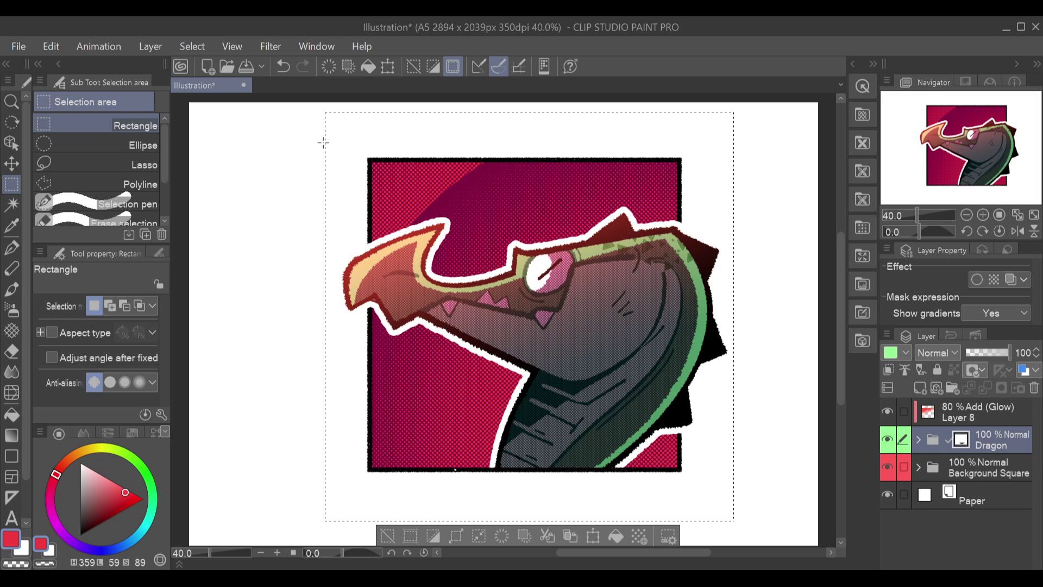
pyautogui.moveTo(315, 134); pyautogui.dragTo(733, 496)
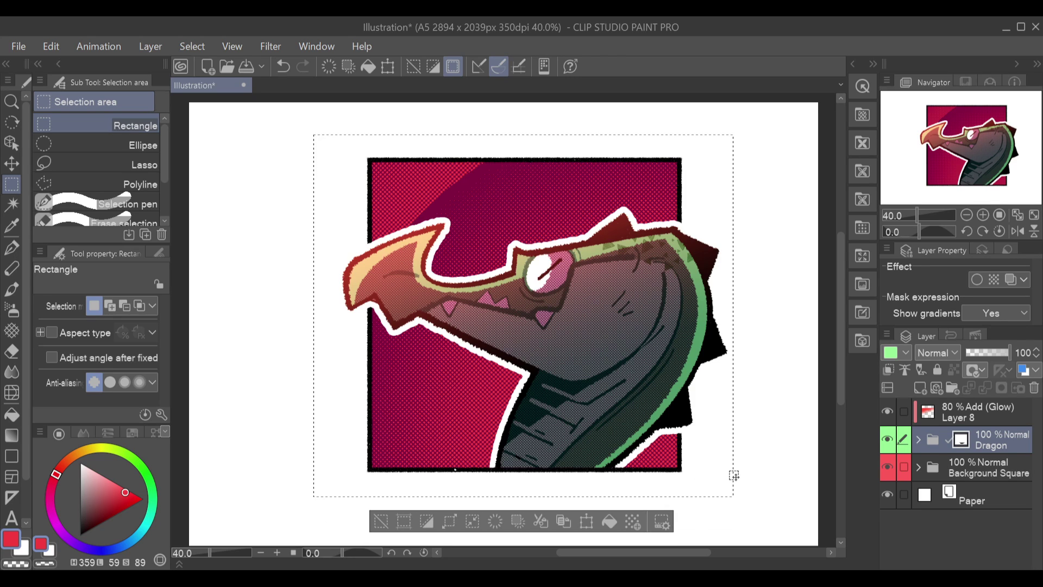
pyautogui.moveTo(734, 476); pyautogui.dragTo(740, 476)
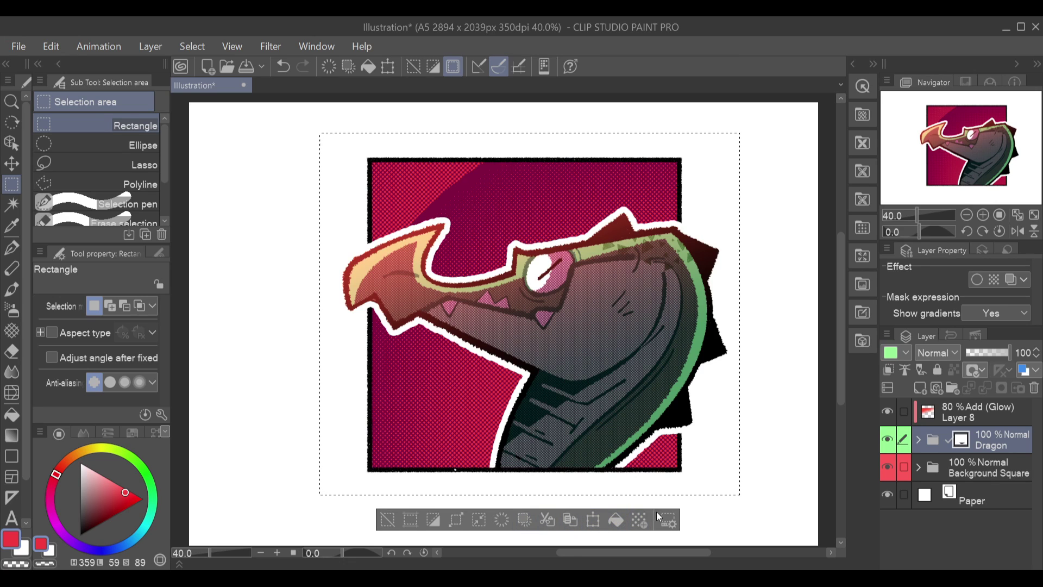
pyautogui.click(427, 519)
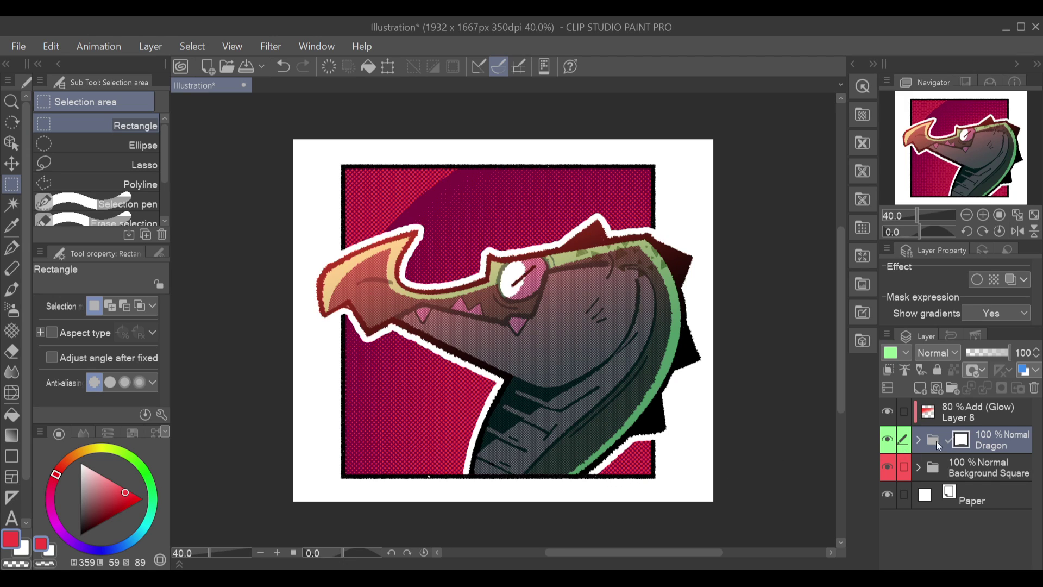
# - Place the Impasto paper texture material on the canvas as a new layer above Layer 8
pyautogui.click(986, 462)
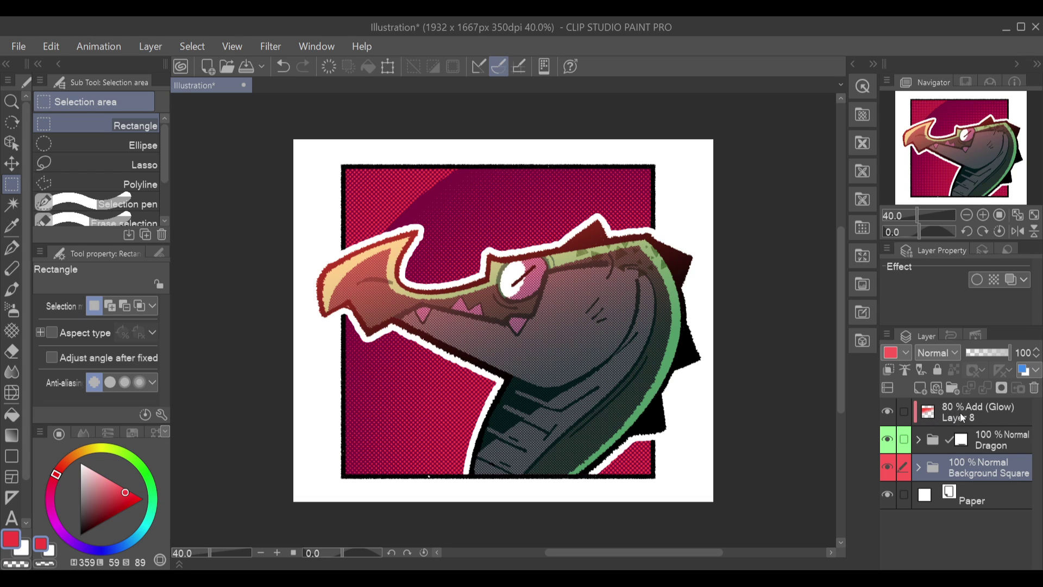
pyautogui.click(981, 415)
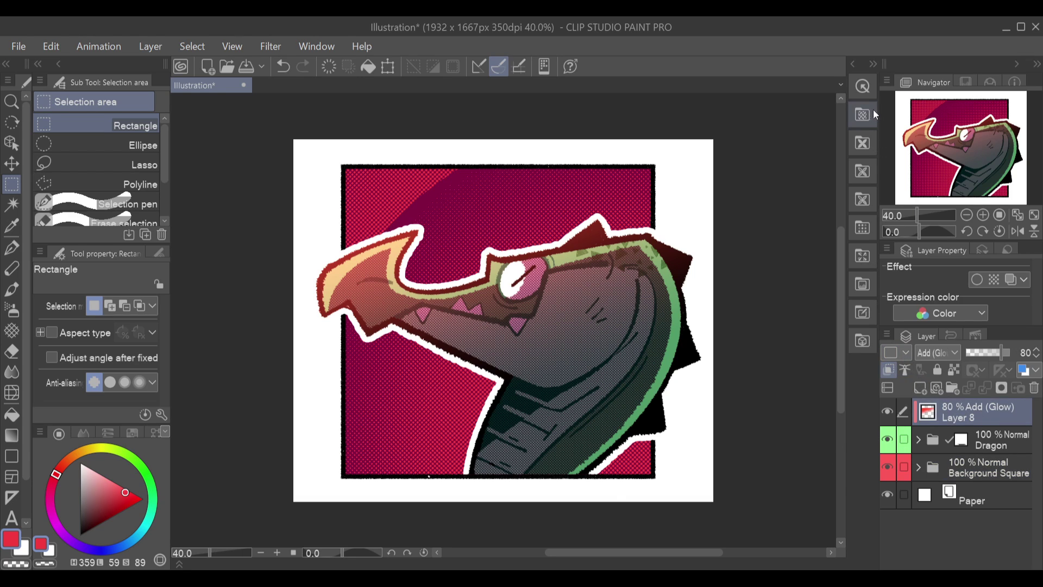
pyautogui.click(866, 227)
pyautogui.moveTo(797, 367); pyautogui.dragTo(392, 354)
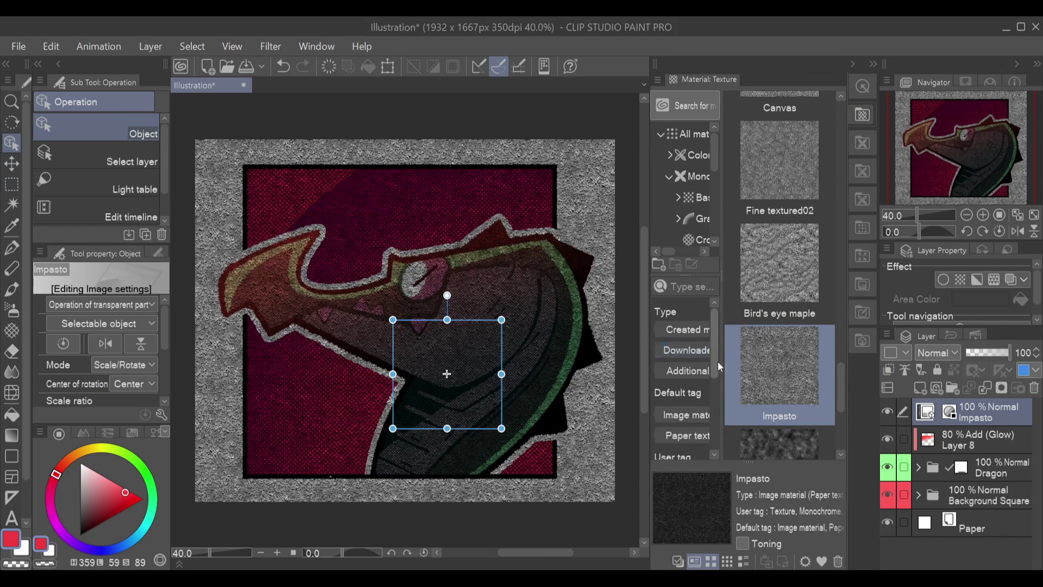
# - Turn on the texture overlay effect for the Impasto layer and try clipping it to Layer 8 below
pyautogui.click(994, 280)
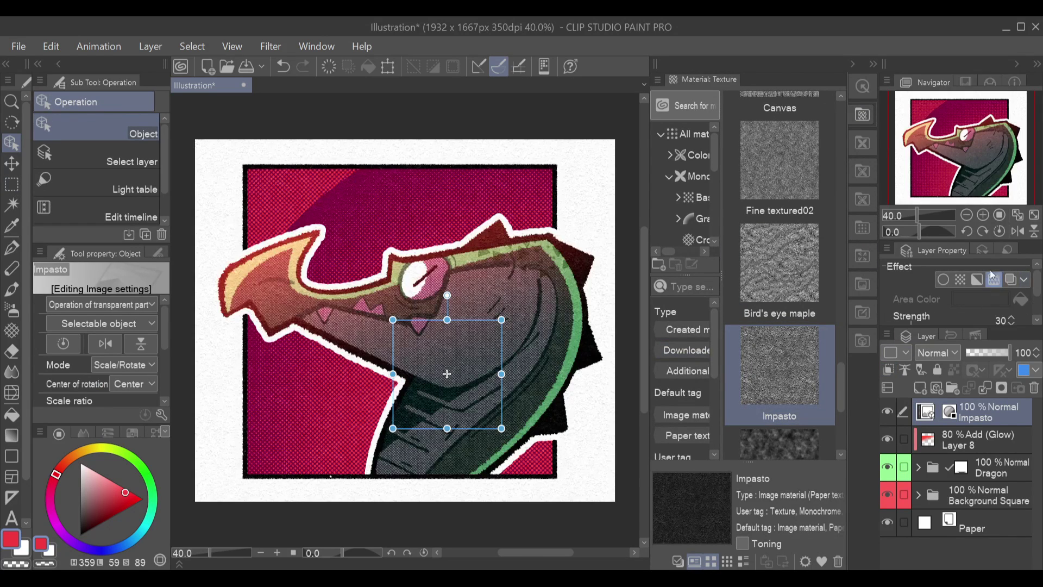
pyautogui.click(863, 115)
pyautogui.click(893, 370)
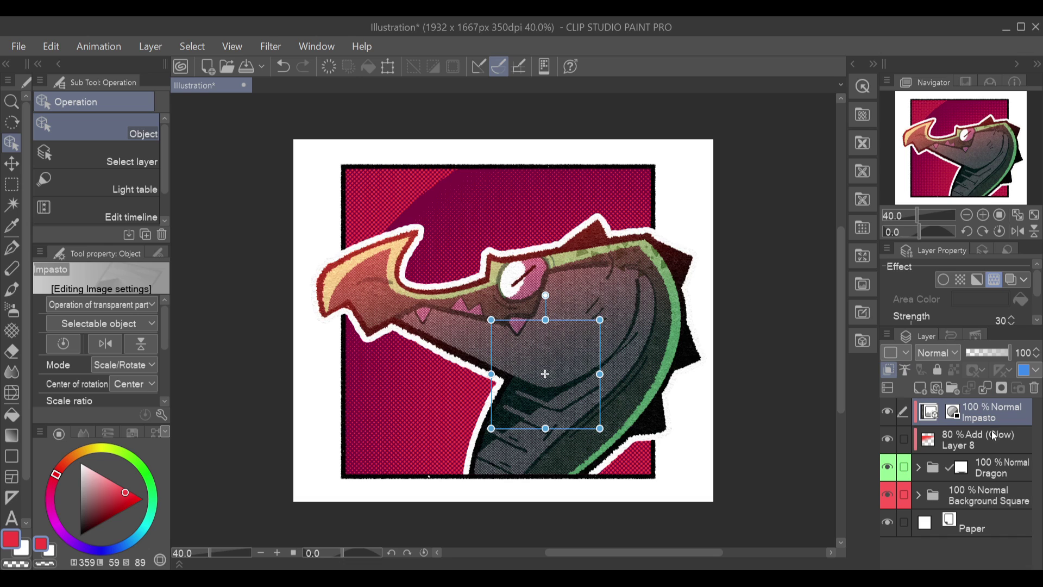
pyautogui.click(889, 375)
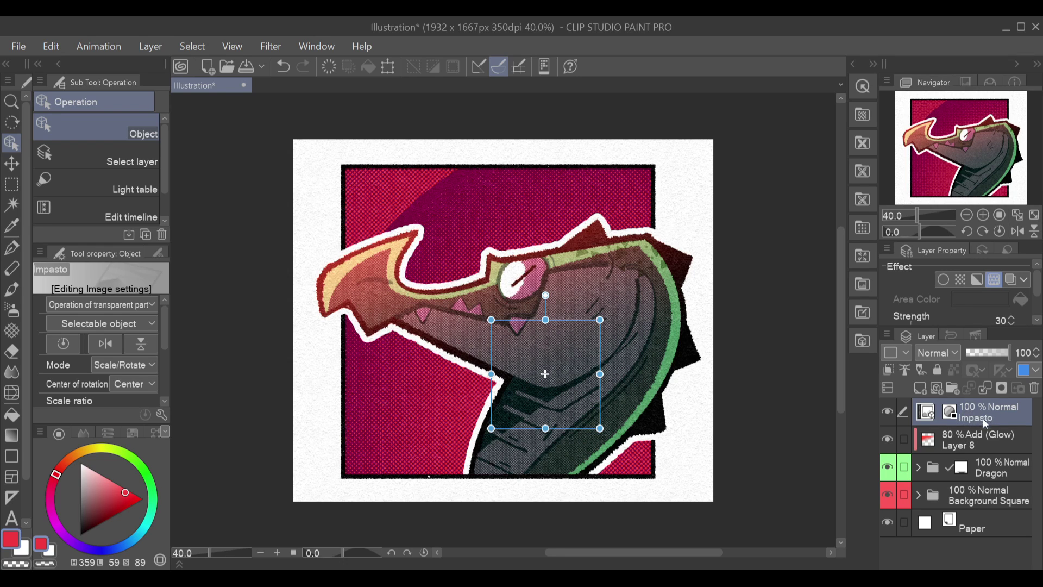
# - Clip the Impasto layer to the layer below and shift its texture slightly up and to the left
pyautogui.click(983, 443)
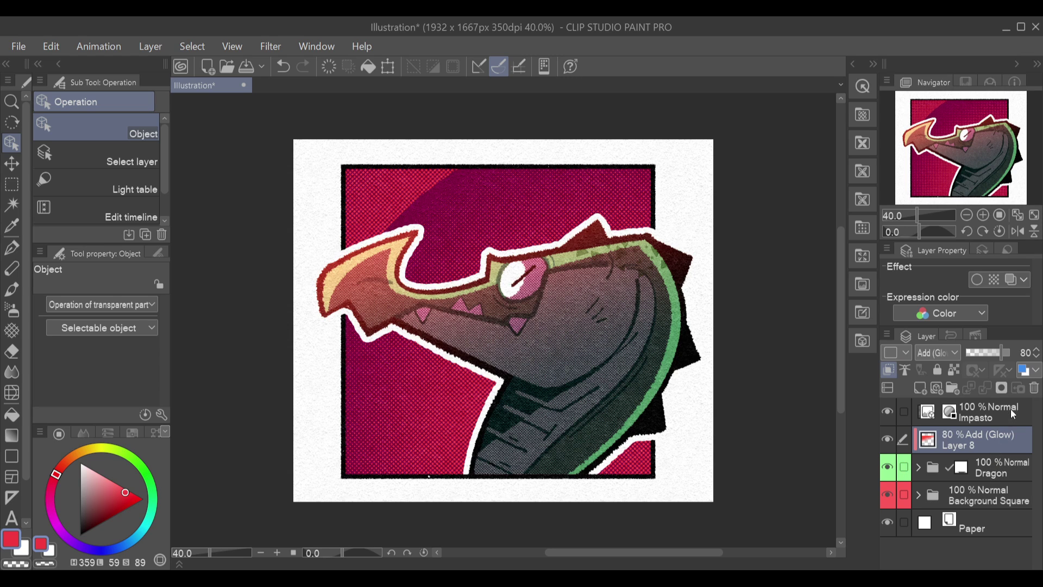
pyautogui.click(983, 468)
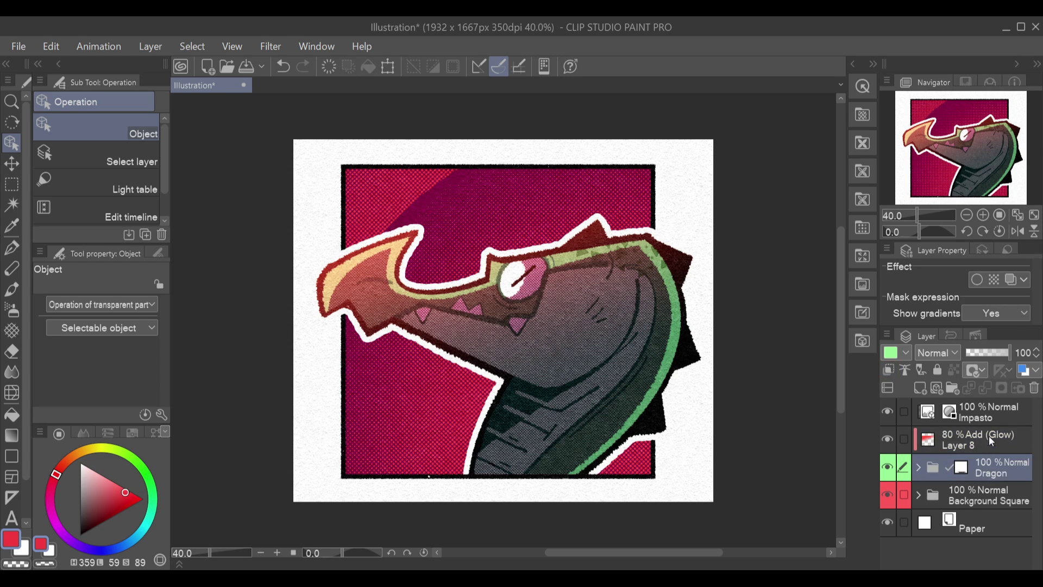
pyautogui.click(1002, 419)
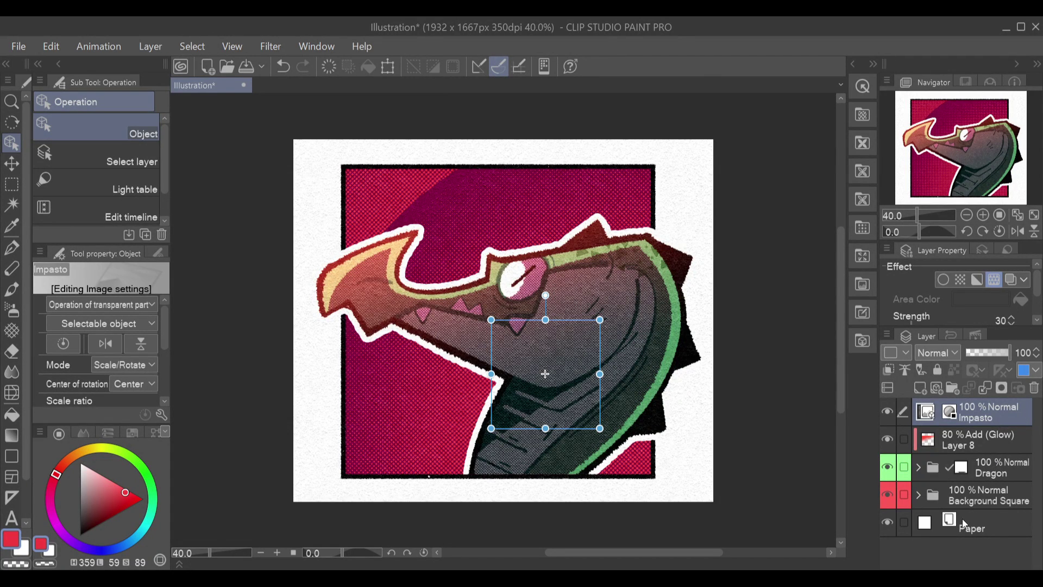
pyautogui.click(890, 372)
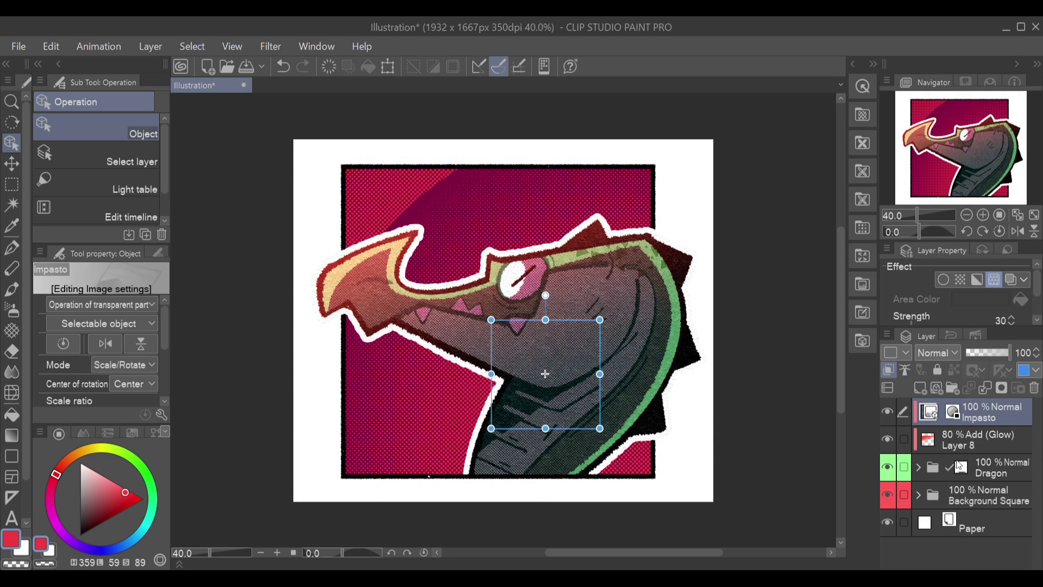
pyautogui.moveTo(606, 352); pyautogui.dragTo(570, 330)
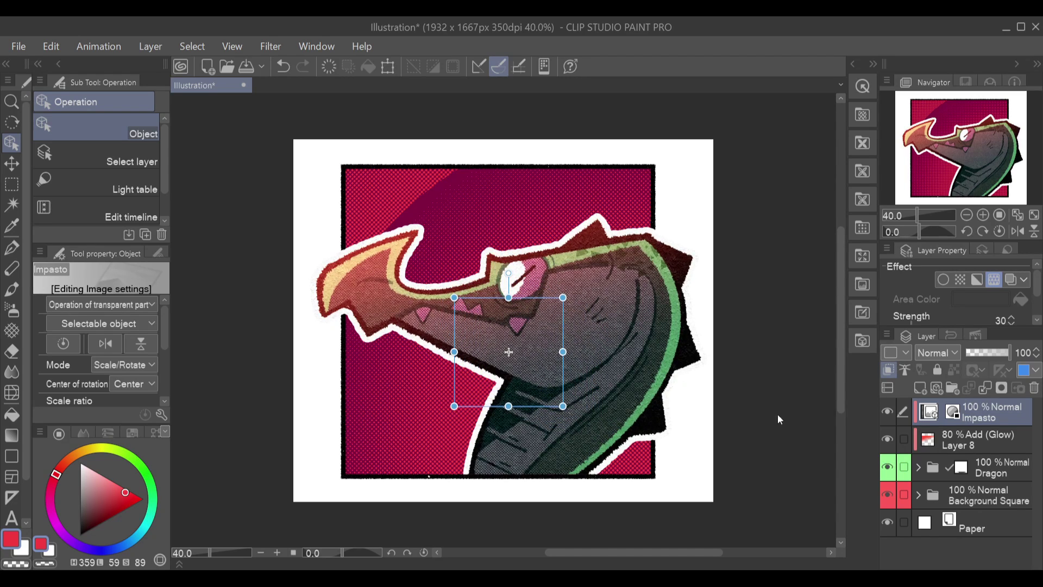
# - Compare the artwork with Layer 8 hidden and shown, and raise Layer 8's opacity to 100%
pyautogui.click(996, 442)
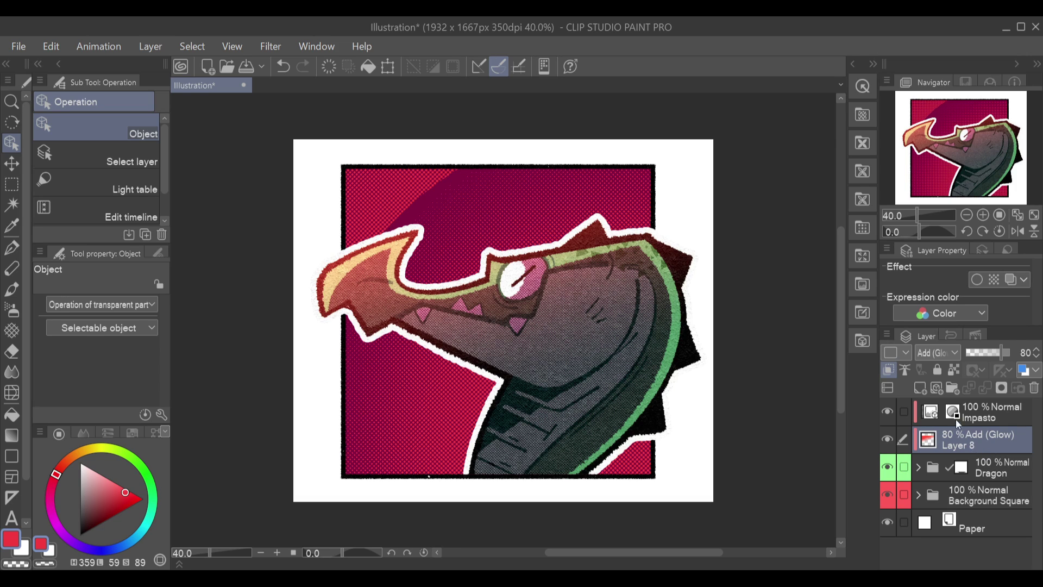
pyautogui.click(888, 439)
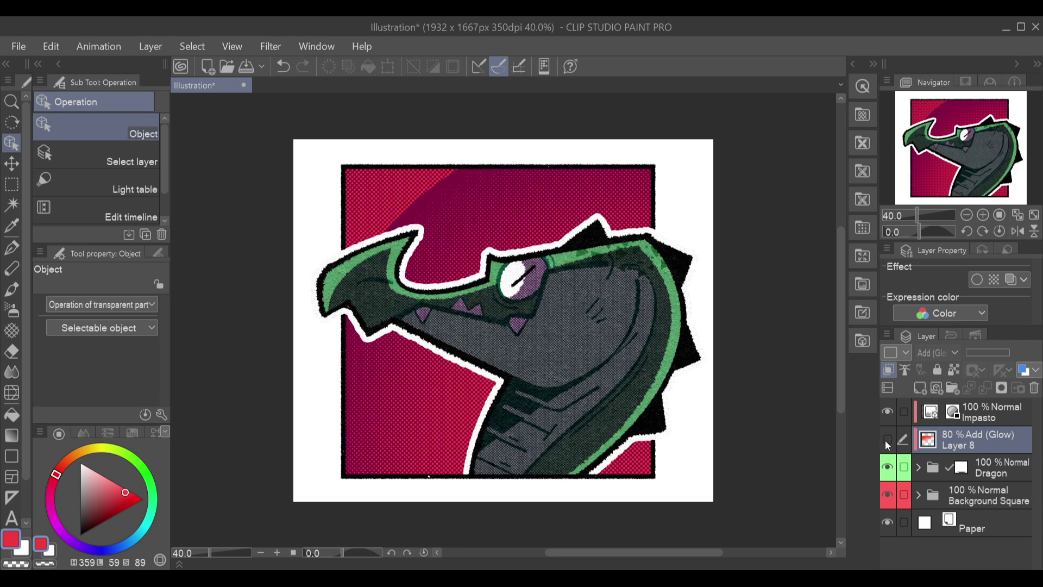
pyautogui.click(886, 440)
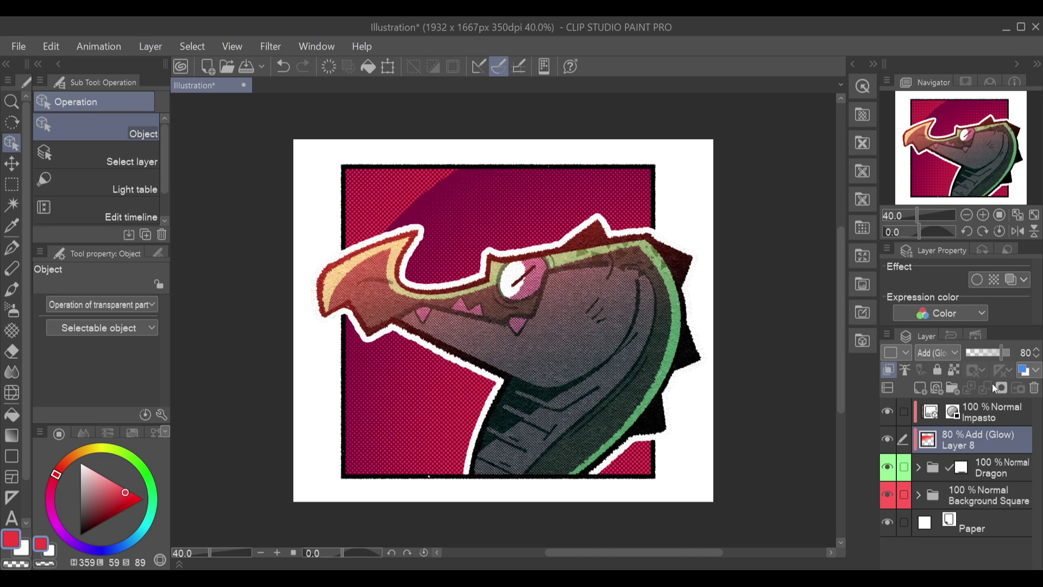
pyautogui.moveTo(1001, 352); pyautogui.dragTo(1012, 353)
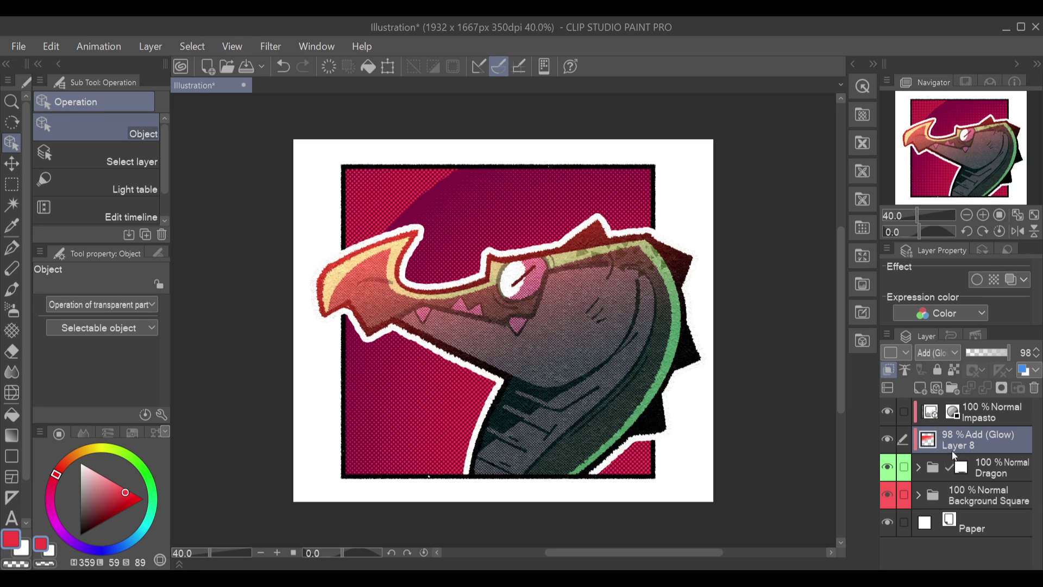
pyautogui.moveTo(1006, 360); pyautogui.dragTo(1017, 359)
# - Move the Impasto texture a little further up and to the left
pyautogui.click(986, 419)
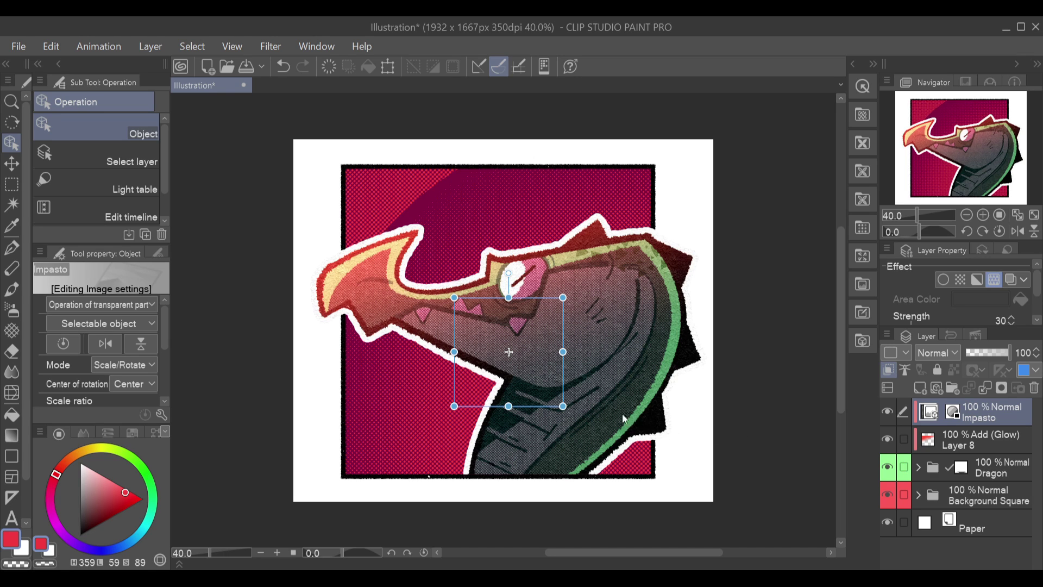
pyautogui.moveTo(569, 393); pyautogui.dragTo(555, 380)
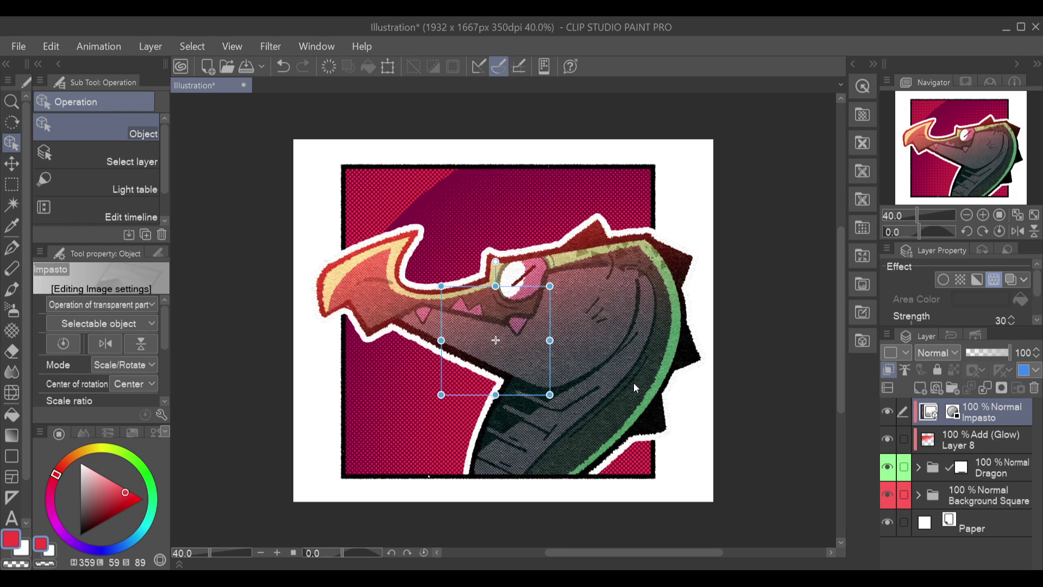
pyautogui.click(946, 438)
pyautogui.click(977, 413)
pyautogui.click(963, 446)
pyautogui.click(982, 472)
pyautogui.click(982, 491)
pyautogui.click(987, 481)
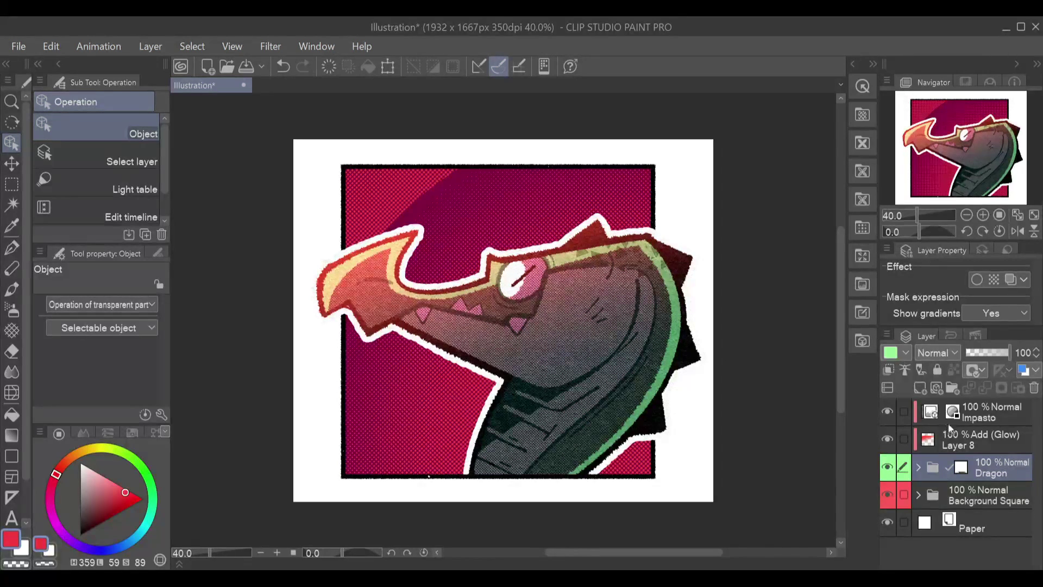
pyautogui.click(982, 414)
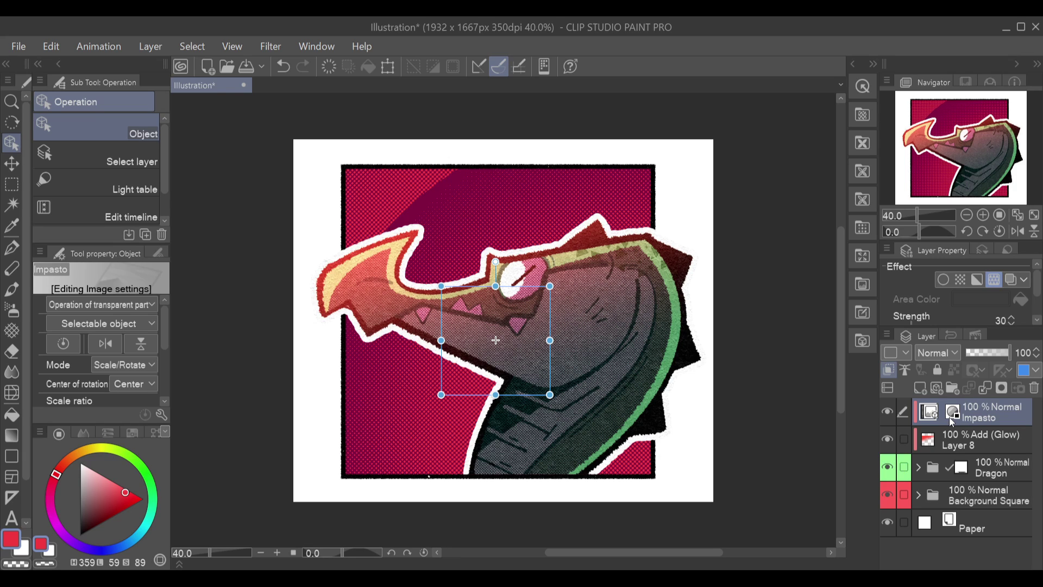
pyautogui.click(989, 436)
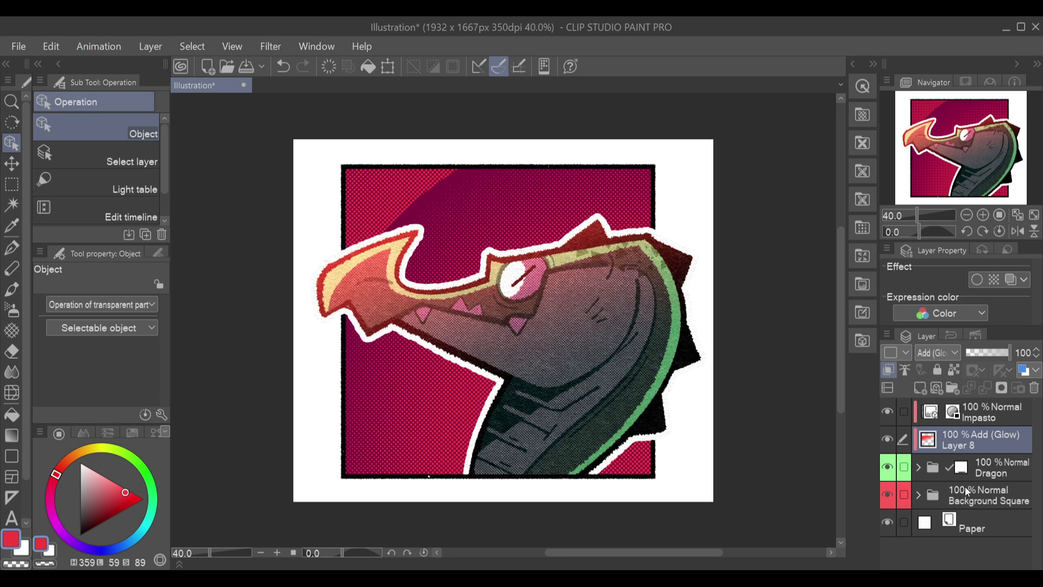
pyautogui.click(976, 493)
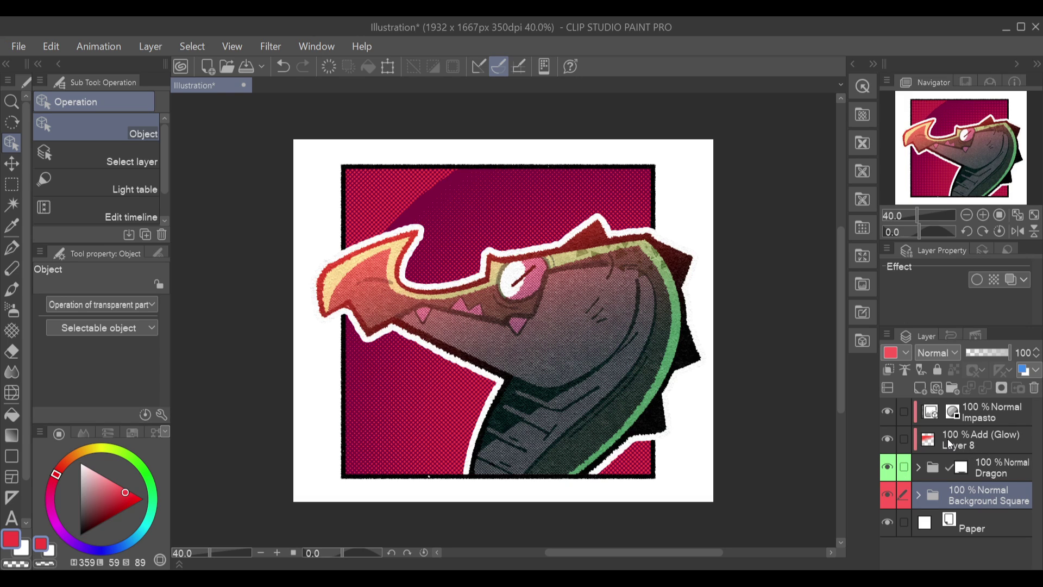
pyautogui.click(998, 413)
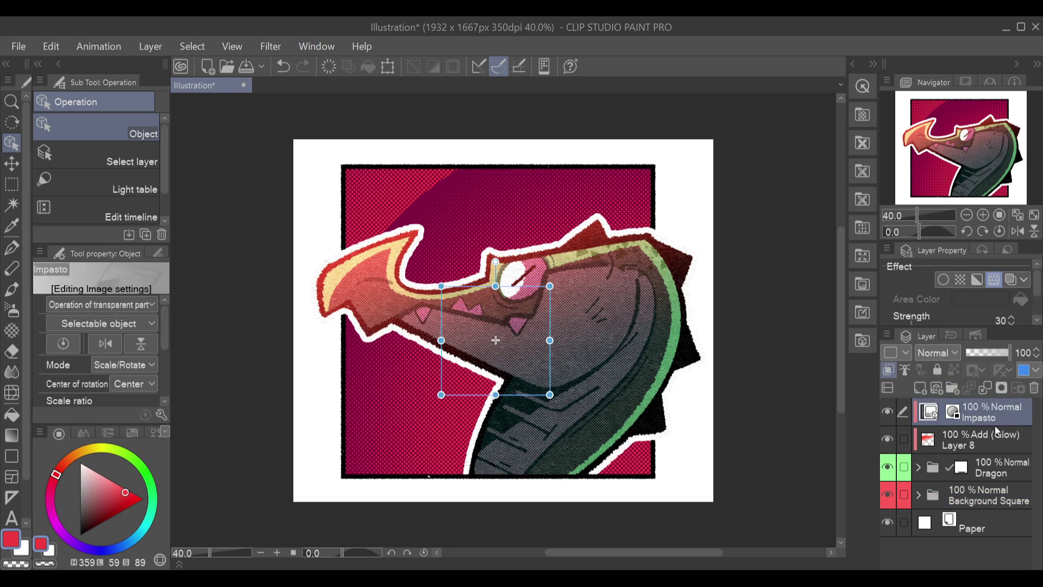
pyautogui.click(992, 429)
pyautogui.click(997, 420)
pyautogui.click(996, 437)
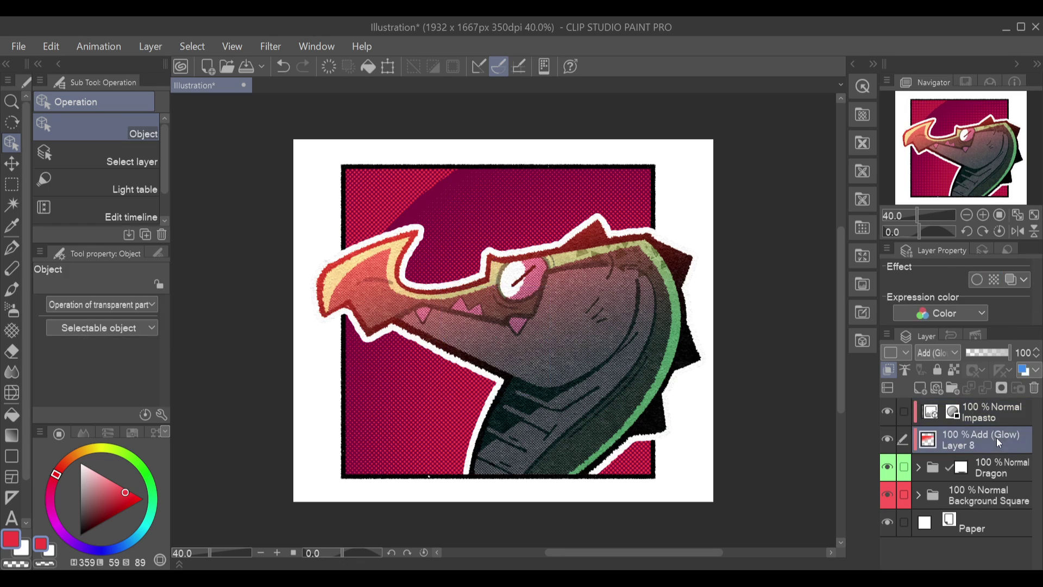
pyautogui.click(993, 463)
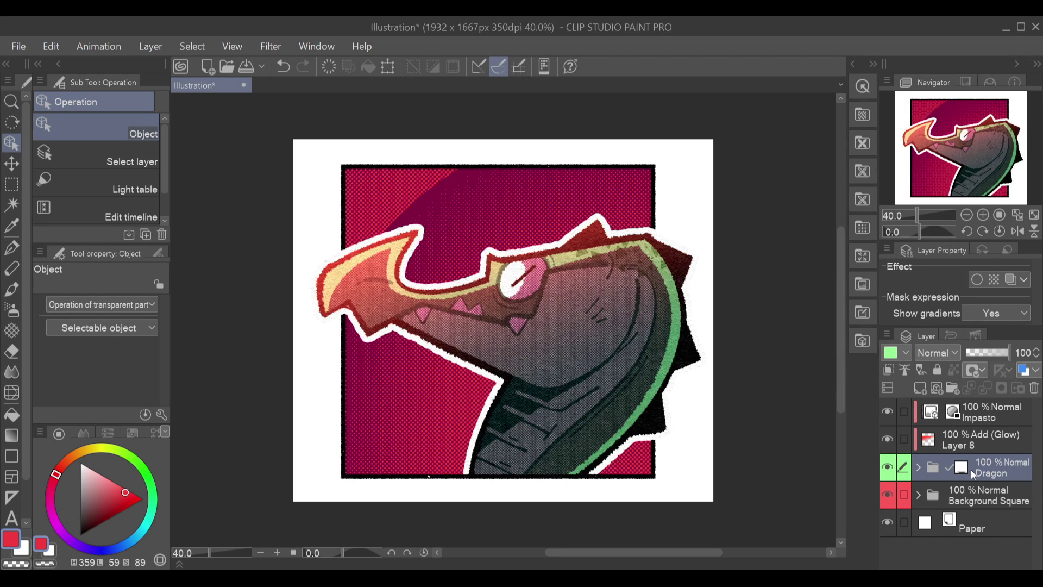
# - Add a layer mask to the Impasto layer
pyautogui.click(981, 413)
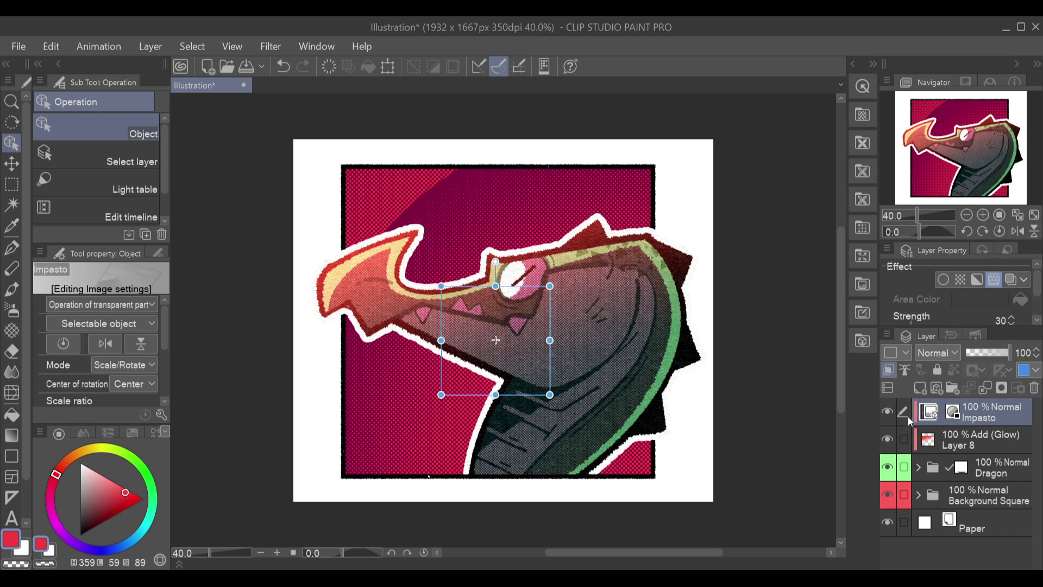
pyautogui.click(1000, 390)
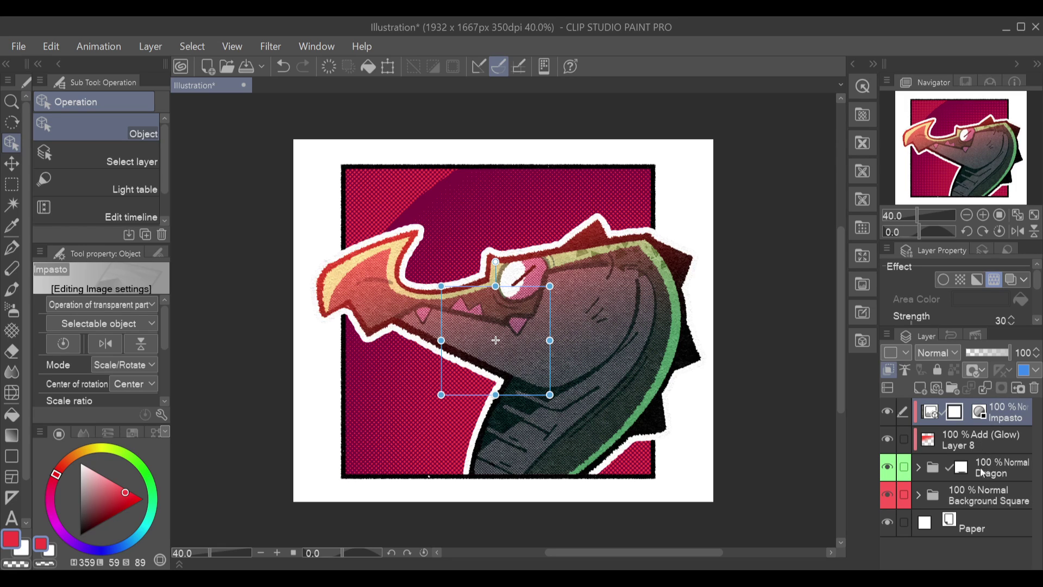
pyautogui.keyDown('shift'); pyautogui.click(947, 500); pyautogui.keyUp('shift')
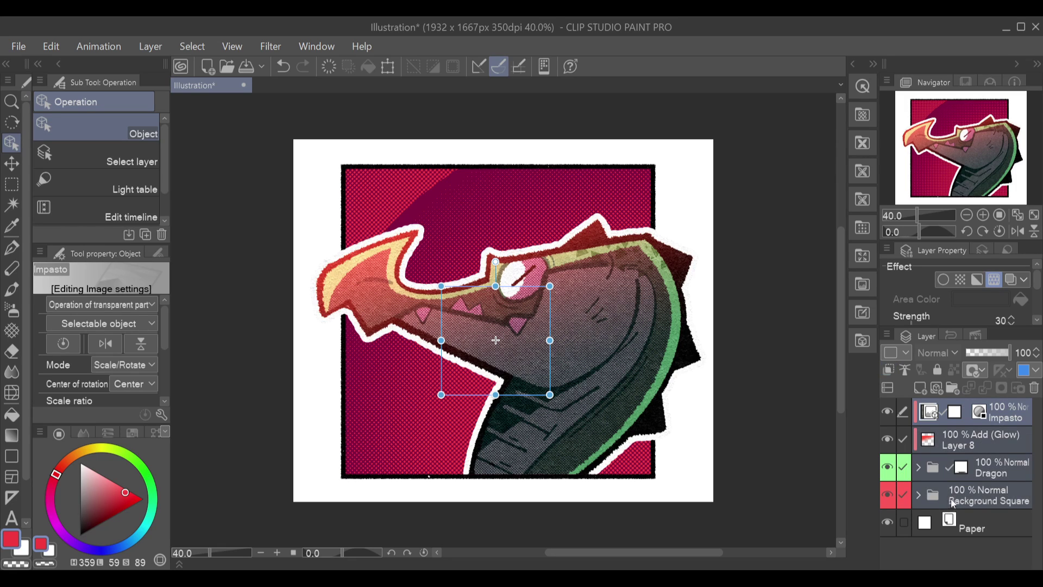
pyautogui.click(964, 466)
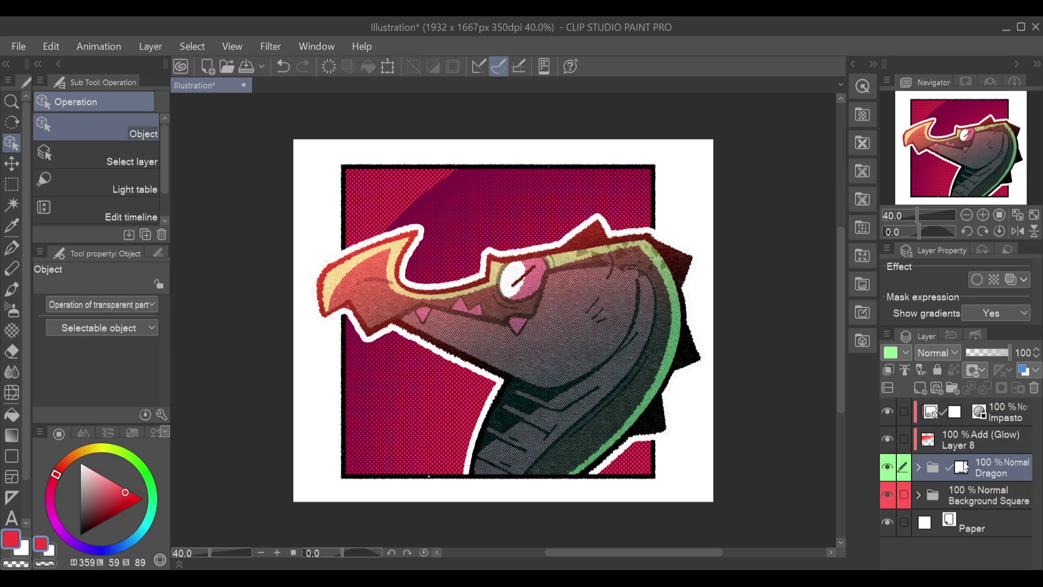
# - Auto select the white margin around the frame and dragon, using the selection mode for referred layers
pyautogui.click(939, 488)
pyautogui.keyDown('ctrl'); pyautogui.click(935, 470); pyautogui.keyUp('ctrl')
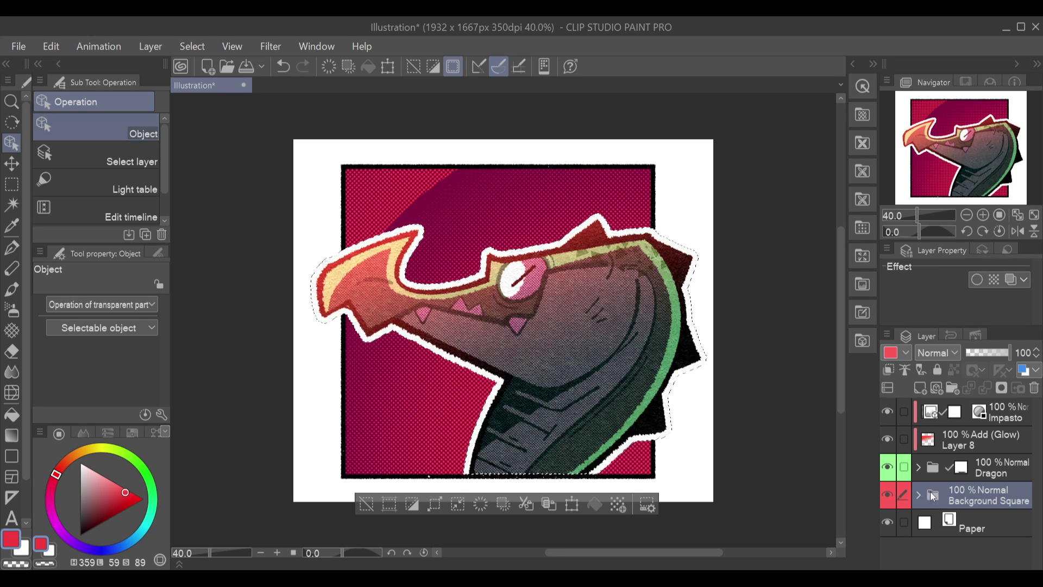
pyautogui.click(12, 204)
pyautogui.click(553, 149)
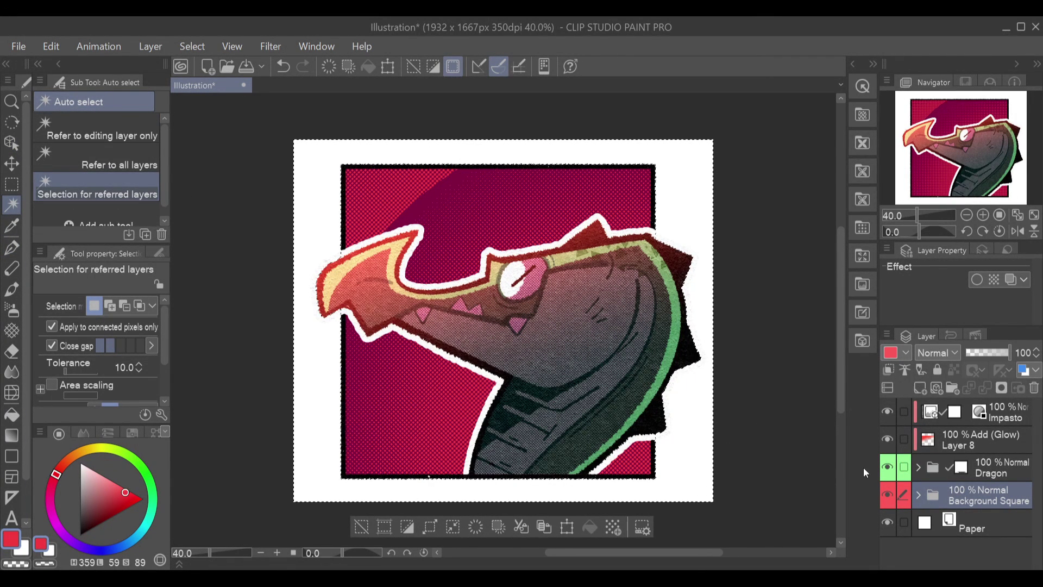
# - Unclip the Impasto layer, mask its texture out of the selected margin and deselect
pyautogui.click(986, 415)
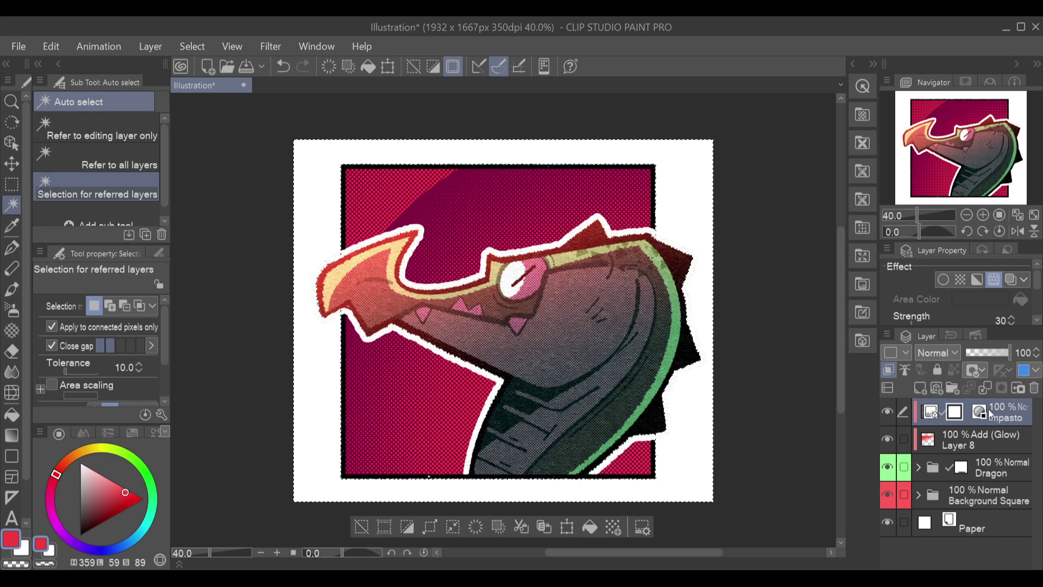
pyautogui.click(889, 370)
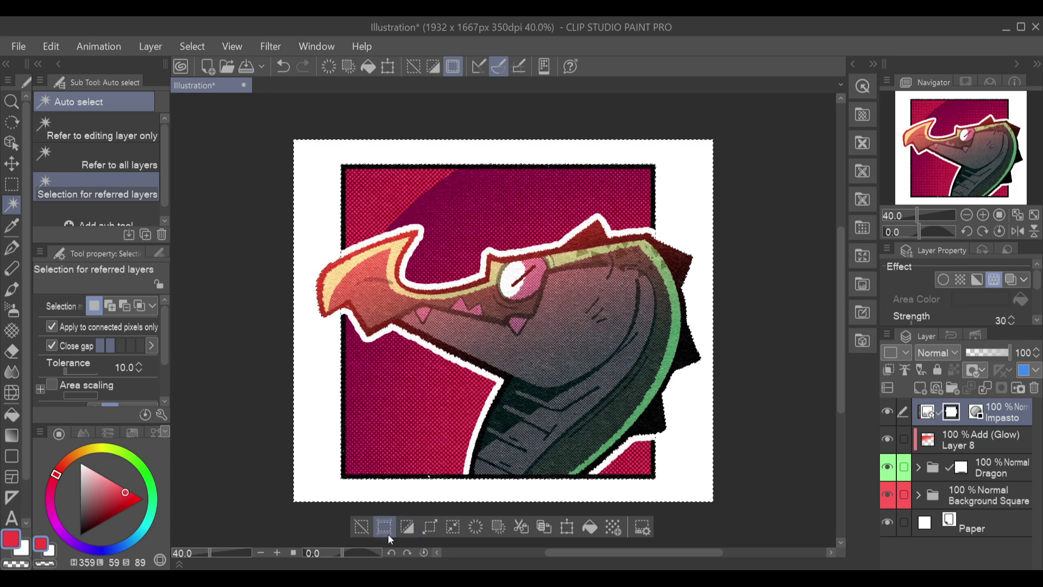
pyautogui.click(364, 527)
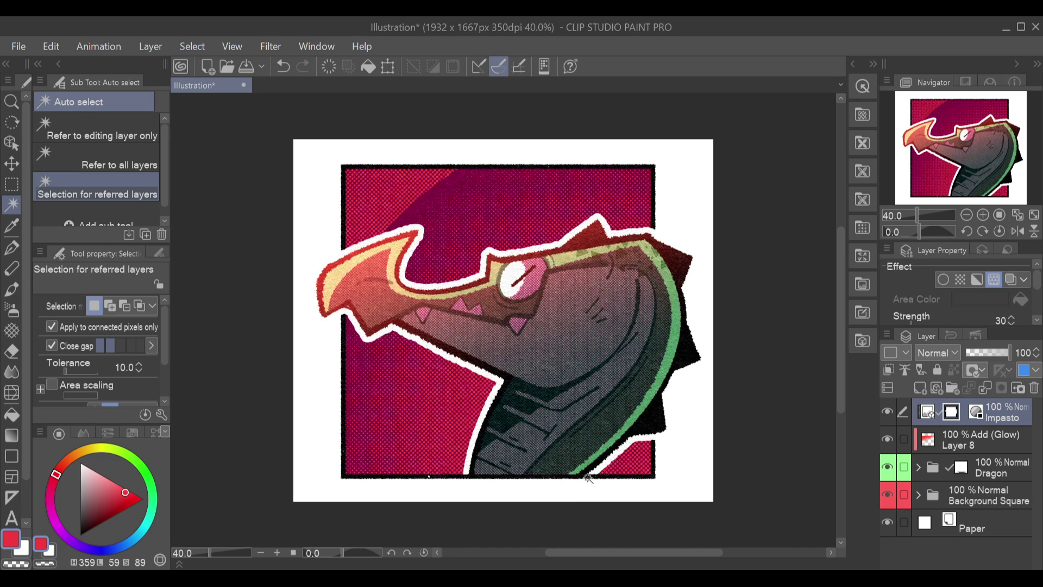
# - Fit the canvas to the view and save the illustration as Dragon Doodley
pyautogui.click(1033, 216)
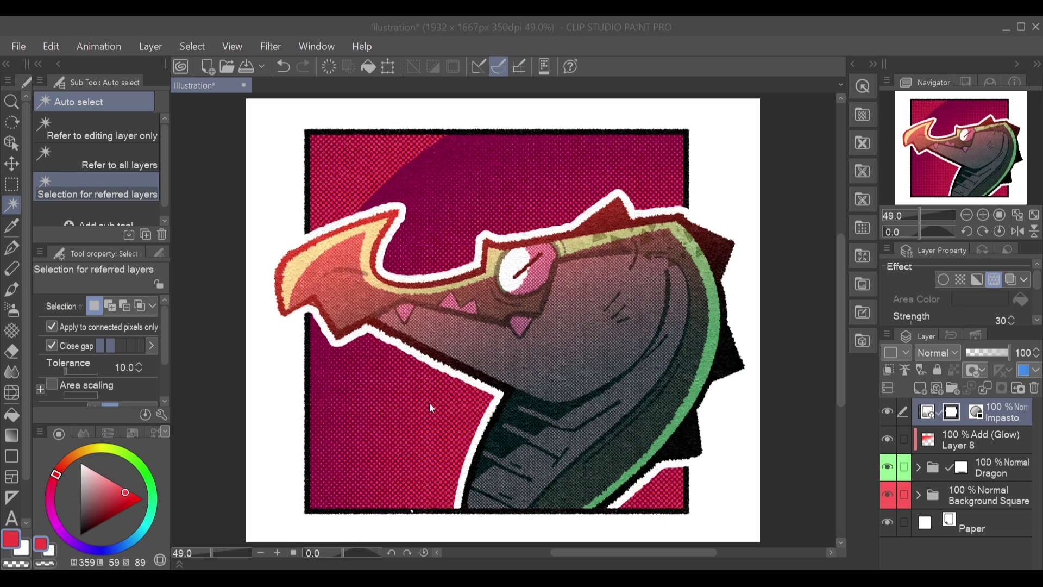
pyautogui.hotkey('ctrl', 's')
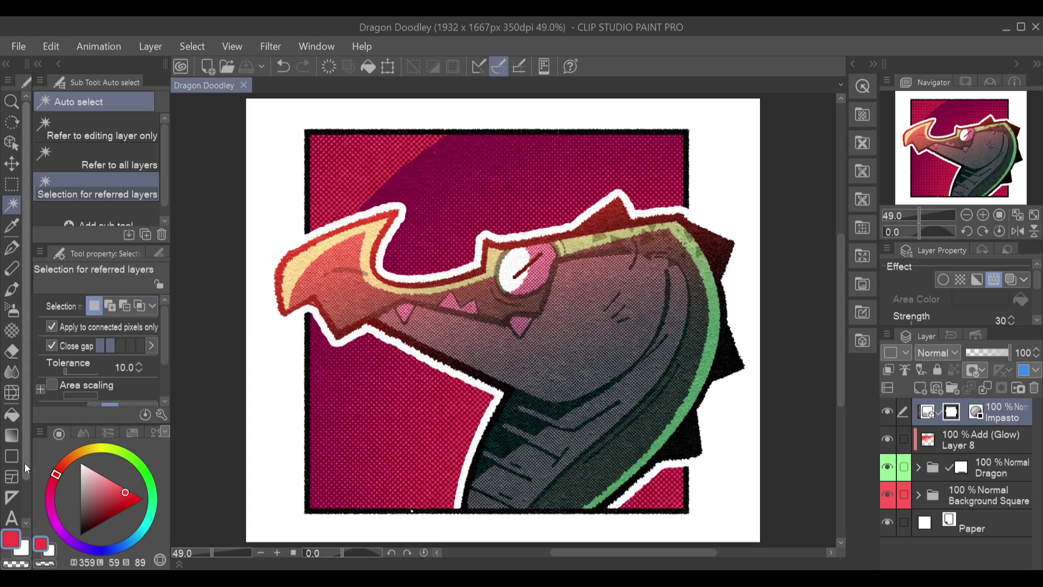
# - Start a text in the frame's upper-left area with the first line WYRM in white, using the Kindly Rewind font
pyautogui.click(12, 518)
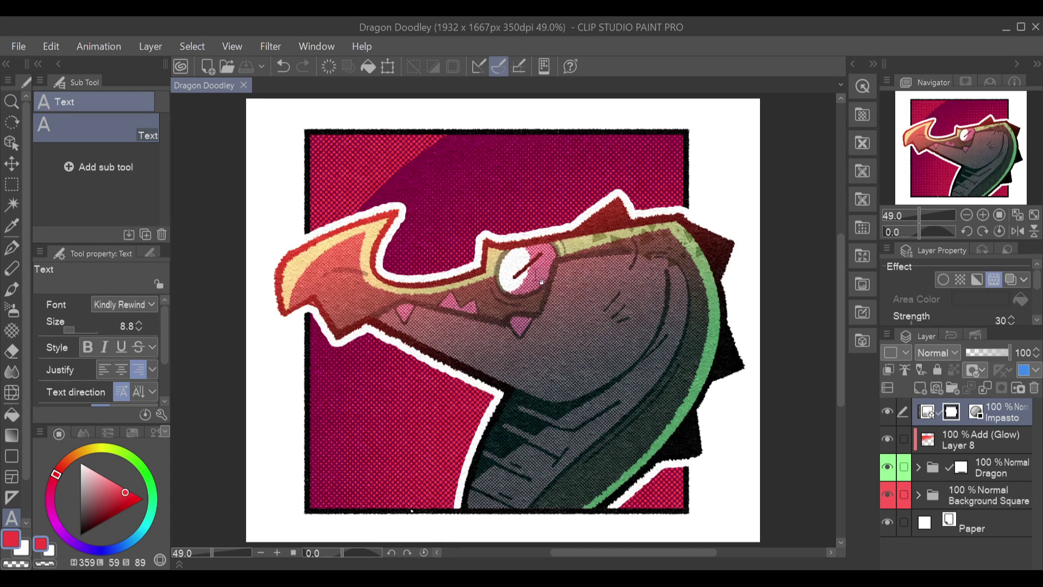
pyautogui.click(402, 210)
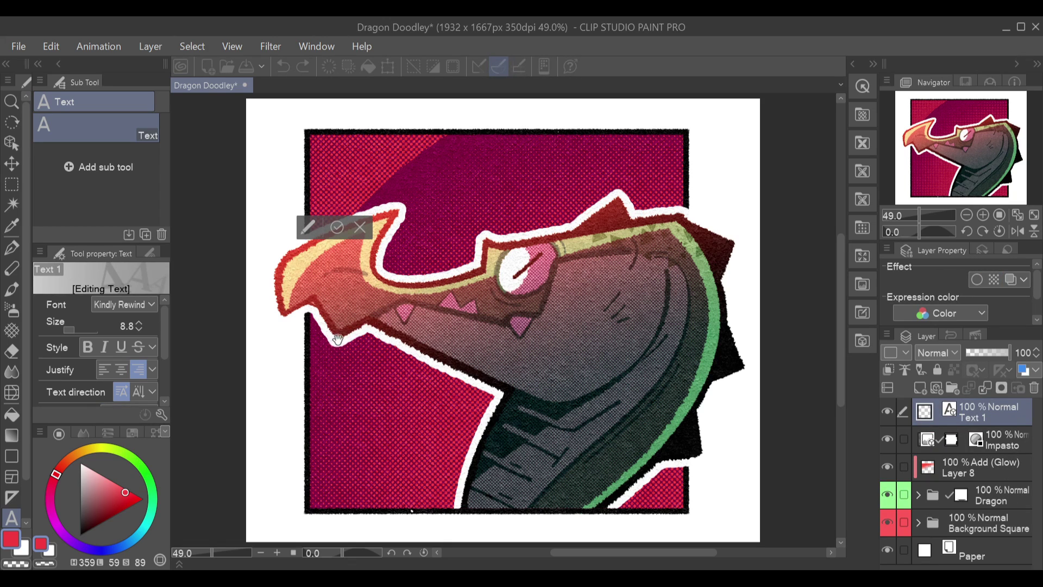
pyautogui.write('S')
pyautogui.press('BackSpace')
pyautogui.click(82, 466)
pyautogui.write('W')
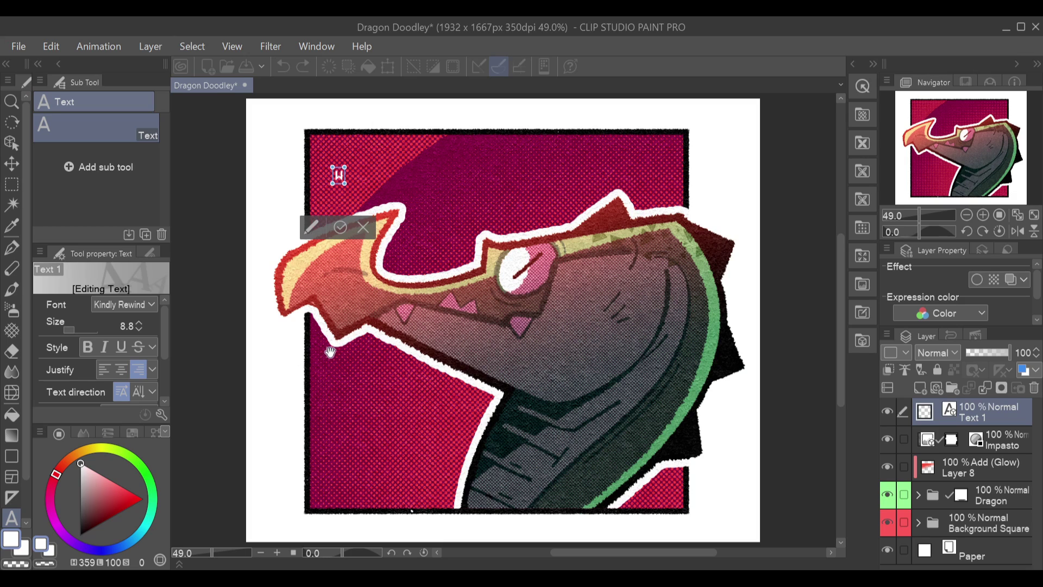
pyautogui.write('YRM')
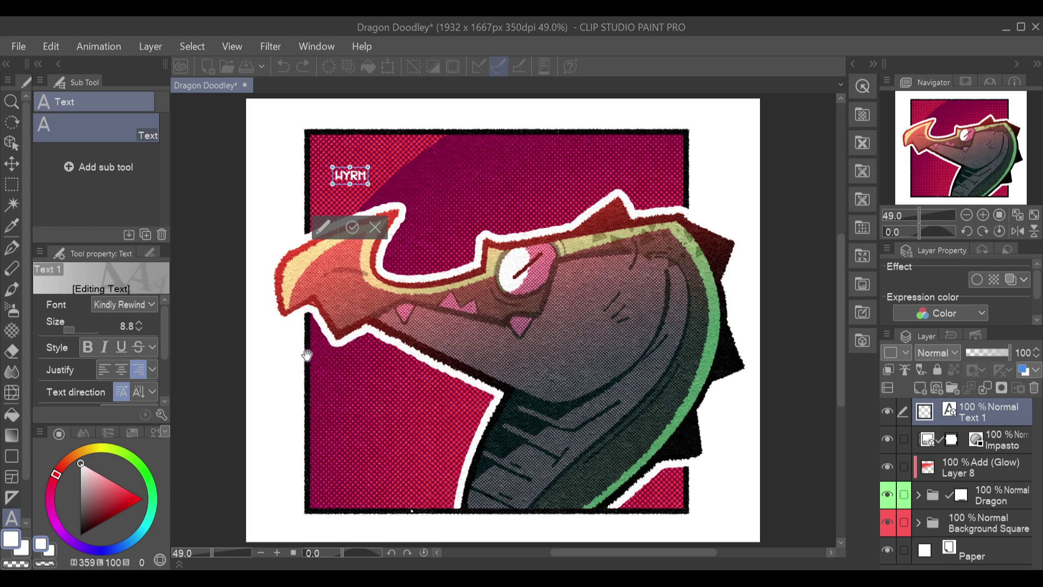
# - Repeat WYRM on five more lines below the first line of the text
pyautogui.press('Return')
pyautogui.write('WYRM')
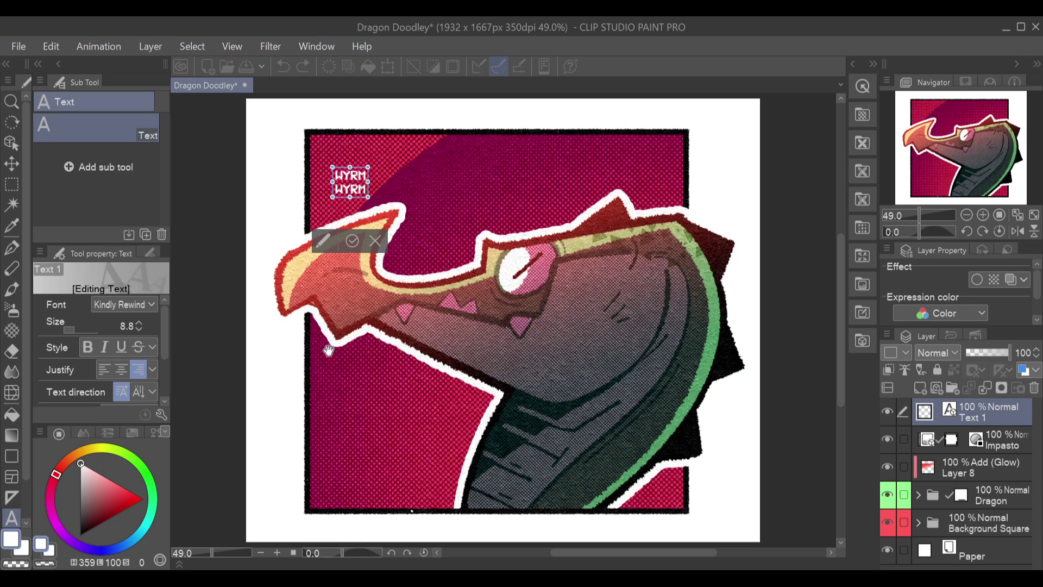
pyautogui.press('Return')
pyautogui.write('WYRM')
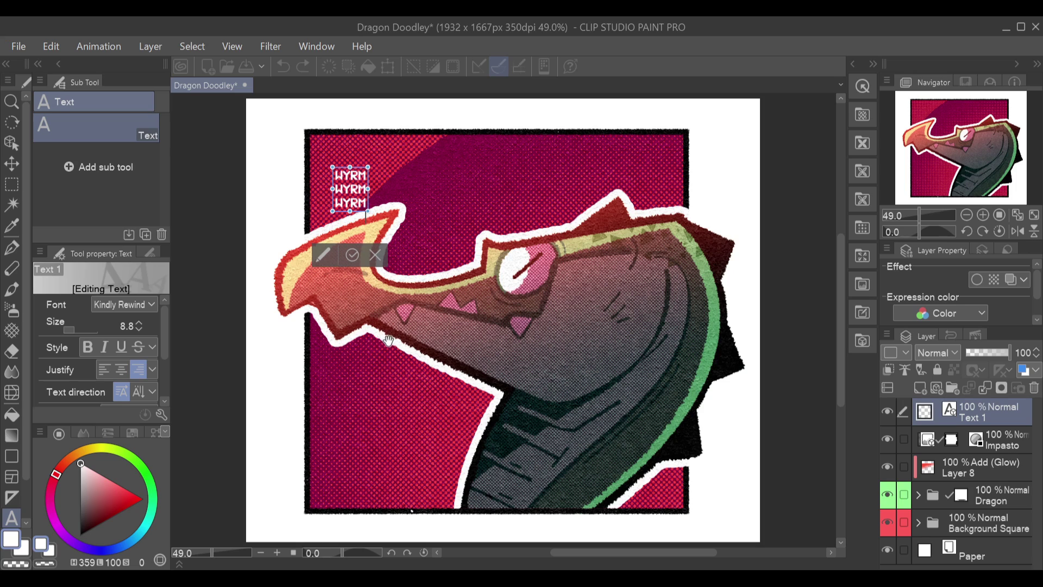
pyautogui.press('Return')
pyautogui.write('WYRM')
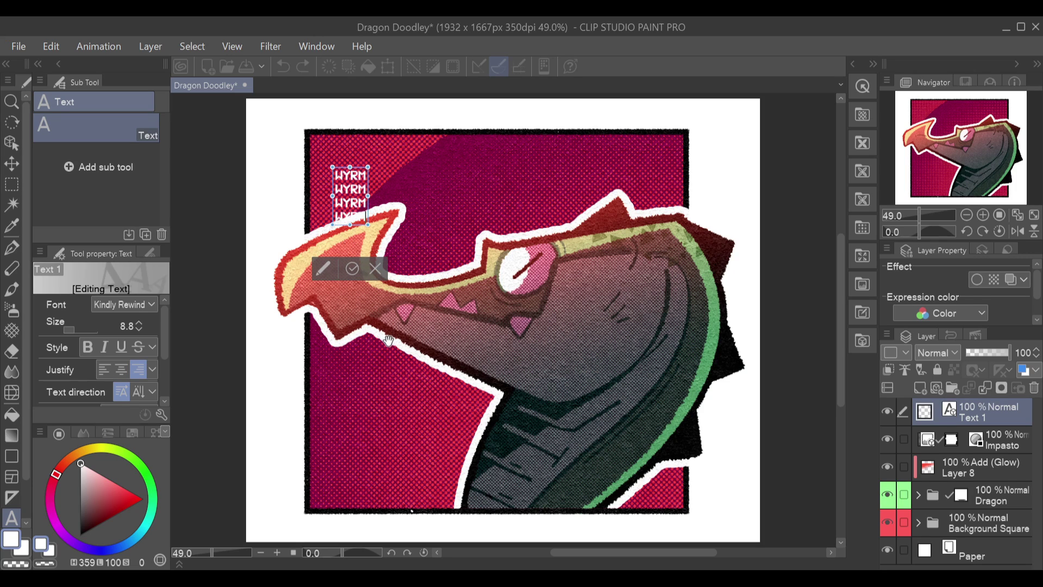
pyautogui.press('Return')
pyautogui.press('Return')
pyautogui.write('WYRM')
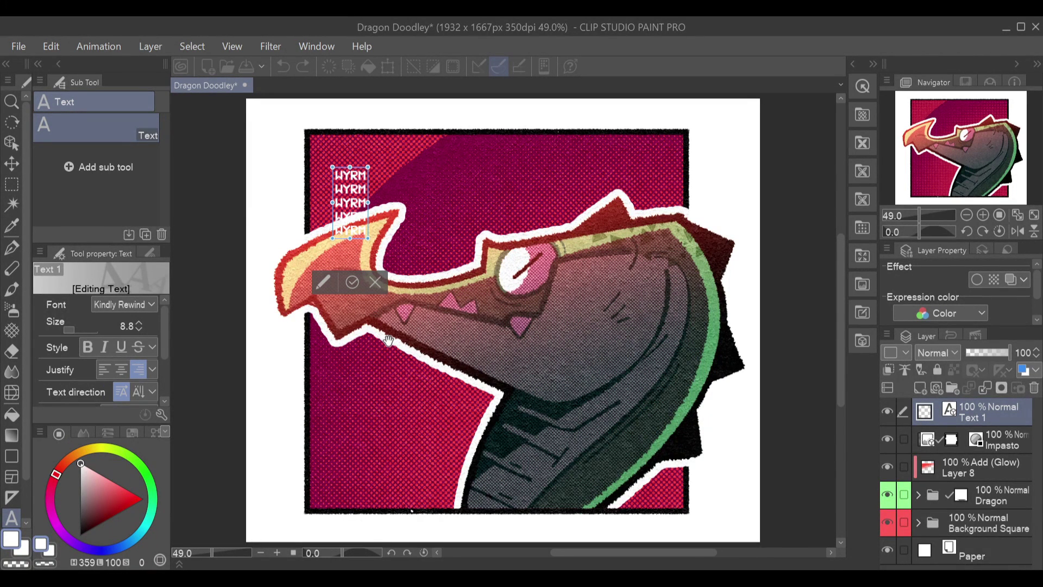
pyautogui.press('Return')
pyautogui.write('WYRM')
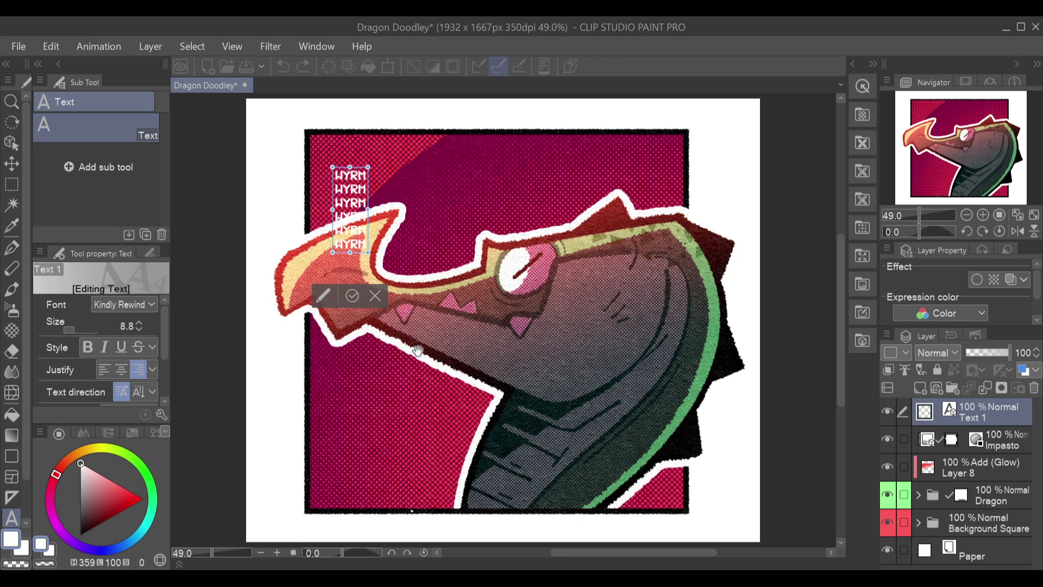
# - Enlarge the first WYRM line to size 43.1 and place the text block in the frame's upper-left corner
pyautogui.moveTo(341, 181); pyautogui.dragTo(350, 185)
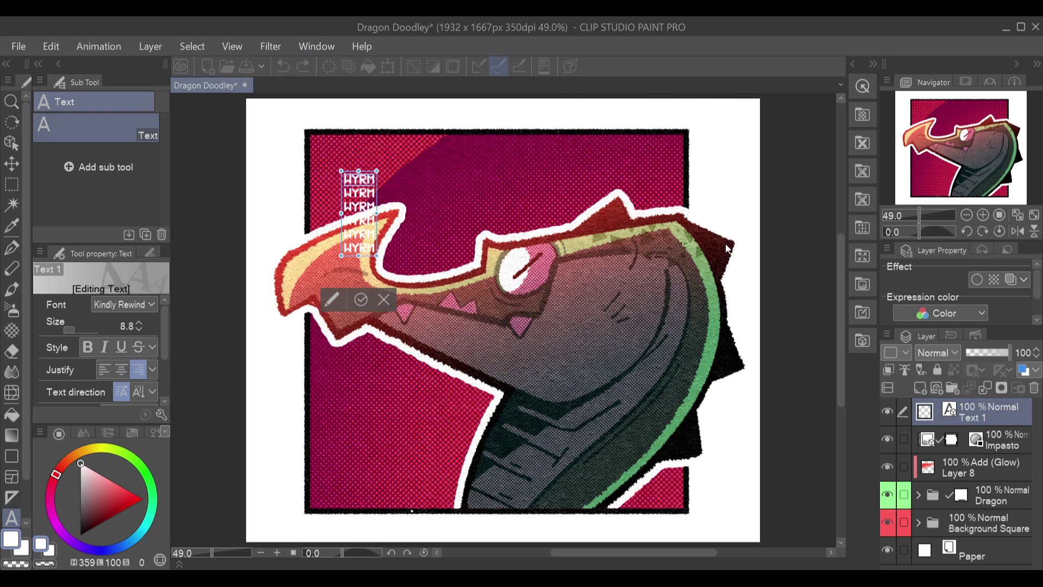
pyautogui.hotkey('ctrl', 'z')
pyautogui.hotkey('ctrl', 'z')
pyautogui.hotkey('ctrl', 'z')
pyautogui.hotkey('ctrl', 'z')
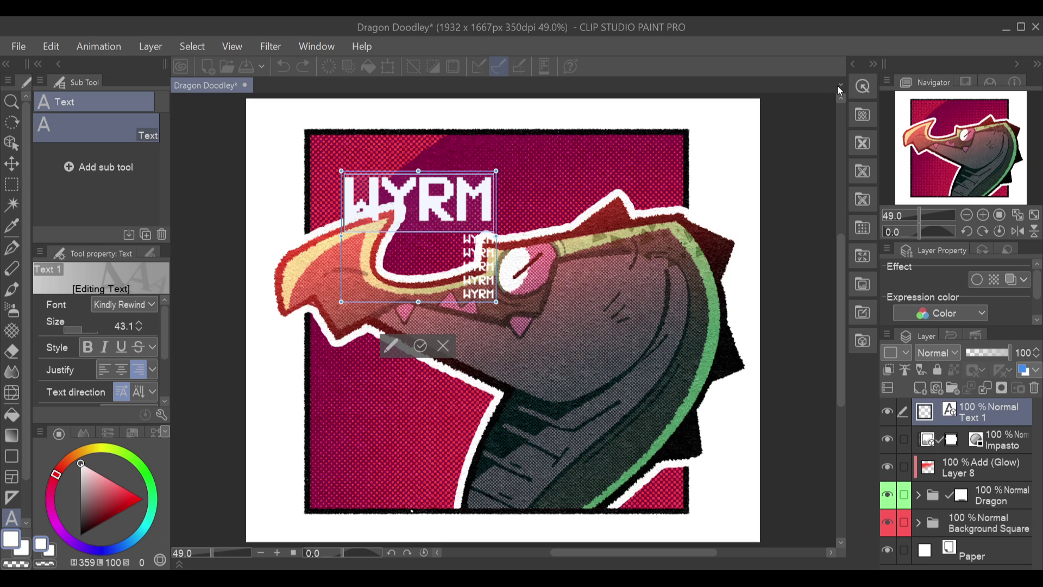
pyautogui.moveTo(474, 175); pyautogui.dragTo(444, 138)
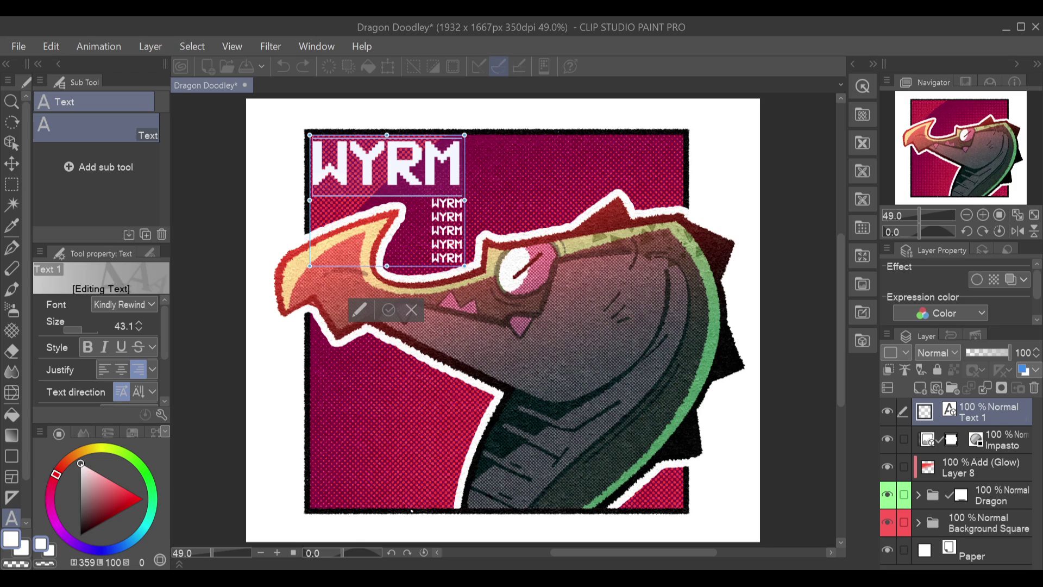
pyautogui.click(389, 310)
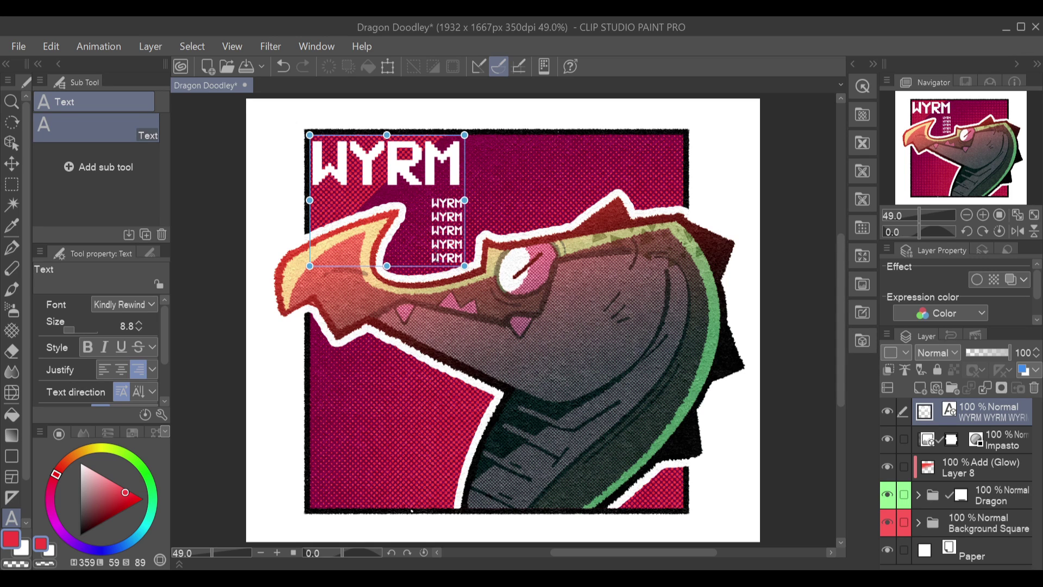
# - Move the WYRM text block to the frame's lower-left corner and shrink it slightly to fit beside the dragon's neck
pyautogui.moveTo(446, 140); pyautogui.dragTo(446, 384)
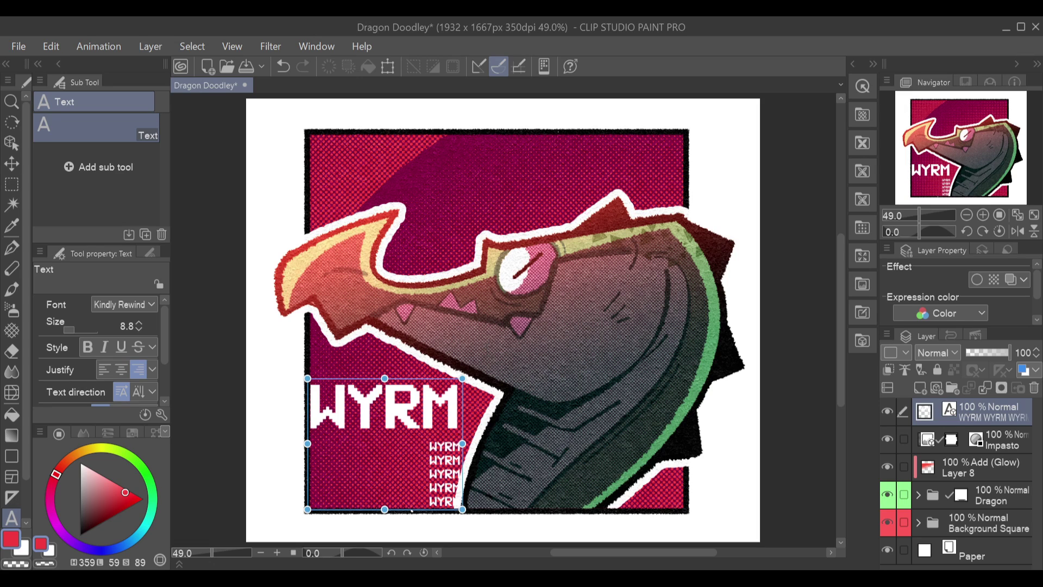
pyautogui.moveTo(462, 378); pyautogui.dragTo(454, 389)
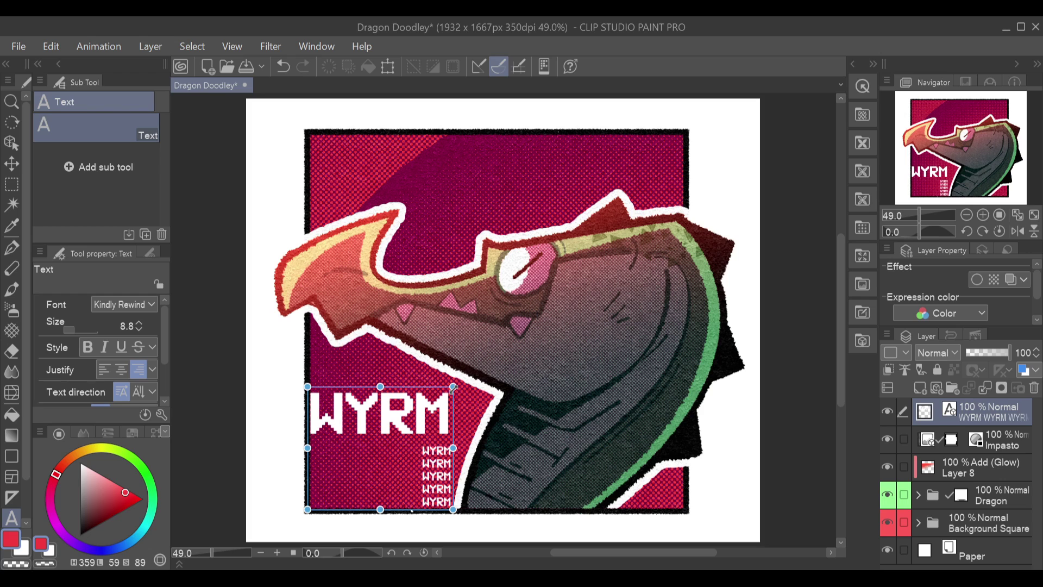
pyautogui.moveTo(453, 387); pyautogui.dragTo(453, 390)
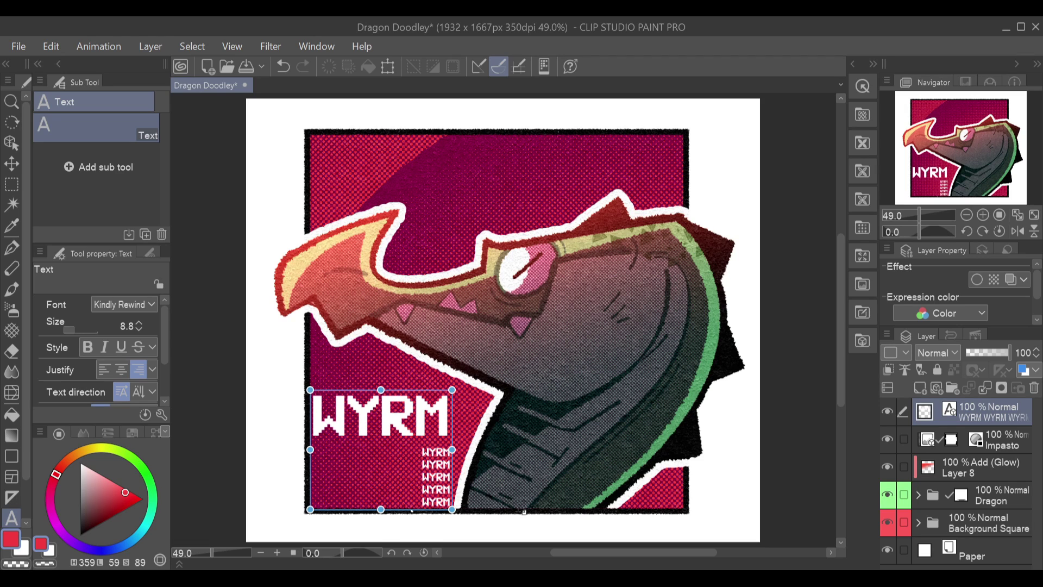
# - Place the text layer below the Impasto layer and give it Add (Glow) blending at 53% opacity
pyautogui.moveTo(988, 417)
pyautogui.mouseDown()
pyautogui.moveTo(986, 508)
pyautogui.moveTo(982, 432)
pyautogui.mouseUp()
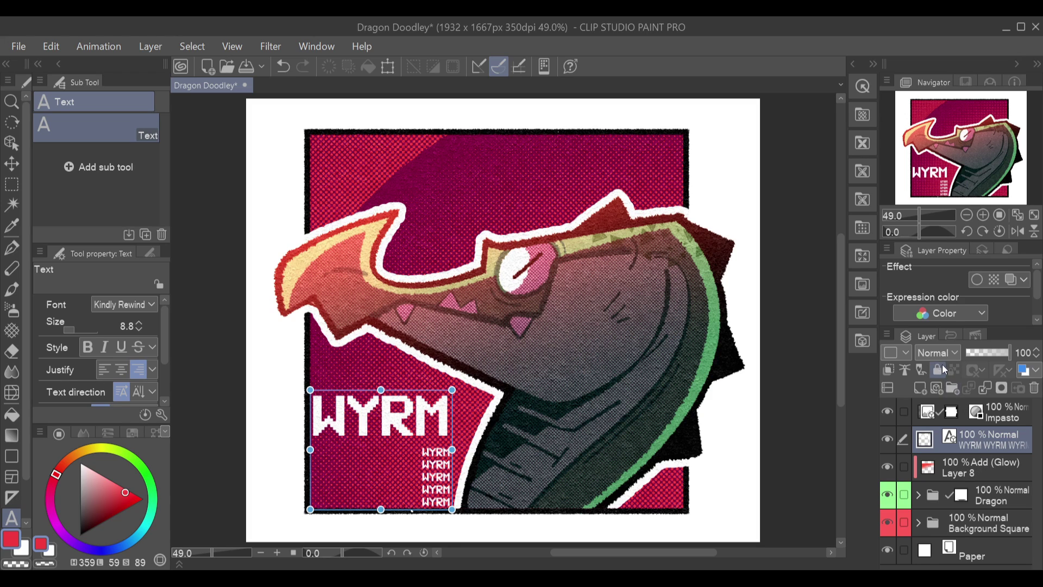
pyautogui.hotkey('ctrl', 'y')
pyautogui.moveTo(999, 354); pyautogui.dragTo(983, 357)
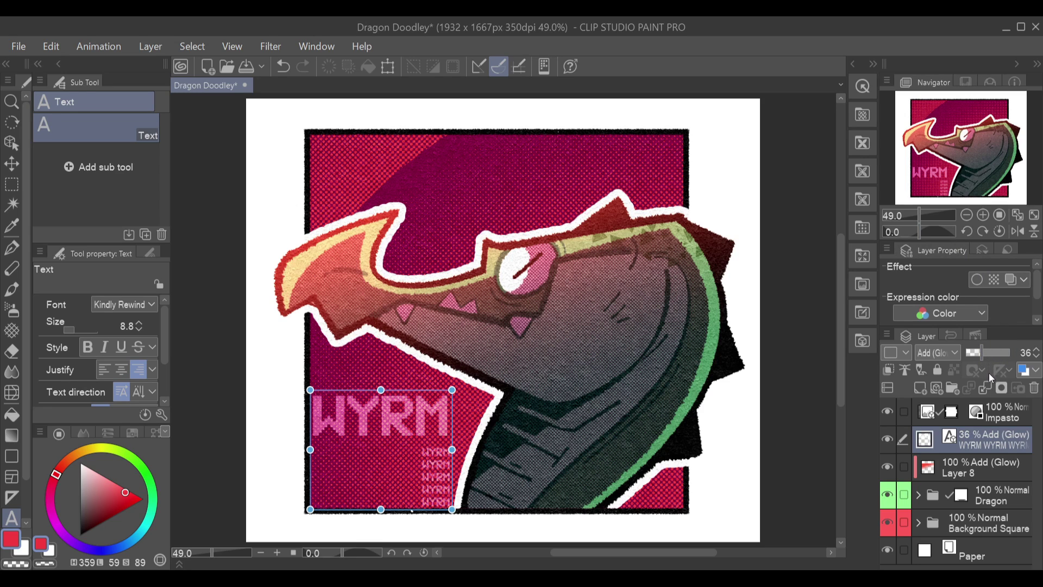
pyautogui.moveTo(984, 354); pyautogui.dragTo(990, 353)
# - Set the smaller WYRM lines to size 17.0 and left-justify the entire text
pyautogui.moveTo(424, 451); pyautogui.dragTo(481, 495)
pyautogui.click(450, 442)
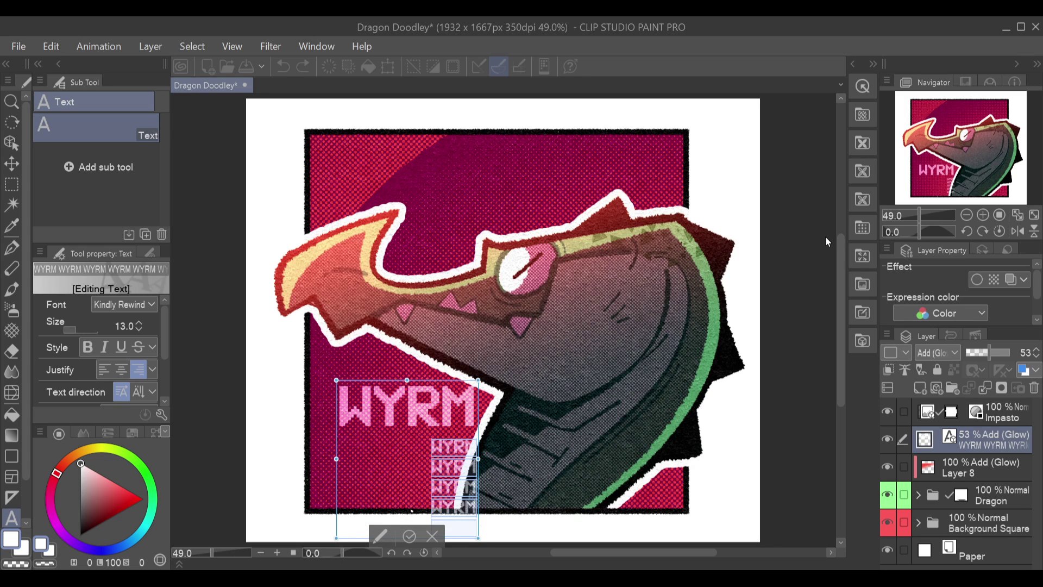
pyautogui.press(']')
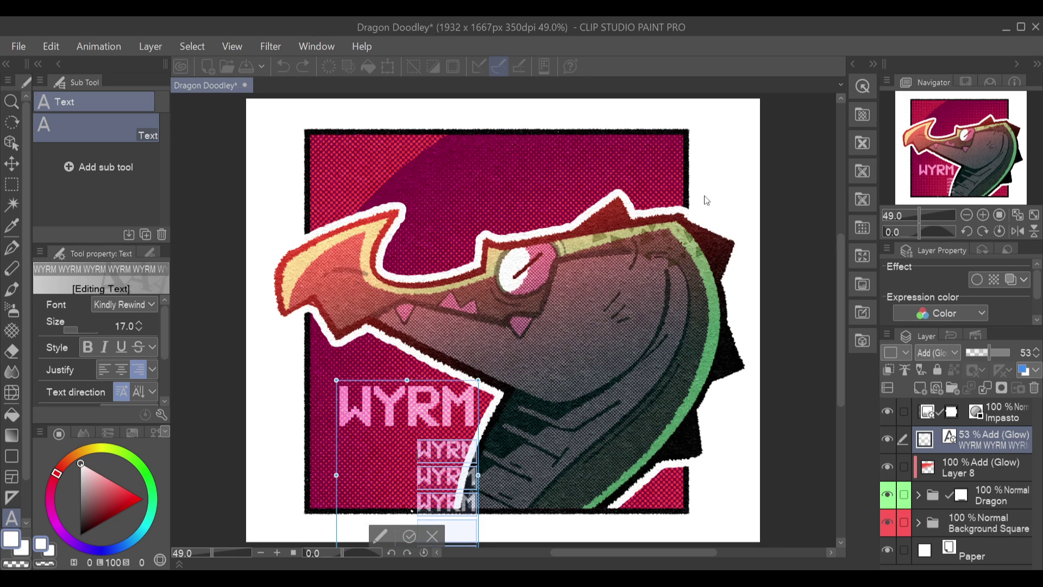
pyautogui.hotkey('ctrl', 'l')
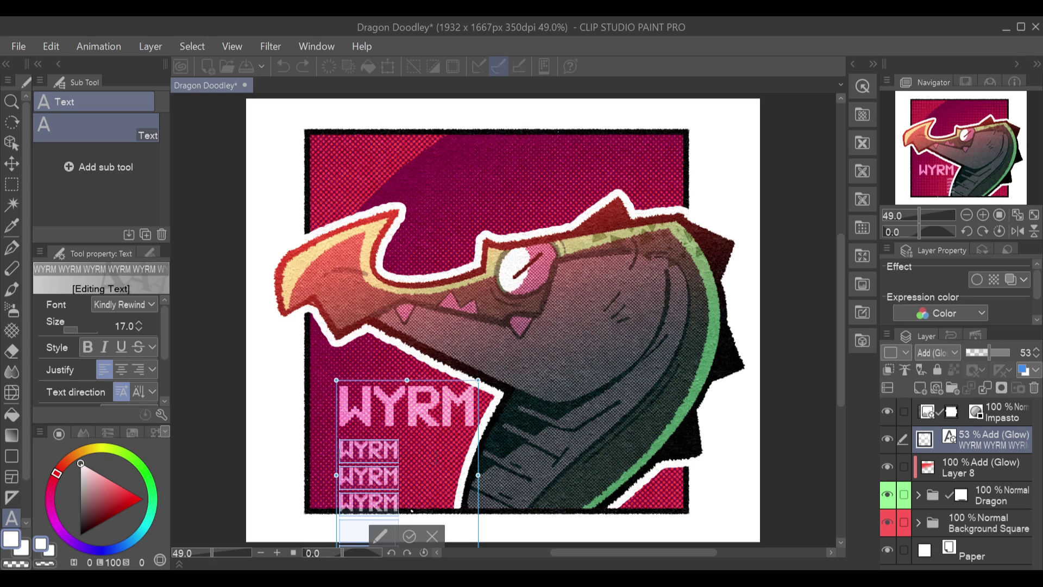
pyautogui.hotkey('ctrl', 'a')
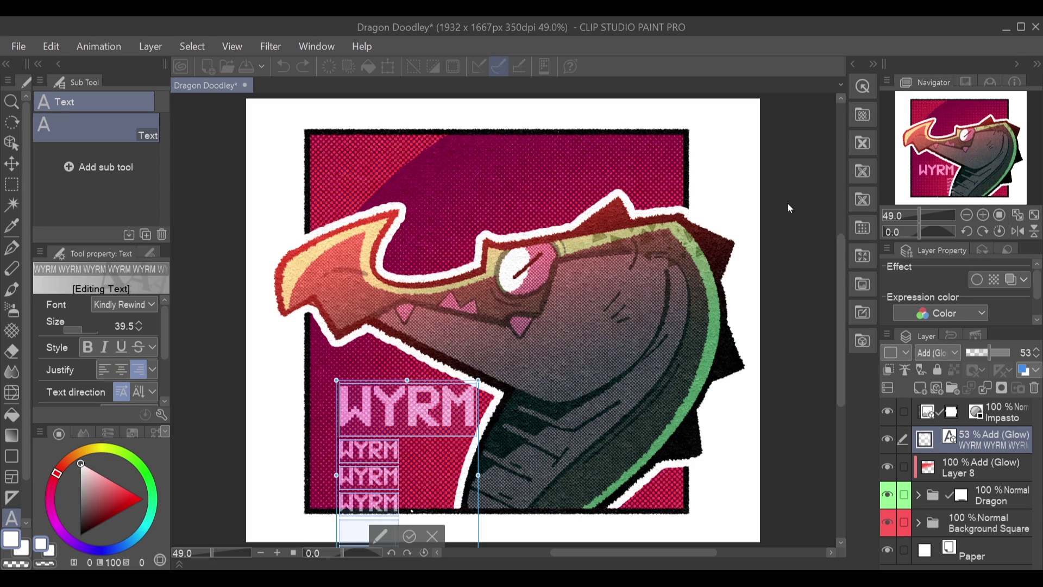
pyautogui.hotkey('ctrl', 'l')
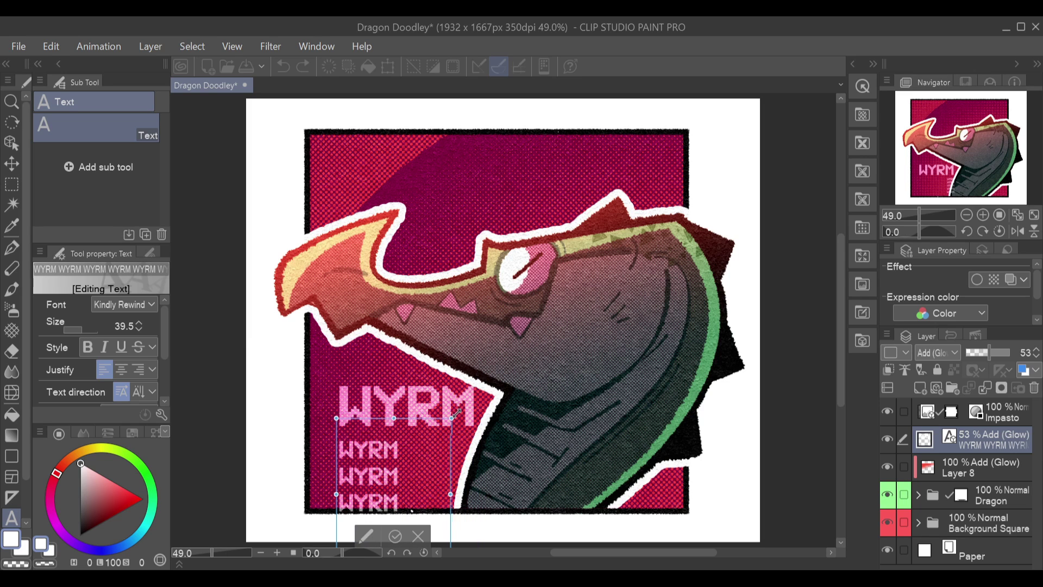
# - Fit the scaled-down WYRM text into the frame's upper-left corner and move its layer below the Dragon folder
pyautogui.moveTo(430, 419); pyautogui.dragTo(408, 131)
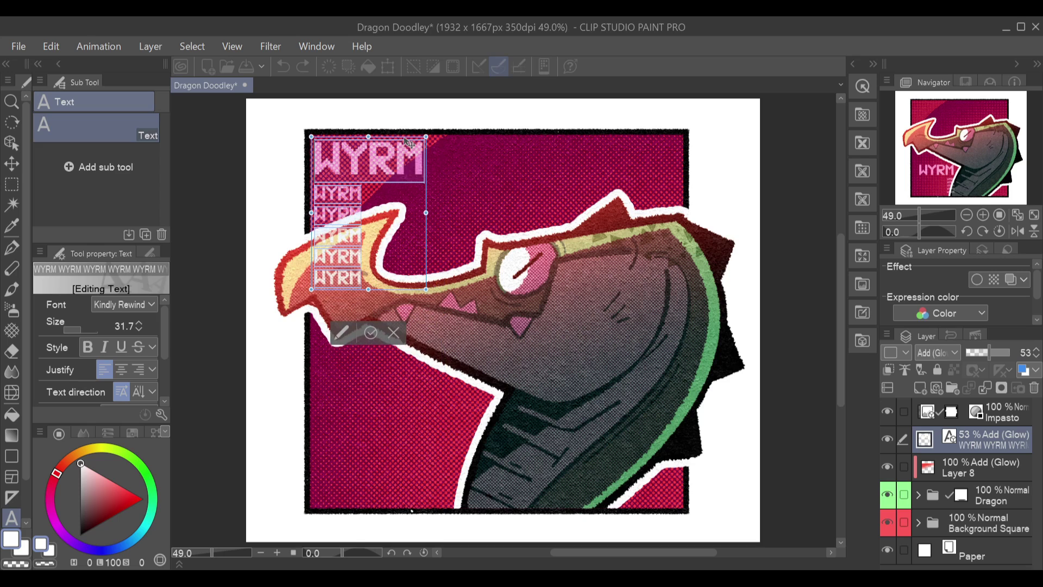
pyautogui.click(984, 443)
pyautogui.moveTo(994, 445); pyautogui.dragTo(982, 501)
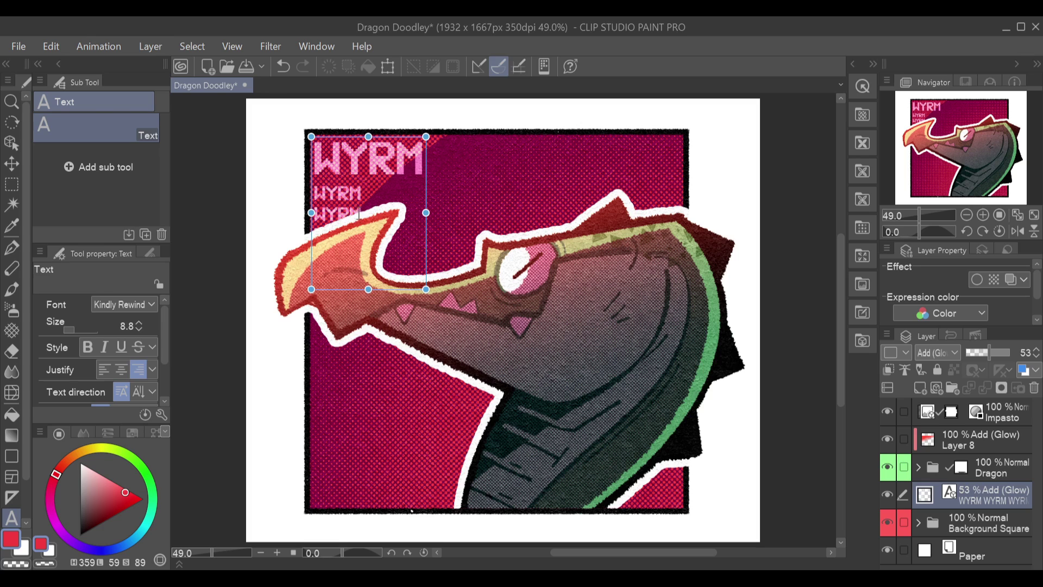
# - Hide the Dragon folder to expose the full WYRM text on the background
pyautogui.click(358, 216)
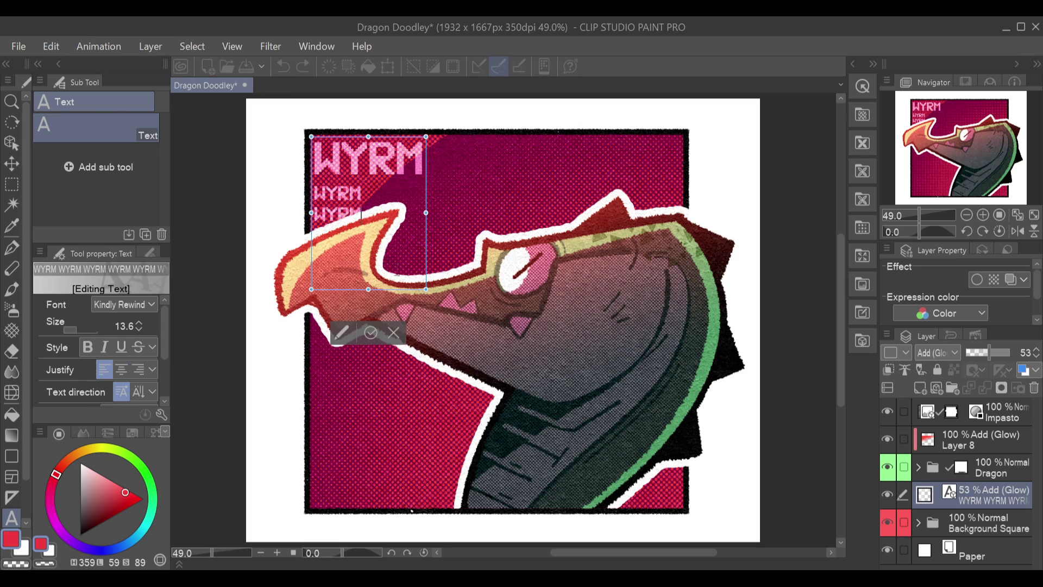
pyautogui.click(887, 470)
pyautogui.click(888, 467)
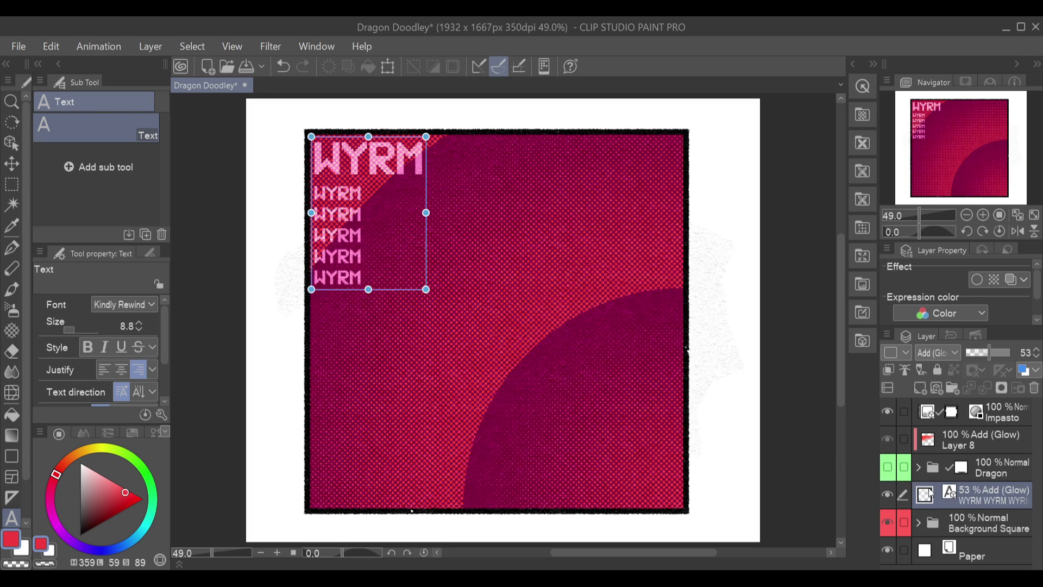
# - Extend the text with eleven more small WYRM lines so the column reaches the frame's lower edge
pyautogui.click(370, 270)
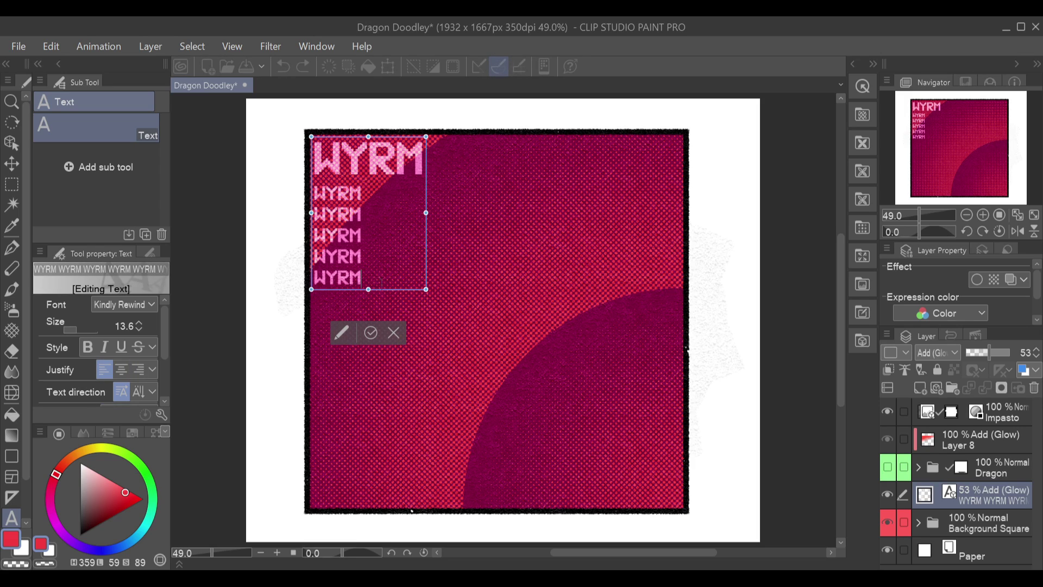
pyautogui.press('Return')
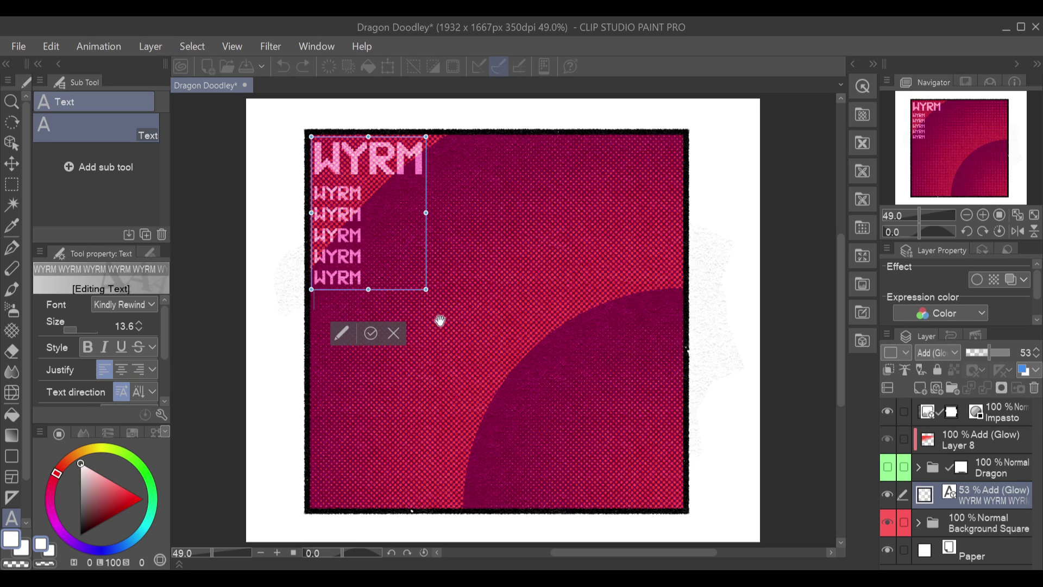
pyautogui.write('WU')
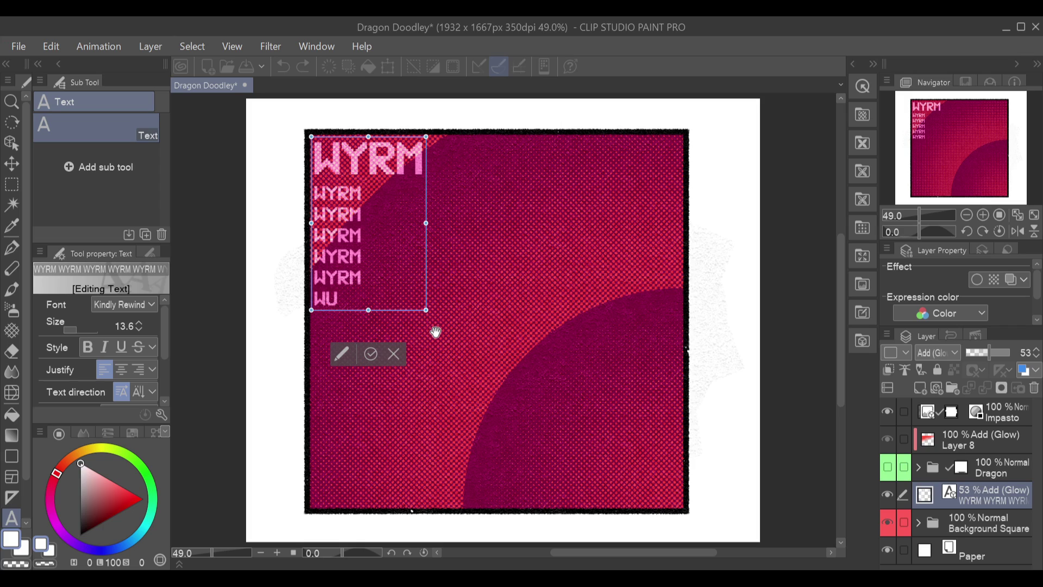
pyautogui.press('BackSpace')
pyautogui.write('YRM')
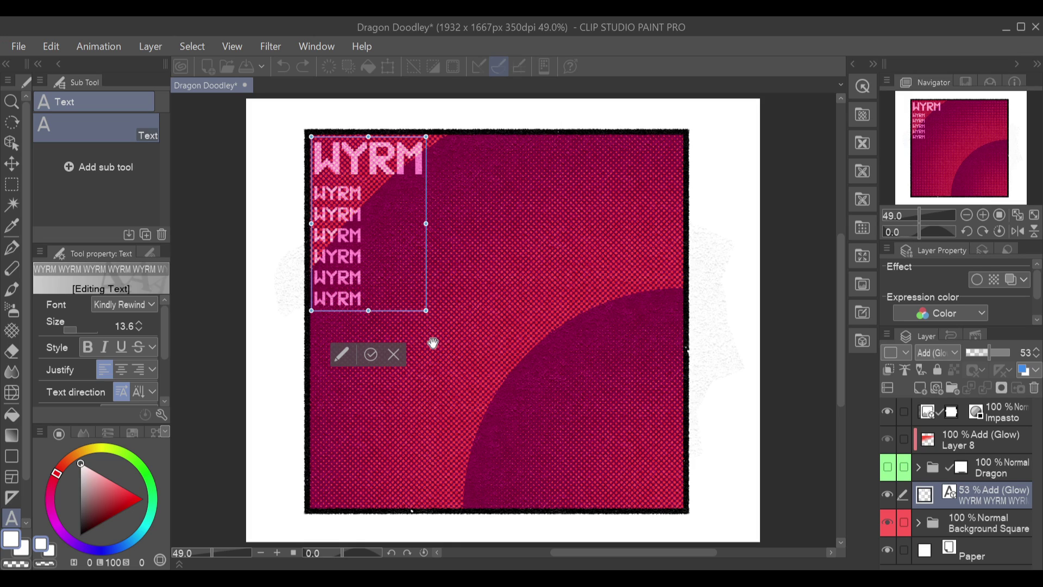
pyautogui.press('Return')
pyautogui.write('WYRM')
pyautogui.press('Return')
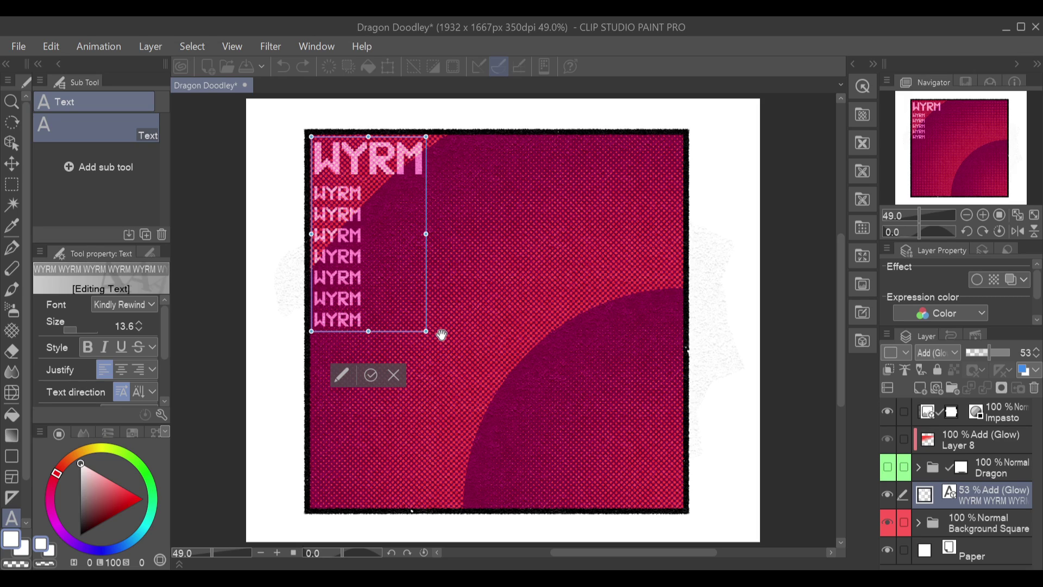
pyautogui.write('WYRM')
pyautogui.press('Return')
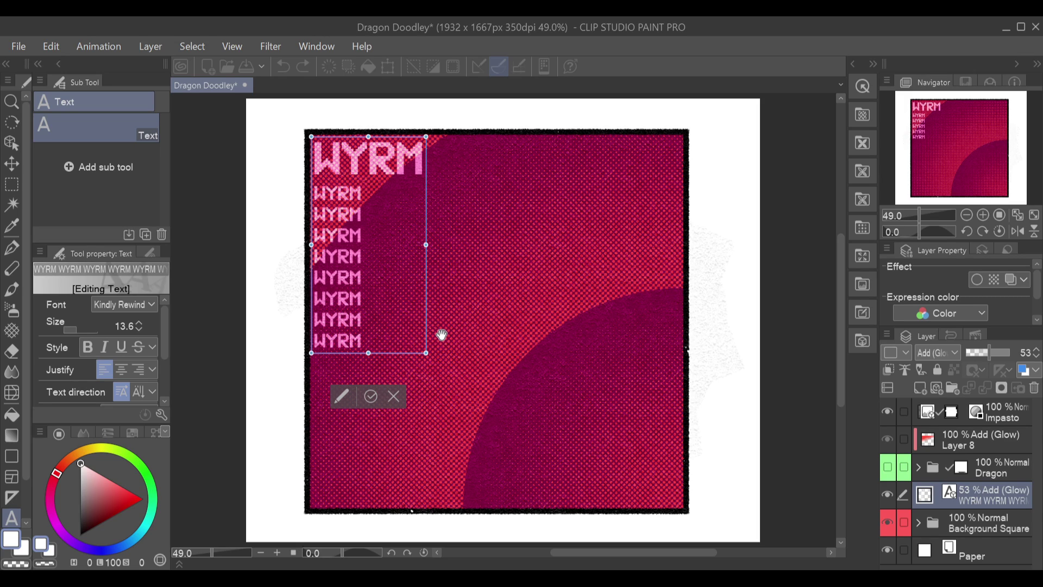
pyautogui.write('WYRM ')
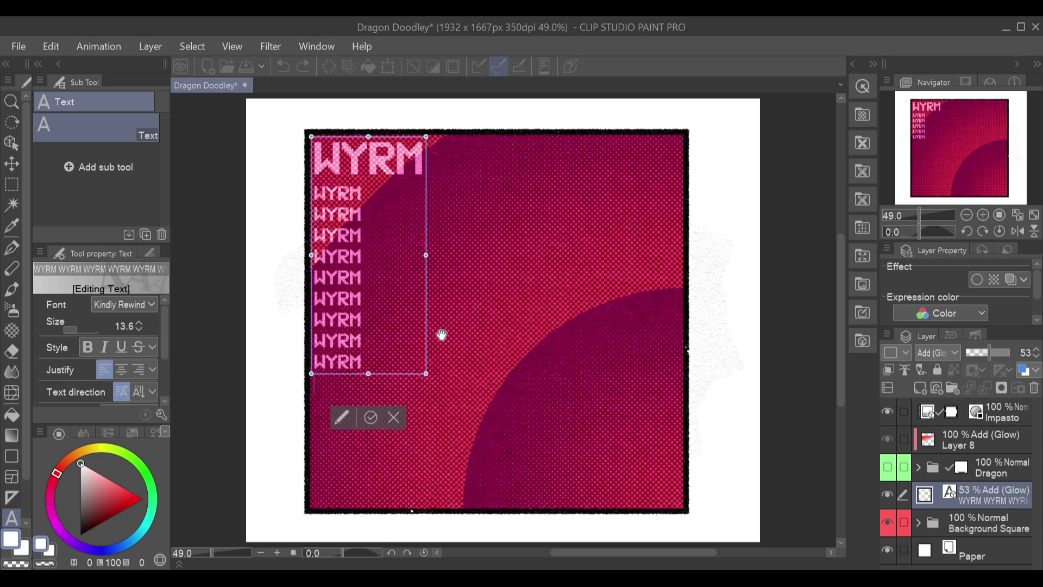
pyautogui.write('WYRM')
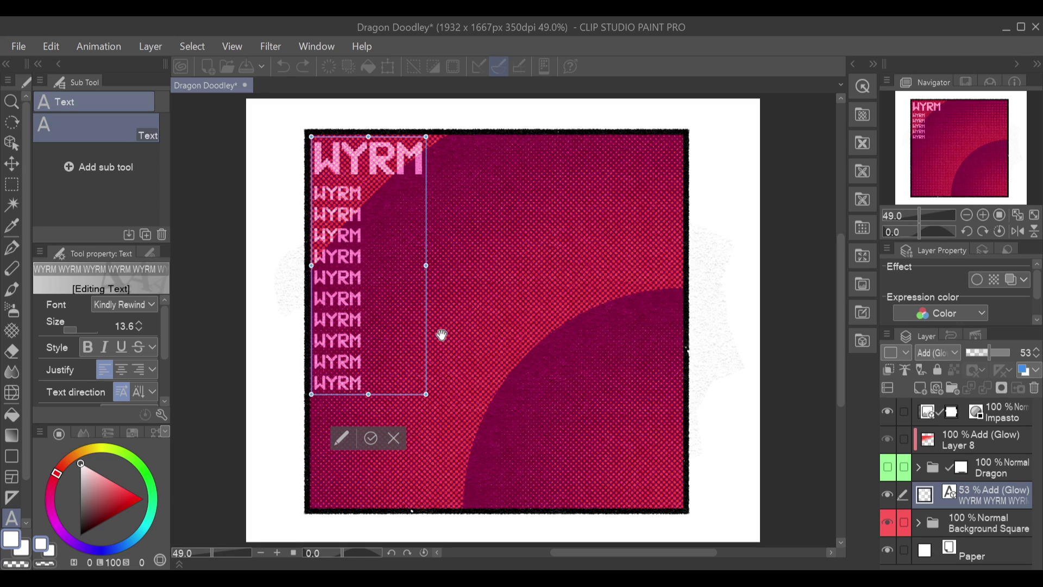
pyautogui.press('Return')
pyautogui.write('WYRM')
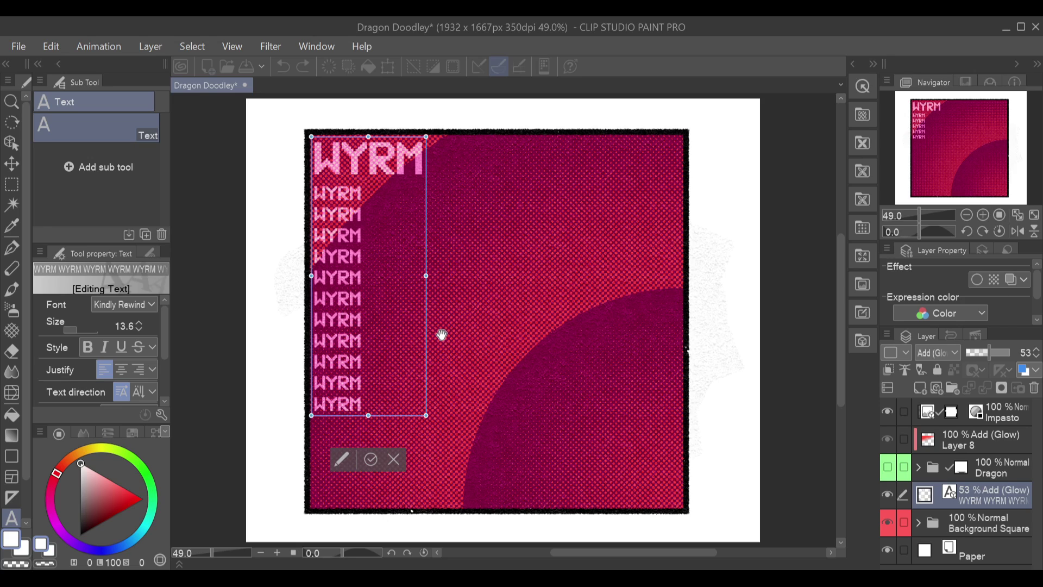
pyautogui.press('Return')
pyautogui.write('WYRM')
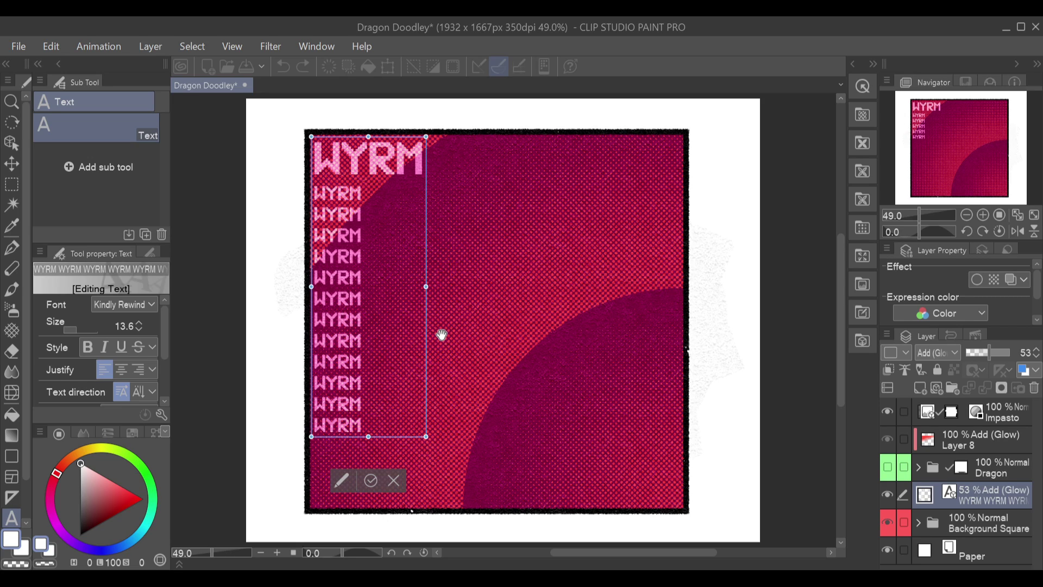
pyautogui.press('Return')
pyautogui.write('WYRM')
pyautogui.press('Return')
pyautogui.write('WYRM')
pyautogui.press('Return')
pyautogui.write('WYRM')
pyautogui.press('Return')
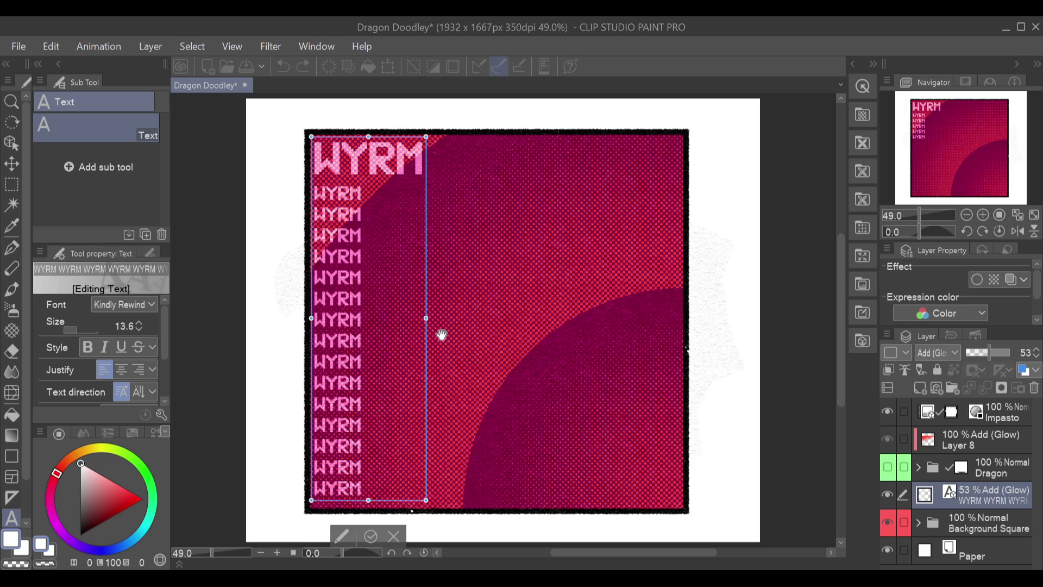
pyautogui.write('WYRM')
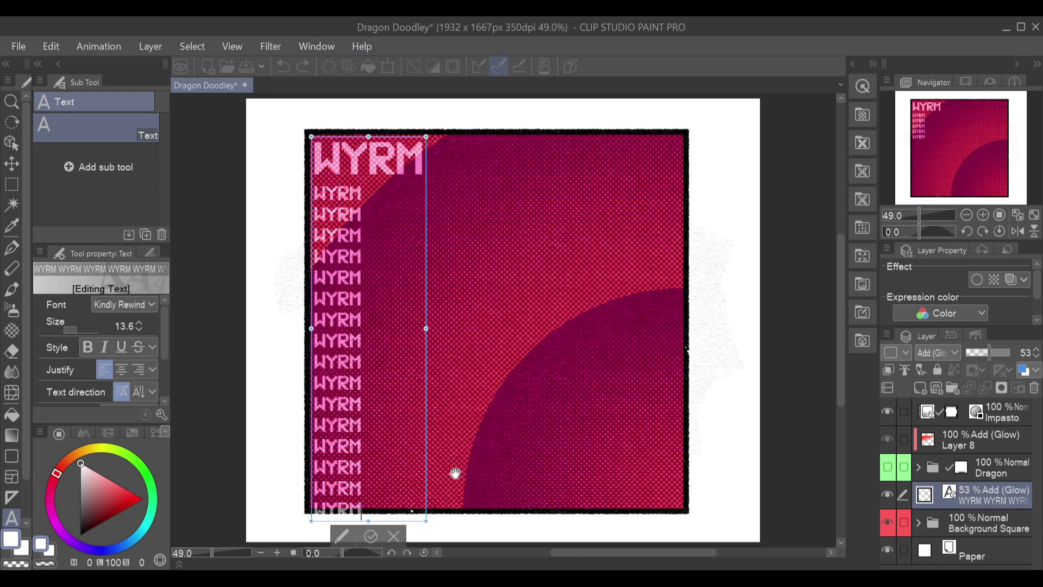
# - Clip the WYRM text layer to the layer below and place it in the Background Square folder, directly beneath the Border layer
pyautogui.click(892, 375)
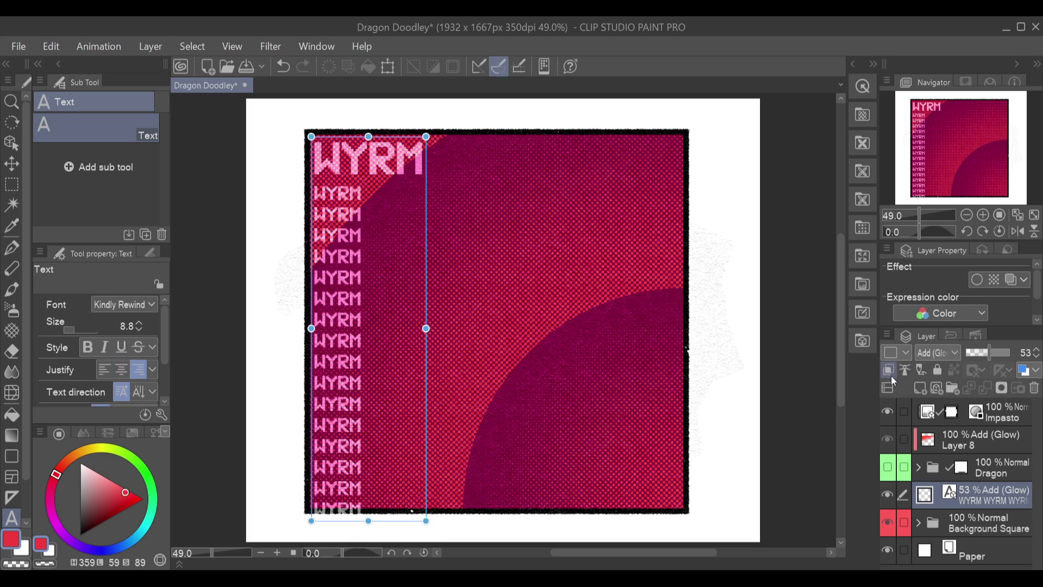
pyautogui.click(890, 371)
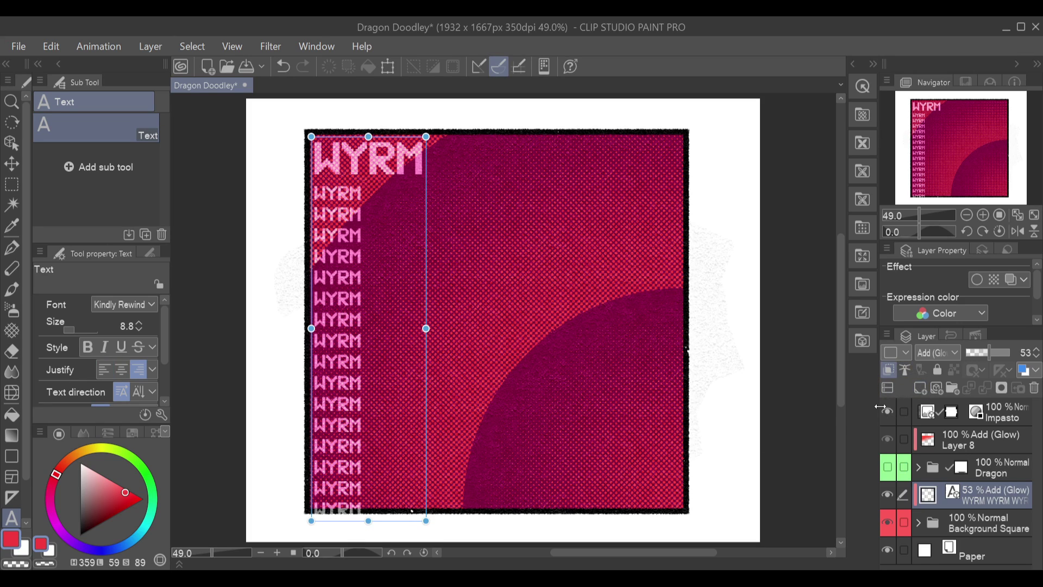
pyautogui.click(918, 524)
pyautogui.moveTo(989, 500); pyautogui.dragTo(984, 533)
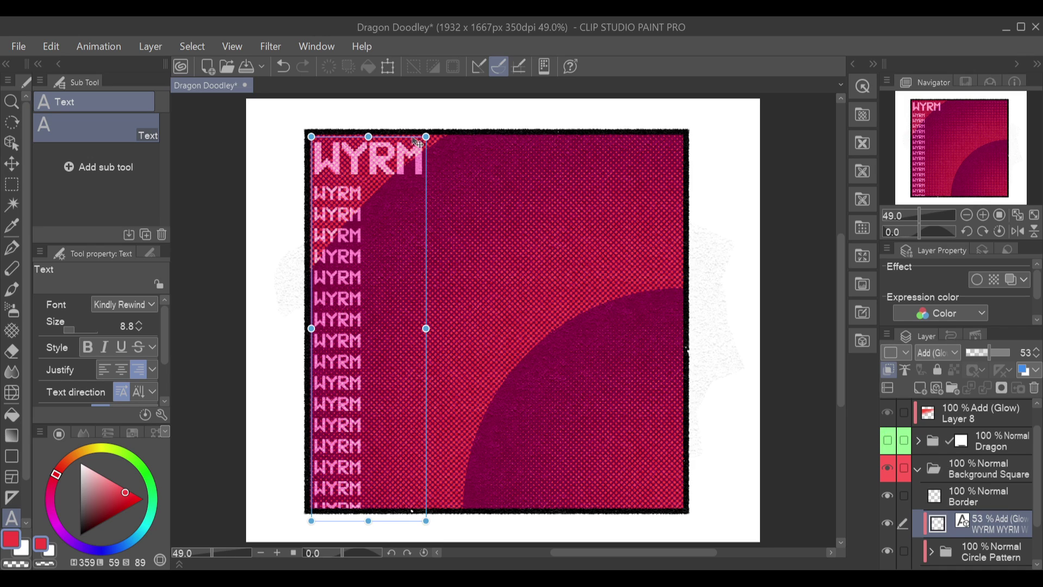
# - Nudge the WYRM text slightly up and left within the frame and show the Dragon folder again
pyautogui.moveTo(410, 141); pyautogui.dragTo(409, 136)
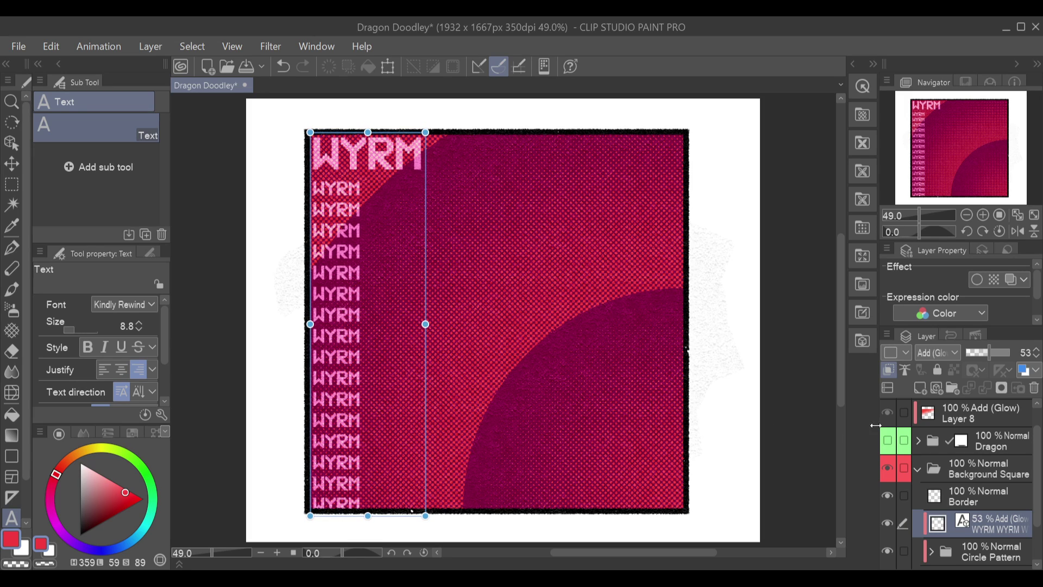
pyautogui.click(965, 499)
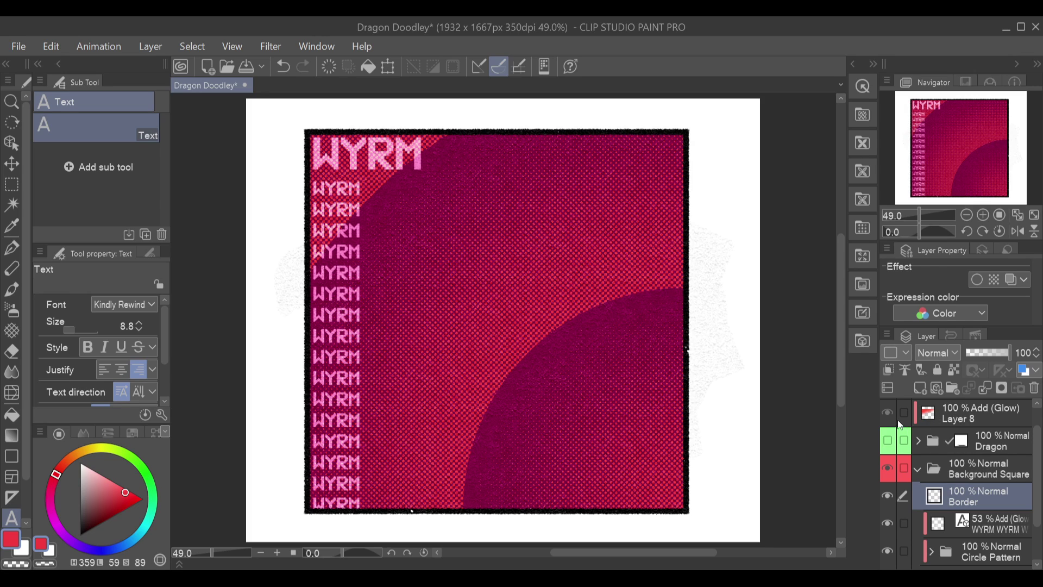
pyautogui.click(918, 471)
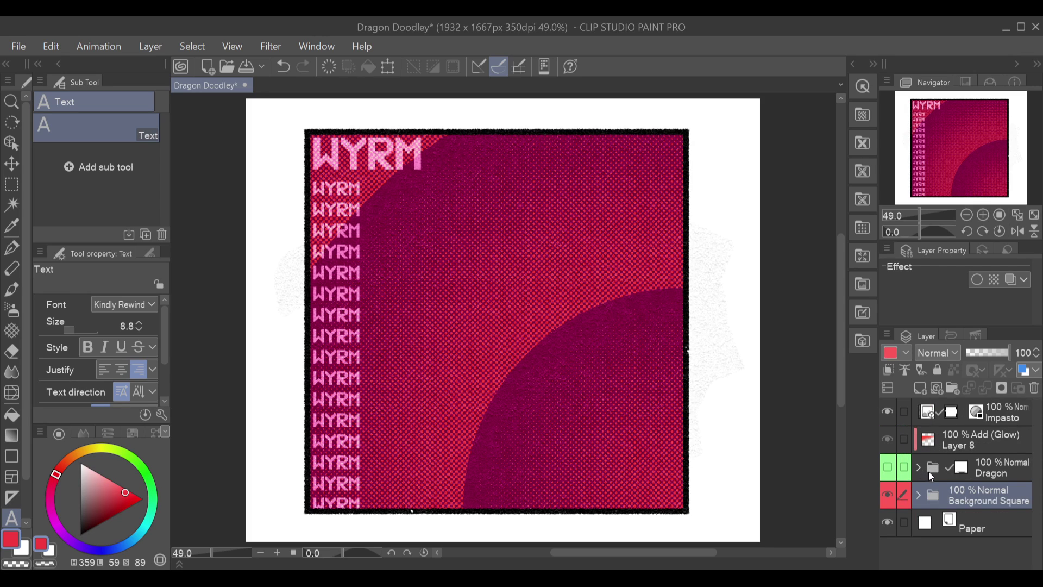
pyautogui.click(892, 467)
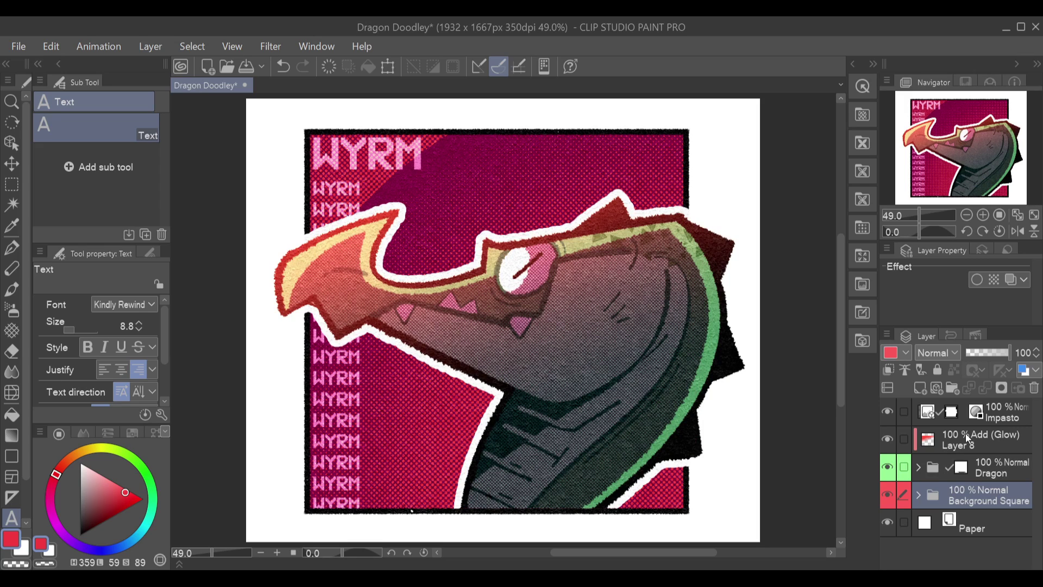
# - Enlarge the whole WYRM text so its heading line is size 54.8 and align it with the frame's upper-left corner
pyautogui.click(382, 157)
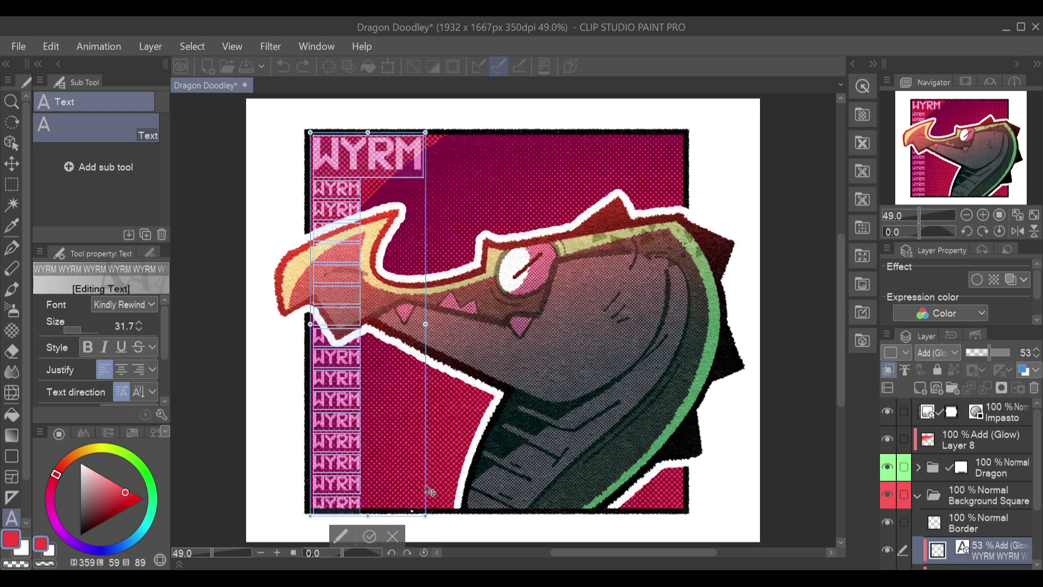
pyautogui.press('x')
pyautogui.moveTo(448, 522); pyautogui.dragTo(464, 549)
pyautogui.moveTo(440, 132); pyautogui.dragTo(459, 127)
pyautogui.moveTo(513, 110); pyautogui.dragTo(600, 96)
pyautogui.hotkey('ctrl', 'a')
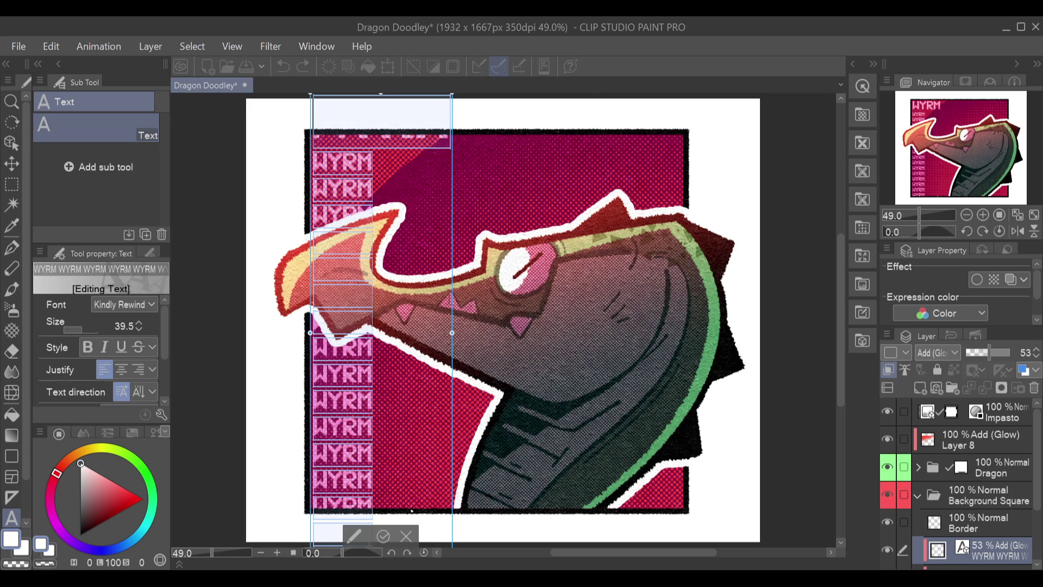
pyautogui.moveTo(452, 333); pyautogui.dragTo(512, 332)
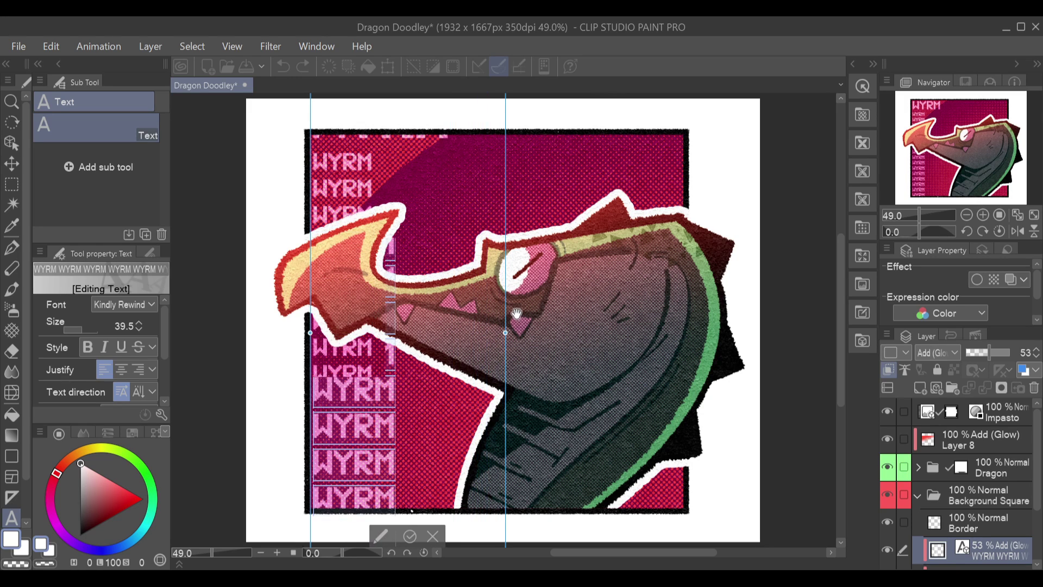
pyautogui.moveTo(510, 173); pyautogui.dragTo(509, 305)
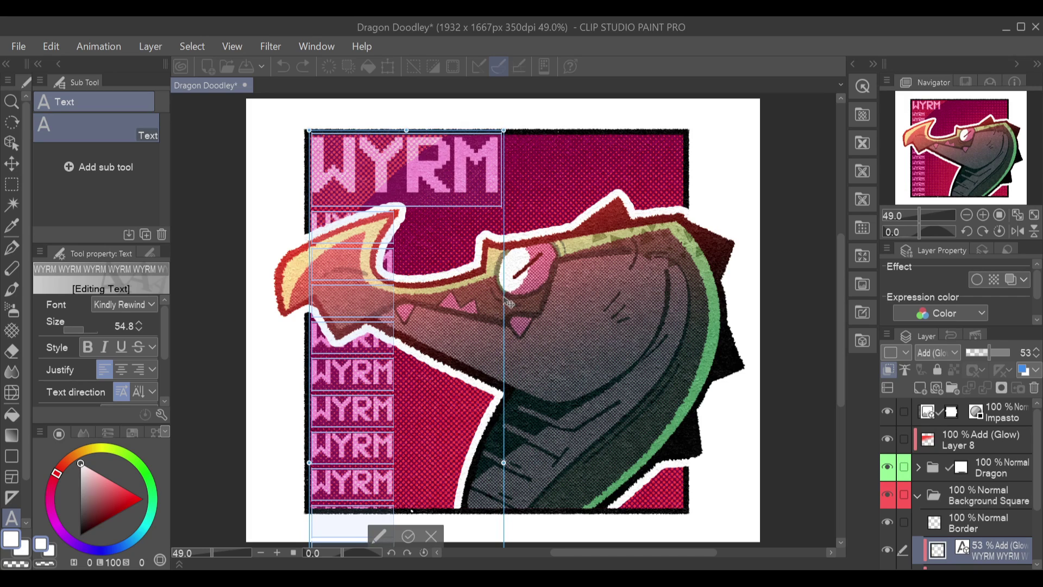
pyautogui.click(408, 536)
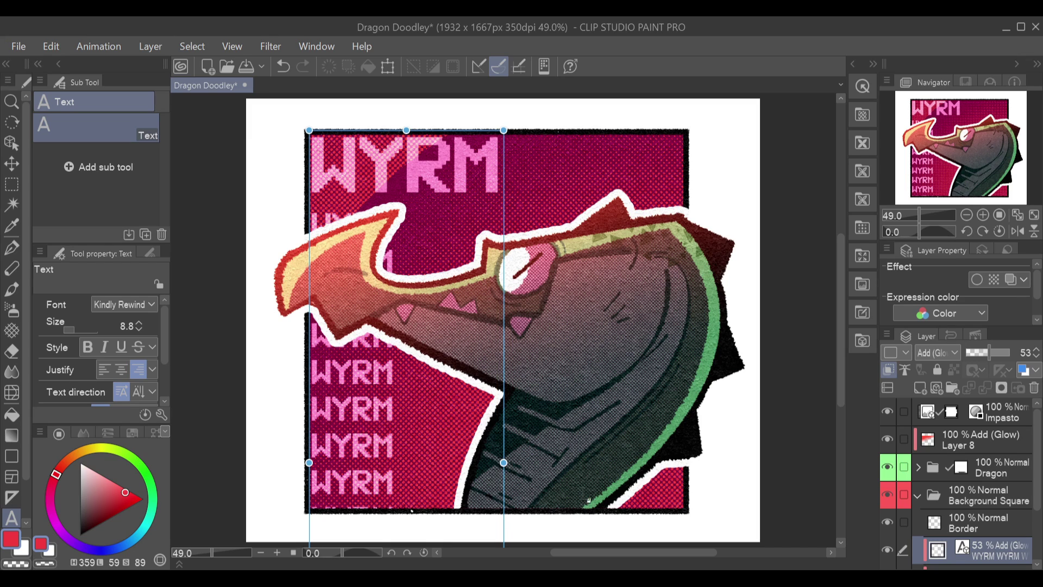
# - Try Multiply blending at 100% opacity on the WYRM text layer
pyautogui.click(937, 353)
pyautogui.click(957, 79)
pyautogui.moveTo(992, 352); pyautogui.dragTo(1021, 356)
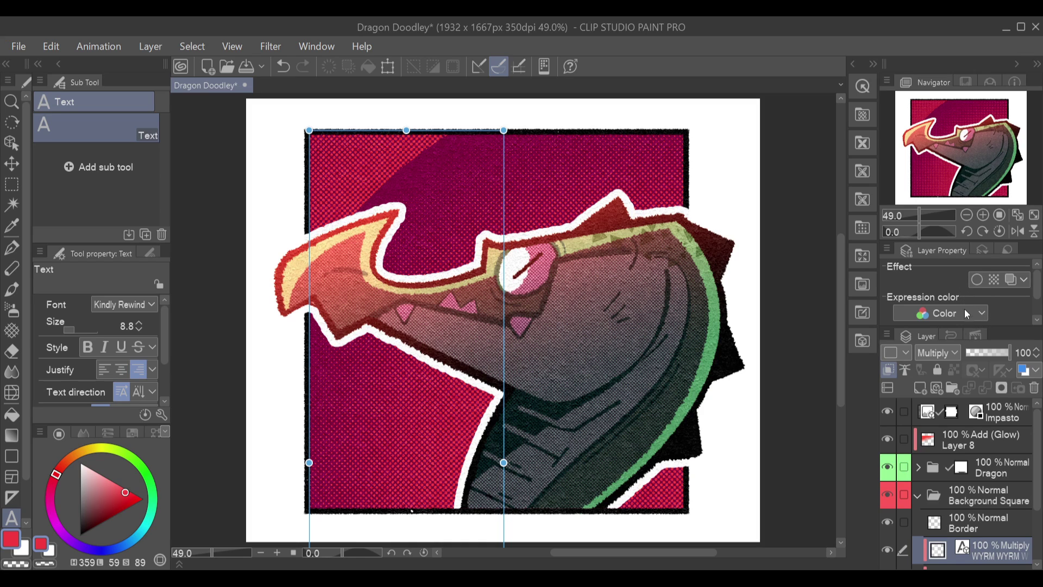
# - Cycle the text layer's blending mode back to Add (Glow) and set its opacity to 67%
pyautogui.press('Down')
pyautogui.press('Down')
pyautogui.press('Down')
pyautogui.press('Down')
pyautogui.press('Down')
pyautogui.press('Down')
pyautogui.press('Down')
pyautogui.press('Down')
pyautogui.press('Down')
pyautogui.press('Down')
pyautogui.moveTo(999, 352); pyautogui.dragTo(995, 353)
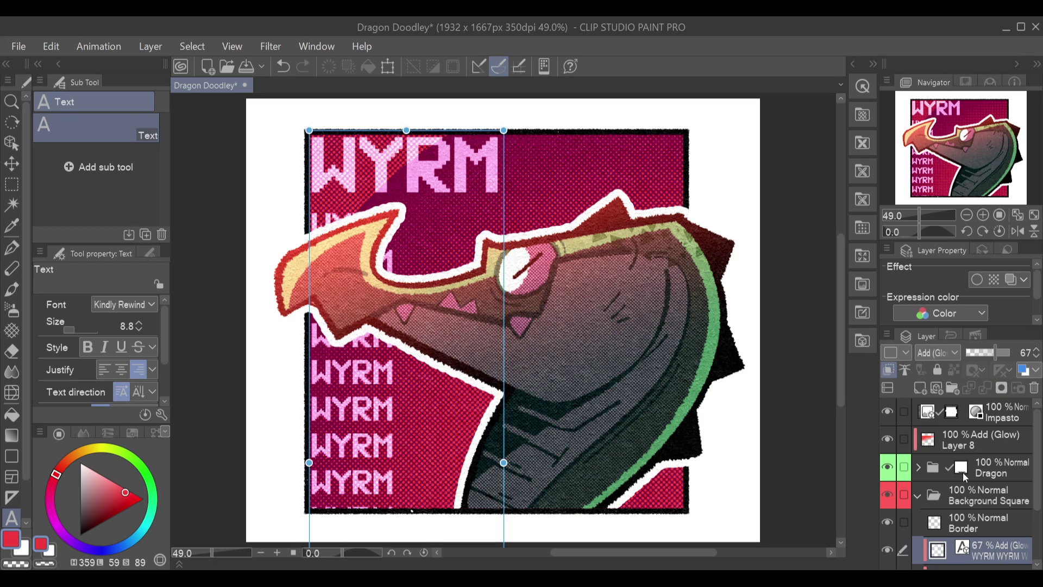
# - Duplicate the WYRM text layer, then offset the copy slightly down and right and narrow it a little
pyautogui.scroll(-1, 972, 474)
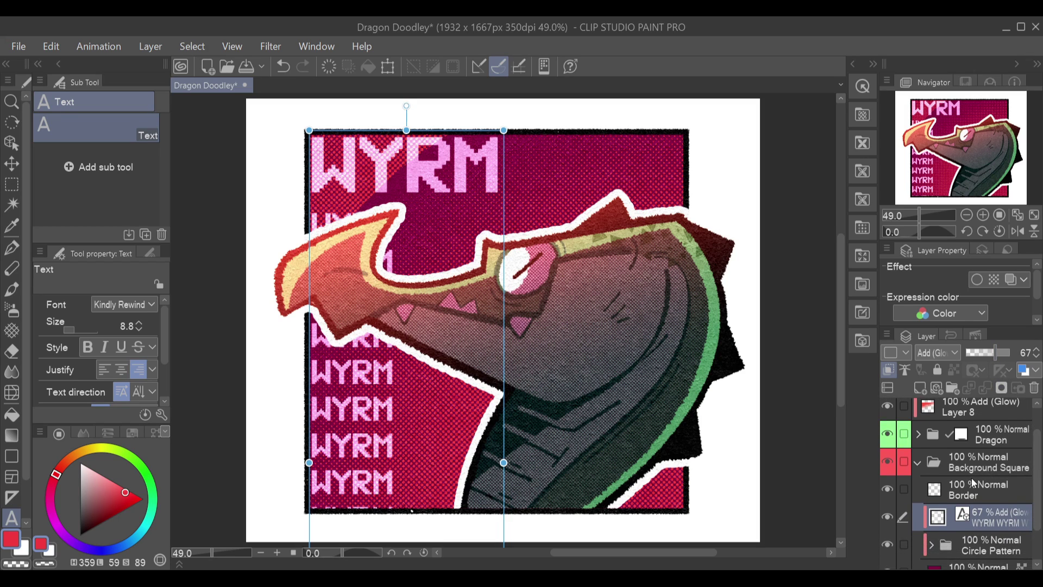
pyautogui.hotkey('ctrl', 'z')
pyautogui.hotkey('ctrl', 'c')
pyautogui.hotkey('ctrl', 'v')
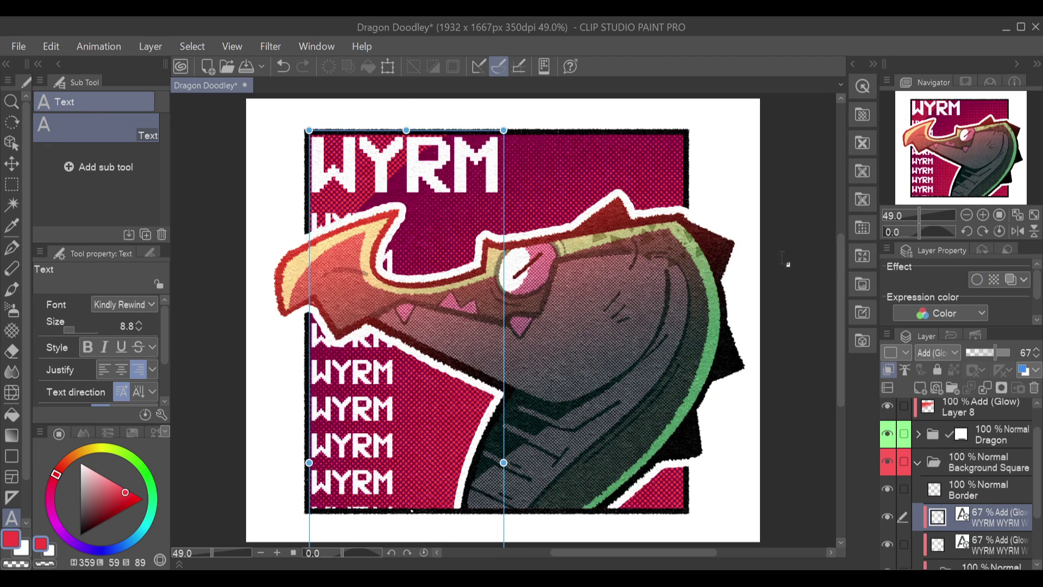
pyautogui.hotkey('ctrl', 't')
pyautogui.moveTo(479, 201)
pyautogui.mouseDown()
pyautogui.moveTo(549, 198)
pyautogui.moveTo(476, 186)
pyautogui.moveTo(484, 218)
pyautogui.mouseUp()
pyautogui.moveTo(523, 164); pyautogui.dragTo(471, 176)
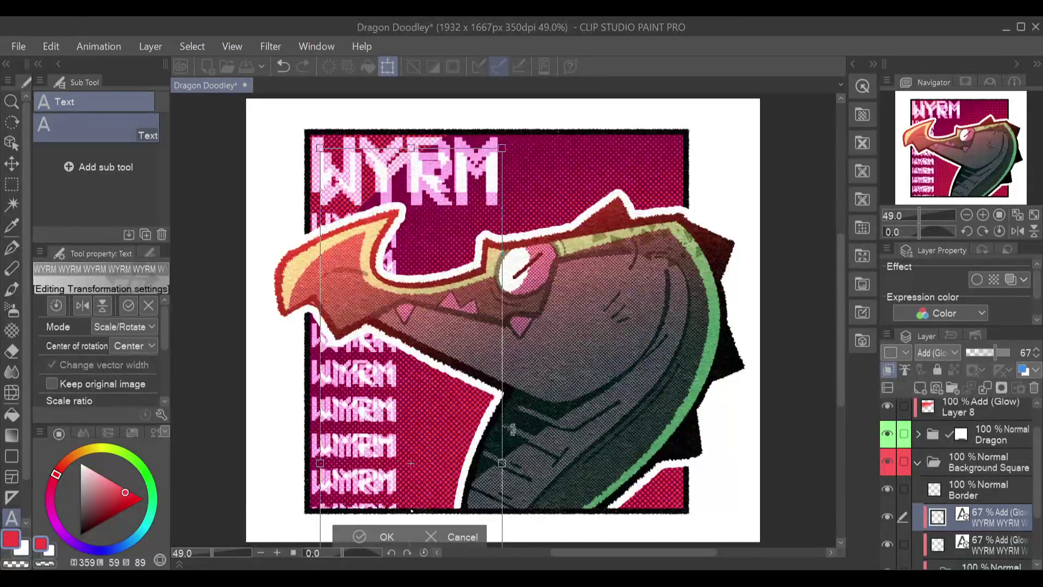
pyautogui.click(369, 537)
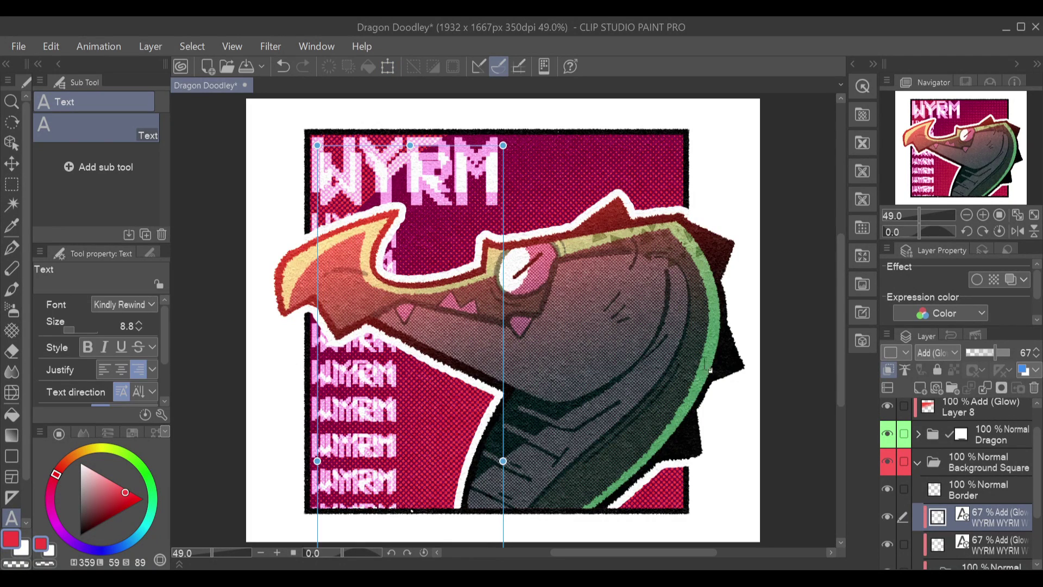
# - Set the copied text layer's opacity to 30% and move it below the original text layer
pyautogui.moveTo(984, 345); pyautogui.dragTo(980, 355)
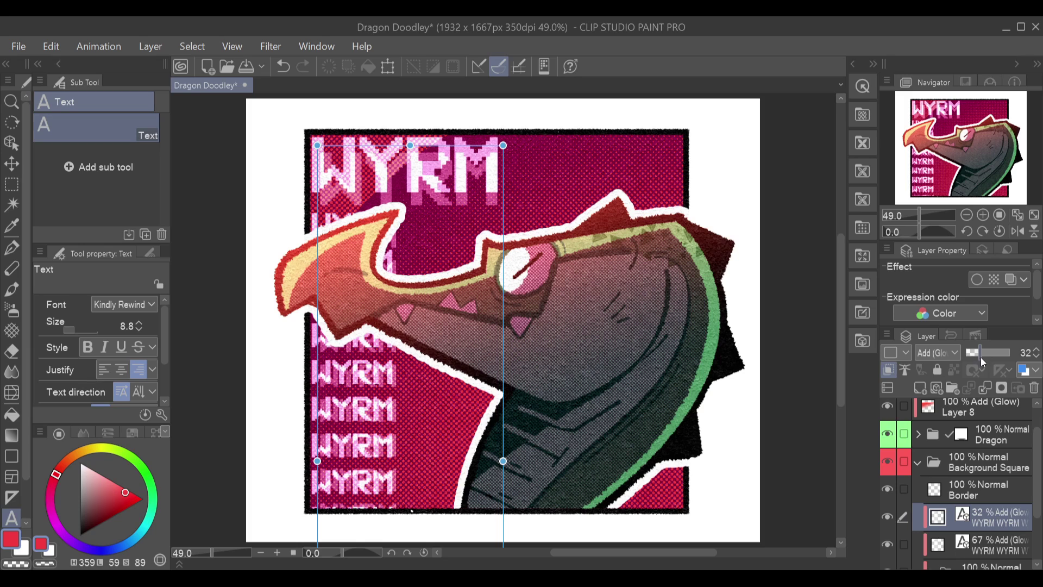
pyautogui.click(1037, 357)
pyautogui.click(1037, 356)
pyautogui.moveTo(987, 514); pyautogui.dragTo(986, 553)
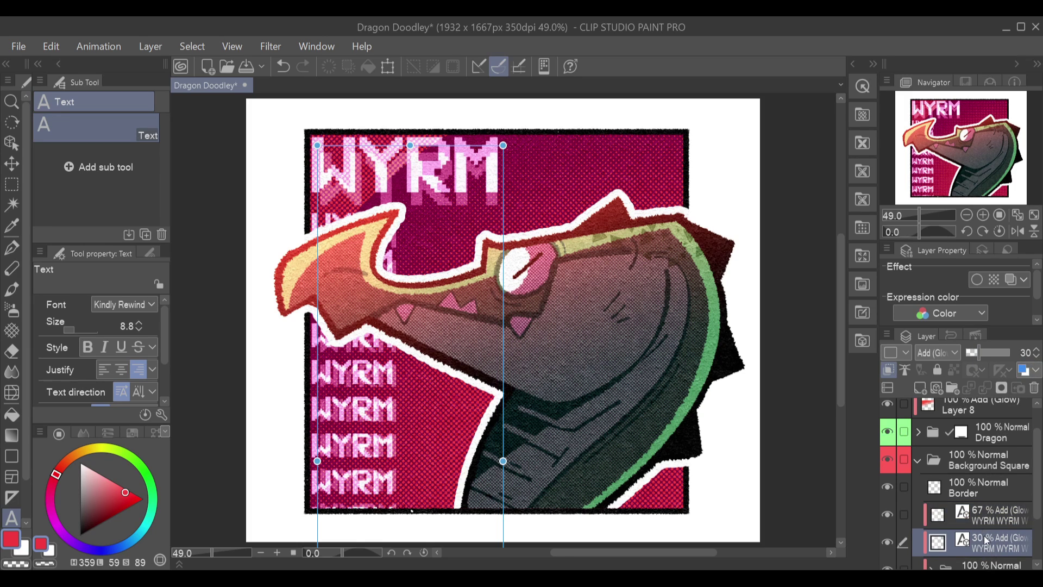
# - Lower the original WYRM text layer's opacity to 60% and collapse the Background Square folder
pyautogui.click(992, 517)
pyautogui.click(1037, 356)
pyautogui.click(1037, 357)
pyautogui.click(1037, 357)
pyautogui.click(1038, 357)
pyautogui.click(1038, 357)
pyautogui.click(1038, 358)
pyautogui.click(1038, 357)
pyautogui.click(981, 486)
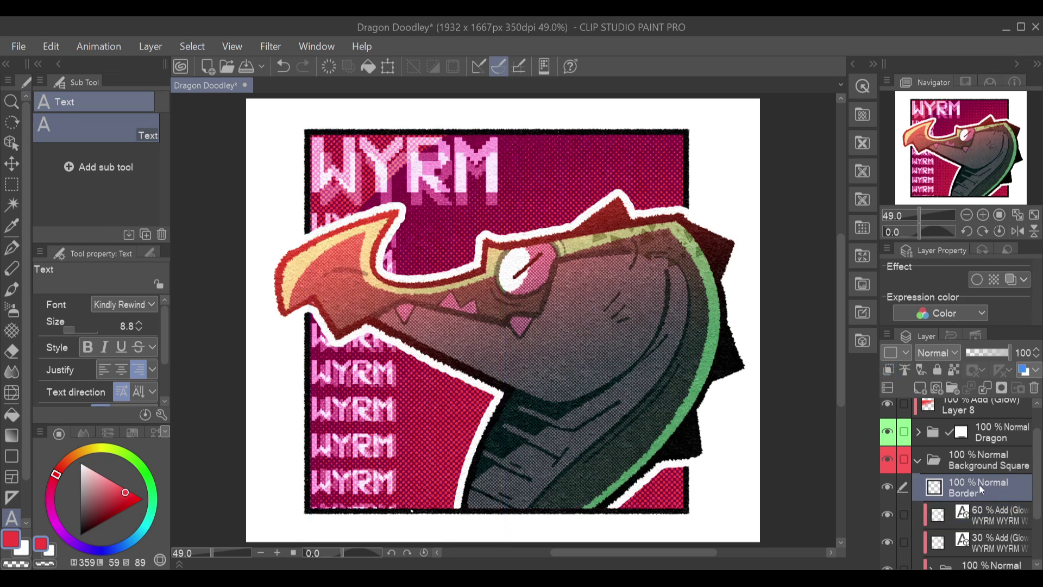
pyautogui.click(919, 461)
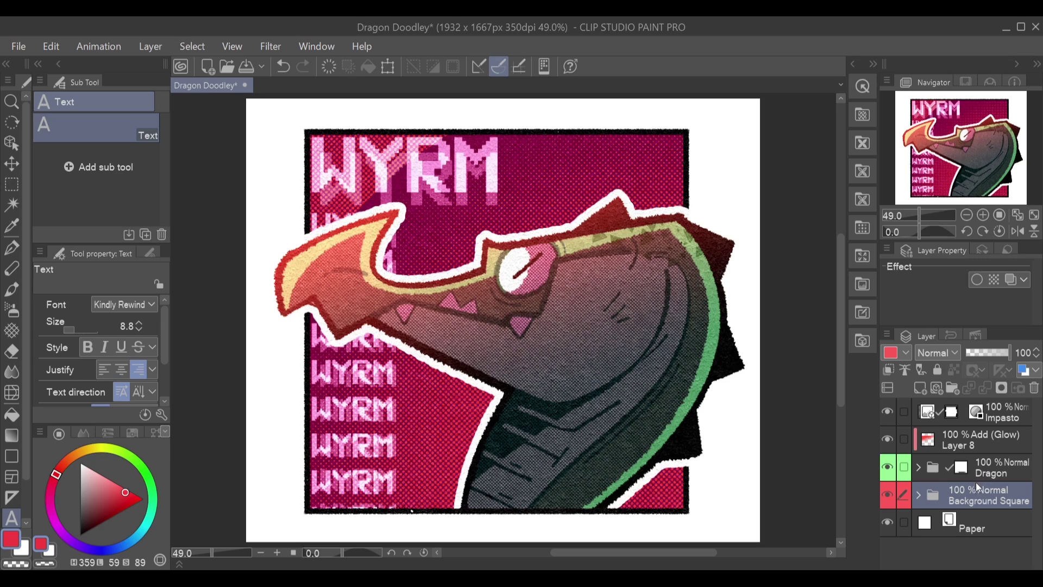
# - Duplicate the Dragon folder and merge the copy into a single layer
pyautogui.click(919, 467)
pyautogui.moveTo(1016, 441); pyautogui.dragTo(1031, 470)
pyautogui.click(1003, 472)
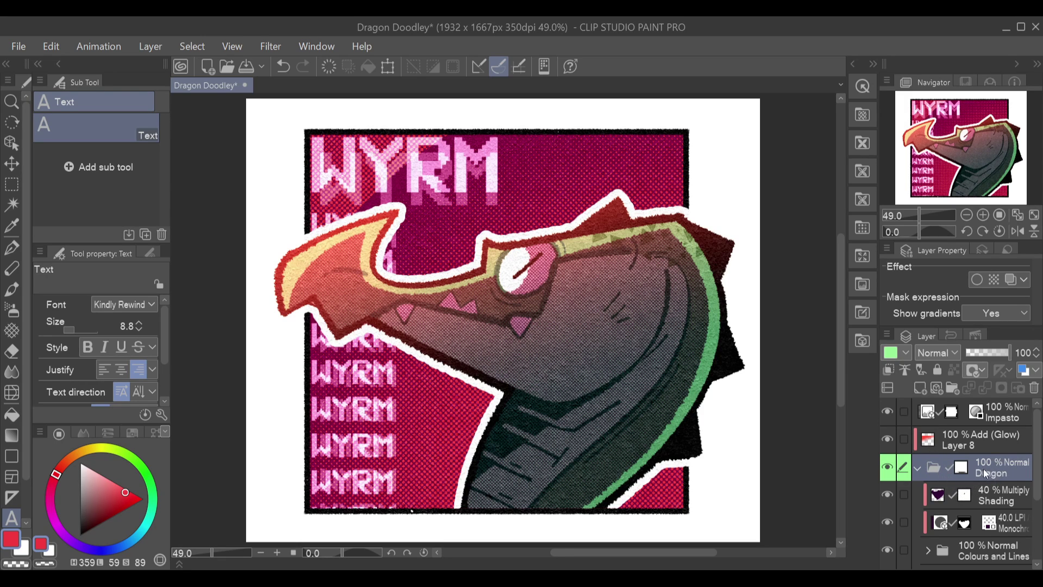
pyautogui.hotkey('ctrl', 'j')
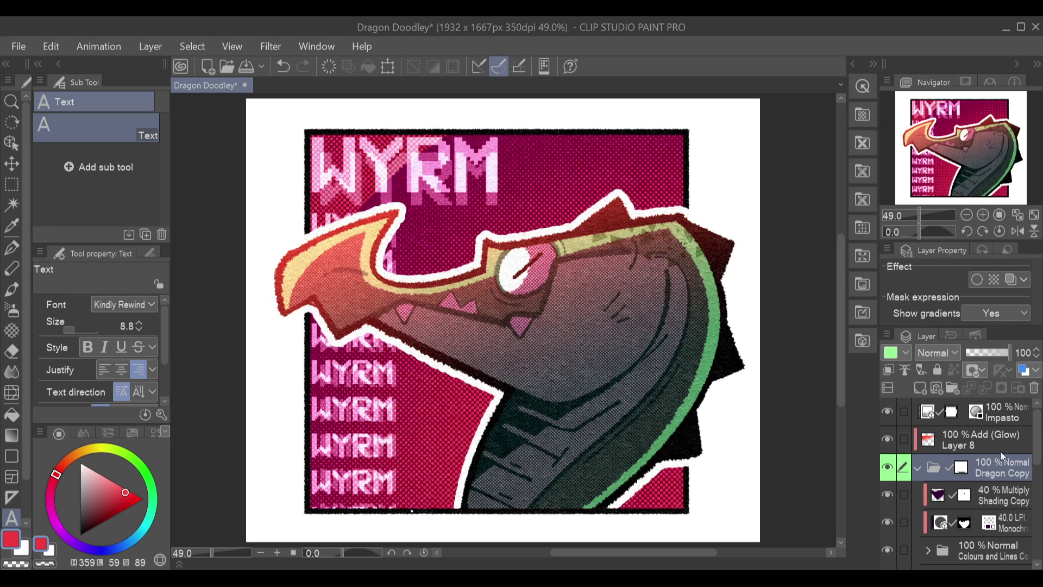
pyautogui.click(936, 469)
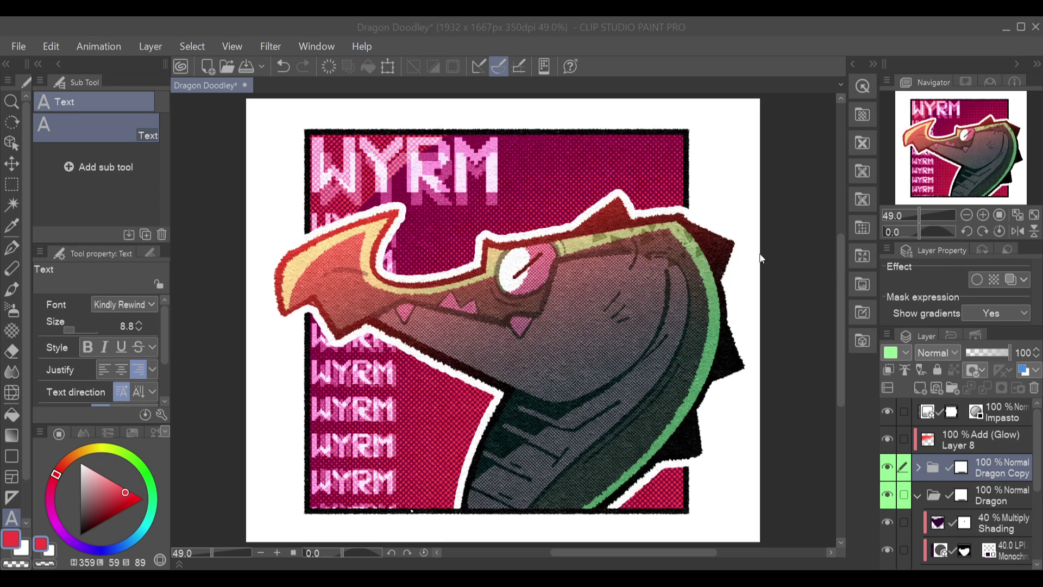
pyautogui.press('Return')
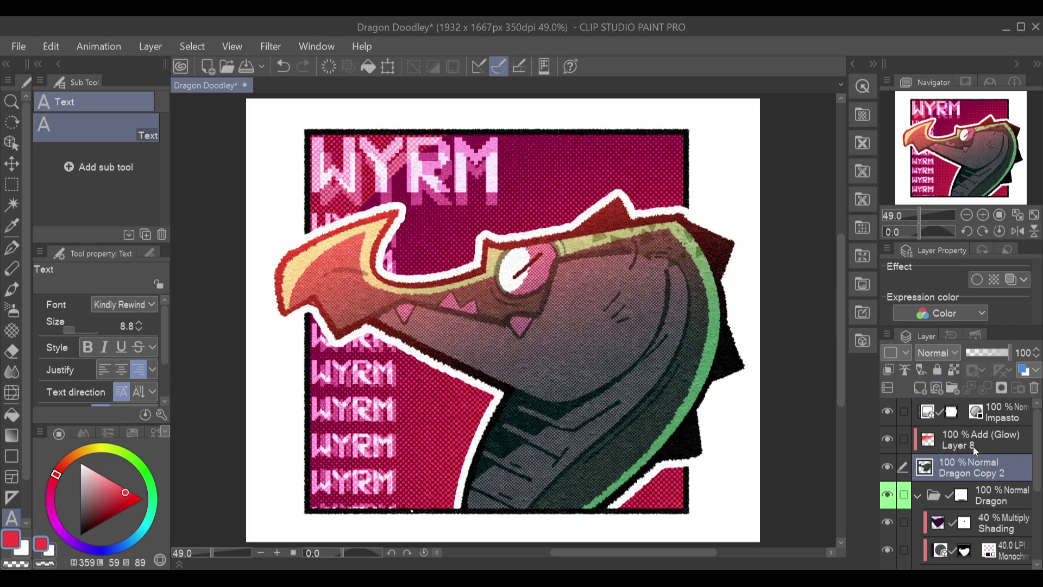
# - Move the merged dragon copy into the Background Square folder, between the WYRM text layers and Circle Pattern, and clip it to the layer below
pyautogui.scroll(-2, 987, 501)
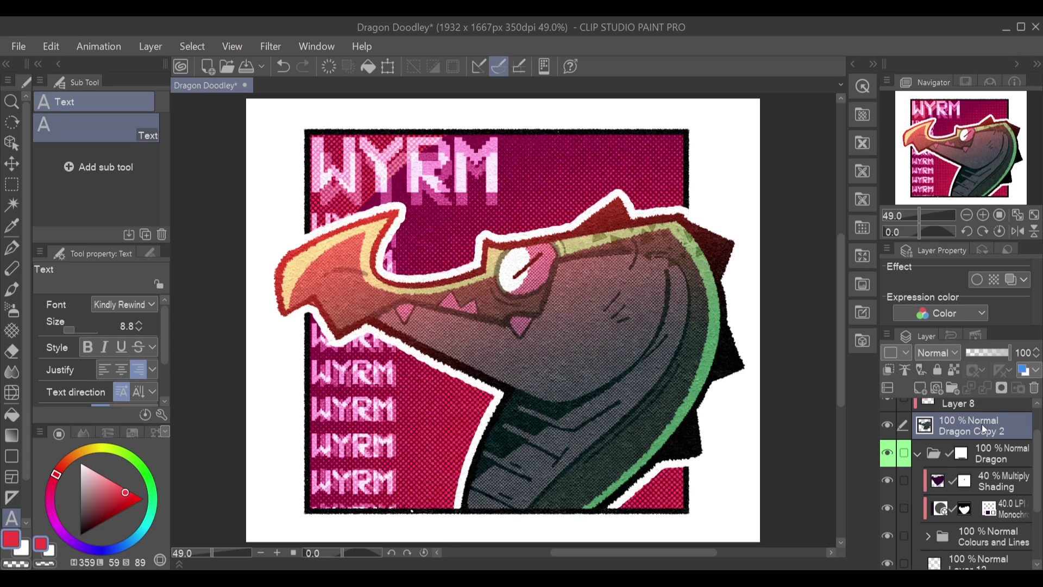
pyautogui.click(916, 456)
pyautogui.moveTo(973, 471); pyautogui.dragTo(993, 515)
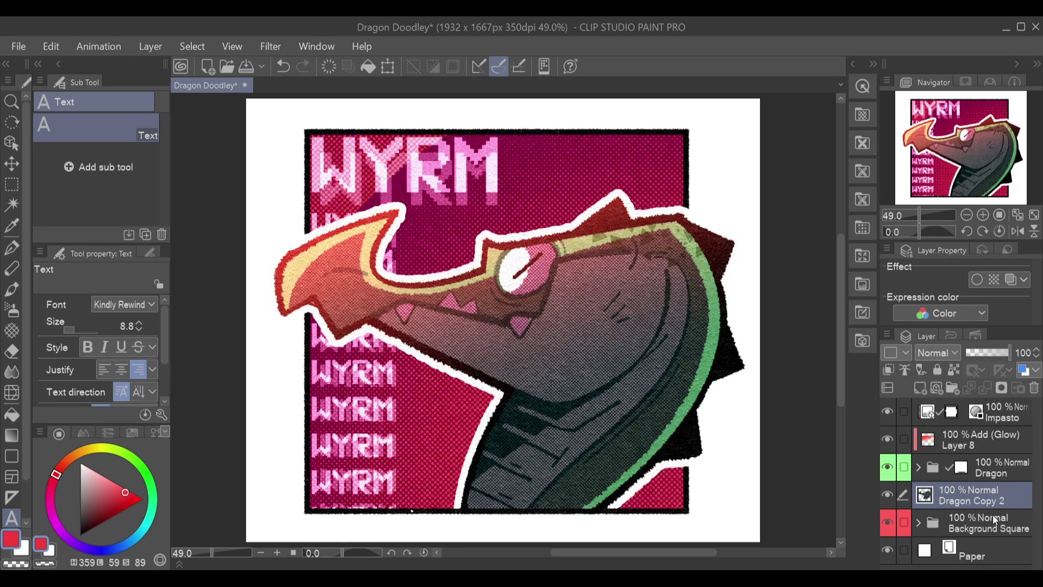
pyautogui.click(919, 523)
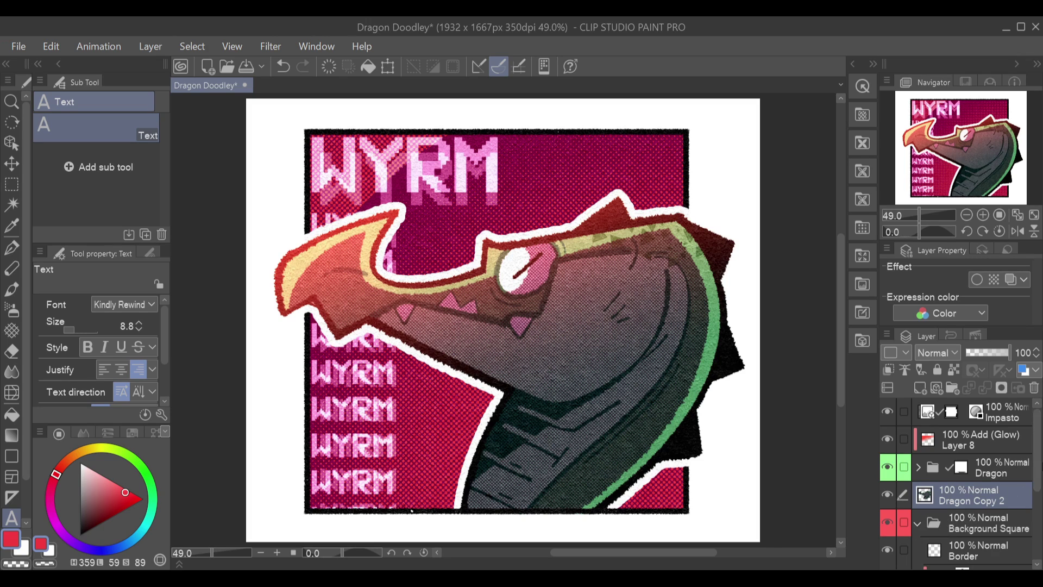
pyautogui.scroll(-2, 989, 478)
pyautogui.moveTo(1003, 435); pyautogui.dragTo(988, 540)
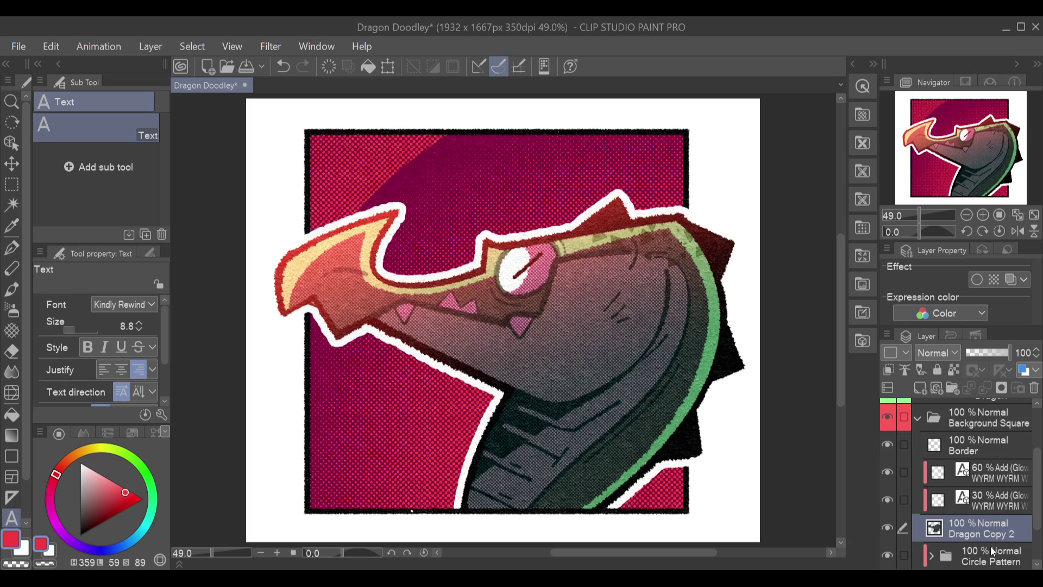
pyautogui.click(890, 370)
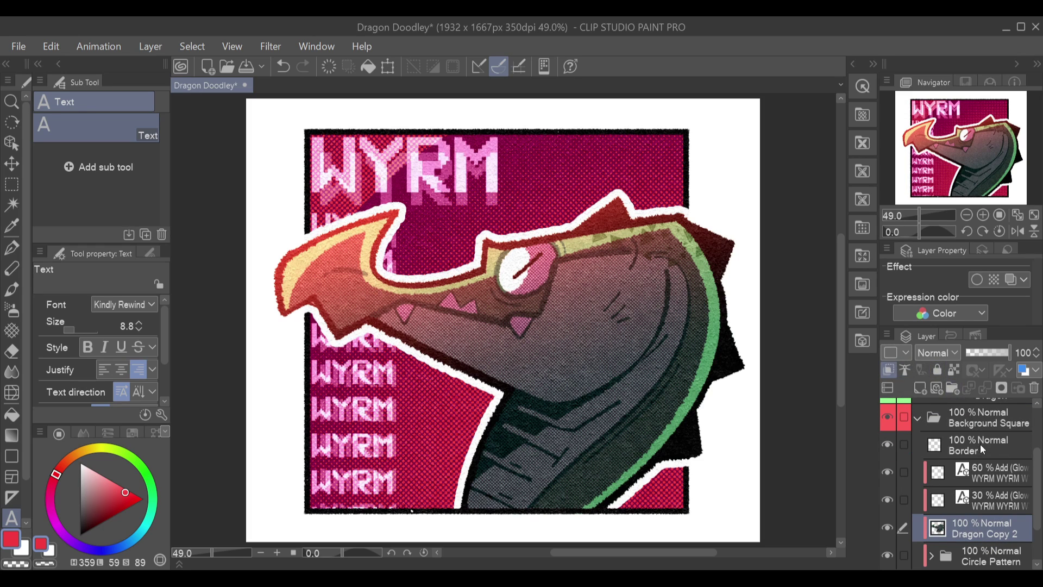
# - Shift the clipped dragon copy down and left so its head peeks out beneath the main dragon's jaw
pyautogui.click(387, 67)
pyautogui.moveTo(609, 274); pyautogui.dragTo(597, 388)
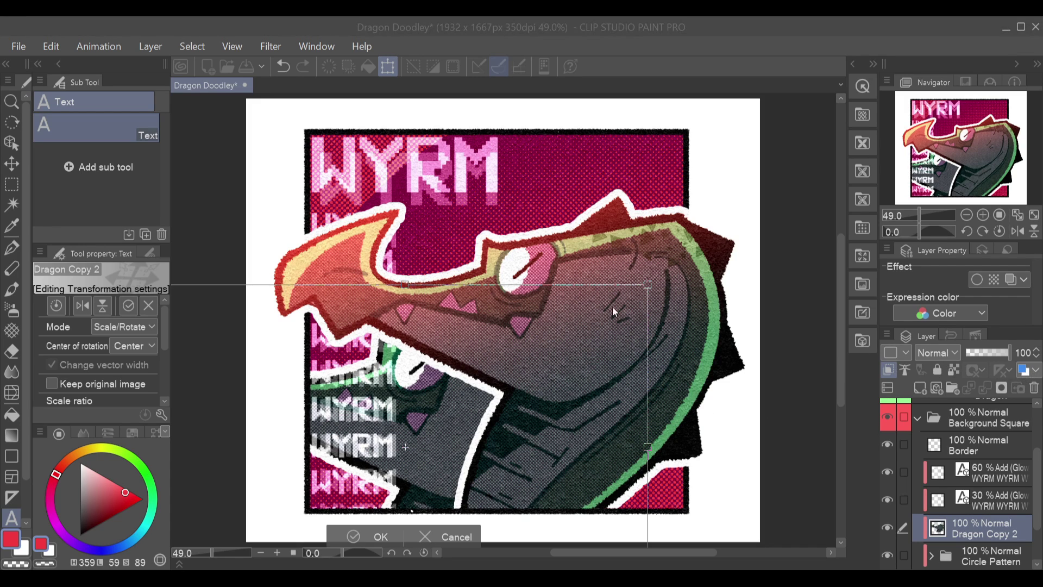
pyautogui.press('Return')
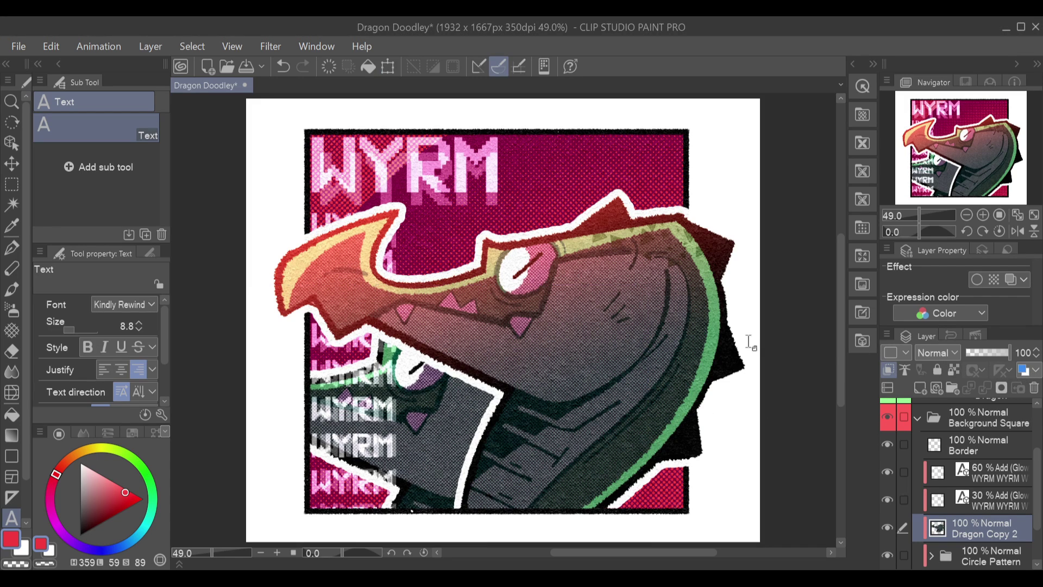
pyautogui.click(1024, 370)
# - Unclip the Add (Glow) Layer 8 from the layer below and set its opacity to 60%
pyautogui.scroll(3, 1014, 439)
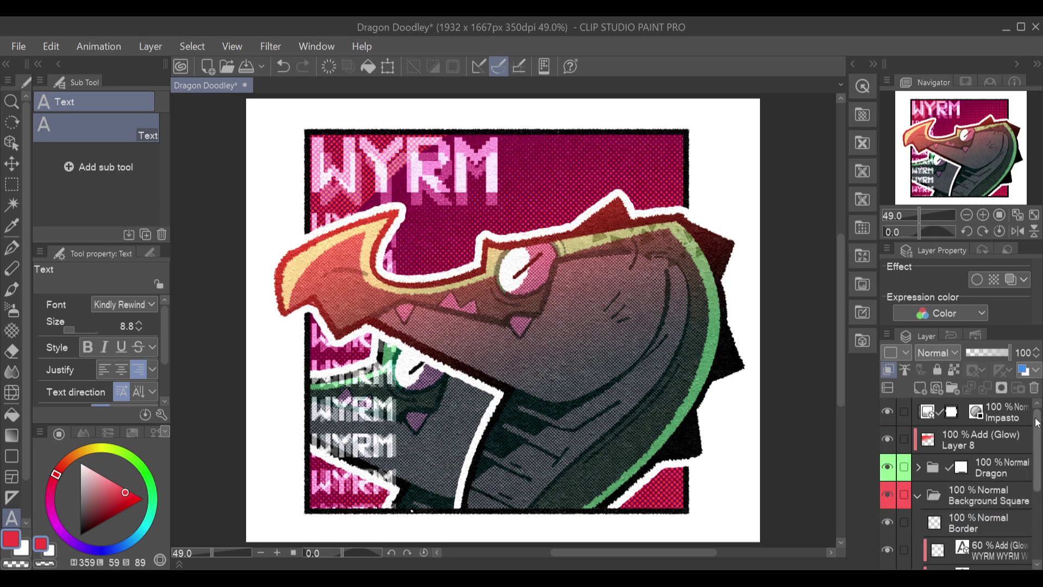
pyautogui.click(996, 435)
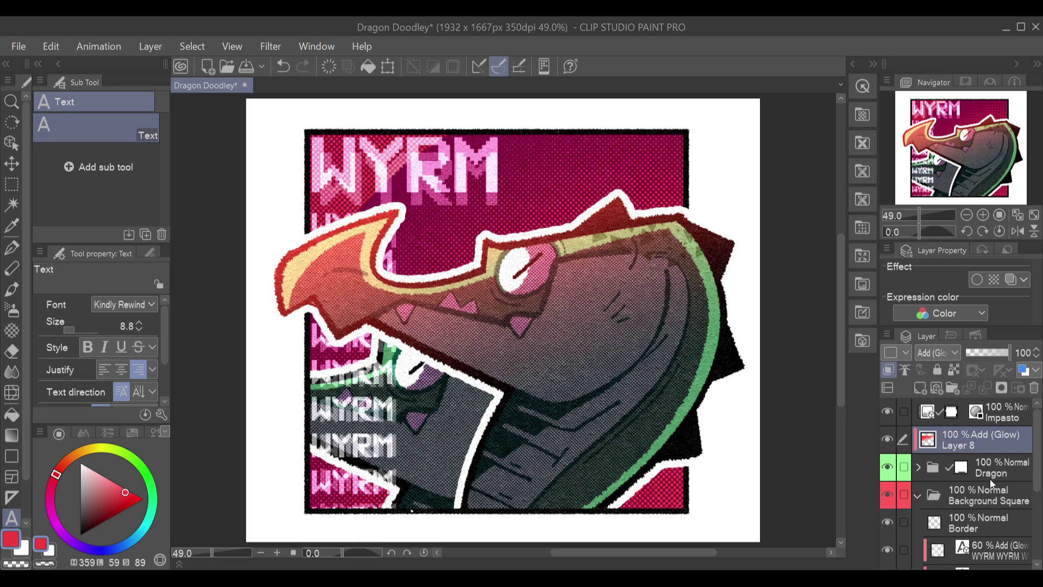
pyautogui.click(890, 370)
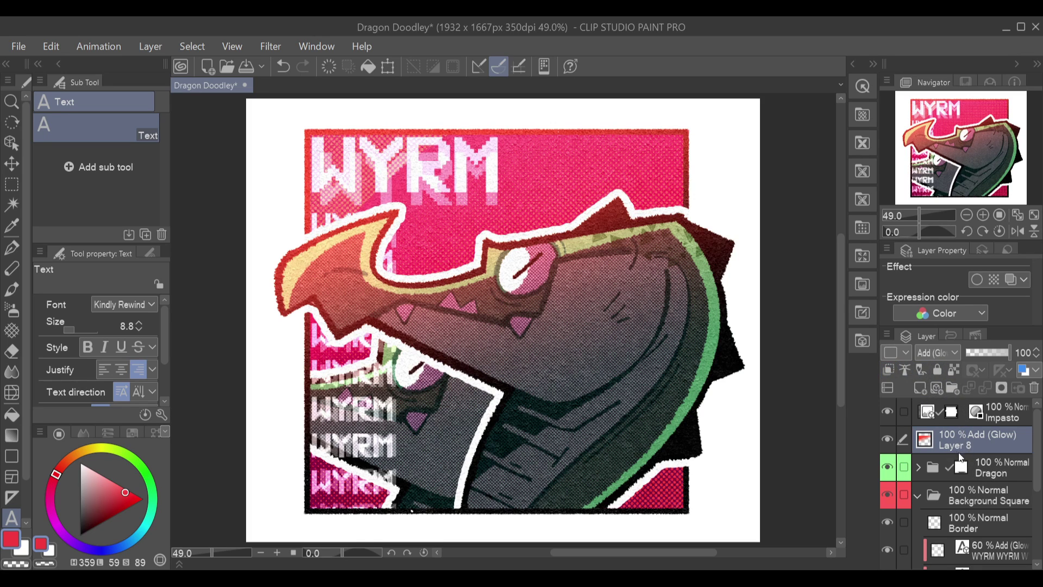
pyautogui.click(995, 353)
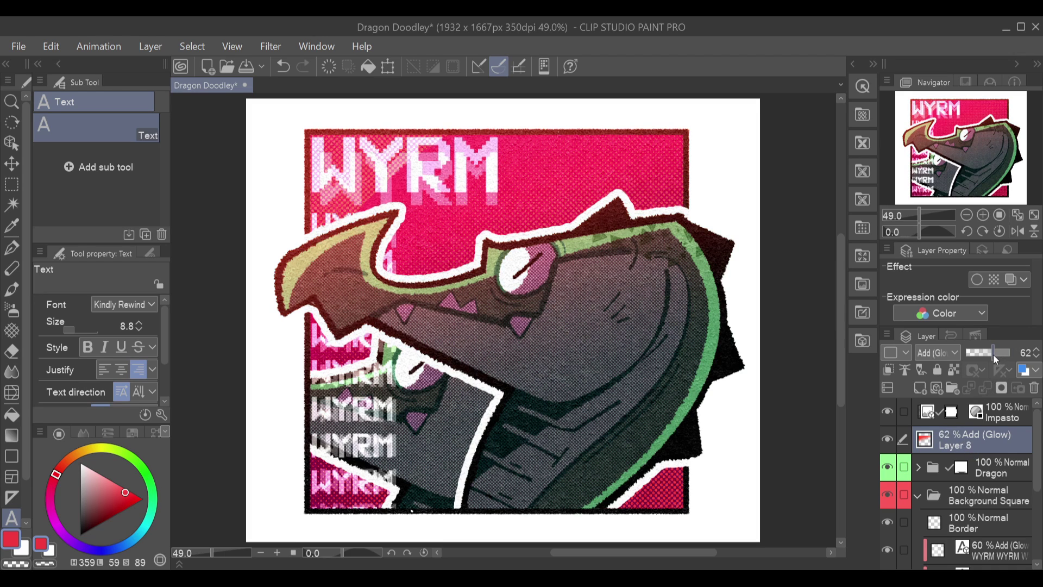
pyautogui.click(1036, 359)
pyautogui.click(1037, 359)
pyautogui.click(1036, 359)
# - Auto-select the blank area around the artwork, invert the selection and mask Layer 8 with it
pyautogui.press('w')
pyautogui.click(935, 492)
pyautogui.click(974, 492)
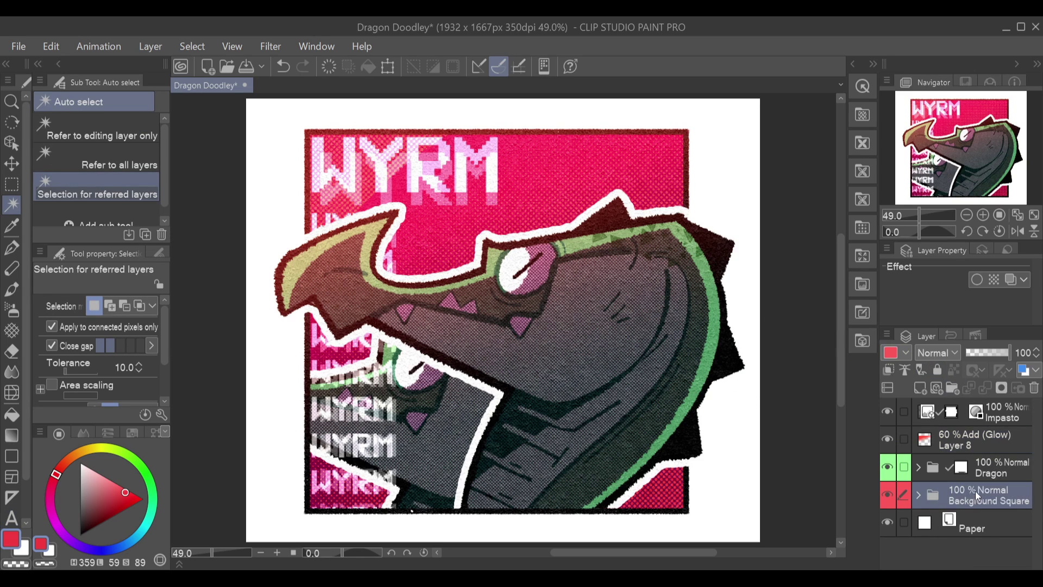
pyautogui.click(752, 332)
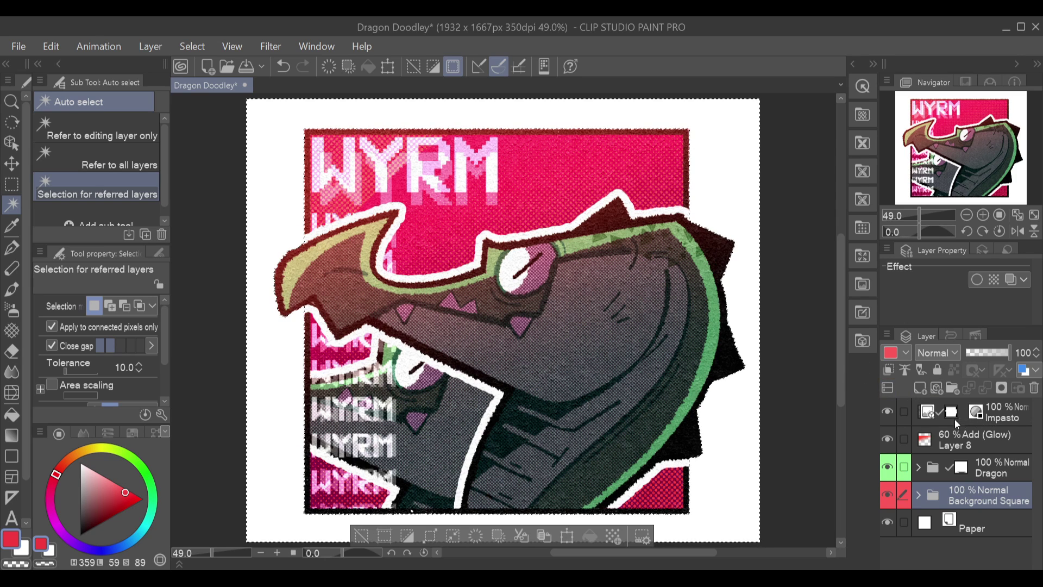
pyautogui.click(957, 437)
pyautogui.click(1002, 387)
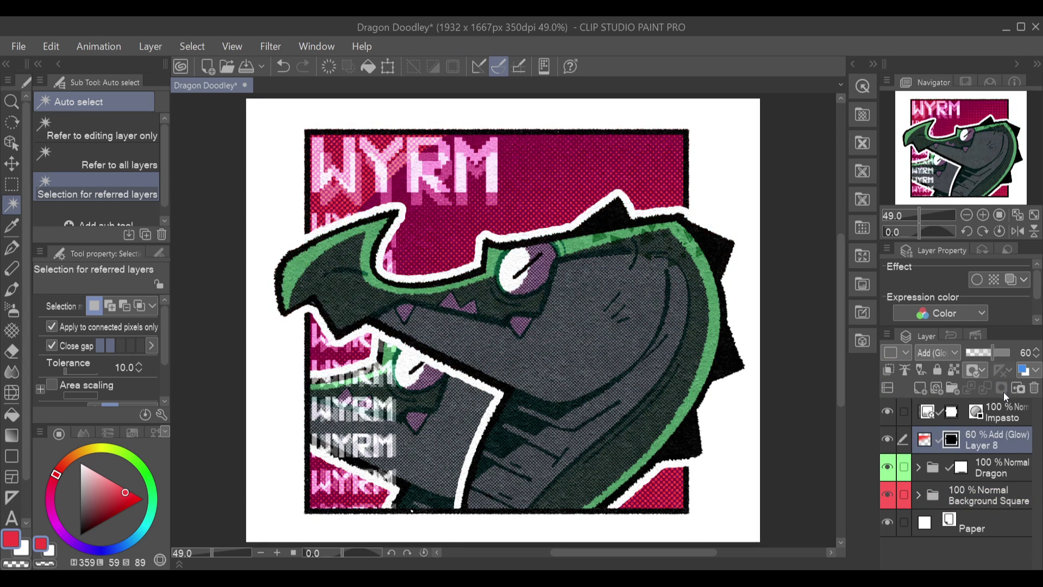
pyautogui.hotkey('ctrl', 'z')
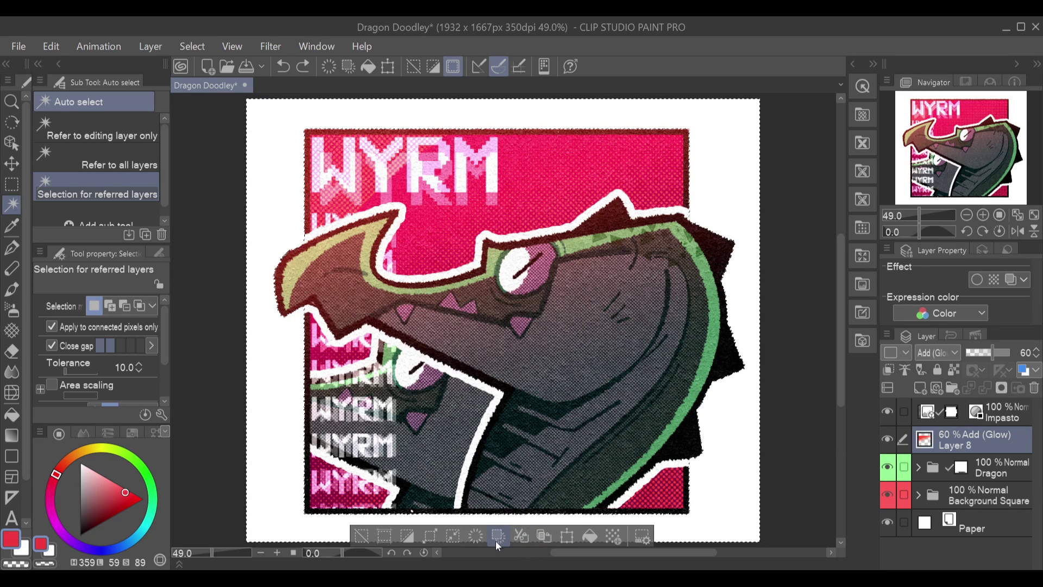
pyautogui.click(408, 536)
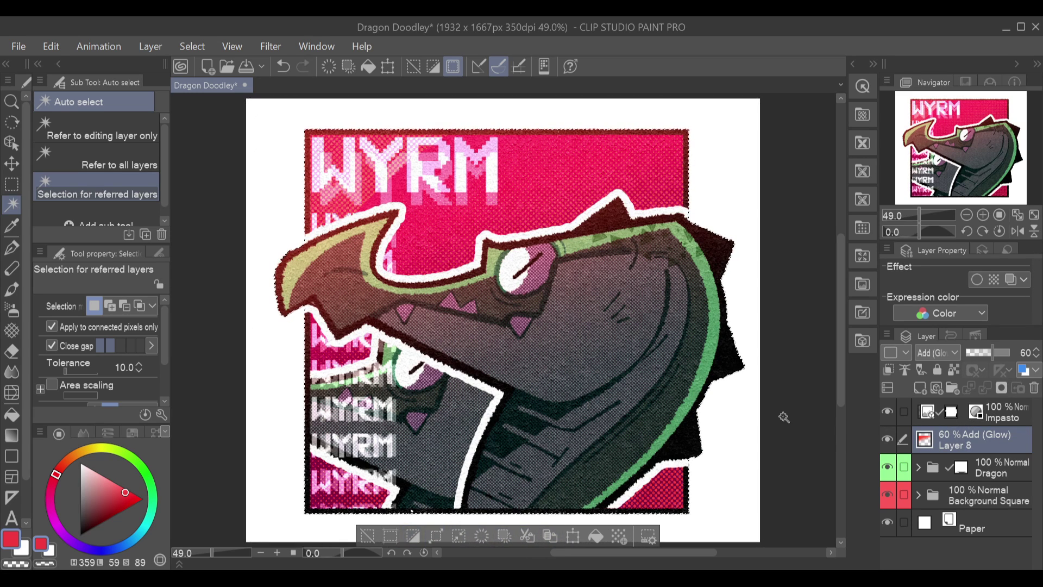
pyautogui.click(1001, 389)
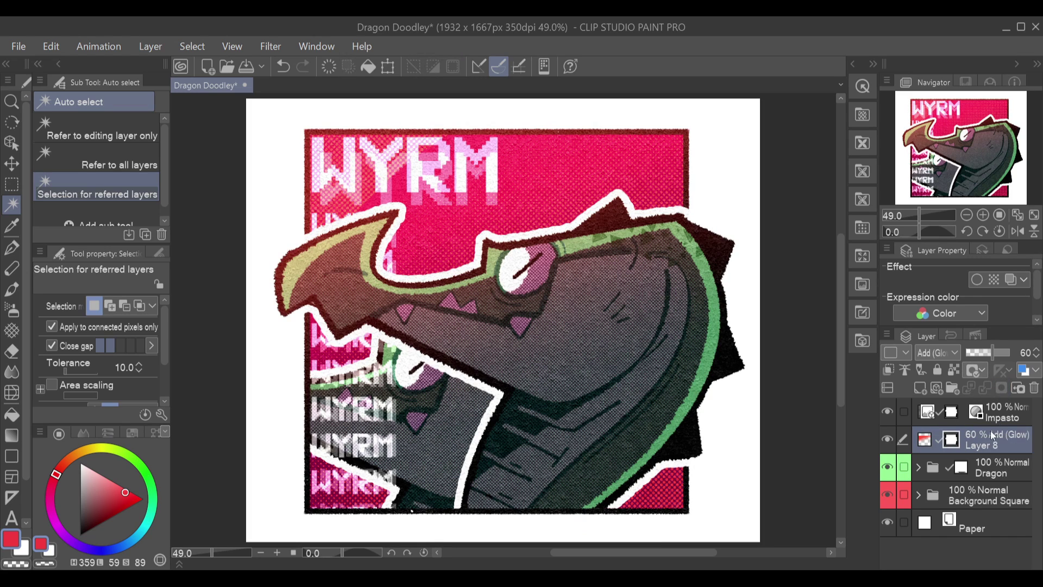
# - Duplicate the Dragon folder again and merge this second copy into one layer
pyautogui.click(988, 469)
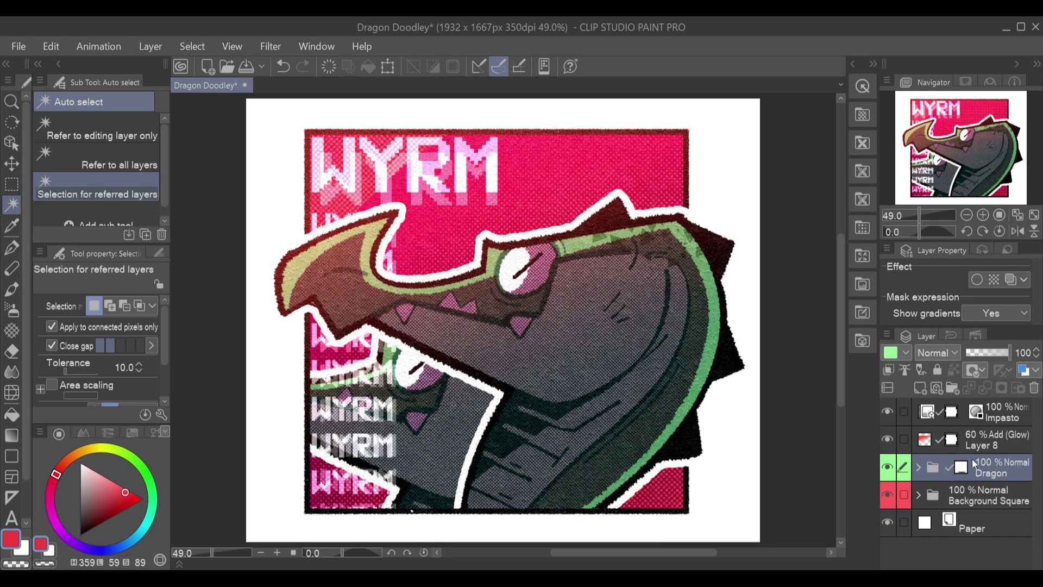
pyautogui.click(998, 497)
pyautogui.click(1002, 469)
pyautogui.click(1006, 439)
pyautogui.click(1006, 464)
pyautogui.hotkey('ctrl', 'c')
pyautogui.hotkey('ctrl', 'v')
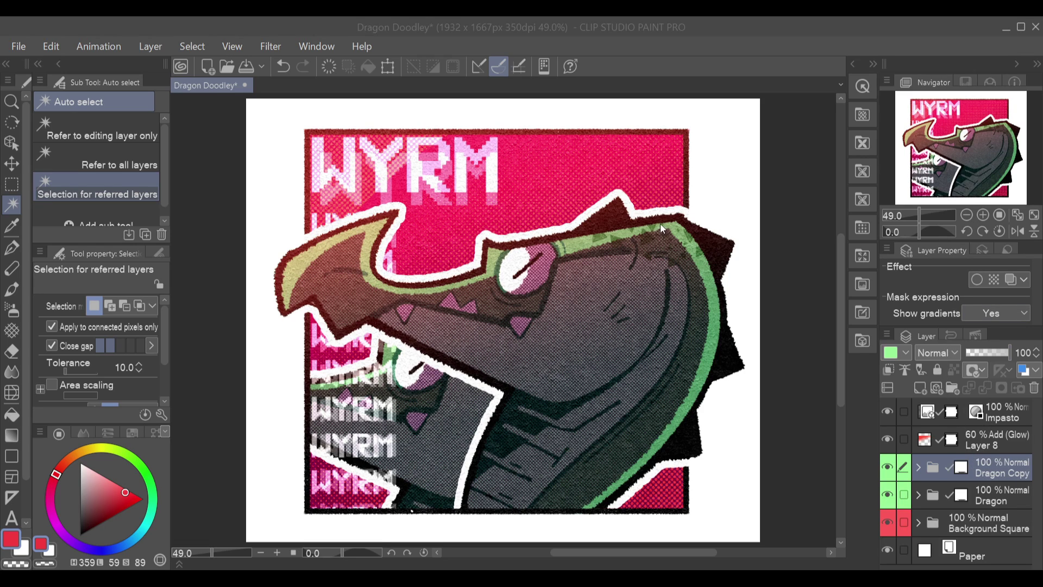
# - Move the second merged dragon copy down and to the right of the main dragon
pyautogui.click(387, 67)
pyautogui.moveTo(603, 311); pyautogui.dragTo(652, 429)
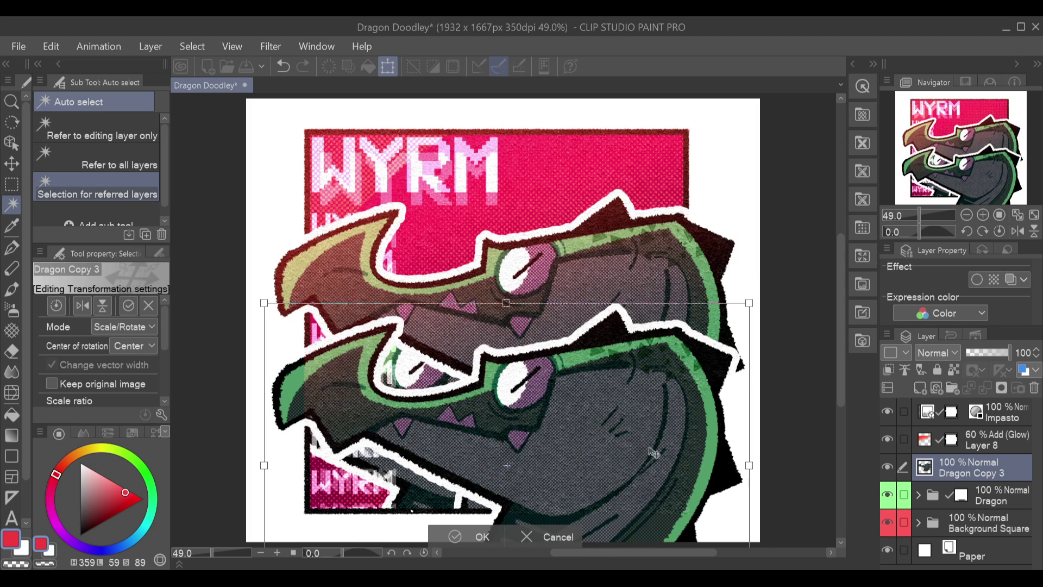
pyautogui.moveTo(633, 437); pyautogui.dragTo(754, 446)
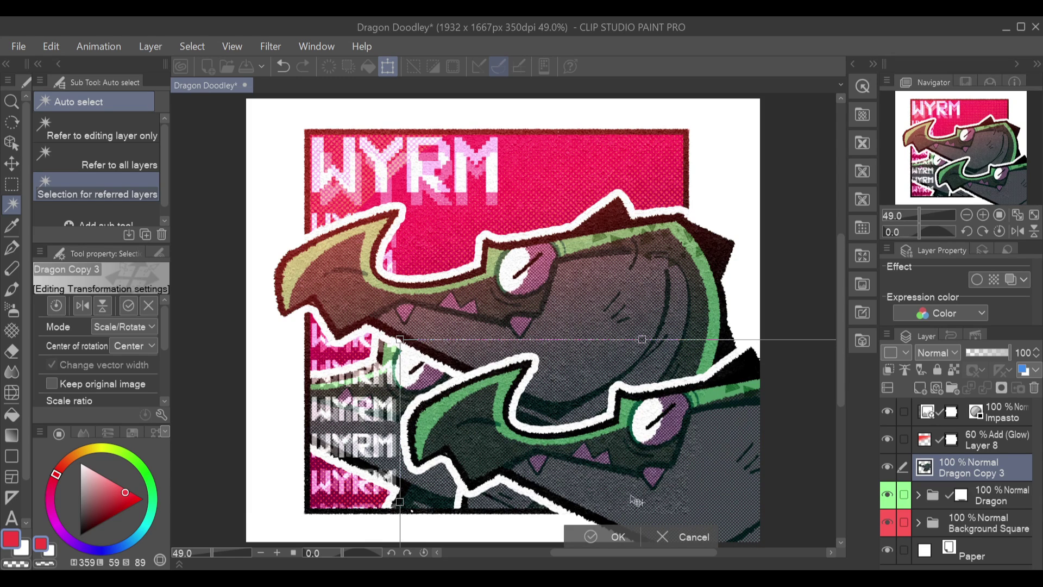
pyautogui.click(616, 536)
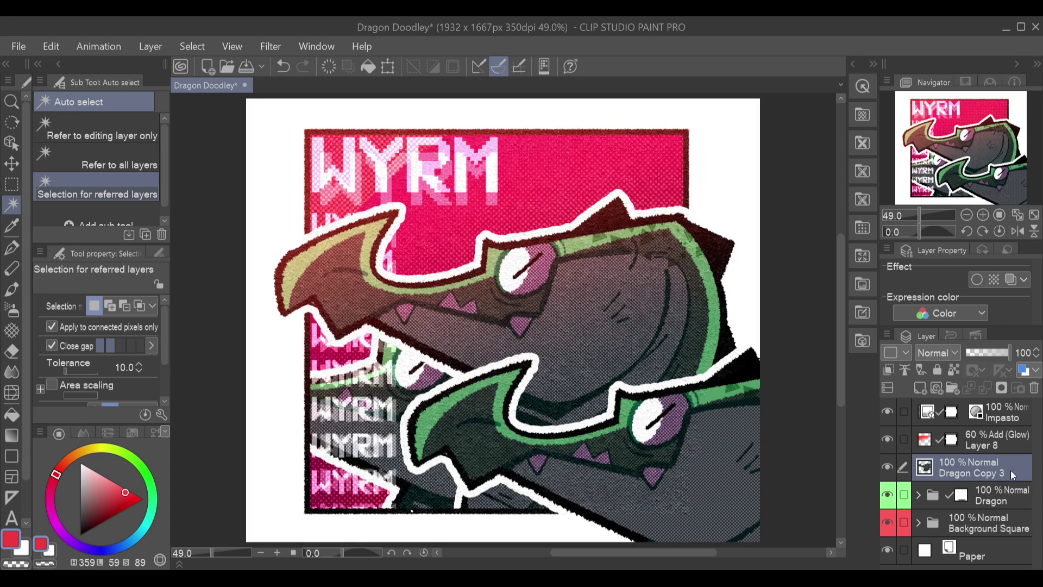
# - Move the second dragon copy into the Background Square folder, directly above the first copy, and clip it to the layer below
pyautogui.moveTo(997, 491); pyautogui.dragTo(985, 526)
pyautogui.click(919, 495)
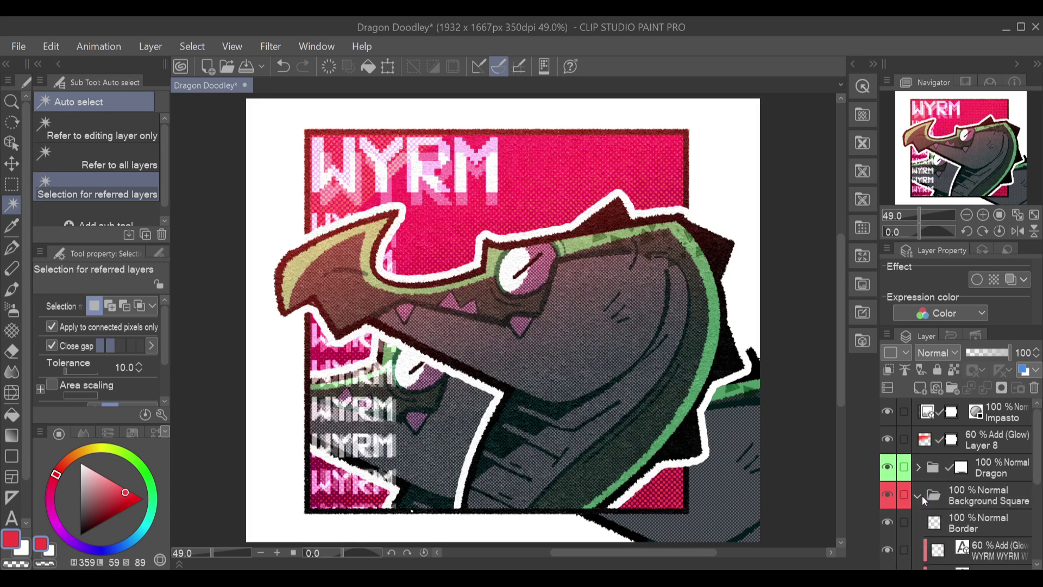
pyautogui.moveTo(1035, 469); pyautogui.dragTo(994, 459)
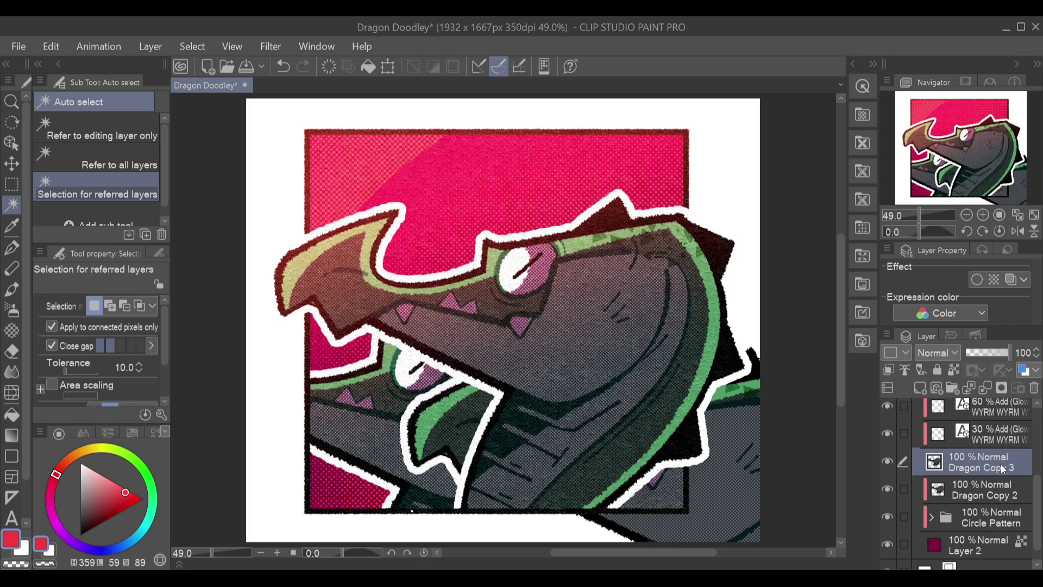
pyautogui.click(889, 373)
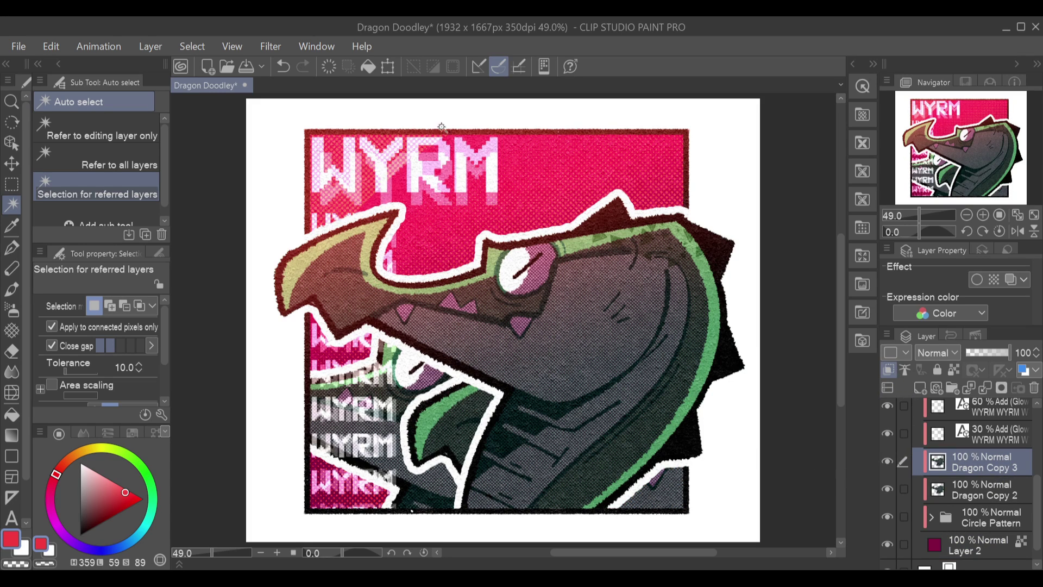
# - Move the Dragon Copy 3 layer up and to the right so its head shows above the main dragon
pyautogui.click(388, 66)
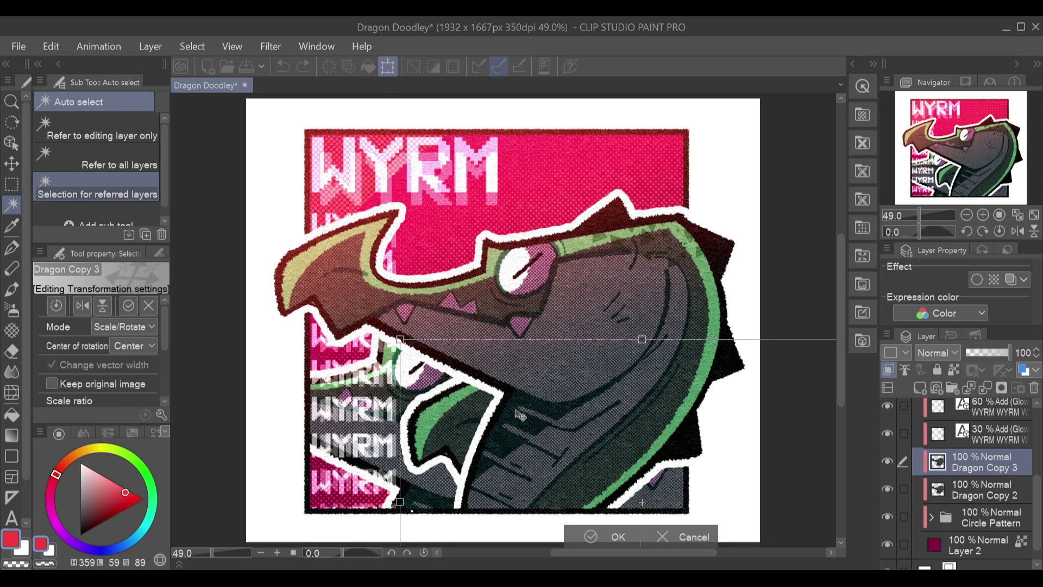
pyautogui.moveTo(492, 324); pyautogui.dragTo(567, 235)
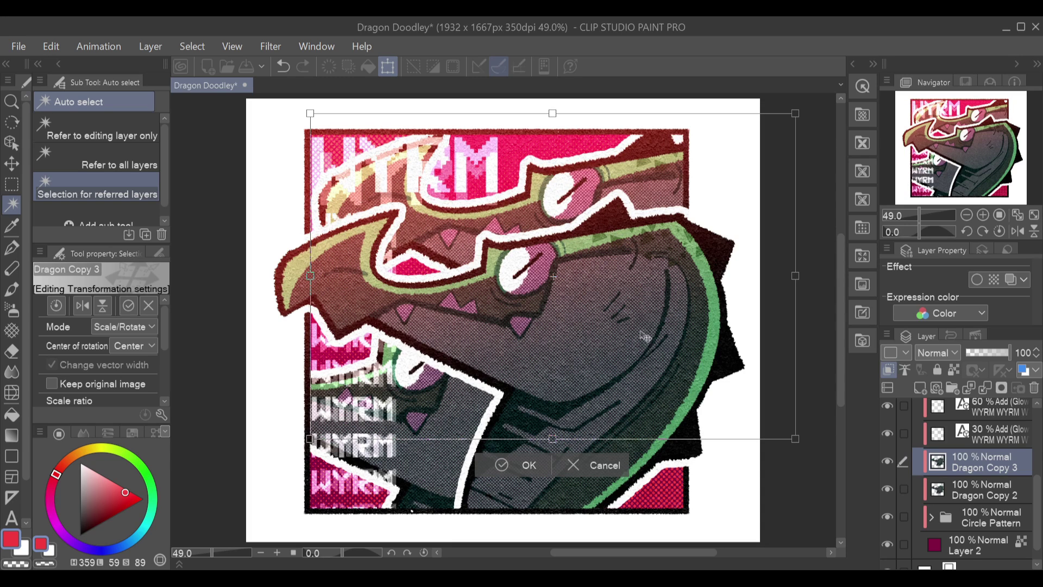
pyautogui.click(516, 466)
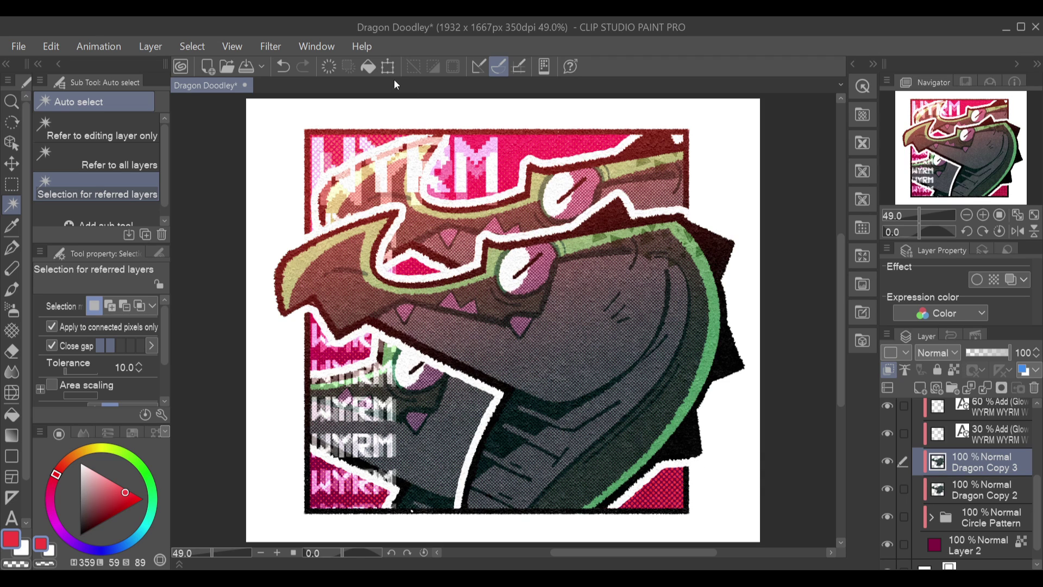
# - Scale Dragon Copy 3 down slightly and reposition it in the upper part of the frame, behind the main dragon's head
pyautogui.click(388, 66)
pyautogui.moveTo(310, 113); pyautogui.dragTo(363, 134)
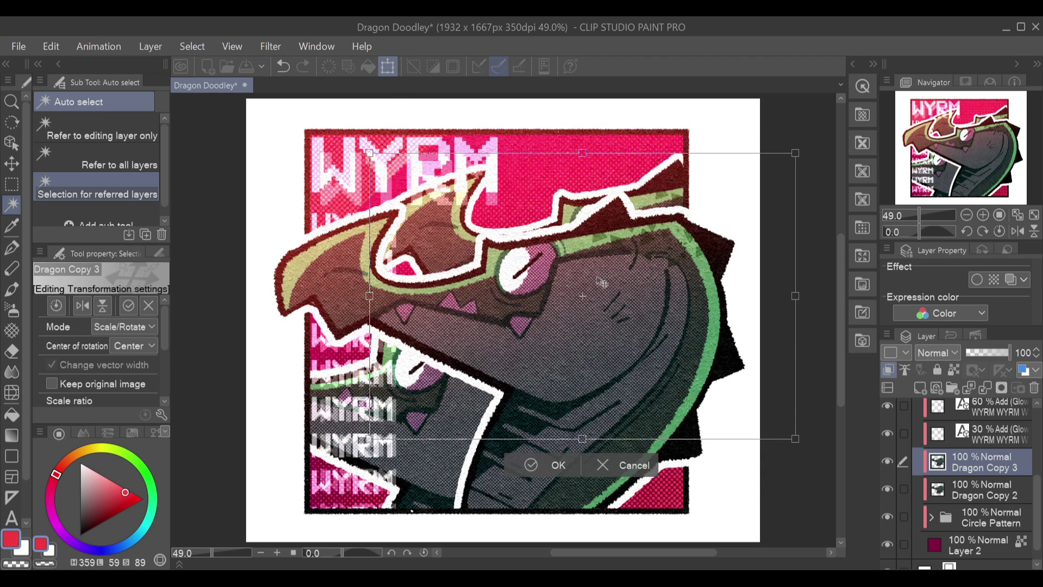
pyautogui.moveTo(602, 280); pyautogui.dragTo(579, 260)
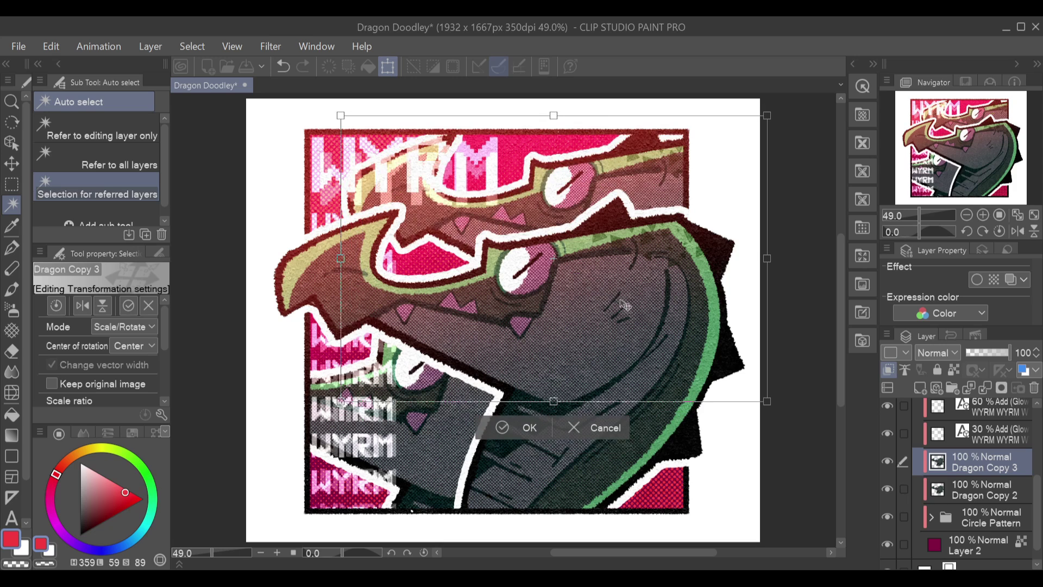
pyautogui.moveTo(632, 313)
pyautogui.mouseDown()
pyautogui.moveTo(620, 295)
pyautogui.moveTo(631, 316)
pyautogui.mouseUp()
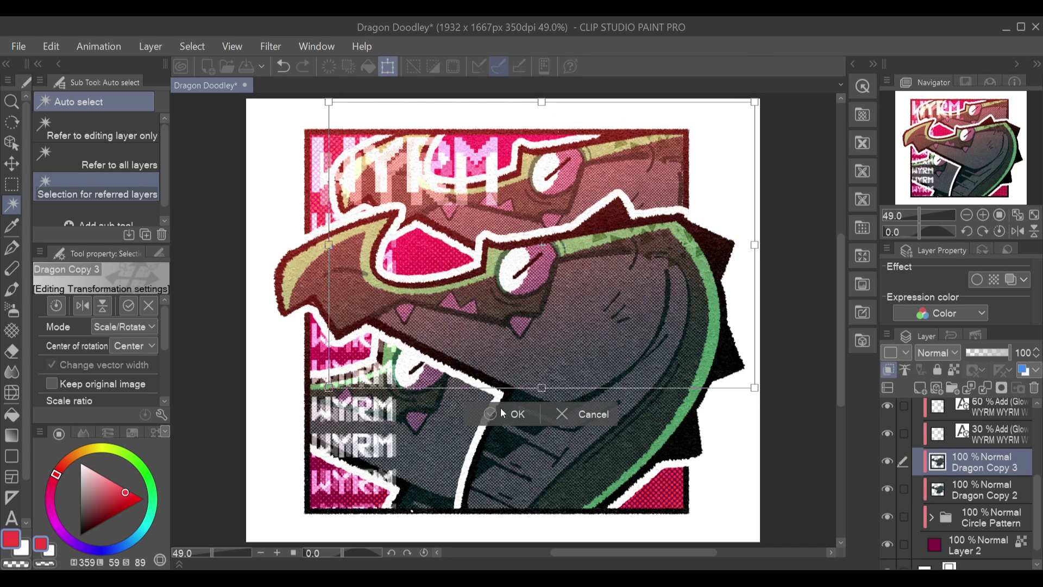
pyautogui.click(516, 413)
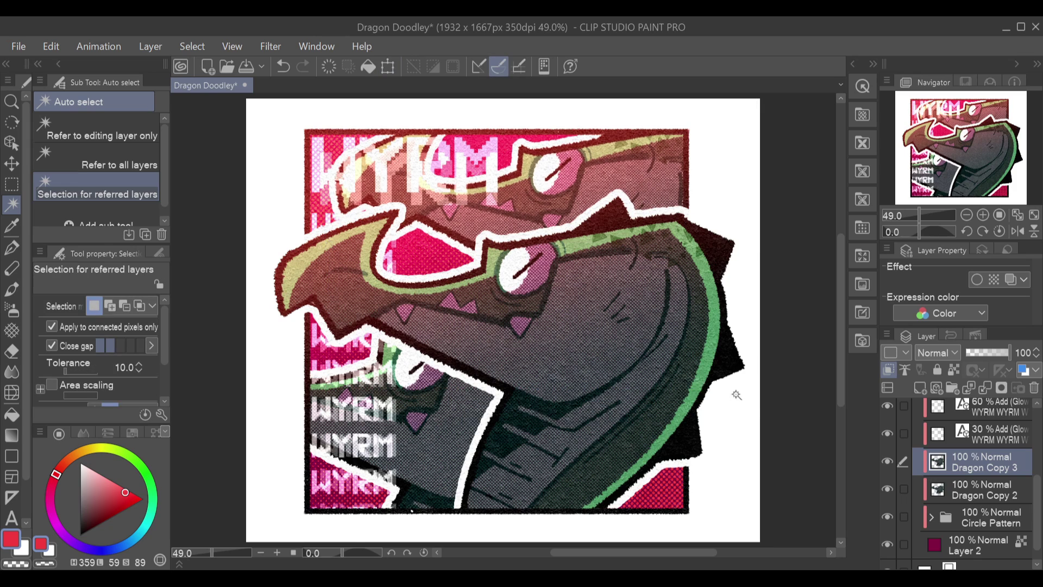
# - Shrink Dragon Copy 2, place its head in the frame's lower-left area under the main dragon's jaw, and save the file
pyautogui.click(994, 491)
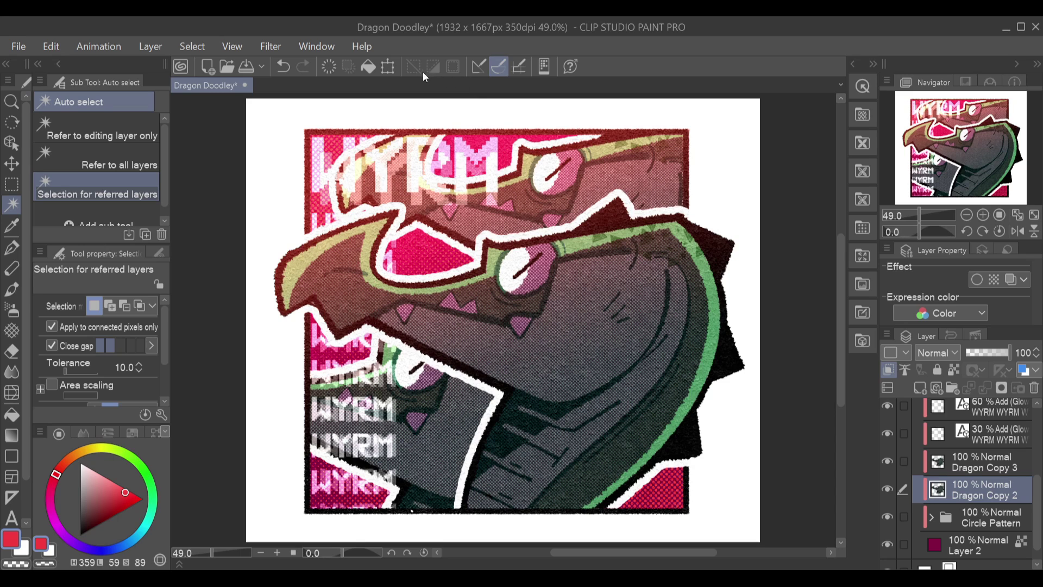
pyautogui.click(387, 66)
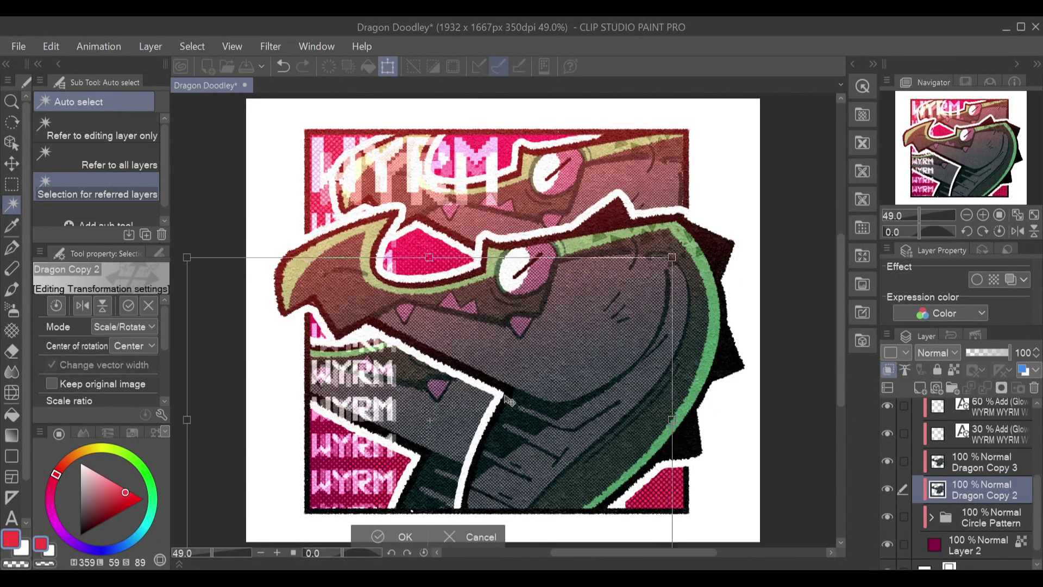
pyautogui.moveTo(523, 404); pyautogui.dragTo(574, 423)
pyautogui.moveTo(174, 284); pyautogui.dragTo(326, 356)
pyautogui.moveTo(510, 441); pyautogui.dragTo(541, 411)
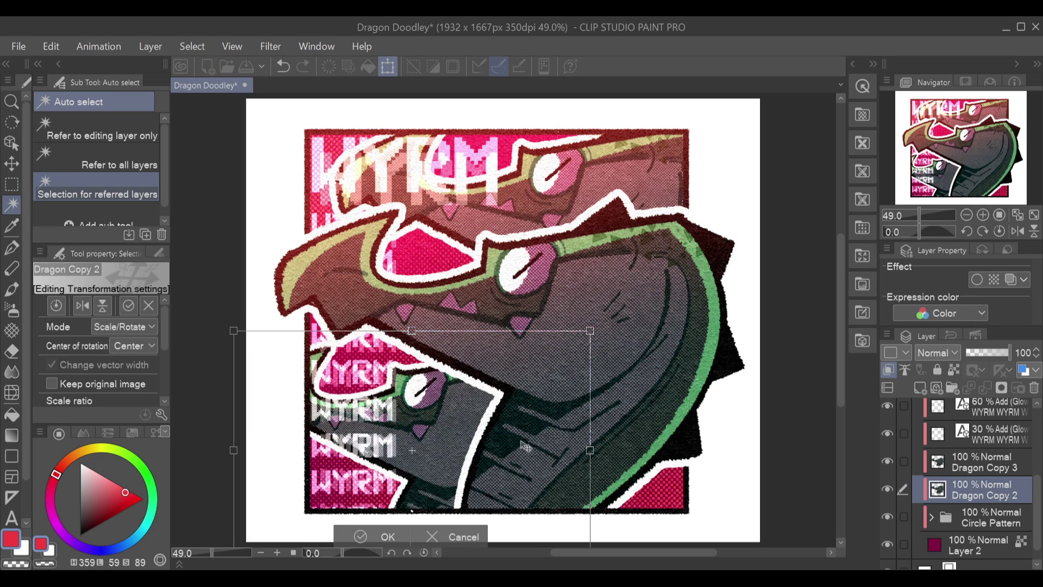
pyautogui.click(402, 526)
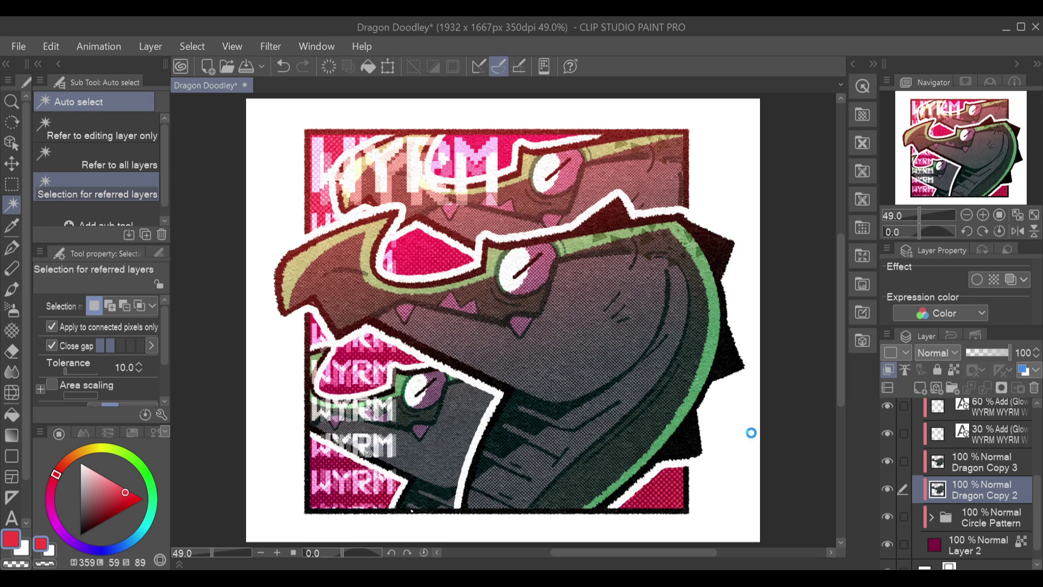
pyautogui.hotkey('ctrl', 's')
# - Raise the opacity of the upper WYRM text layer in the Background Square folder to 83% and save the file
pyautogui.scroll(2, 1042, 424)
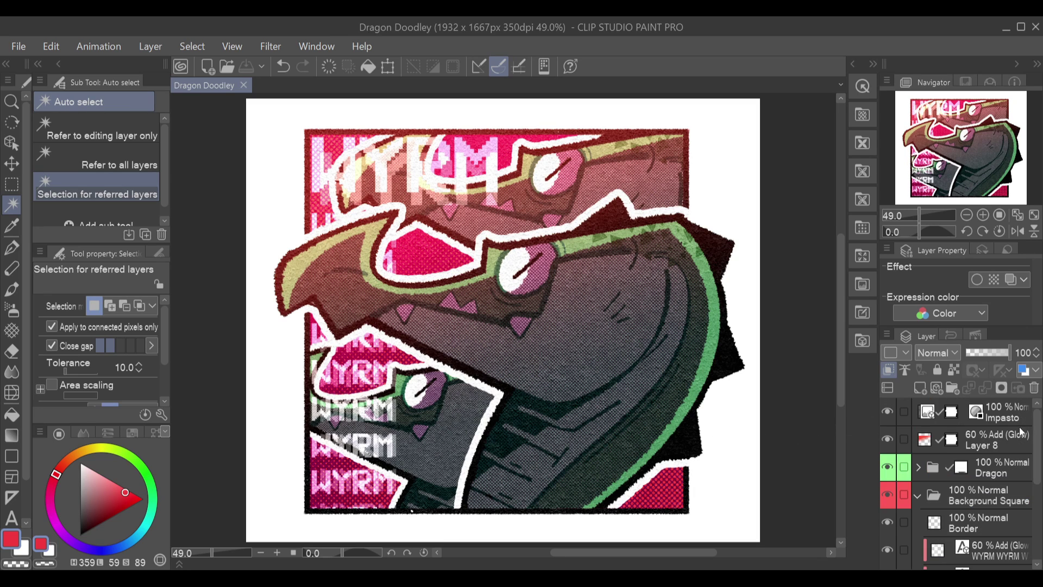
pyautogui.click(918, 498)
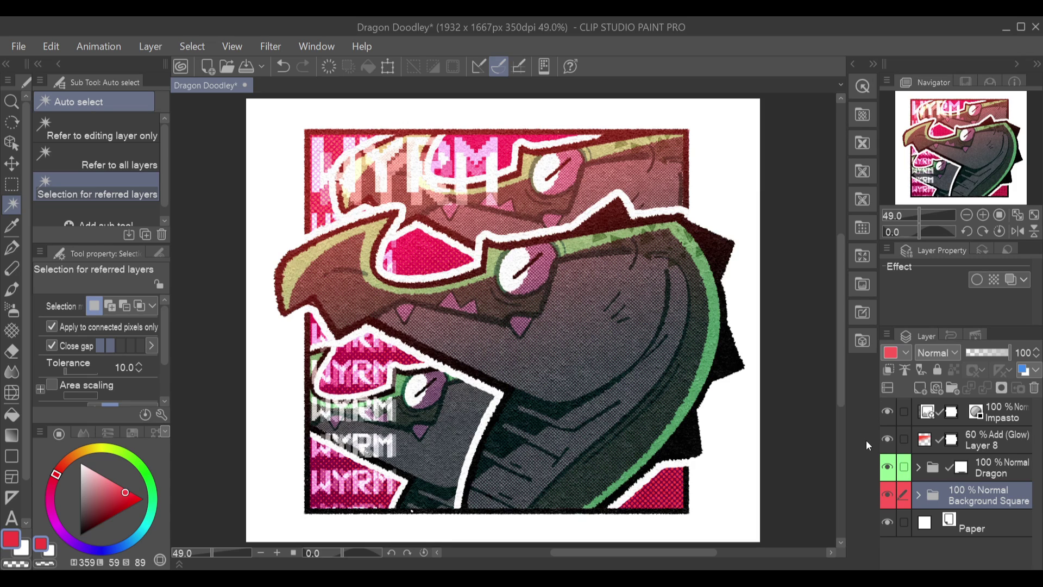
pyautogui.click(918, 496)
pyautogui.scroll(-3, 1024, 465)
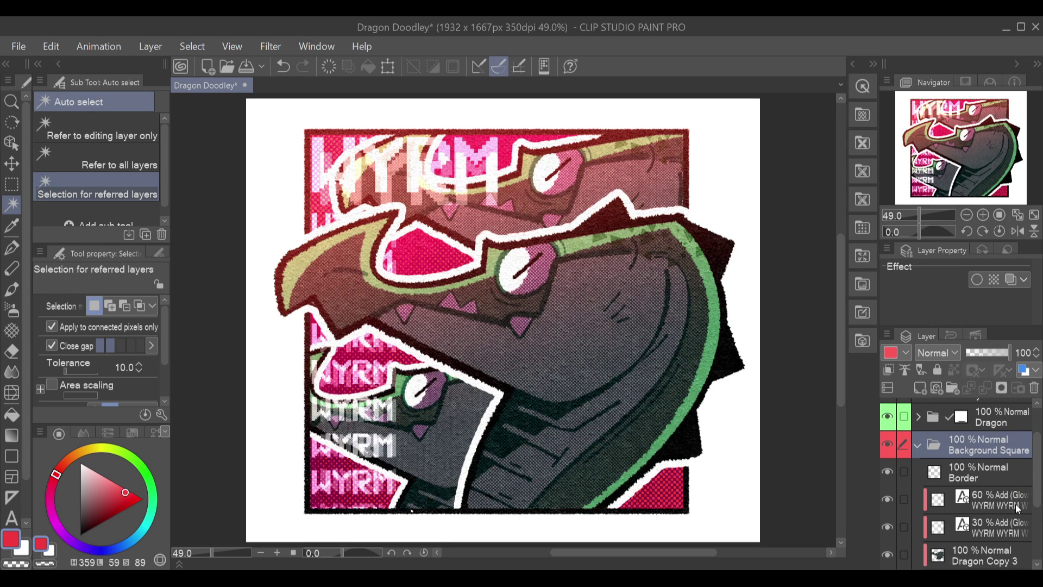
pyautogui.click(1014, 507)
pyautogui.moveTo(997, 357); pyautogui.dragTo(1003, 357)
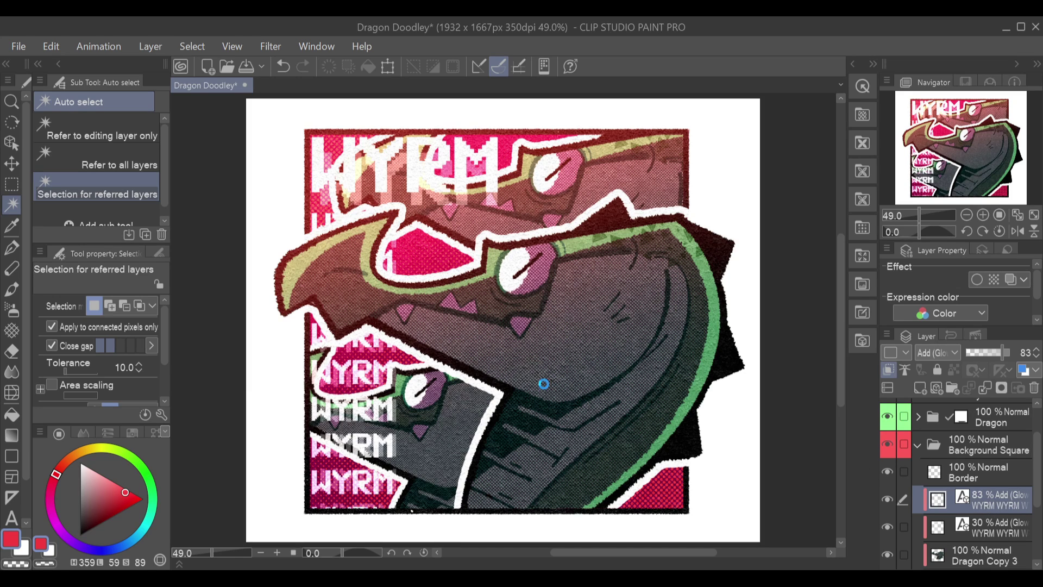
pyautogui.hotkey('ctrl', 's')
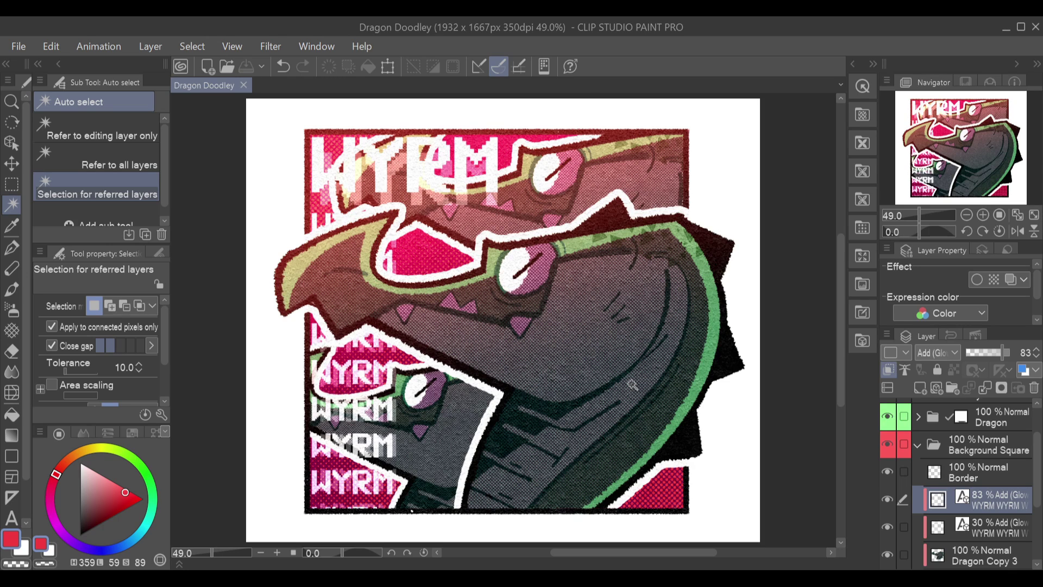
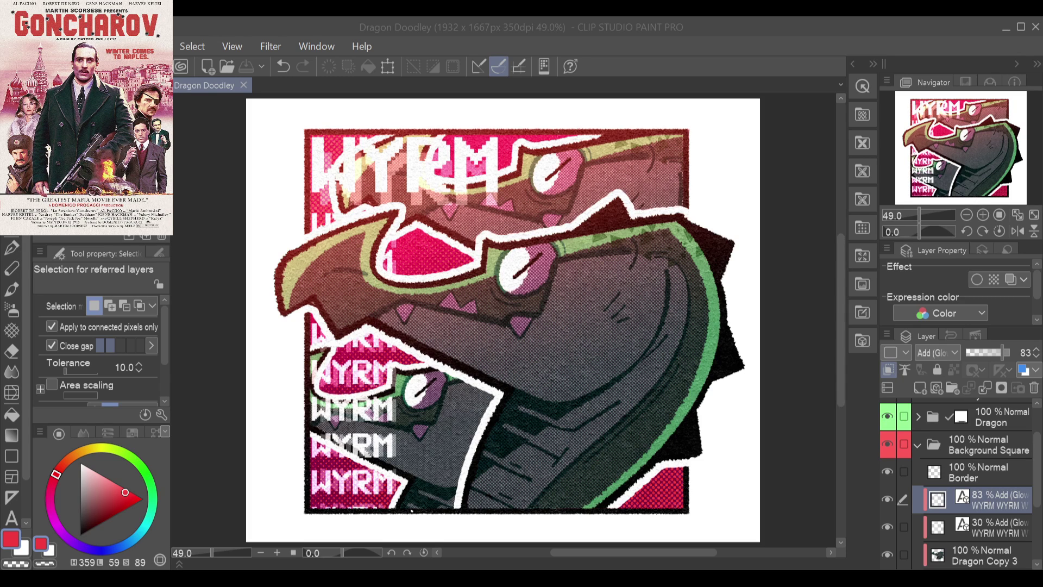
# - Open the A Small Kaiju Doodle file and compare it with the Dragon Doodley artwork
pyautogui.click(918, 445)
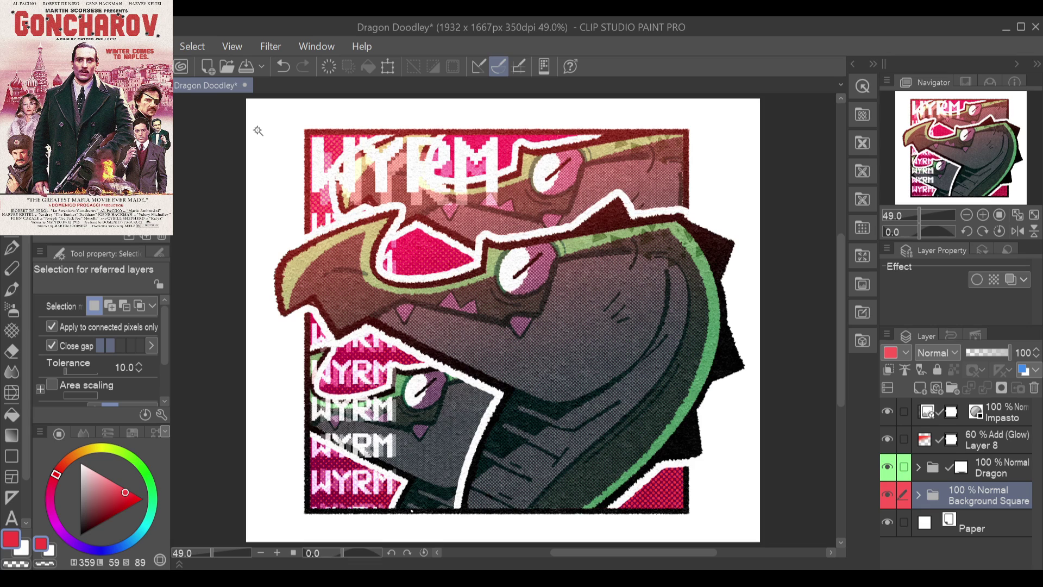
pyautogui.click(234, 61)
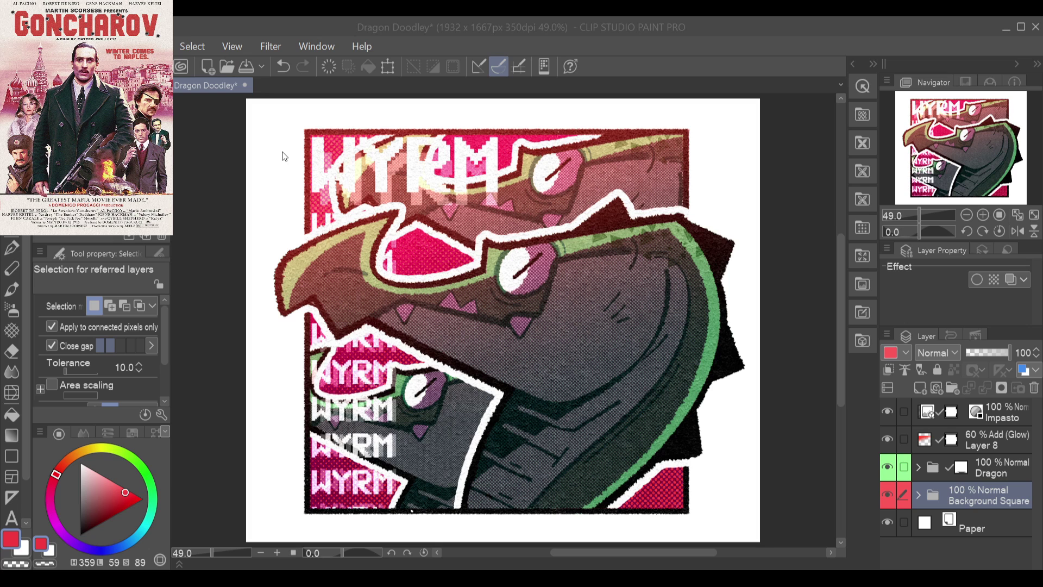
pyautogui.doubleClick(619, 304)
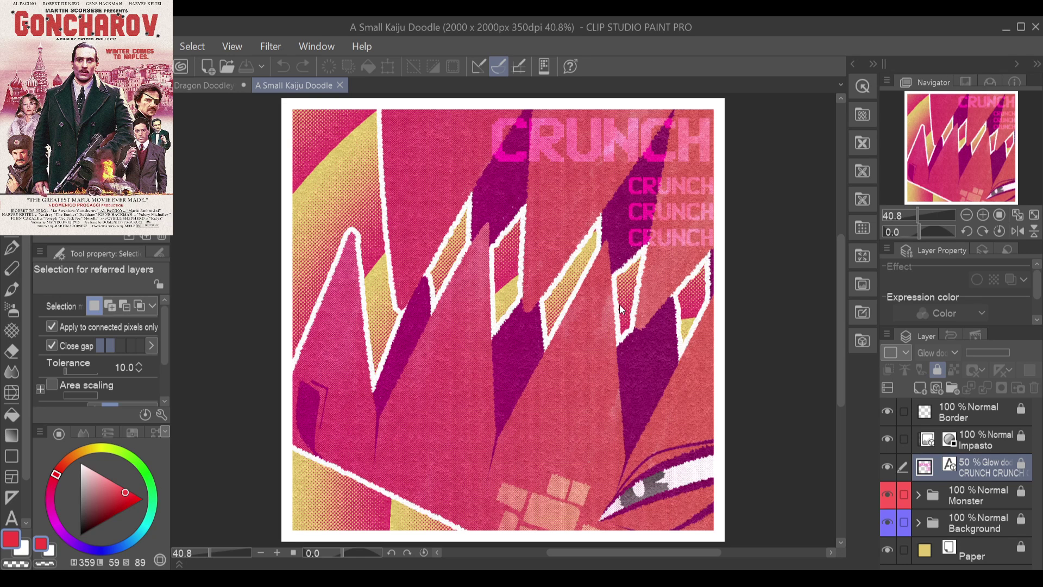
pyautogui.click(204, 81)
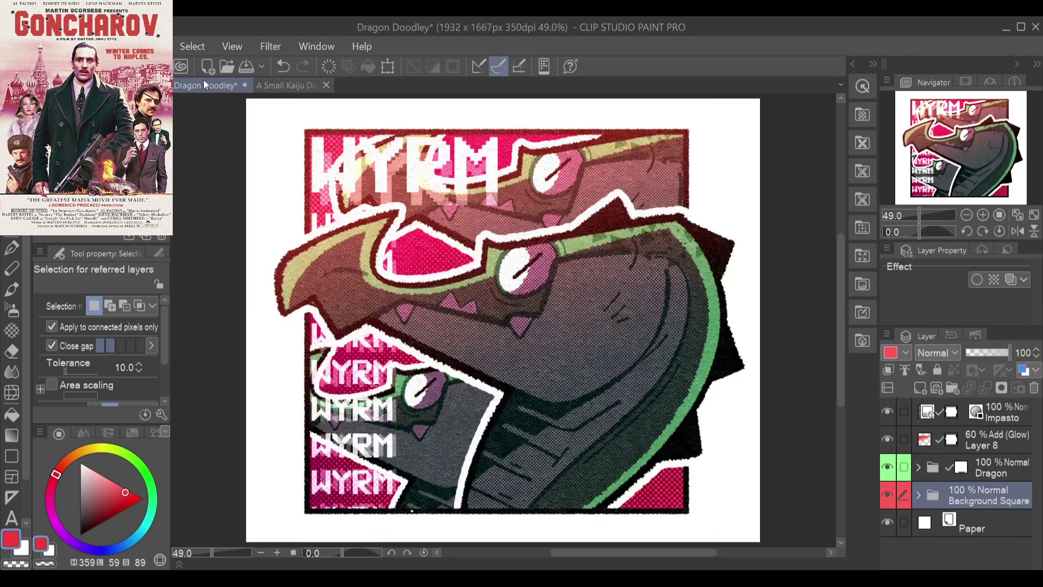
pyautogui.click(276, 82)
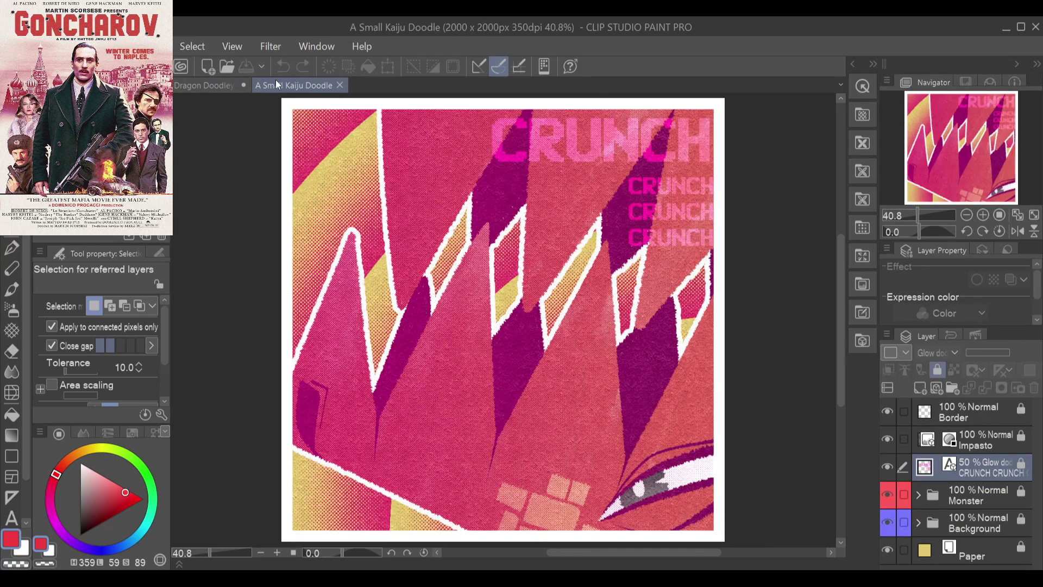
pyautogui.click(222, 85)
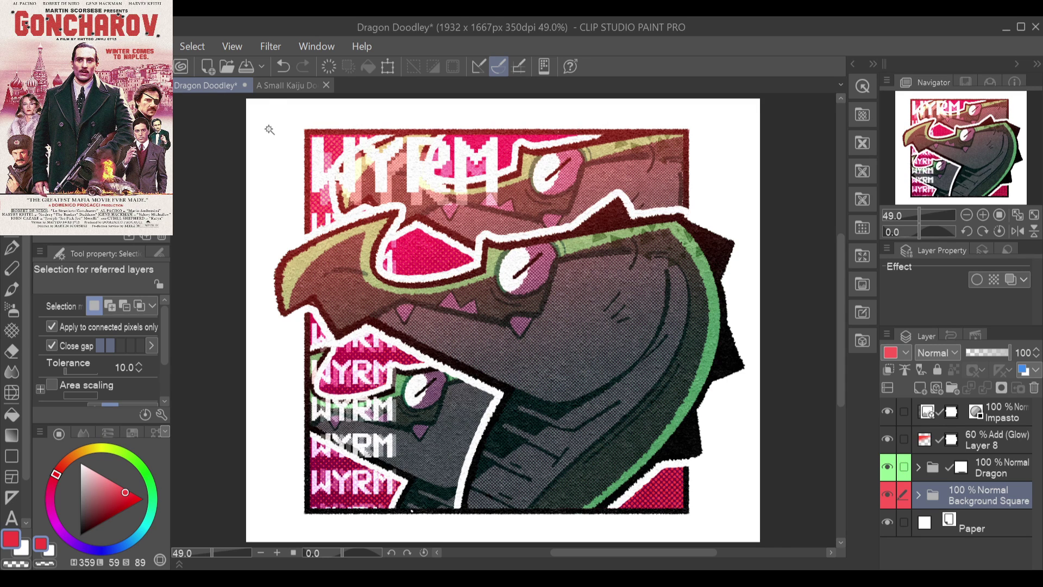
# - Examine the CRUNCH text, Impasto and Monster layers in A Small Kaiju Doodle, and return to Dragon Doodley
pyautogui.click(277, 85)
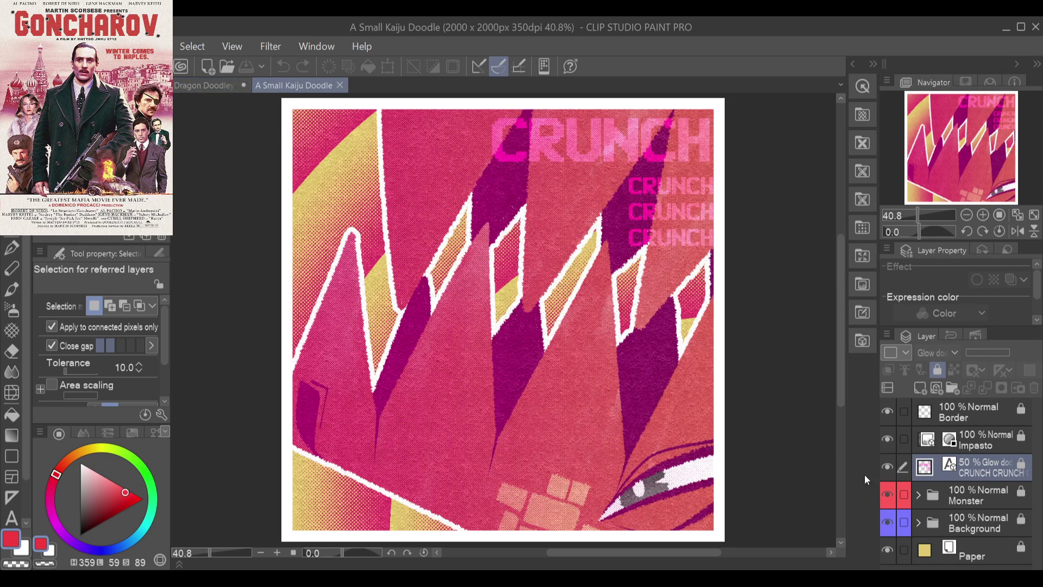
pyautogui.click(886, 465)
pyautogui.click(886, 465)
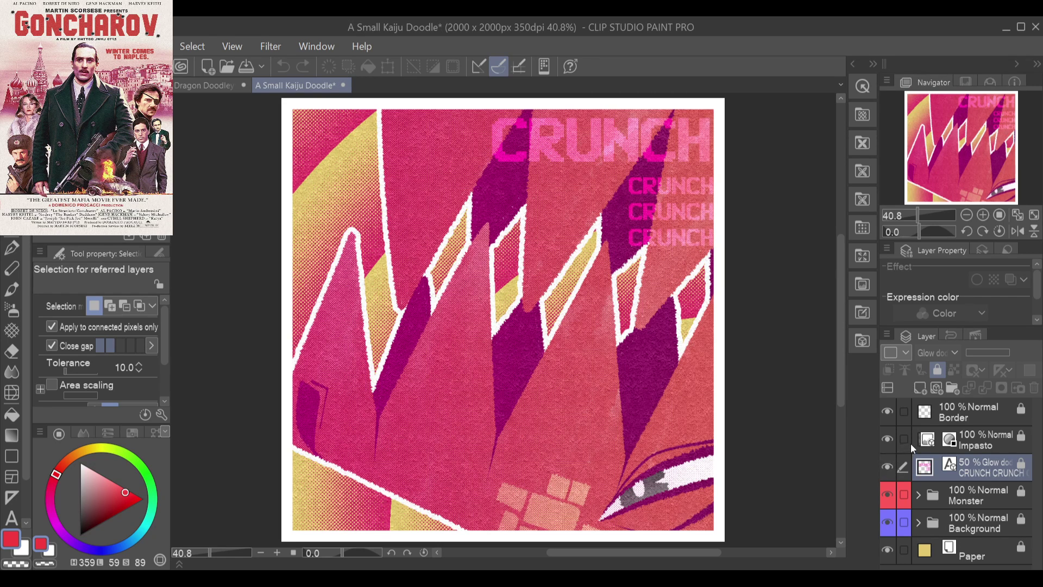
pyautogui.click(887, 437)
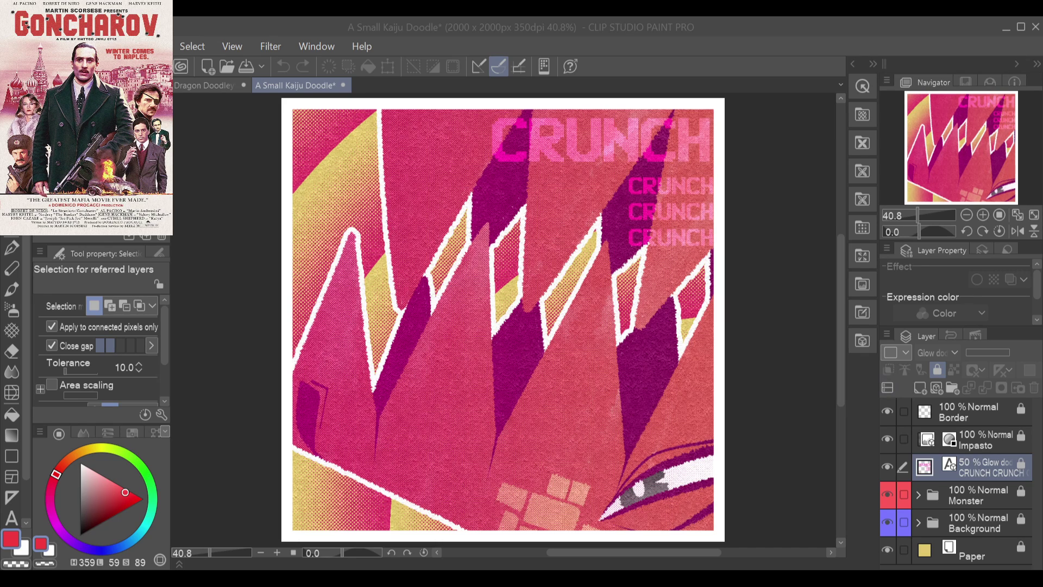
pyautogui.click(953, 492)
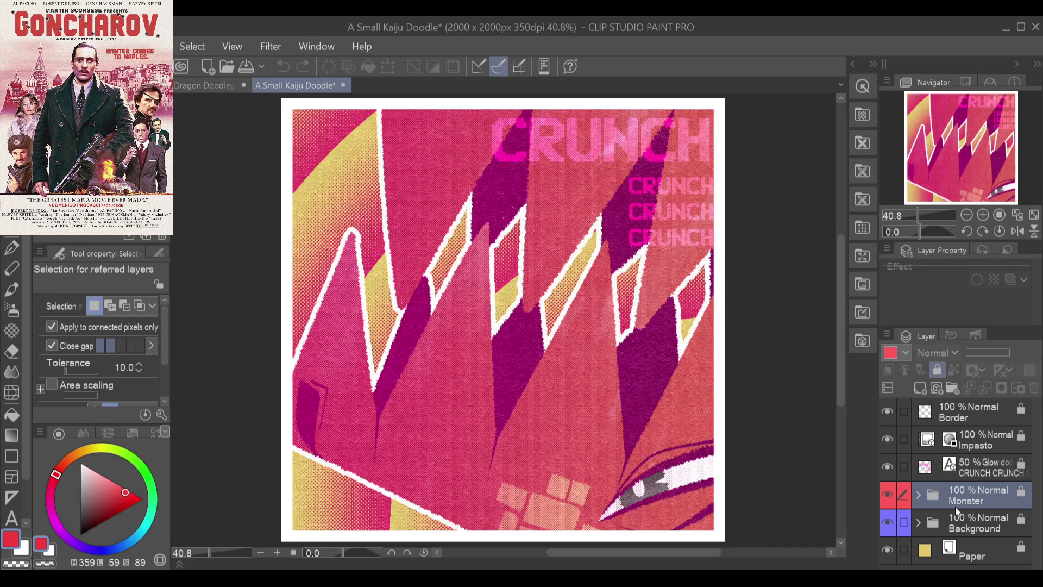
pyautogui.click(222, 86)
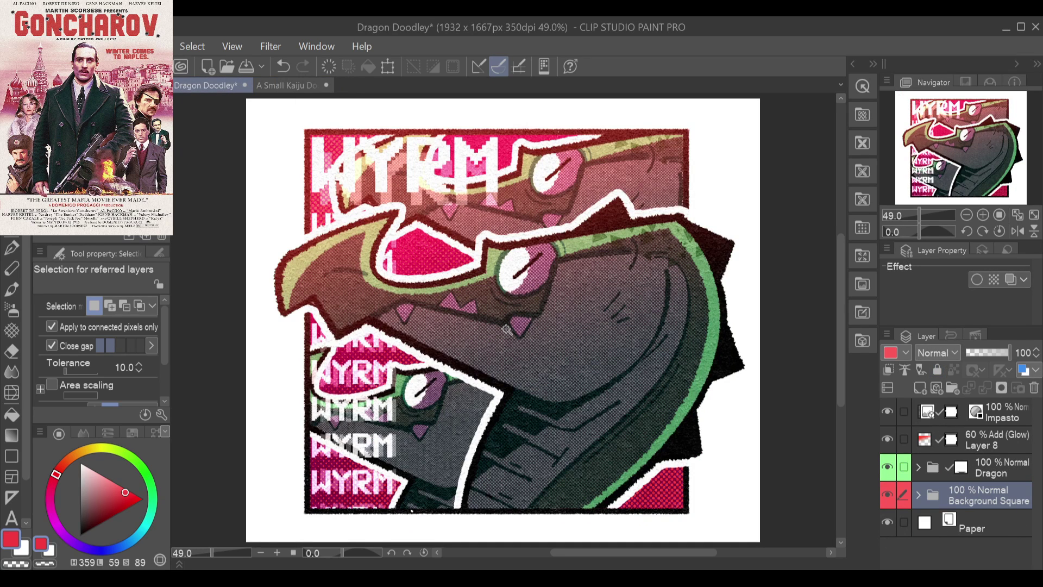
# - Turn on the layer color effect for Dragon Copy 3 and Dragon Copy 2 in the Background Square folder
pyautogui.click(919, 496)
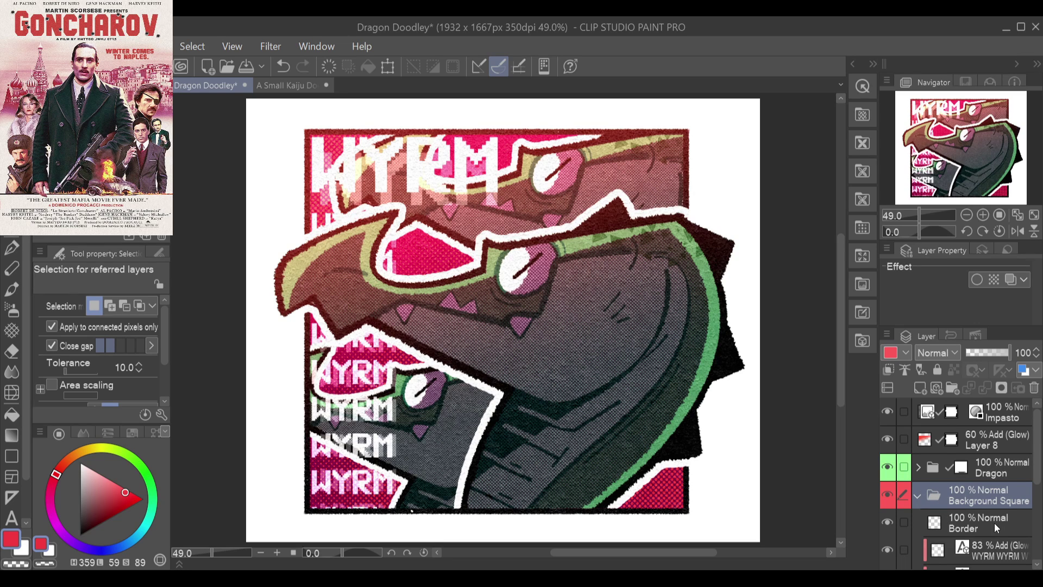
pyautogui.scroll(-4, 994, 523)
pyautogui.click(981, 492)
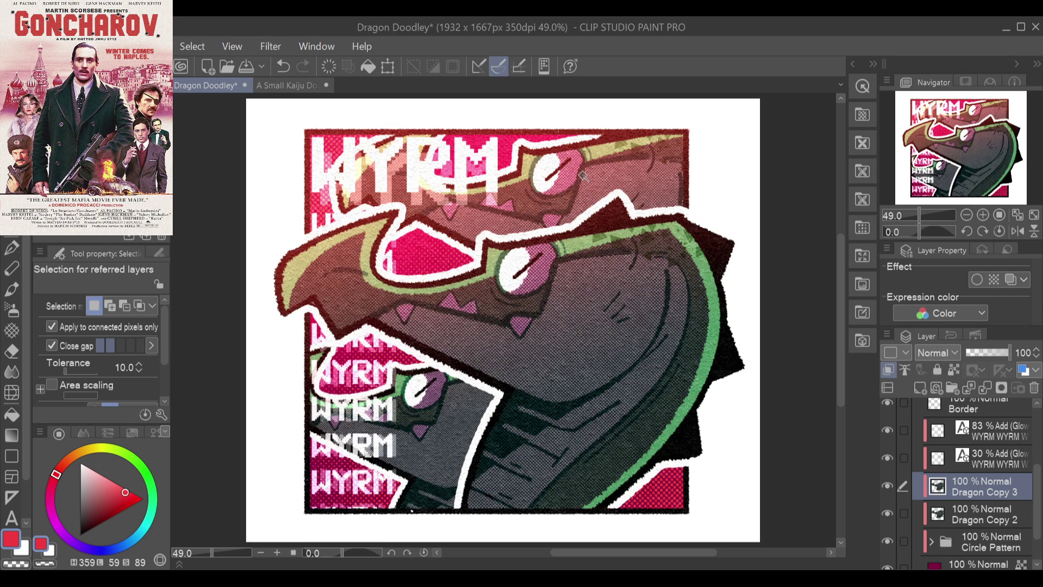
pyautogui.click(1024, 371)
pyautogui.click(993, 512)
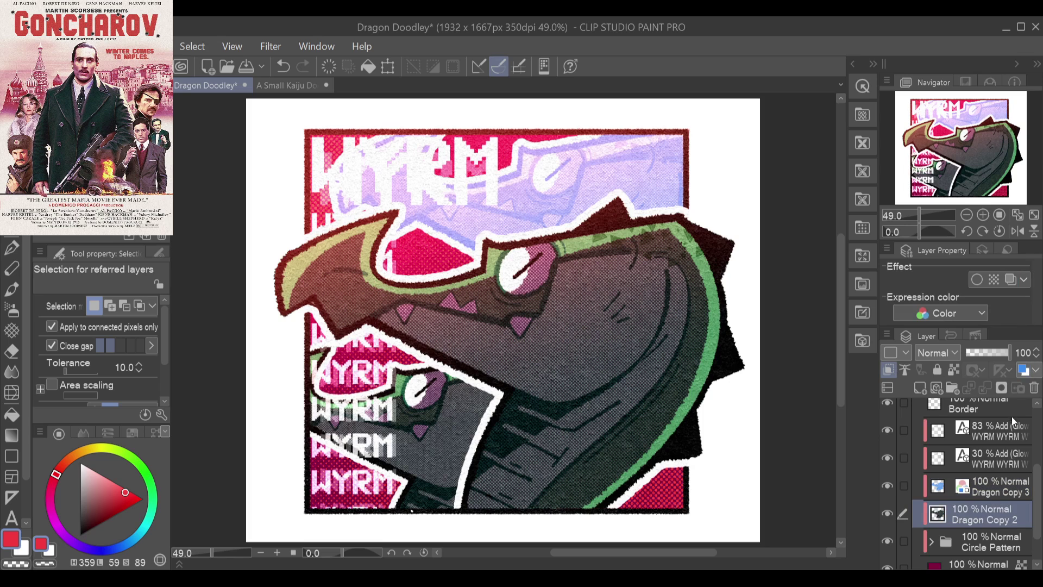
pyautogui.click(1023, 370)
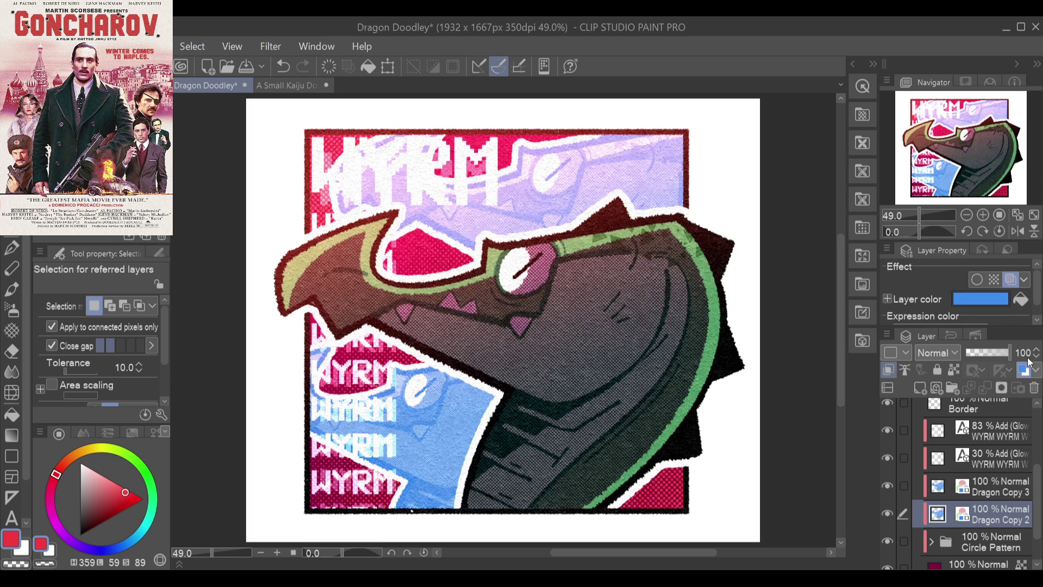
# - Set Dragon Copy 2's layer color to a muted crimson with hue 345, luminosity 48 and saturation 41
pyautogui.keyDown('alt'); pyautogui.click(511, 137); pyautogui.keyUp('alt')
pyautogui.moveTo(130, 494)
pyautogui.mouseDown()
pyautogui.moveTo(115, 508)
pyautogui.moveTo(105, 500)
pyautogui.mouseUp()
pyautogui.click(1021, 302)
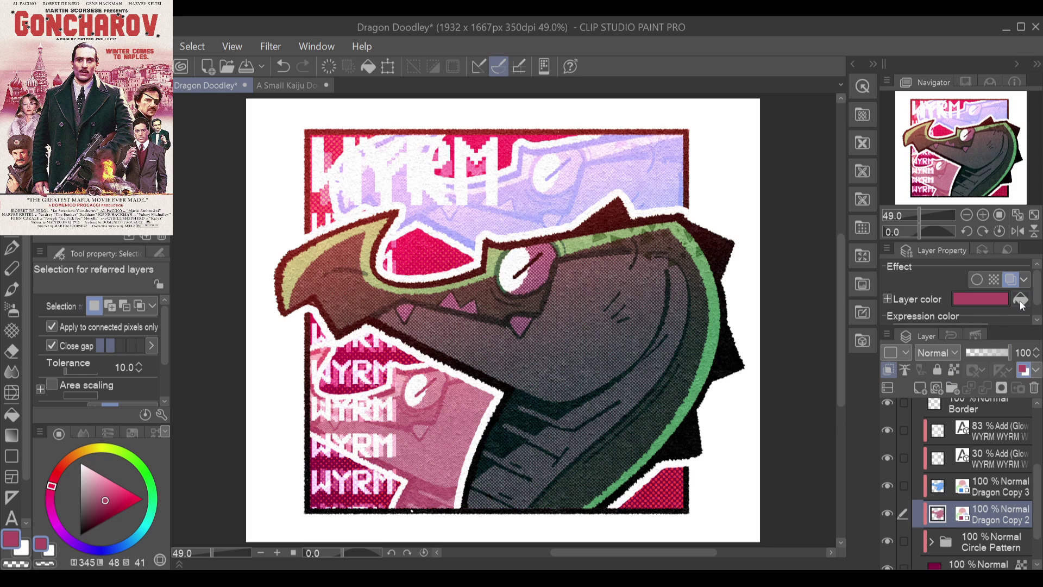
# - Set Dragon Copy 3's layer color to a dark red with hue 2, luminosity 40 and saturation 68
pyautogui.moveTo(129, 492); pyautogui.dragTo(130, 500)
pyautogui.click(997, 492)
pyautogui.click(1022, 303)
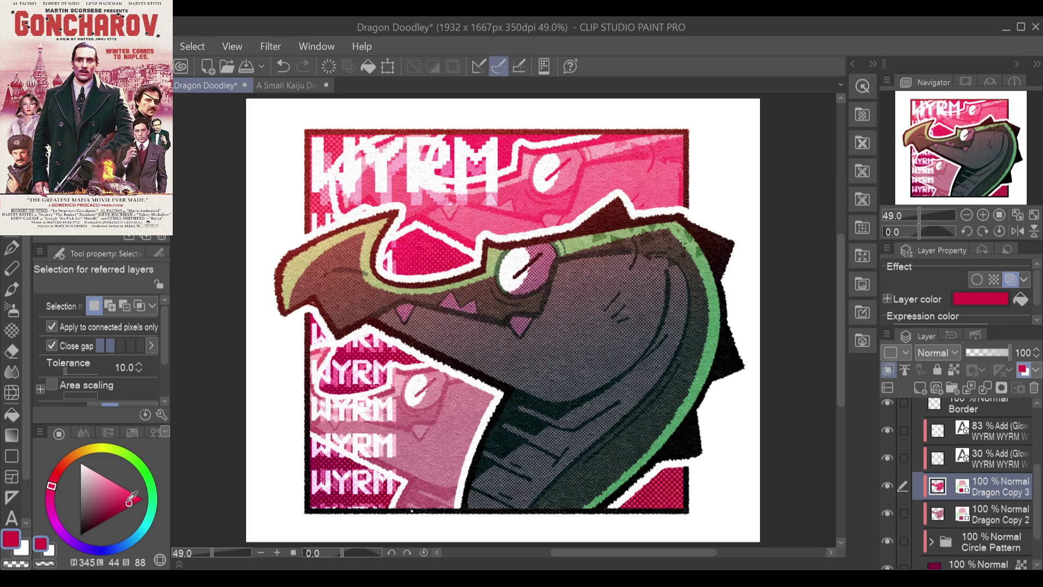
pyautogui.moveTo(51, 484); pyautogui.dragTo(58, 472)
pyautogui.moveTo(133, 507); pyautogui.dragTo(114, 506)
pyautogui.click(1015, 303)
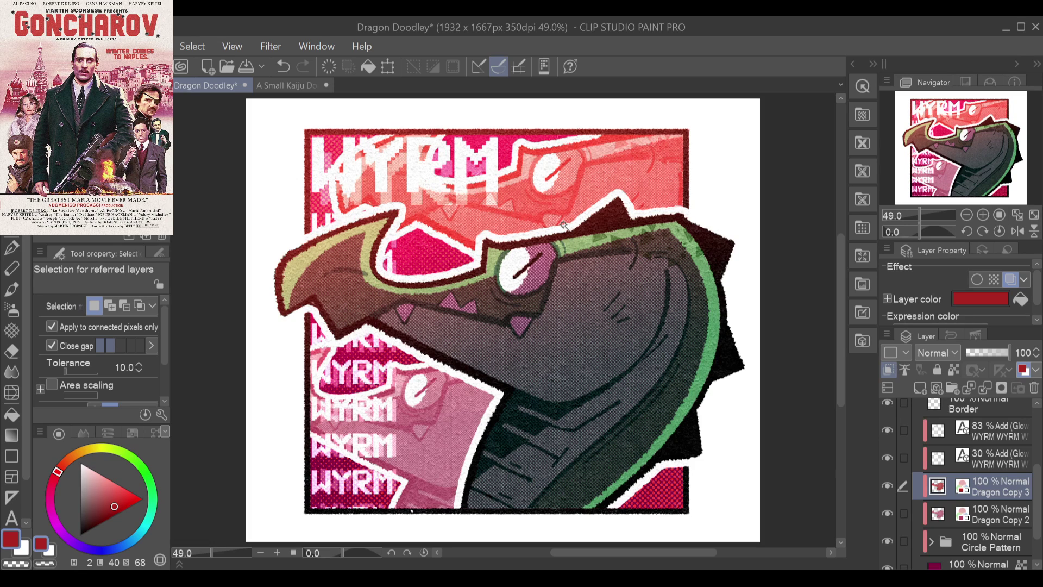
# - Set Dragon Copy 3's layer color to a dark red with hue 2, luminosity 26, saturation 72, and darken Dragon Copy 2's tint to plum
pyautogui.click(114, 509)
pyautogui.moveTo(114, 509); pyautogui.dragTo(104, 516)
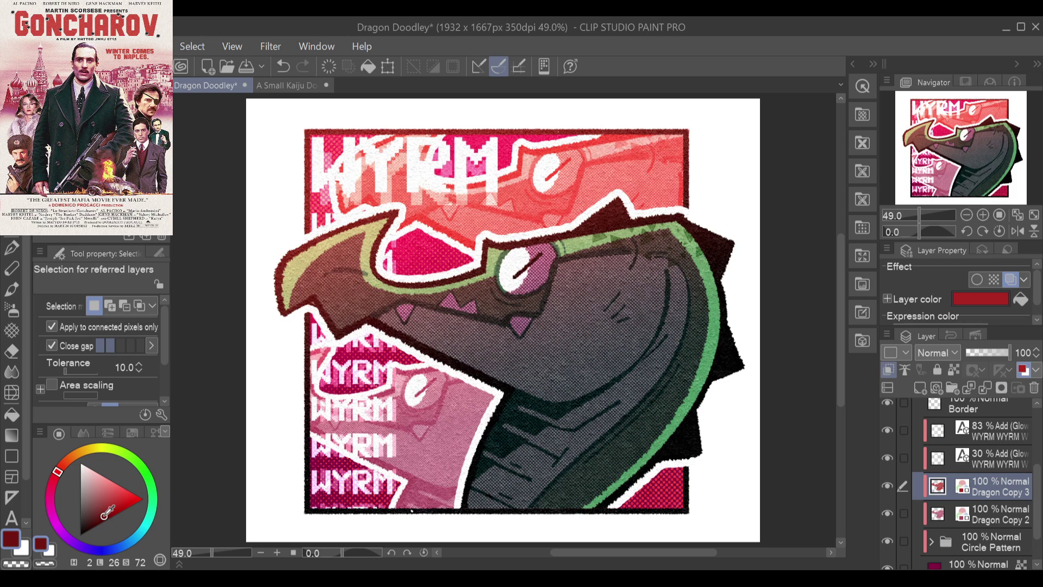
pyautogui.click(1024, 299)
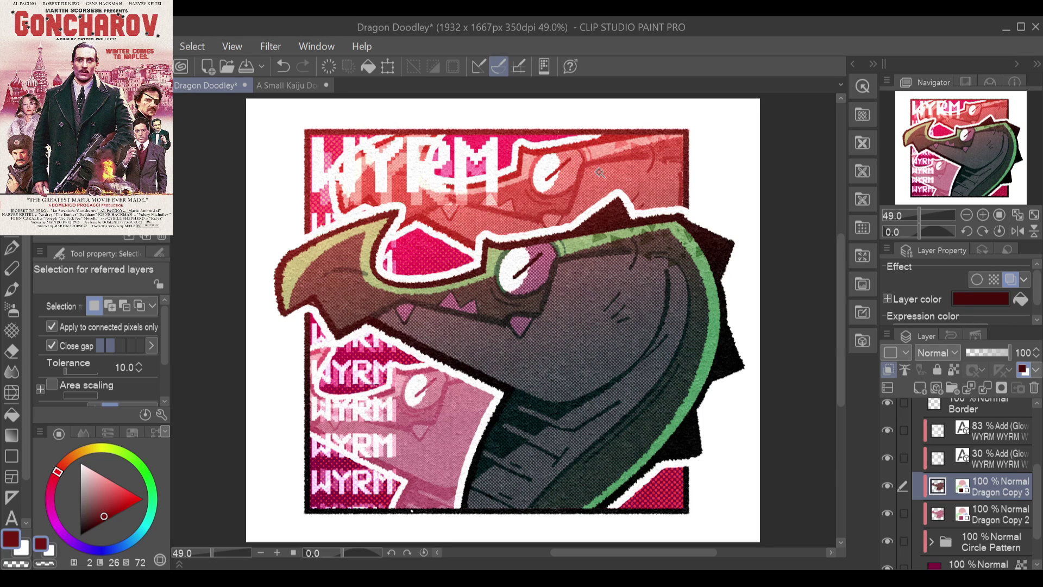
pyautogui.click(986, 514)
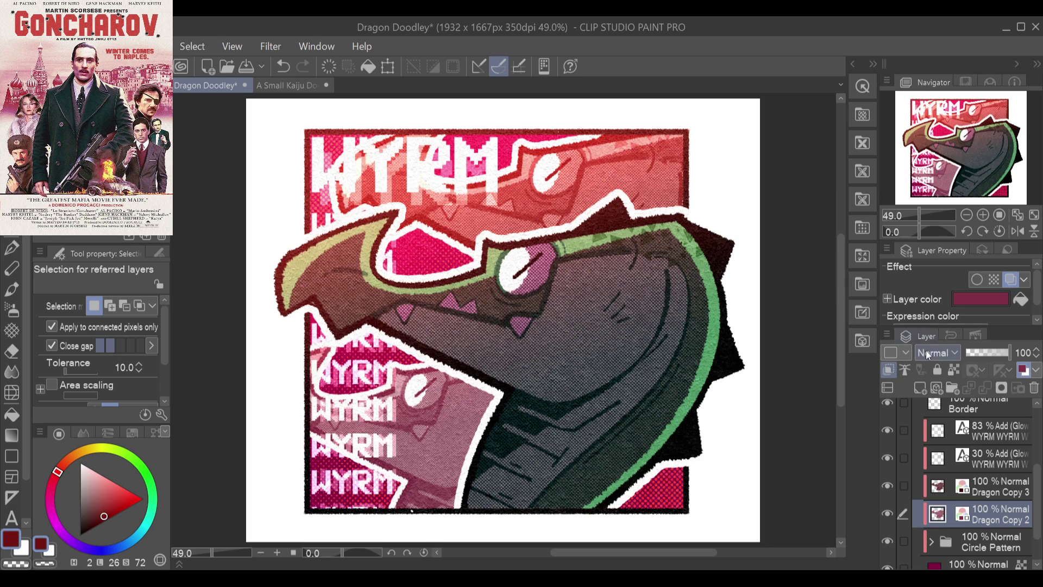
# - Try darker and brighter reds for Dragon Copy 3's layer color and settle on a muted dusty red
pyautogui.click(985, 494)
pyautogui.click(993, 303)
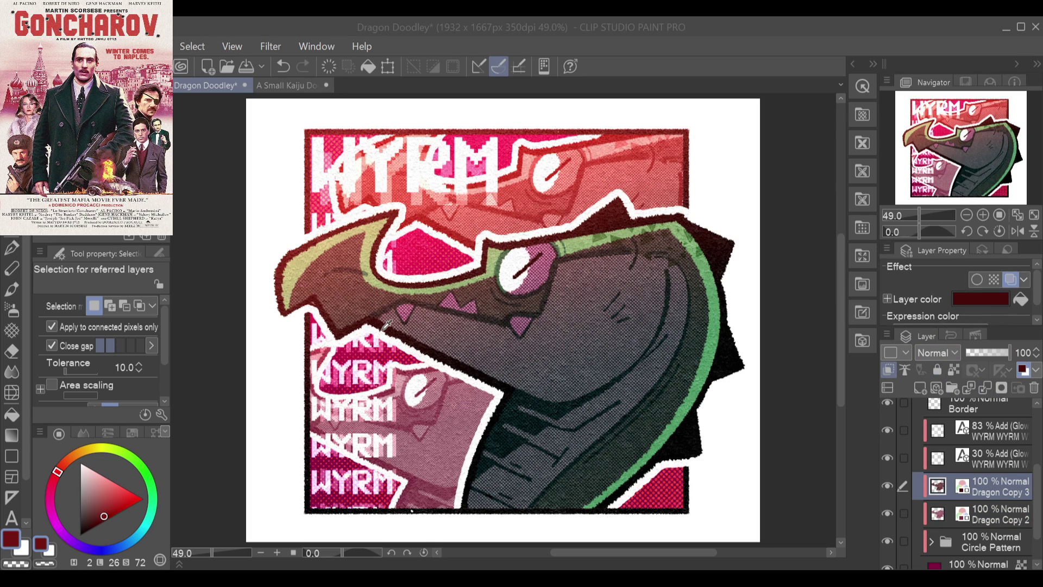
pyautogui.press('Return')
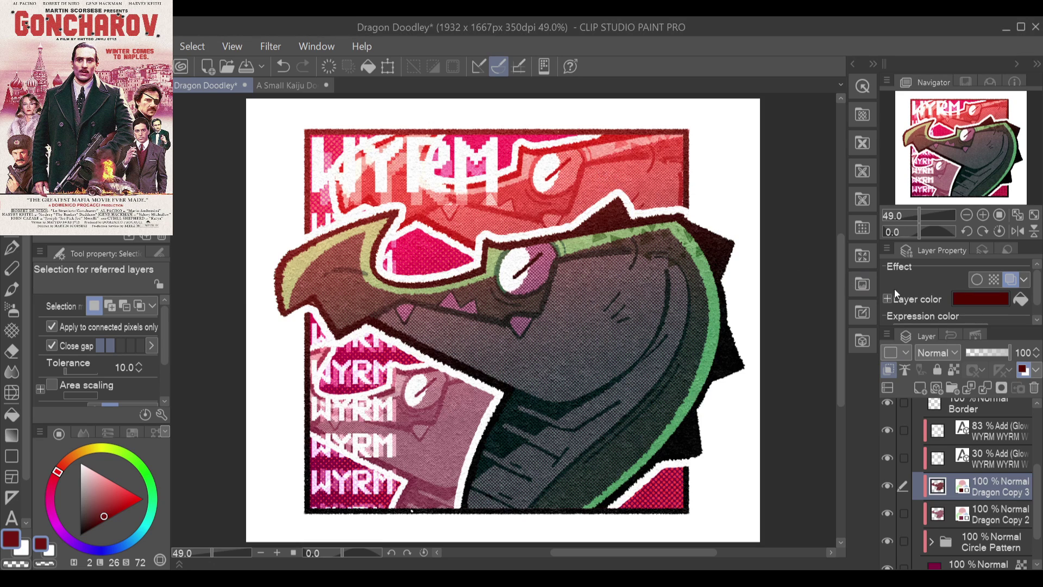
pyautogui.click(970, 302)
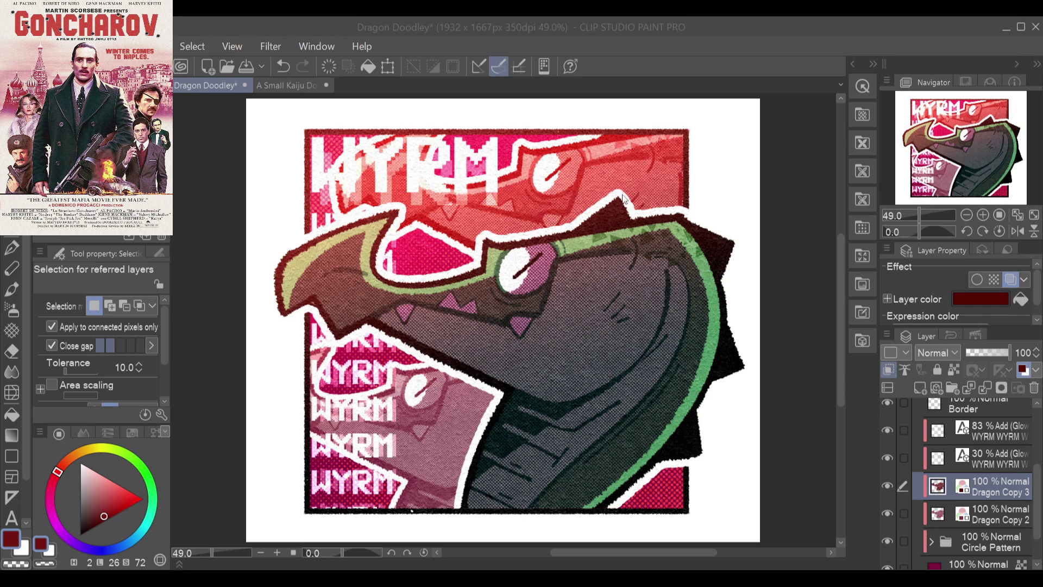
pyautogui.press('Return')
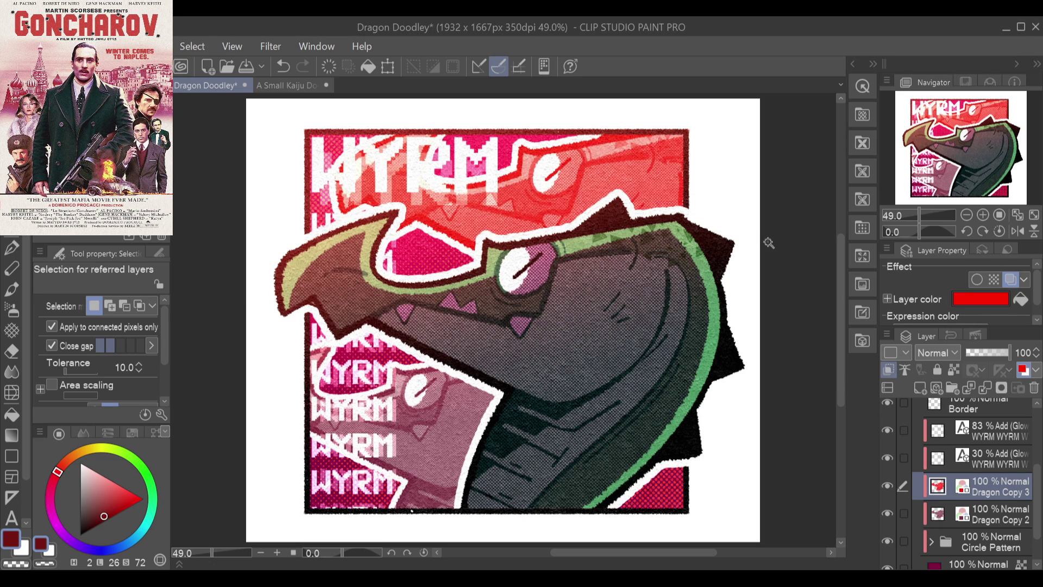
pyautogui.click(974, 302)
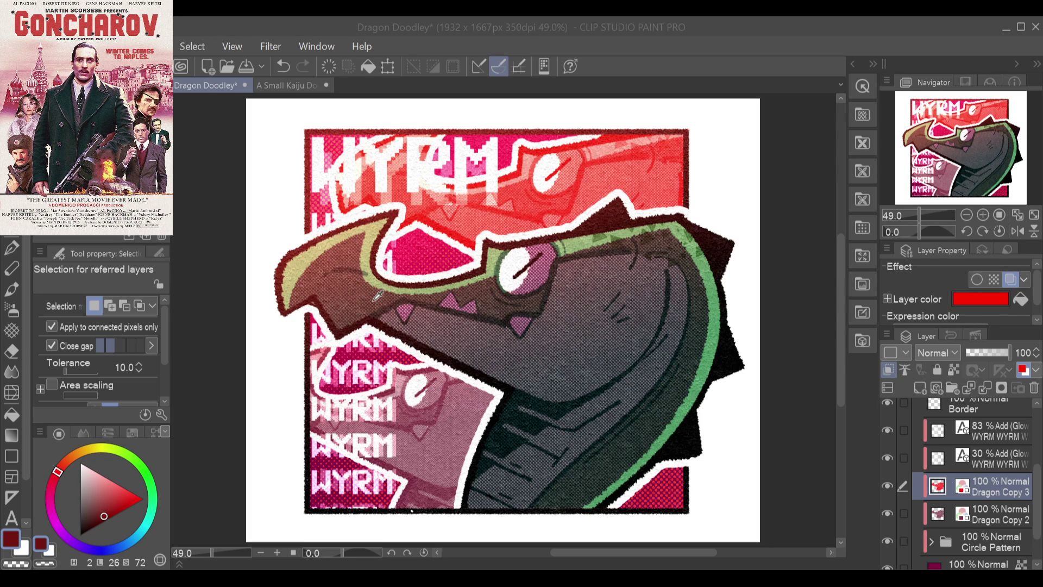
pyautogui.press('Return')
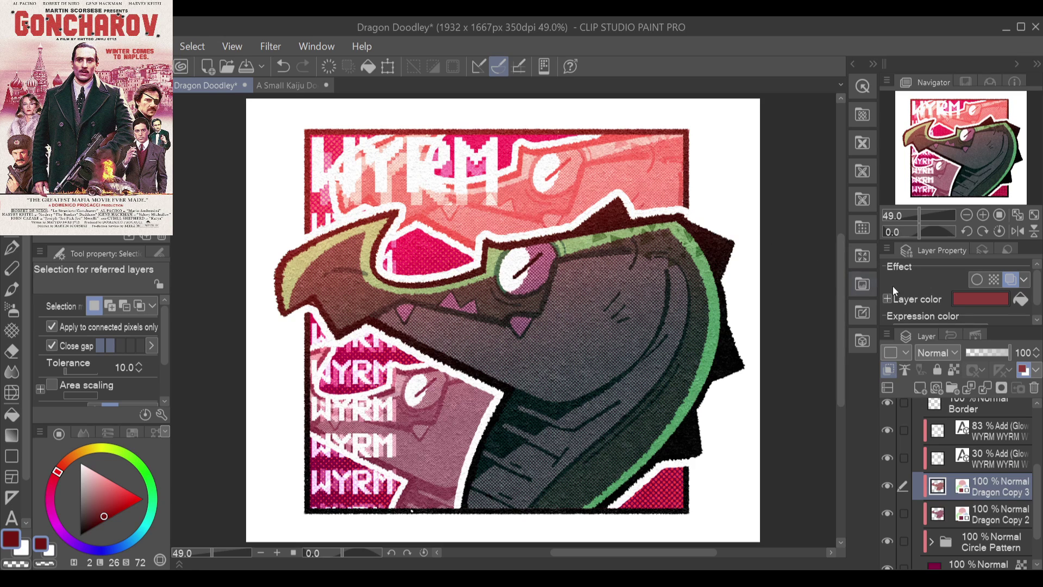
pyautogui.click(979, 302)
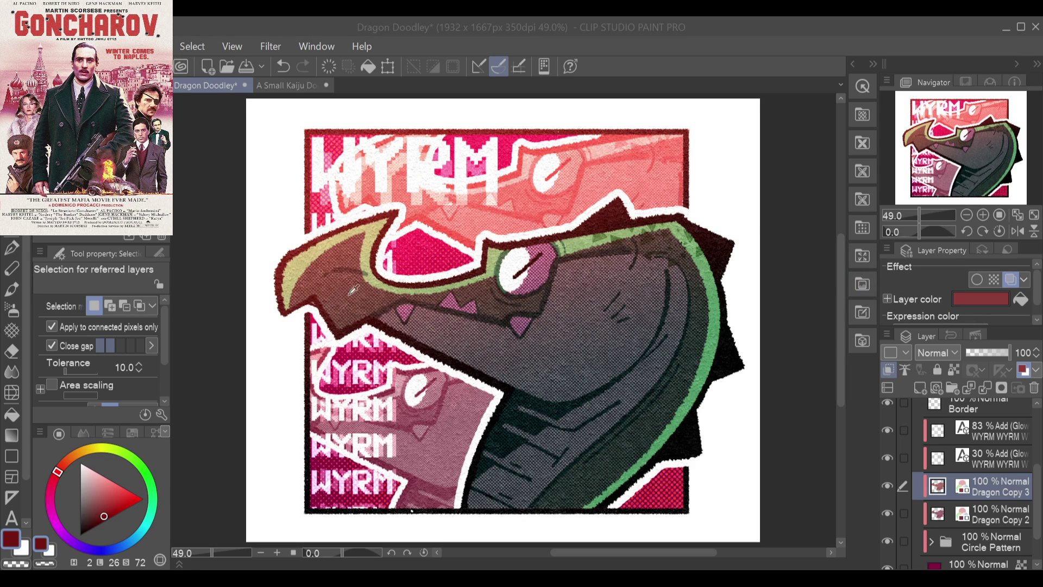
pyautogui.press('Return')
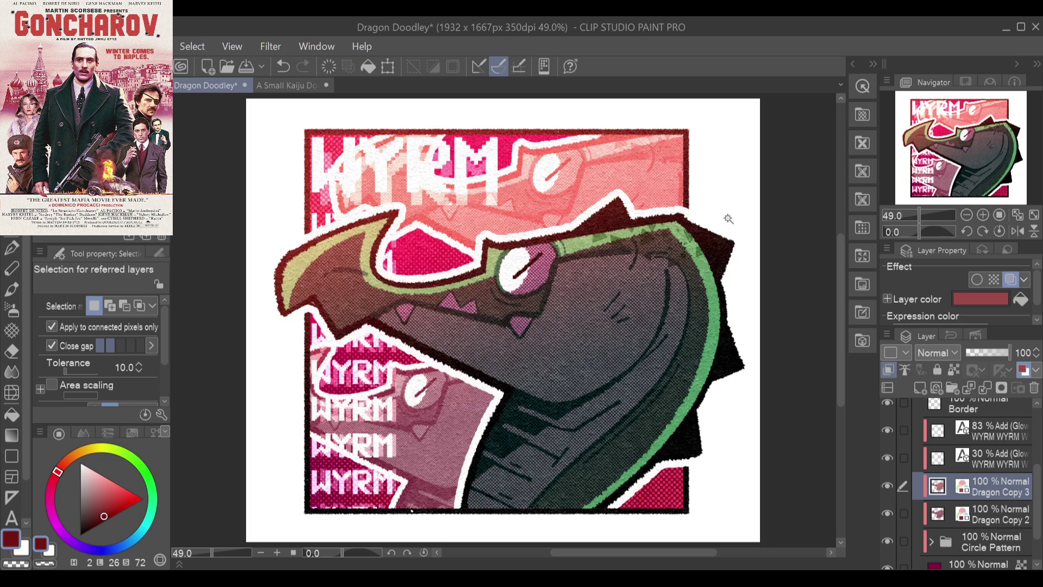
pyautogui.click(974, 299)
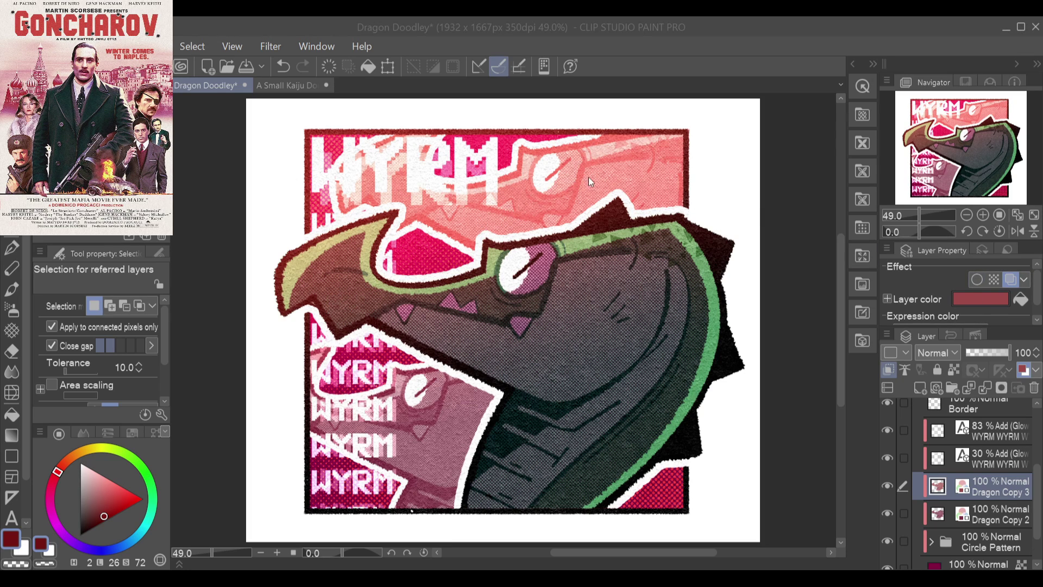
pyautogui.press('Return')
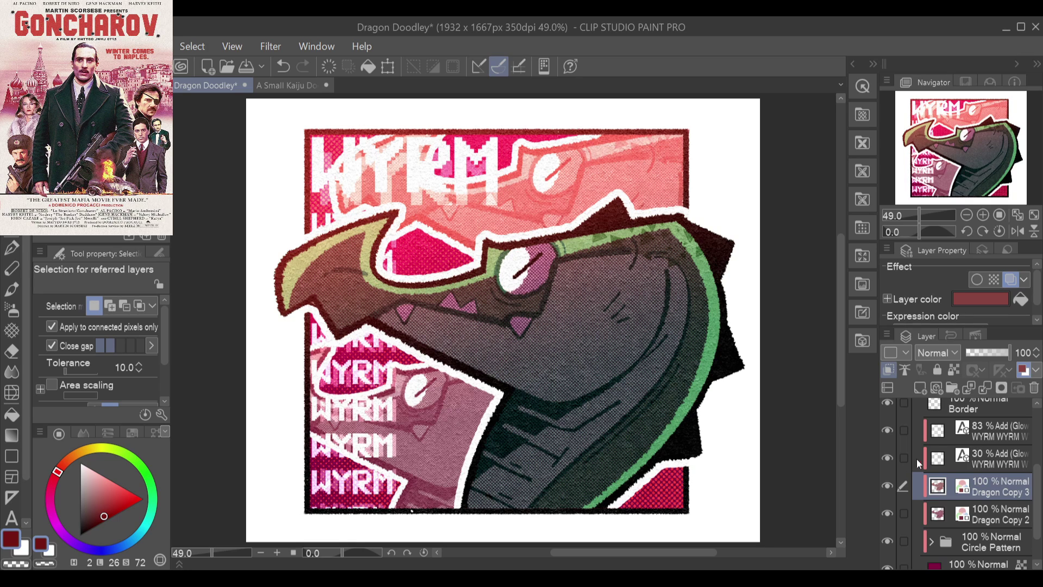
# - Collapse the Background Square folder and expand the Dragon folder in the layer stack
pyautogui.scroll(2, 924, 456)
pyautogui.click(924, 431)
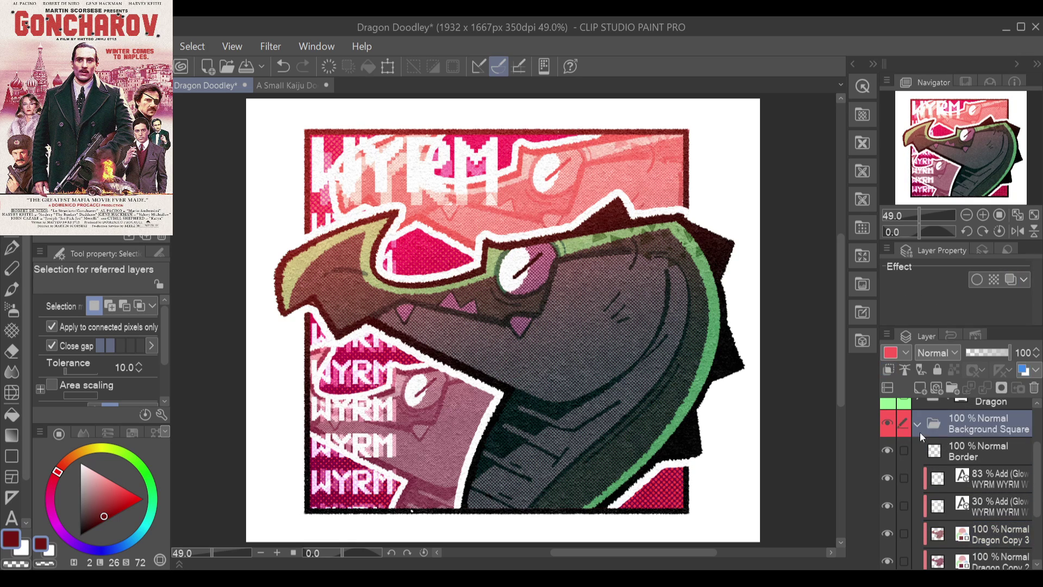
pyautogui.click(919, 423)
pyautogui.click(978, 466)
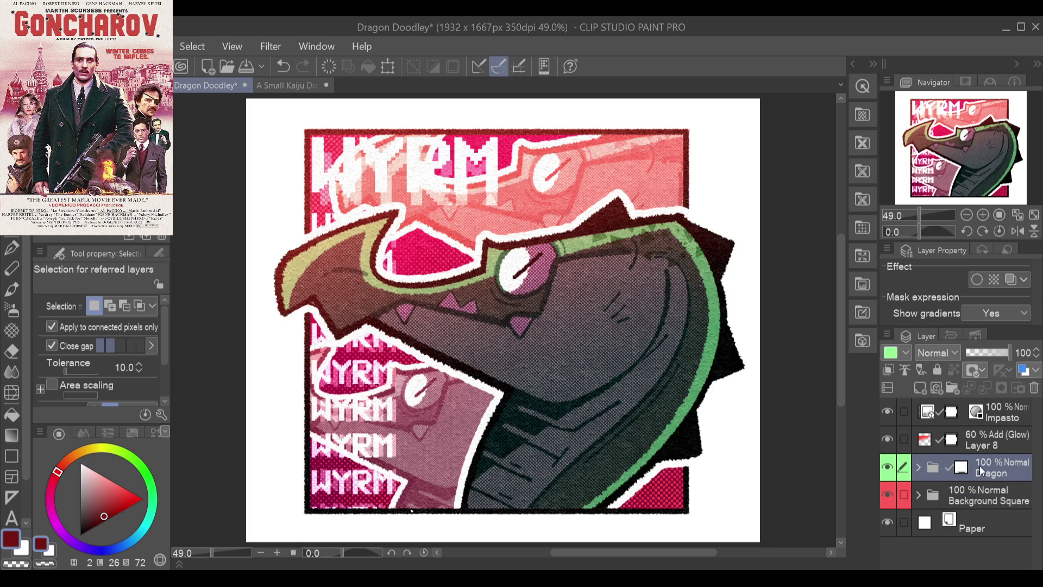
pyautogui.click(918, 468)
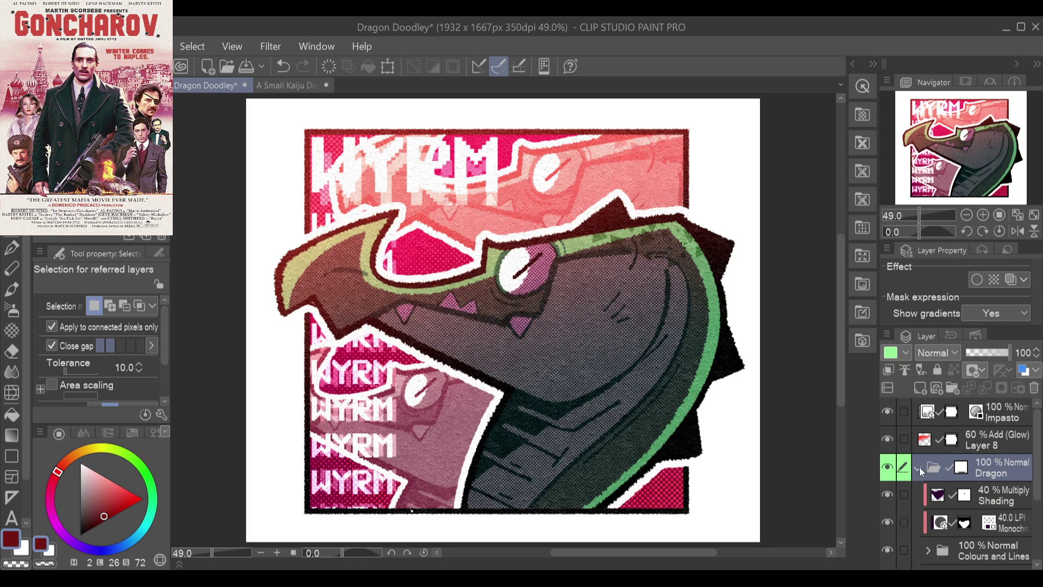
# - Duplicate the Colours and Lines folder inside the Dragon folder and merge the duplicate into a single renamed layer
pyautogui.scroll(-2, 961, 477)
pyautogui.click(967, 503)
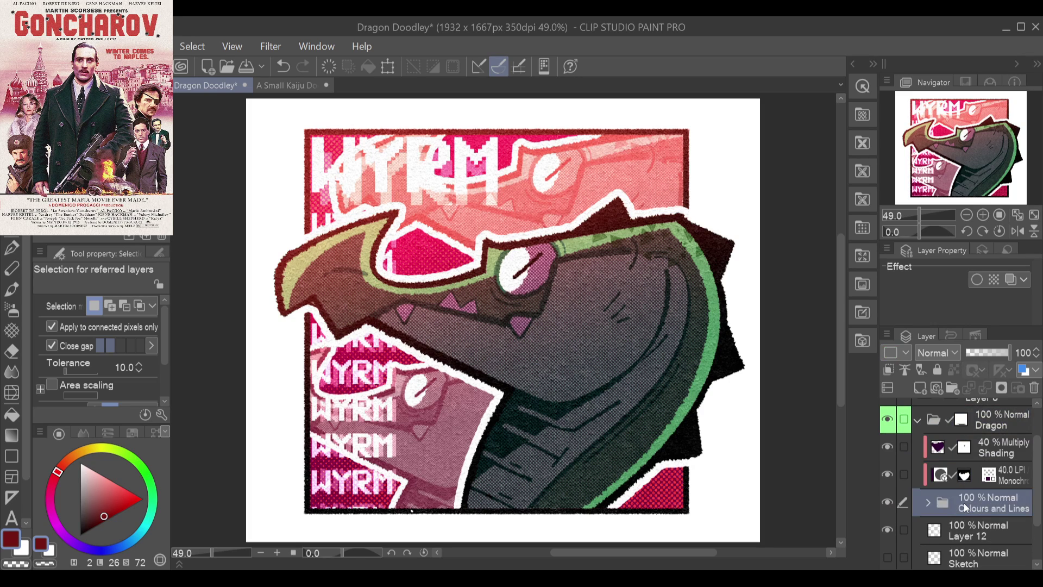
pyautogui.hotkey('ctrl', 'j')
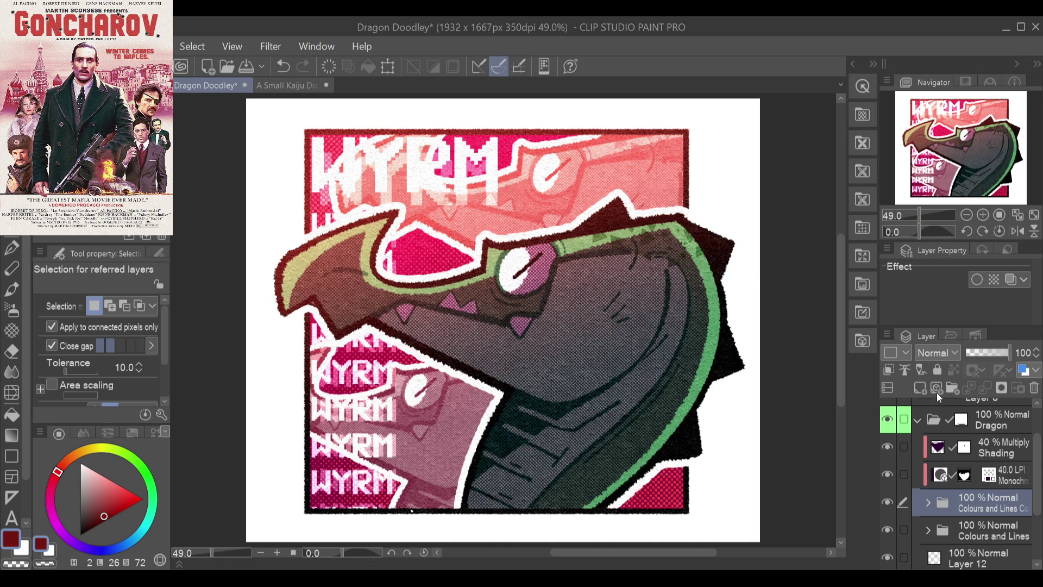
pyautogui.hotkey('shift', 'alt', 'e')
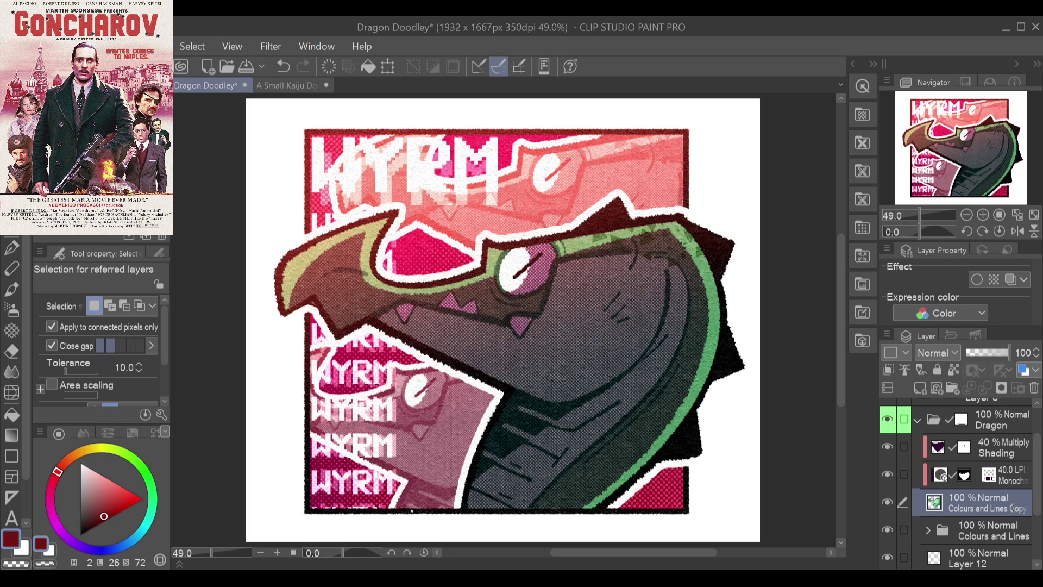
pyautogui.press('Return')
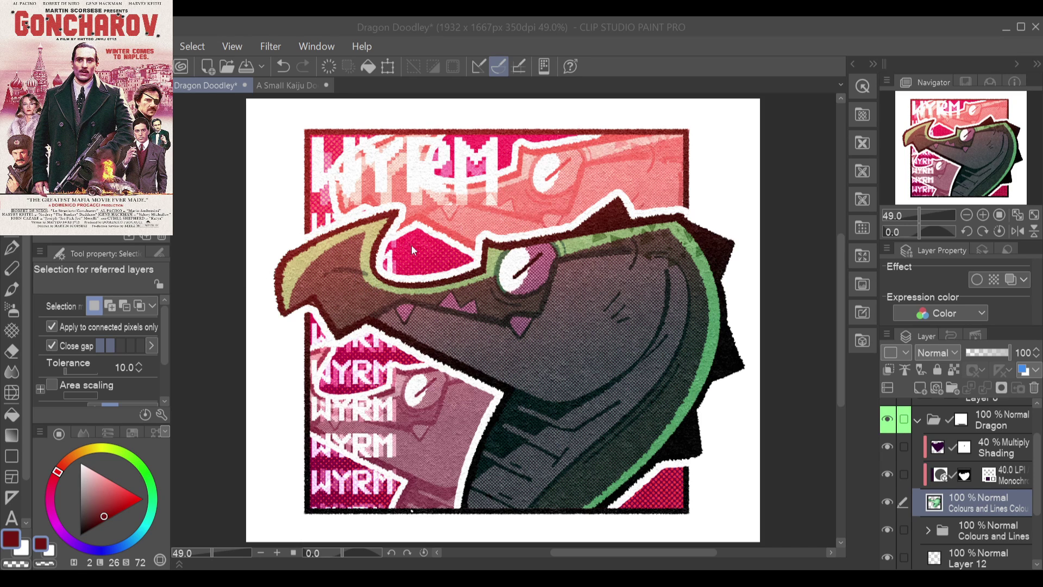
# - Tint the merged Colours and Lines layer with a crimson layer color and set its blending mode to Multiply
pyautogui.click(1024, 370)
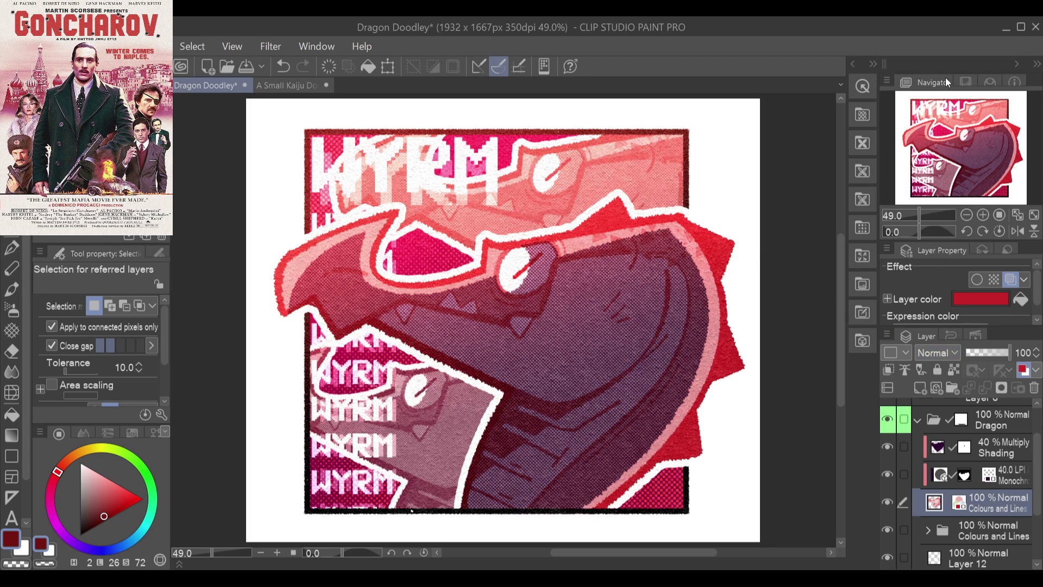
pyautogui.hotkey('shift', 'alt', 'm')
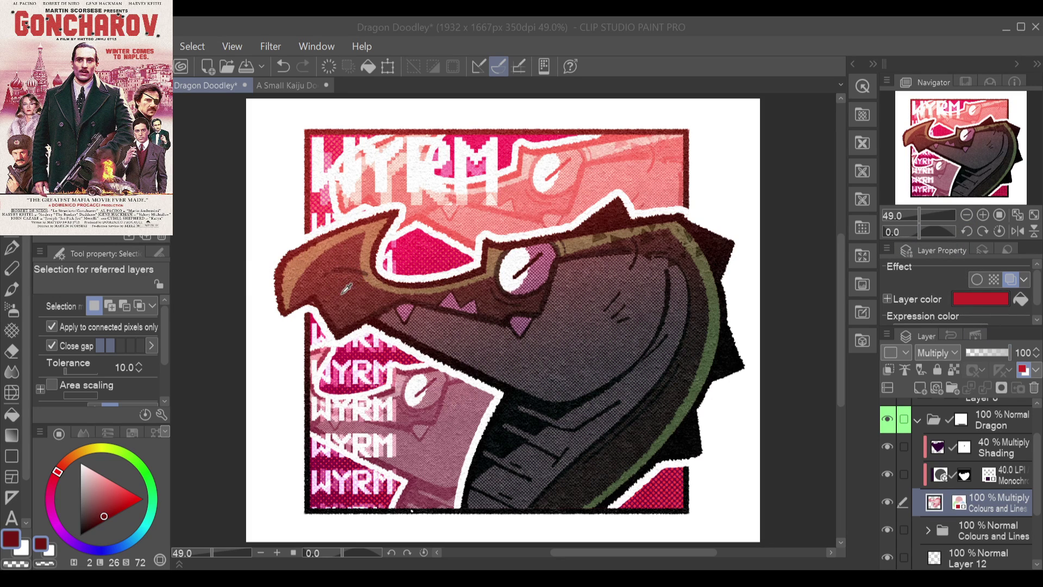
pyautogui.press('Return')
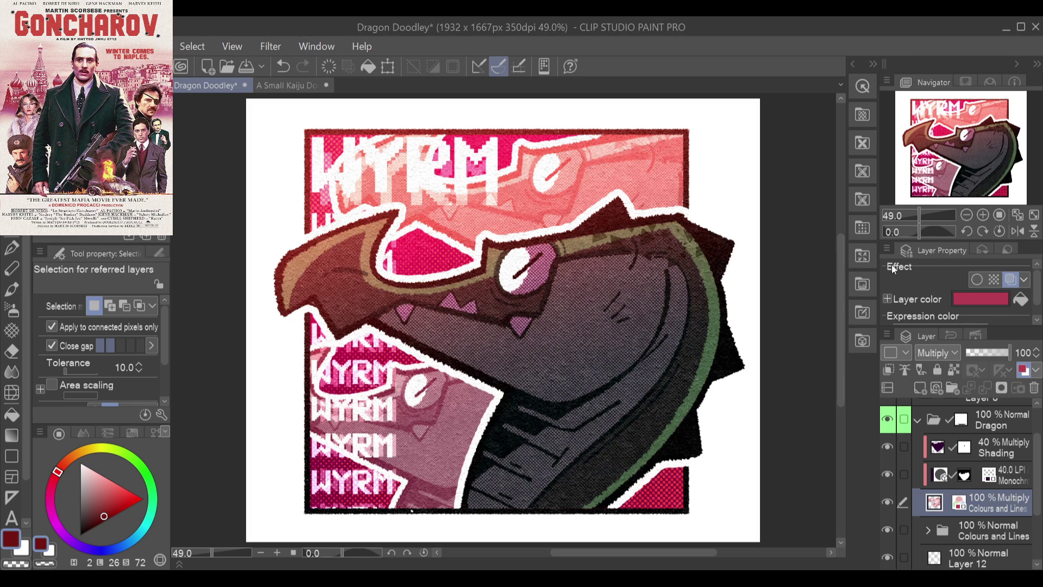
# - Try the Multiply tint layer at 89% opacity, restore 100%, and shift its layer color to a deeper crimson
pyautogui.moveTo(996, 353); pyautogui.dragTo(1006, 351)
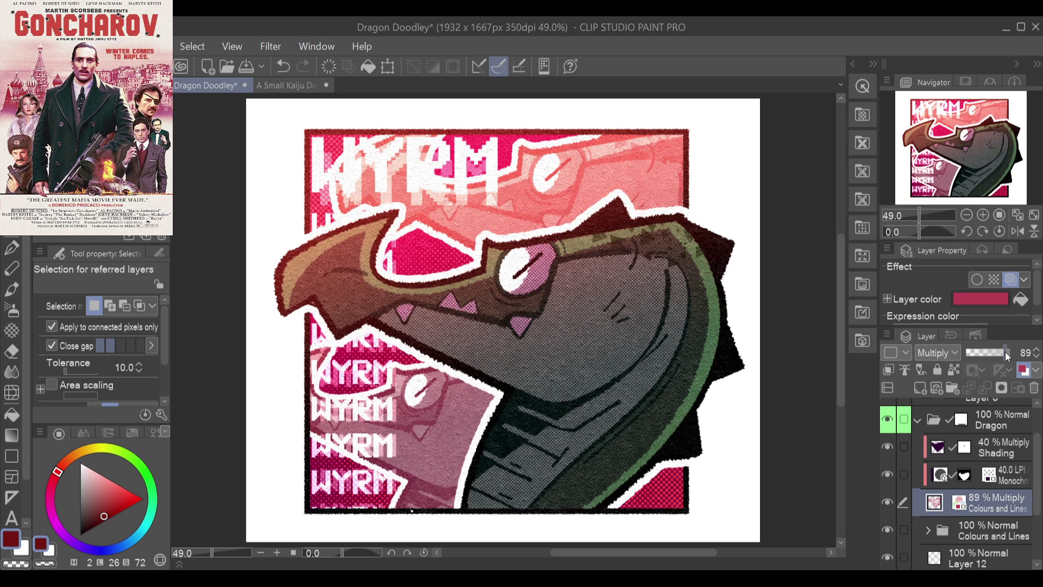
pyautogui.moveTo(1006, 351); pyautogui.dragTo(1018, 354)
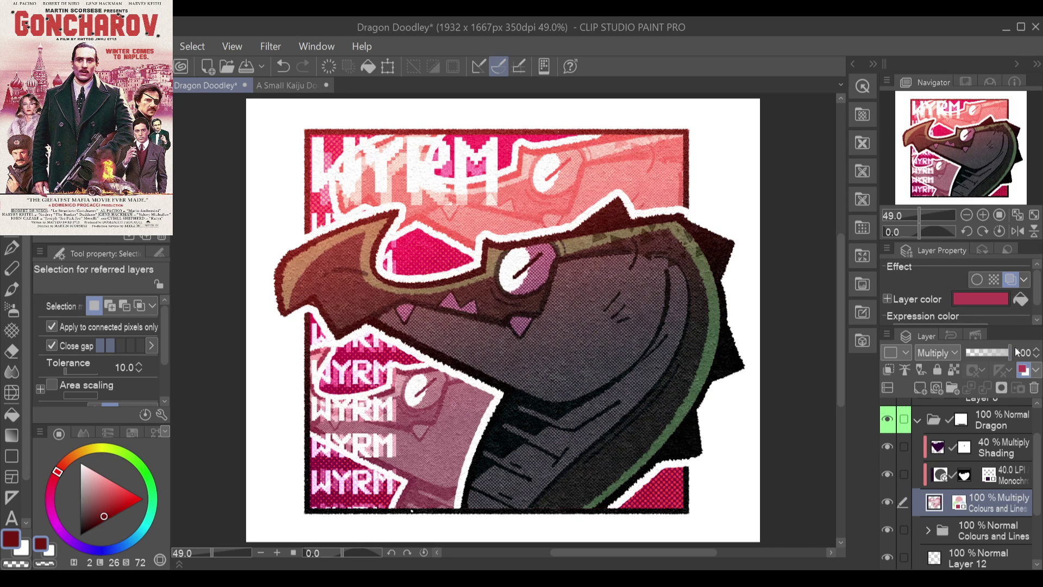
pyautogui.click(990, 298)
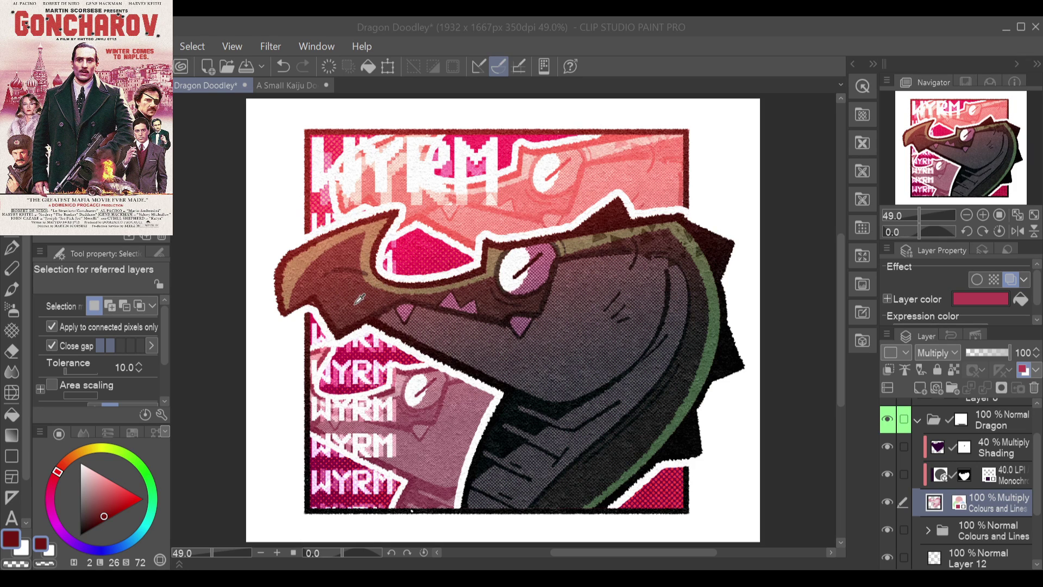
pyautogui.click(596, 176)
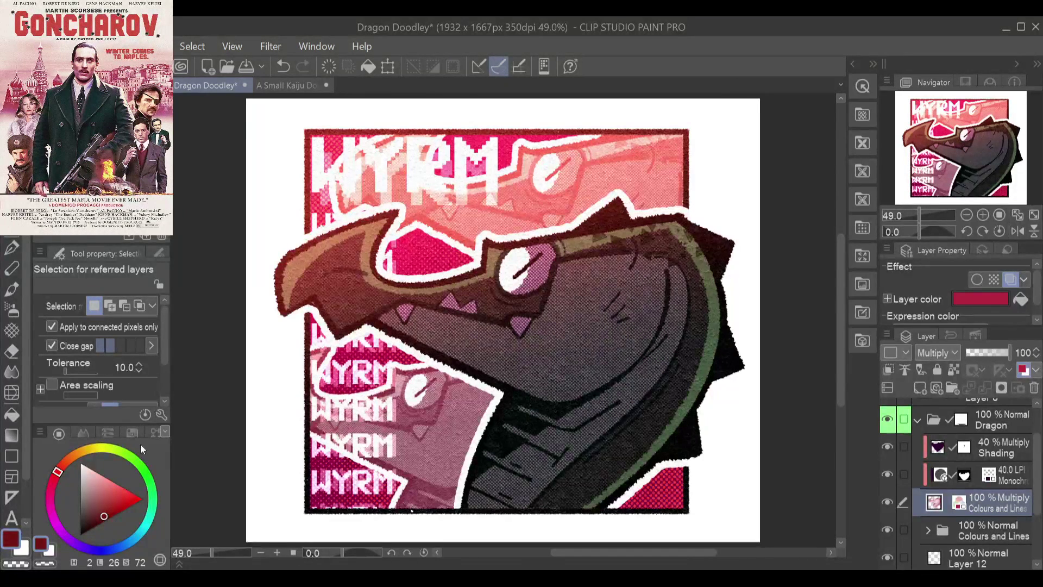
# - Crop the canvas around the framed illustration to 1900 x 1600 px and save the document
pyautogui.hotkey('ctrl', 't')
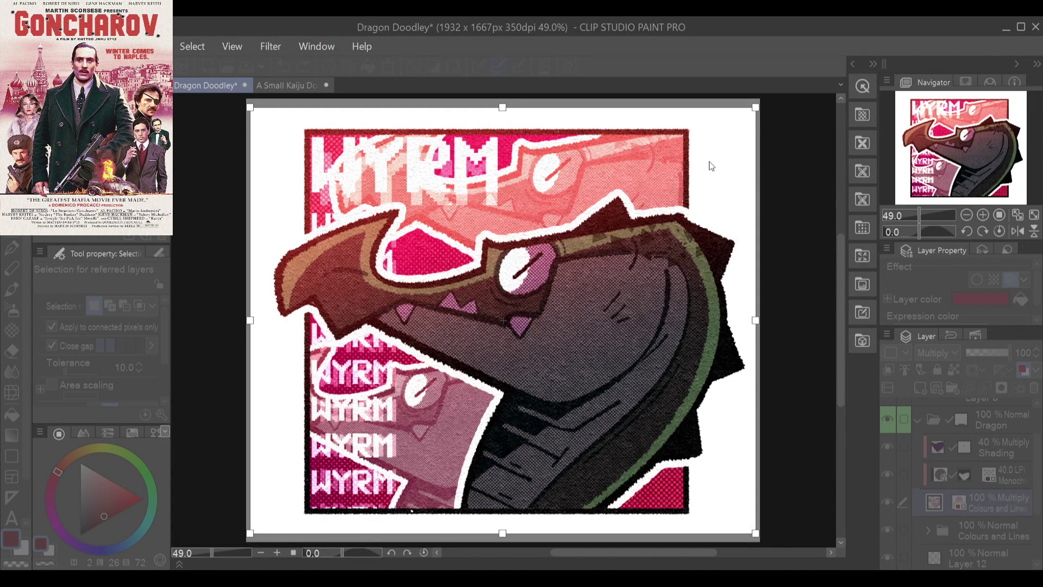
pyautogui.press('Escape')
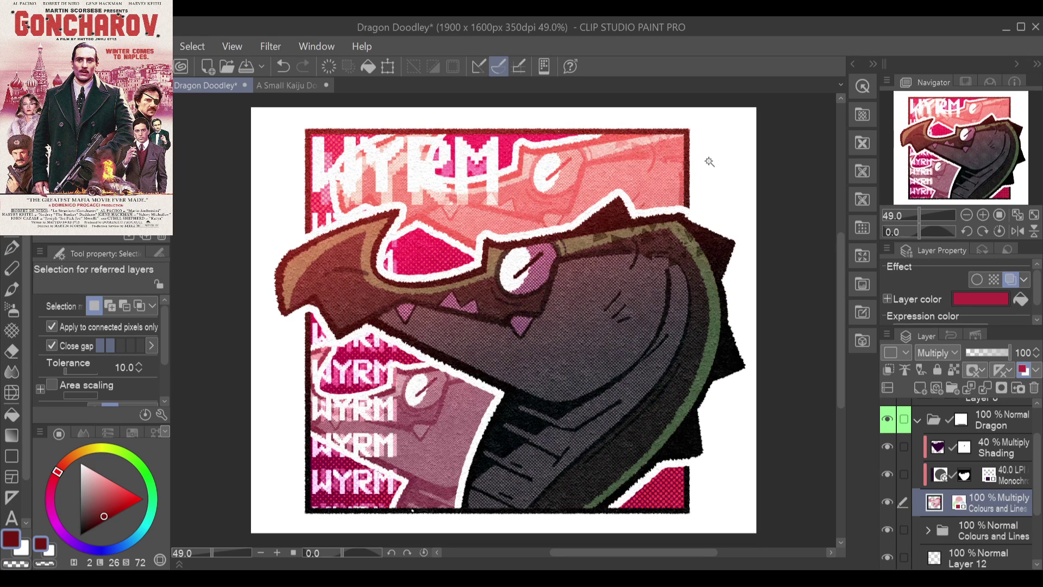
pyautogui.click(1034, 215)
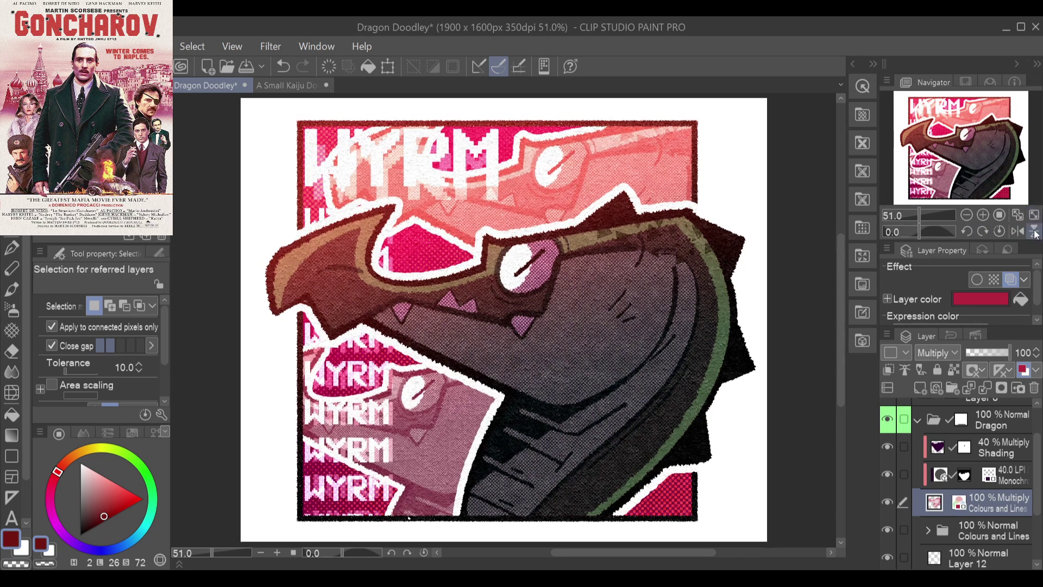
pyautogui.click(729, 227)
pyautogui.hotkey('ctrl', 's')
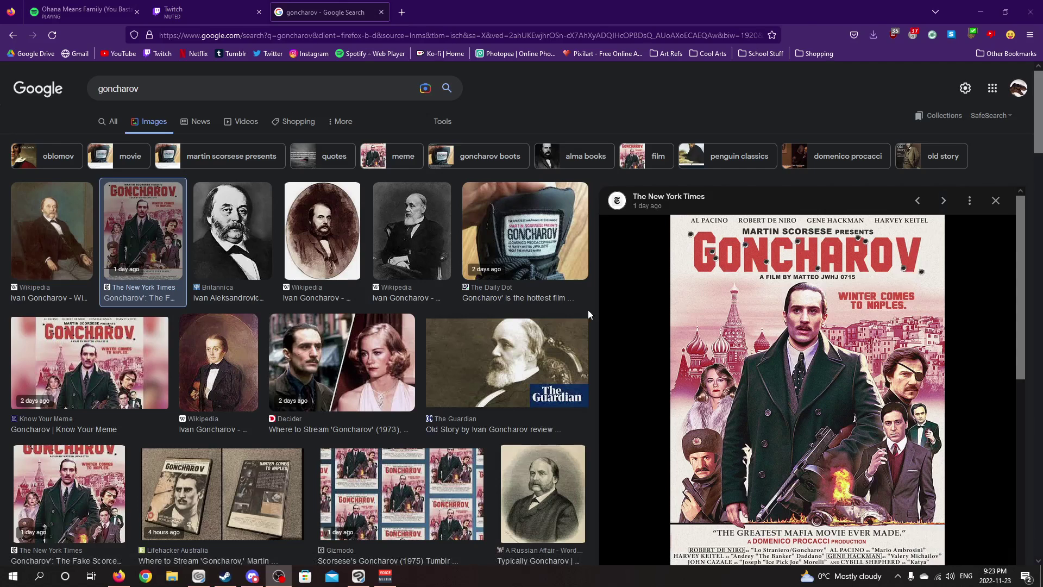
# - Switch to the browser's goncharov image results and preview the Wikipedia, Decider and Bungo Stray Dogs Wiki pictures
pyautogui.click(28, 253)
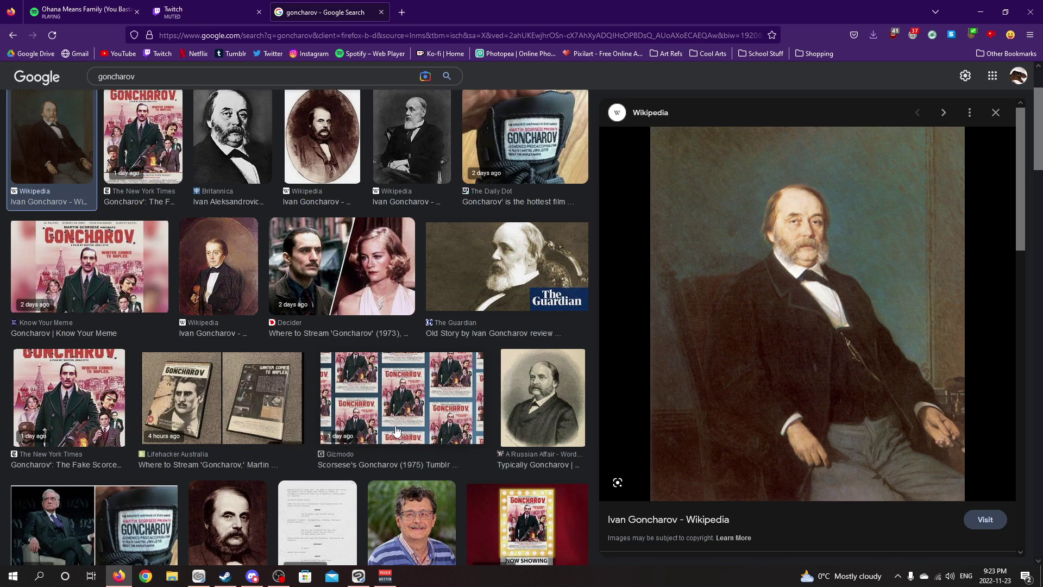
pyautogui.click(281, 574)
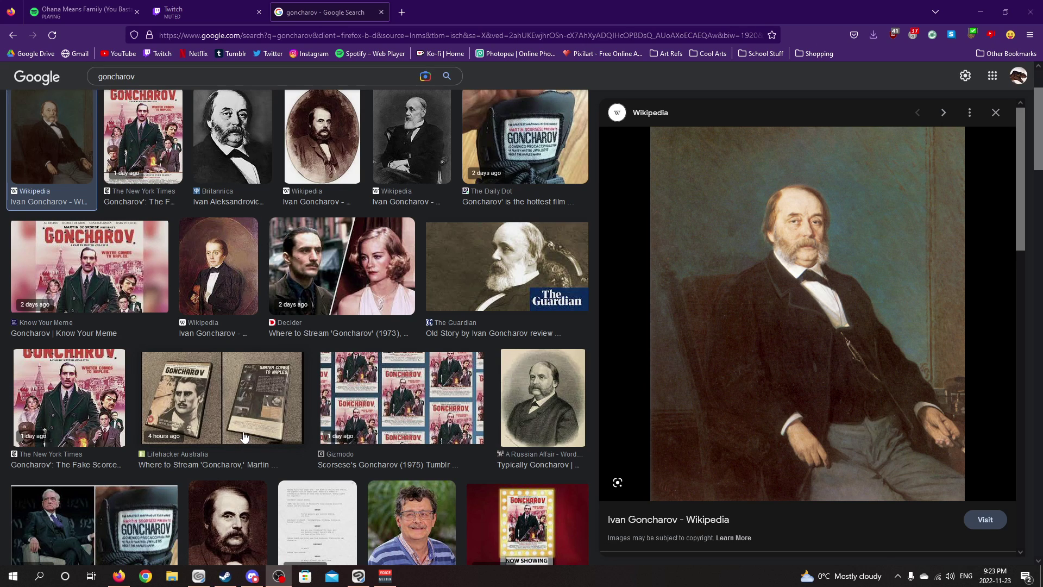
pyautogui.click(284, 292)
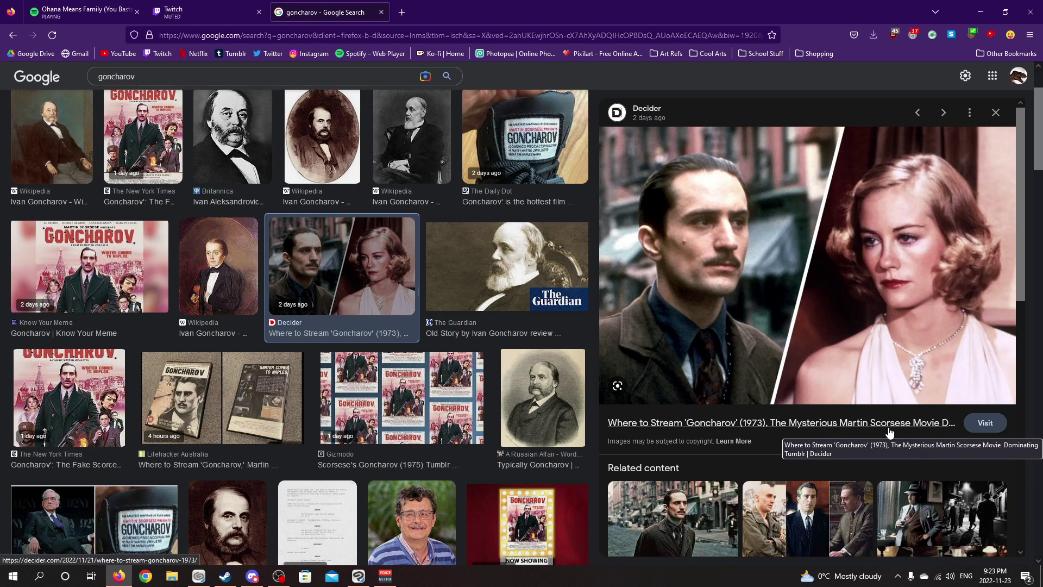
pyautogui.scroll(-2, 629, 453)
pyautogui.scroll(-2, 490, 456)
pyautogui.scroll(-2, 521, 439)
pyautogui.click(261, 438)
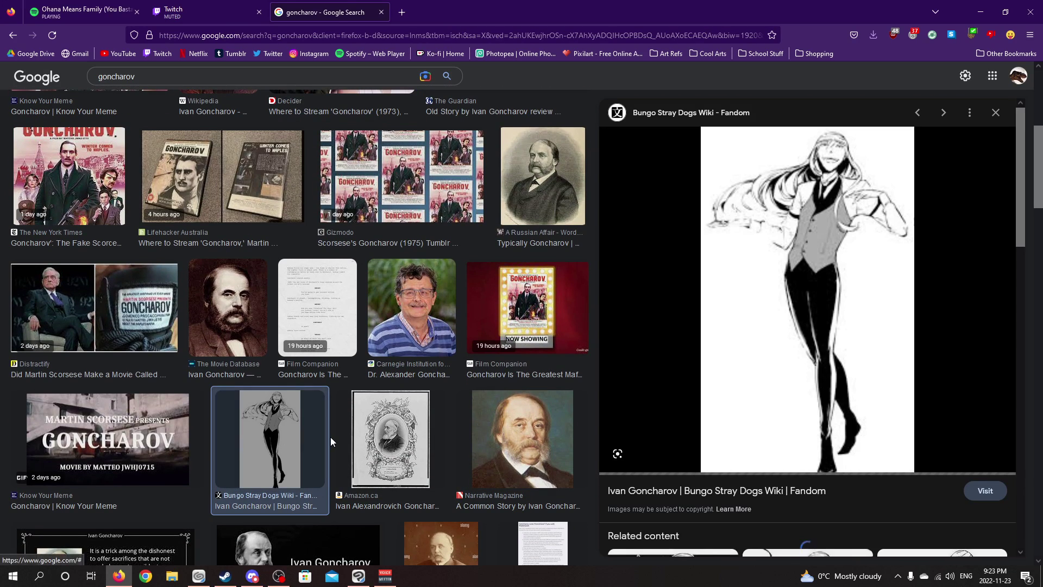
# - Browse further through the goncharov image results and preview The Moscow Times picture
pyautogui.scroll(-1, 467, 440)
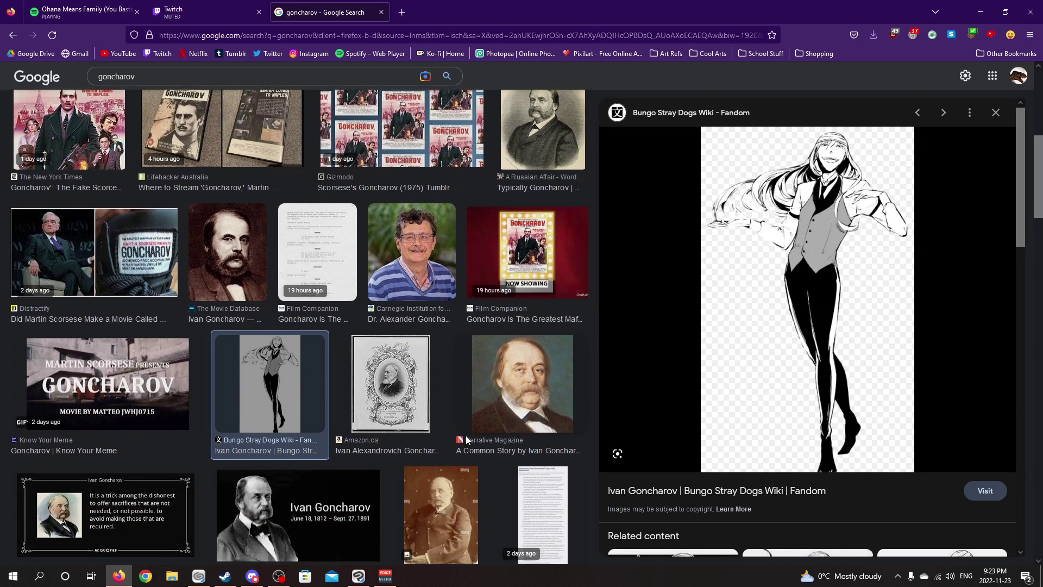
pyautogui.scroll(-4, 422, 454)
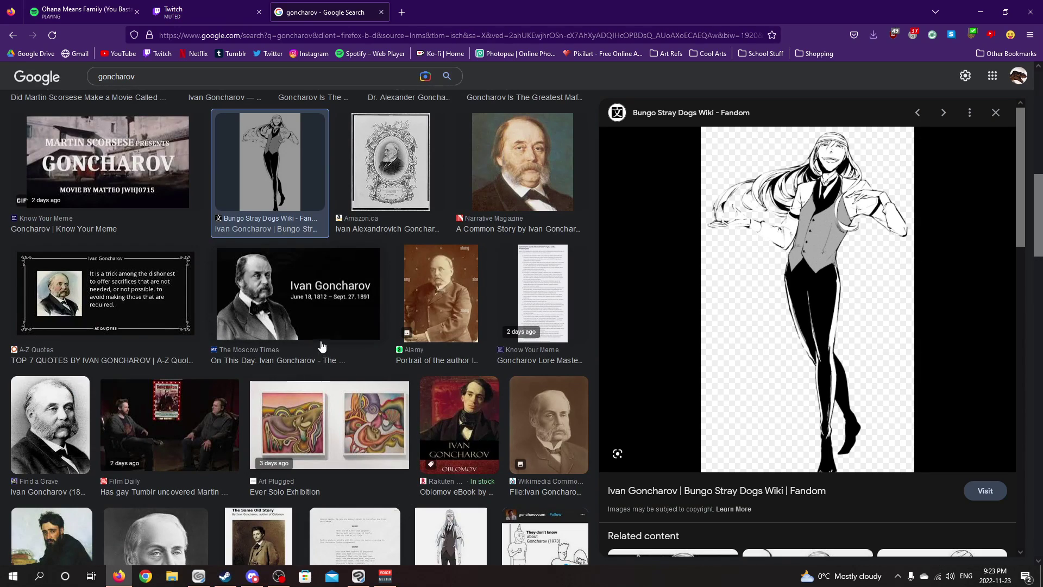
pyautogui.click(325, 325)
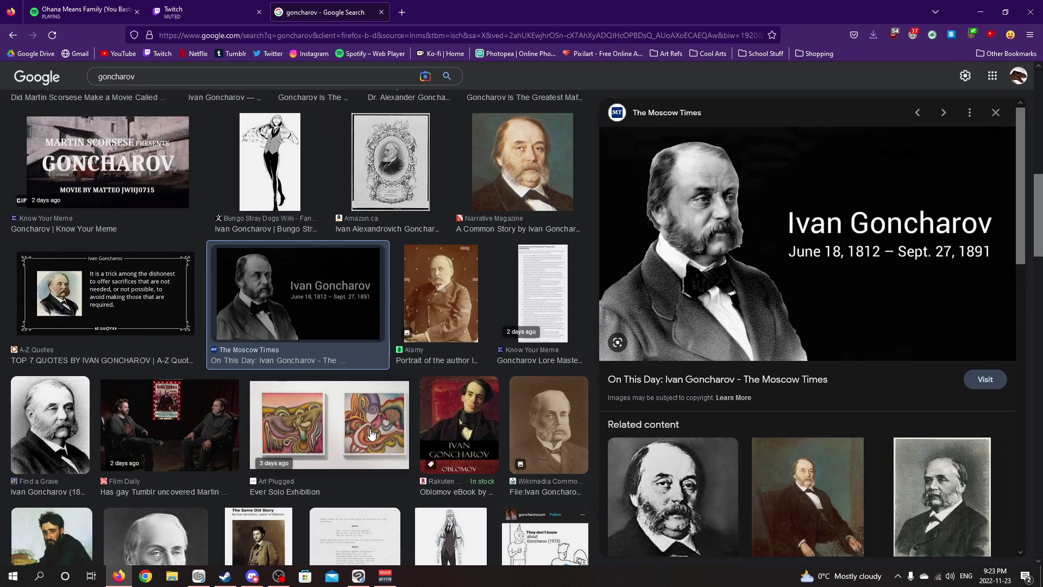
pyautogui.click(278, 576)
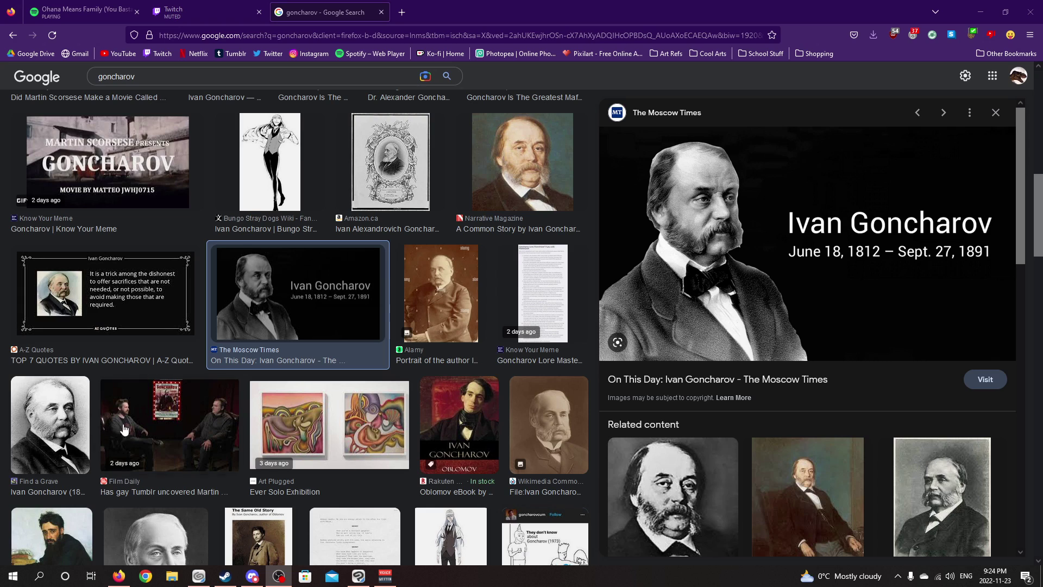
# - Preview the Film Daily picture of the two seated men and look through all its related images
pyautogui.click(142, 430)
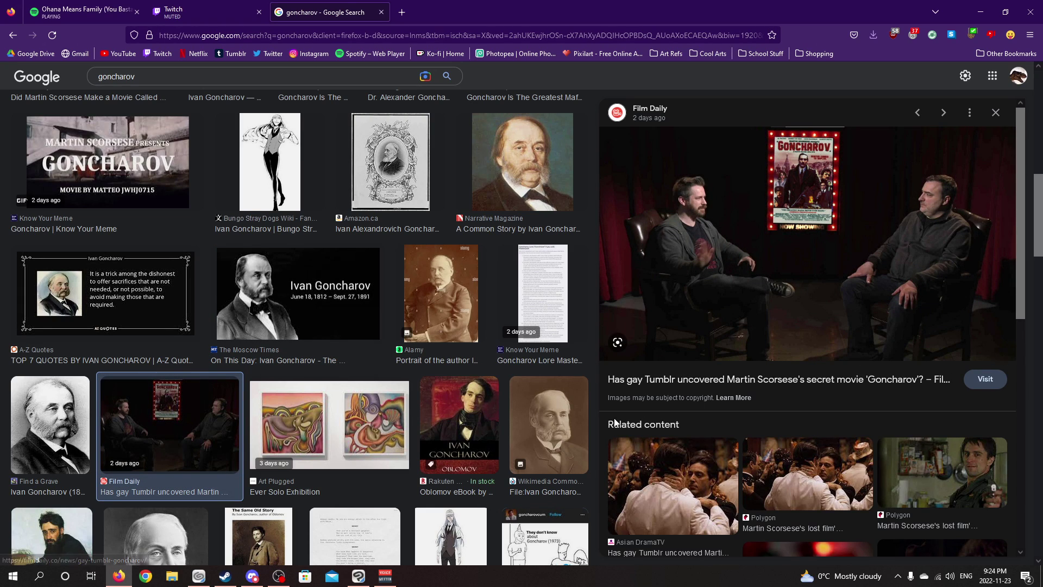
pyautogui.click(279, 575)
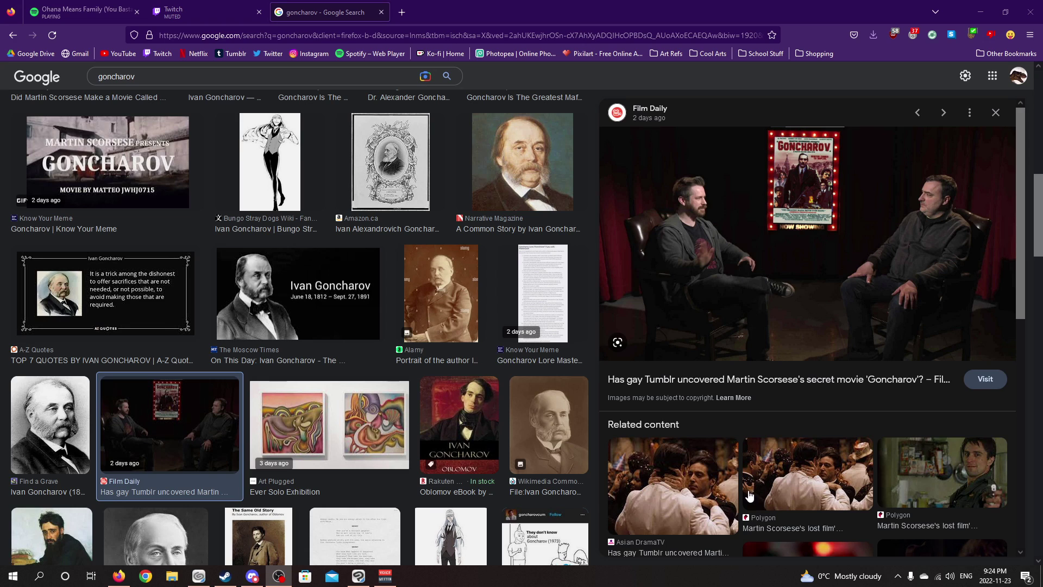
pyautogui.scroll(-2, 749, 496)
pyautogui.scroll(-3, 744, 489)
pyautogui.scroll(-2, 741, 485)
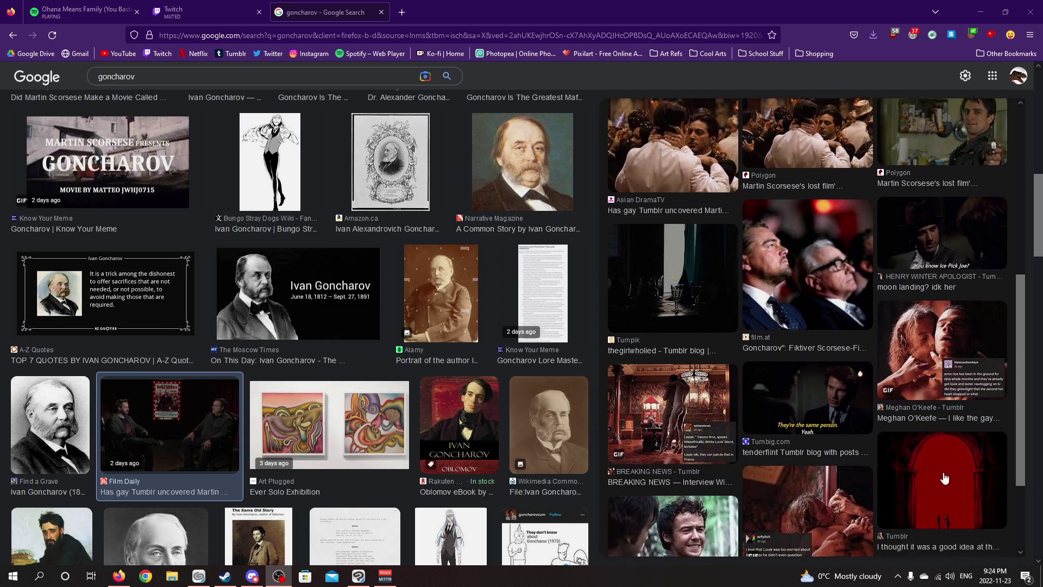
pyautogui.scroll(-2, 940, 429)
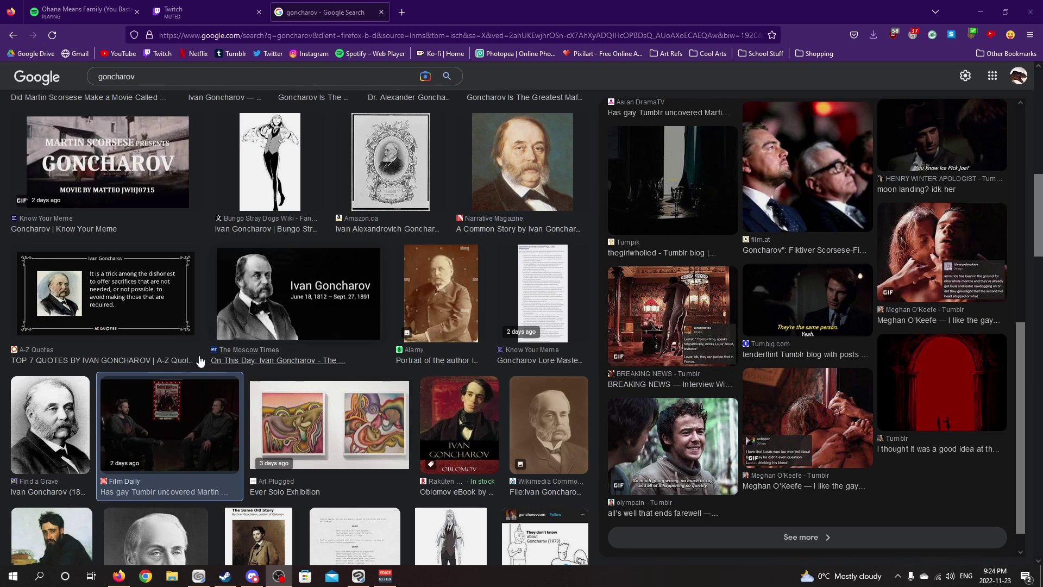
# - Return to the first image results and preview the Wikipedia painting, the Decider picture and the black-and-white seated Wikipedia portrait
pyautogui.click(0, 324)
pyautogui.scroll(10, 223, 338)
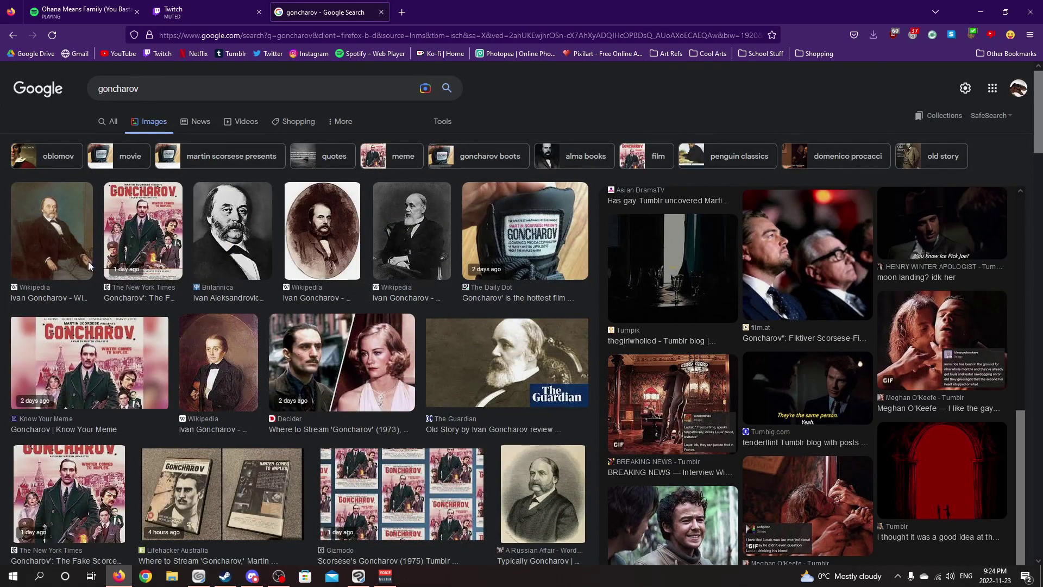
pyautogui.click(76, 252)
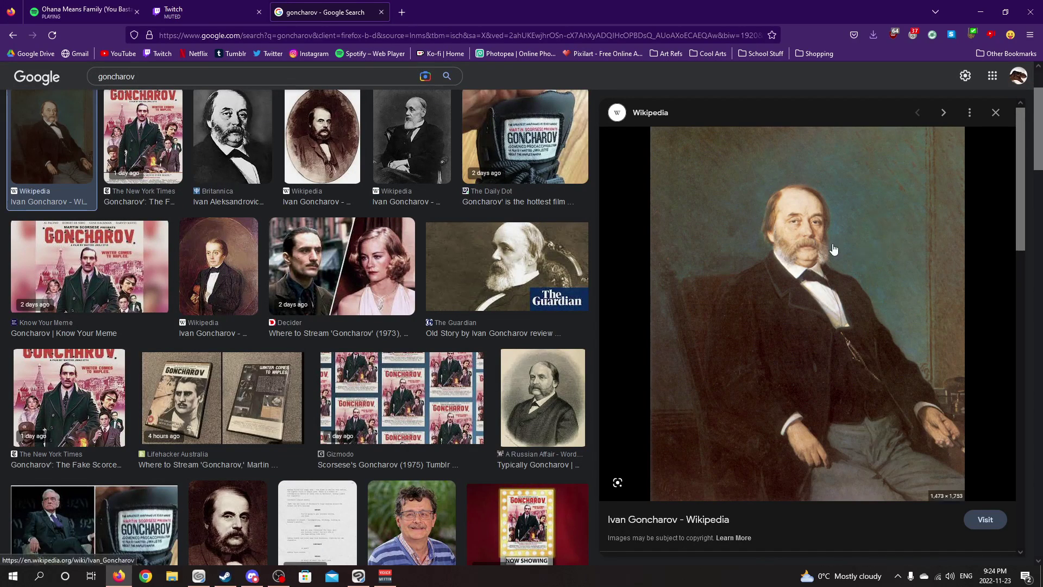
pyautogui.click(278, 576)
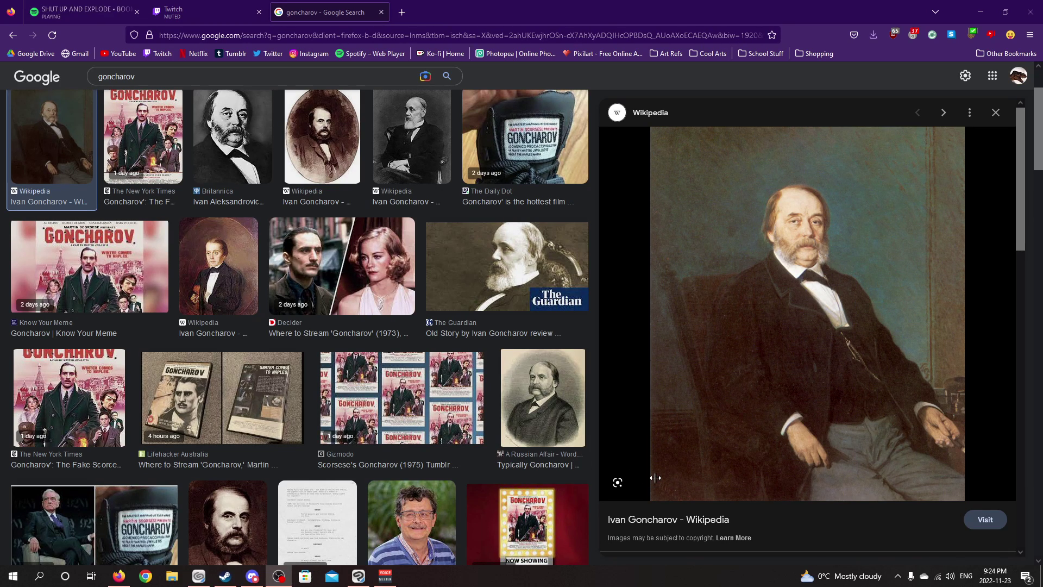
pyautogui.click(298, 272)
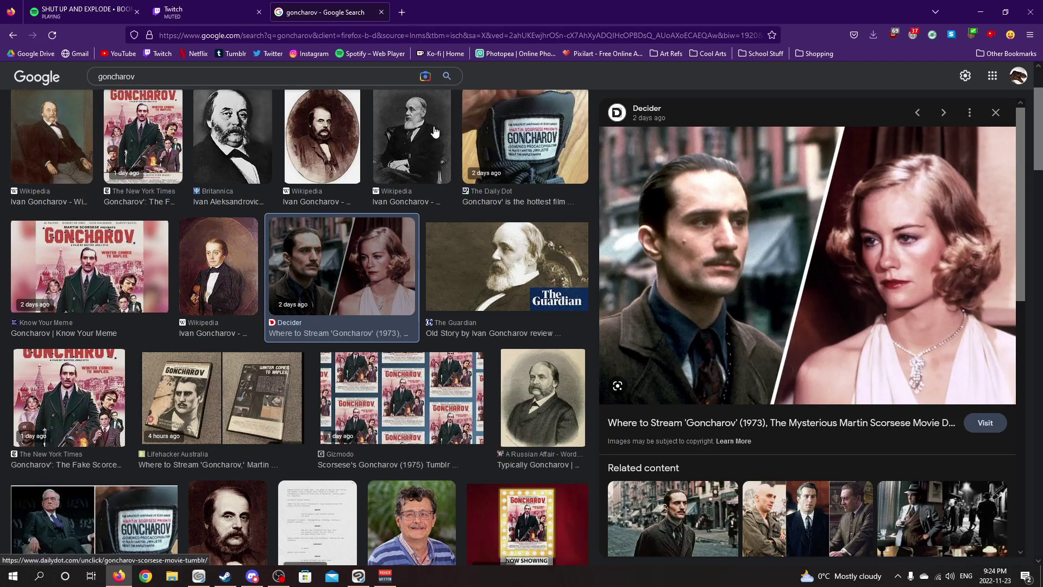
pyautogui.click(442, 160)
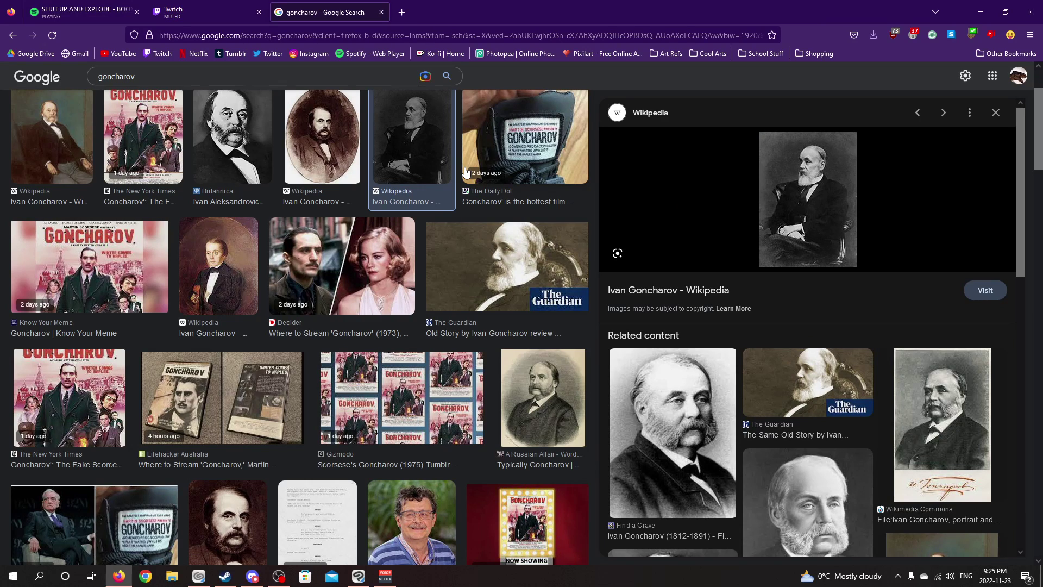
# - Check the chat and stream preview in the Twitch Stream Manager and return to the goncharov image results
pyautogui.click(191, 7)
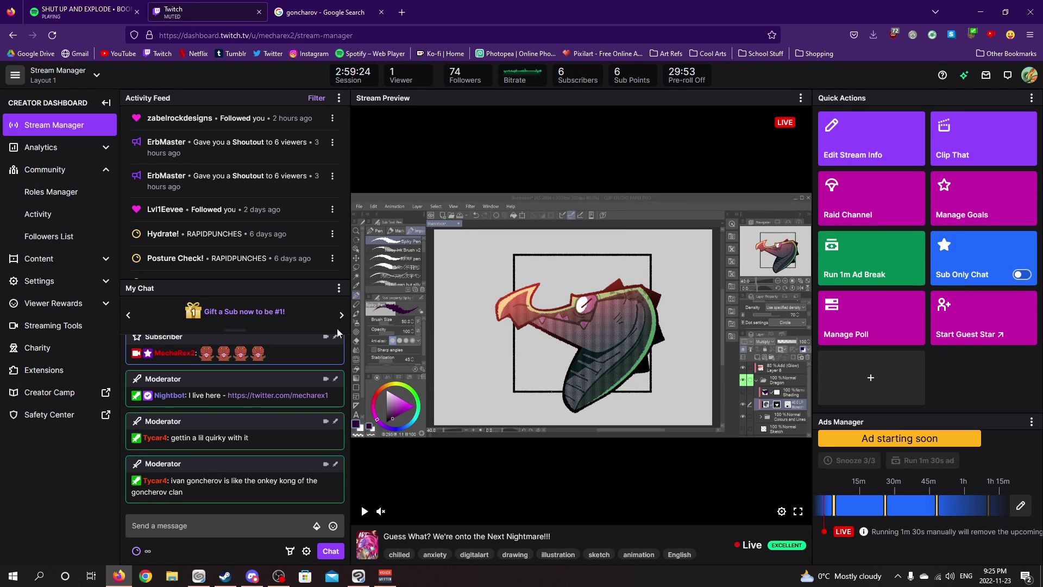
pyautogui.click(279, 576)
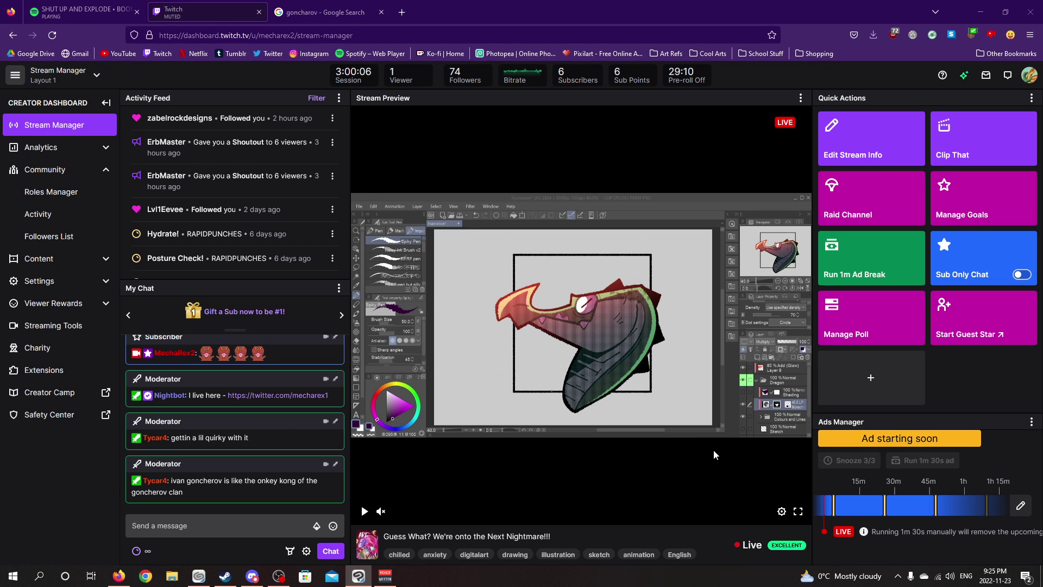
pyautogui.hotkey('ctrl', 'shift', 'Tab')
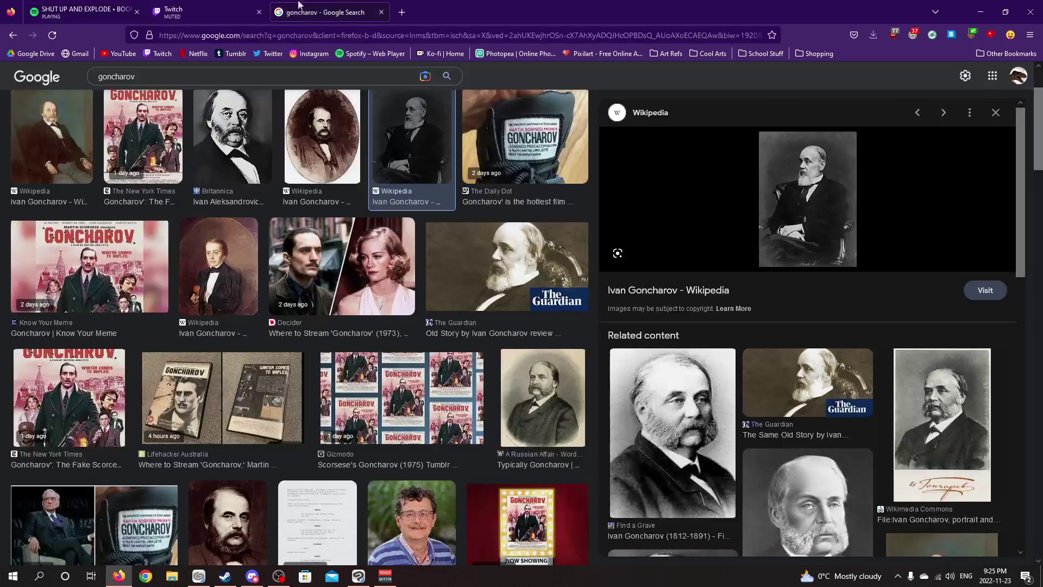
pyautogui.hotkey('ctrl', 'shift', 'Tab')
pyautogui.click(280, 577)
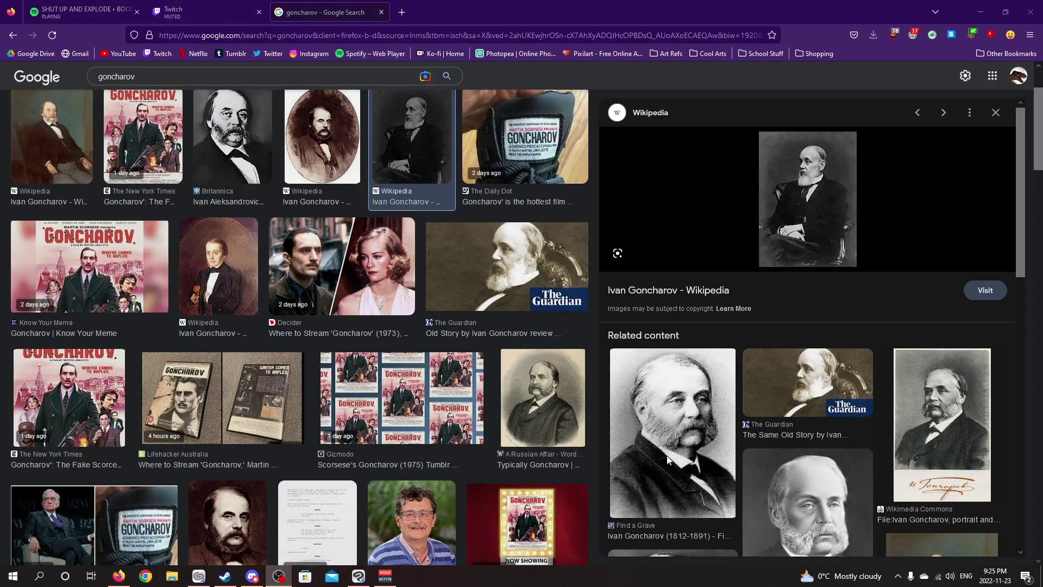